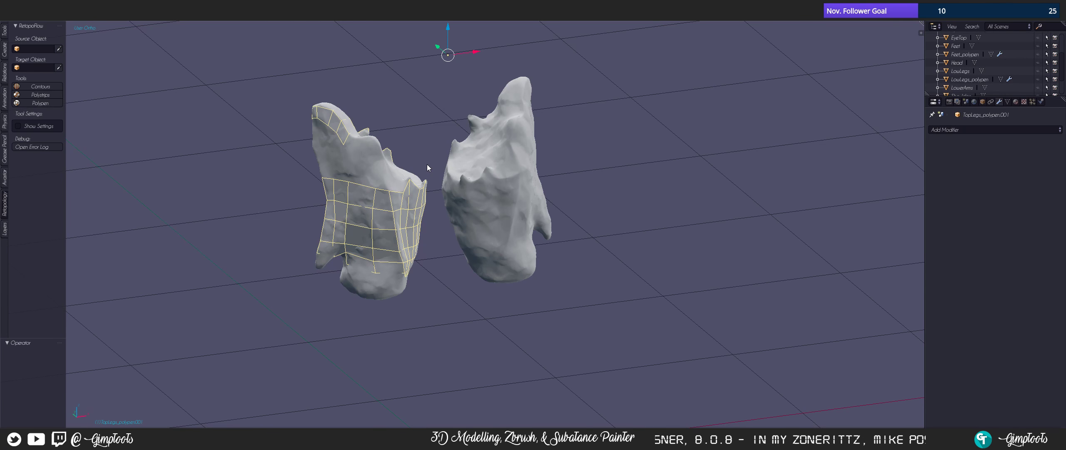
# - Select the TopLegs sculpt and start a Polypen retopology session on it
pyautogui.scroll(-2, 425, 163)
pyautogui.moveTo(460, 207)
pyautogui.mouseDown(button='middle')
pyautogui.moveTo(430, 213)
pyautogui.moveTo(522, 276)
pyautogui.moveTo(441, 257)
pyautogui.moveTo(513, 256)
pyautogui.moveTo(483, 246)
pyautogui.moveTo(437, 259)
pyautogui.moveTo(416, 233)
pyautogui.moveTo(472, 225)
pyautogui.moveTo(482, 176)
pyautogui.moveTo(485, 231)
pyautogui.moveTo(411, 227)
pyautogui.moveTo(509, 232)
pyautogui.moveTo(450, 229)
pyautogui.moveTo(473, 204)
pyautogui.mouseUp(button='middle')
pyautogui.scroll(2, 430, 216)
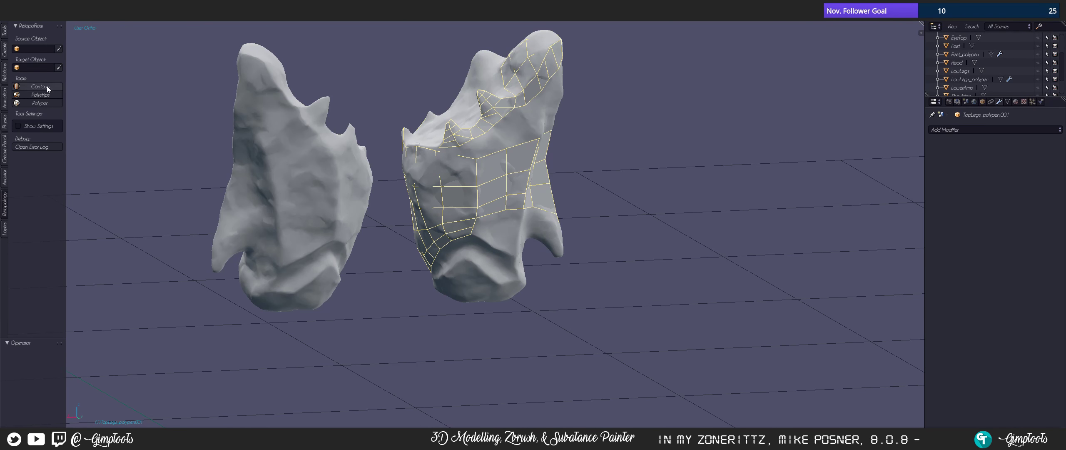
pyautogui.scroll(1, 503, 160)
pyautogui.moveTo(503, 158)
pyautogui.mouseDown(button='middle')
pyautogui.moveTo(471, 164)
pyautogui.moveTo(449, 269)
pyautogui.mouseUp(button='middle')
pyautogui.rightClick(483, 173)
pyautogui.click(35, 103)
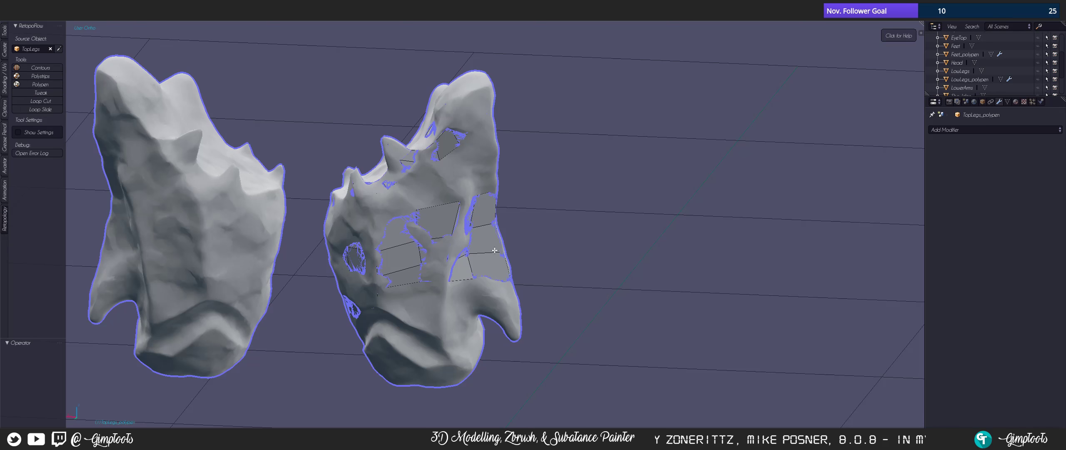
# - Draw a single quad on the thigh sculpt just below the upper strip of retopology faces and exit Polypen
pyautogui.moveTo(443, 214); pyautogui.dragTo(422, 212, button='middle')
pyautogui.moveTo(347, 195); pyautogui.dragTo(378, 195, button='middle')
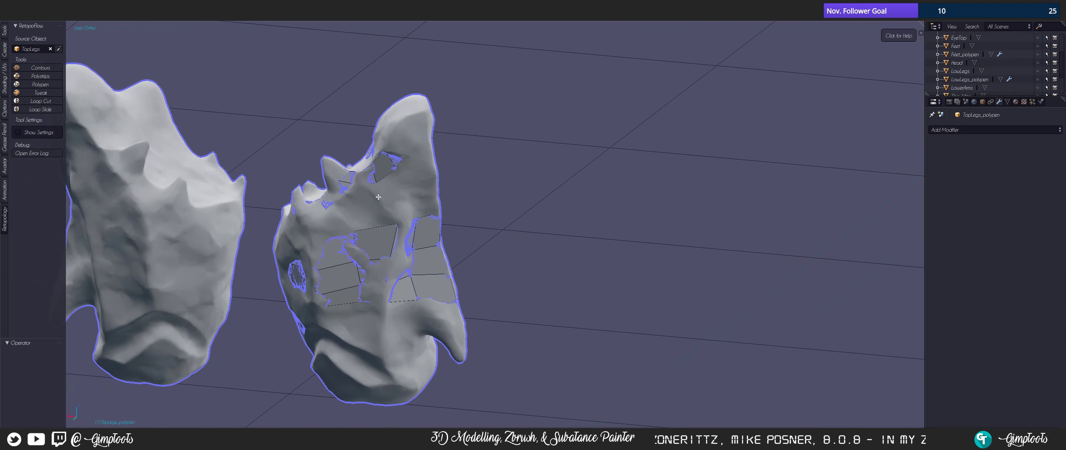
pyautogui.scroll(1, 367, 188)
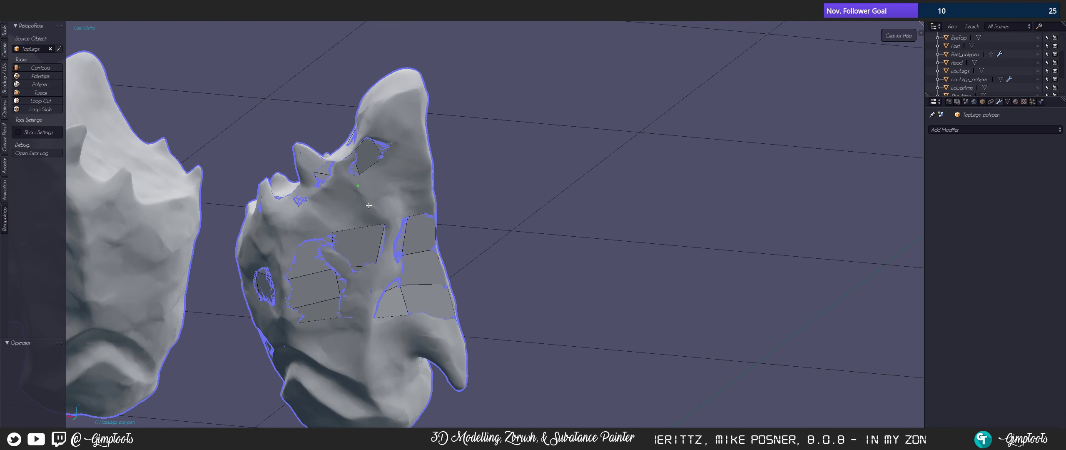
pyautogui.click(368, 205)
pyautogui.click(397, 195)
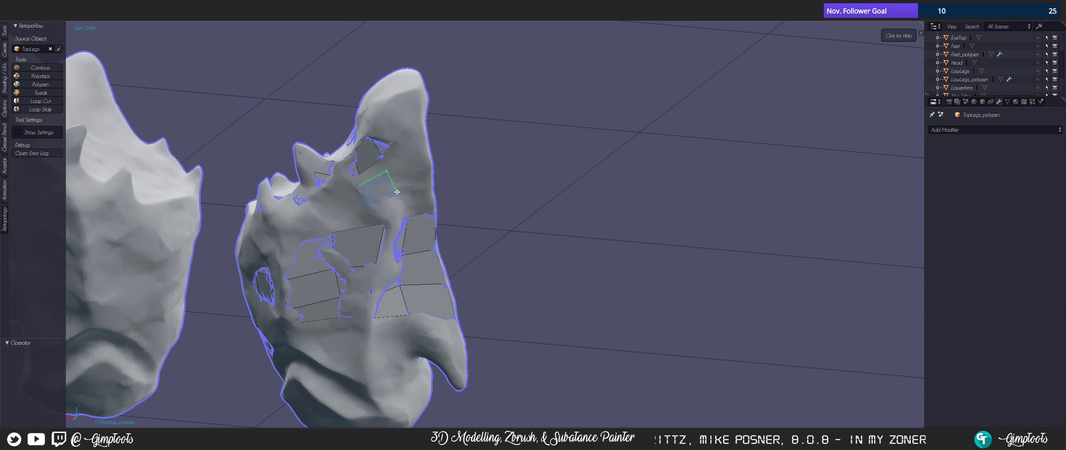
pyautogui.press('Tab')
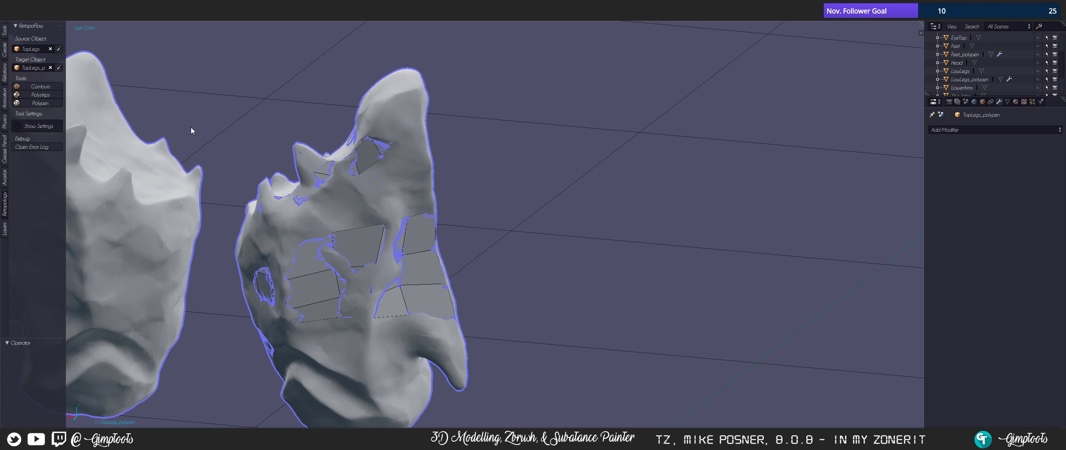
# - Select the TopLegs sculpt instead of the retopology mesh and hide it, leaving only the low-poly meshes in view
pyautogui.rightClick(420, 247)
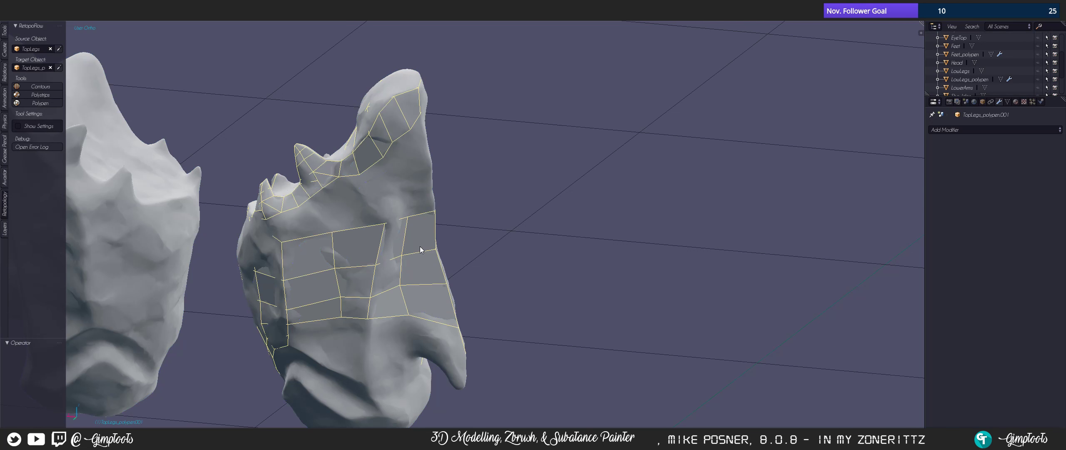
pyautogui.rightClick(377, 187)
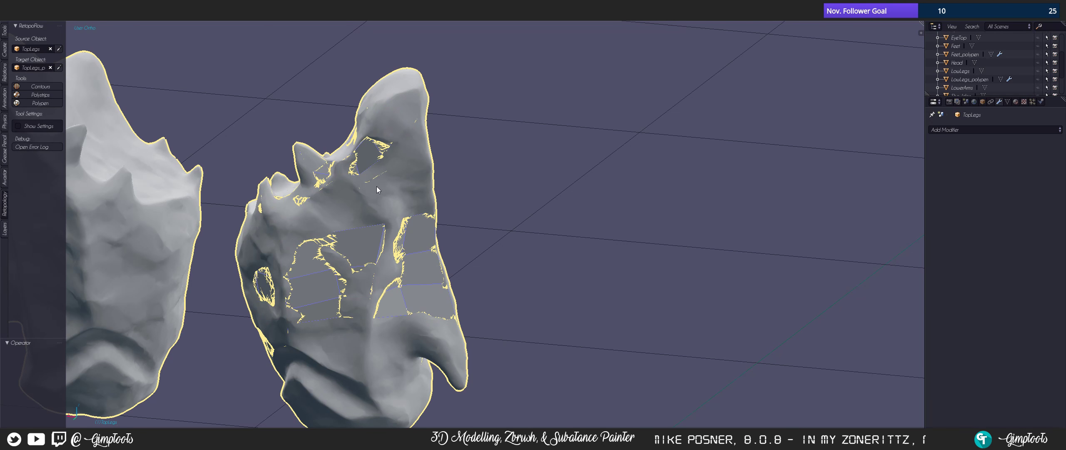
pyautogui.rightClick(398, 93)
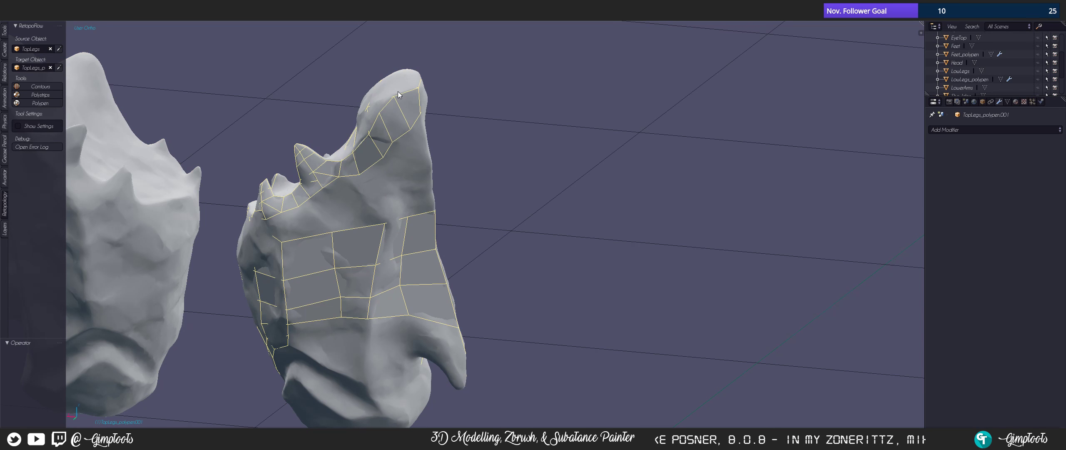
pyautogui.rightClick(388, 91)
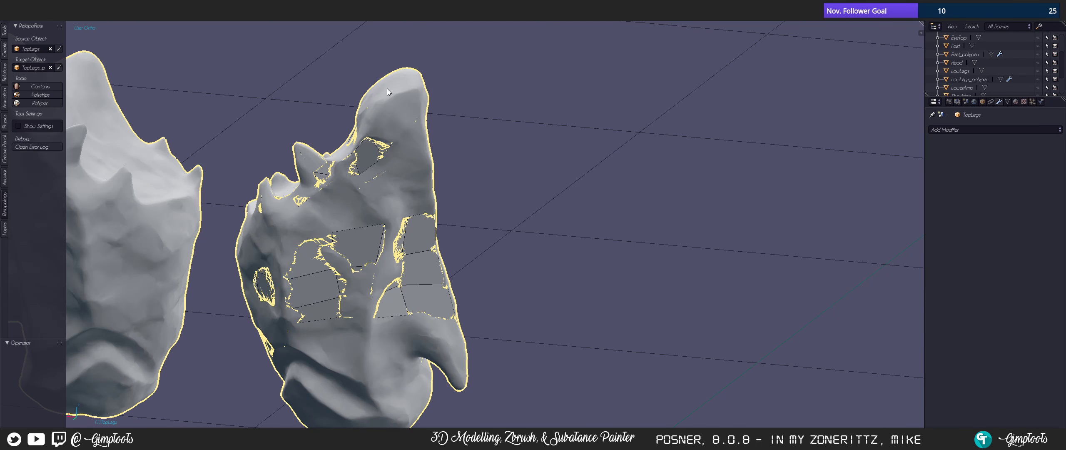
pyautogui.rightClick(387, 91)
pyautogui.hotkey('shift', 'h')
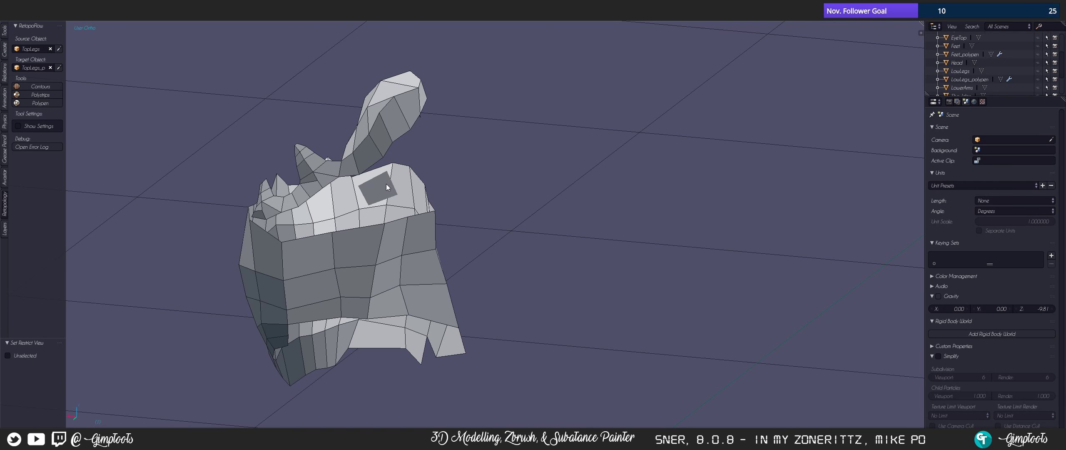
# - Join TopLegs_polypen.001 into TopLegs_polypen and reveal all hidden objects
pyautogui.rightClick(376, 188)
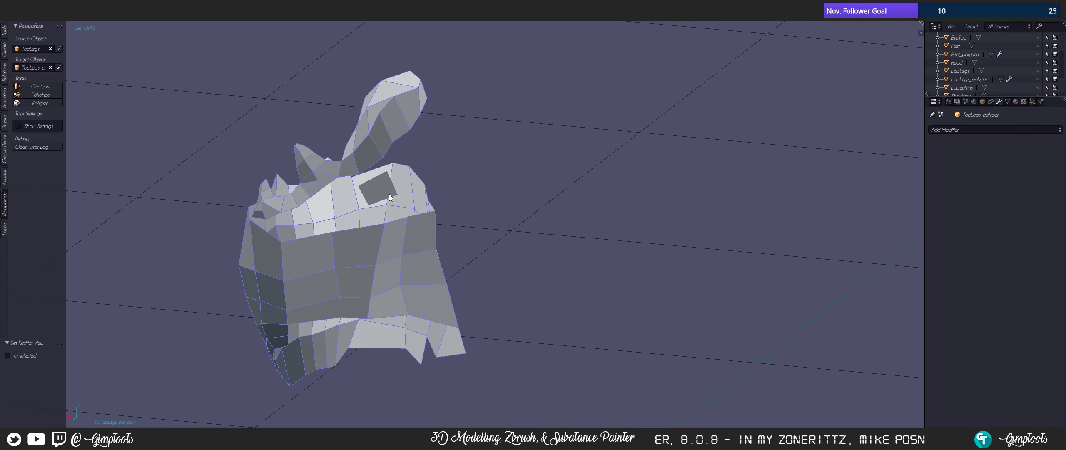
pyautogui.moveTo(389, 193); pyautogui.dragTo(353, 199, button='middle')
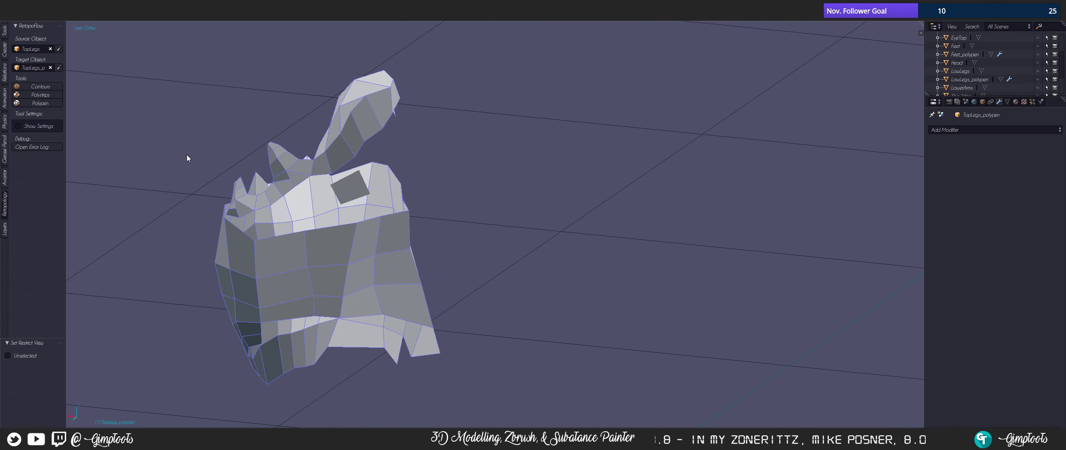
pyautogui.hotkey('ctrl', 'j')
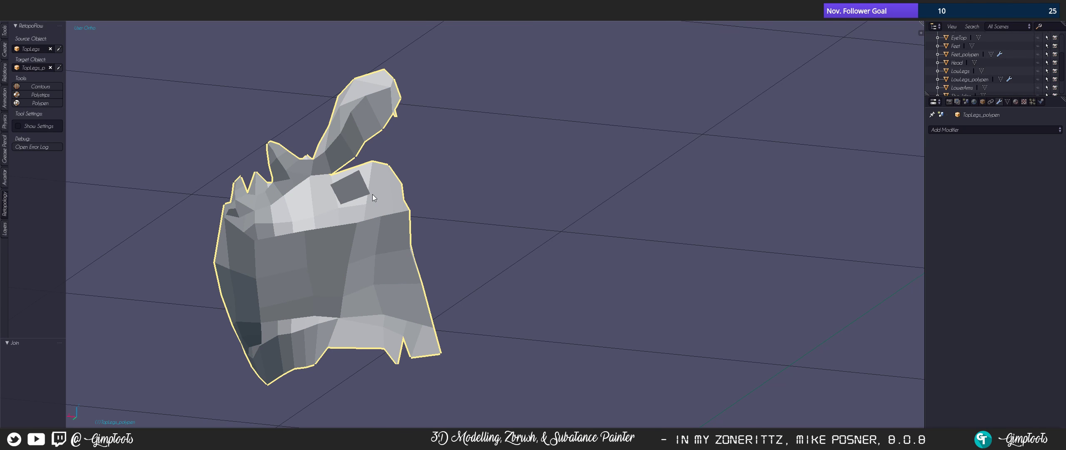
pyautogui.hotkey('alt', 'h')
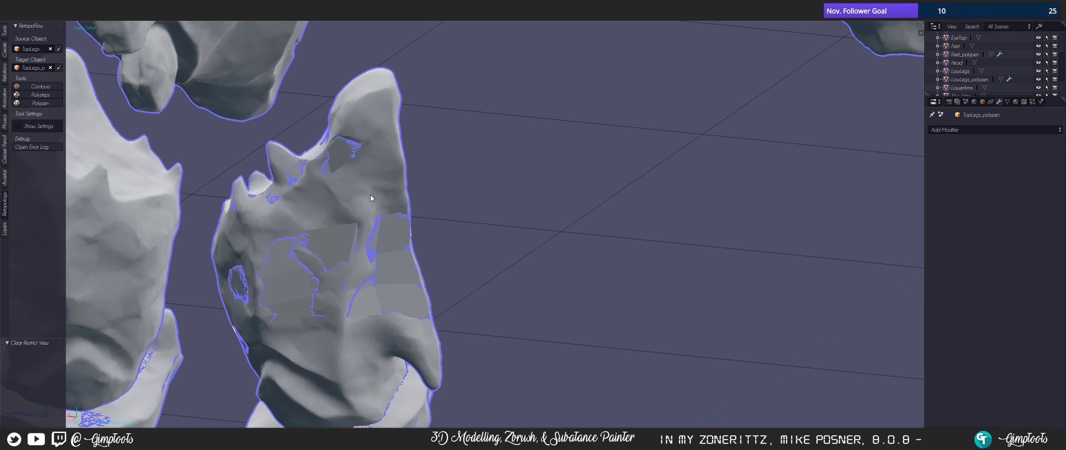
# - Select the TopLegs sculpt and resume Polypen with the joined TopLegs_polypen mesh as the target
pyautogui.rightClick(339, 251)
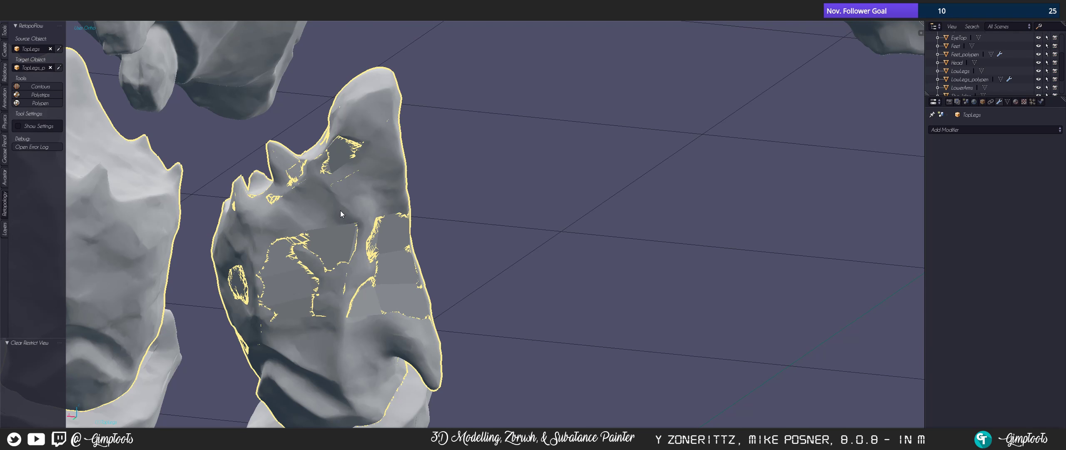
pyautogui.rightClick(358, 100)
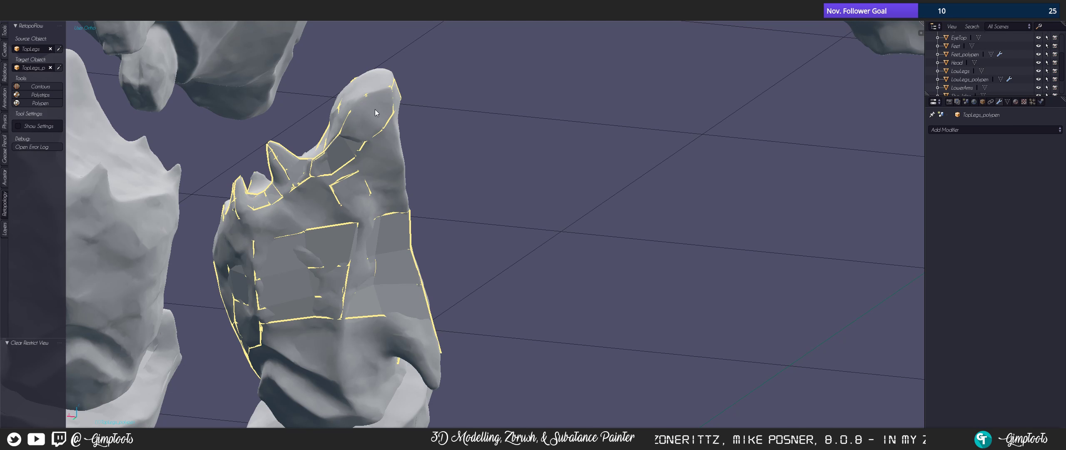
pyautogui.rightClick(399, 177)
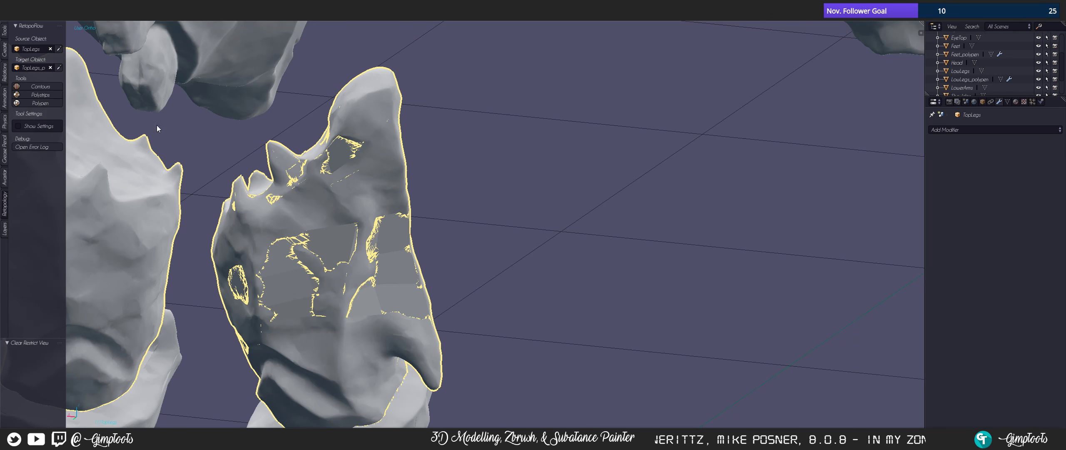
pyautogui.click(38, 102)
pyautogui.scroll(3, 416, 167)
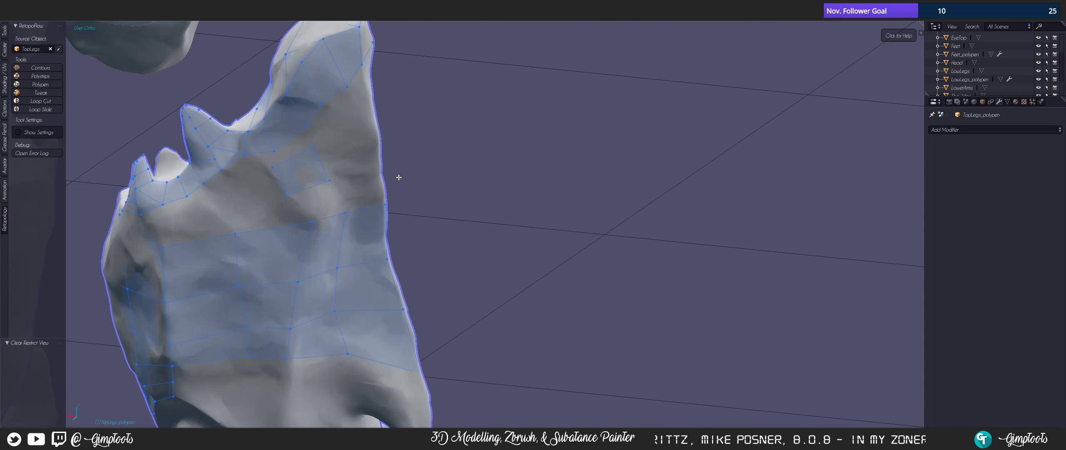
pyautogui.keyDown('shift'); pyautogui.moveTo(349, 158); pyautogui.dragTo(412, 174, button='middle'); pyautogui.keyUp('shift')
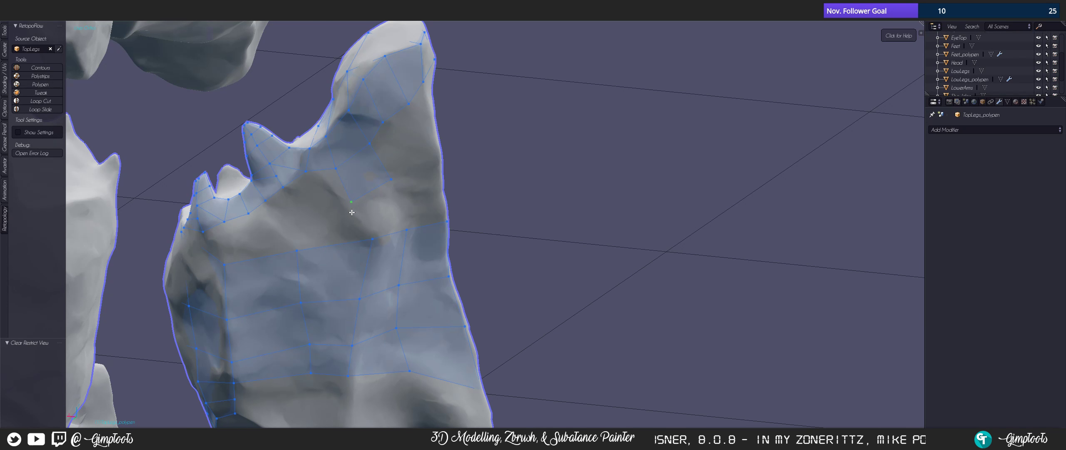
pyautogui.moveTo(352, 212); pyautogui.dragTo(371, 209, button='middle')
pyautogui.moveTo(606, 204); pyautogui.dragTo(564, 183, button='middle')
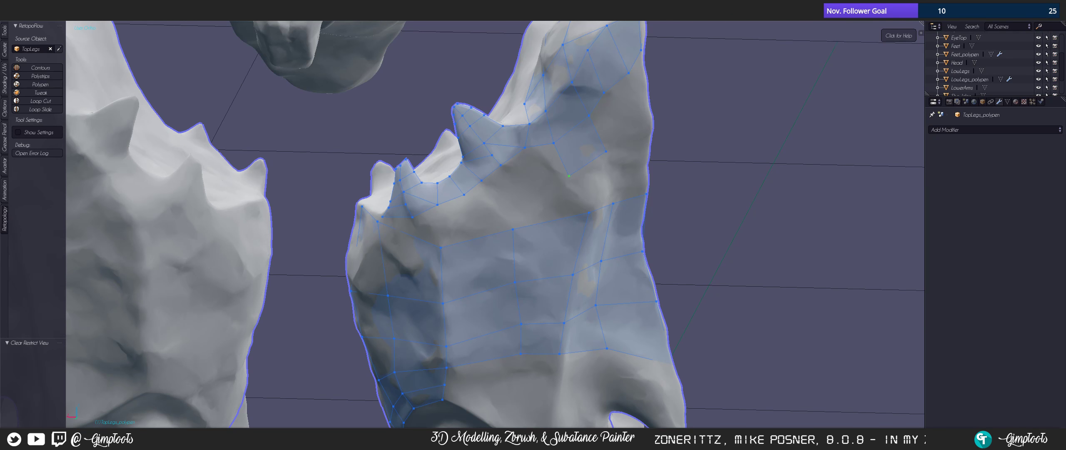
# - Find Discord with the system search and launch it
pyautogui.press('super+s')
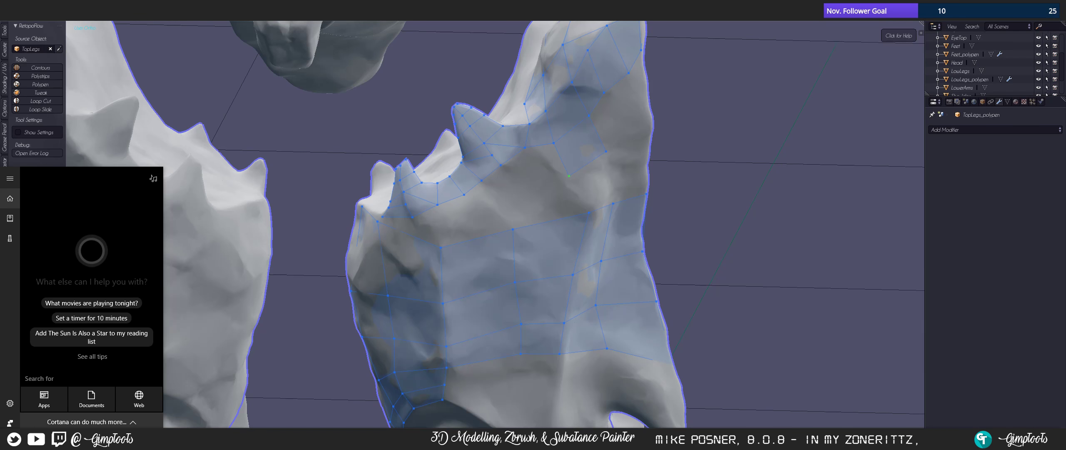
pyautogui.write('discor')
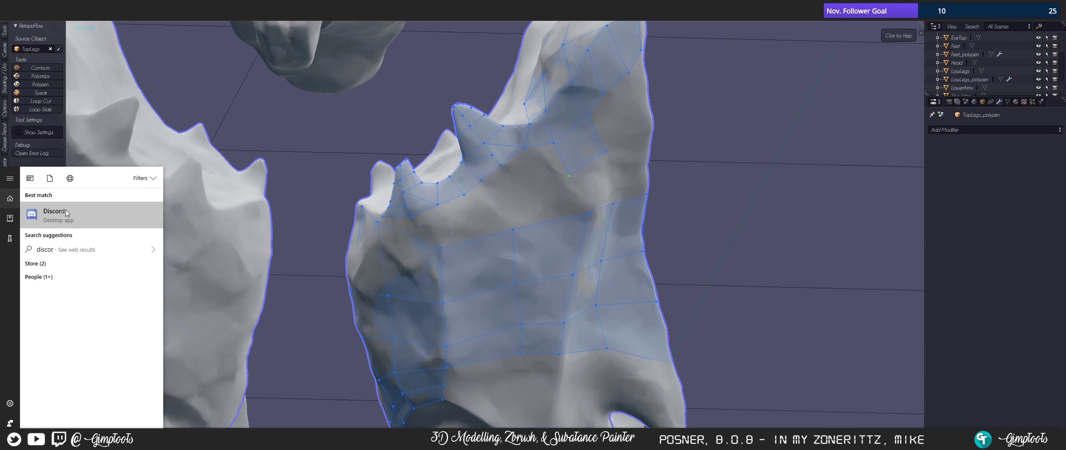
pyautogui.click(80, 212)
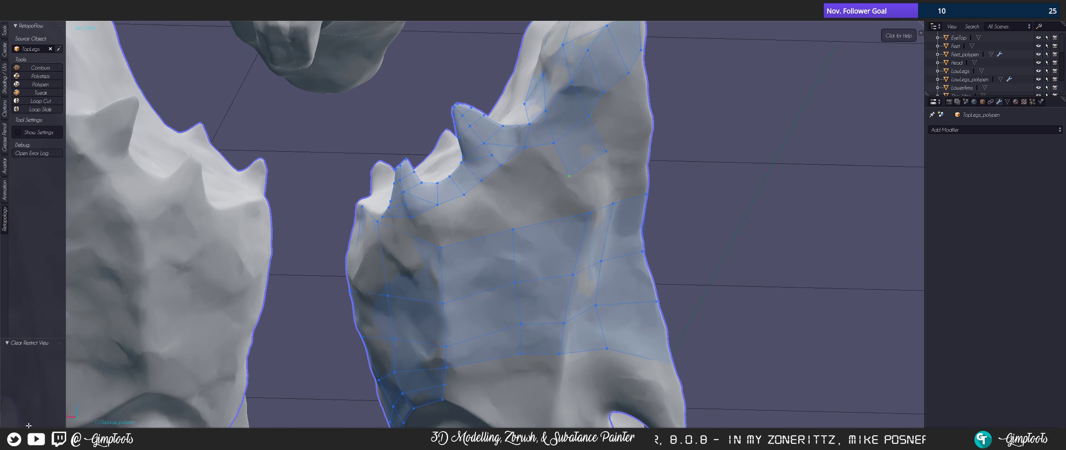
# - Find and launch Notepad, and move its empty window away from the 3D view
pyautogui.press('super')
pyautogui.write('n')
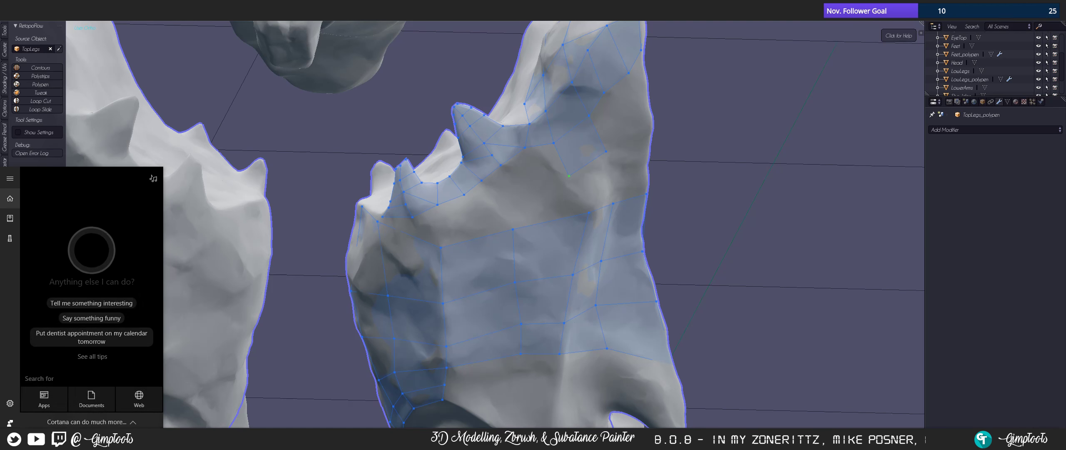
pyautogui.write('otepad')
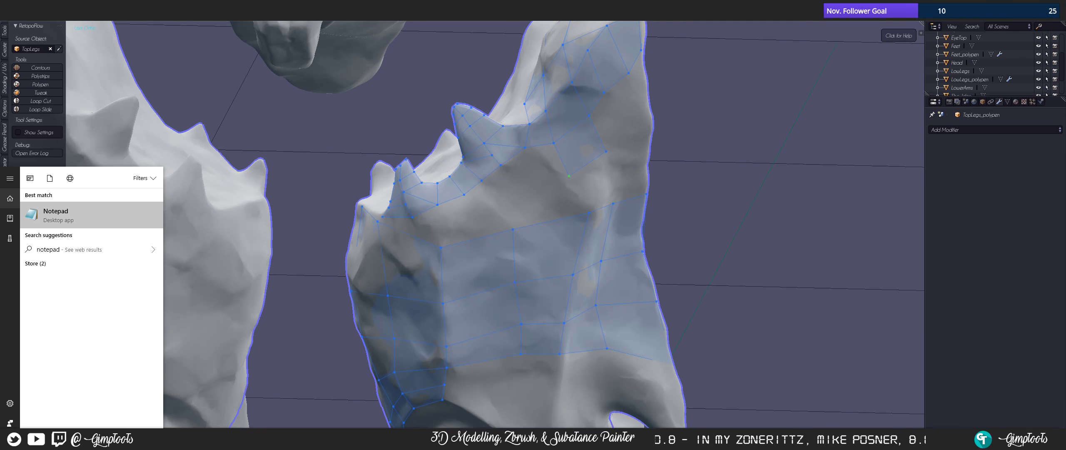
pyautogui.click(100, 215)
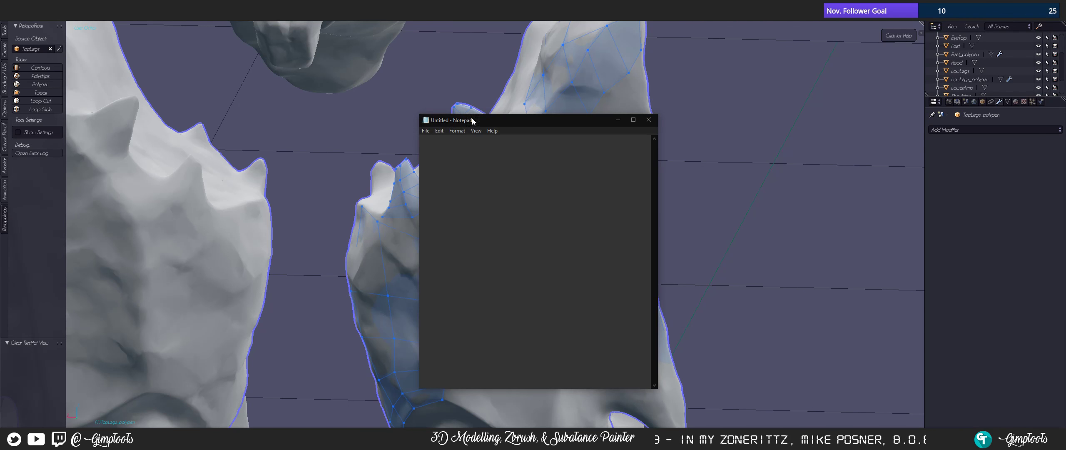
pyautogui.moveTo(344, 142); pyautogui.dragTo(2, 163)
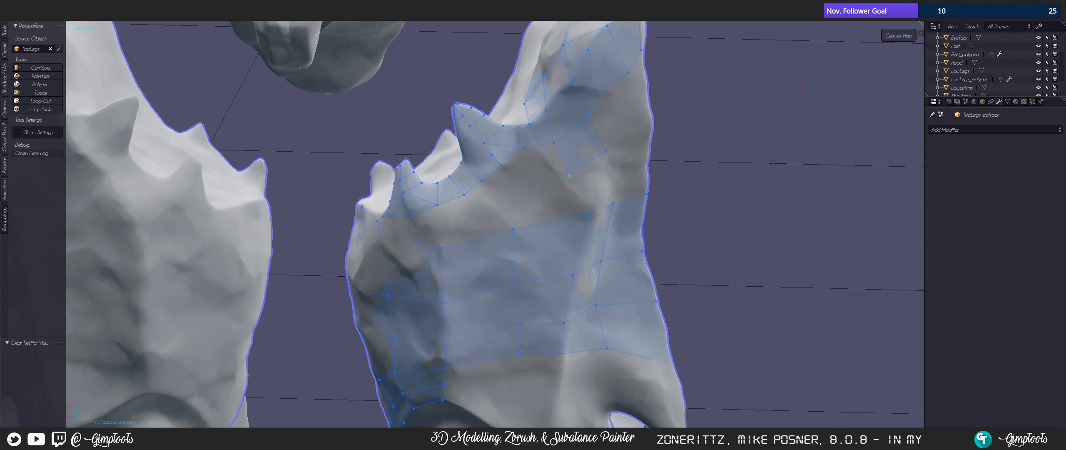
pyautogui.press('super')
pyautogui.write('nighyt')
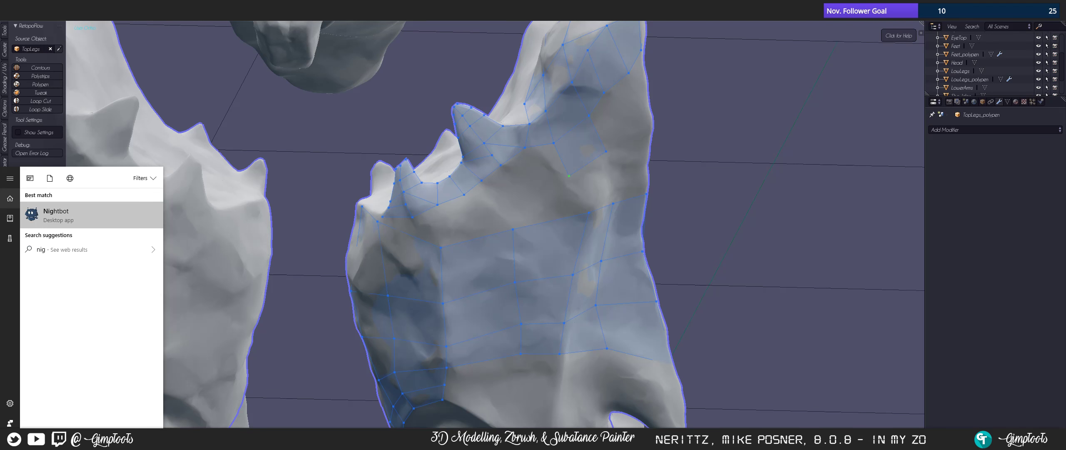
pyautogui.press('BackSpace')
pyautogui.press('BackSpace')
pyautogui.press('BackSpace')
pyautogui.press('BackSpace')
pyautogui.press('BackSpace')
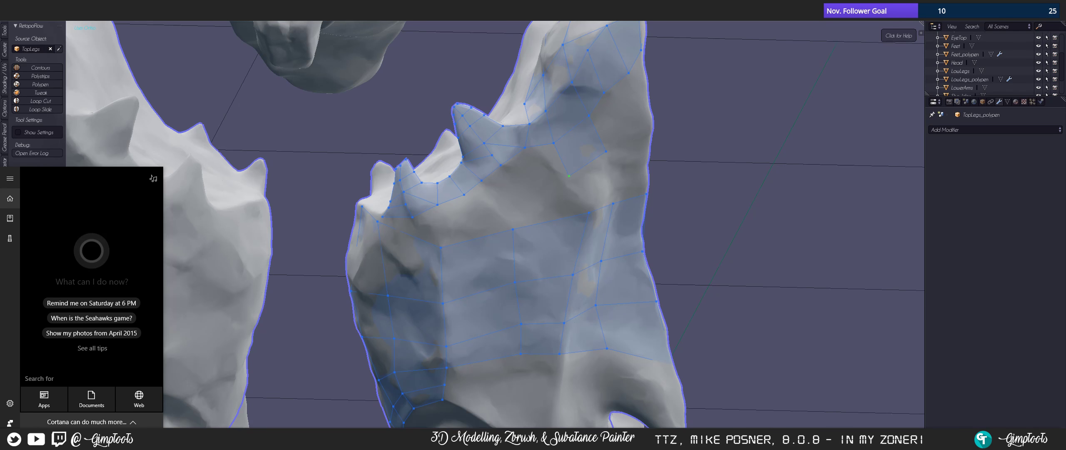
pyautogui.press('Escape')
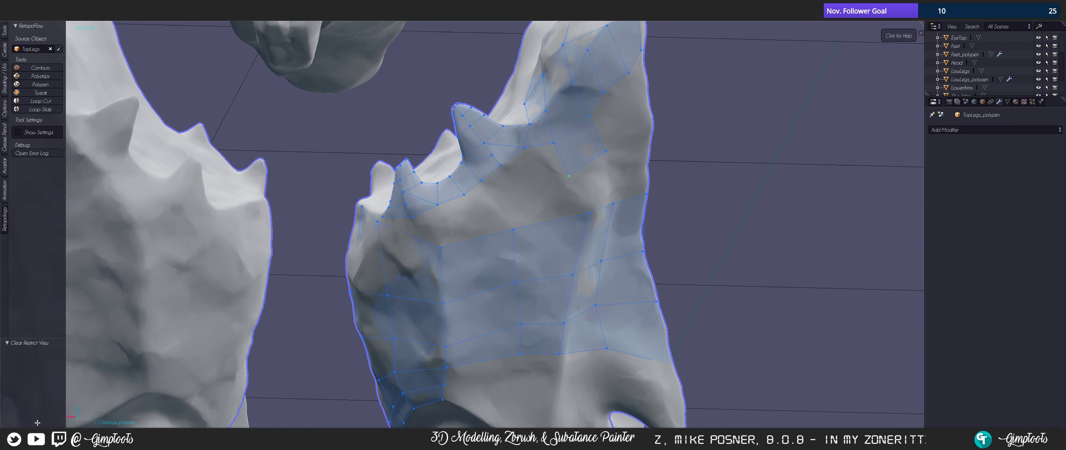
# - Launch Nightbot and move its window away from the 3D view
pyautogui.press('super')
pyautogui.scroll(-3, 463, 340)
pyautogui.click(421, 404)
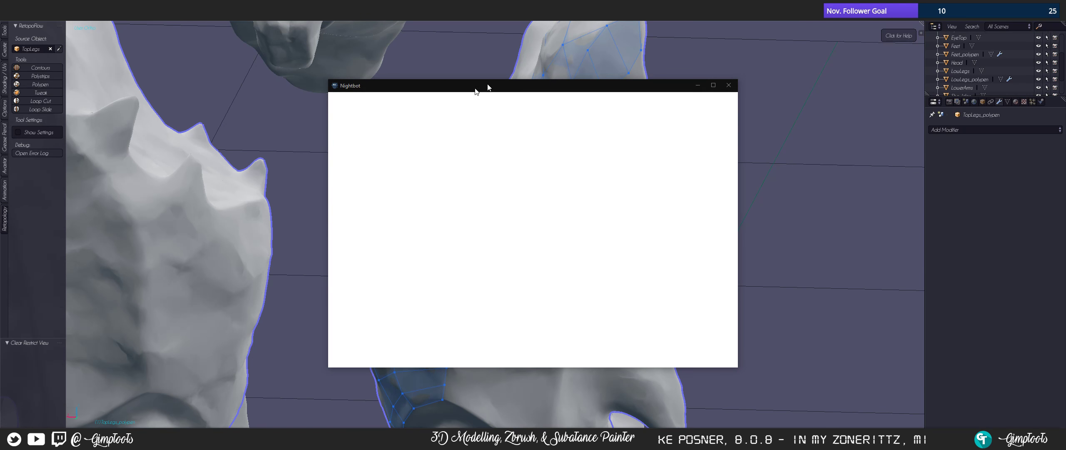
pyautogui.moveTo(490, 87); pyautogui.dragTo(490, 0)
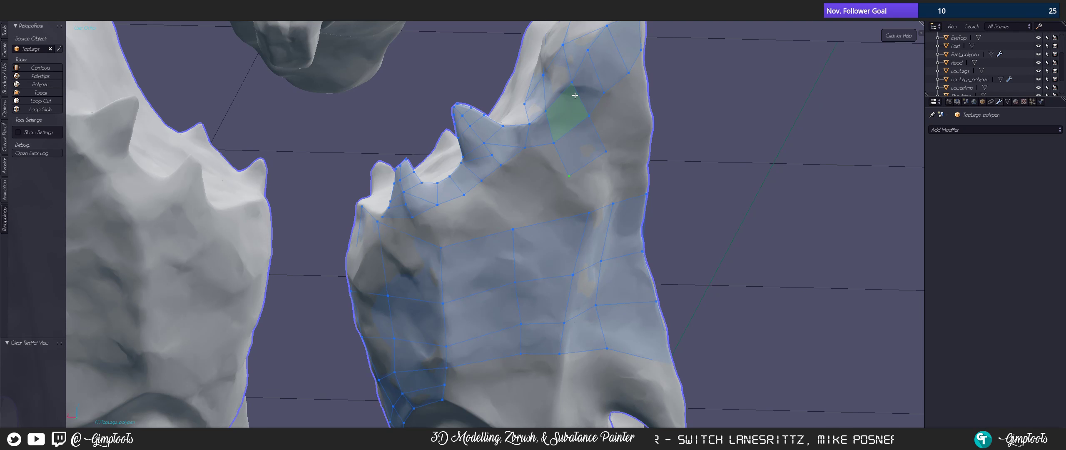
# - Examine the thigh's retopology coverage against the whole character and inspect the gap beneath its upper strip of faces
pyautogui.scroll(-3, 589, 183)
pyautogui.moveTo(588, 186); pyautogui.dragTo(462, 214, button='middle')
pyautogui.scroll(2, 555, 233)
pyautogui.moveTo(442, 187)
pyautogui.keyDown('shift'); pyautogui.mouseDown(button='middle')
pyautogui.moveTo(411, 209)
pyautogui.moveTo(424, 193)
pyautogui.mouseUp(button='middle'); pyautogui.keyUp('shift')
pyautogui.keyDown('shift'); pyautogui.moveTo(477, 214); pyautogui.dragTo(421, 193, button='middle'); pyautogui.keyUp('shift')
pyautogui.scroll(-6, 421, 193)
pyautogui.scroll(-2, 458, 234)
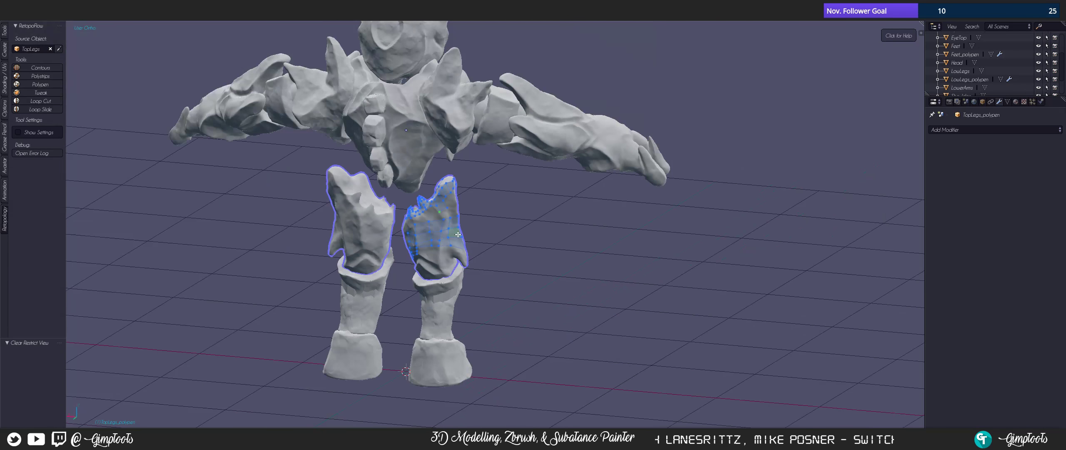
pyautogui.moveTo(458, 234); pyautogui.dragTo(429, 296, button='middle')
pyautogui.scroll(2, 429, 291)
pyautogui.scroll(3, 425, 200)
pyautogui.keyDown('shift'); pyautogui.moveTo(420, 195); pyautogui.dragTo(912, 166, button='middle'); pyautogui.keyUp('shift')
pyautogui.scroll(4, 602, 178)
pyautogui.keyDown('shift'); pyautogui.moveTo(602, 179); pyautogui.dragTo(497, 139, button='middle'); pyautogui.keyUp('shift')
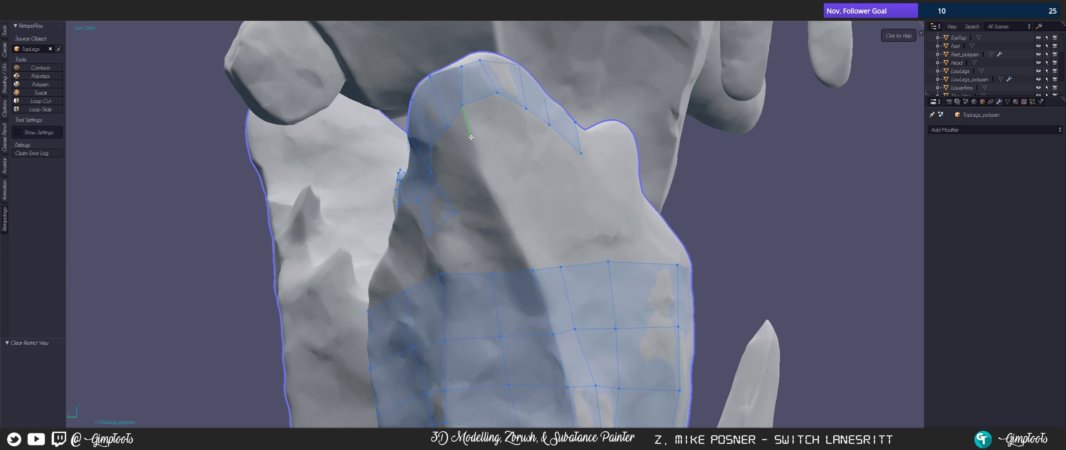
# - Add two quads side by side beneath the thigh's upper strip of faces, continuing around the front ridge
pyautogui.click(509, 129)
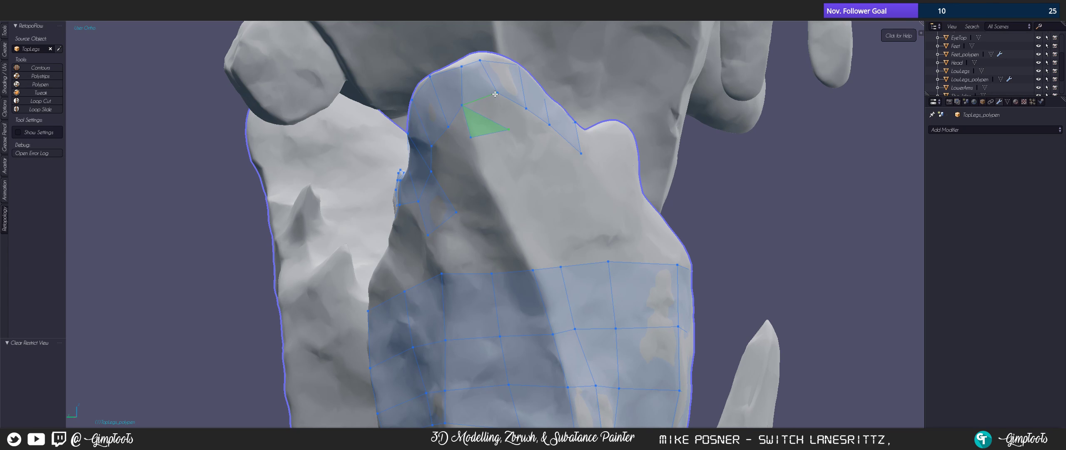
pyautogui.moveTo(514, 134); pyautogui.dragTo(475, 136, button='middle')
pyautogui.keyDown('shift'); pyautogui.moveTo(845, 138); pyautogui.dragTo(426, 143, button='middle'); pyautogui.keyUp('shift')
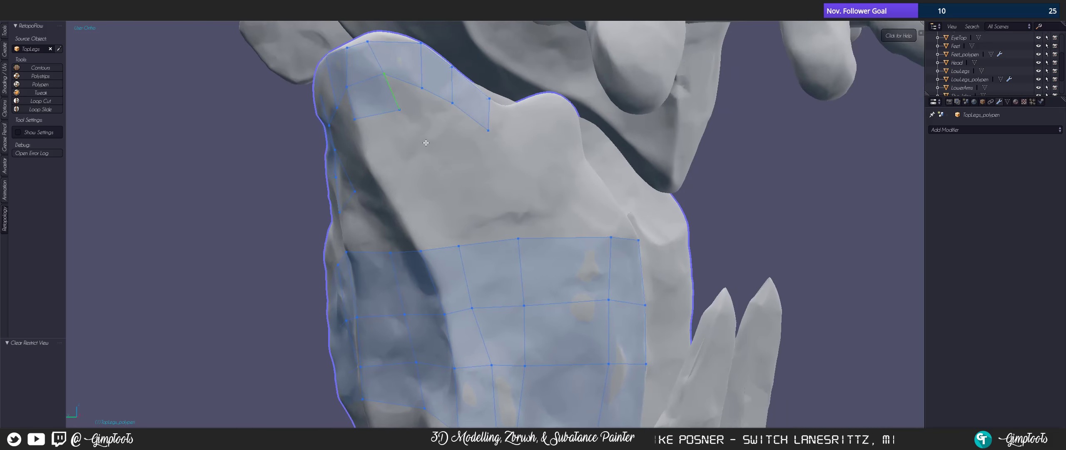
pyautogui.click(387, 125)
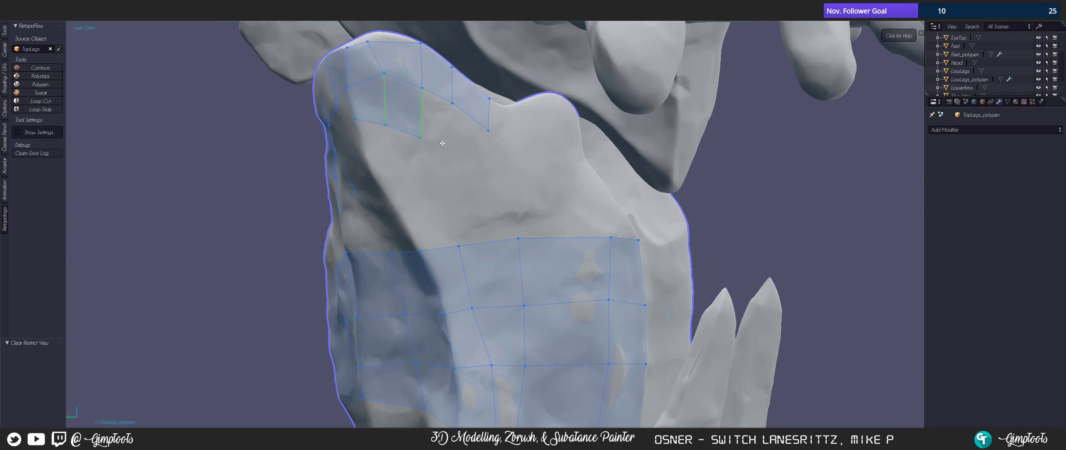
pyautogui.moveTo(443, 142); pyautogui.dragTo(424, 145, button='middle')
pyautogui.keyDown('shift'); pyautogui.moveTo(647, 119); pyautogui.dragTo(297, 173, button='middle'); pyautogui.keyUp('shift')
pyautogui.keyDown('shift'); pyautogui.moveTo(179, 250); pyautogui.dragTo(488, 102, button='middle'); pyautogui.keyUp('shift')
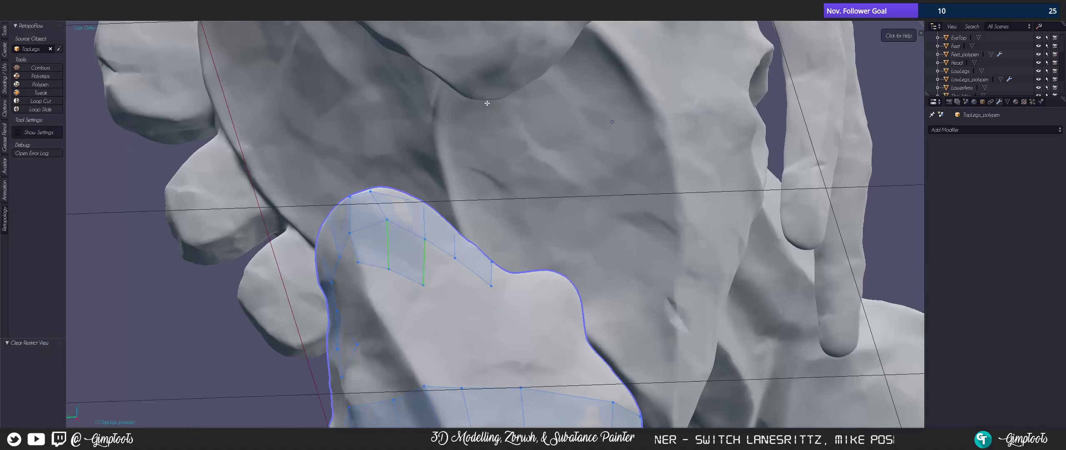
# - Exit Polypen and hide the lower-arm and upper-arm objects of the character
pyautogui.scroll(-9, 454, 194)
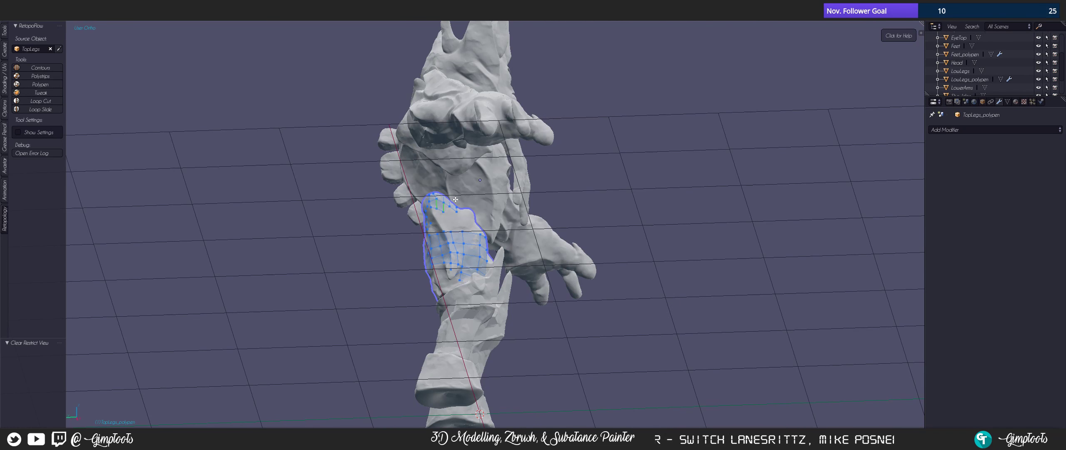
pyautogui.press('Escape')
pyautogui.moveTo(465, 223); pyautogui.dragTo(262, 202, button='middle')
pyautogui.rightClick(267, 184)
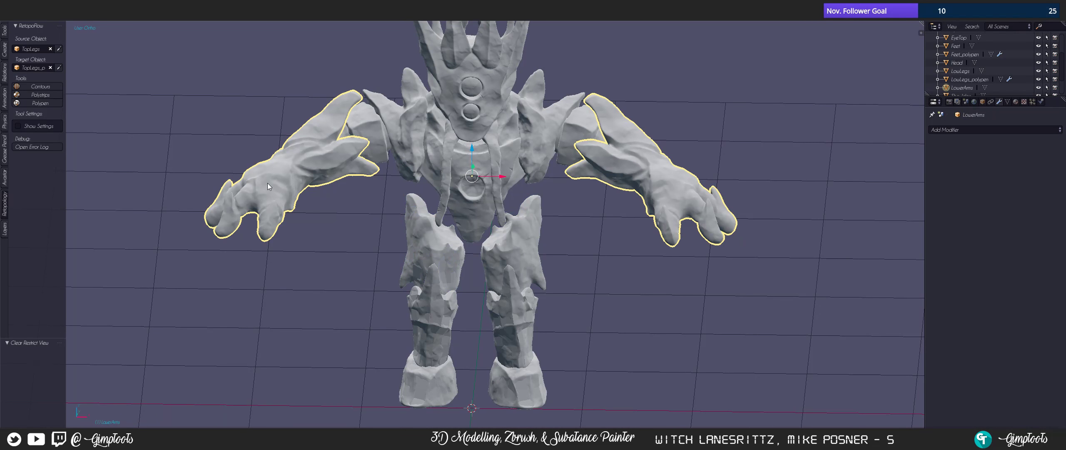
pyautogui.press('h')
pyautogui.rightClick(329, 139)
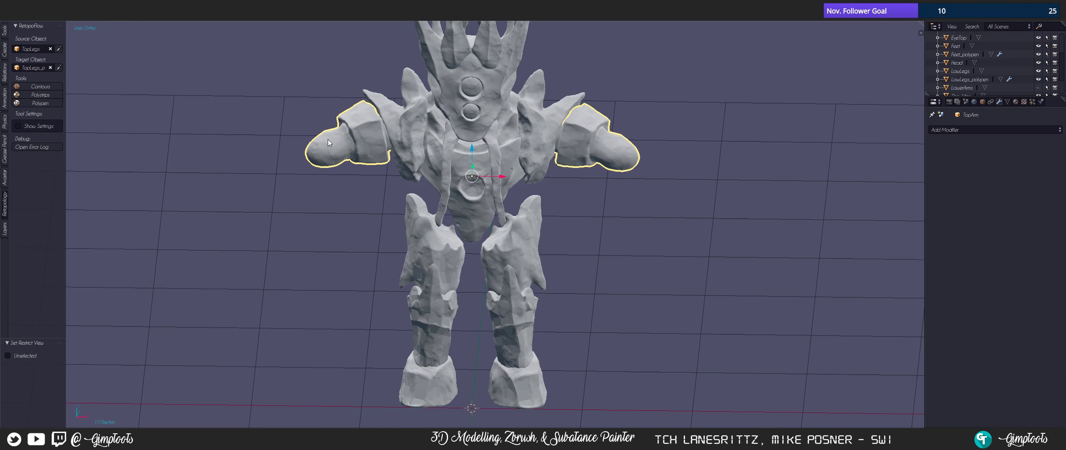
pyautogui.press('h')
# - Hide the shoulder pieces, the chest and the head so that only the legs stay in view
pyautogui.rightClick(390, 113)
pyautogui.press('h')
pyautogui.rightClick(435, 120)
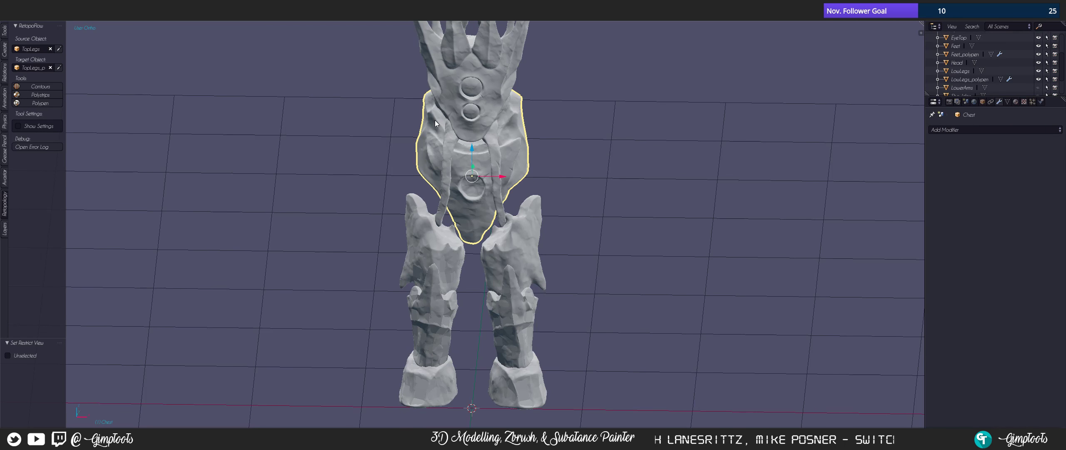
pyautogui.press('h')
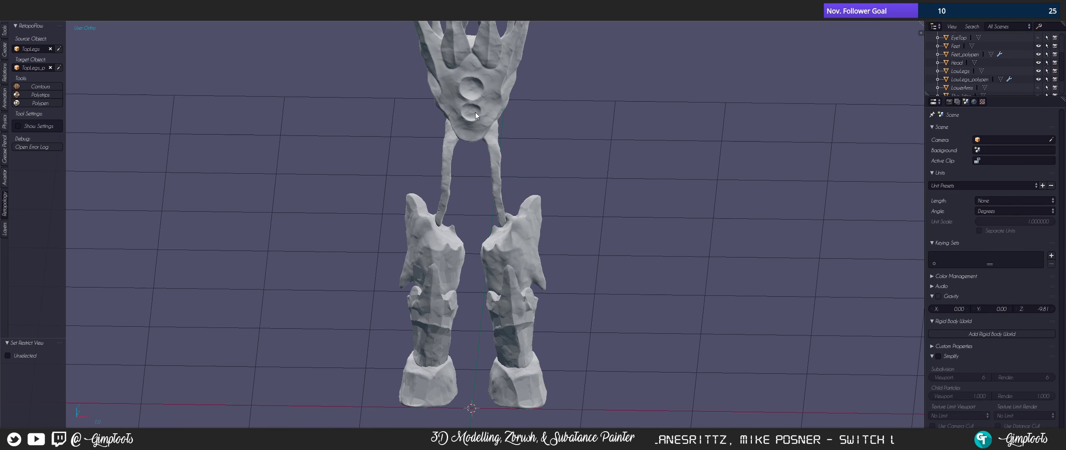
pyautogui.rightClick(490, 92)
pyautogui.press('h')
# - Hide the lower-leg and foot sculpts together with their low-poly retopology meshes
pyautogui.scroll(3, 462, 280)
pyautogui.scroll(-2, 463, 279)
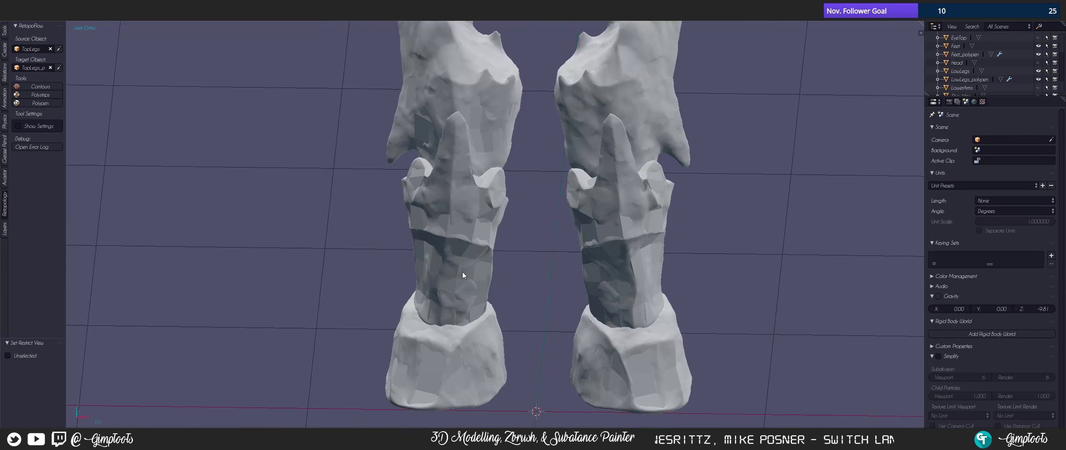
pyautogui.rightClick(454, 273)
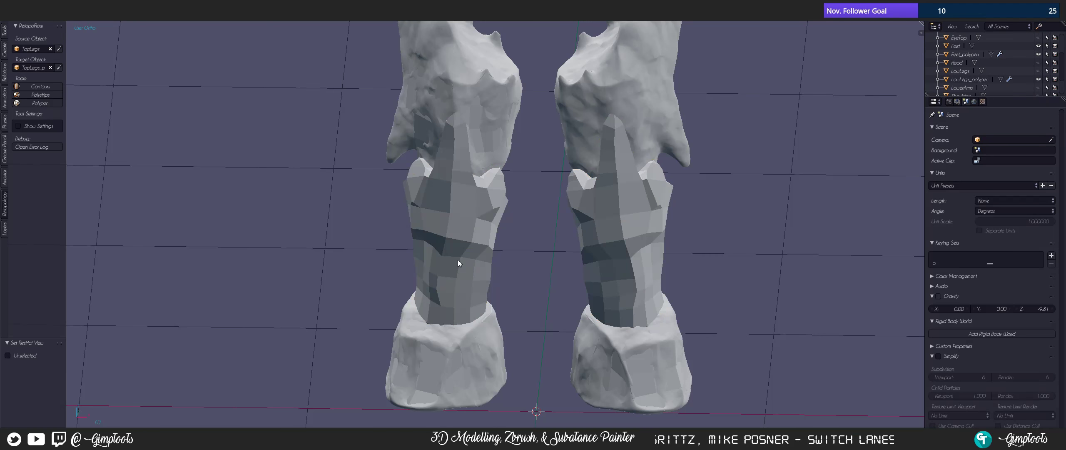
pyautogui.press('h')
pyautogui.rightClick(440, 319)
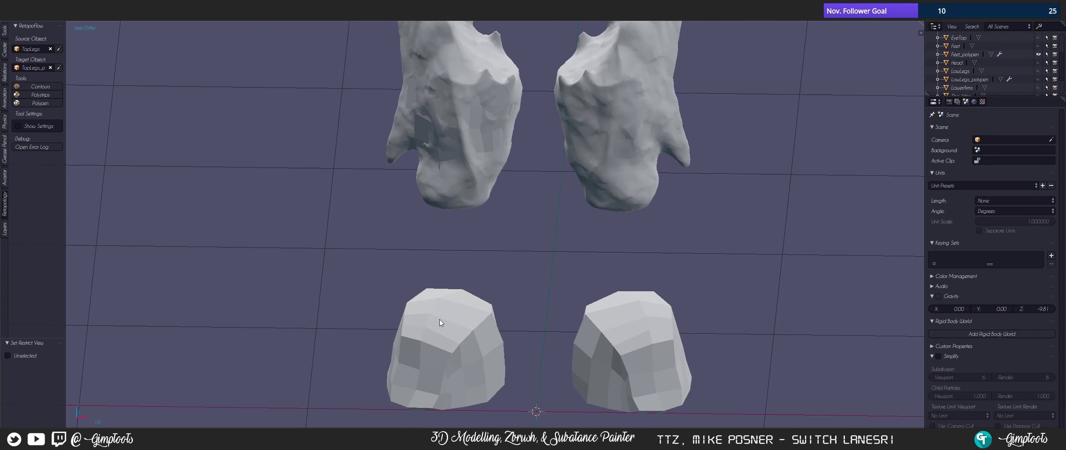
pyautogui.press('h')
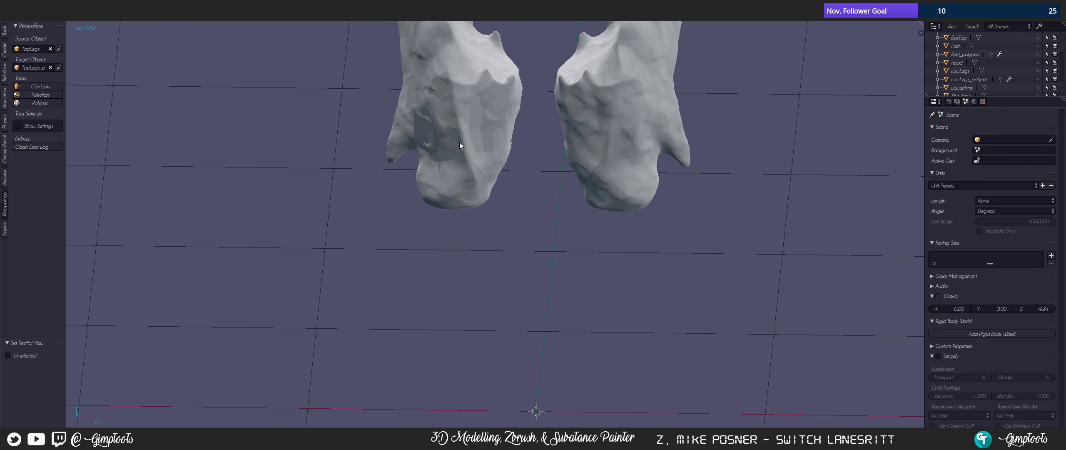
# - Select the TopLegs_polypen mesh and resume editing it with Polypen
pyautogui.scroll(4, 466, 137)
pyautogui.rightClick(482, 266)
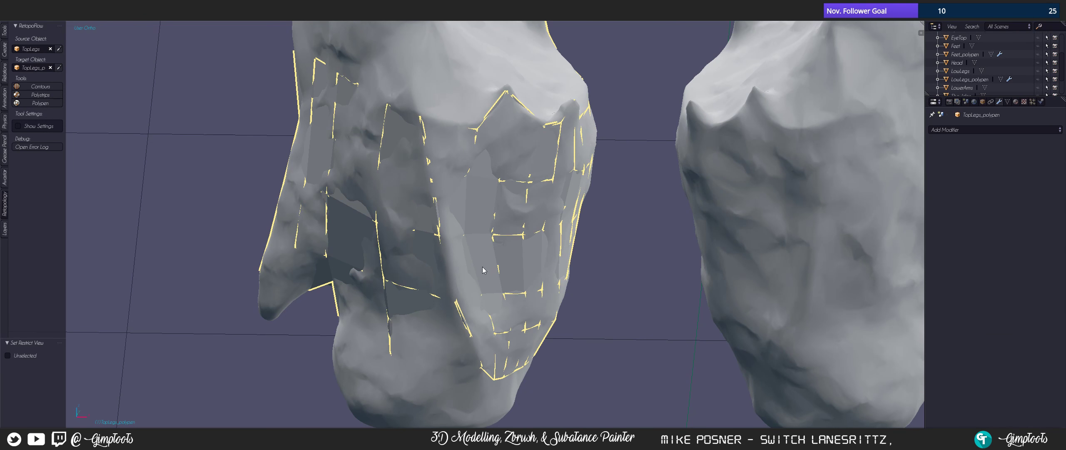
pyautogui.keyDown('shift'); pyautogui.moveTo(482, 267); pyautogui.dragTo(463, 298, button='middle'); pyautogui.keyUp('shift')
pyautogui.click(40, 103)
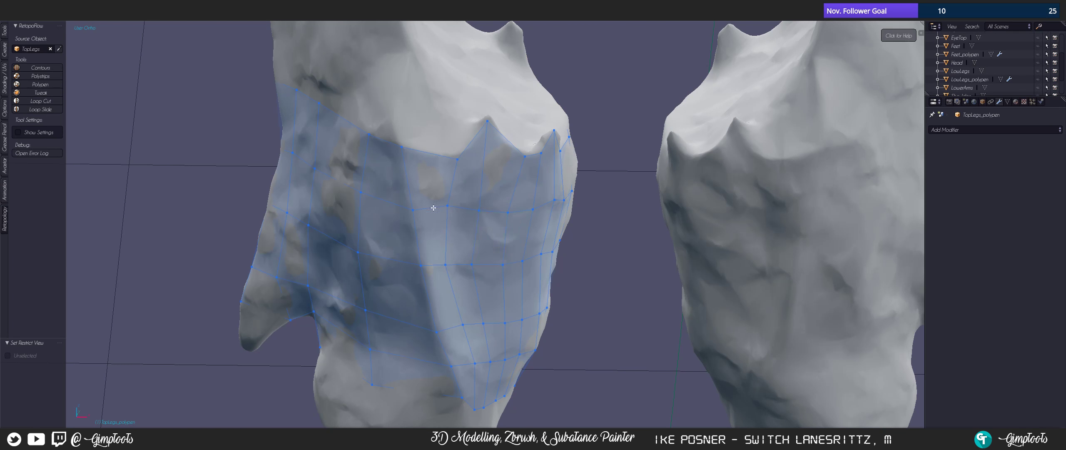
# - Reposition the corner vertices of the lowest quad beneath the strip on the spiked side of the thigh
pyautogui.scroll(3, 524, 179)
pyautogui.scroll(-3, 524, 179)
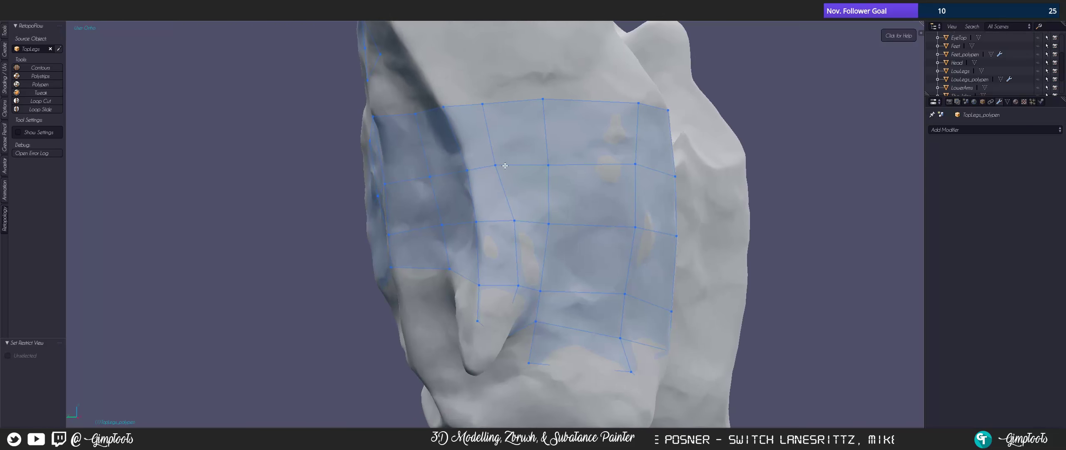
pyautogui.moveTo(524, 179); pyautogui.dragTo(457, 182, button='middle')
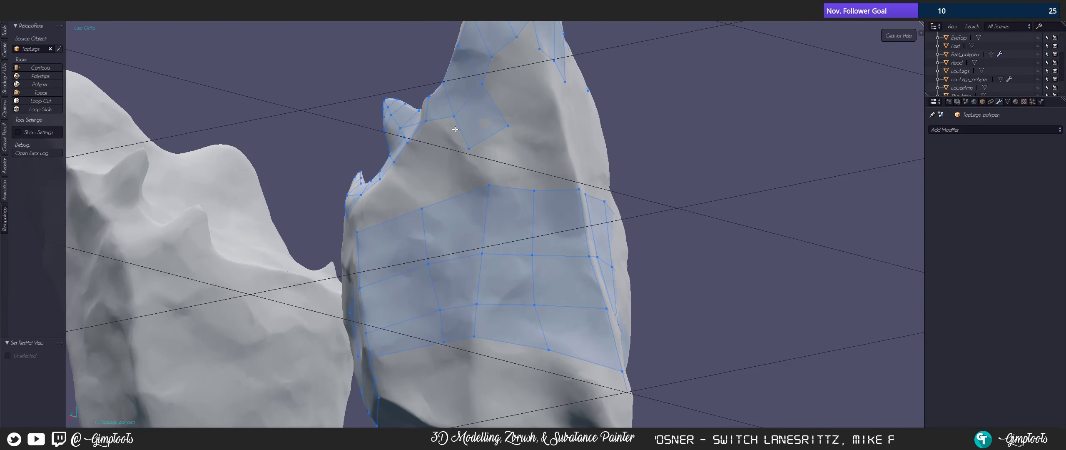
pyautogui.moveTo(456, 129); pyautogui.dragTo(479, 166, button='middle')
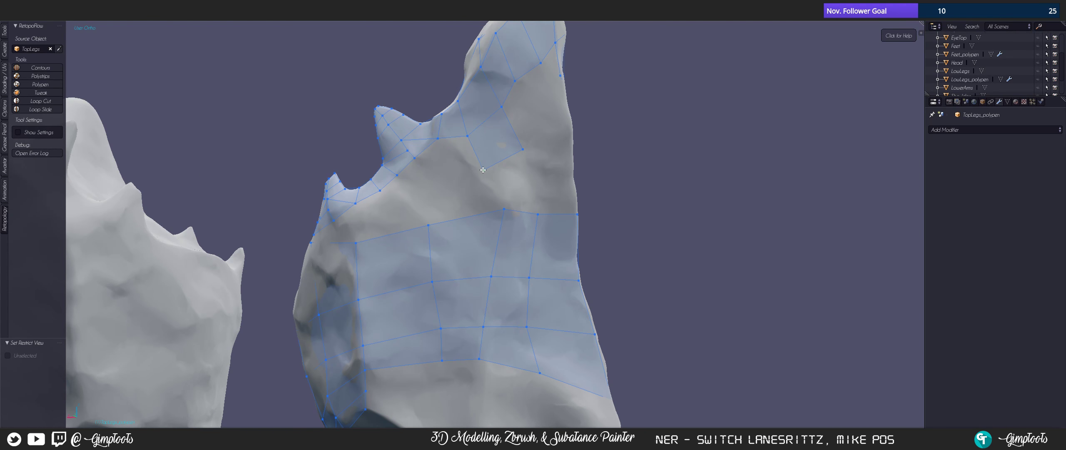
pyautogui.moveTo(512, 189)
pyautogui.mouseDown(button='middle')
pyautogui.moveTo(487, 184)
pyautogui.moveTo(467, 153)
pyautogui.moveTo(458, 175)
pyautogui.moveTo(488, 179)
pyautogui.moveTo(450, 151)
pyautogui.moveTo(463, 128)
pyautogui.moveTo(400, 214)
pyautogui.moveTo(369, 164)
pyautogui.moveTo(432, 228)
pyautogui.mouseUp(button='middle')
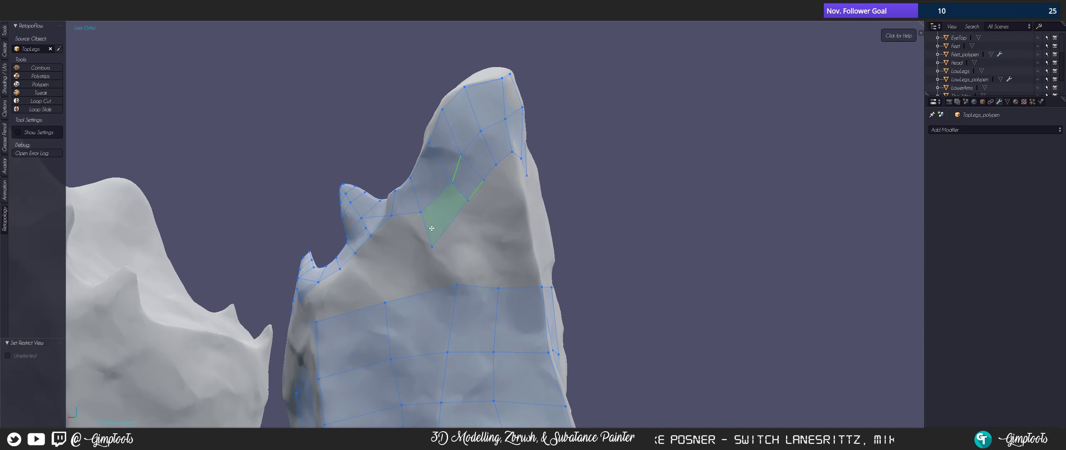
pyautogui.click(422, 206)
pyautogui.moveTo(427, 250); pyautogui.dragTo(432, 226)
pyautogui.moveTo(433, 225); pyautogui.dragTo(478, 195, button='middle')
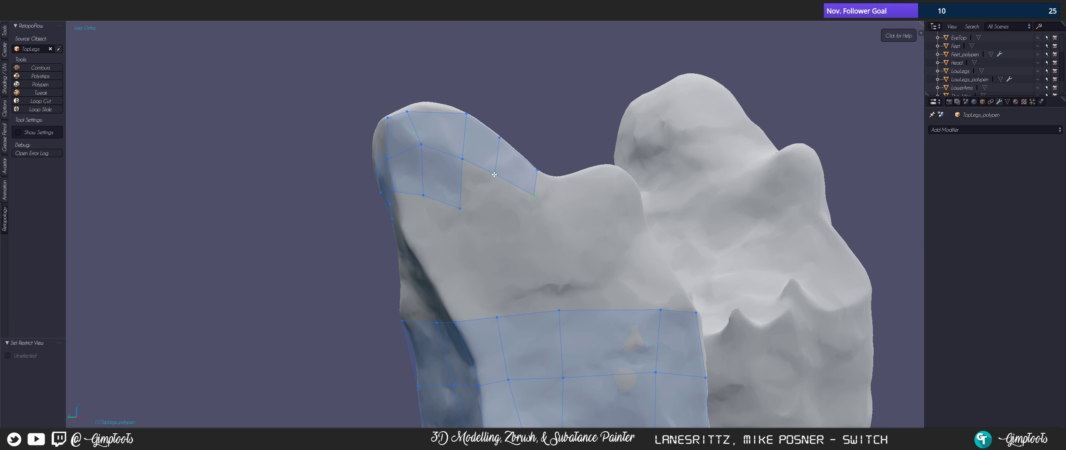
# - Nudge a vertex on the upper strip's lower edge and add two quads beneath it toward the dip
pyautogui.moveTo(495, 174); pyautogui.dragTo(498, 175)
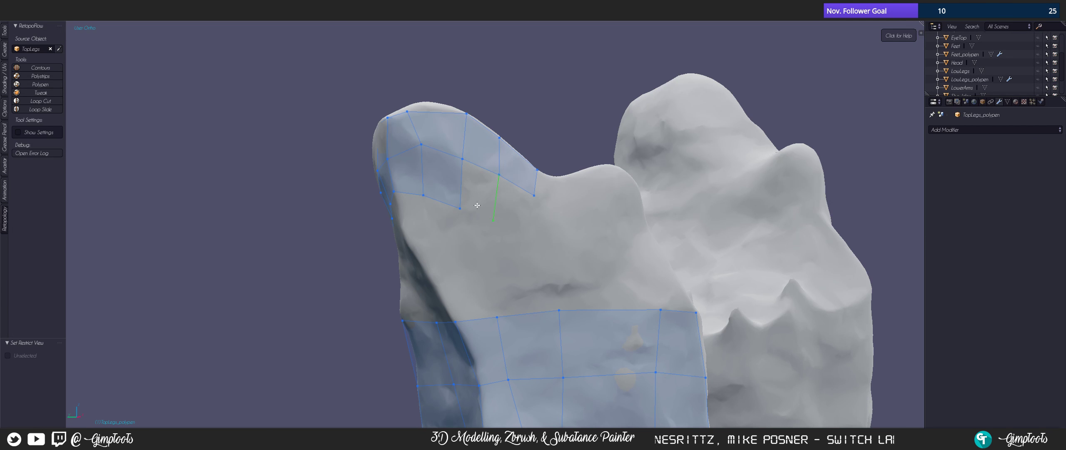
pyautogui.moveTo(461, 190); pyautogui.dragTo(397, 202, button='middle')
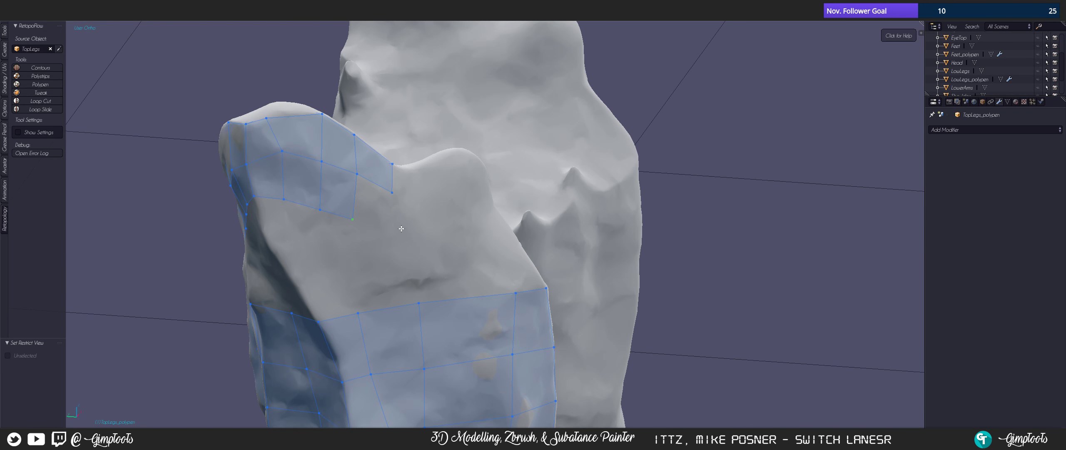
pyautogui.click(385, 188)
pyautogui.moveTo(385, 189); pyautogui.dragTo(308, 209, button='middle')
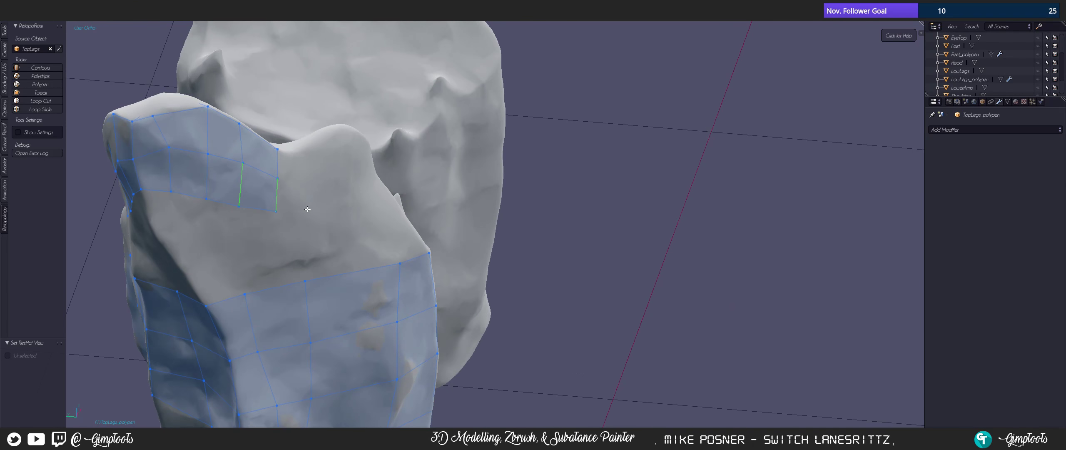
pyautogui.keyDown('shift'); pyautogui.moveTo(289, 179); pyautogui.dragTo(325, 184, button='middle'); pyautogui.keyUp('shift')
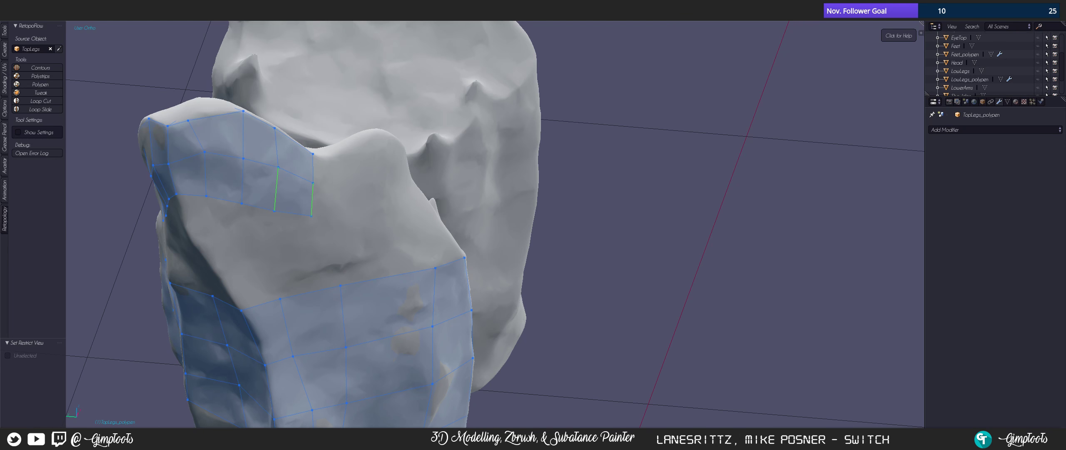
# - Add a small quad to the end of the upper strip, at the dip between the thigh's two rounded peaks
pyautogui.moveTo(455, 275)
pyautogui.mouseDown(button='middle')
pyautogui.moveTo(421, 277)
pyautogui.moveTo(354, 197)
pyautogui.moveTo(352, 208)
pyautogui.moveTo(282, 229)
pyautogui.moveTo(369, 246)
pyautogui.moveTo(349, 246)
pyautogui.mouseUp(button='middle')
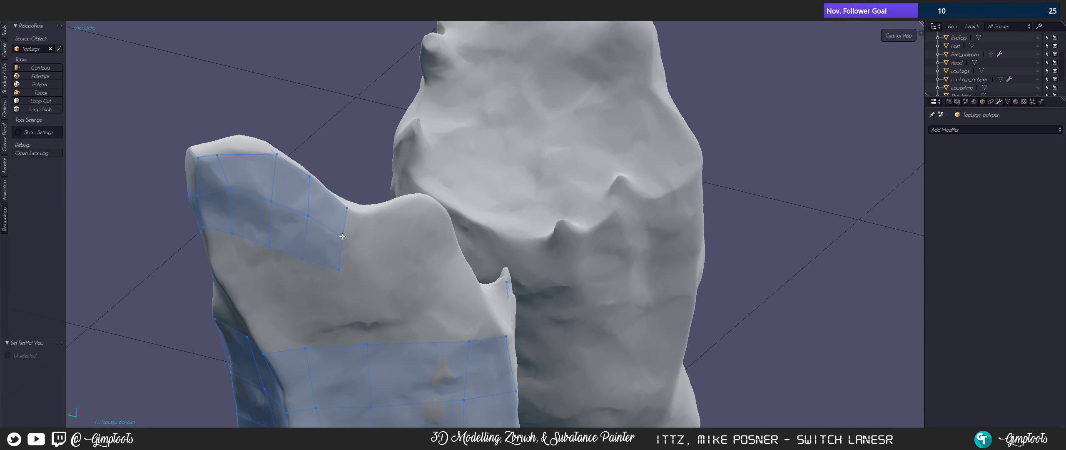
pyautogui.click(367, 243)
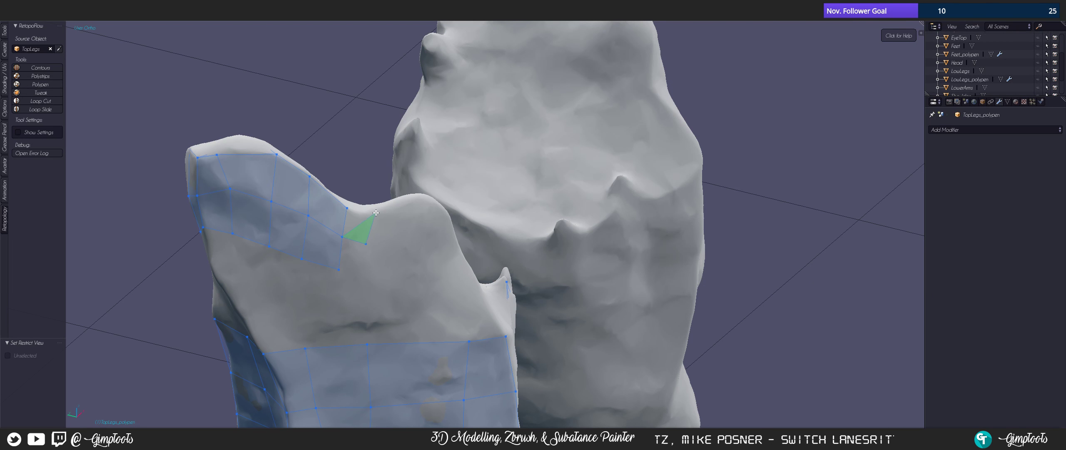
pyautogui.moveTo(350, 216)
pyautogui.mouseDown(button='middle')
pyautogui.moveTo(323, 195)
pyautogui.moveTo(351, 247)
pyautogui.mouseUp(button='middle')
pyautogui.click(324, 194)
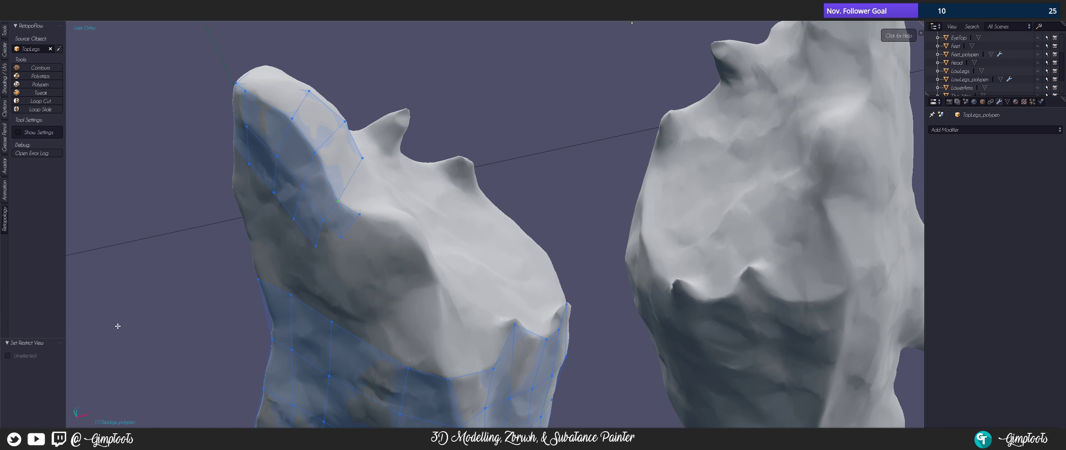
pyautogui.moveTo(386, 255)
pyautogui.mouseDown(button='middle')
pyautogui.moveTo(370, 258)
pyautogui.moveTo(427, 247)
pyautogui.moveTo(396, 196)
pyautogui.mouseUp(button='middle')
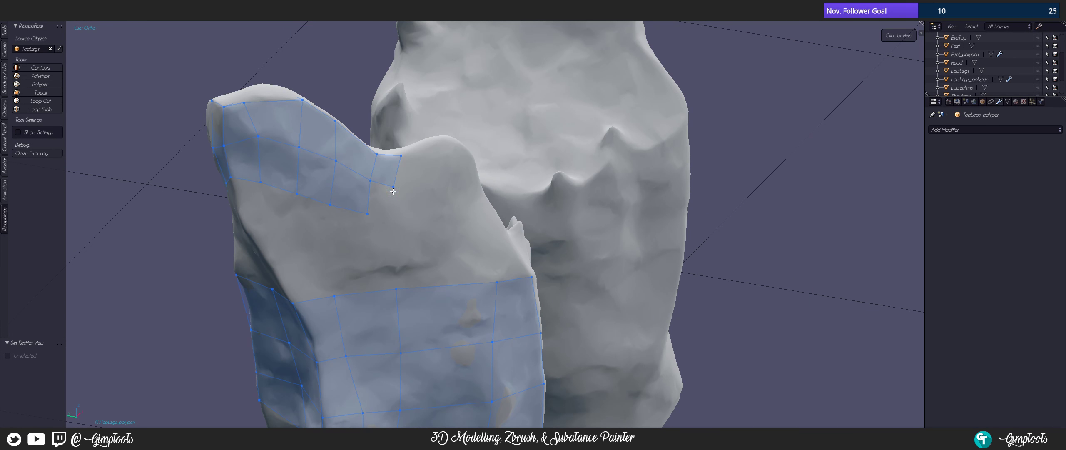
# - Add another quad directly beneath the small one at the dip, completing the strip's second row there
pyautogui.click(393, 191)
pyautogui.click(369, 199)
pyautogui.moveTo(395, 220); pyautogui.dragTo(359, 223, button='middle')
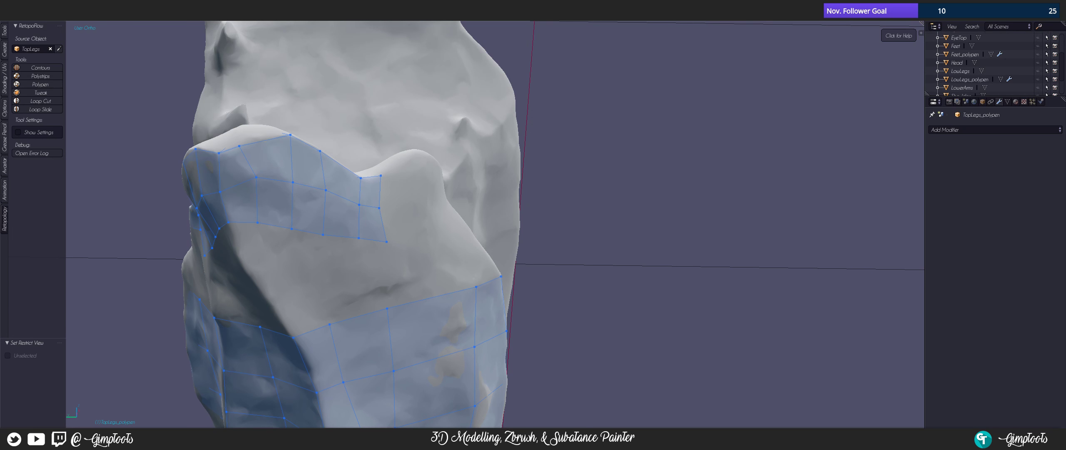
# - Adjust the vertices along the lower edge of the upper mesh on the thigh's spiked side for a smoother border
pyautogui.moveTo(370, 216); pyautogui.dragTo(326, 203, button='middle')
pyautogui.scroll(3, 329, 196)
pyautogui.keyDown('shift'); pyautogui.moveTo(248, 181); pyautogui.dragTo(423, 189, button='middle'); pyautogui.keyUp('shift')
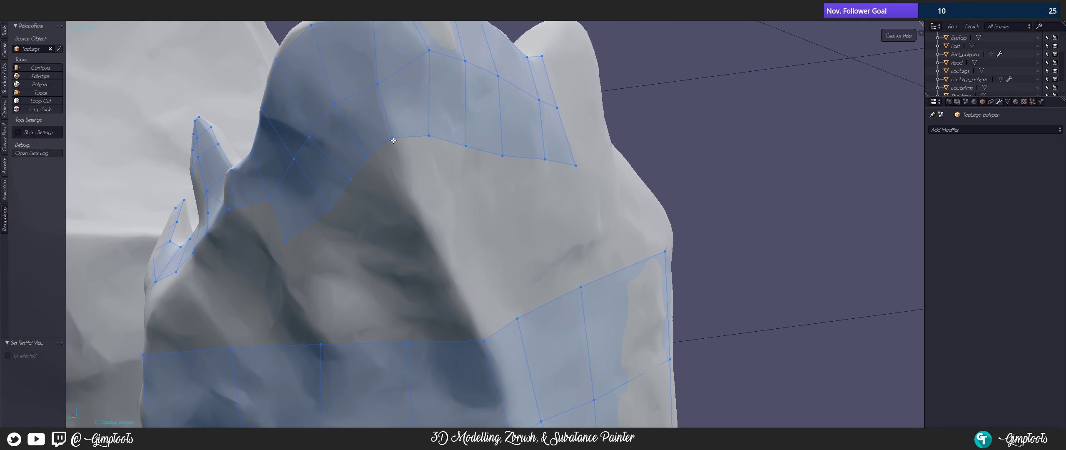
pyautogui.moveTo(395, 142); pyautogui.dragTo(523, 173, button='middle')
pyautogui.moveTo(433, 169); pyautogui.dragTo(468, 213, button='middle')
pyautogui.scroll(4, 466, 174)
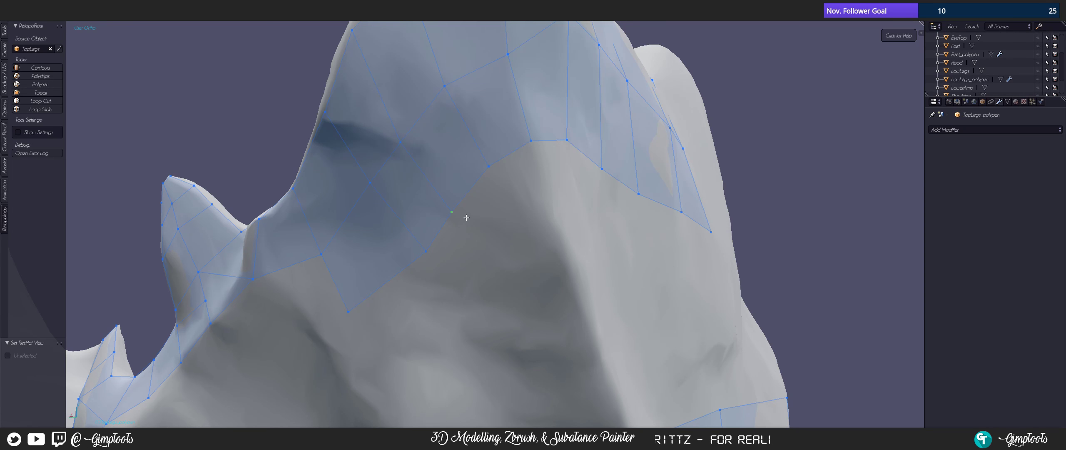
pyautogui.scroll(-2, 448, 171)
pyautogui.moveTo(456, 237); pyautogui.dragTo(481, 239, button='middle')
pyautogui.moveTo(467, 229); pyautogui.dragTo(438, 232)
pyautogui.keyDown('shift'); pyautogui.moveTo(500, 242); pyautogui.dragTo(494, 246, button='middle'); pyautogui.keyUp('shift')
pyautogui.click(451, 225)
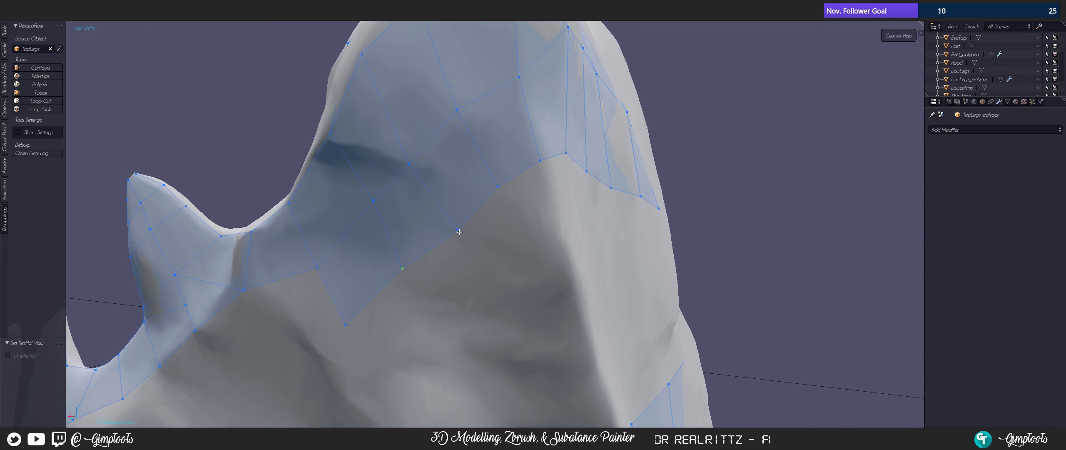
# - Move the border vertex beside the spike slightly upward and add a quad in the notch next to it
pyautogui.moveTo(491, 234)
pyautogui.mouseDown(button='middle')
pyautogui.moveTo(492, 260)
pyautogui.moveTo(481, 248)
pyautogui.moveTo(484, 228)
pyautogui.moveTo(547, 210)
pyautogui.moveTo(505, 284)
pyautogui.moveTo(496, 224)
pyautogui.mouseUp(button='middle')
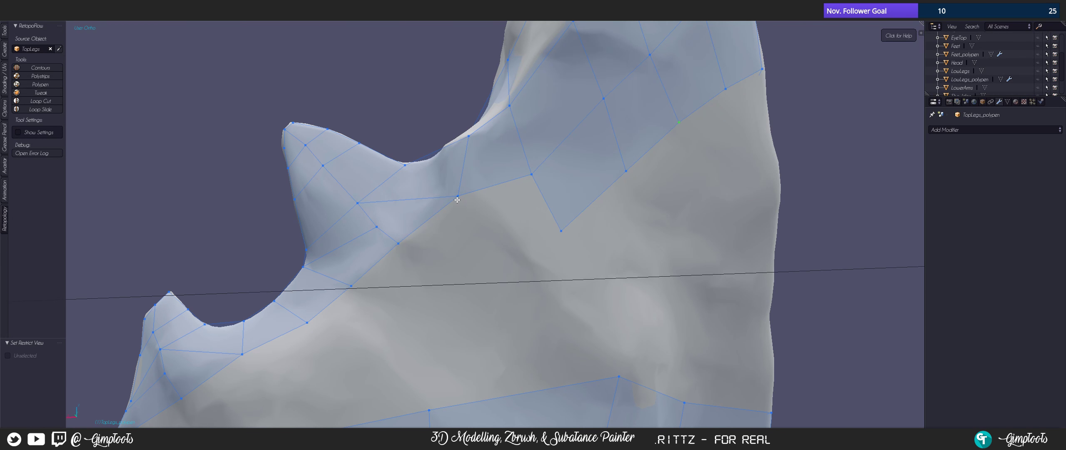
pyautogui.moveTo(457, 196); pyautogui.dragTo(460, 189)
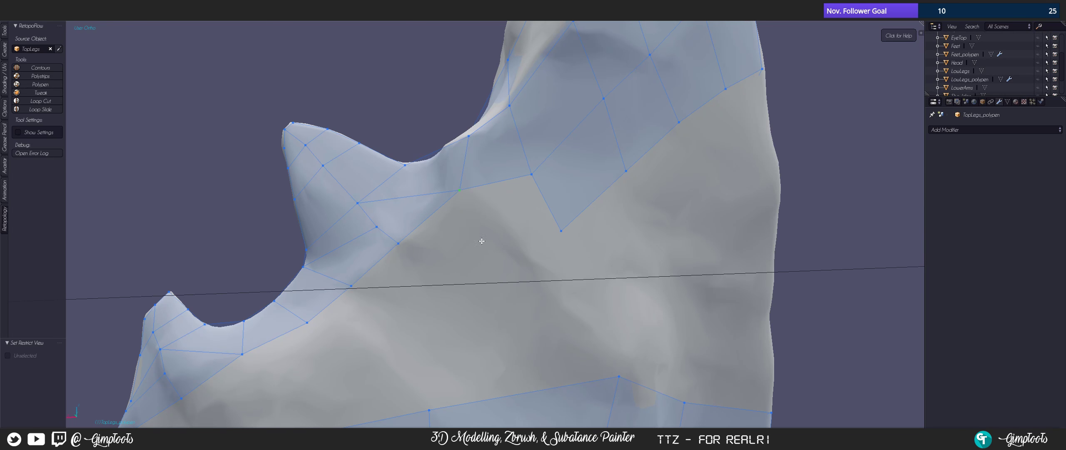
pyautogui.keyDown('ctrl'); pyautogui.click(553, 215); pyautogui.keyUp('ctrl')
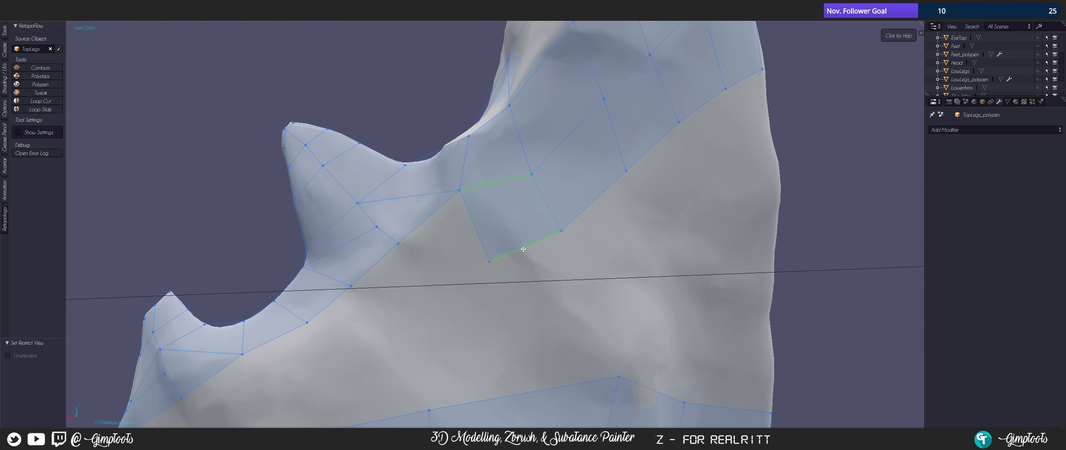
# - Extend the row of quads along the upper mesh's lower edge toward the smaller spikes and adjust its end corner vertex
pyautogui.moveTo(524, 247); pyautogui.dragTo(556, 245, button='middle')
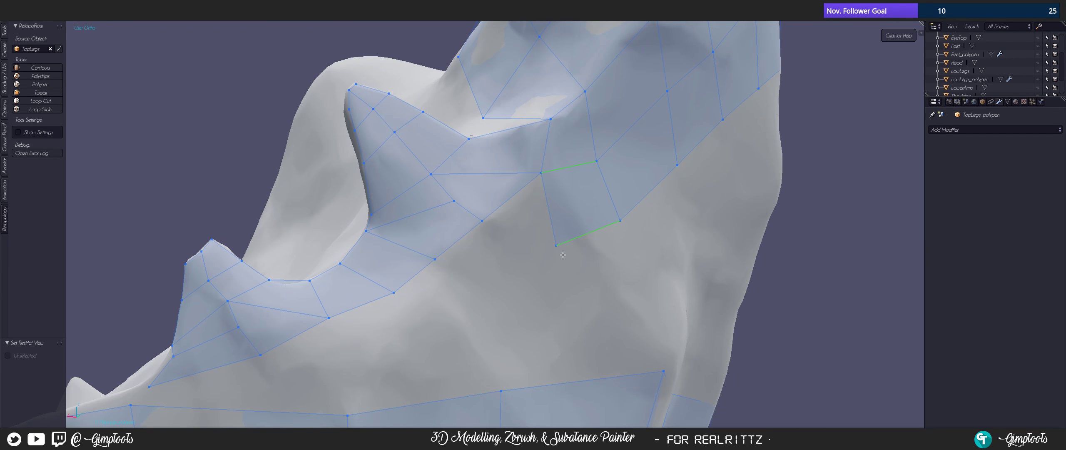
pyautogui.keyDown('ctrl'); pyautogui.click(526, 284); pyautogui.keyUp('ctrl')
pyautogui.keyDown('ctrl'); pyautogui.click(504, 208); pyautogui.keyUp('ctrl')
pyautogui.keyDown('shift'); pyautogui.moveTo(526, 260); pyautogui.dragTo(549, 237, button='middle'); pyautogui.keyUp('shift')
pyautogui.keyDown('ctrl'); pyautogui.click(665, 179); pyautogui.keyUp('ctrl')
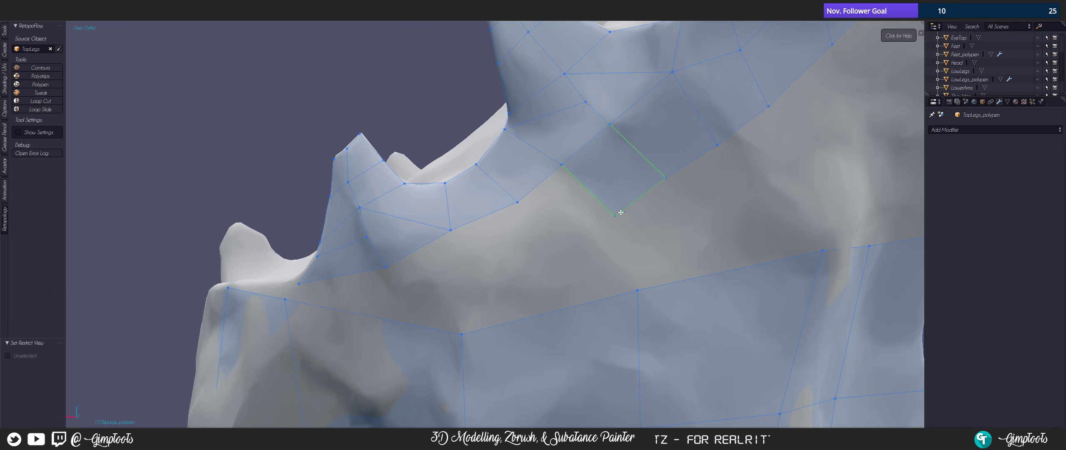
pyautogui.keyDown('shift'); pyautogui.moveTo(608, 223); pyautogui.dragTo(685, 182, button='middle'); pyautogui.keyUp('shift')
pyautogui.moveTo(692, 176); pyautogui.dragTo(668, 177)
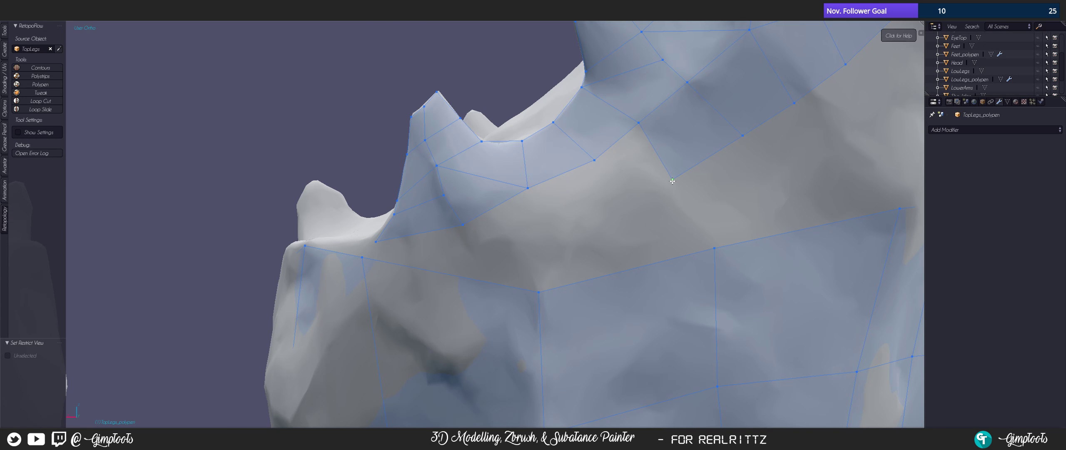
# - Add a row of quads beneath the upper mesh from the ridge across the smooth side, adjusting its last corner vertex
pyautogui.moveTo(672, 181)
pyautogui.mouseDown(button='middle')
pyautogui.moveTo(687, 203)
pyautogui.moveTo(718, 197)
pyautogui.moveTo(678, 207)
pyautogui.moveTo(554, 278)
pyautogui.moveTo(713, 319)
pyautogui.moveTo(637, 214)
pyautogui.moveTo(643, 241)
pyautogui.moveTo(703, 205)
pyautogui.moveTo(563, 222)
pyautogui.moveTo(561, 200)
pyautogui.moveTo(369, 152)
pyautogui.moveTo(441, 153)
pyautogui.mouseUp(button='middle')
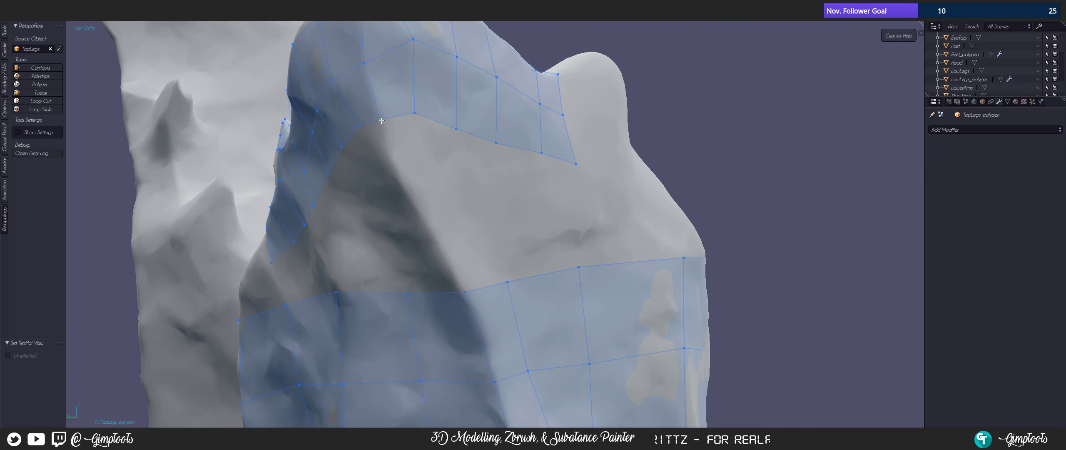
pyautogui.moveTo(458, 193)
pyautogui.mouseDown(button='middle')
pyautogui.moveTo(393, 181)
pyautogui.moveTo(404, 179)
pyautogui.mouseUp(button='middle')
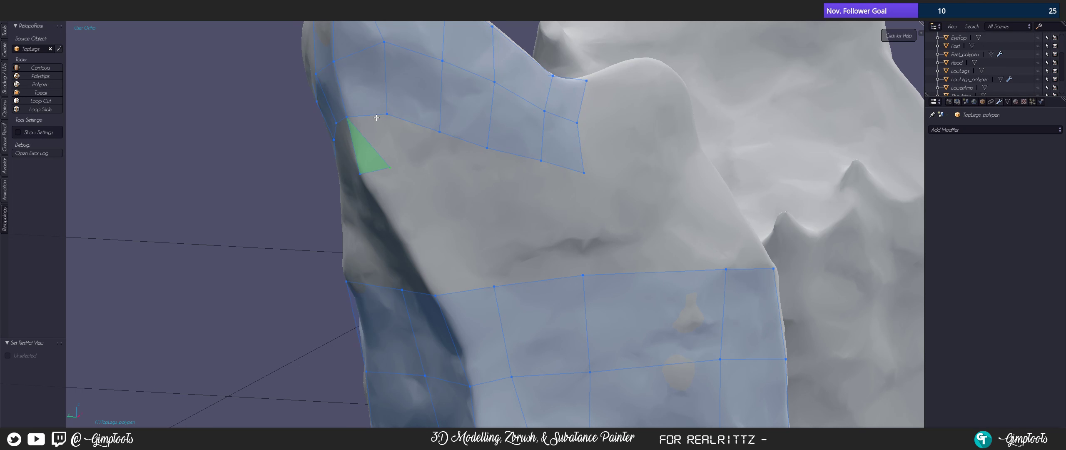
pyautogui.click(391, 167)
pyautogui.keyDown('shift'); pyautogui.moveTo(391, 168); pyautogui.dragTo(358, 151, button='middle'); pyautogui.keyUp('shift')
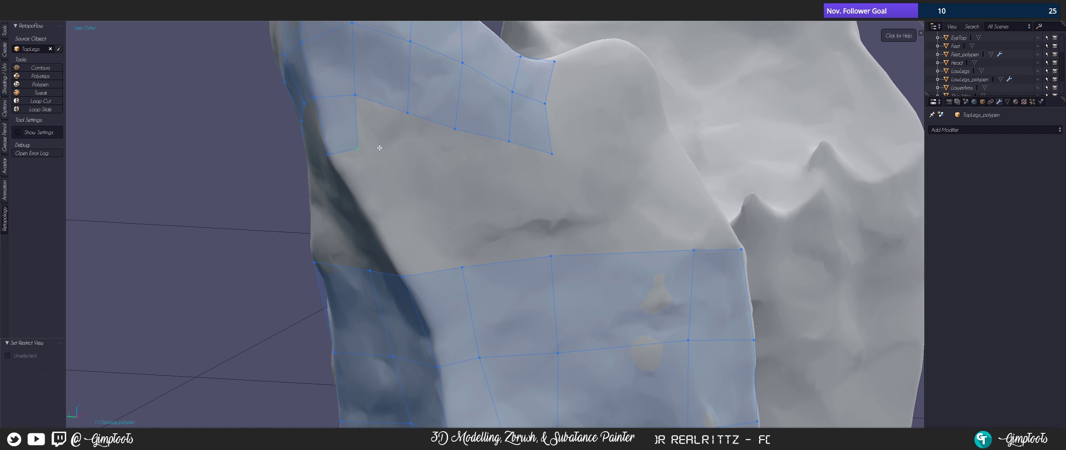
pyautogui.moveTo(429, 159); pyautogui.dragTo(369, 143, button='middle')
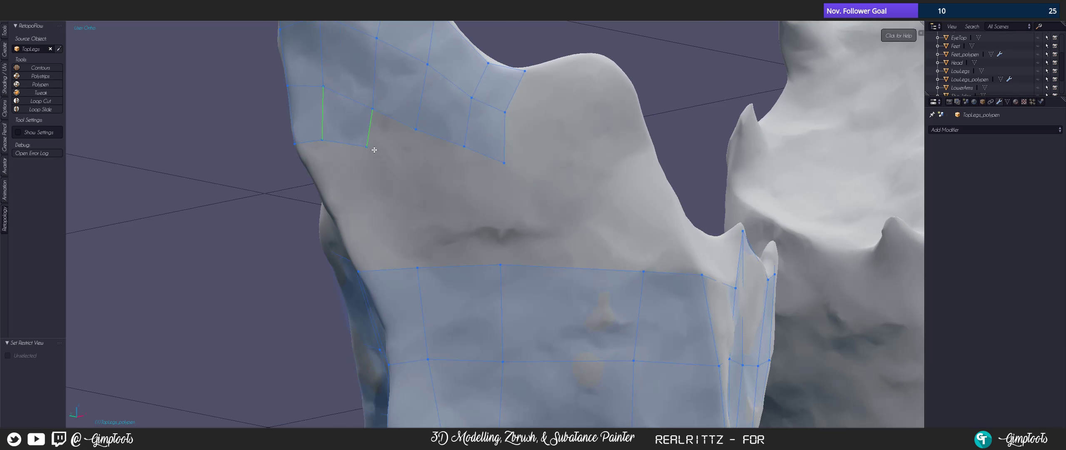
pyautogui.click(411, 167)
pyautogui.moveTo(411, 168); pyautogui.dragTo(339, 162, button='middle')
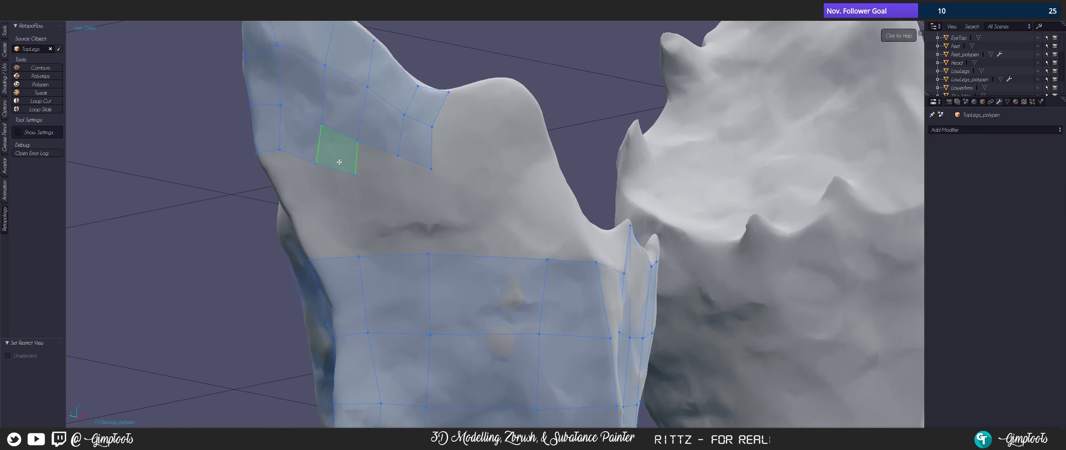
pyautogui.moveTo(356, 176); pyautogui.dragTo(353, 181)
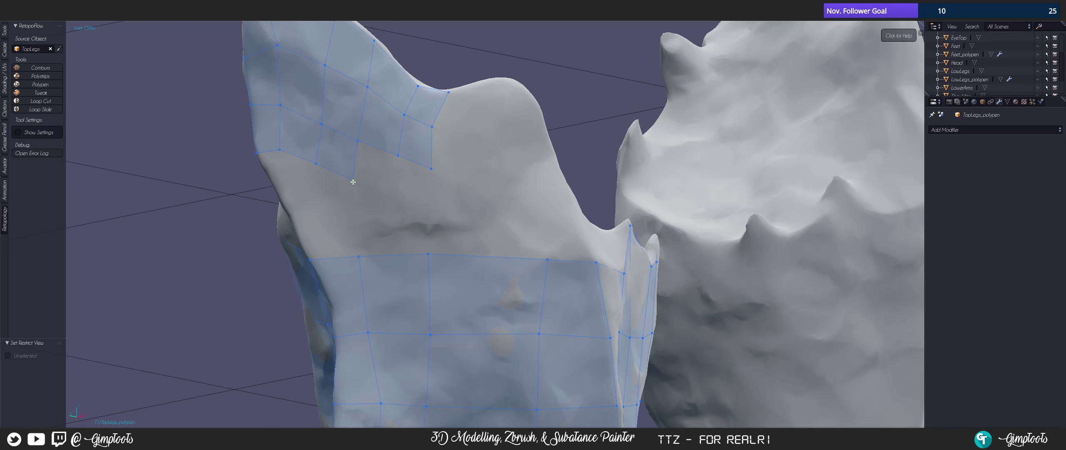
# - Add two more quads to carry the smooth side's new row to the upper mesh's outer end
pyautogui.click(394, 193)
pyautogui.keyDown('shift'); pyautogui.moveTo(393, 194); pyautogui.dragTo(324, 170, button='middle'); pyautogui.keyUp('shift')
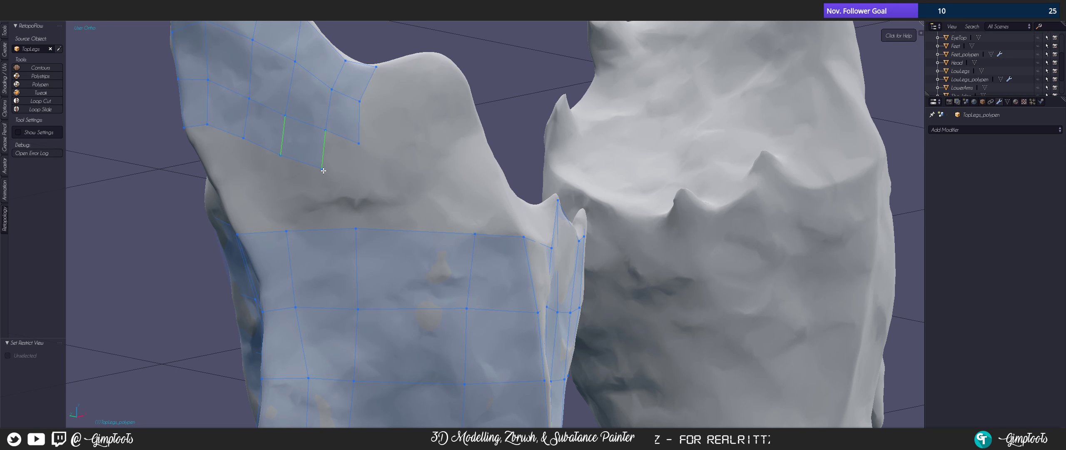
pyautogui.moveTo(324, 170); pyautogui.dragTo(326, 171)
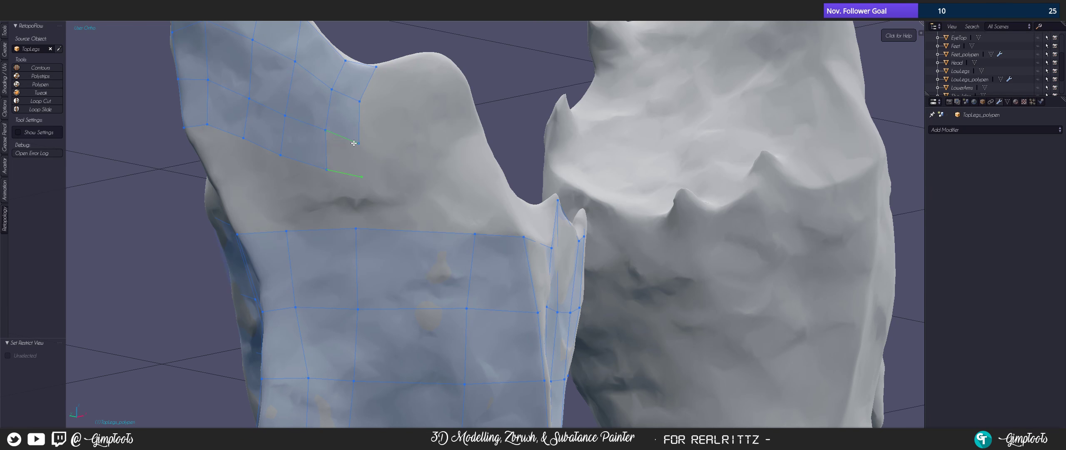
pyautogui.click(362, 176)
pyautogui.keyDown('shift'); pyautogui.moveTo(362, 176); pyautogui.dragTo(377, 195, button='middle'); pyautogui.keyUp('shift')
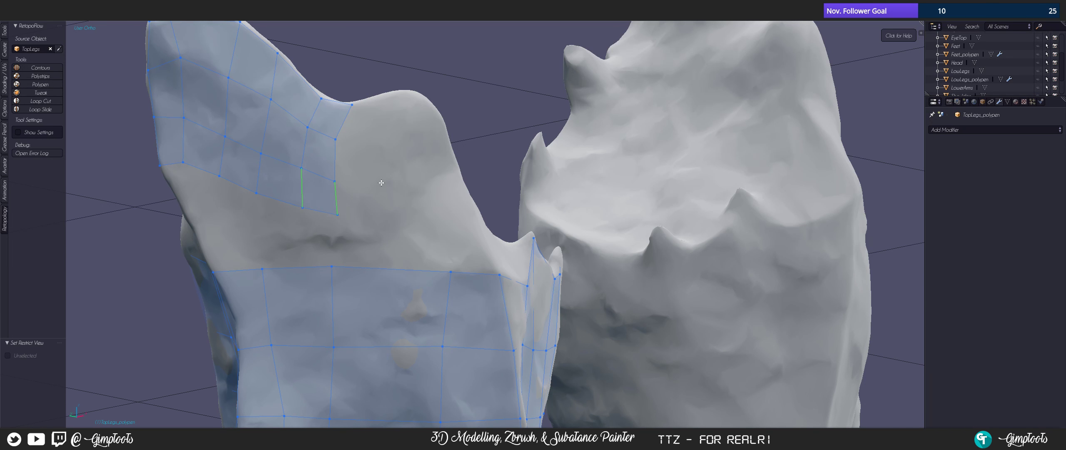
# - Adjust the border vertices on the spiked side of the ridge and add a quad beneath them beside the ridge
pyautogui.moveTo(400, 143)
pyautogui.mouseDown(button='middle')
pyautogui.moveTo(377, 203)
pyautogui.moveTo(340, 170)
pyautogui.moveTo(377, 126)
pyautogui.moveTo(408, 257)
pyautogui.mouseUp(button='middle')
pyautogui.scroll(3, 377, 125)
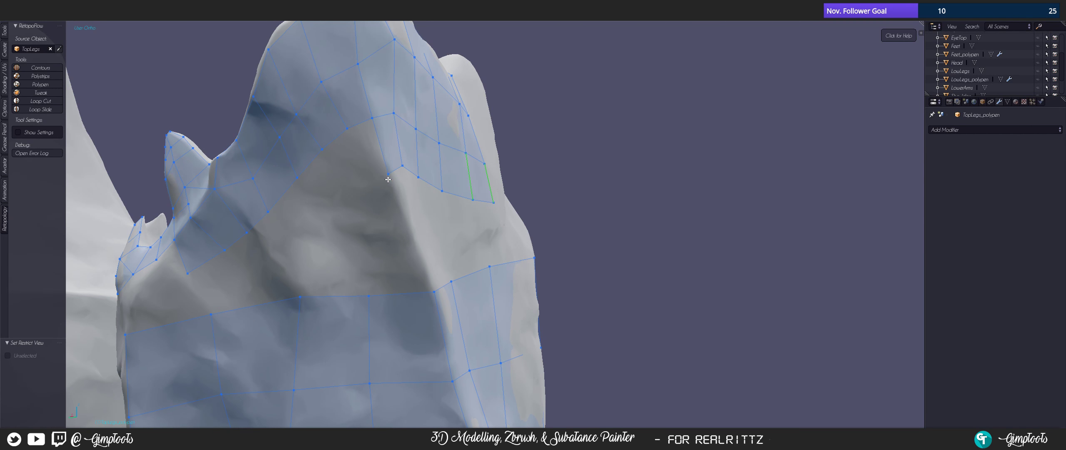
pyautogui.moveTo(346, 127); pyautogui.dragTo(316, 159)
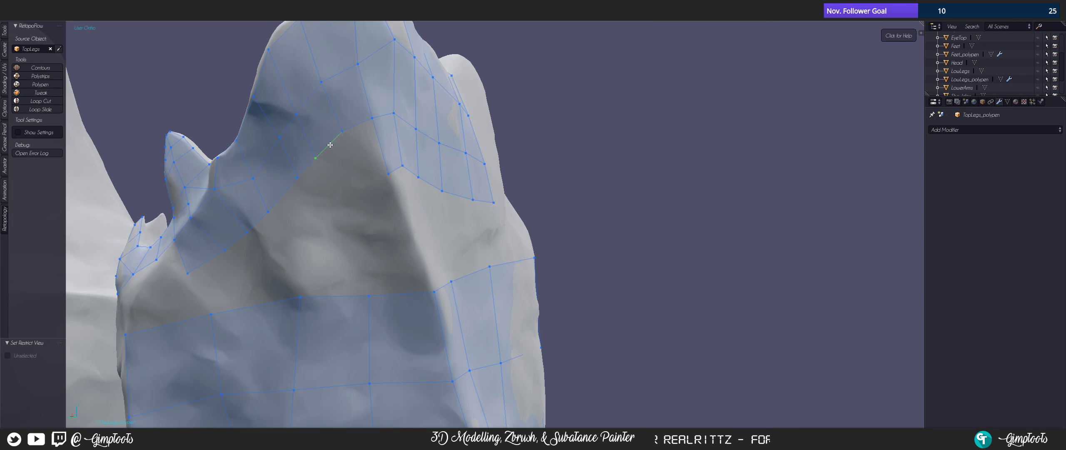
pyautogui.moveTo(342, 131); pyautogui.dragTo(338, 133)
pyautogui.click(352, 184)
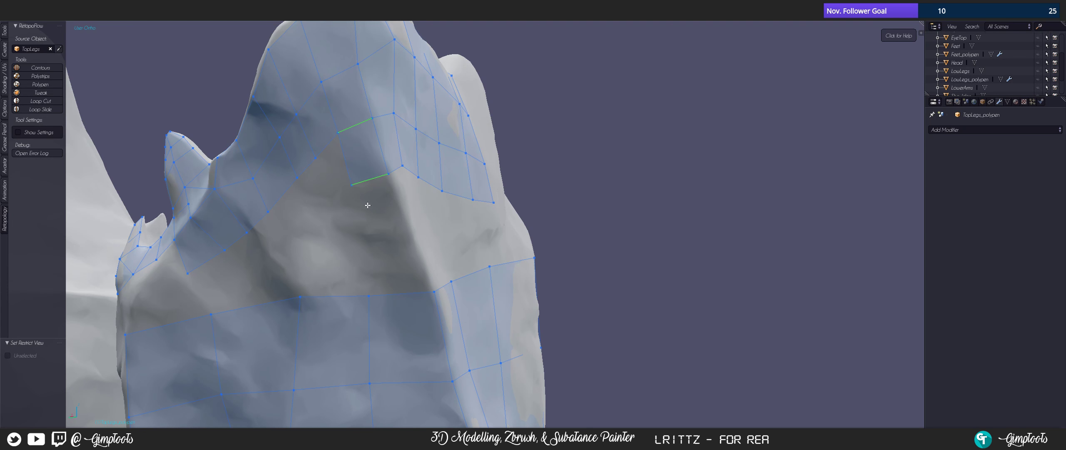
# - Add two more quads below the border on the spiked side, reshaping the border vertex between them
pyautogui.moveTo(369, 207)
pyautogui.mouseDown(button='middle')
pyautogui.moveTo(333, 195)
pyautogui.moveTo(361, 209)
pyautogui.mouseUp(button='middle')
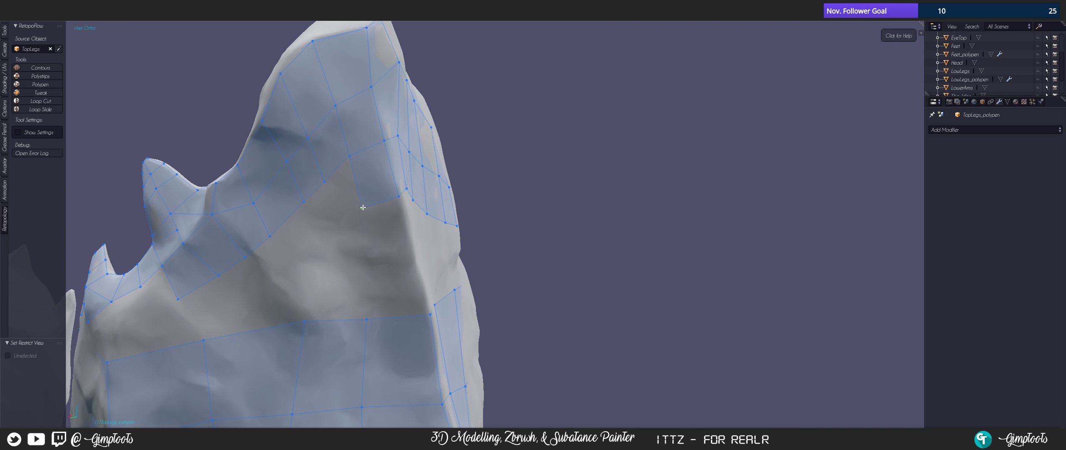
pyautogui.click(370, 204)
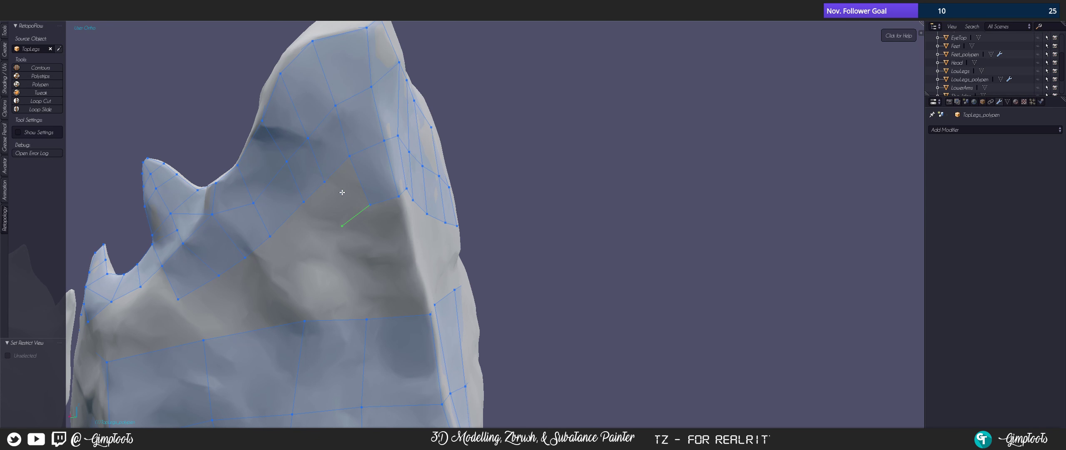
pyautogui.keyDown('shift'); pyautogui.moveTo(333, 201); pyautogui.dragTo(374, 160, button='middle'); pyautogui.keyUp('shift')
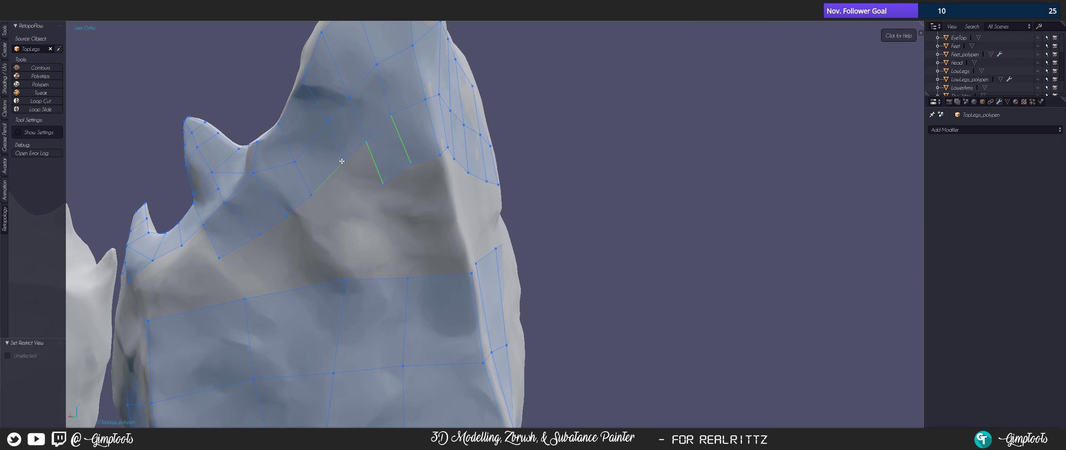
pyautogui.moveTo(343, 160); pyautogui.dragTo(383, 185)
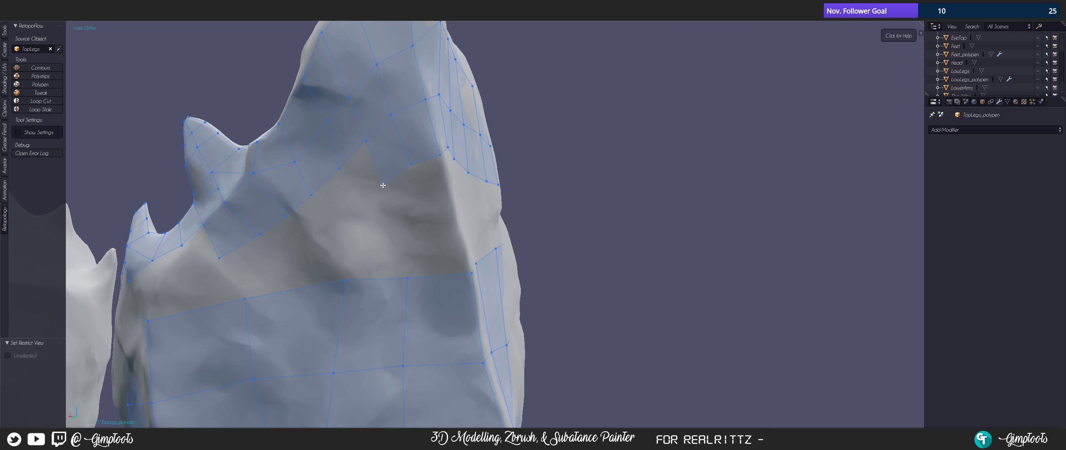
pyautogui.click(350, 170)
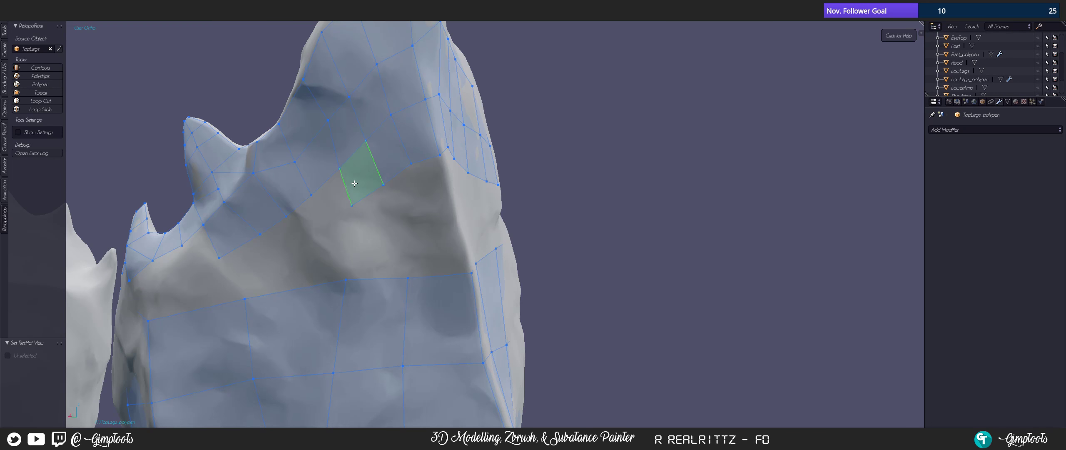
# - Continue the lower row with three more quads toward the spikes, following the upper mesh's border
pyautogui.keyDown('shift'); pyautogui.moveTo(349, 170); pyautogui.dragTo(392, 148, button='middle'); pyautogui.keyUp('shift')
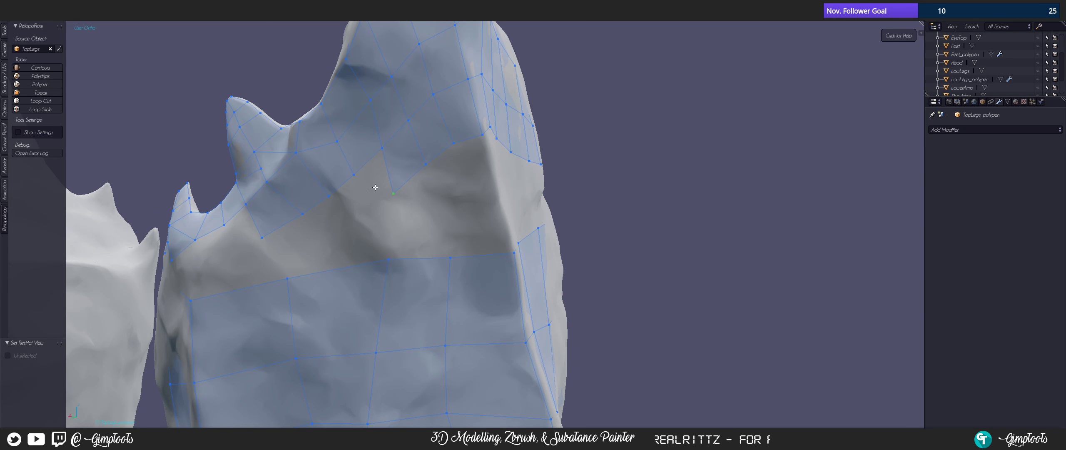
pyautogui.keyDown('shift'); pyautogui.moveTo(362, 170); pyautogui.dragTo(419, 147, button='middle'); pyautogui.keyUp('shift')
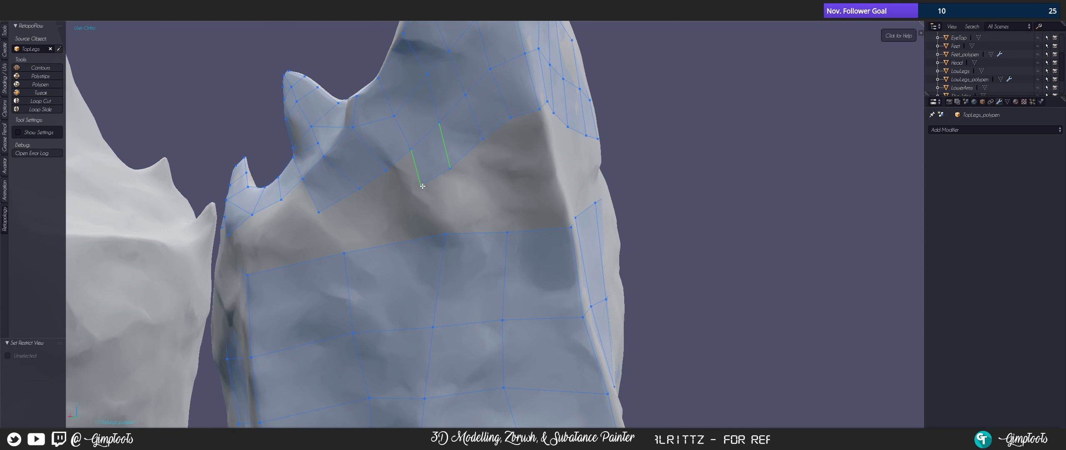
pyautogui.click(422, 186)
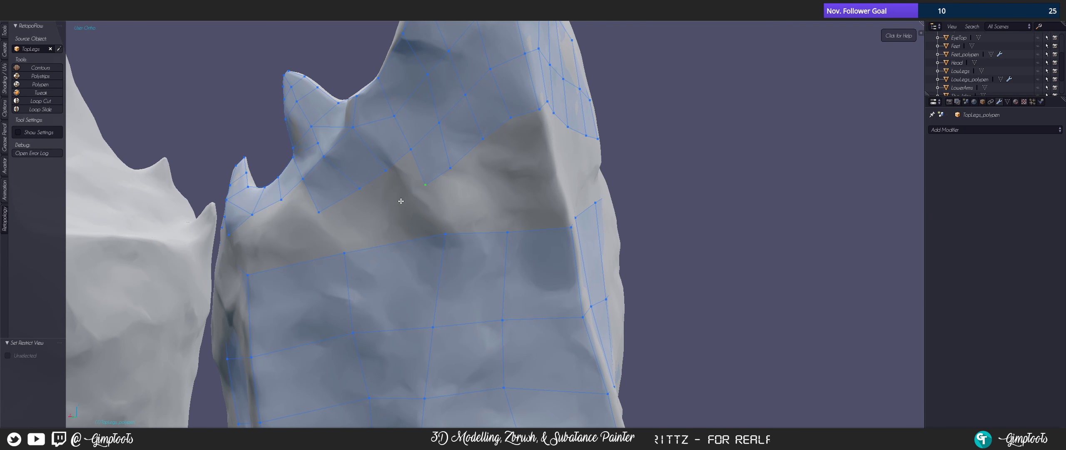
pyautogui.keyDown('shift'); pyautogui.moveTo(406, 200); pyautogui.dragTo(444, 169, button='middle'); pyautogui.keyUp('shift')
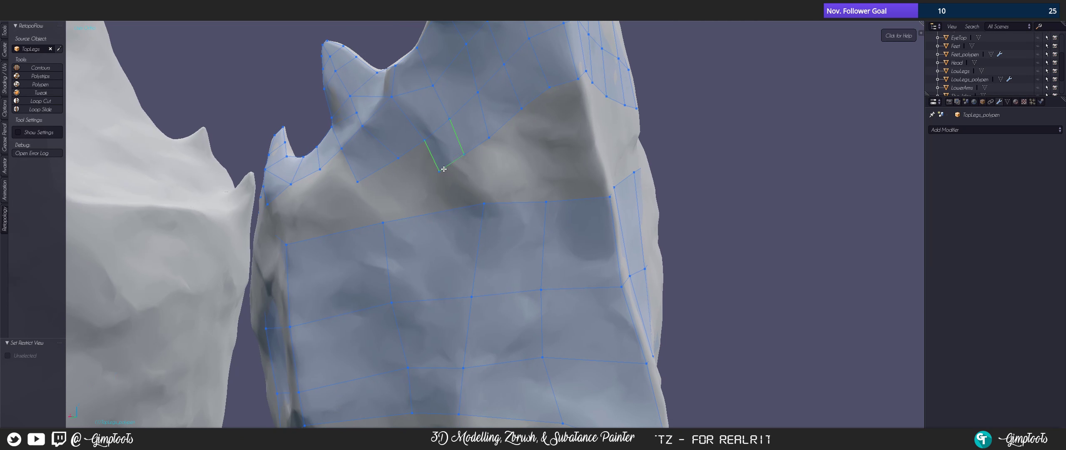
pyautogui.click(439, 168)
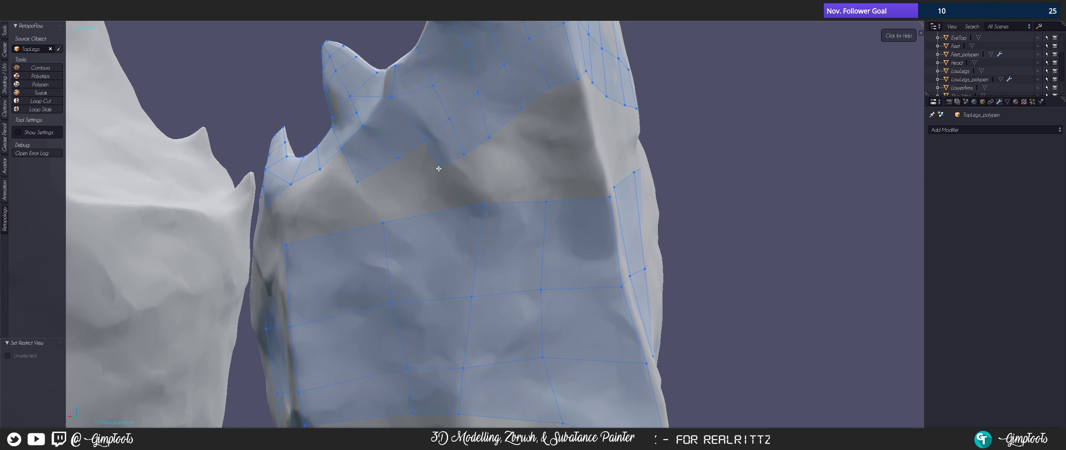
pyautogui.keyDown('shift'); pyautogui.moveTo(434, 163); pyautogui.dragTo(464, 158, button='middle'); pyautogui.keyUp('shift')
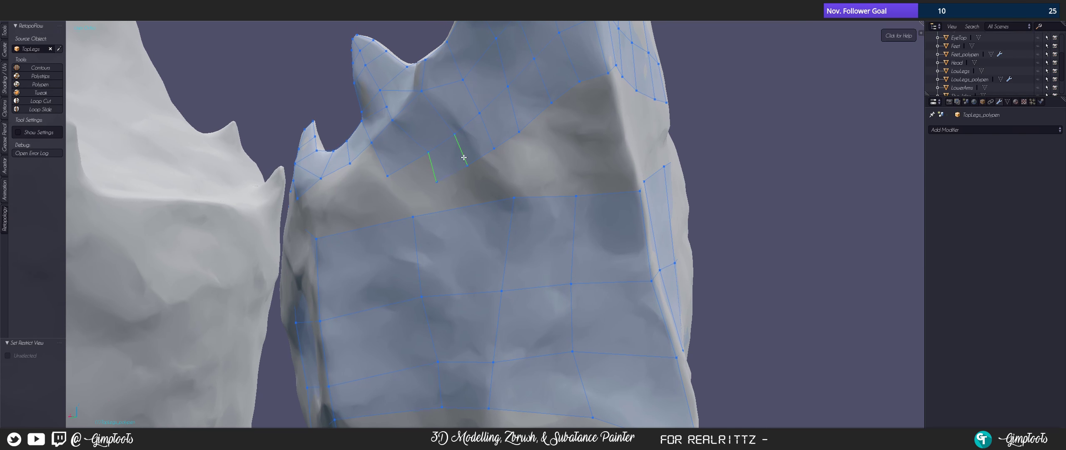
pyautogui.click(436, 180)
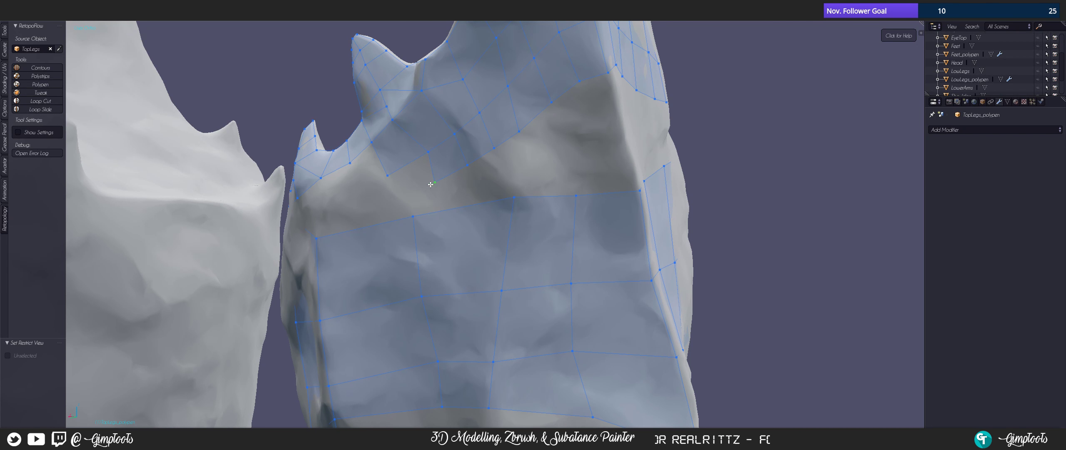
# - Reposition the lower border vertices on both sides of the ridge to even out the new row
pyautogui.moveTo(405, 171)
pyautogui.mouseDown(button='middle')
pyautogui.moveTo(469, 233)
pyautogui.moveTo(477, 203)
pyautogui.moveTo(453, 219)
pyautogui.mouseUp(button='middle')
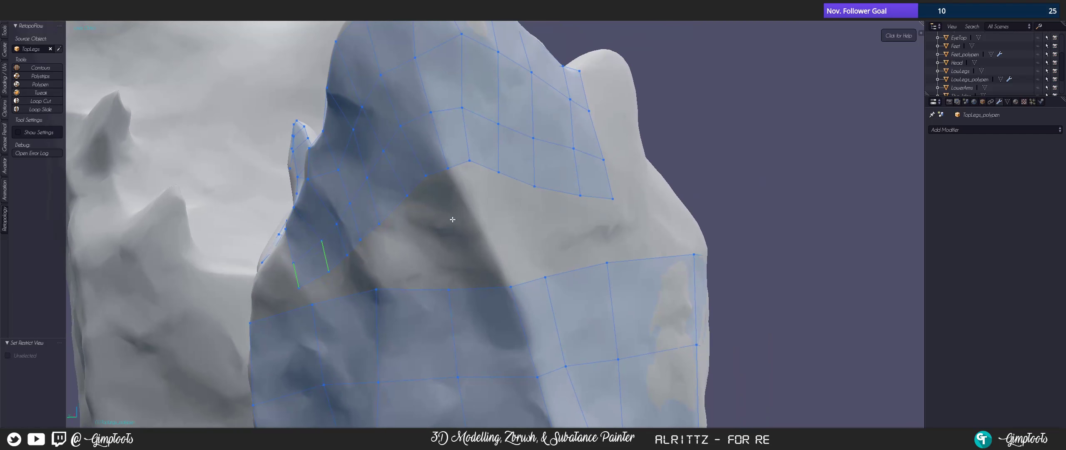
pyautogui.moveTo(426, 178); pyautogui.dragTo(429, 182)
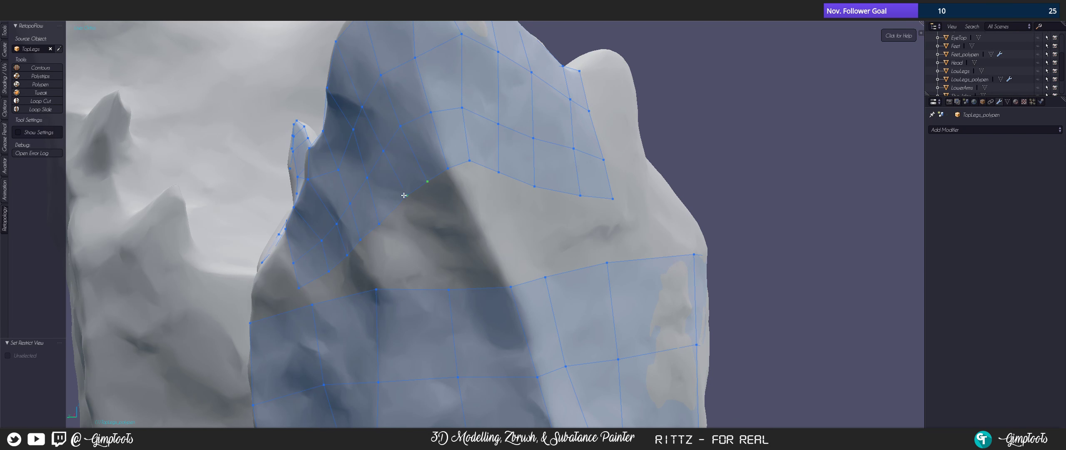
pyautogui.moveTo(409, 198); pyautogui.dragTo(301, 191, button='middle')
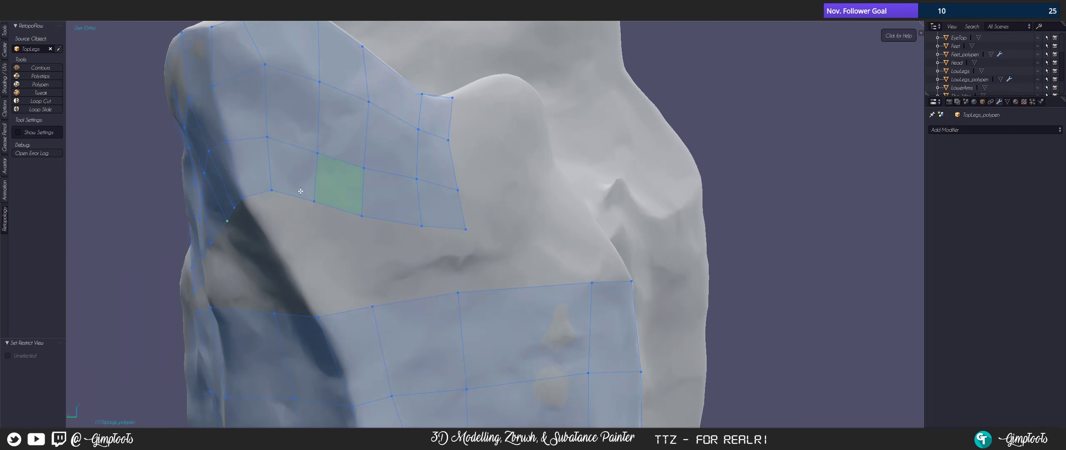
pyautogui.moveTo(273, 193); pyautogui.dragTo(278, 198)
pyautogui.keyDown('shift'); pyautogui.moveTo(347, 226); pyautogui.dragTo(408, 217, button='middle'); pyautogui.keyUp('shift')
pyautogui.moveTo(377, 195); pyautogui.dragTo(385, 198)
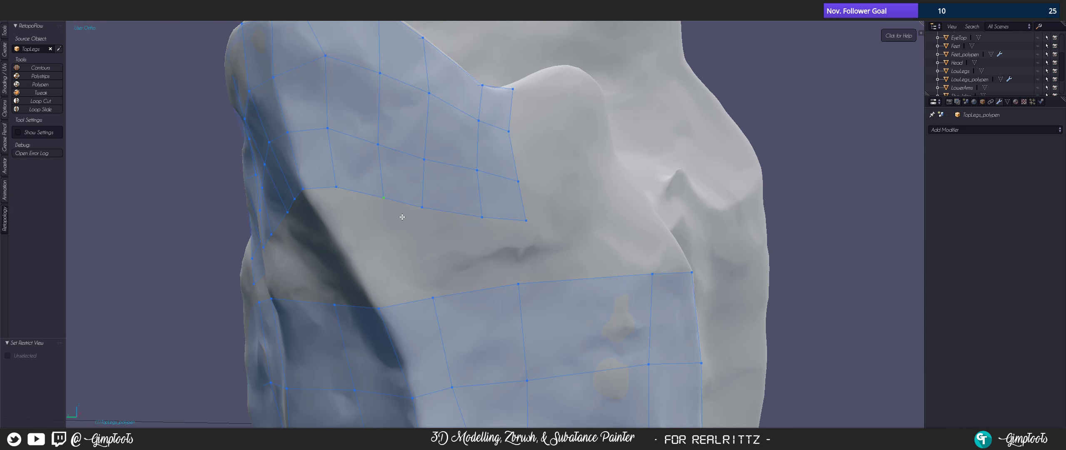
# - Nudge the border vertex near the smooth side's outer end and exit Polypen, keeping the drawn mesh
pyautogui.moveTo(402, 217); pyautogui.dragTo(362, 219, button='middle')
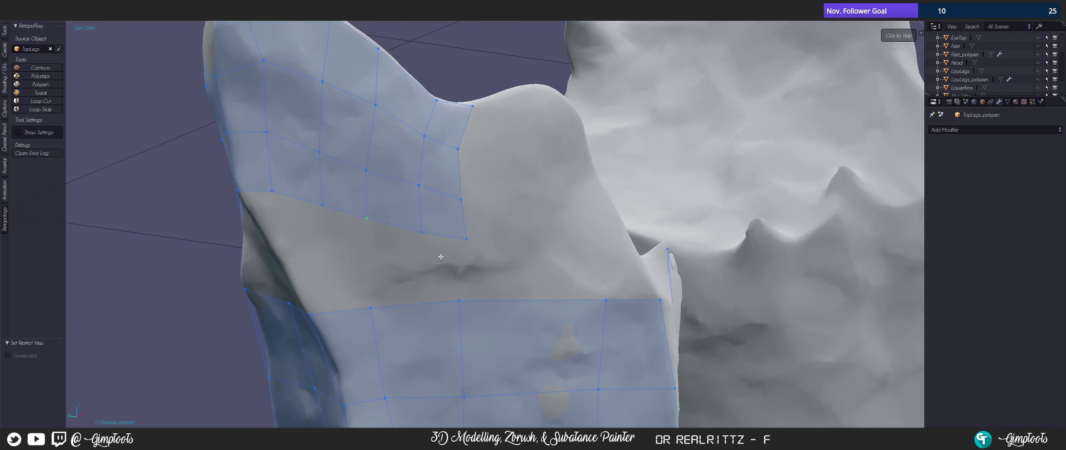
pyautogui.keyDown('shift'); pyautogui.moveTo(441, 256); pyautogui.dragTo(369, 219, button='middle'); pyautogui.keyUp('shift')
pyautogui.moveTo(367, 219); pyautogui.dragTo(368, 221)
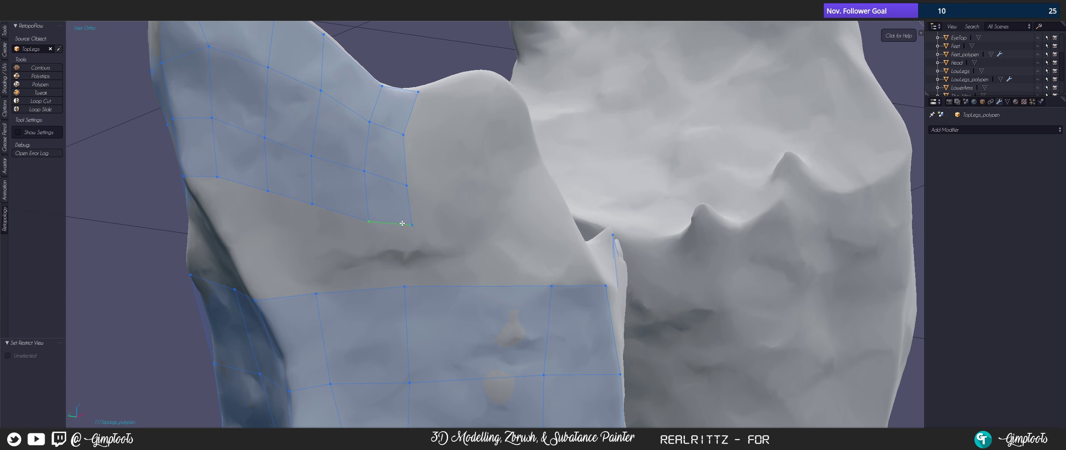
pyautogui.moveTo(393, 222)
pyautogui.mouseDown(button='middle')
pyautogui.moveTo(527, 185)
pyautogui.moveTo(582, 197)
pyautogui.moveTo(476, 157)
pyautogui.mouseUp(button='middle')
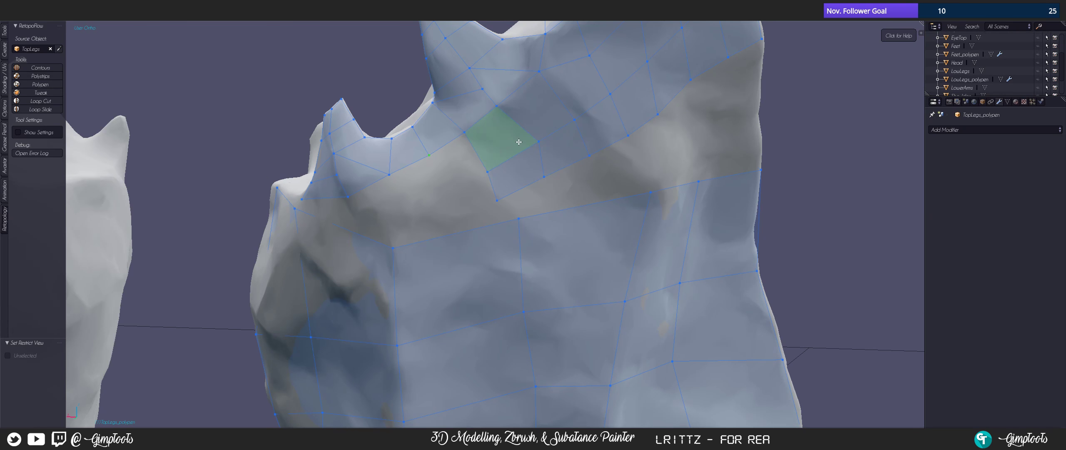
pyautogui.press('Return')
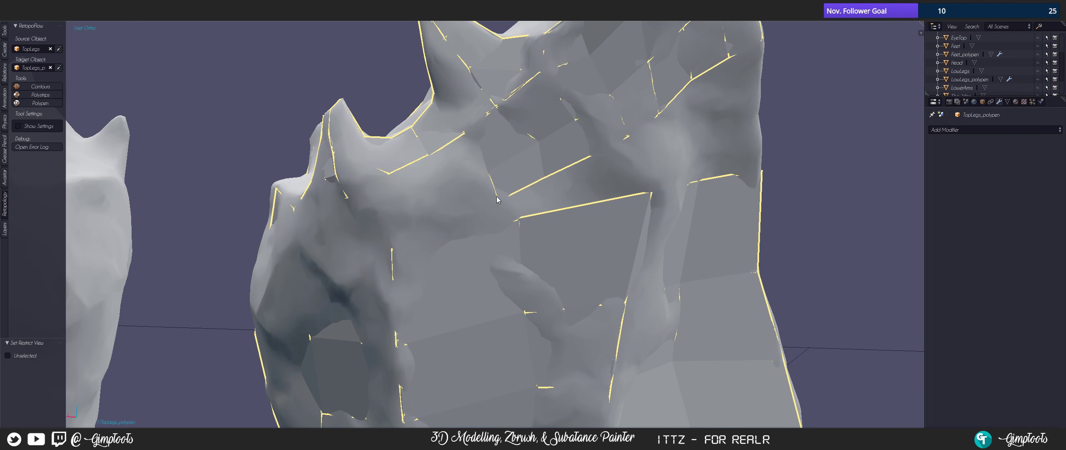
# - Unhide all the hidden body parts of the rocky character around the partly retopologized TopLegs mesh
pyautogui.scroll(-9, 550, 221)
pyautogui.moveTo(565, 232); pyautogui.dragTo(468, 250, button='middle')
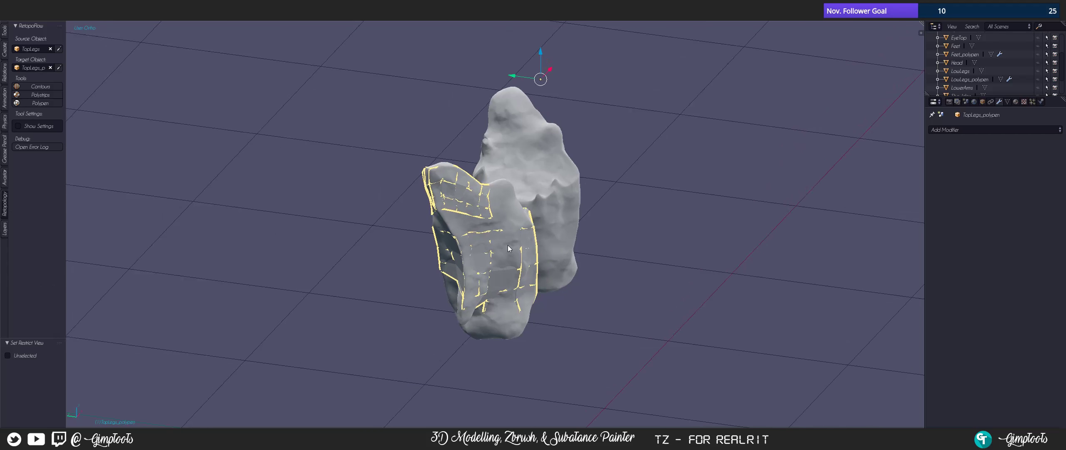
pyautogui.hotkey('alt', 'h')
pyautogui.scroll(-5, 517, 246)
pyautogui.moveTo(569, 227); pyautogui.dragTo(425, 221, button='middle')
pyautogui.scroll(5, 500, 268)
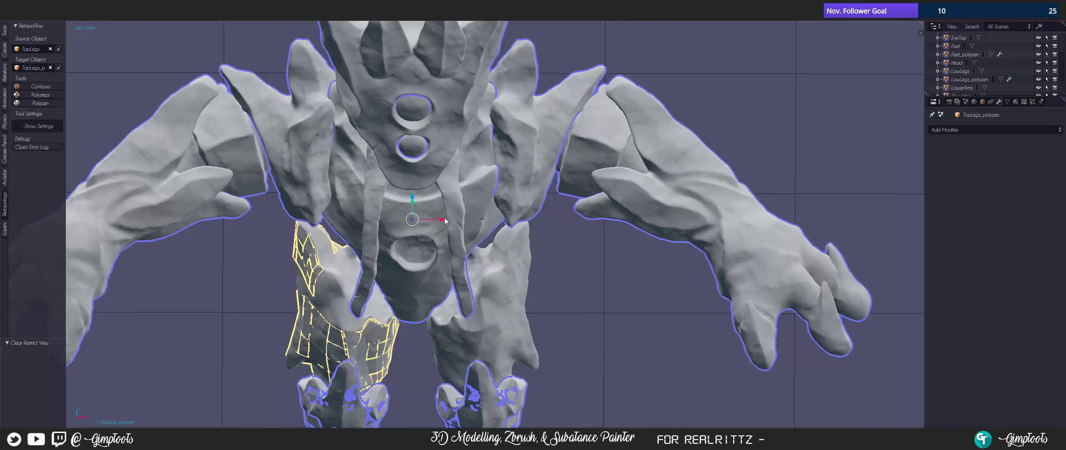
# - Examine the full rocky character from the front and back, including the new leg mesh
pyautogui.scroll(3, 475, 121)
pyautogui.scroll(-3, 483, 129)
pyautogui.moveTo(486, 134); pyautogui.dragTo(575, 219, button='middle')
pyautogui.scroll(-4, 504, 193)
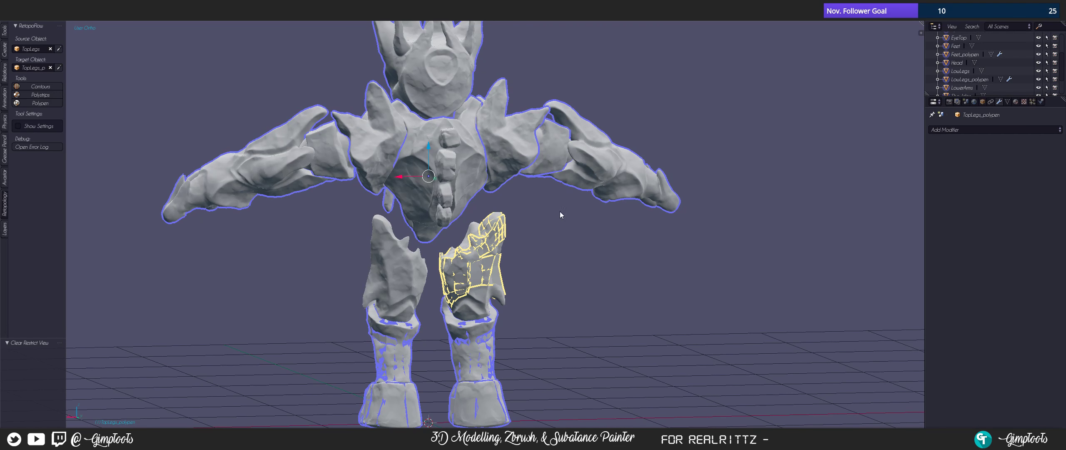
pyautogui.scroll(-3, 458, 131)
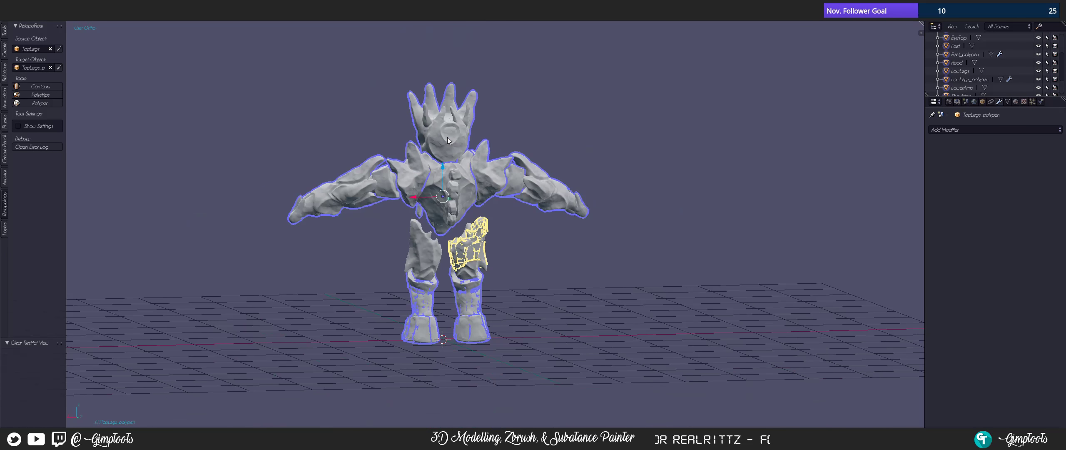
pyautogui.moveTo(435, 212); pyautogui.dragTo(417, 222, button='middle')
pyautogui.scroll(-3, 399, 173)
pyautogui.scroll(3, 425, 227)
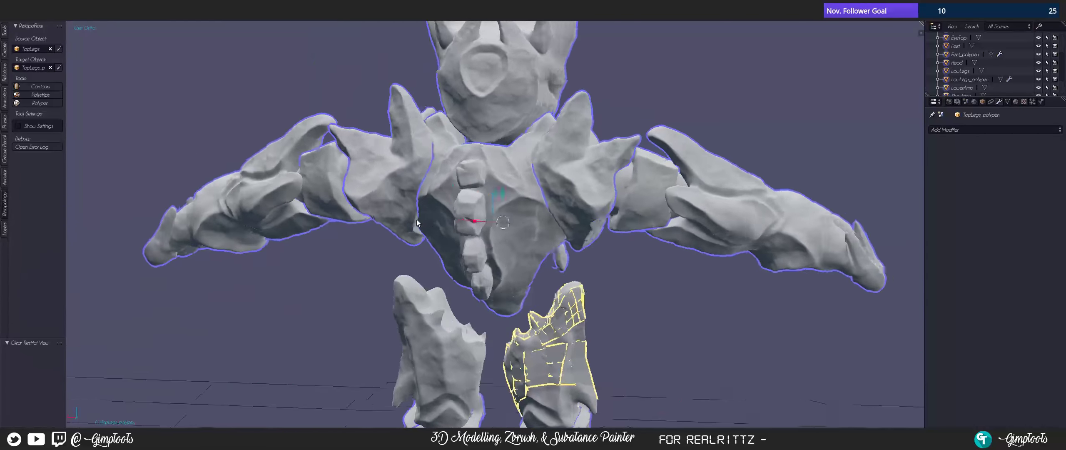
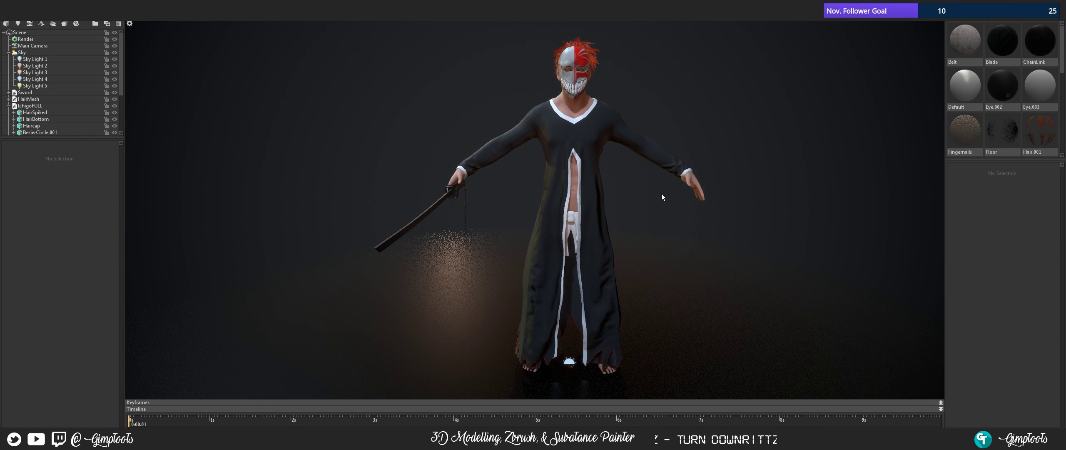
# - Switch to Marmoset Toolbag and examine the masked swordsman from front and back, including the robe up close
pyautogui.moveTo(652, 195); pyautogui.dragTo(616, 205)
pyautogui.moveTo(695, 225); pyautogui.dragTo(558, 220)
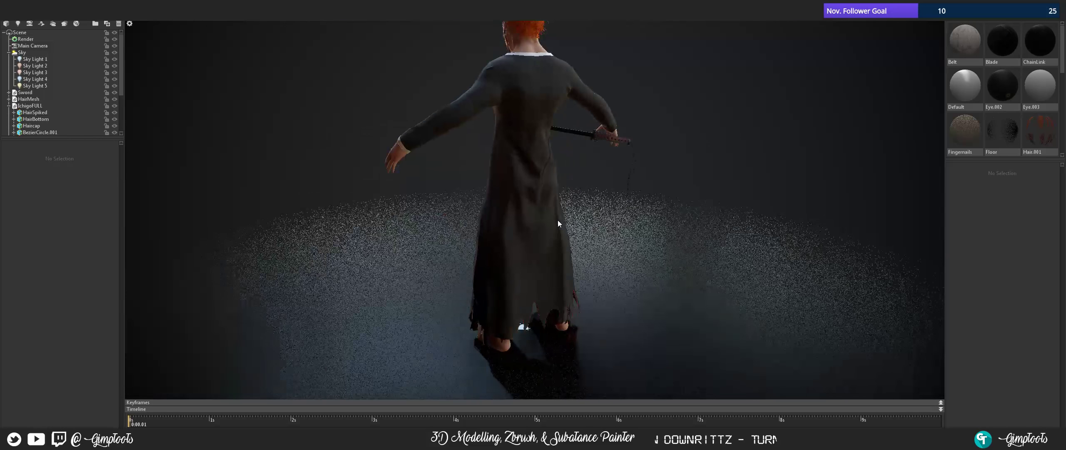
pyautogui.moveTo(626, 205); pyautogui.dragTo(616, 210, button='middle')
pyautogui.moveTo(617, 211); pyautogui.dragTo(482, 212)
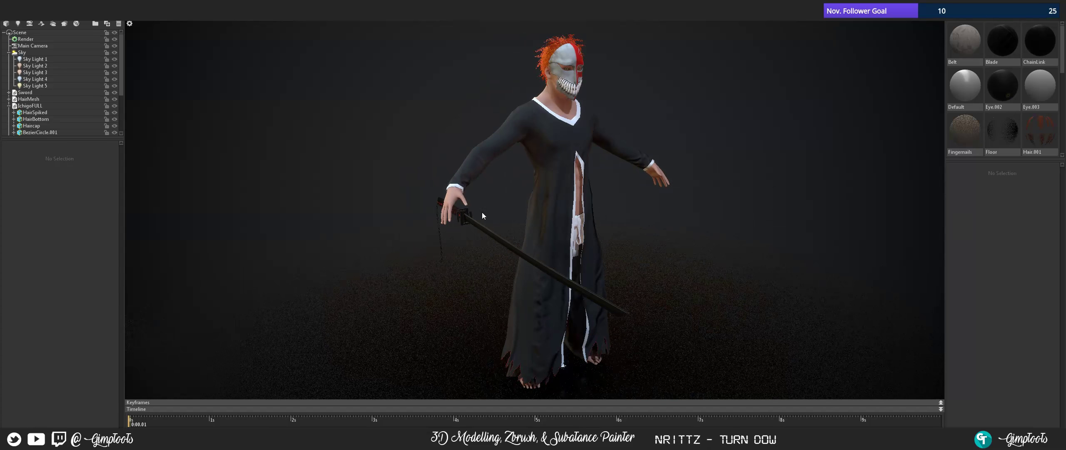
pyautogui.moveTo(681, 214); pyautogui.dragTo(550, 157)
pyautogui.scroll(5, 528, 145)
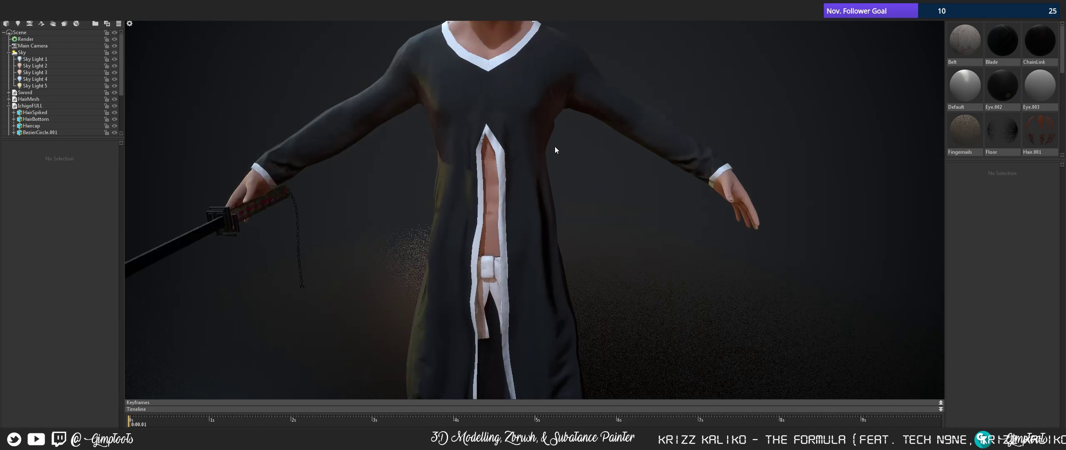
pyautogui.scroll(2, 556, 149)
pyautogui.moveTo(575, 181); pyautogui.dragTo(582, 167, button='middle')
pyautogui.moveTo(610, 140); pyautogui.dragTo(561, 135)
pyautogui.moveTo(556, 228); pyautogui.dragTo(545, 289, button='right')
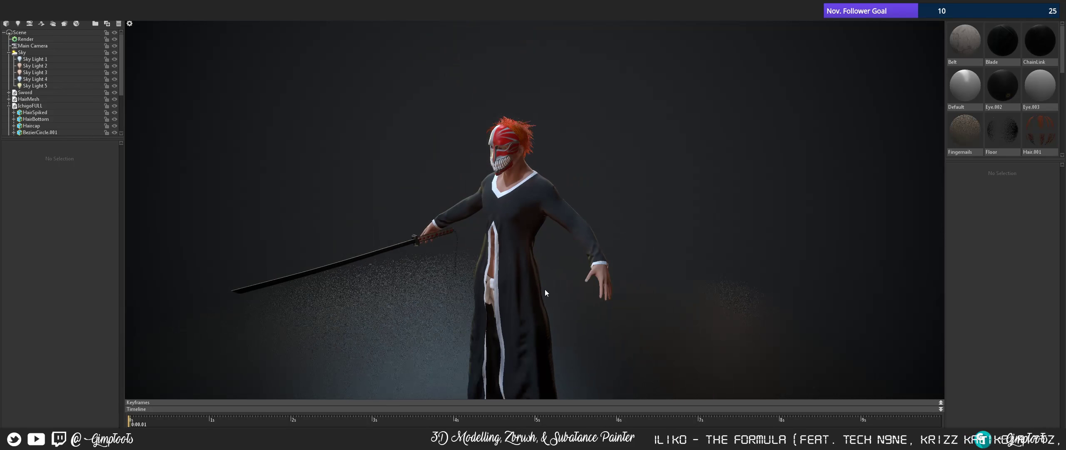
# - Examine the swordsman's robe, pose and back, including a close look at the sword and belt
pyautogui.moveTo(546, 290); pyautogui.dragTo(582, 290)
pyautogui.moveTo(582, 290); pyautogui.dragTo(522, 219, button='middle')
pyautogui.moveTo(522, 217); pyautogui.dragTo(501, 195)
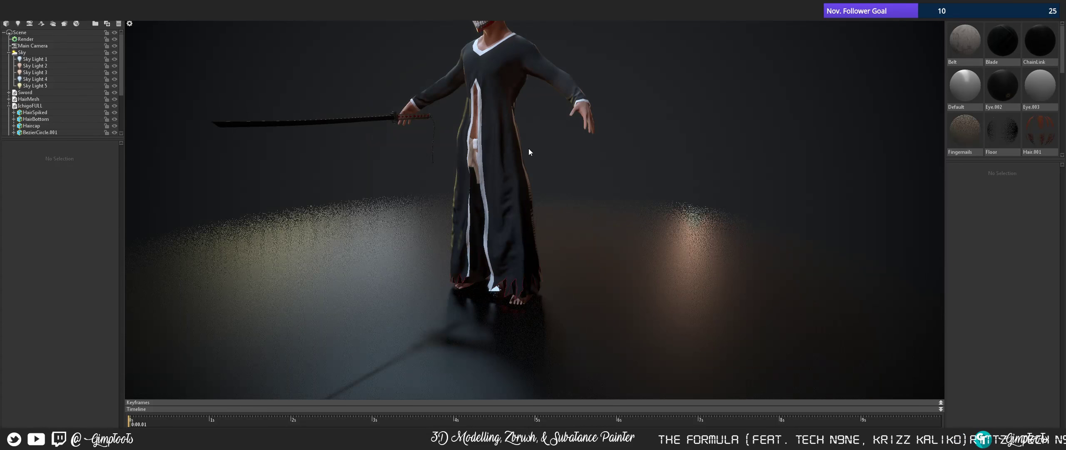
pyautogui.moveTo(523, 150); pyautogui.dragTo(526, 160, button='middle')
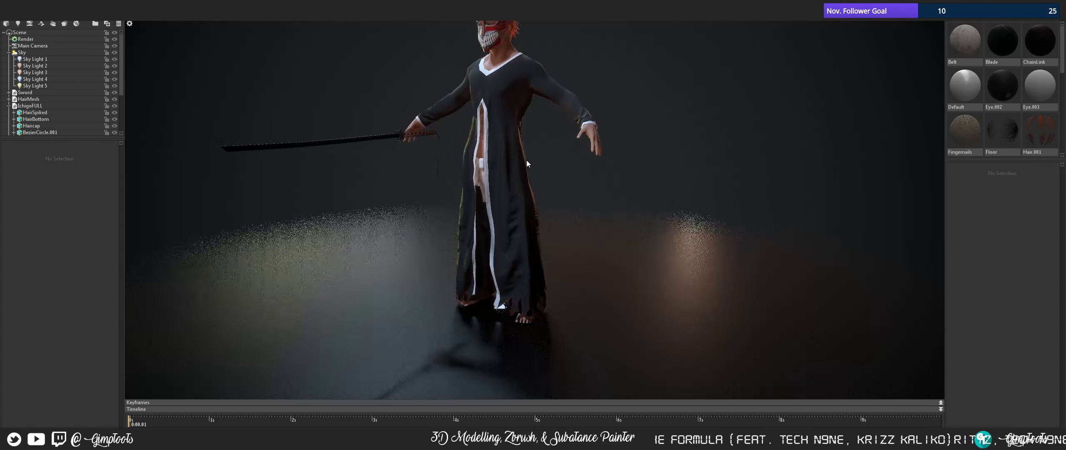
pyautogui.moveTo(525, 154); pyautogui.dragTo(584, 194)
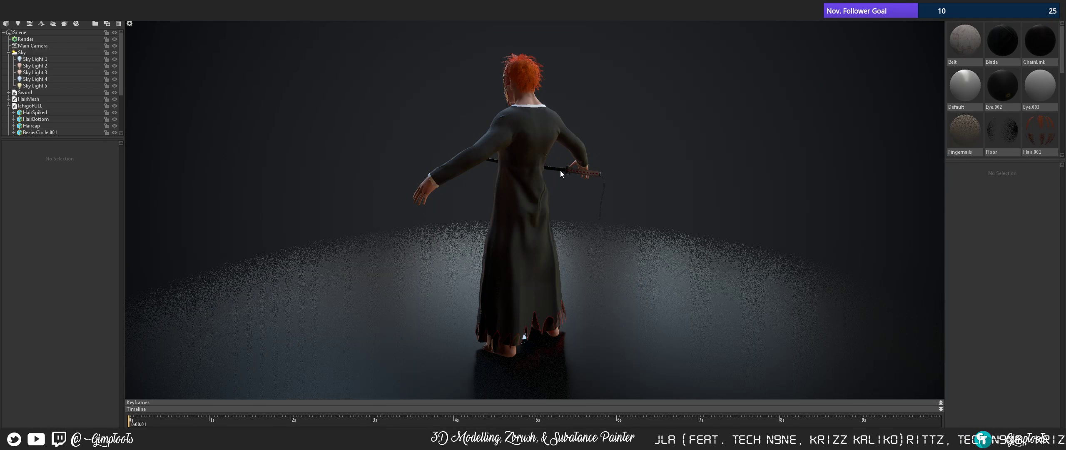
pyautogui.moveTo(562, 174); pyautogui.dragTo(465, 191)
pyautogui.scroll(6, 440, 149)
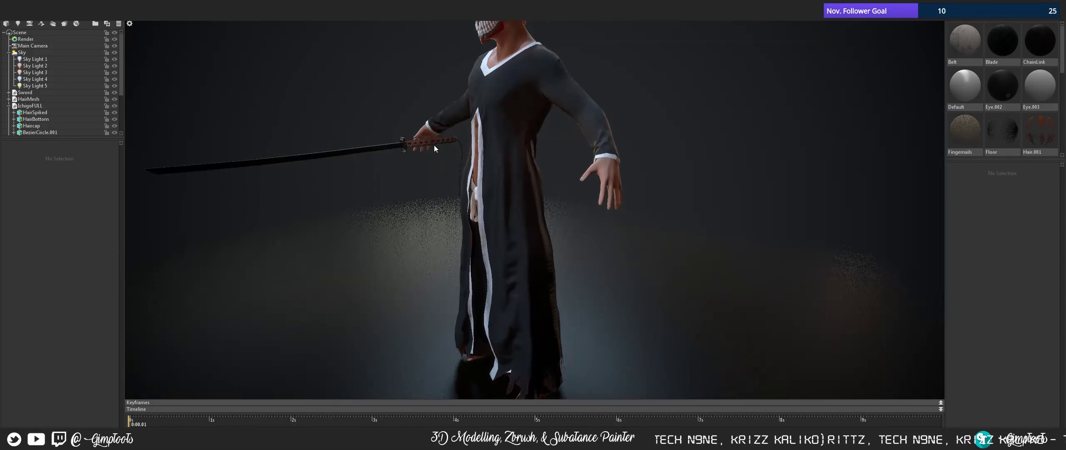
pyautogui.moveTo(405, 130); pyautogui.dragTo(479, 155)
pyautogui.scroll(5, 479, 154)
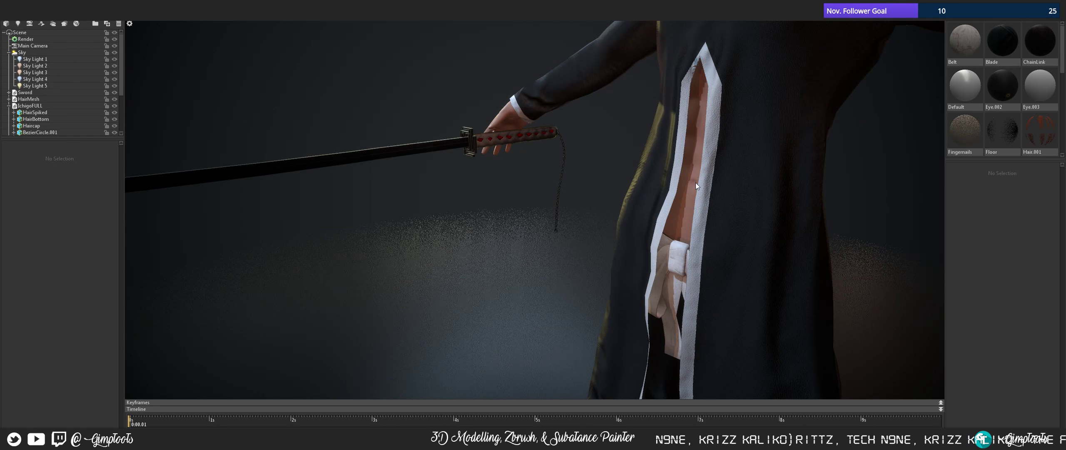
pyautogui.scroll(-10, 696, 182)
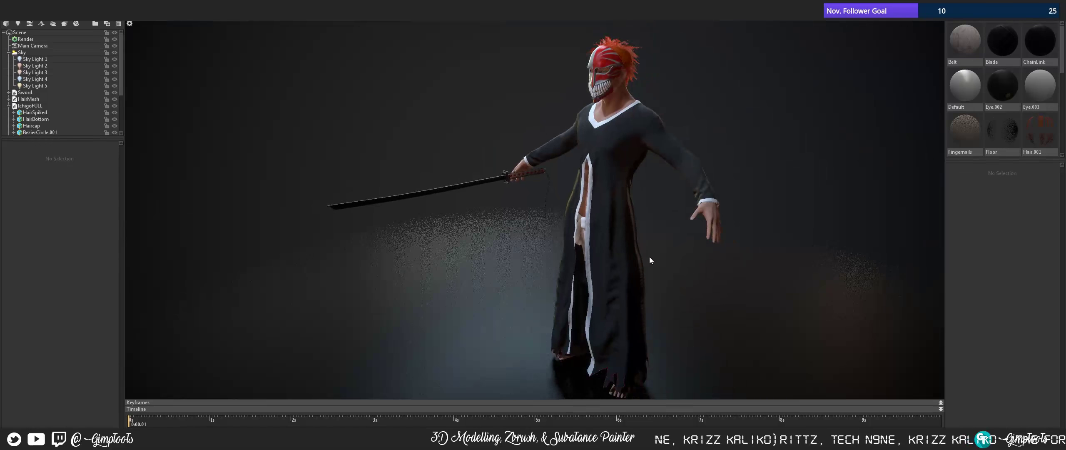
pyautogui.moveTo(649, 256); pyautogui.dragTo(592, 223)
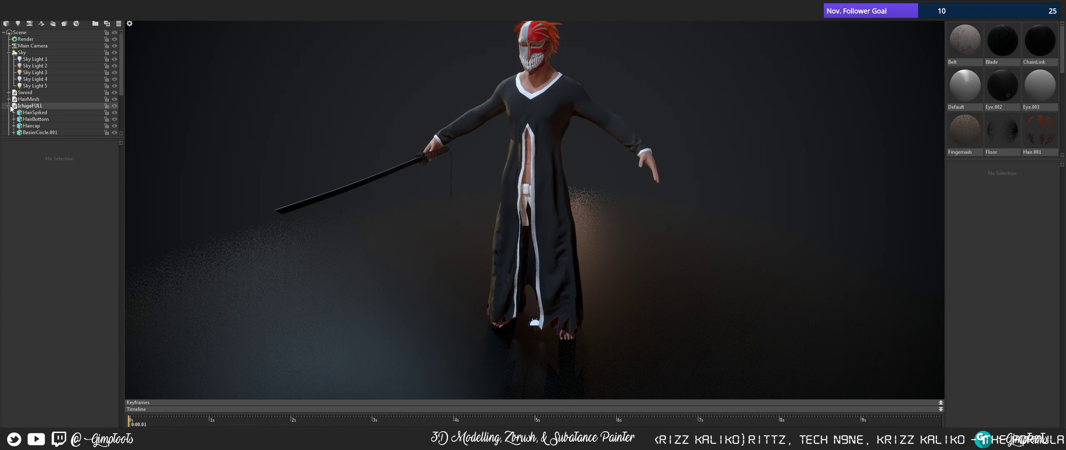
# - Find the Top1 robe mesh among the scene objects and hide it
pyautogui.scroll(-2, 41, 107)
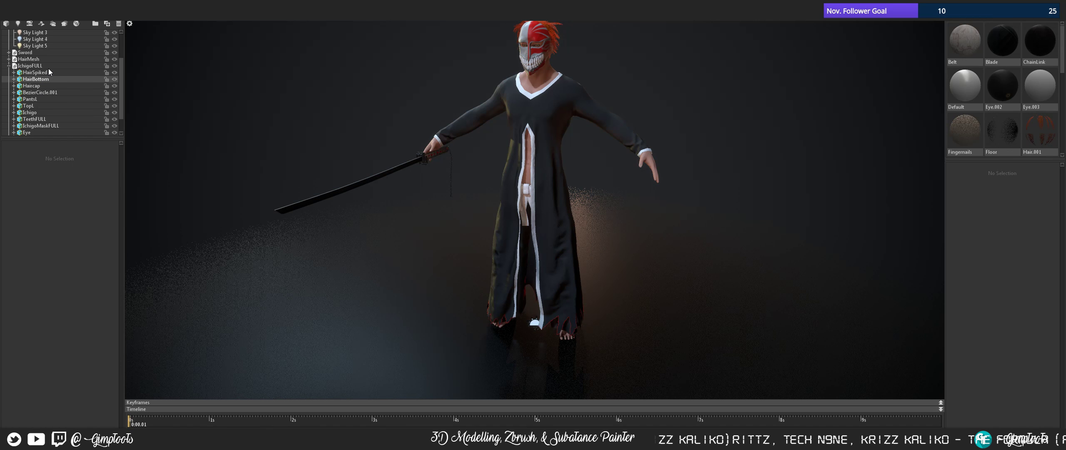
pyautogui.scroll(-1, 62, 115)
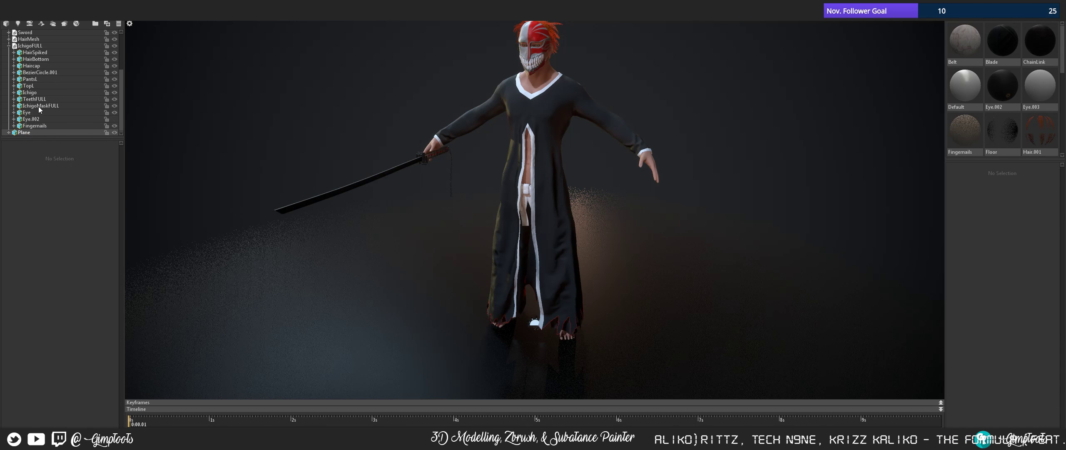
pyautogui.scroll(3, 38, 104)
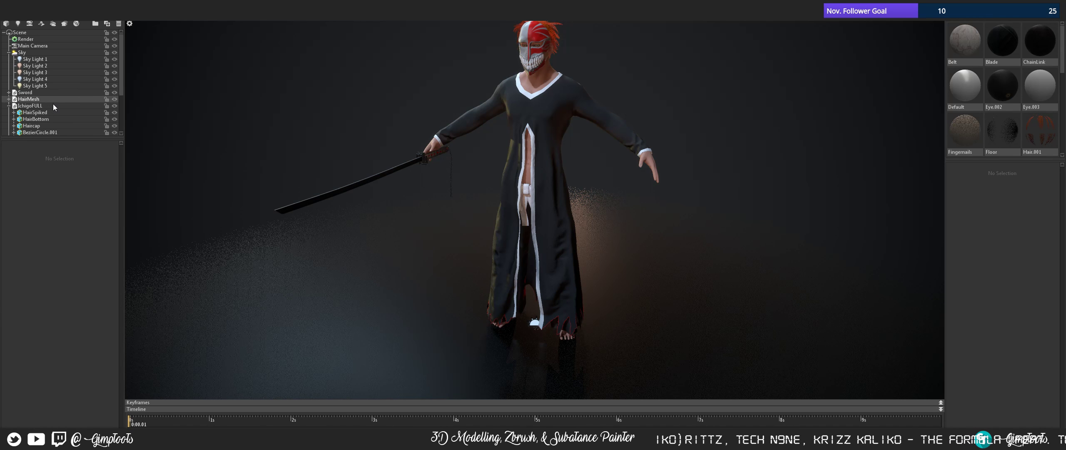
pyautogui.scroll(-1, 53, 105)
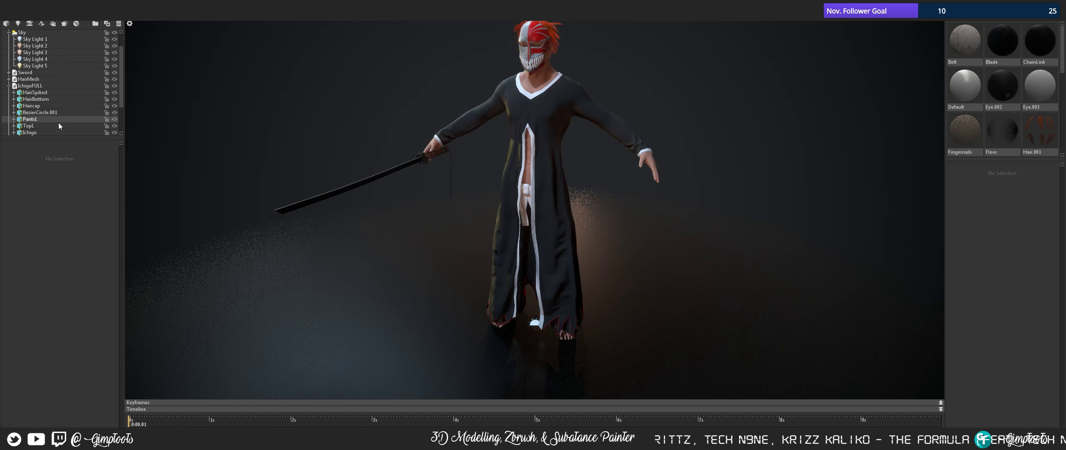
pyautogui.click(115, 125)
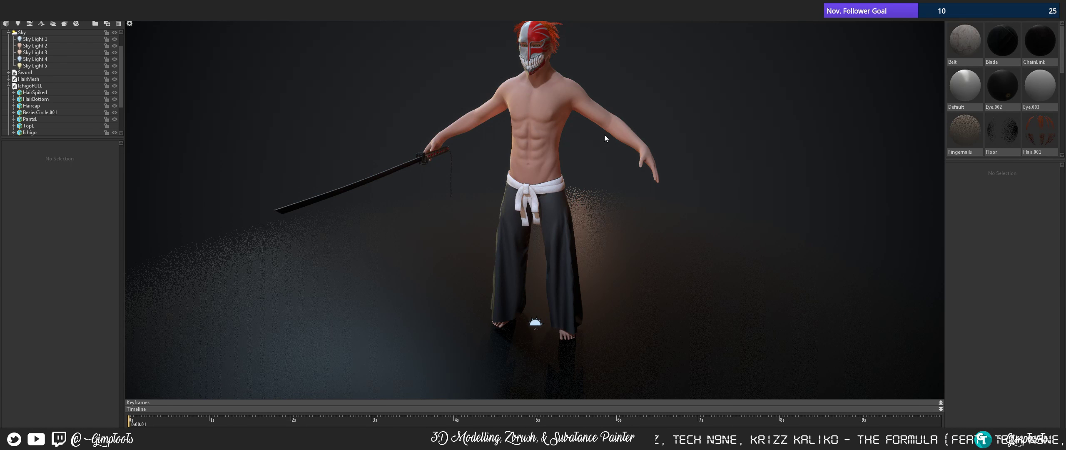
# - Inspect the bare torso and trousers from all around and make the Top1 robe visible again
pyautogui.moveTo(604, 135); pyautogui.dragTo(338, 119)
pyautogui.moveTo(571, 157); pyautogui.dragTo(824, 216)
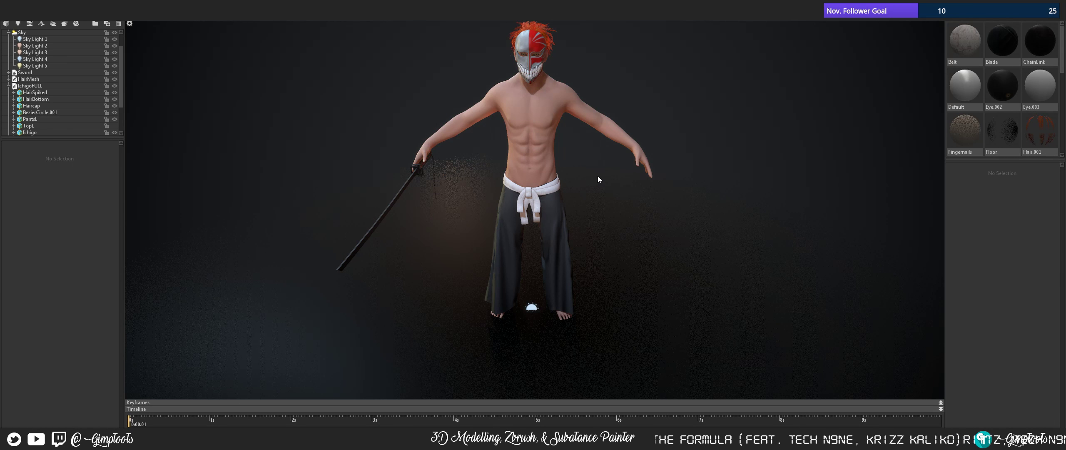
pyautogui.moveTo(641, 185); pyautogui.dragTo(540, 202)
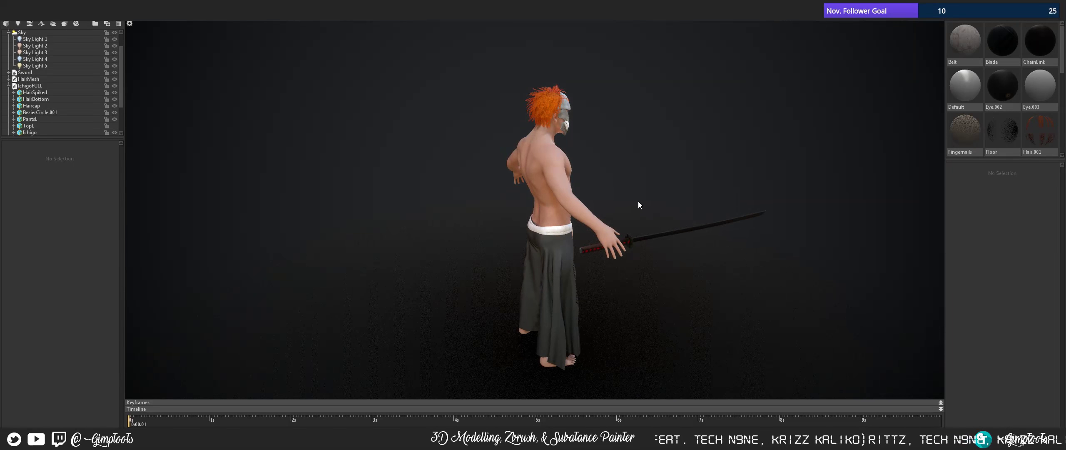
pyautogui.moveTo(616, 204)
pyautogui.mouseDown()
pyautogui.moveTo(552, 199)
pyautogui.moveTo(643, 217)
pyautogui.moveTo(621, 199)
pyautogui.moveTo(598, 203)
pyautogui.mouseUp()
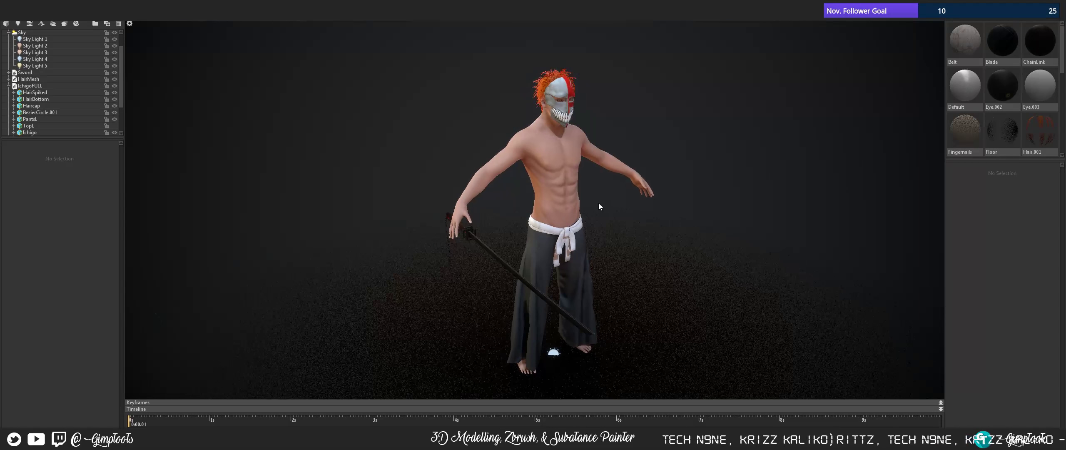
pyautogui.click(114, 125)
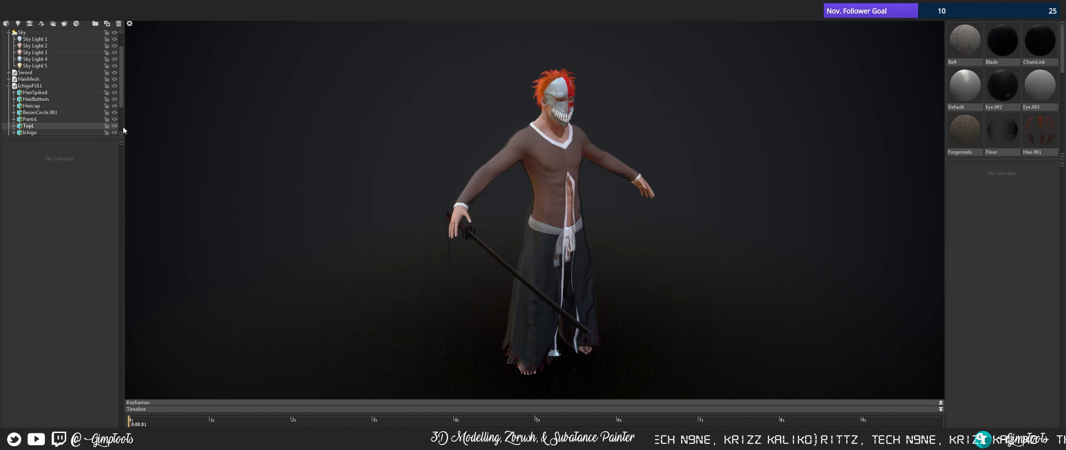
# - Turn on the wireframe overlay in the scene's Render settings
pyautogui.scroll(-3, 89, 72)
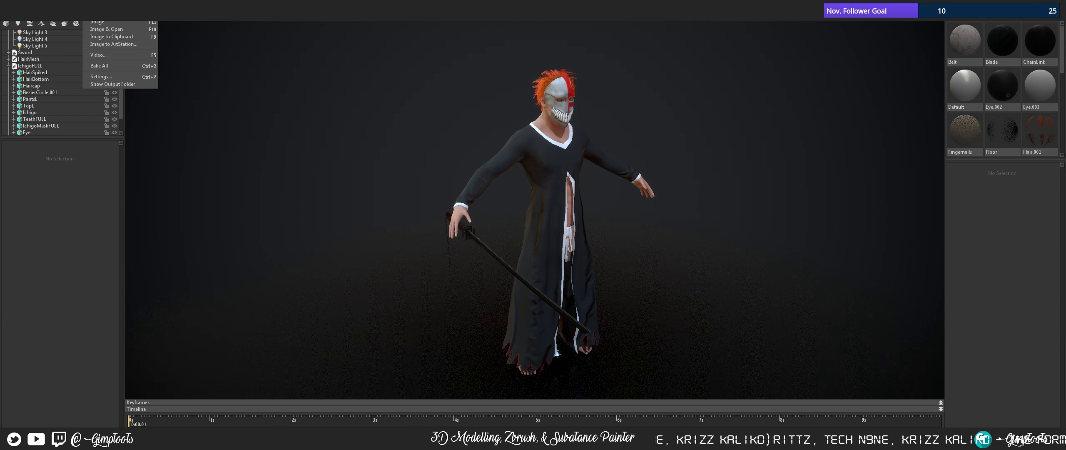
pyautogui.moveTo(43, 14)
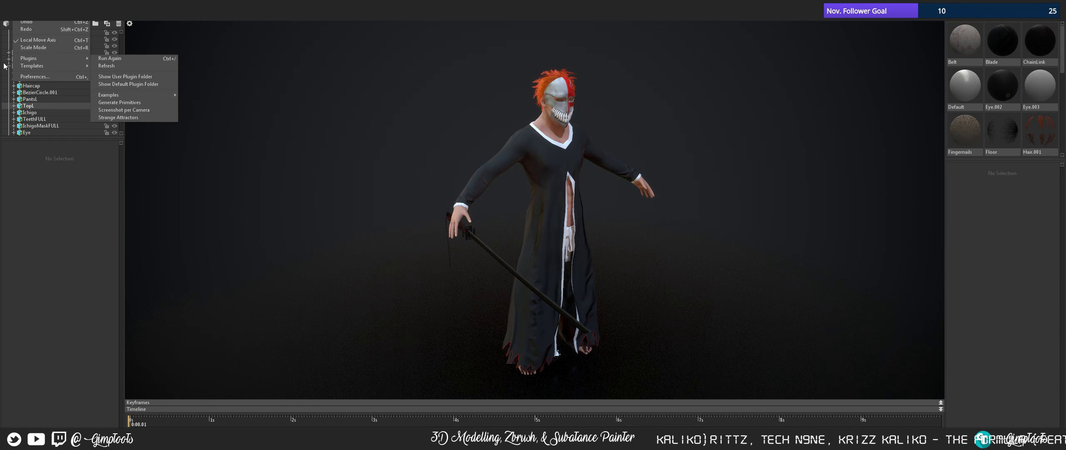
pyautogui.click(28, 58)
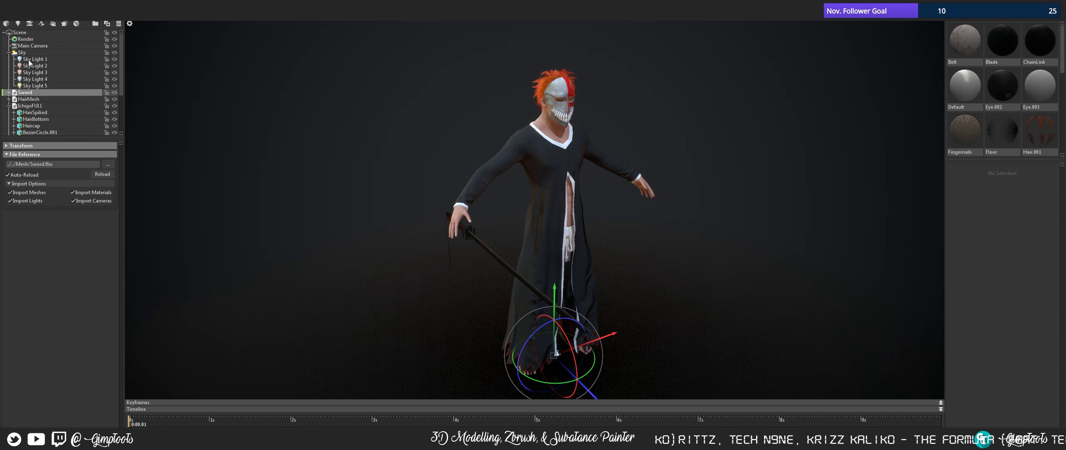
pyautogui.click(35, 39)
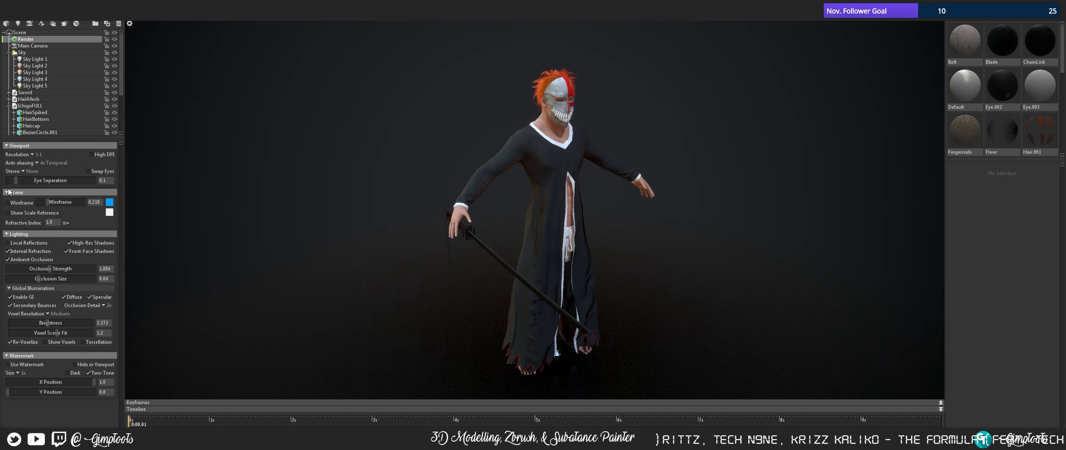
pyautogui.click(7, 203)
# - Examine the wireframe topology of the head, robe, chain and sword from the front and side
pyautogui.moveTo(700, 244); pyautogui.dragTo(655, 249)
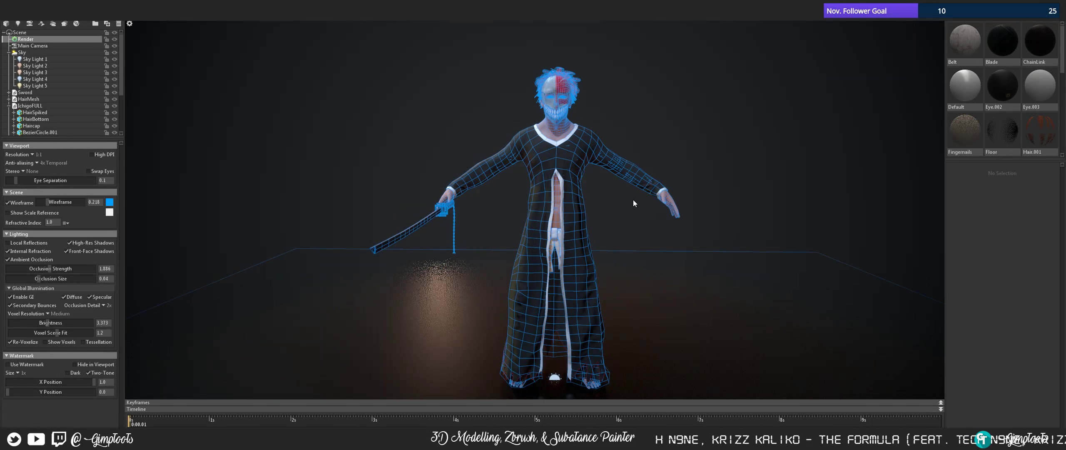
pyautogui.scroll(5, 633, 203)
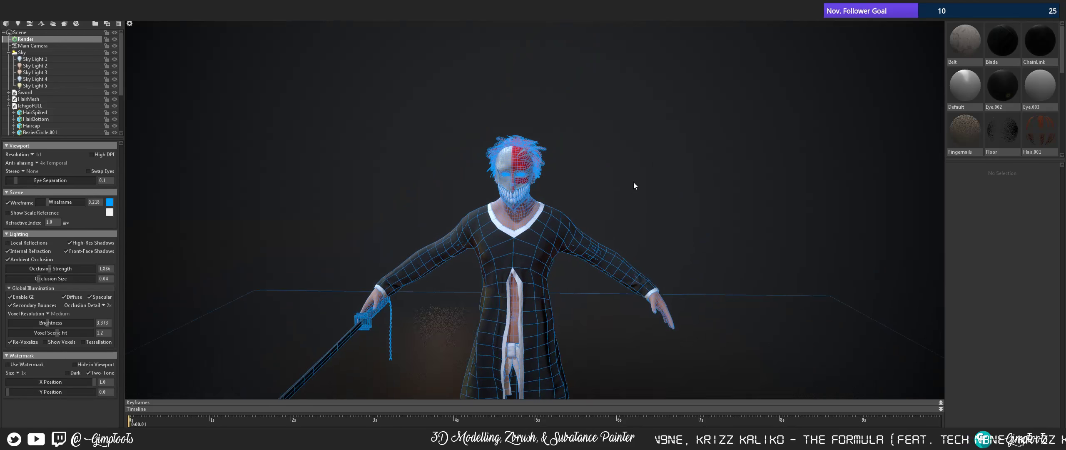
pyautogui.moveTo(634, 183); pyautogui.dragTo(678, 193)
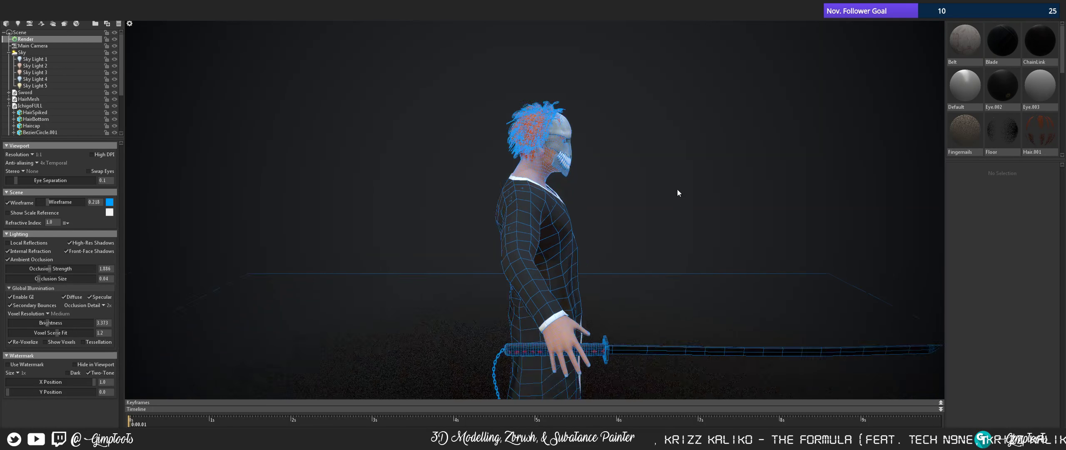
pyautogui.moveTo(643, 333); pyautogui.dragTo(638, 202, button='middle')
pyautogui.moveTo(638, 202); pyautogui.dragTo(715, 162, button='right')
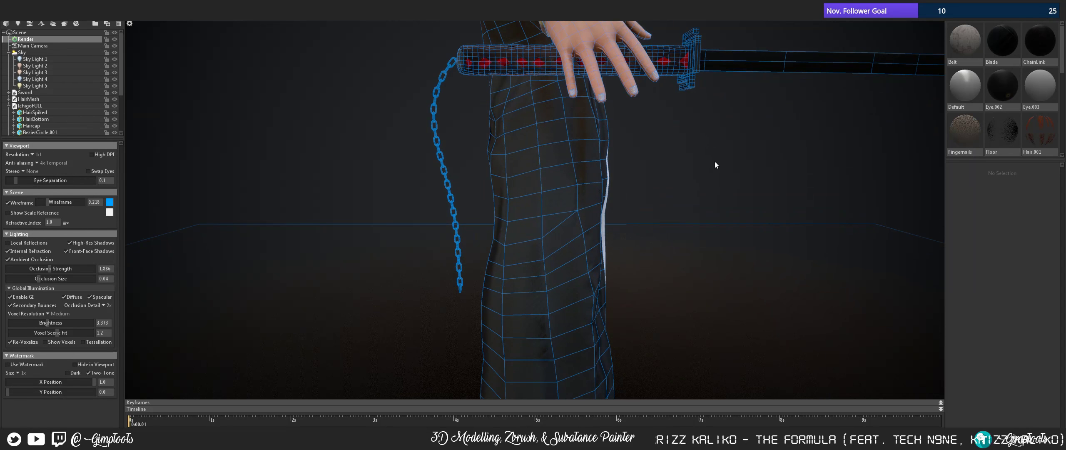
pyautogui.moveTo(715, 165); pyautogui.dragTo(663, 196)
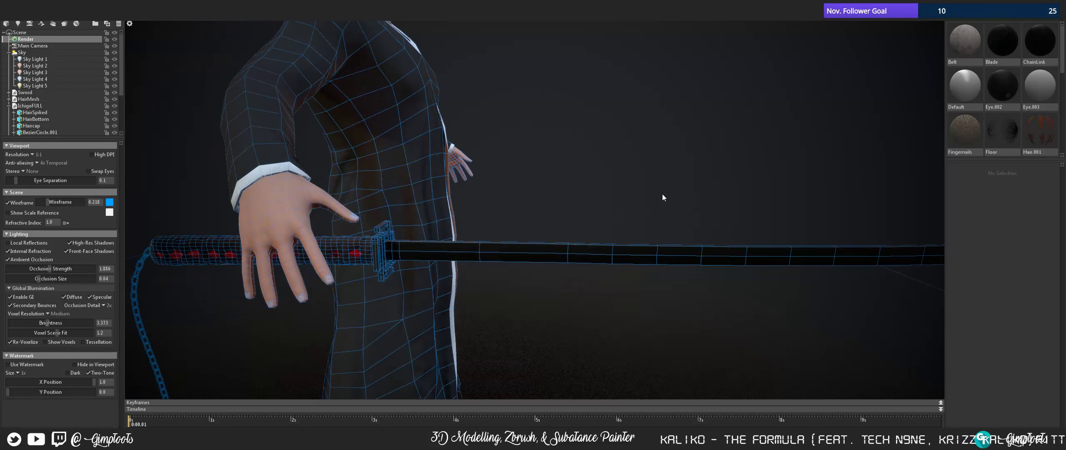
# - Examine the wireframe of the mask, spiky hair, neck and upper robe from the front, side and back
pyautogui.moveTo(663, 195); pyautogui.dragTo(670, 262, button='middle')
pyautogui.moveTo(670, 262); pyautogui.dragTo(618, 259)
pyautogui.moveTo(658, 205); pyautogui.dragTo(723, 255, button='middle')
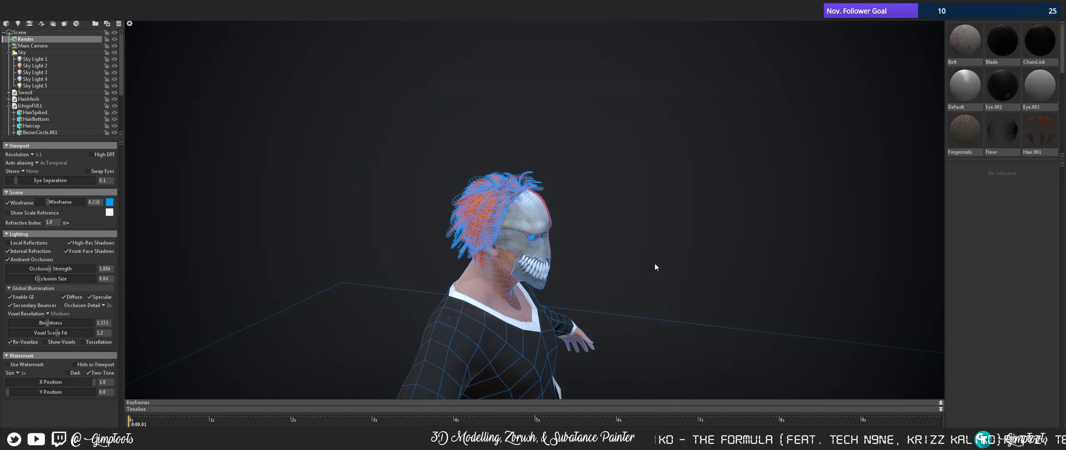
pyautogui.moveTo(655, 264); pyautogui.dragTo(569, 263)
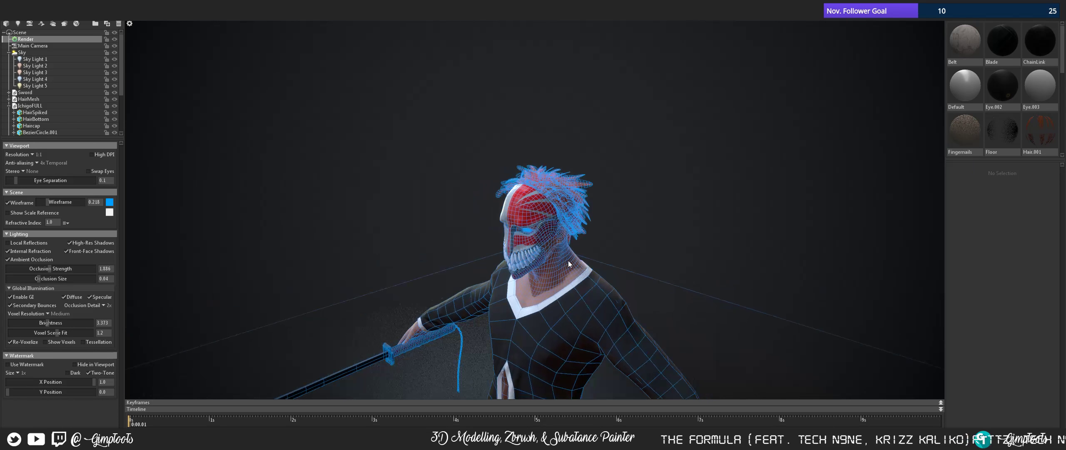
pyautogui.moveTo(679, 259); pyautogui.dragTo(548, 236)
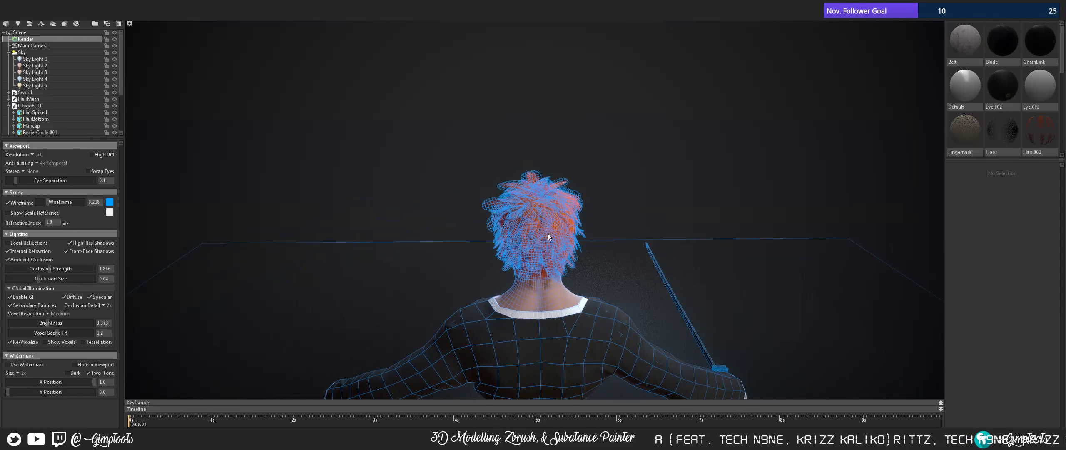
pyautogui.moveTo(618, 261); pyautogui.dragTo(801, 237)
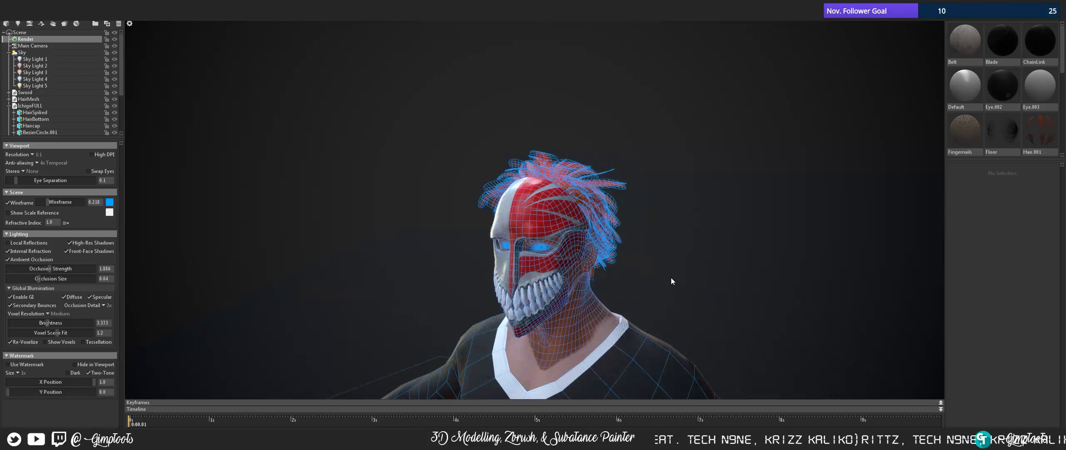
pyautogui.scroll(5, 666, 250)
pyautogui.moveTo(660, 230); pyautogui.dragTo(692, 225)
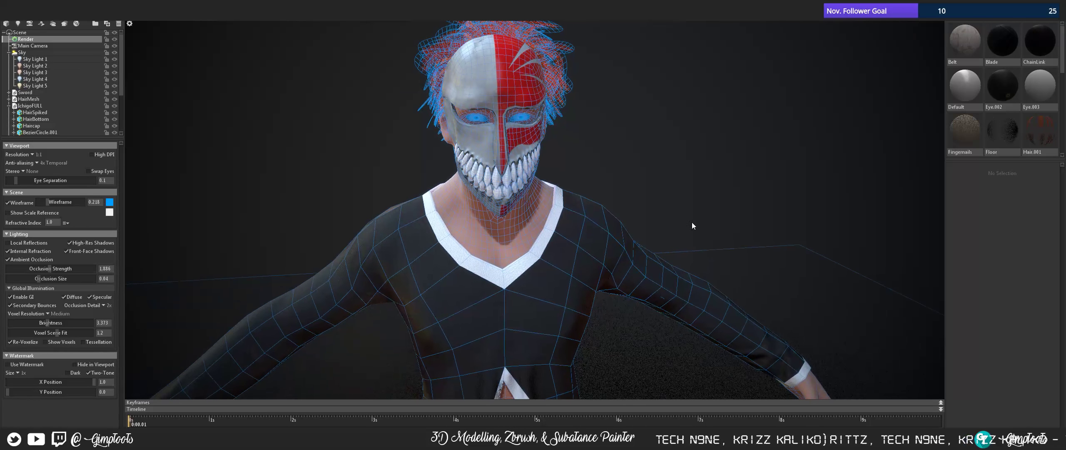
pyautogui.moveTo(602, 183); pyautogui.dragTo(496, 122)
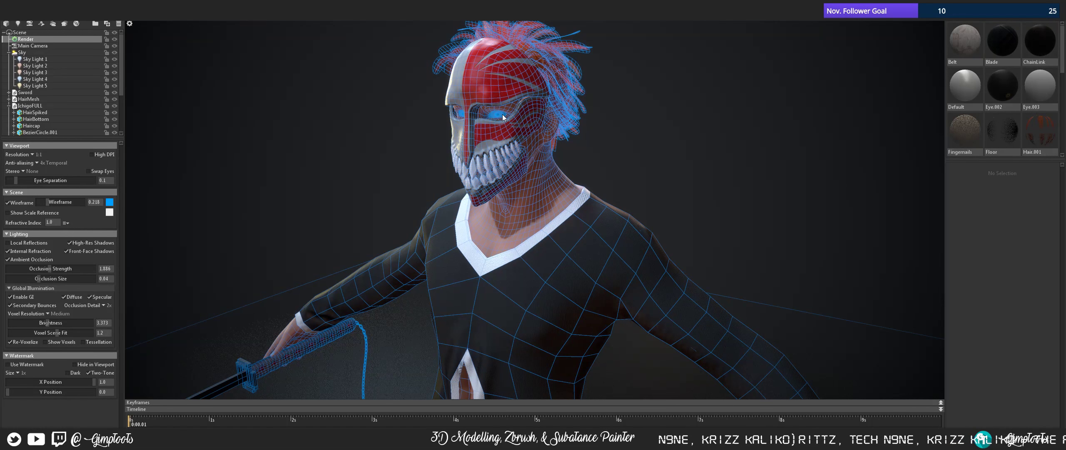
pyautogui.moveTo(640, 205); pyautogui.dragTo(670, 216)
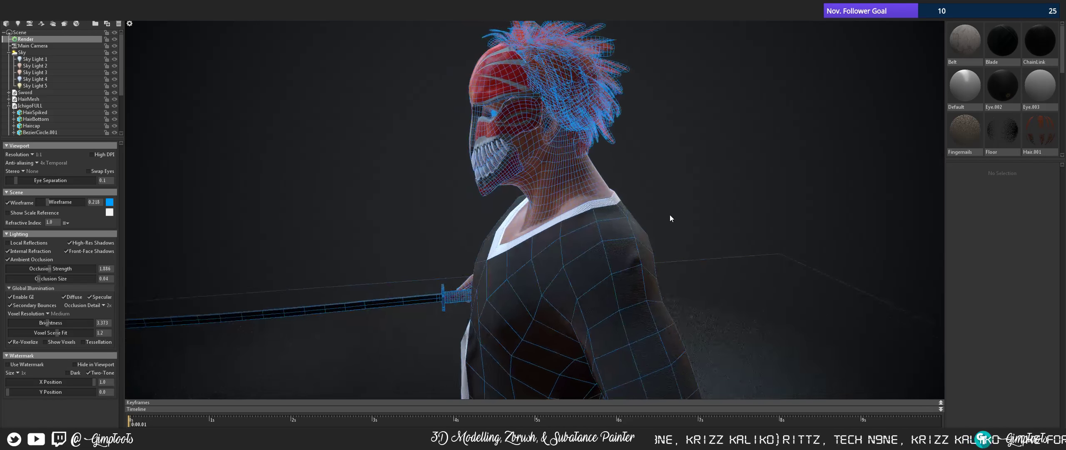
# - Frame the character's waist and hide the Top1 robe mesh
pyautogui.moveTo(652, 202); pyautogui.dragTo(540, 161, button='middle')
pyautogui.moveTo(541, 162); pyautogui.dragTo(561, 168)
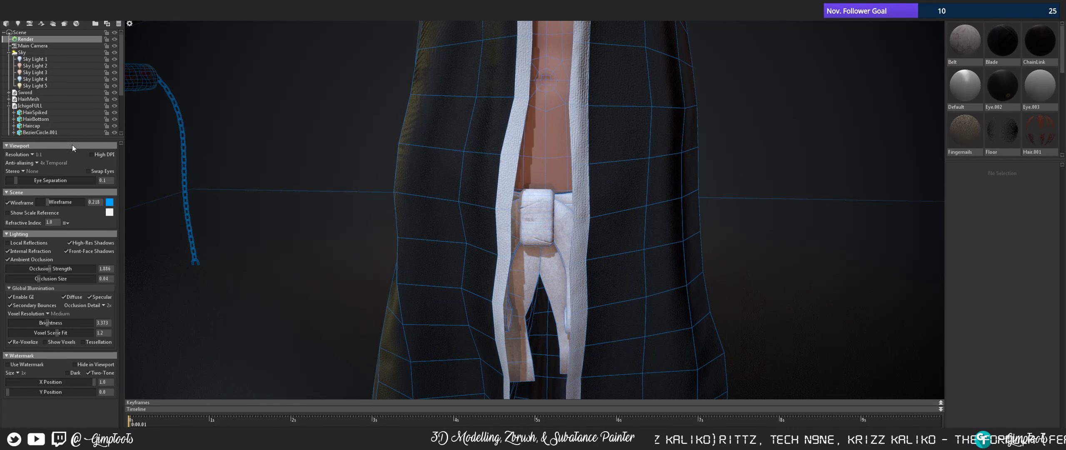
pyautogui.scroll(-1, 90, 120)
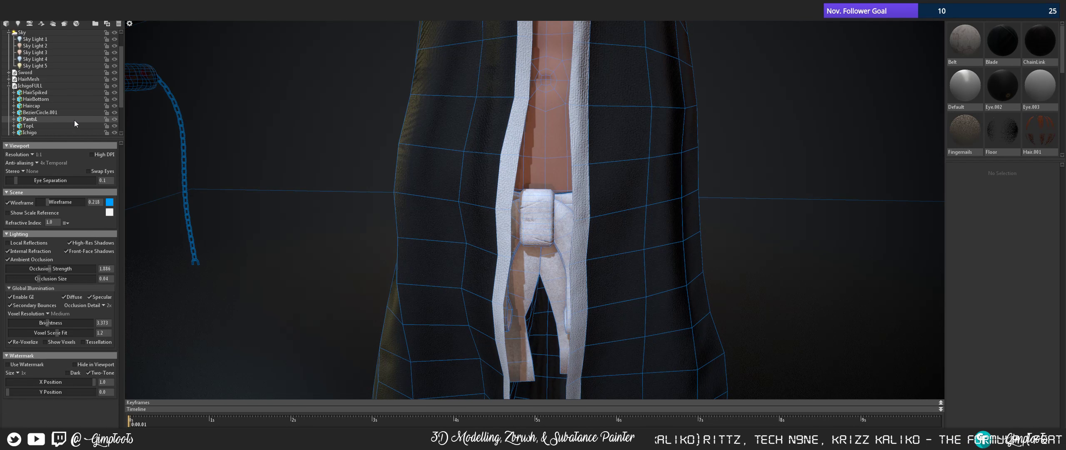
pyautogui.click(114, 125)
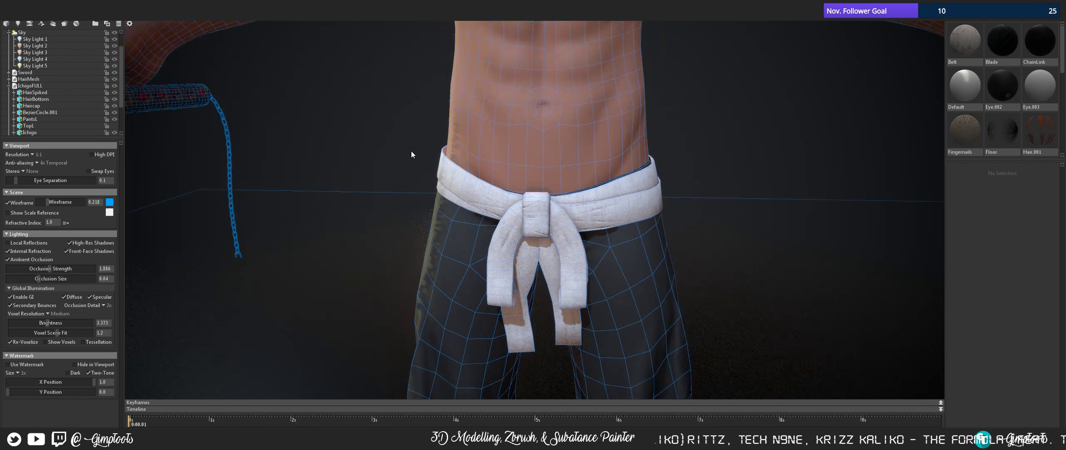
# - Inspect the wireframe of the bare torso, belt and trousers up close and from the front and back of the full figure
pyautogui.moveTo(727, 264); pyautogui.dragTo(525, 211)
pyautogui.moveTo(525, 211); pyautogui.dragTo(525, 206, button='middle')
pyautogui.moveTo(704, 266); pyautogui.dragTo(477, 170)
pyautogui.moveTo(477, 170); pyautogui.dragTo(438, 247, button='middle')
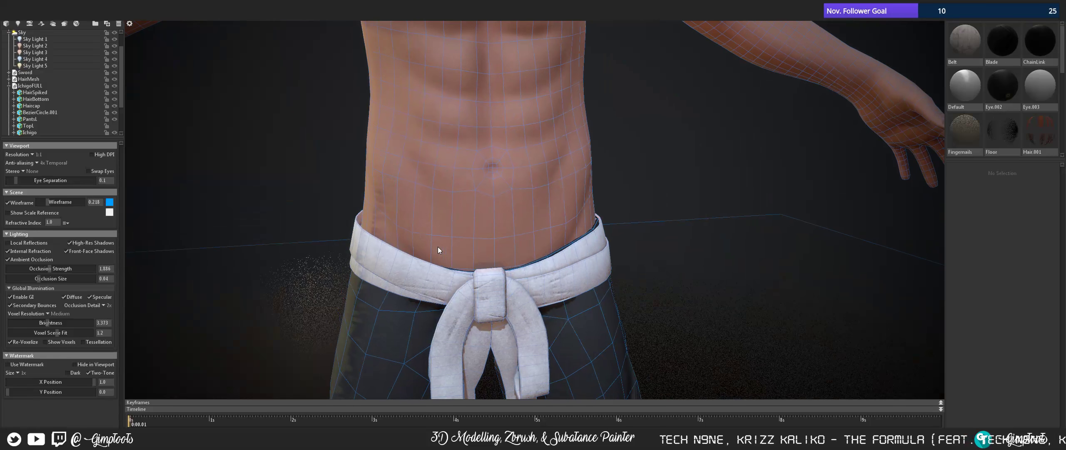
pyautogui.scroll(-10, 614, 213)
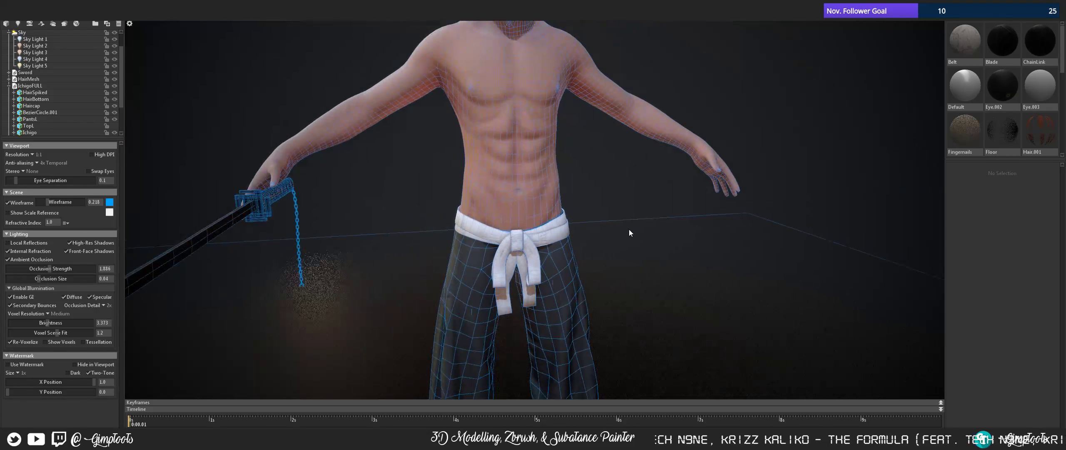
pyautogui.scroll(-8, 629, 234)
pyautogui.moveTo(604, 263); pyautogui.dragTo(769, 253)
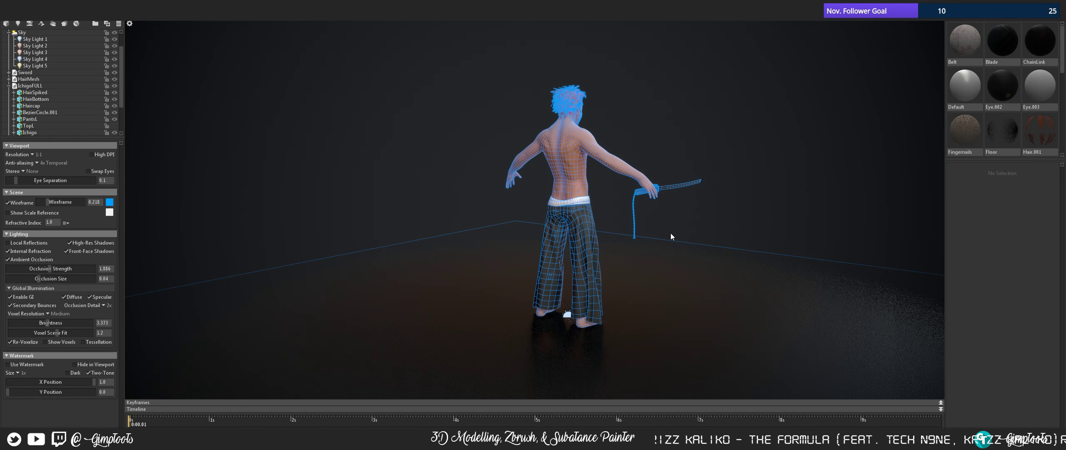
pyautogui.moveTo(673, 227); pyautogui.dragTo(511, 213)
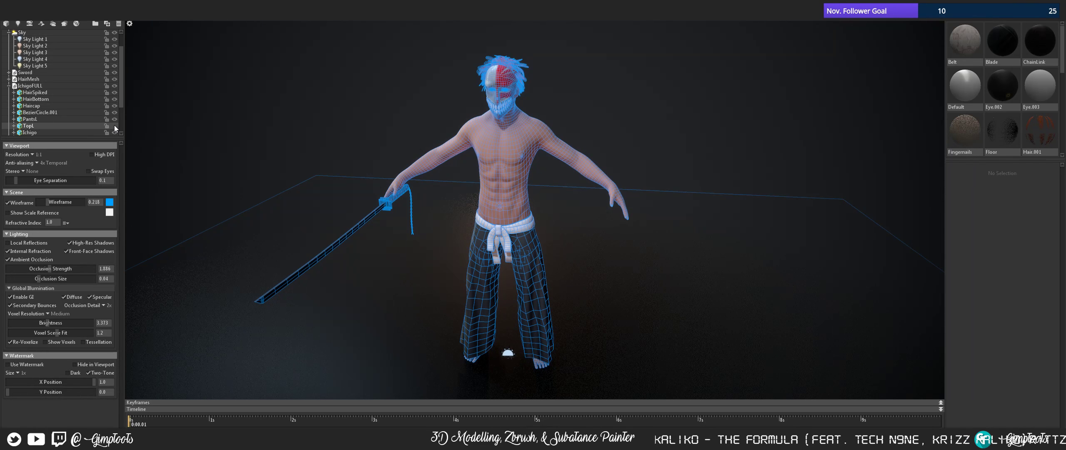
# - Make the Top1 robe visible again and view the whole robed figure from the front
pyautogui.click(114, 125)
pyautogui.moveTo(575, 182); pyautogui.dragTo(597, 187)
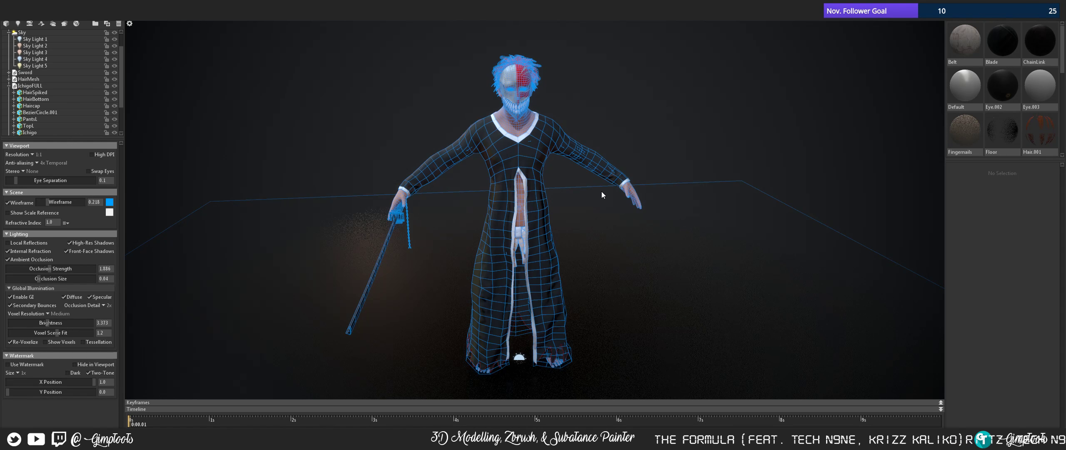
pyautogui.moveTo(596, 204); pyautogui.dragTo(564, 193)
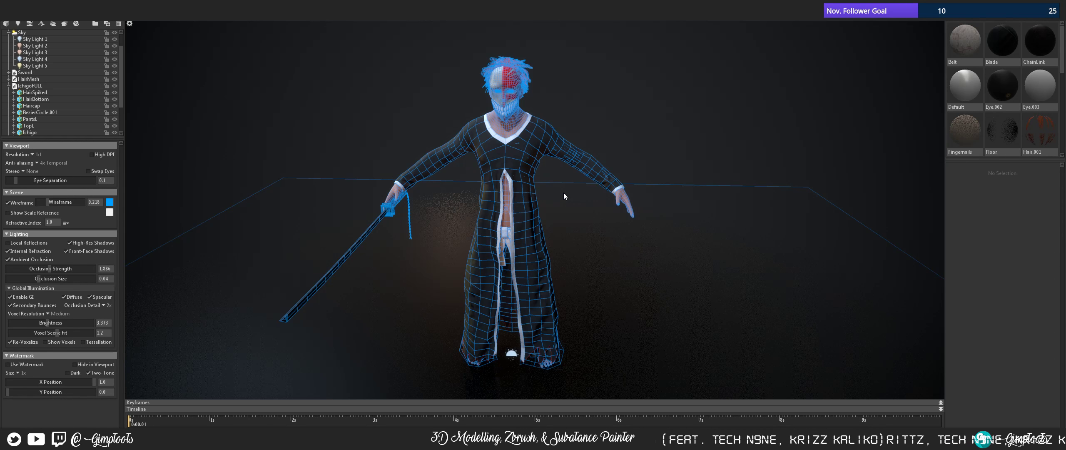
pyautogui.moveTo(556, 184); pyautogui.dragTo(594, 194)
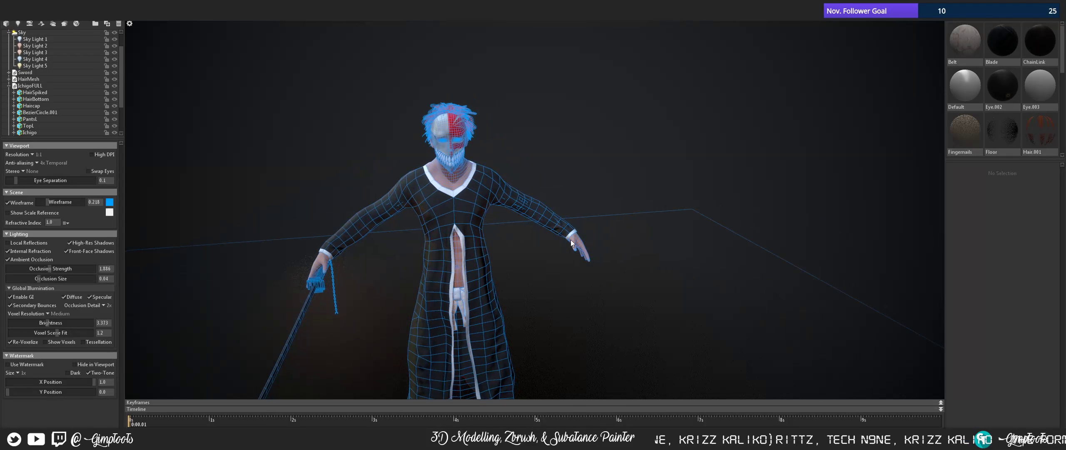
pyautogui.moveTo(515, 304); pyautogui.dragTo(574, 225, button='middle')
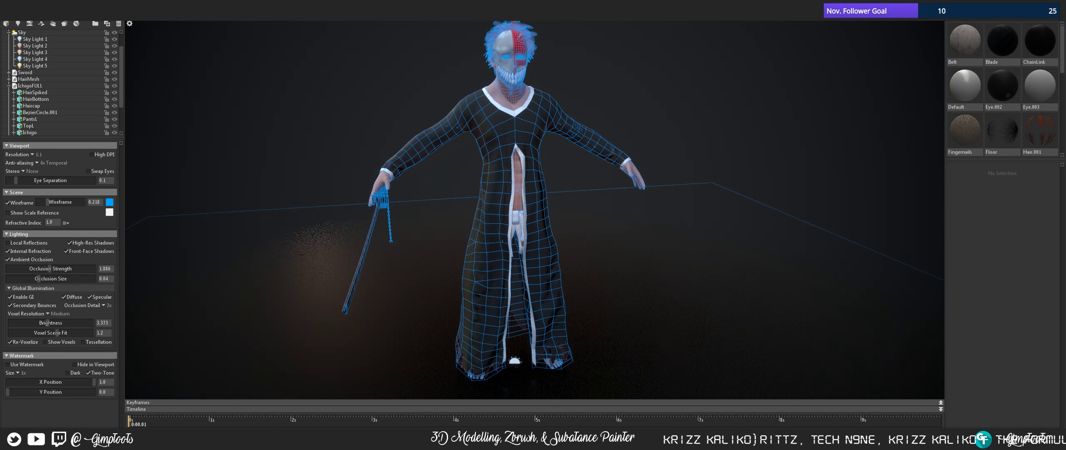
# - Quit Marmoset Toolbag without saving the scene changes and return to the TopLegs retopology in Blender
pyautogui.click(6, 14)
pyautogui.click(24, 92)
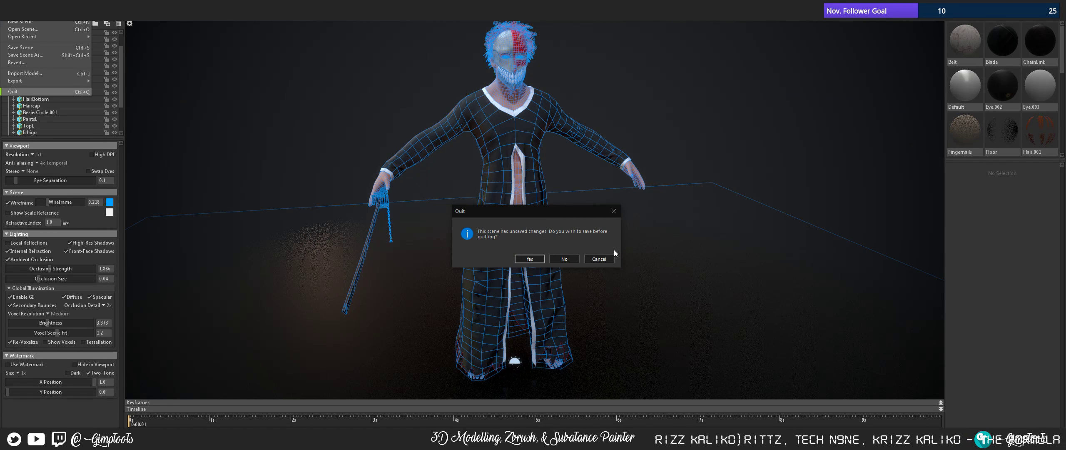
pyautogui.click(568, 259)
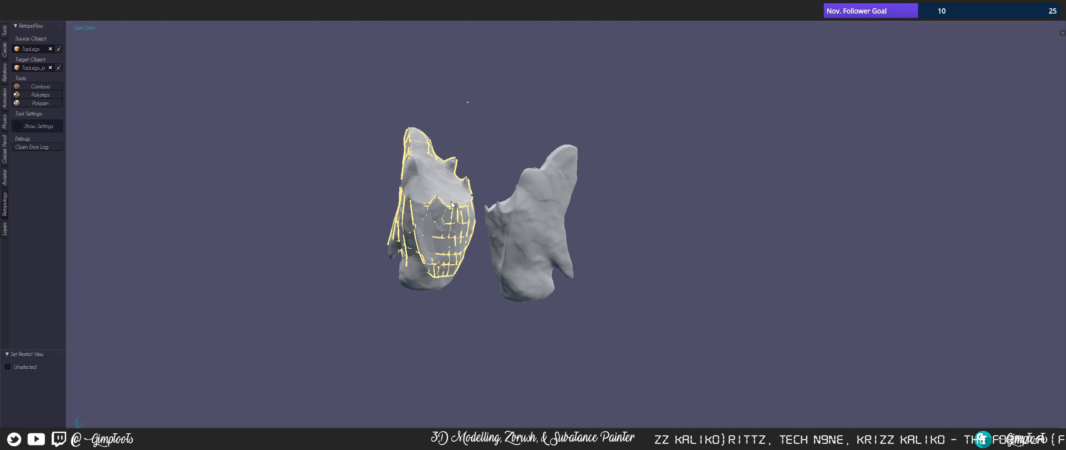
# - Select the lower of the two round eye pieces above the legs and unhide all hidden parts of the rocky character
pyautogui.scroll(-2, 453, 202)
pyautogui.moveTo(505, 271); pyautogui.dragTo(538, 279, button='middle')
pyautogui.rightClick(481, 97)
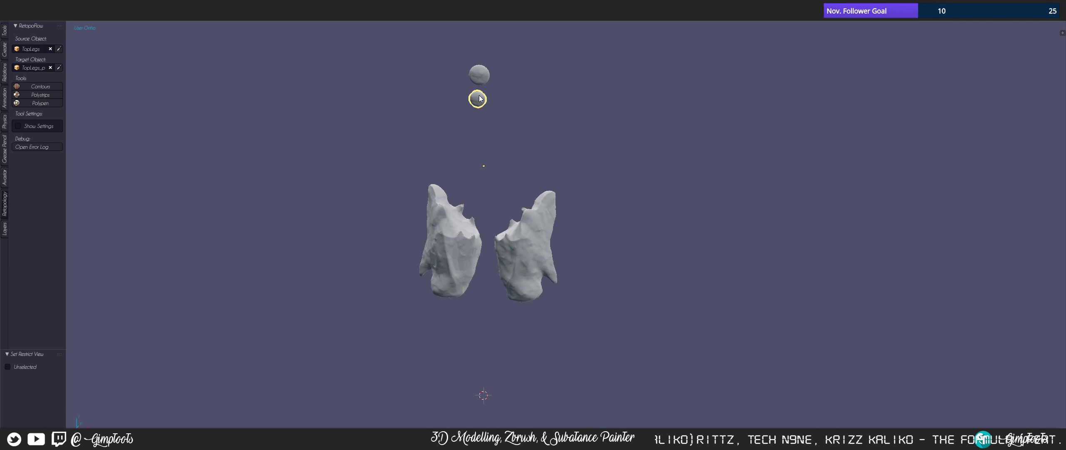
pyautogui.hotkey('alt', 'h')
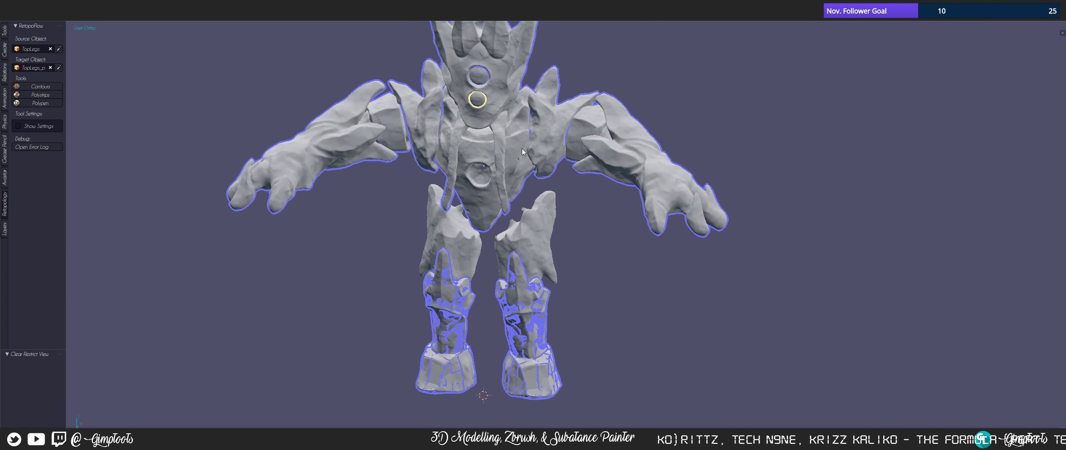
# - Show the whole rocky character in wireframe from the front with all objects deselected
pyautogui.moveTo(553, 306); pyautogui.dragTo(538, 338, button='middle')
pyautogui.press('KP_1')
pyautogui.scroll(8, 555, 245)
pyautogui.press('z')
pyautogui.press('a')
pyautogui.press('a')
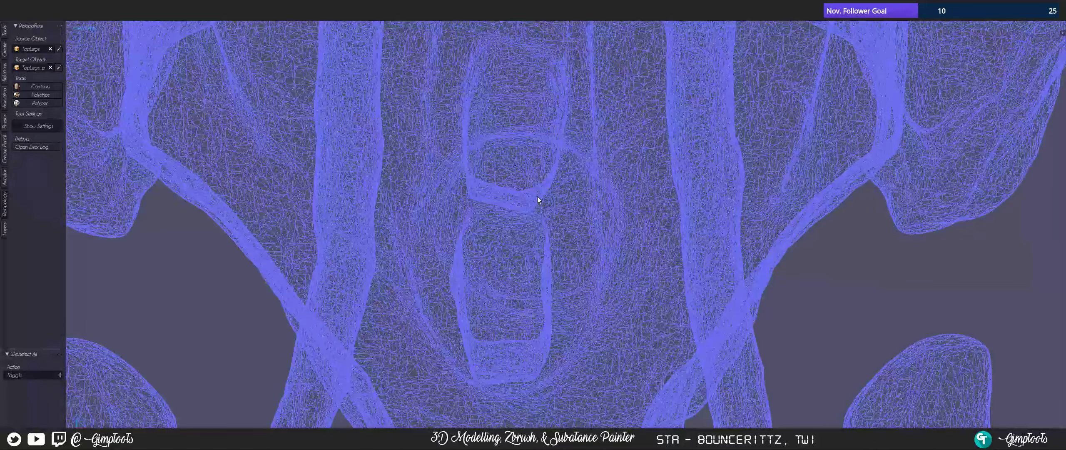
# - Examine the sculpt's mesh density around the chest, arms and legs, with the tool shelf hidden
pyautogui.scroll(-5, 554, 208)
pyautogui.scroll(7, 598, 231)
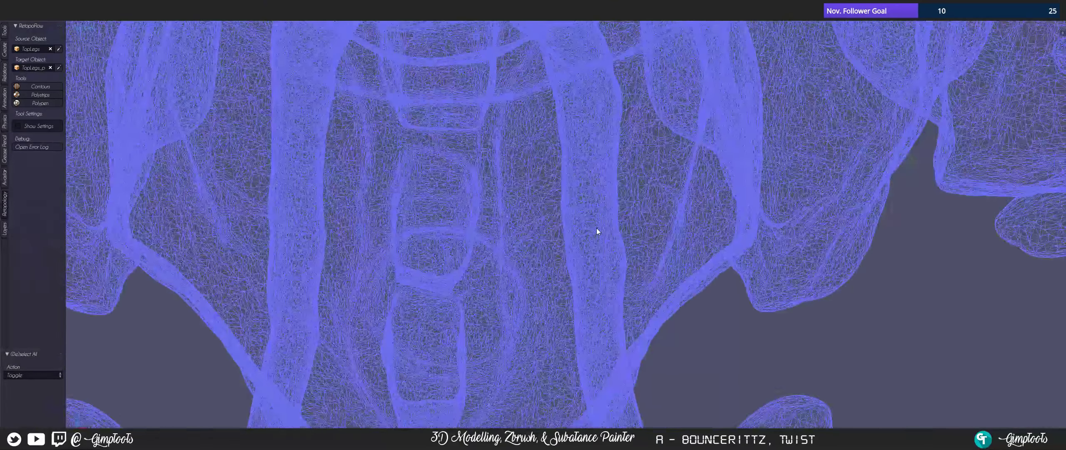
pyautogui.scroll(3, 597, 224)
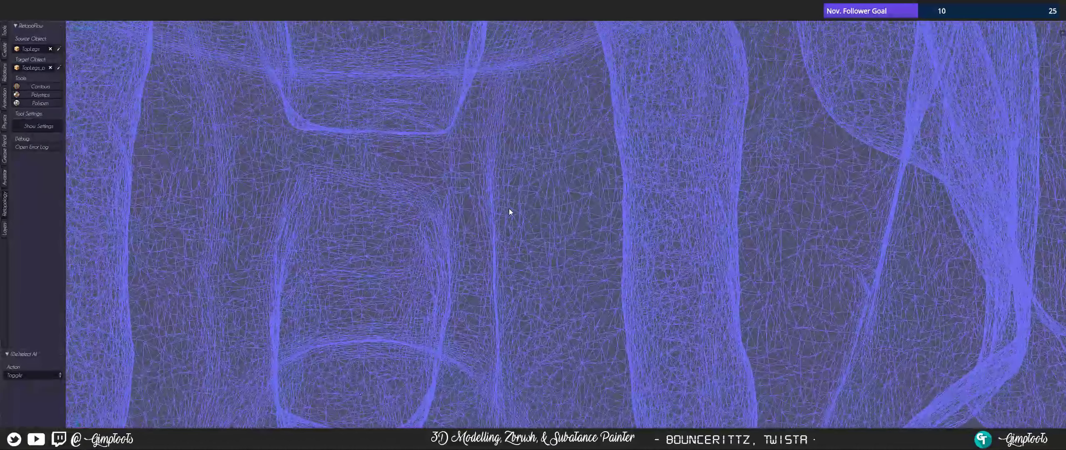
pyautogui.press('t')
pyautogui.scroll(-4, 571, 221)
pyautogui.scroll(-7, 575, 224)
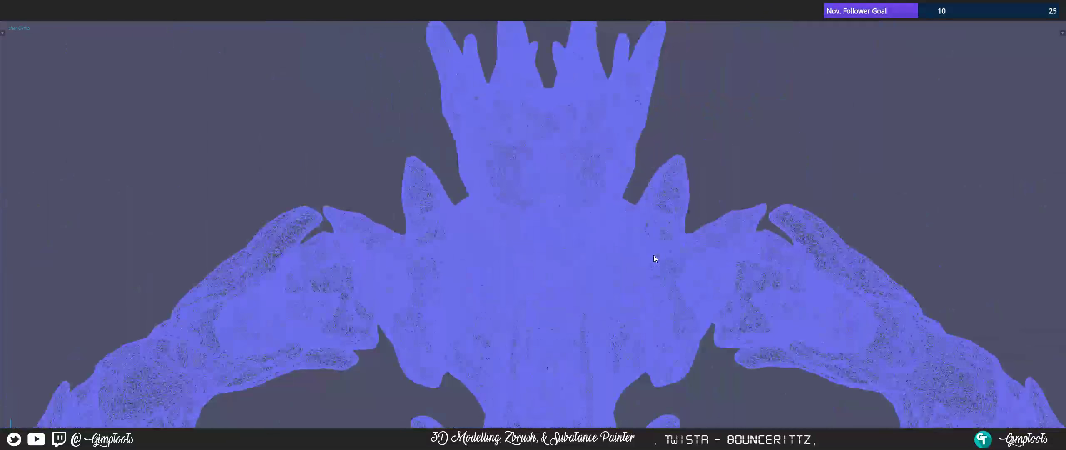
pyautogui.scroll(-2, 654, 259)
pyautogui.moveTo(676, 286); pyautogui.dragTo(507, 252, button='middle')
pyautogui.scroll(8, 507, 252)
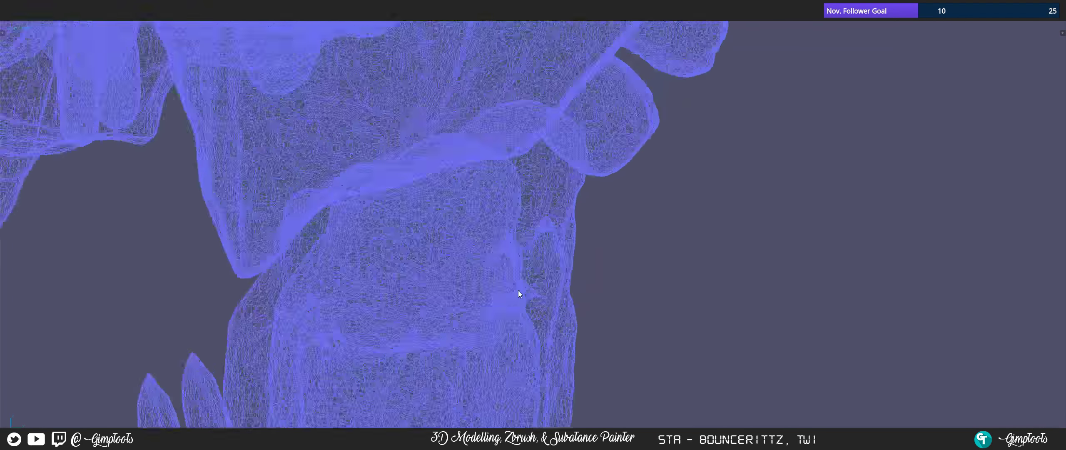
pyautogui.scroll(4, 488, 220)
pyautogui.moveTo(488, 221); pyautogui.dragTo(451, 205, button='middle')
pyautogui.scroll(-9, 451, 204)
# - Return the viewport to solid shading and restore the layout with the outliner and object properties
pyautogui.press('z')
pyautogui.hotkey('shift', 'space')
pyautogui.scroll(-3, 500, 263)
# - Turn on the Wire display option for the LowerArms object
pyautogui.rightClick(552, 202)
pyautogui.scroll(1, 595, 202)
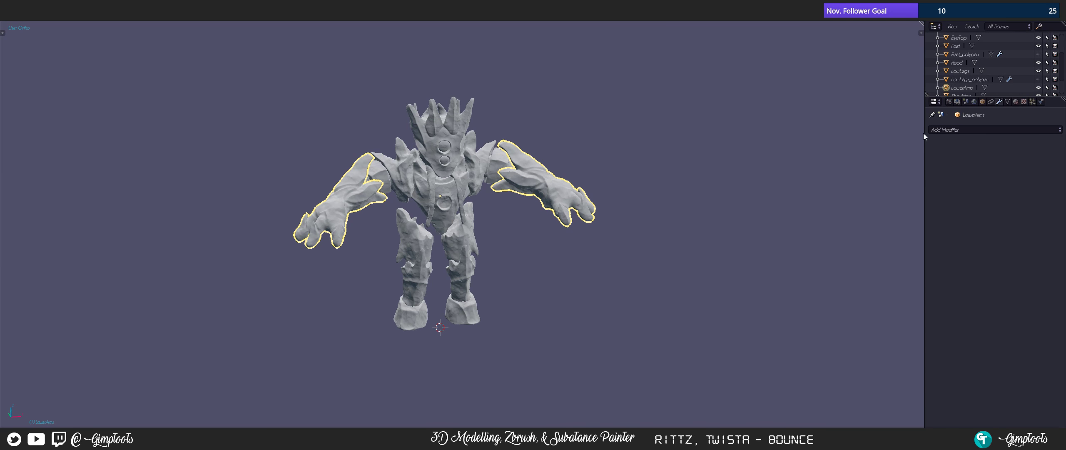
pyautogui.click(982, 102)
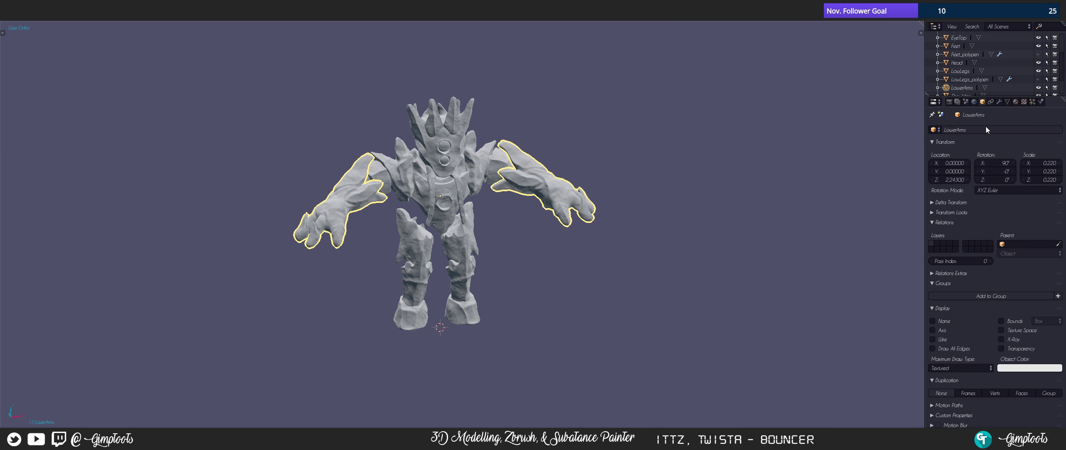
pyautogui.click(933, 339)
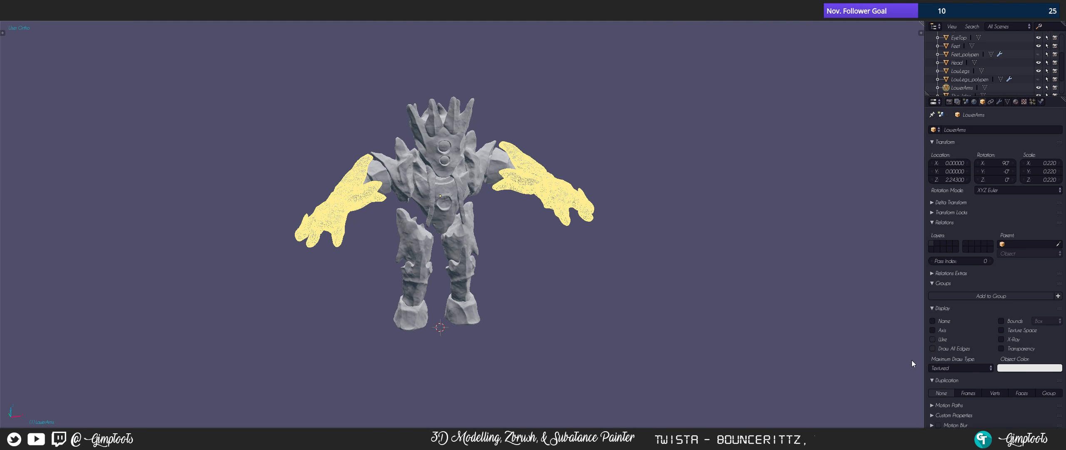
pyautogui.scroll(5, 610, 230)
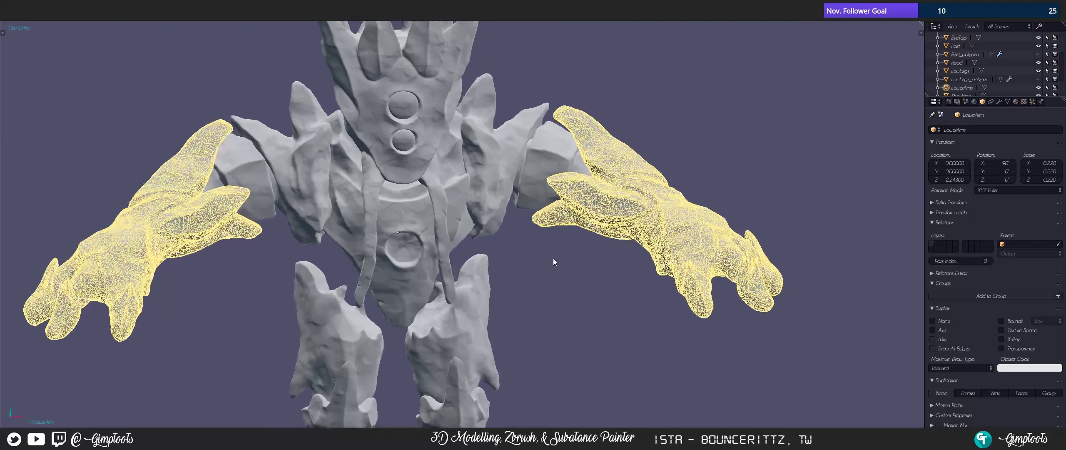
# - Turn on the Wire display option for the Shoulders and TopArm objects
pyautogui.rightClick(500, 153)
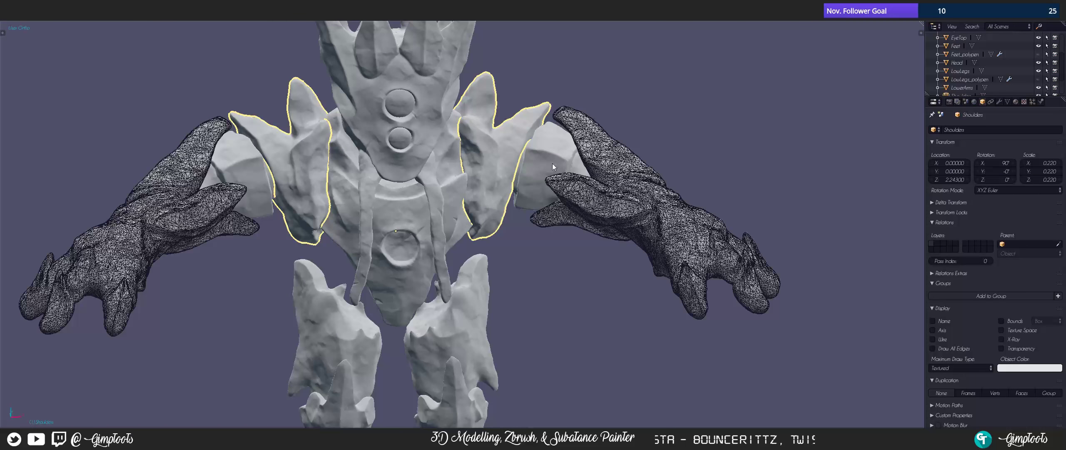
pyautogui.click(938, 340)
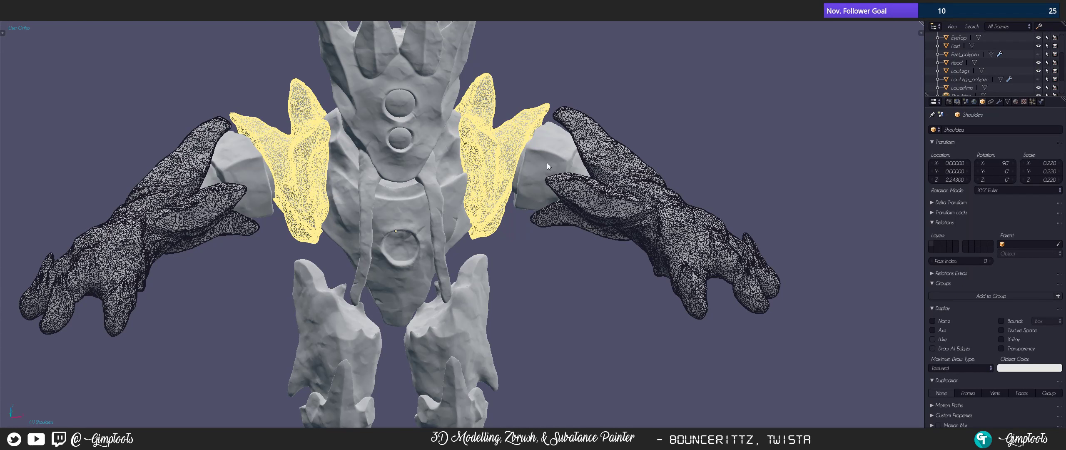
pyautogui.rightClick(546, 162)
pyautogui.click(938, 340)
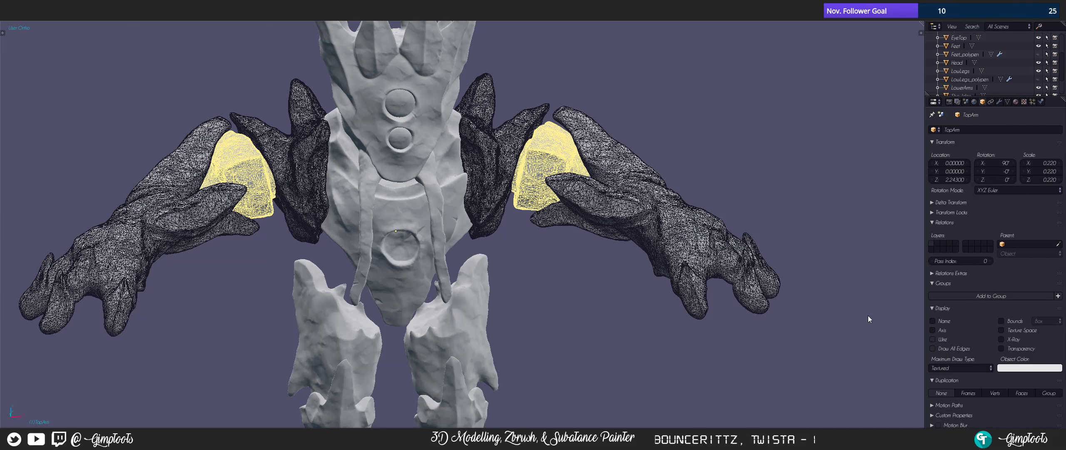
# - Turn on the Wire display option for the Head, EyeTop and EyeBottom objects
pyautogui.rightClick(402, 74)
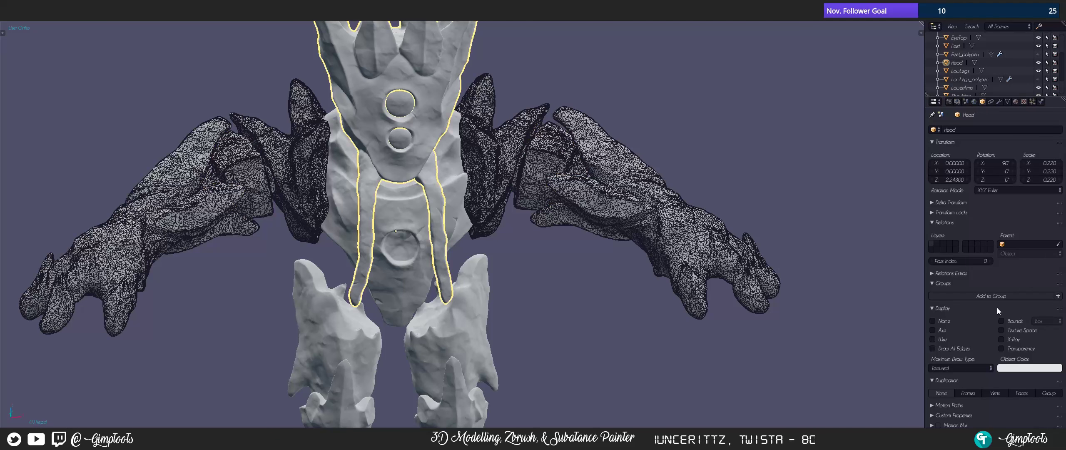
pyautogui.click(935, 340)
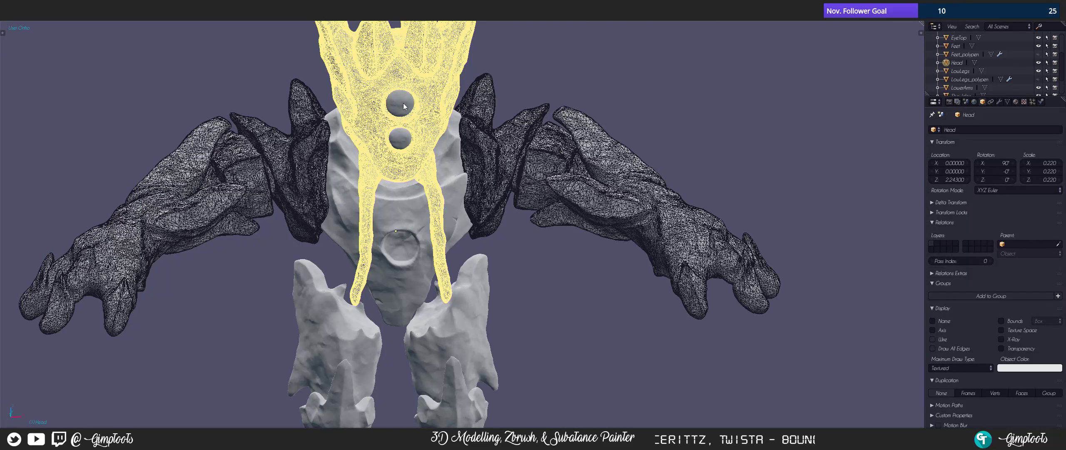
pyautogui.rightClick(430, 113)
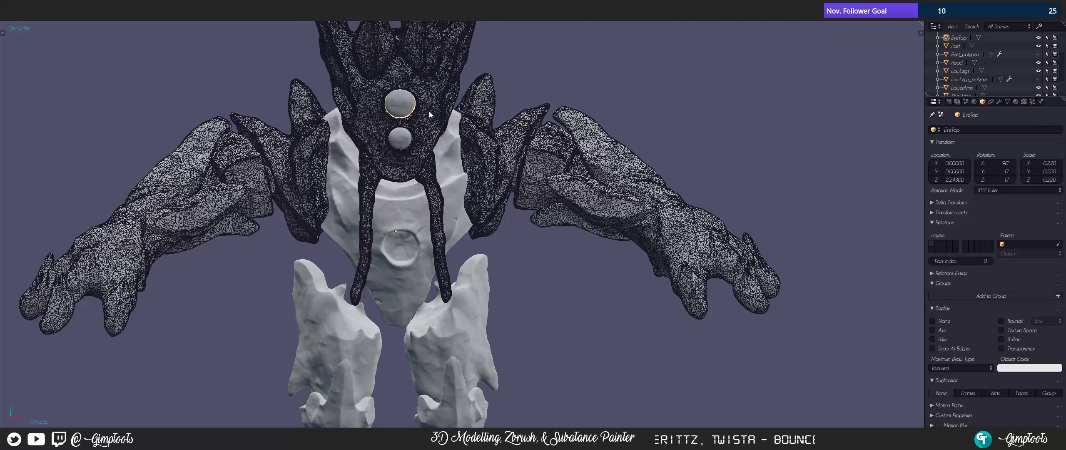
pyautogui.click(933, 339)
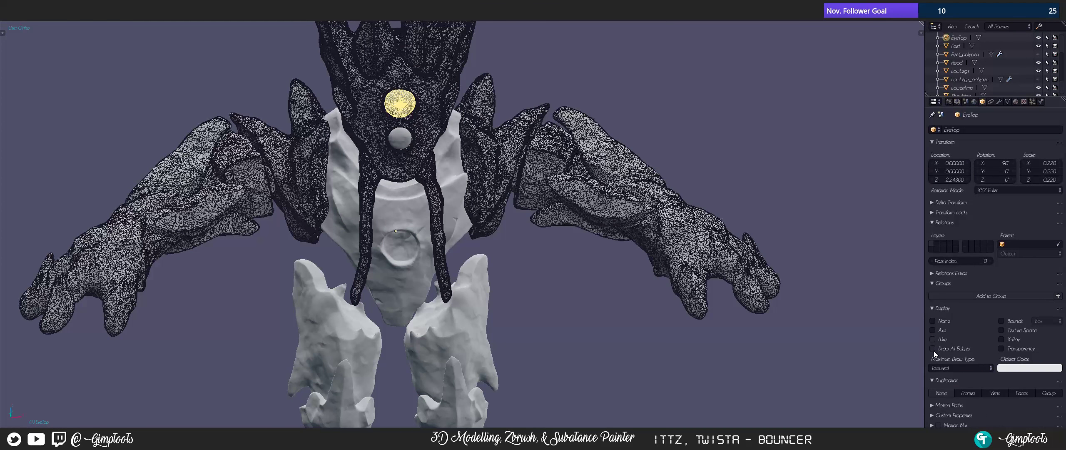
pyautogui.rightClick(407, 140)
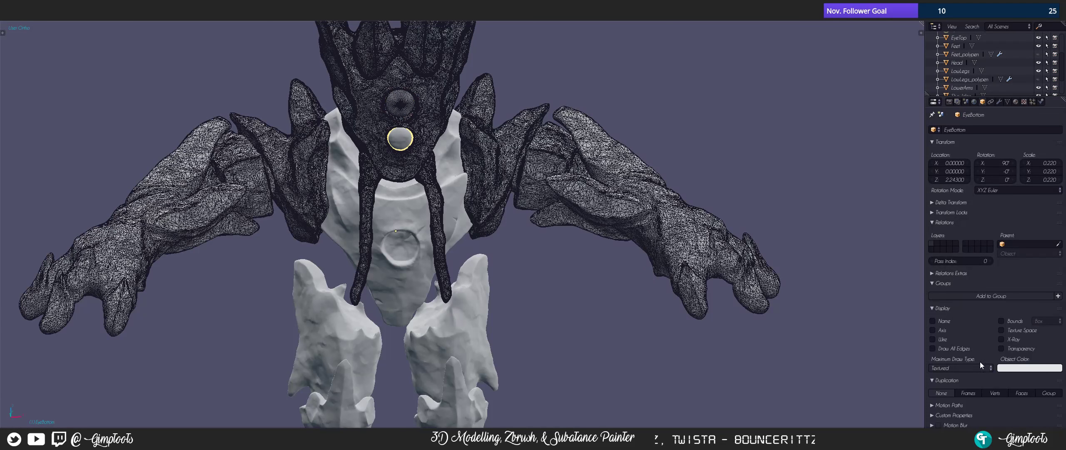
pyautogui.click(933, 339)
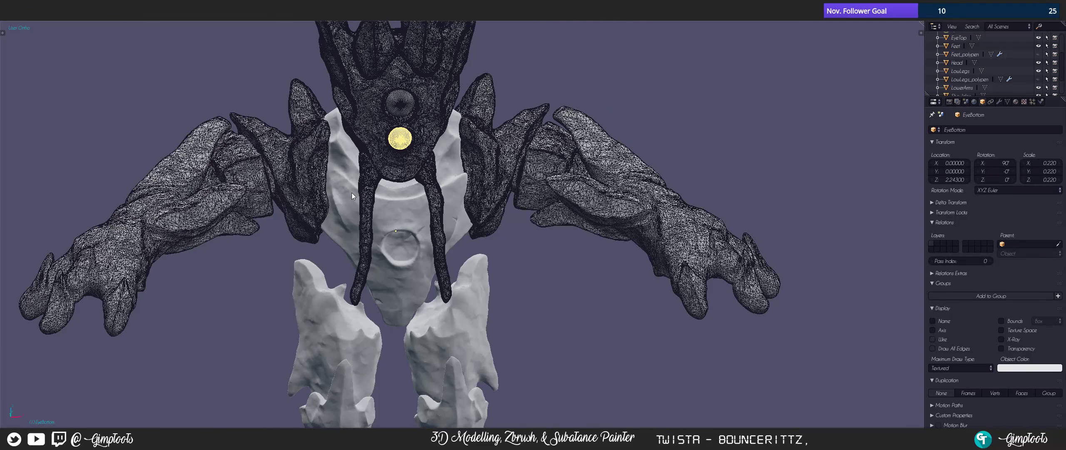
# - Turn on the Wire display option for the Chest and TopLegs objects
pyautogui.rightClick(395, 214)
pyautogui.click(933, 339)
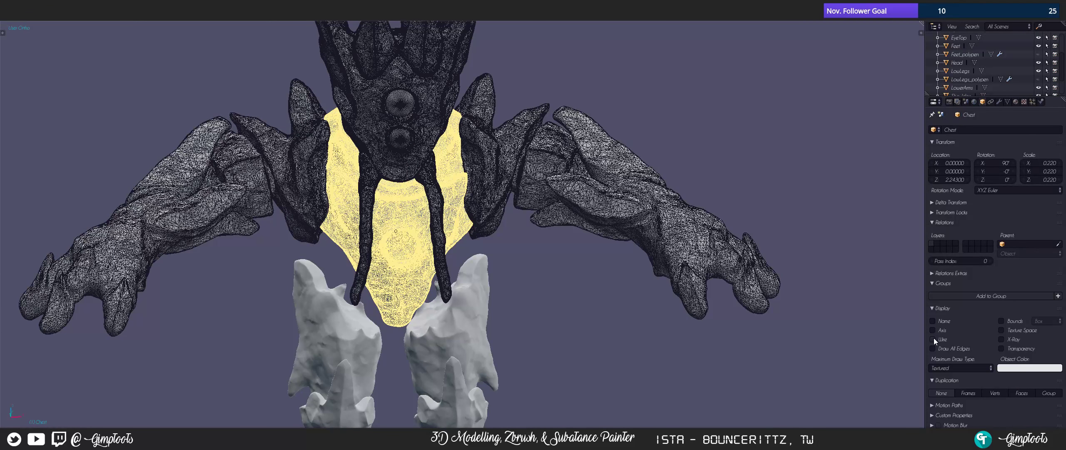
pyautogui.moveTo(693, 339); pyautogui.dragTo(628, 212, button='middle')
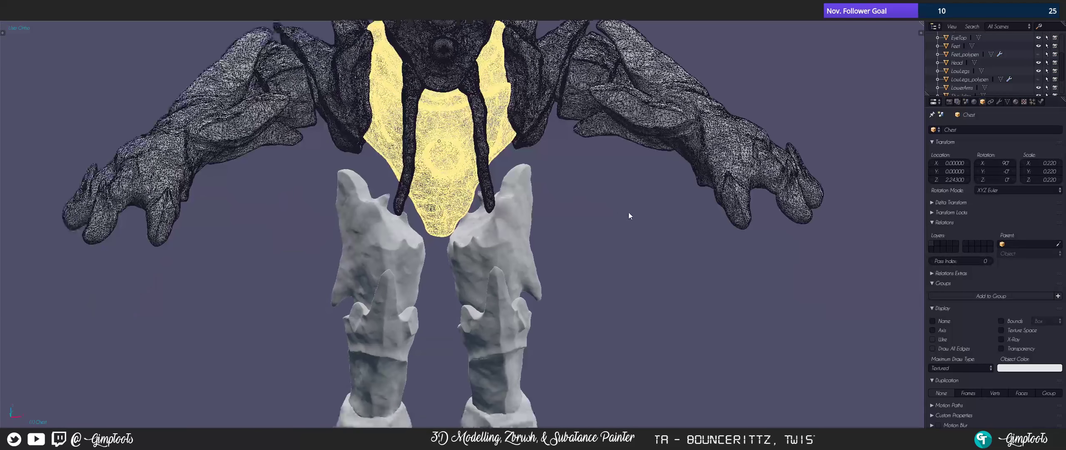
pyautogui.rightClick(523, 252)
pyautogui.click(932, 339)
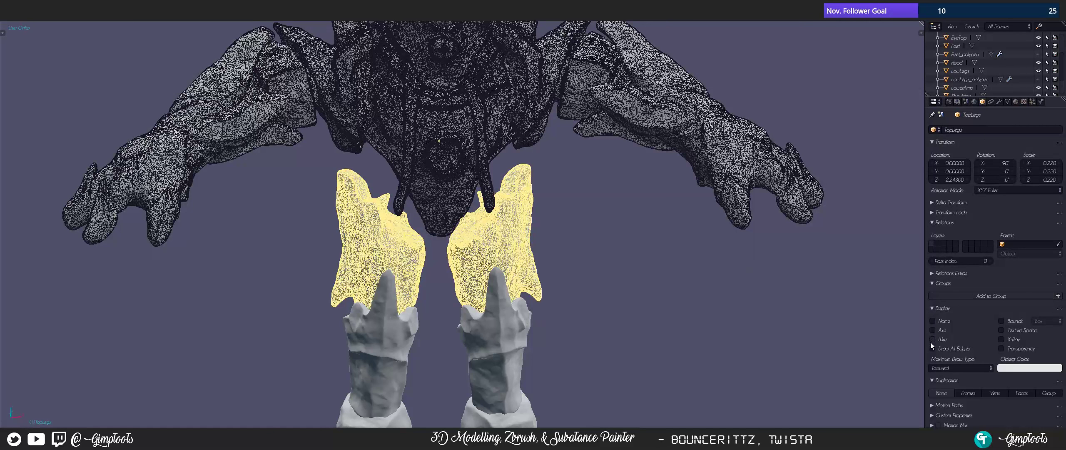
# - Turn on the Wire display option for the LowLegs and Feet objects
pyautogui.moveTo(733, 271); pyautogui.dragTo(540, 231, button='middle')
pyautogui.rightClick(541, 232)
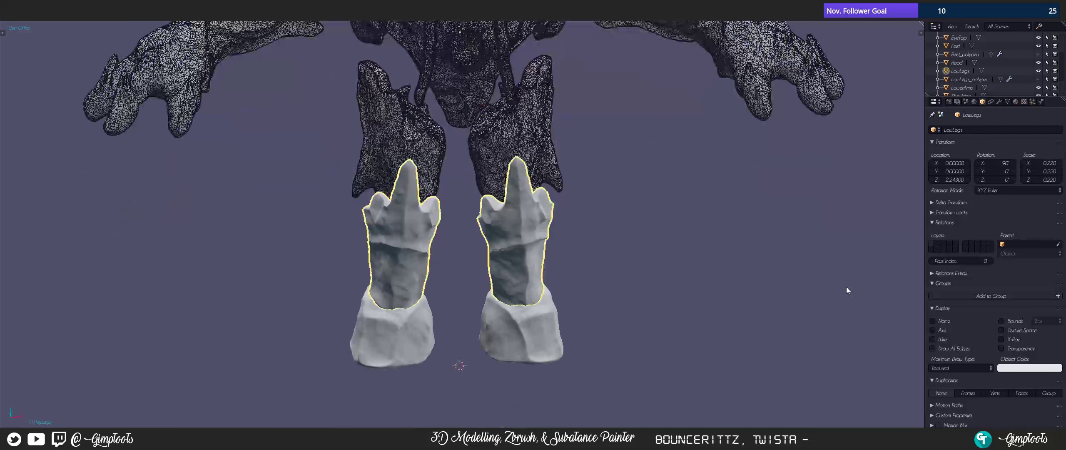
pyautogui.click(932, 340)
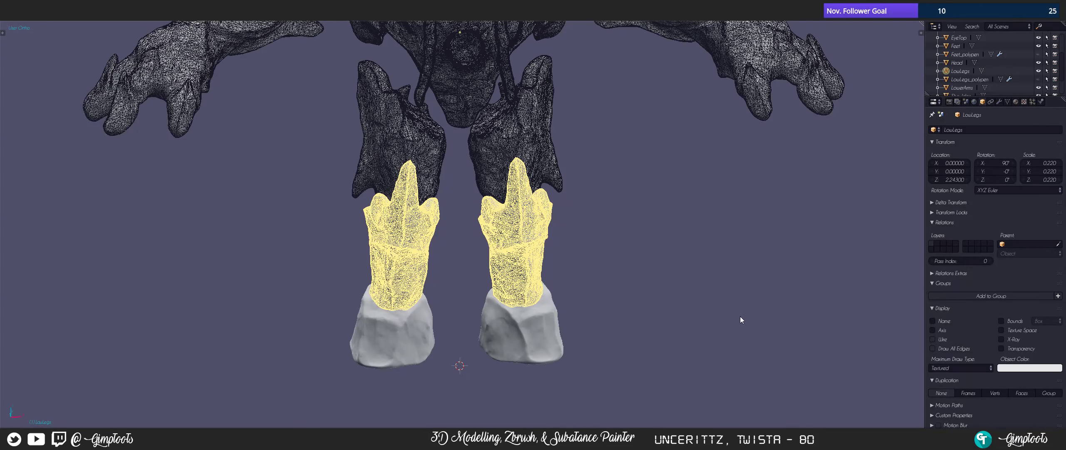
pyautogui.rightClick(546, 321)
pyautogui.click(932, 339)
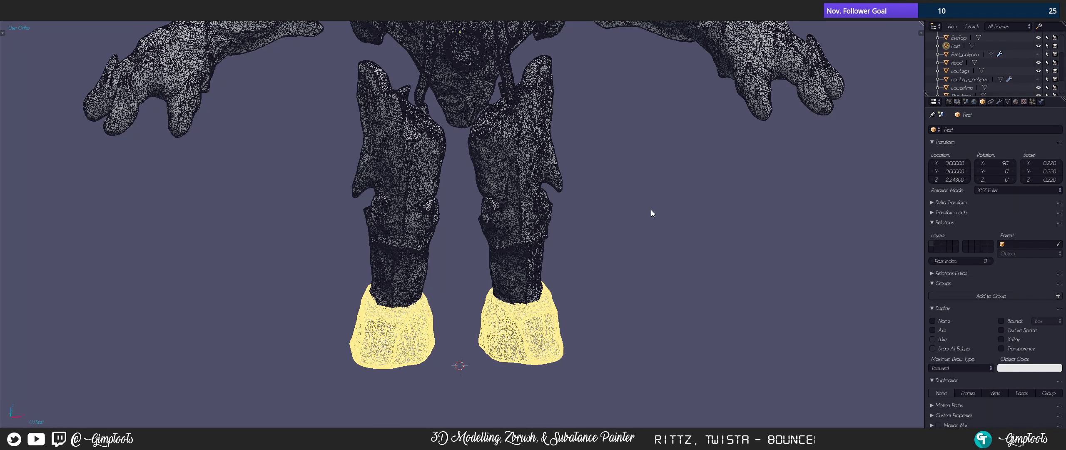
pyautogui.scroll(-4, 646, 211)
pyautogui.scroll(5, 558, 196)
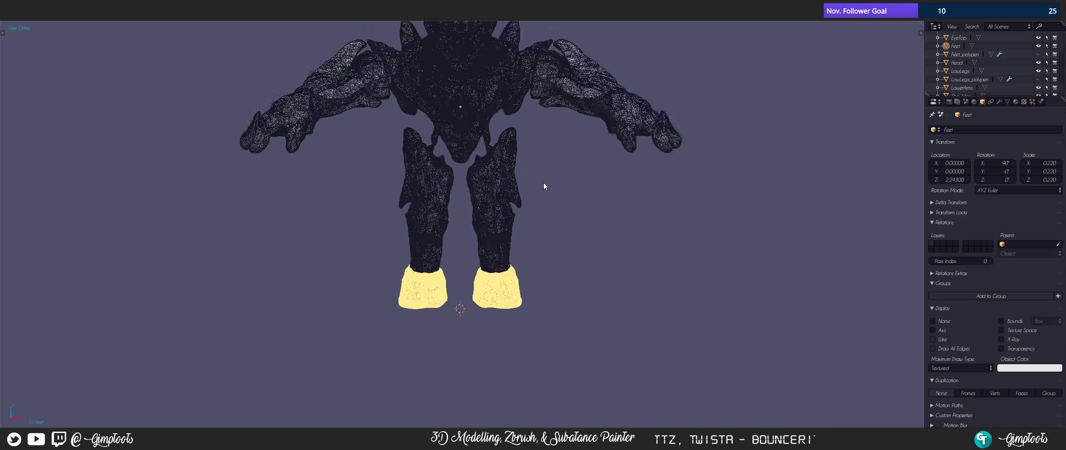
# - Preview the character with all wire overlays hidden, and restore the overlays in the viewport
pyautogui.press('z')
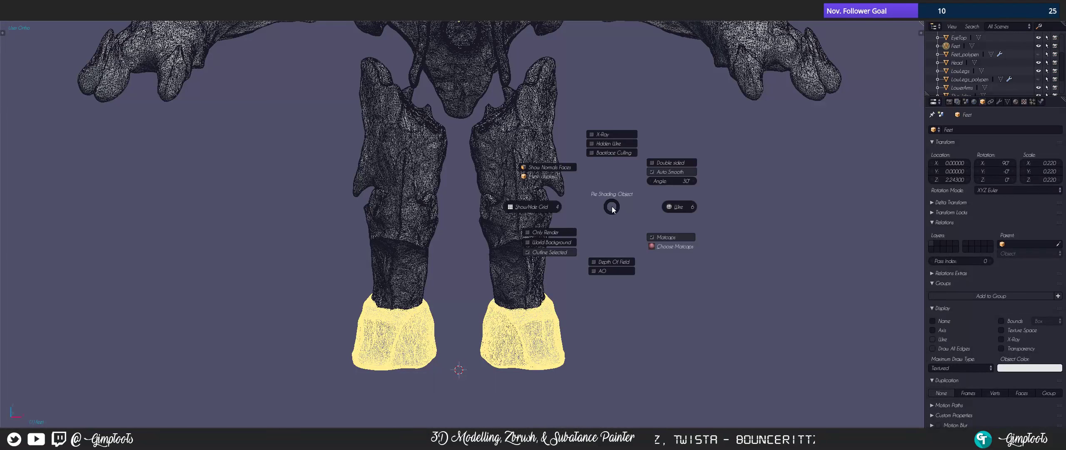
pyautogui.click(596, 177)
pyautogui.keyDown('shift'); pyautogui.moveTo(597, 177); pyautogui.dragTo(615, 251, button='middle'); pyautogui.keyUp('shift')
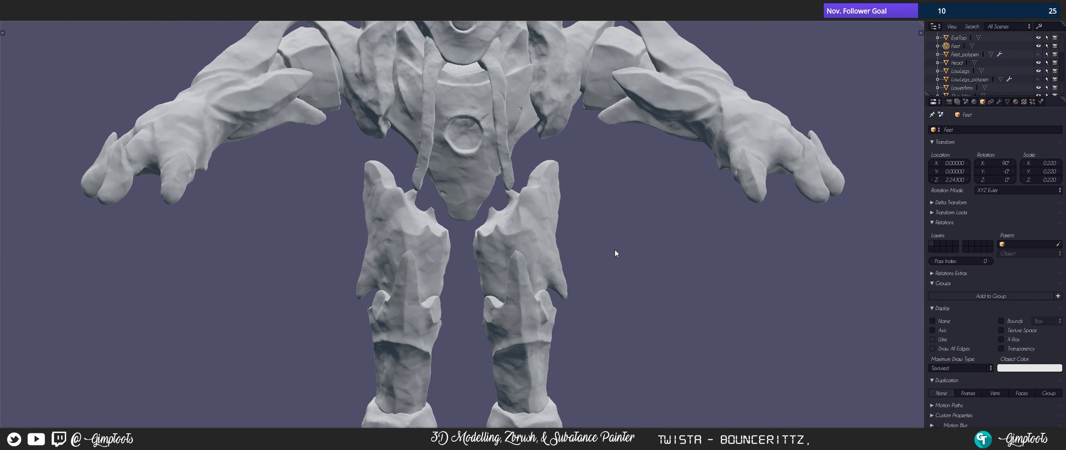
pyautogui.press('z')
pyautogui.click(571, 273)
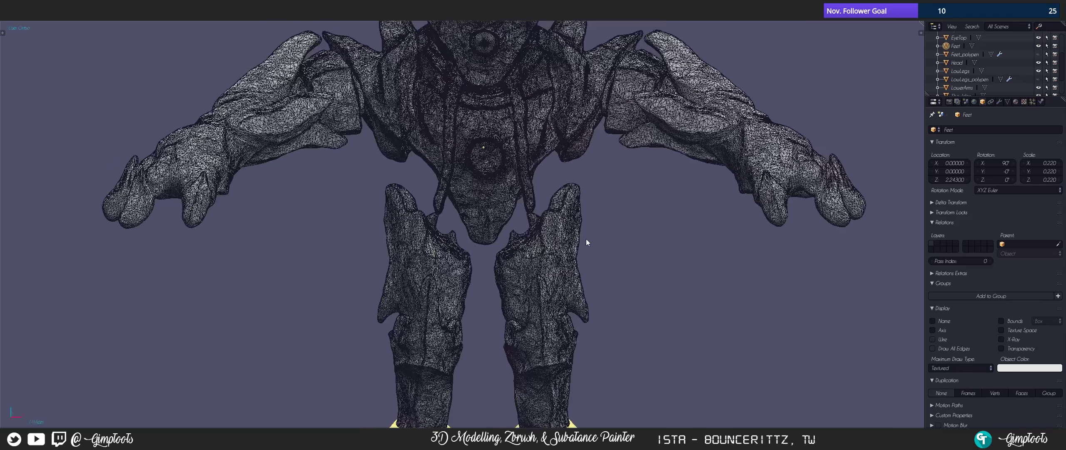
# - Examine the wire density up close on the front of the torso, the face and the head spikes
pyautogui.scroll(6, 588, 260)
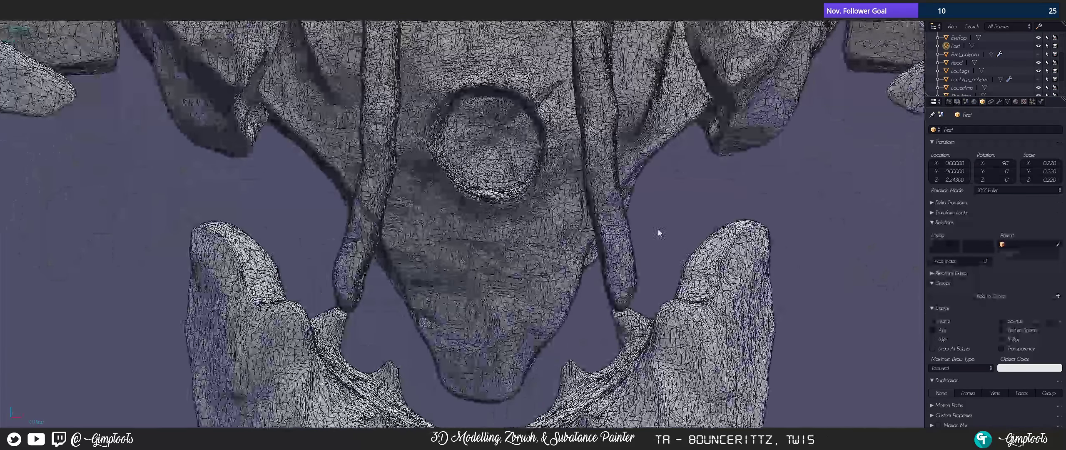
pyautogui.keyDown('shift'); pyautogui.moveTo(694, 111); pyautogui.dragTo(629, 263, button='middle'); pyautogui.keyUp('shift')
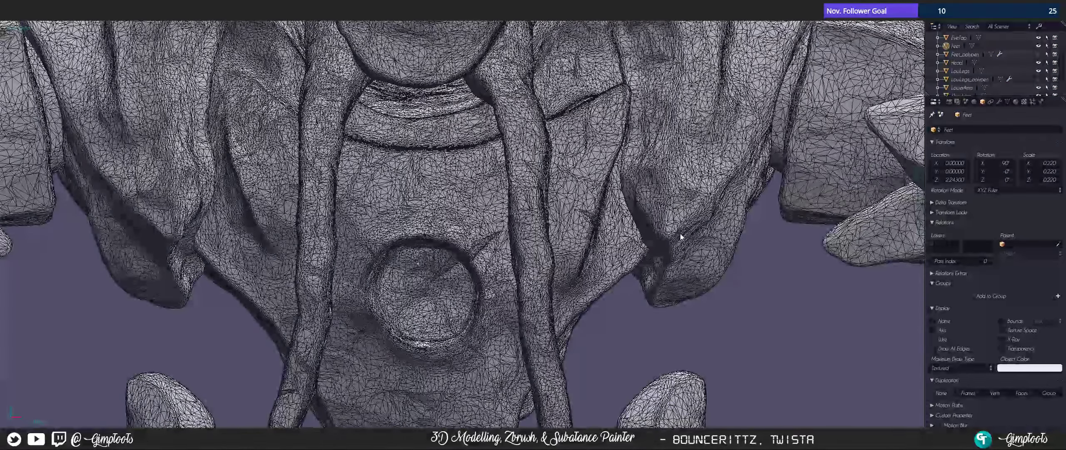
pyautogui.moveTo(680, 234); pyautogui.dragTo(647, 154, button='middle')
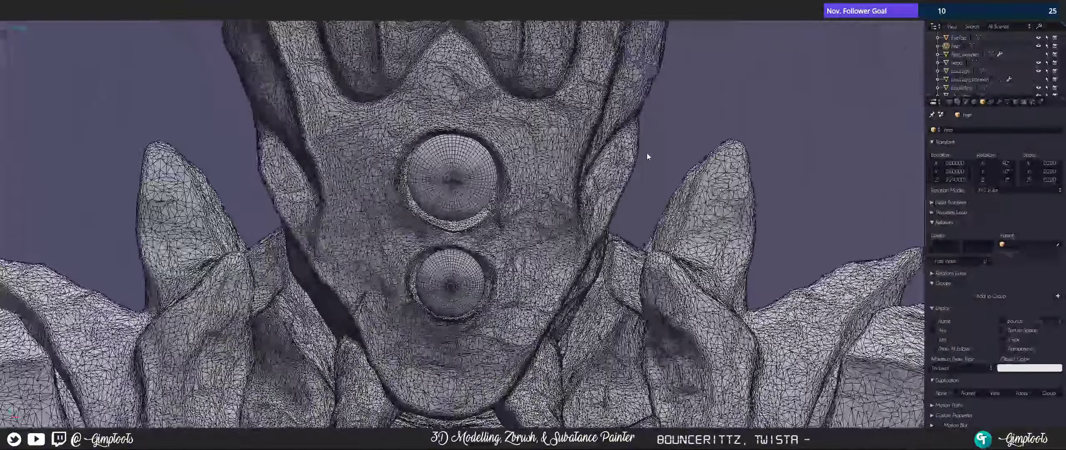
pyautogui.keyDown('shift'); pyautogui.moveTo(647, 102); pyautogui.dragTo(663, 249, button='middle'); pyautogui.keyUp('shift')
pyautogui.keyDown('shift'); pyautogui.moveTo(638, 184); pyautogui.dragTo(636, 258, button='middle'); pyautogui.keyUp('shift')
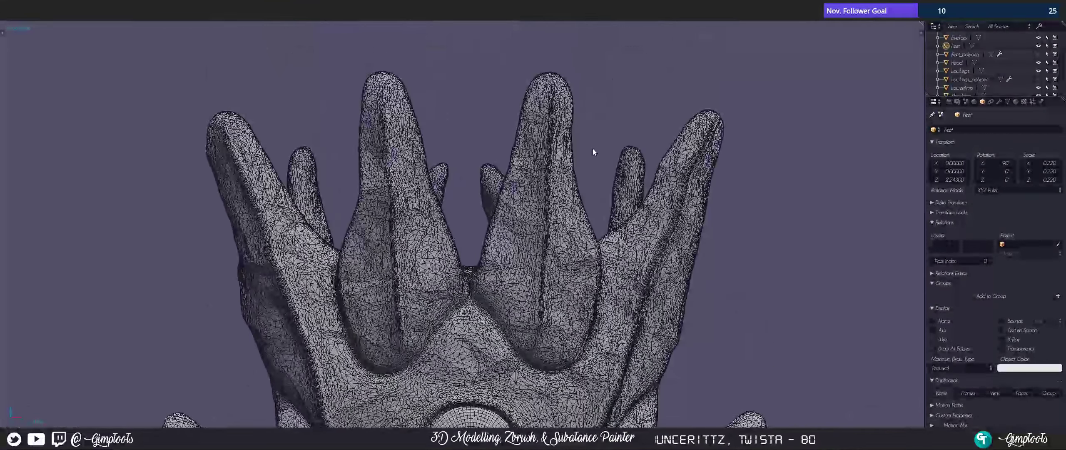
pyautogui.moveTo(648, 193); pyautogui.dragTo(624, 223, button='middle')
# - Examine the wire density on the character's back, lower legs and feet
pyautogui.moveTo(583, 244)
pyautogui.mouseDown(button='middle')
pyautogui.moveTo(479, 197)
pyautogui.moveTo(771, 246)
pyautogui.moveTo(686, 216)
pyautogui.moveTo(585, 234)
pyautogui.moveTo(668, 219)
pyautogui.moveTo(657, 196)
pyautogui.moveTo(704, 191)
pyautogui.moveTo(666, 199)
pyautogui.mouseUp(button='middle')
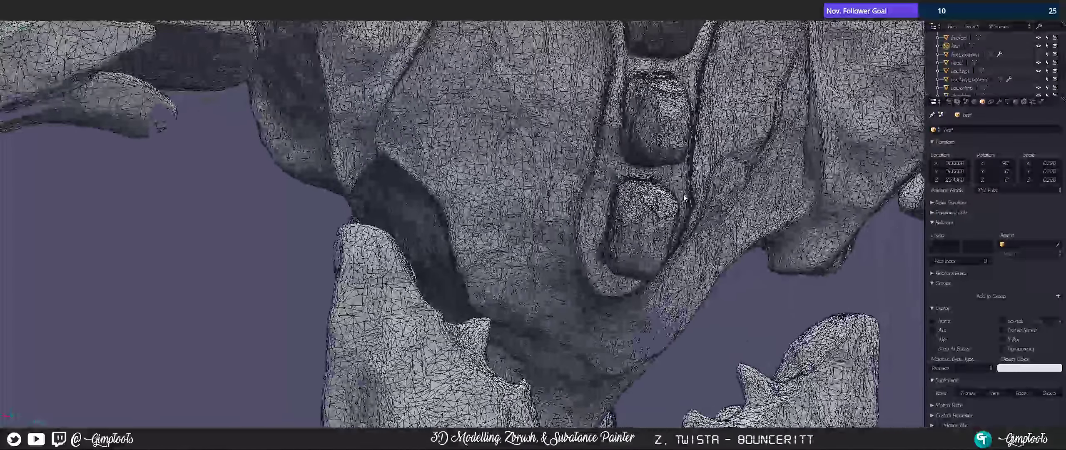
pyautogui.moveTo(724, 168)
pyautogui.mouseDown(button='middle')
pyautogui.moveTo(756, 147)
pyautogui.moveTo(652, 281)
pyautogui.moveTo(667, 161)
pyautogui.moveTo(636, 111)
pyautogui.moveTo(663, 184)
pyautogui.moveTo(645, 171)
pyautogui.mouseUp(button='middle')
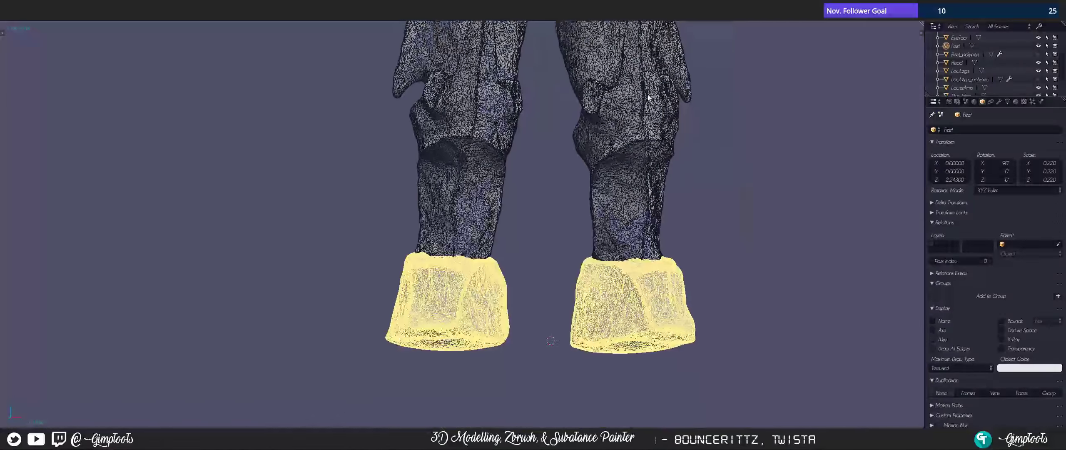
pyautogui.scroll(4, 472, 164)
pyautogui.scroll(5, 503, 175)
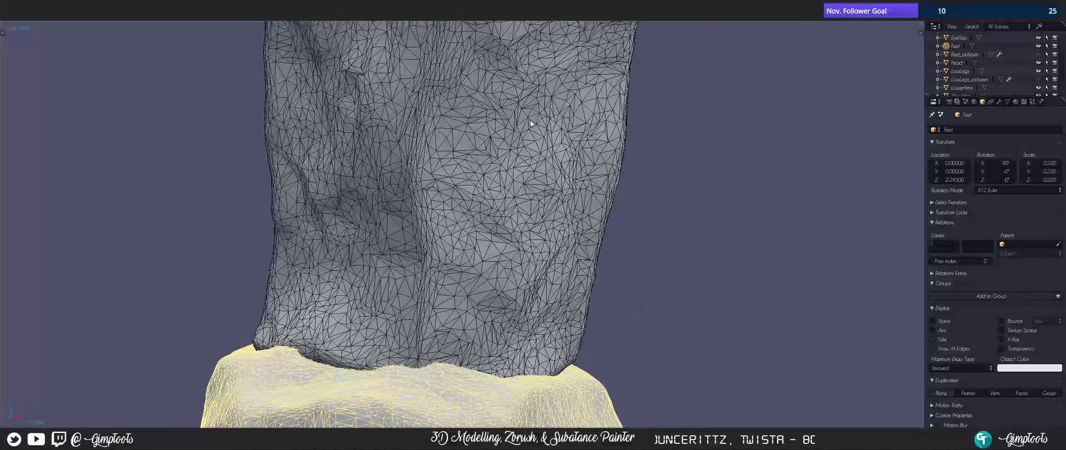
pyautogui.scroll(-6, 501, 87)
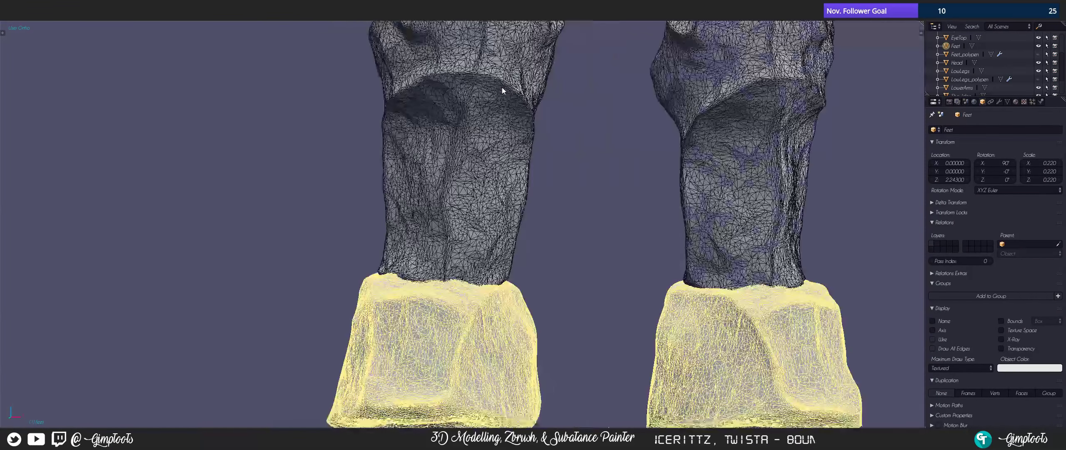
pyautogui.moveTo(538, 105); pyautogui.dragTo(537, 170, button='middle')
pyautogui.keyDown('shift'); pyautogui.moveTo(537, 170); pyautogui.dragTo(541, 237, button='middle'); pyautogui.keyUp('shift')
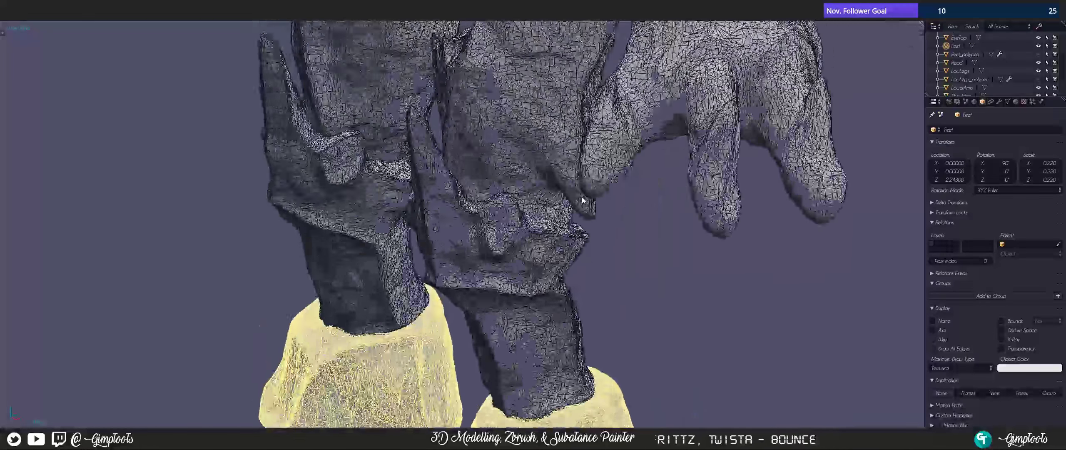
pyautogui.scroll(-4, 550, 179)
pyautogui.moveTo(550, 179); pyautogui.dragTo(576, 197, button='middle')
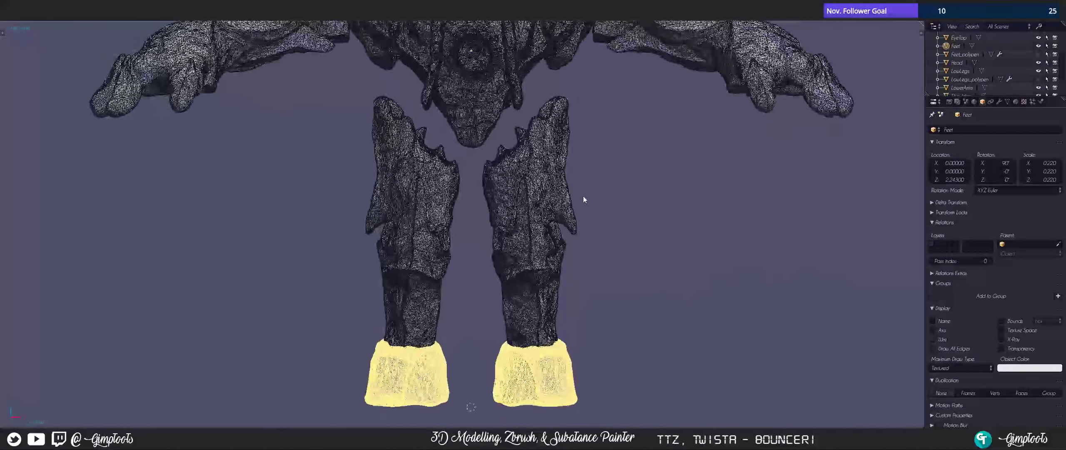
# - Turn off the Wire display option for the Feet, TopLegs and LowLegs objects
pyautogui.click(933, 340)
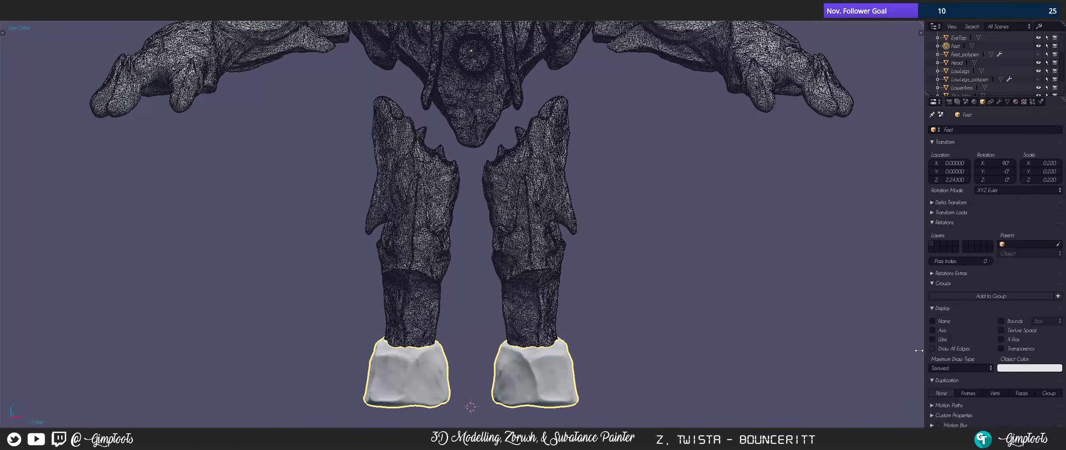
pyautogui.rightClick(529, 226)
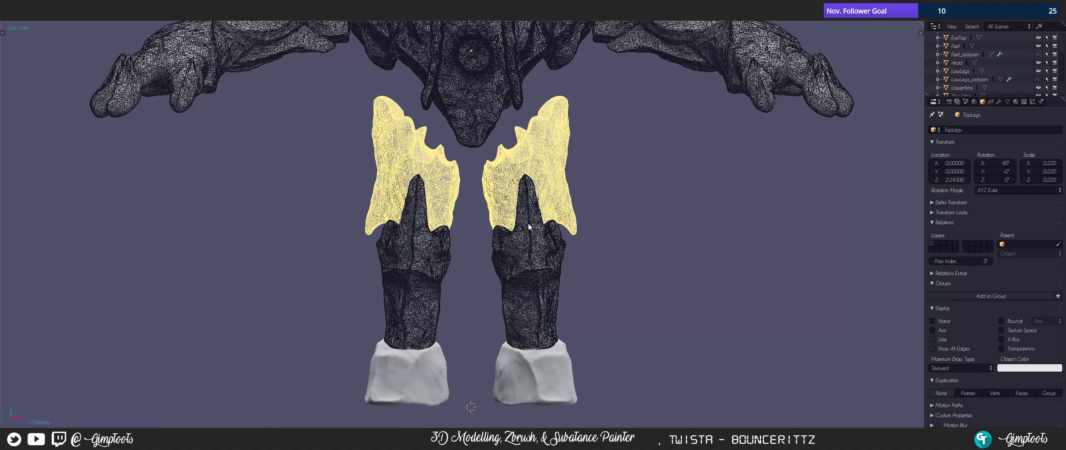
pyautogui.click(933, 339)
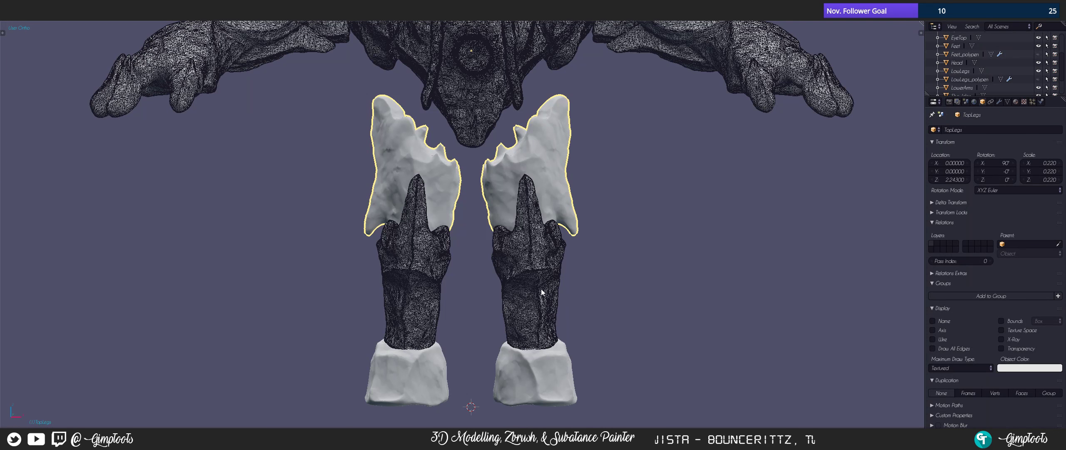
pyautogui.rightClick(541, 289)
pyautogui.click(933, 339)
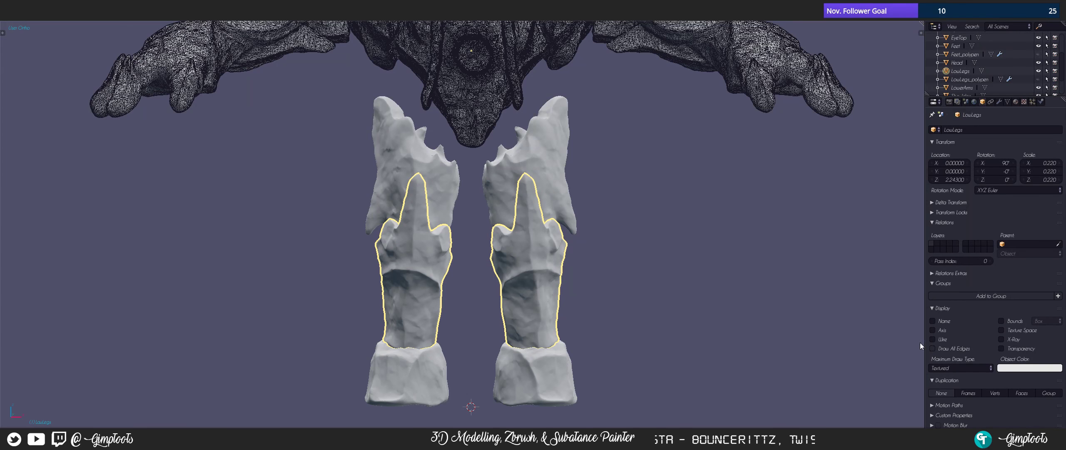
# - Turn off the Wire display option for the Chest object
pyautogui.keyDown('shift'); pyautogui.moveTo(484, 124); pyautogui.dragTo(443, 206, button='middle'); pyautogui.keyUp('shift')
pyautogui.rightClick(464, 218)
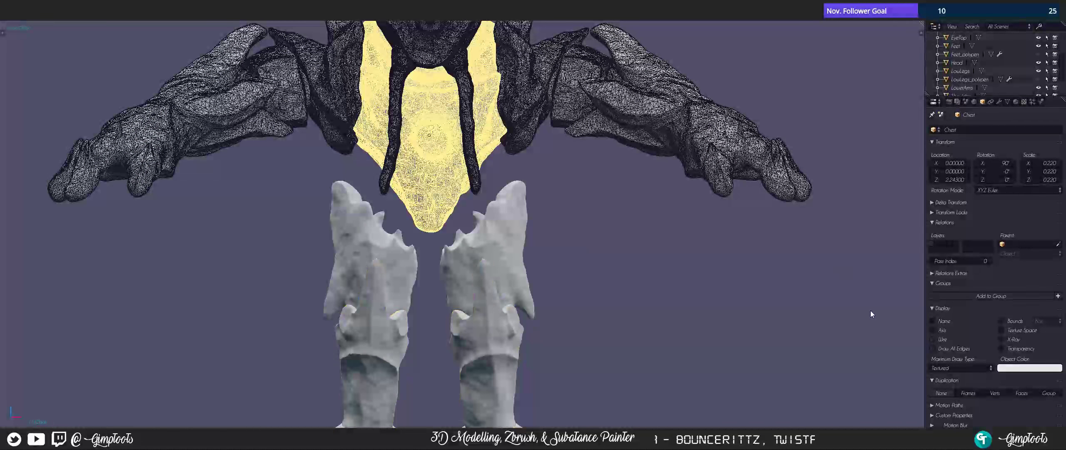
pyautogui.click(933, 339)
pyautogui.keyDown('shift'); pyautogui.moveTo(630, 203); pyautogui.dragTo(562, 258, button='middle'); pyautogui.keyUp('shift')
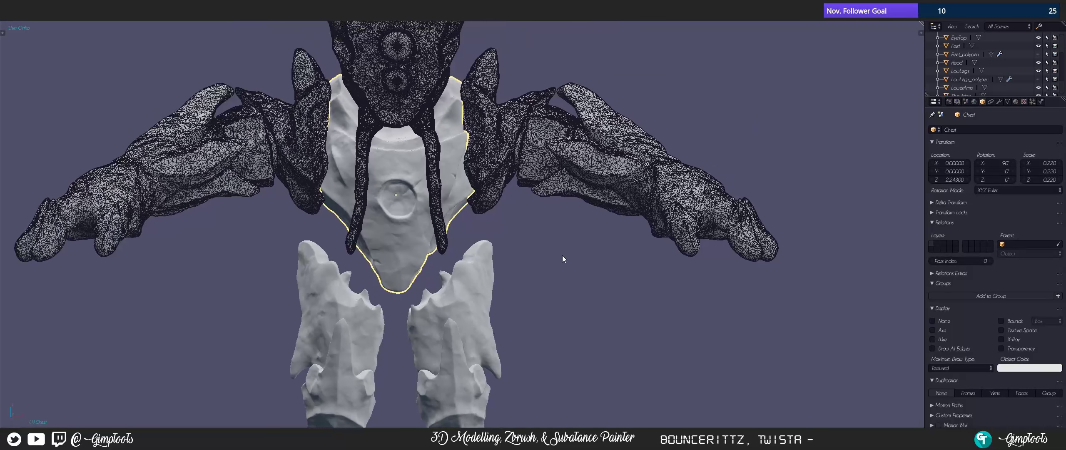
# - Turn off the Wire display option for the Shoulders, TopArm and LowerArms objects
pyautogui.rightClick(492, 158)
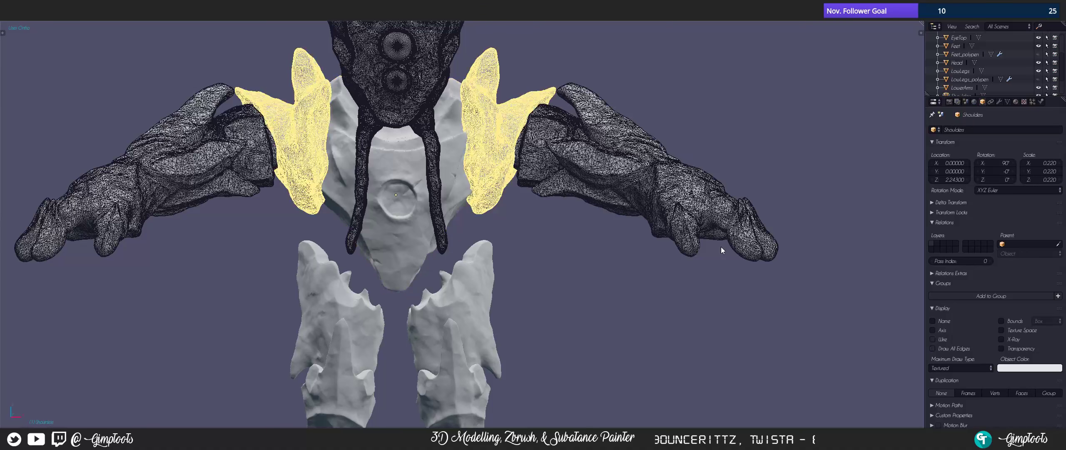
pyautogui.click(933, 339)
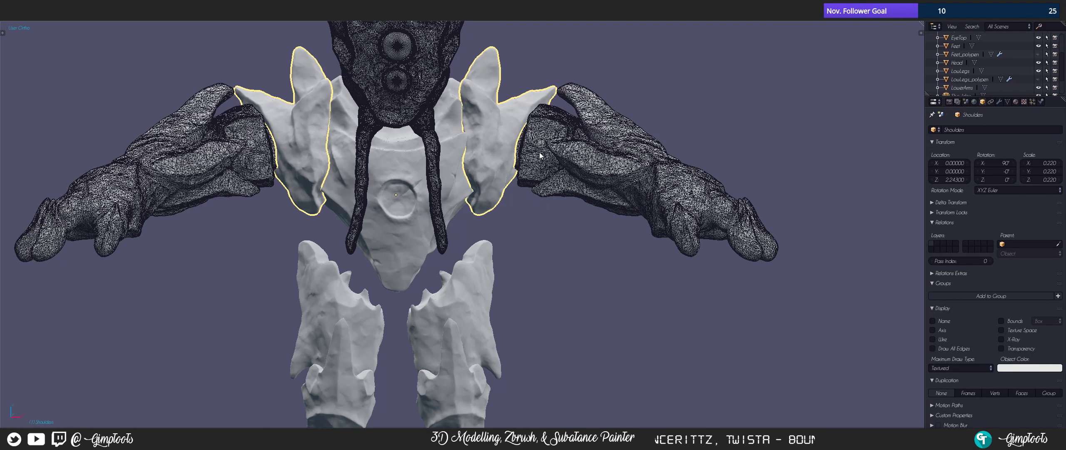
pyautogui.rightClick(540, 152)
pyautogui.click(933, 339)
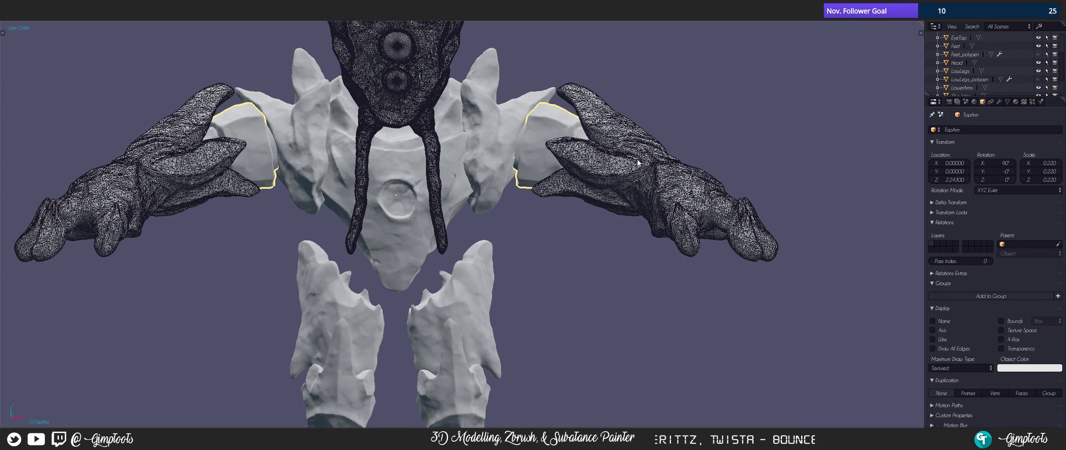
pyautogui.rightClick(605, 139)
pyautogui.click(933, 339)
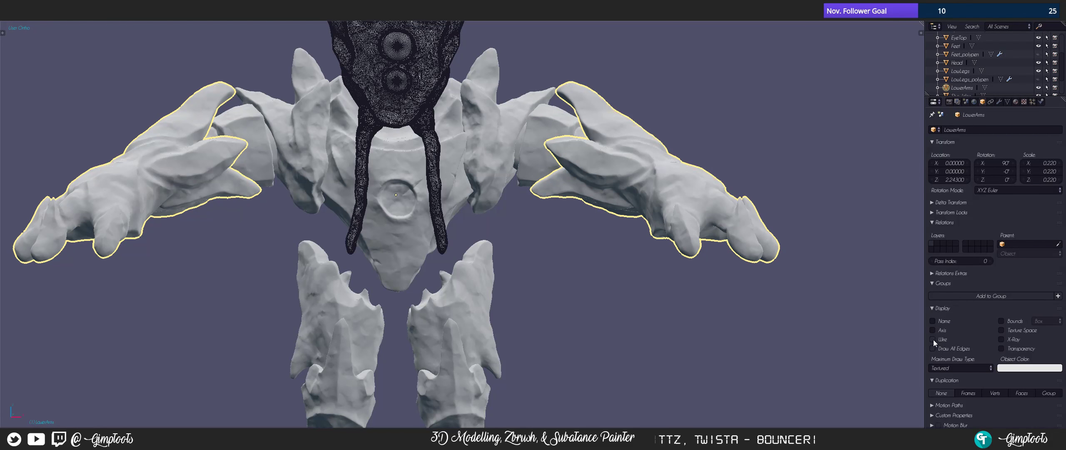
# - Turn off the Wire display option for the Head object
pyautogui.keyDown('shift'); pyautogui.moveTo(524, 180); pyautogui.dragTo(572, 340, button='middle'); pyautogui.keyUp('shift')
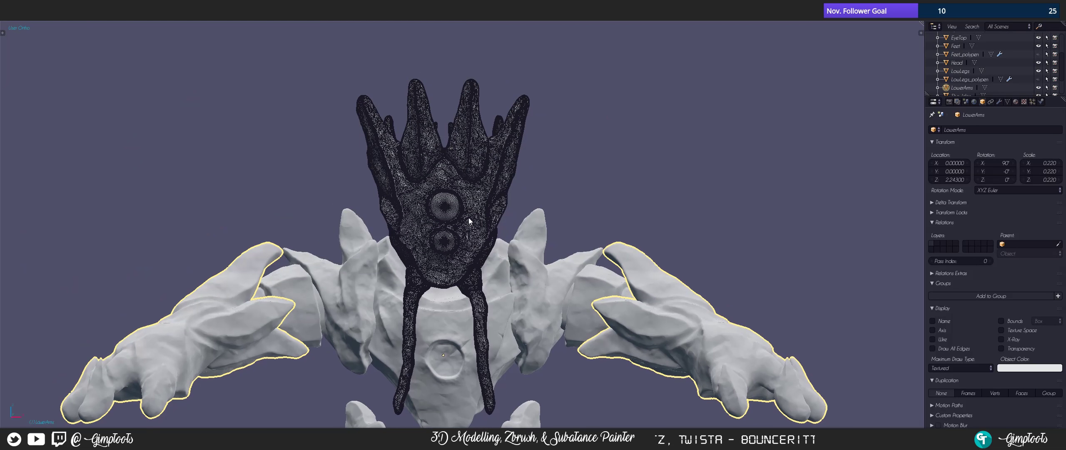
pyautogui.rightClick(469, 218)
pyautogui.click(933, 339)
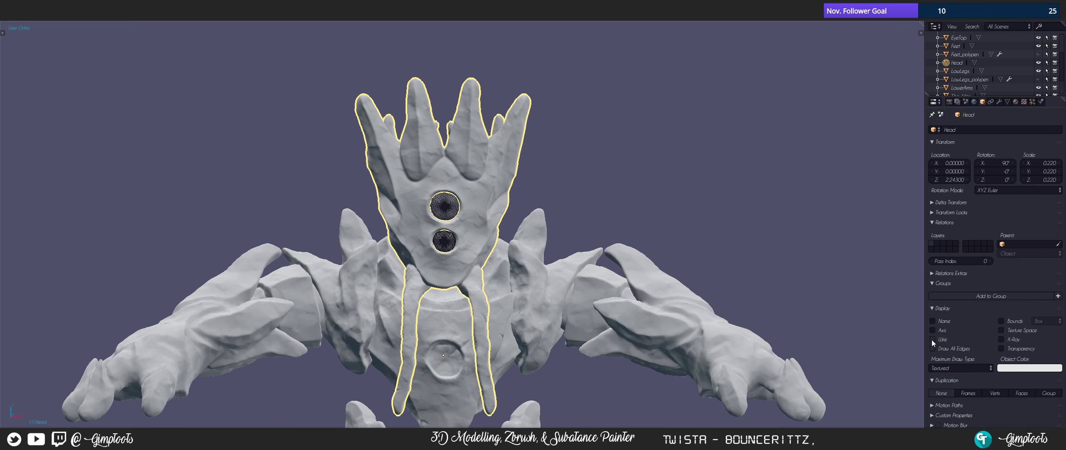
# - Turn off the Wire display option for the EyeBottom and EyeTop objects
pyautogui.keyDown('shift'); pyautogui.moveTo(421, 239); pyautogui.dragTo(548, 188, button='middle'); pyautogui.keyUp('shift')
pyautogui.scroll(3, 548, 189)
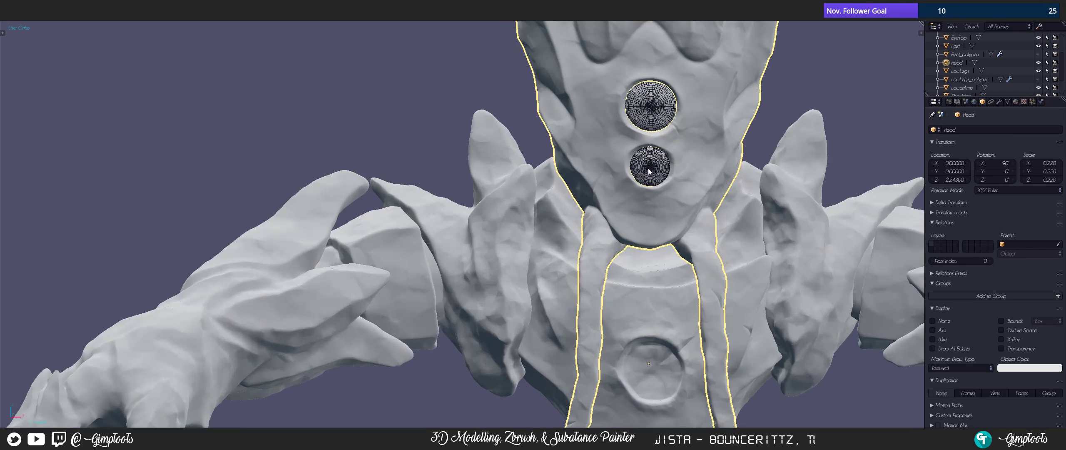
pyautogui.rightClick(648, 170)
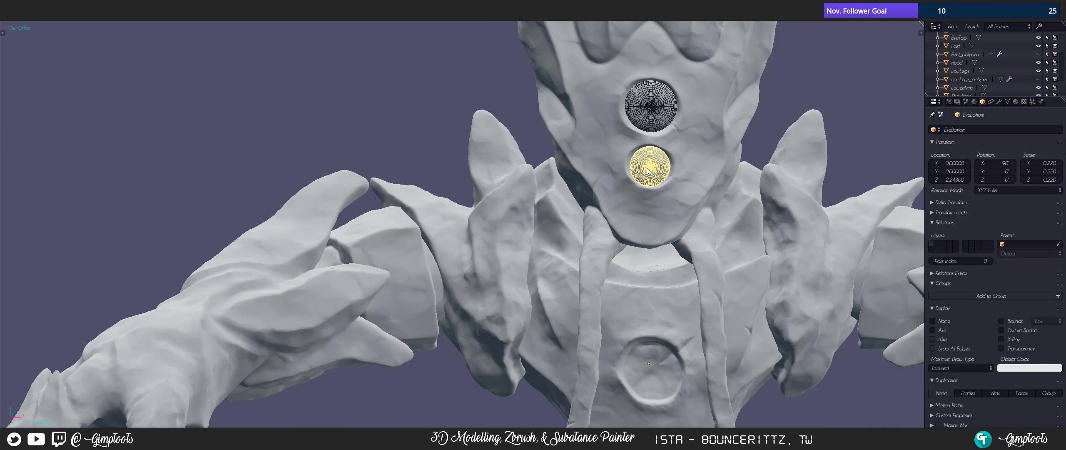
pyautogui.click(932, 340)
pyautogui.keyDown('shift'); pyautogui.moveTo(681, 221); pyautogui.dragTo(640, 301, button='middle'); pyautogui.keyUp('shift')
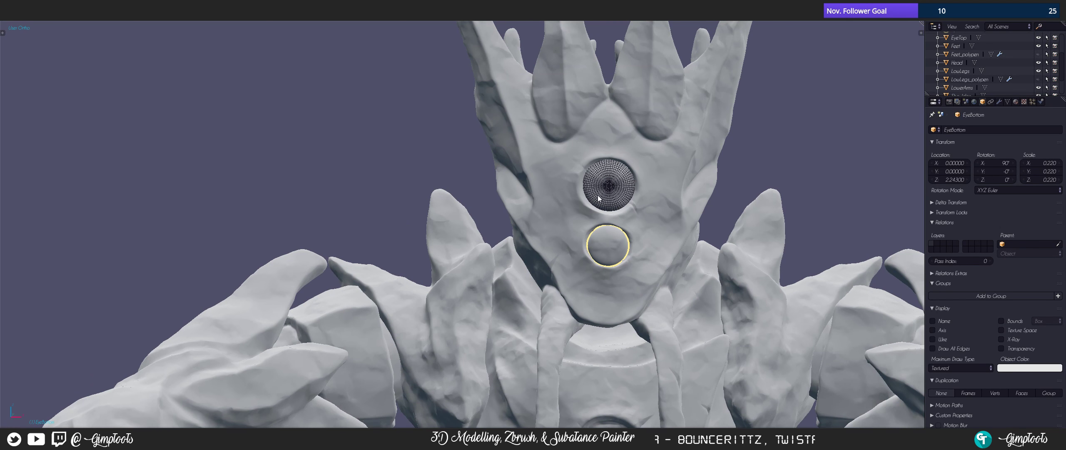
pyautogui.rightClick(598, 194)
pyautogui.click(933, 340)
pyautogui.click(933, 348)
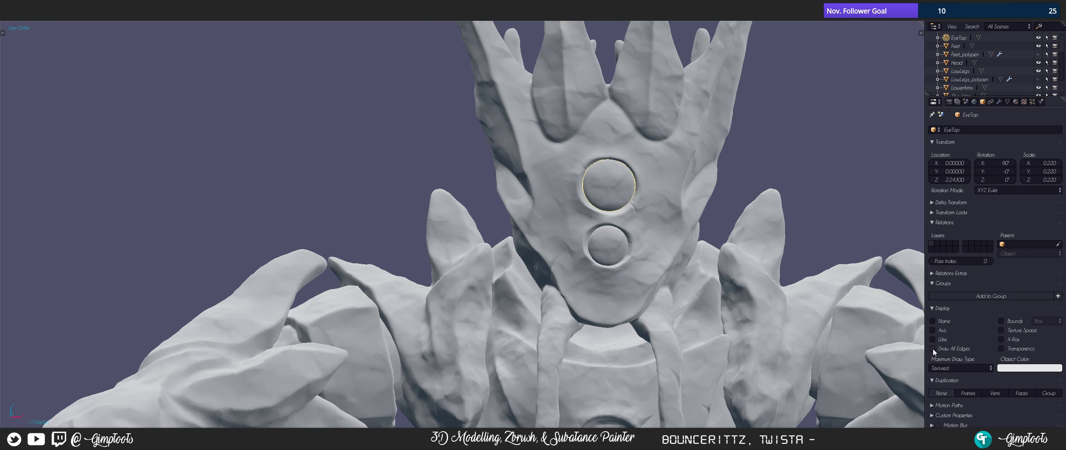
# - Reveal the hidden Feet_polypen and LowLegs_polypen retopology meshes over the character's legs and feet
pyautogui.scroll(-5, 673, 273)
pyautogui.moveTo(583, 333)
pyautogui.keyDown('shift'); pyautogui.mouseDown(button='middle')
pyautogui.moveTo(588, 267)
pyautogui.moveTo(619, 182)
pyautogui.mouseUp(button='middle'); pyautogui.keyUp('shift')
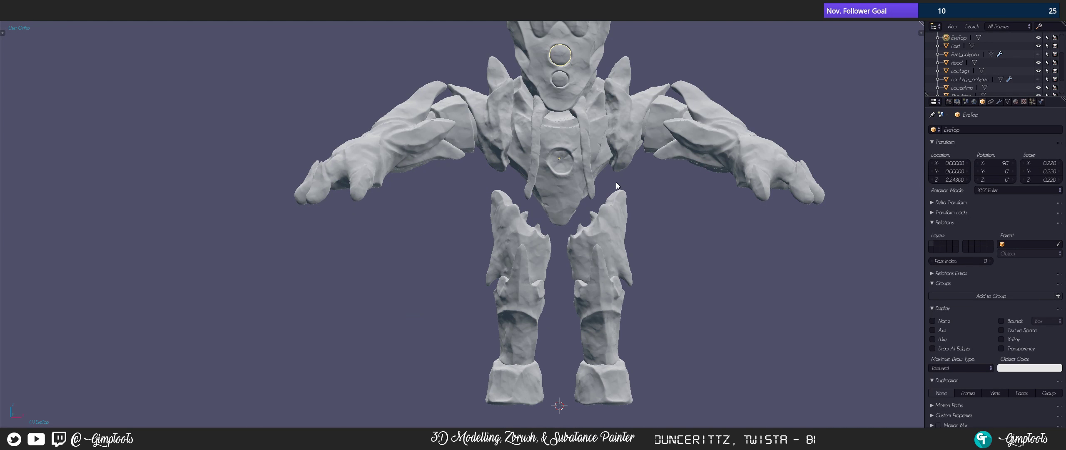
pyautogui.hotkey('alt', 'h')
pyautogui.keyDown('shift'); pyautogui.moveTo(617, 222); pyautogui.dragTo(585, 191, button='middle'); pyautogui.keyUp('shift')
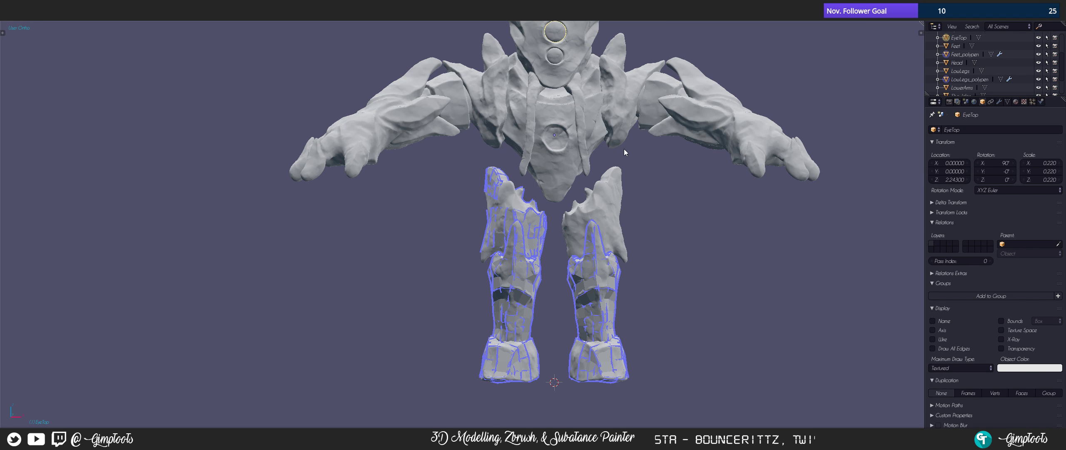
pyautogui.scroll(-2, 612, 218)
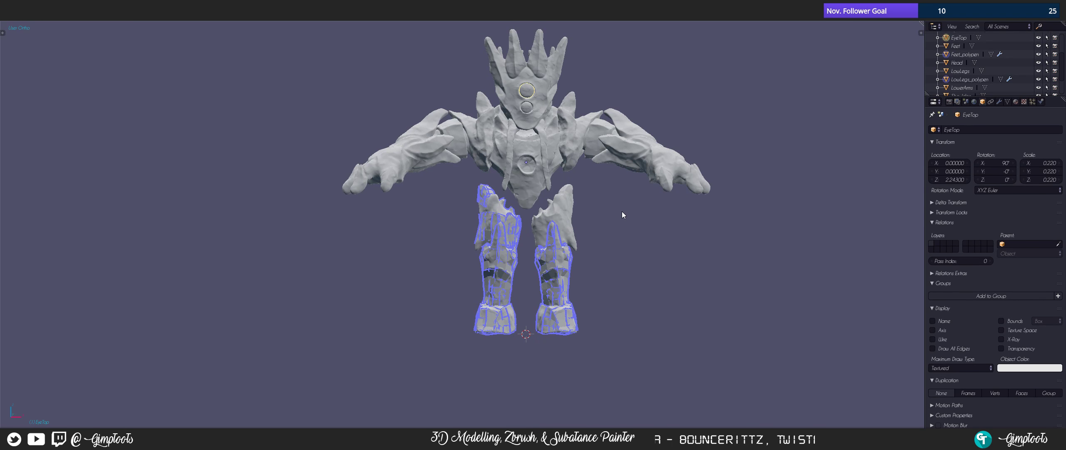
pyautogui.moveTo(617, 225); pyautogui.dragTo(524, 208, button='middle')
pyautogui.scroll(4, 524, 212)
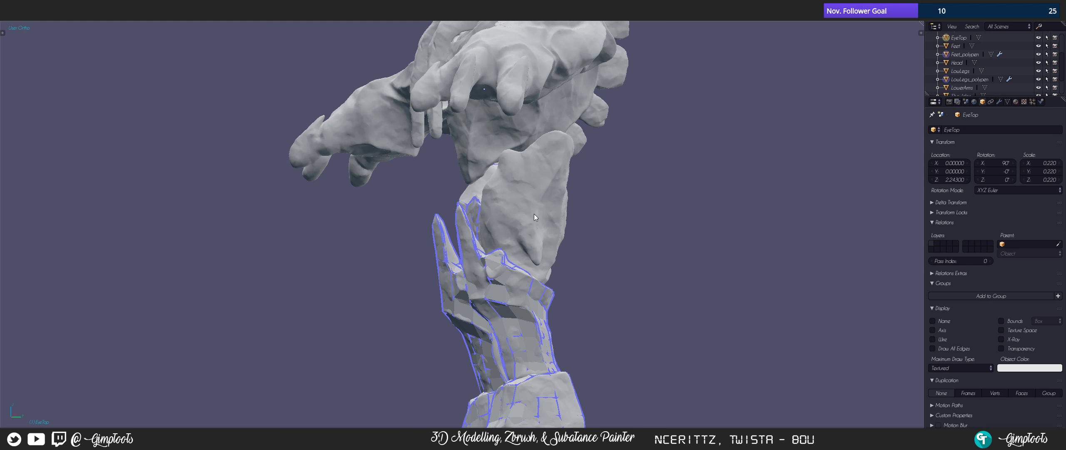
pyautogui.scroll(-3, 558, 125)
pyautogui.moveTo(563, 191); pyautogui.dragTo(469, 200, button='middle')
pyautogui.moveTo(304, 142); pyautogui.dragTo(387, 258, button='middle')
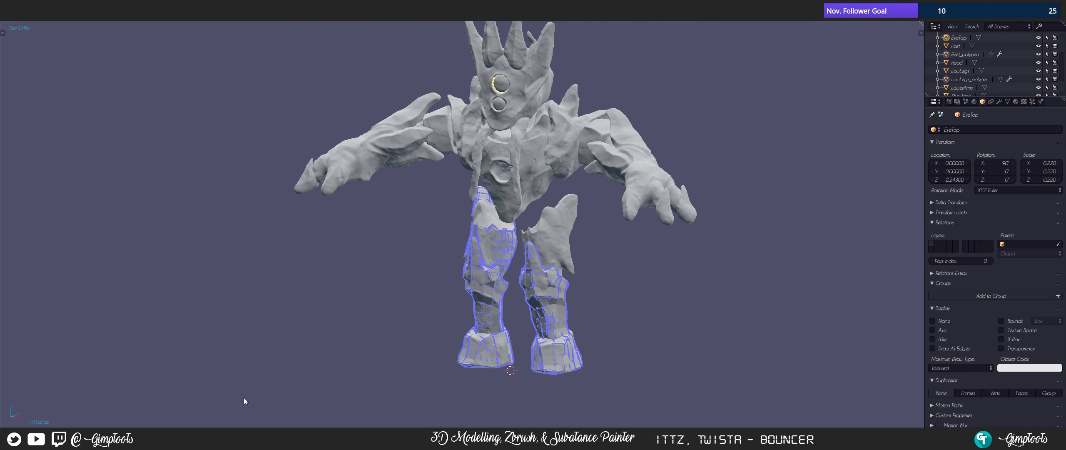
# - Show the grid floor in the 3D view and switch to an empty layer
pyautogui.click(267, 432)
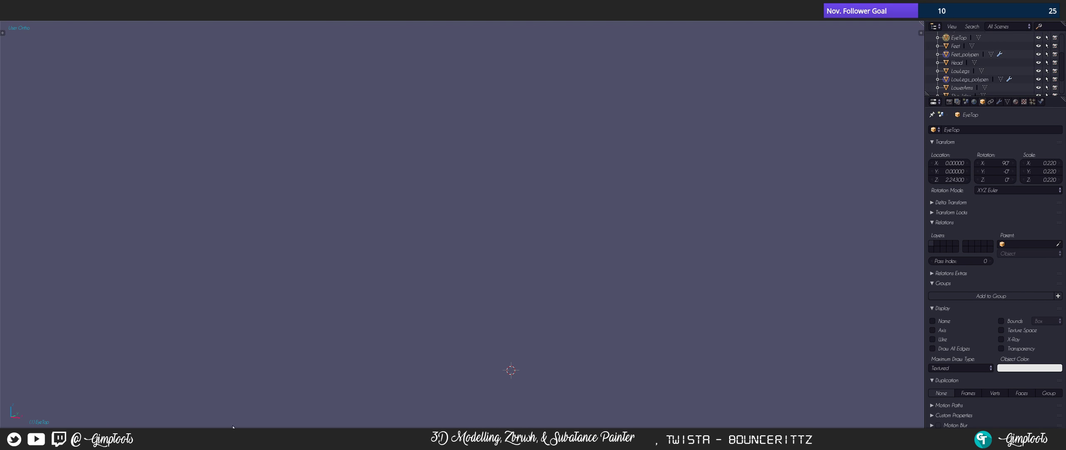
pyautogui.click(264, 433)
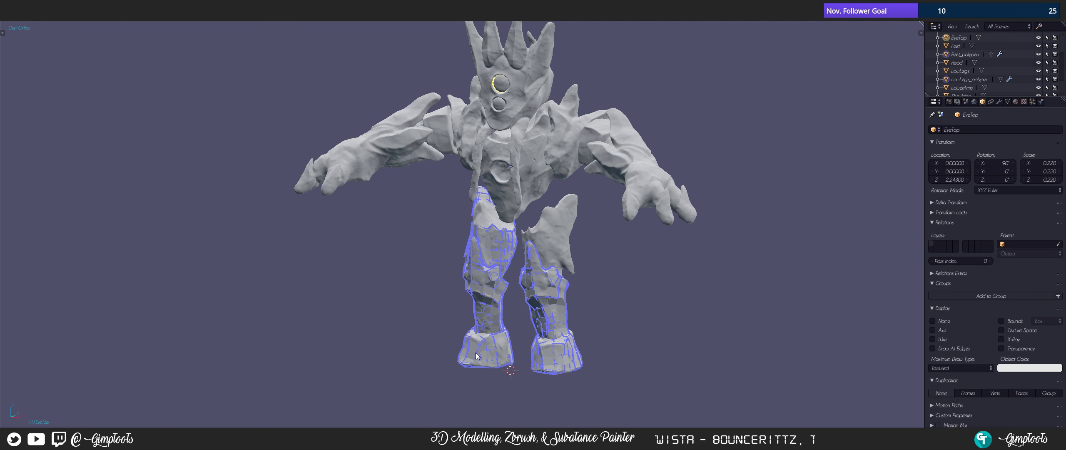
pyautogui.hotkey('shift', 'z')
pyautogui.click(411, 357)
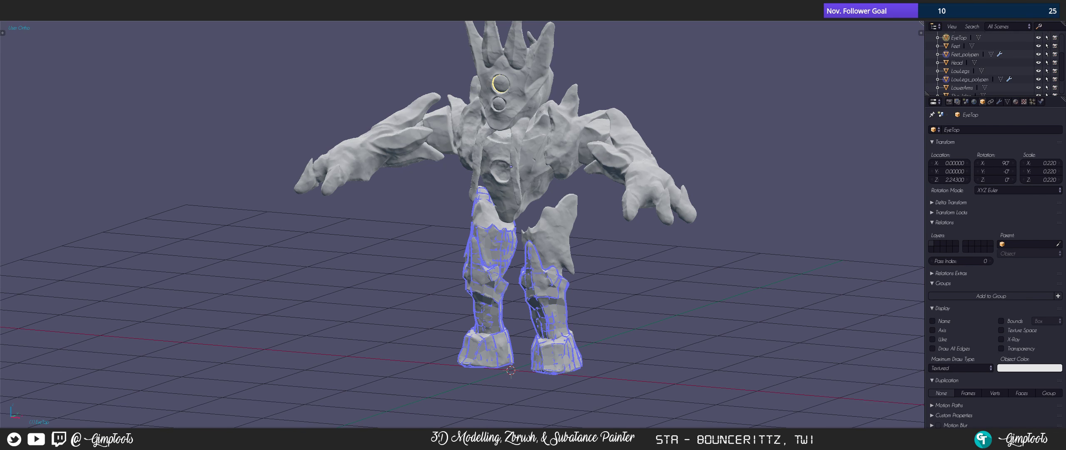
pyautogui.click(267, 433)
pyautogui.scroll(-3, 420, 273)
pyautogui.moveTo(419, 273); pyautogui.dragTo(465, 285, button='middle')
pyautogui.keyDown('shift'); pyautogui.moveTo(533, 254); pyautogui.dragTo(445, 243, button='middle'); pyautogui.keyUp('shift')
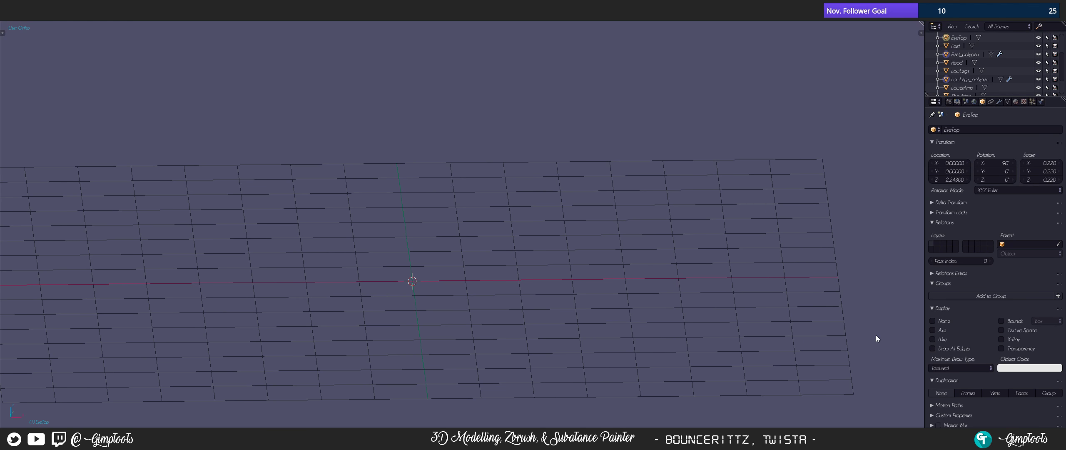
# - Add a new background image slot to the 3D view
pyautogui.press('n')
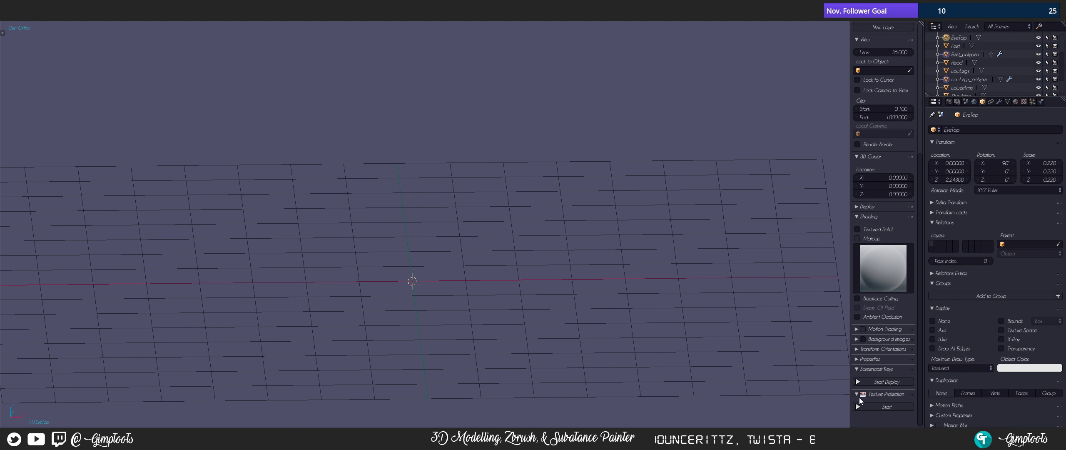
pyautogui.click(856, 339)
pyautogui.click(887, 352)
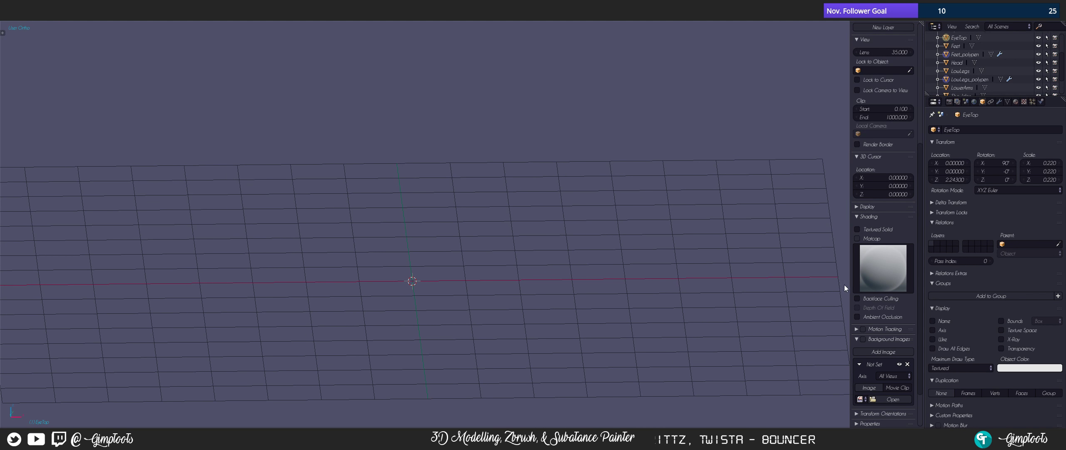
# - Browse for the background image in the Pictures\Ref\Rock Character folder on drive E
pyautogui.click(890, 399)
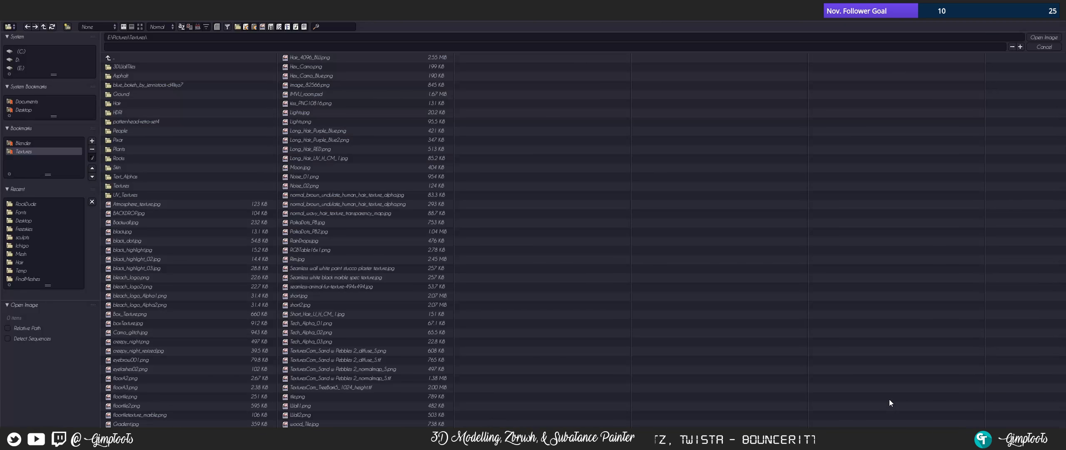
pyautogui.click(32, 203)
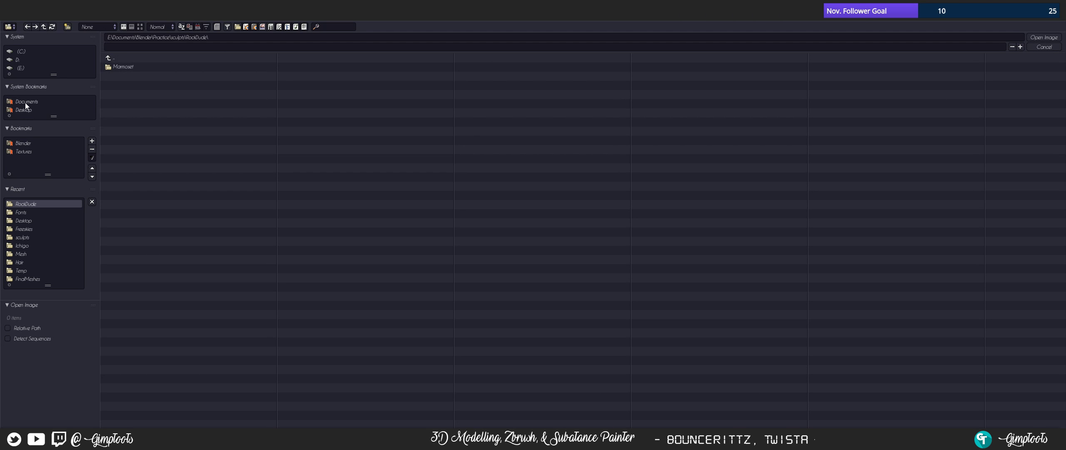
pyautogui.click(27, 67)
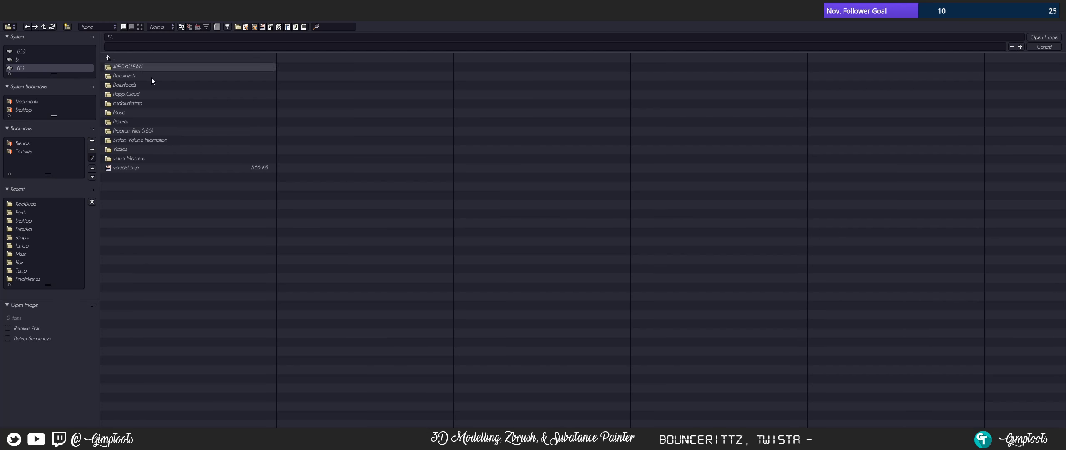
pyautogui.doubleClick(122, 121)
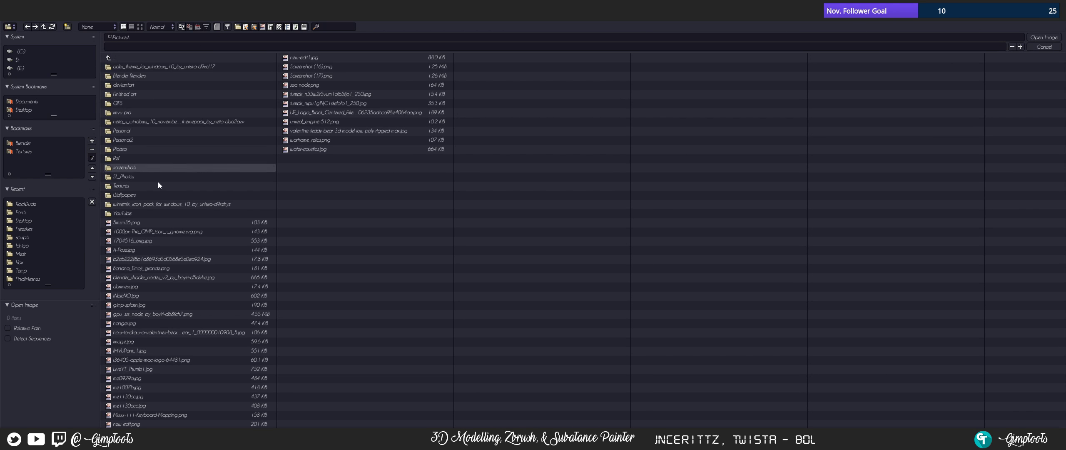
pyautogui.doubleClick(130, 158)
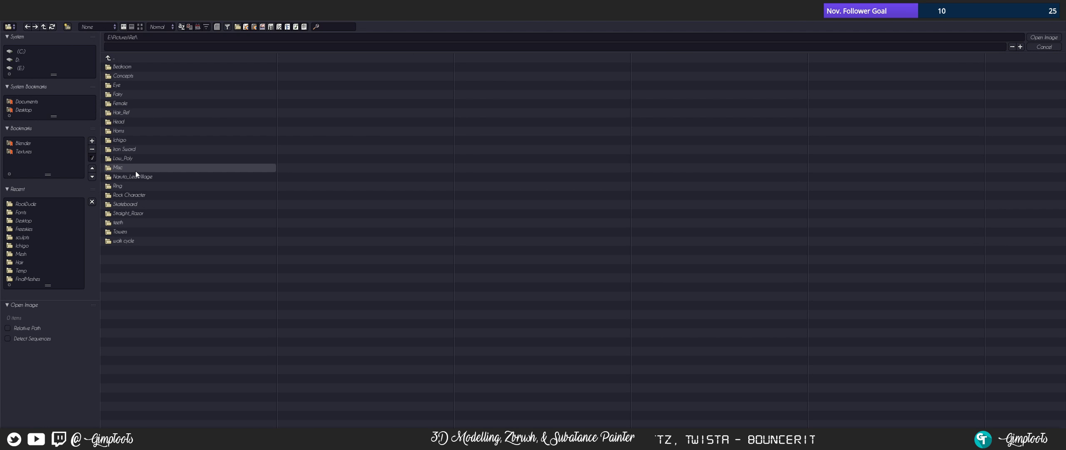
pyautogui.doubleClick(133, 194)
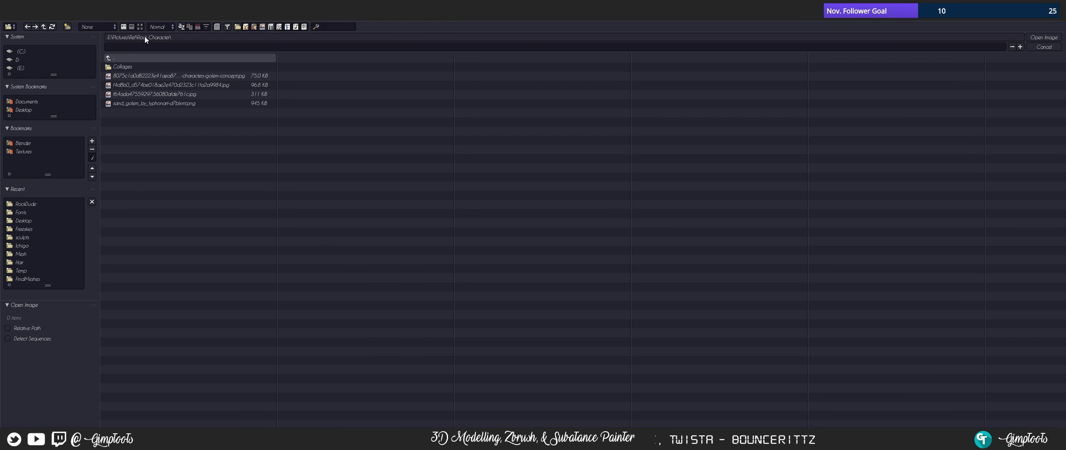
# - Show the folder's files as thumbnails and open the monster-character-golem-concept picture as the background image
pyautogui.click(141, 27)
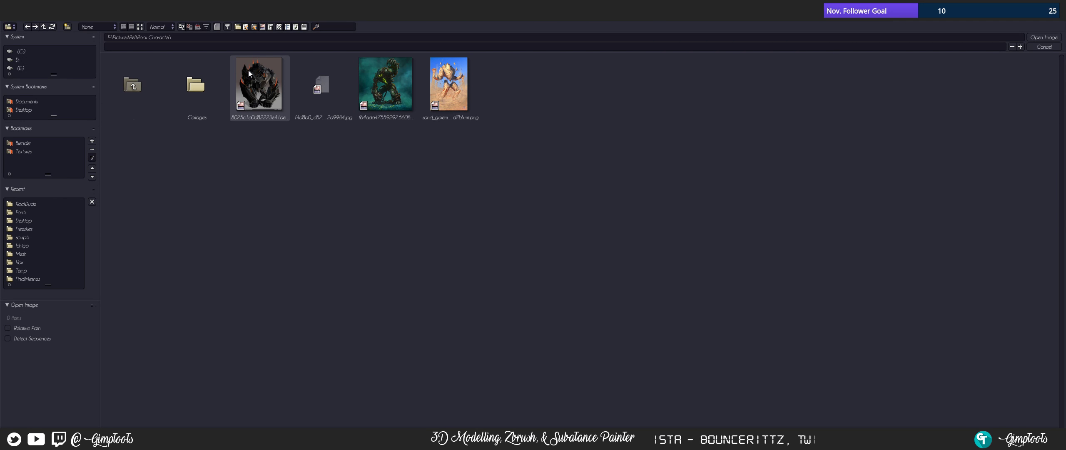
pyautogui.click(263, 73)
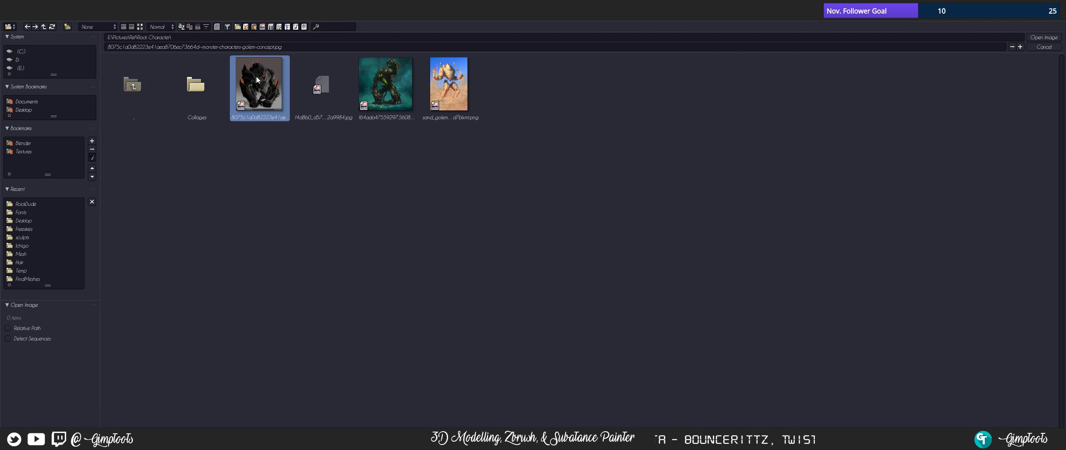
pyautogui.click(1041, 40)
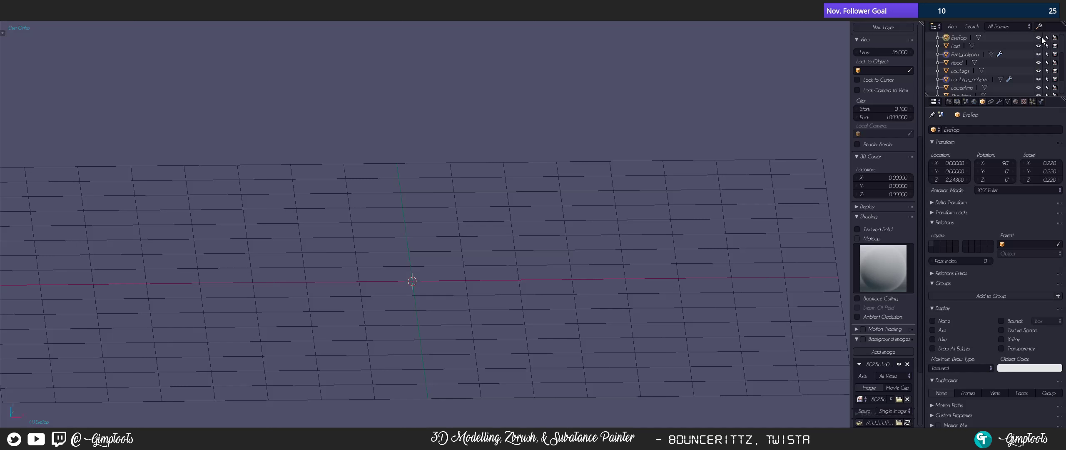
# - Switch to the orthographic front view to display the background image
pyautogui.press('KP_1')
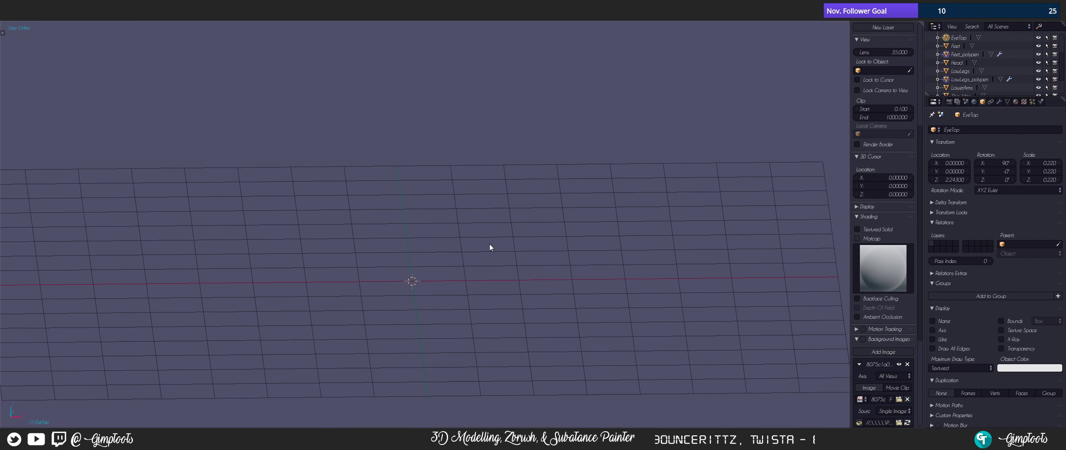
pyautogui.press('KP_5')
pyautogui.press('KP_5')
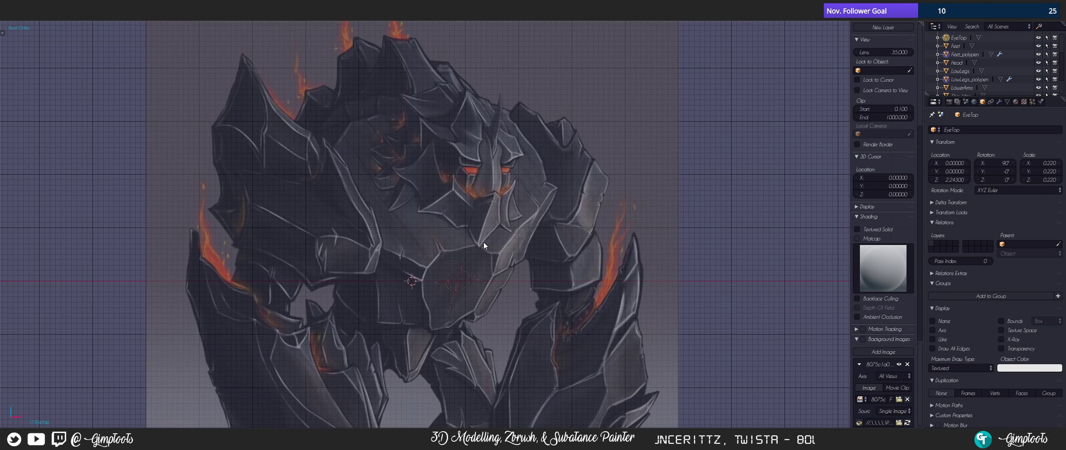
# - Examine the golem concept art up close, from the whole figure to the arms, chest and face
pyautogui.scroll(-3, 485, 242)
pyautogui.keyDown('shift'); pyautogui.moveTo(473, 283); pyautogui.dragTo(477, 249, button='middle'); pyautogui.keyUp('shift')
pyautogui.scroll(2, 473, 211)
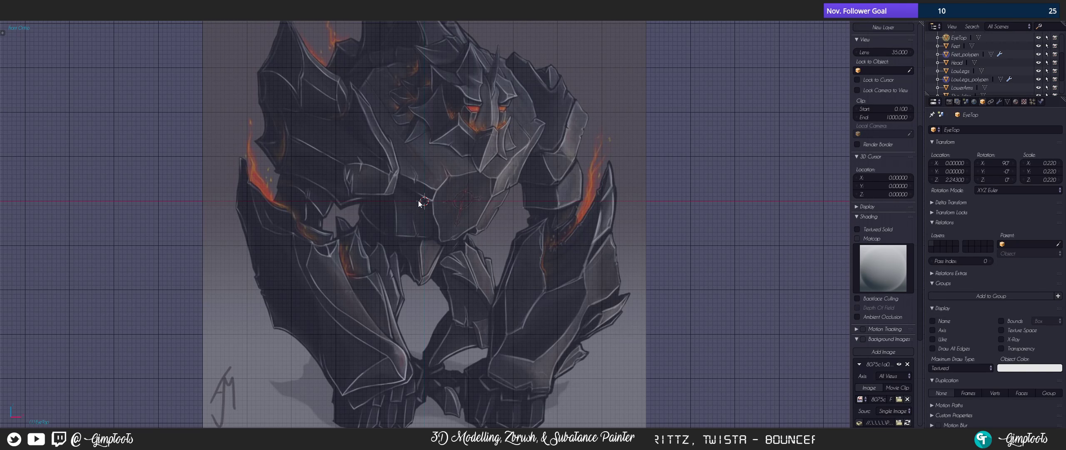
pyautogui.scroll(2, 418, 200)
pyautogui.keyDown('shift'); pyautogui.moveTo(426, 177); pyautogui.dragTo(433, 208, button='middle'); pyautogui.keyUp('shift')
pyautogui.scroll(2, 432, 215)
pyautogui.keyDown('shift'); pyautogui.moveTo(418, 171); pyautogui.dragTo(422, 221, button='middle'); pyautogui.keyUp('shift')
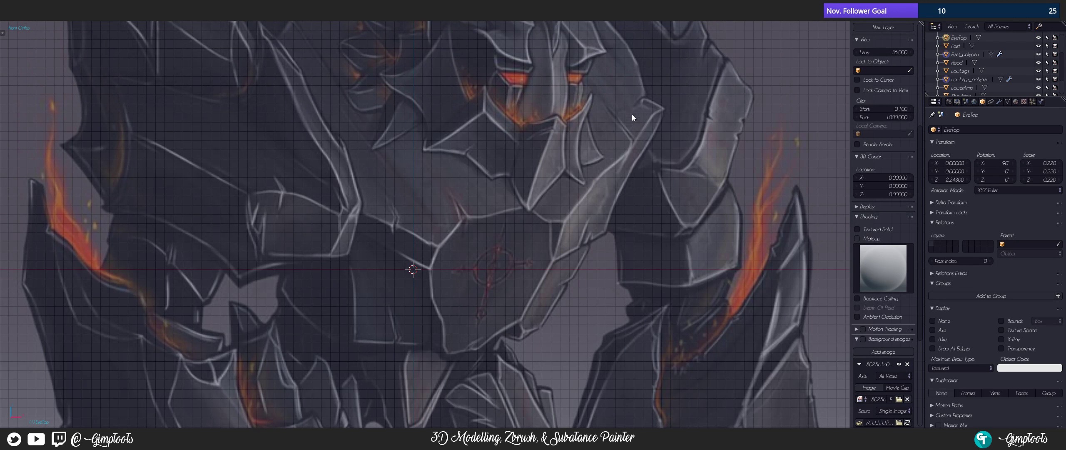
pyautogui.keyDown('shift'); pyautogui.moveTo(631, 114); pyautogui.dragTo(602, 203, button='middle'); pyautogui.keyUp('shift')
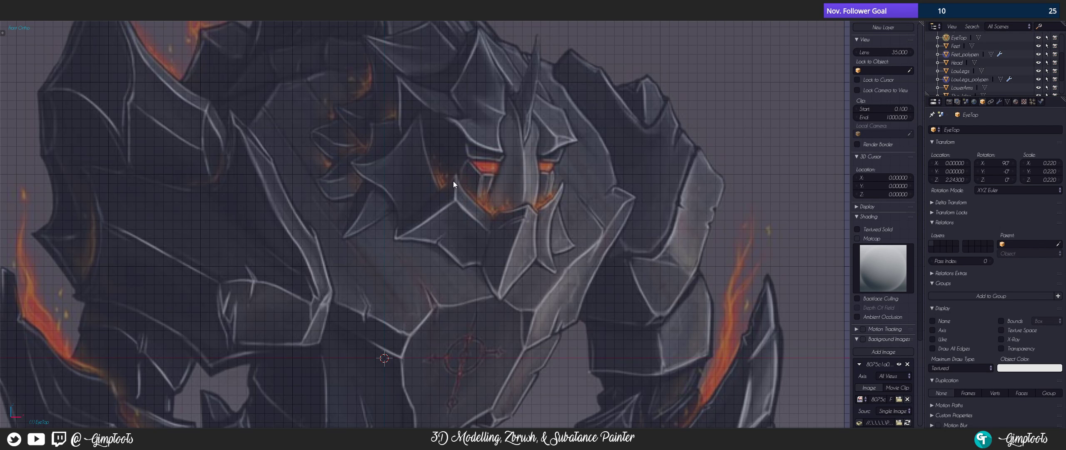
# - Examine the golem concept art's chest and waist plates up close in the front view
pyautogui.scroll(-3, 458, 260)
pyautogui.keyDown('shift'); pyautogui.moveTo(459, 259); pyautogui.dragTo(436, 208, button='middle'); pyautogui.keyUp('shift')
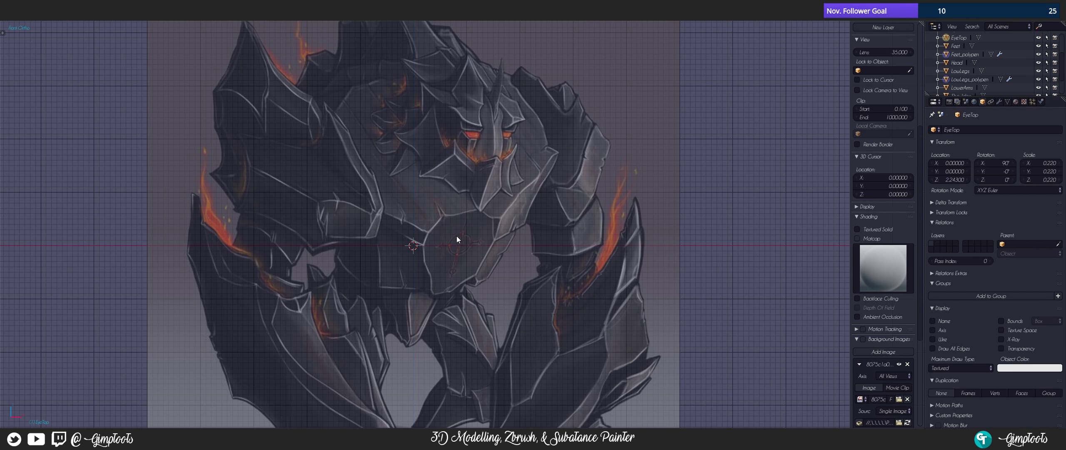
pyautogui.scroll(4, 459, 236)
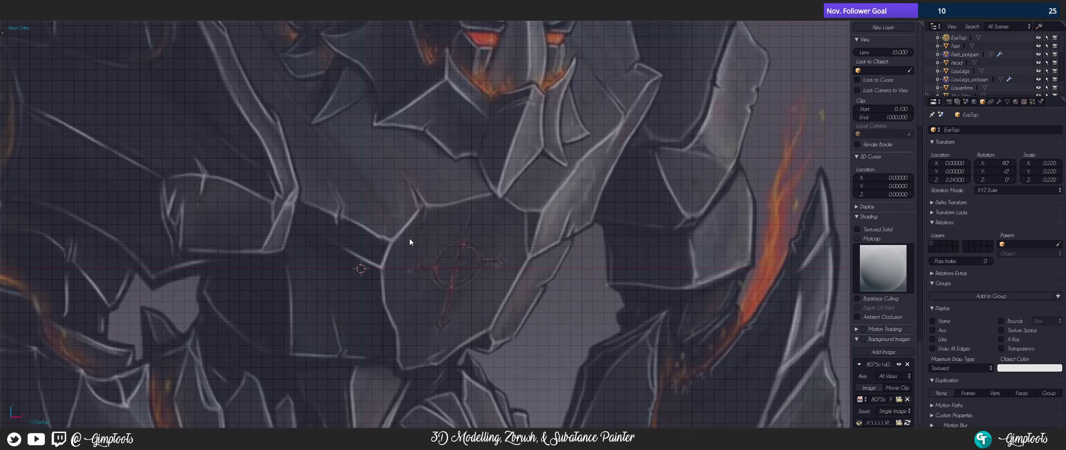
pyautogui.keyDown('shift'); pyautogui.moveTo(404, 254); pyautogui.dragTo(416, 254, button='middle'); pyautogui.keyUp('shift')
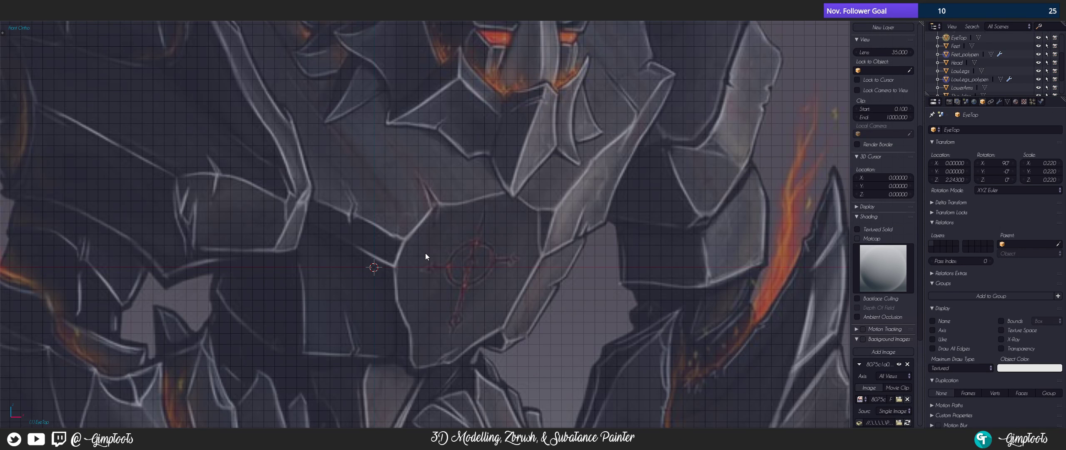
pyautogui.moveTo(425, 253); pyautogui.dragTo(457, 239, button='middle')
pyautogui.press('KP_1')
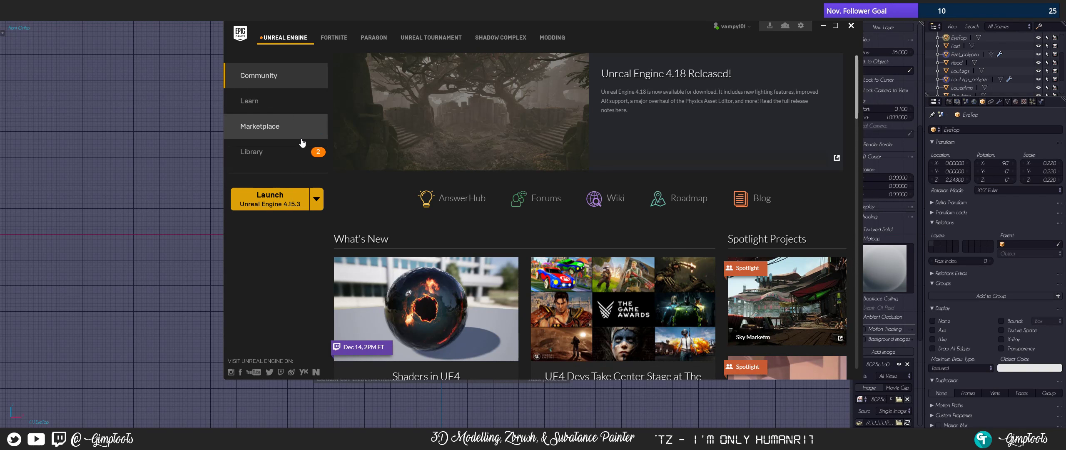
# - Open the Bedroom_Tut project from the Epic Games Launcher's project library
pyautogui.click(312, 154)
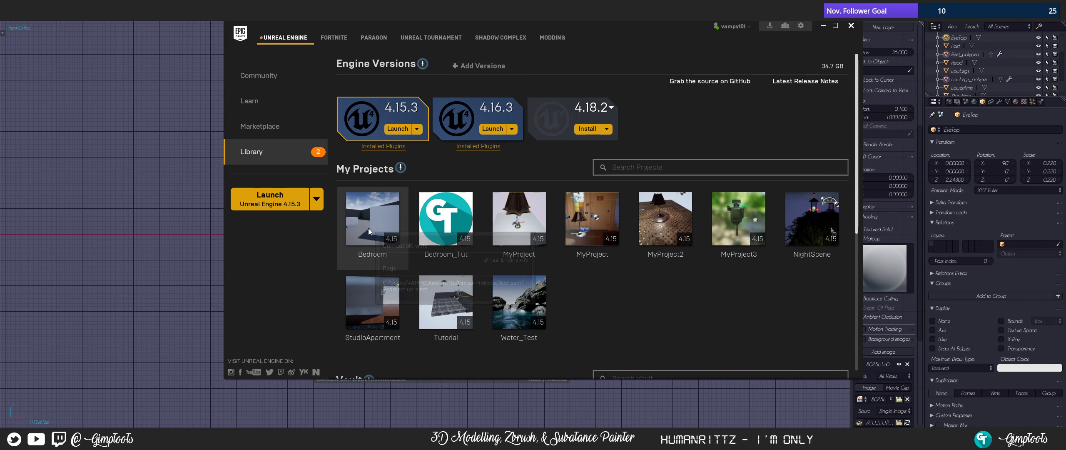
pyautogui.click(444, 227)
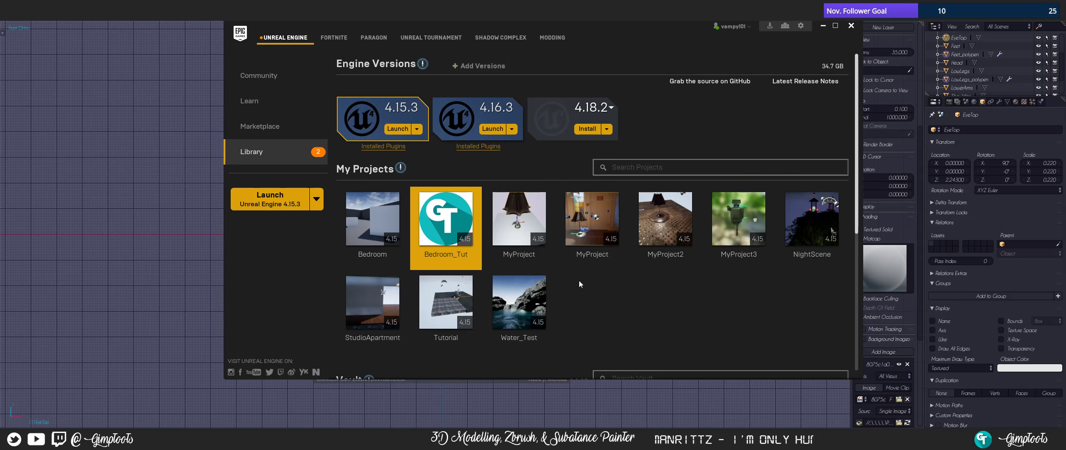
pyautogui.doubleClick(444, 235)
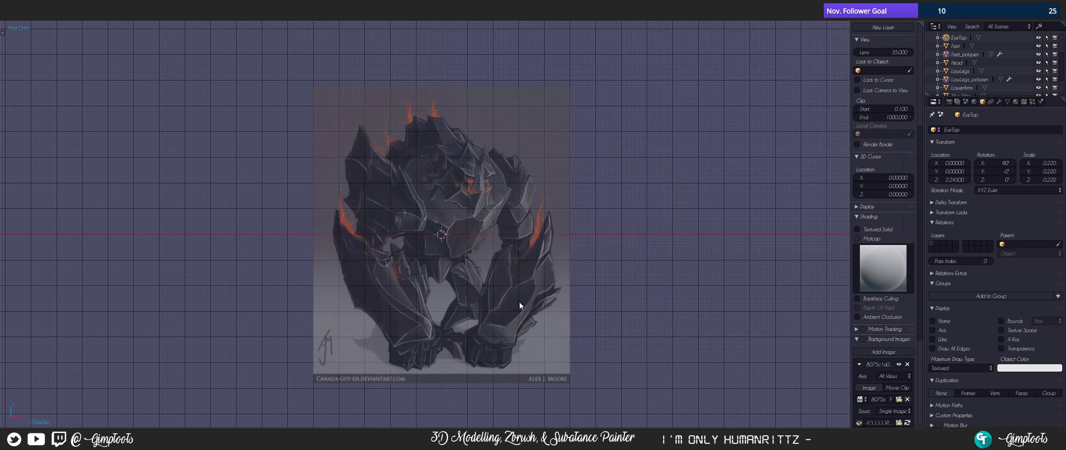
# - Remove the golem background image and show the layer holding the rocky character
pyautogui.moveTo(455, 227); pyautogui.dragTo(513, 248, button='middle')
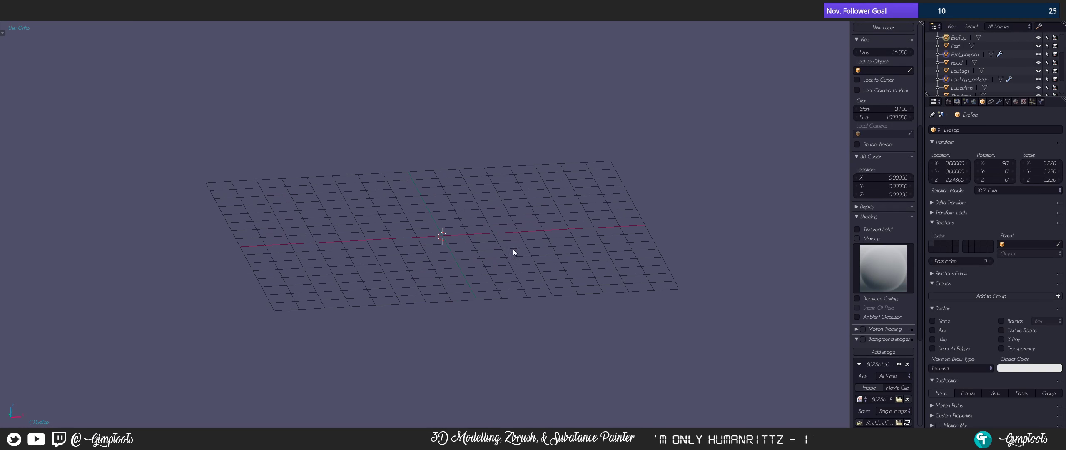
pyautogui.click(907, 364)
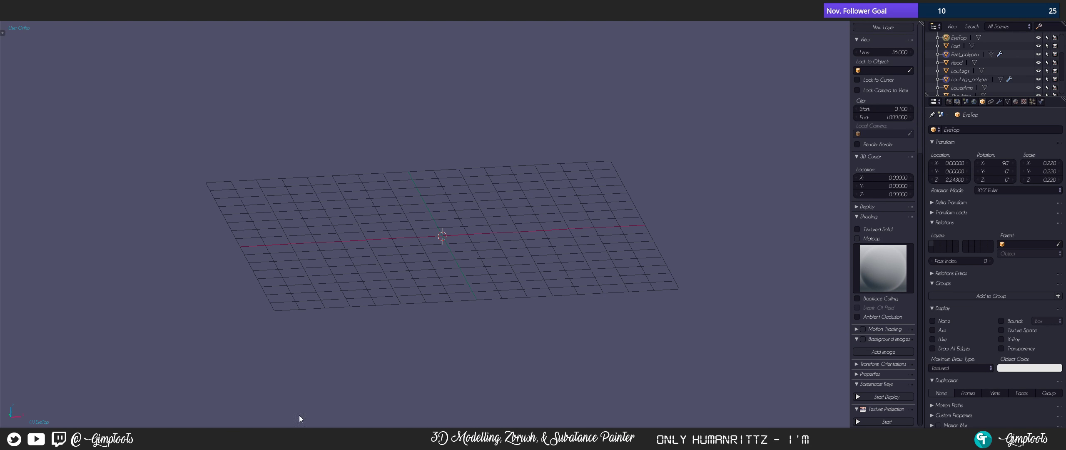
pyautogui.press('1')
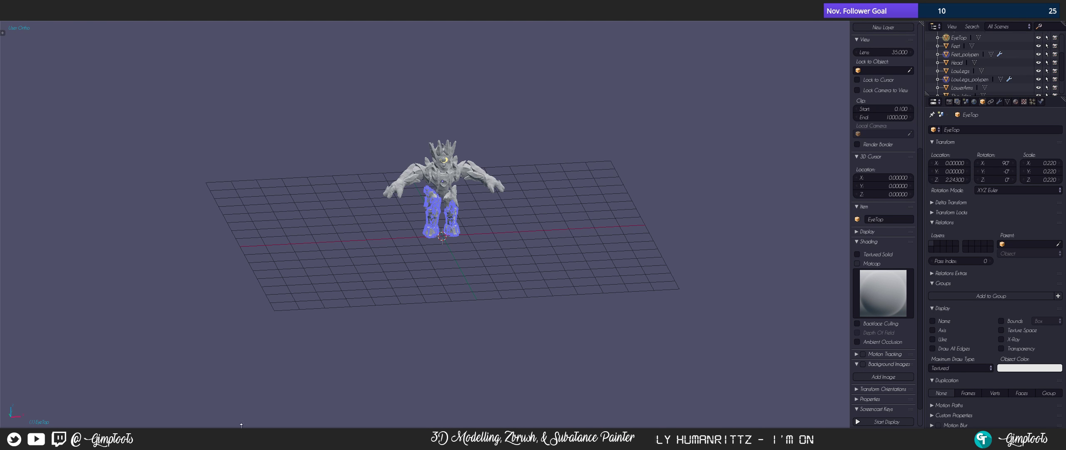
# - Hide the rocky character's chest, head and arm parts
pyautogui.scroll(11, 461, 224)
pyautogui.keyDown('shift'); pyautogui.moveTo(461, 204); pyautogui.dragTo(486, 321, button='middle'); pyautogui.keyUp('shift')
pyautogui.moveTo(503, 251)
pyautogui.keyDown('shift'); pyautogui.mouseDown(button='middle')
pyautogui.moveTo(507, 349)
pyautogui.moveTo(510, 239)
pyautogui.mouseUp(button='middle'); pyautogui.keyUp('shift')
pyautogui.keyDown('shift'); pyautogui.moveTo(484, 199); pyautogui.dragTo(495, 285, button='middle'); pyautogui.keyUp('shift')
pyautogui.rightClick(419, 182)
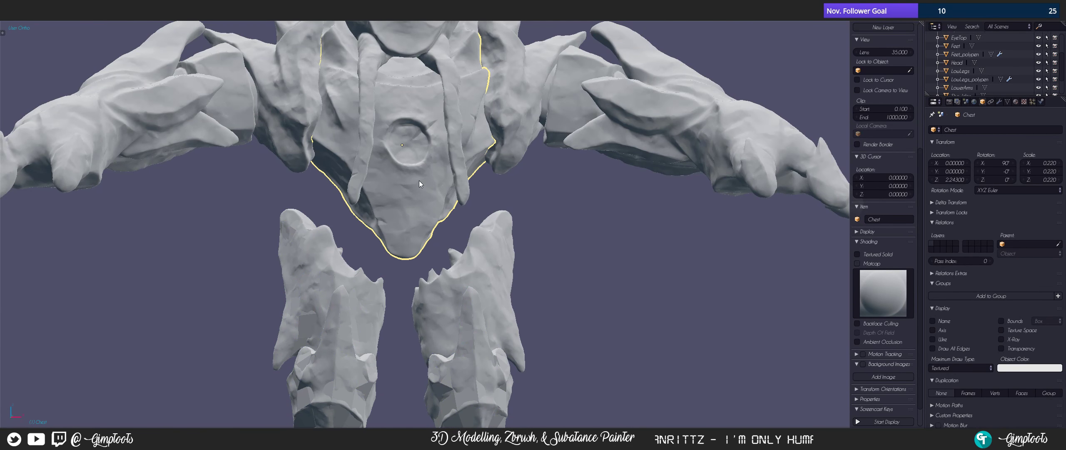
pyautogui.press('h')
pyautogui.rightClick(375, 160)
pyautogui.press('h')
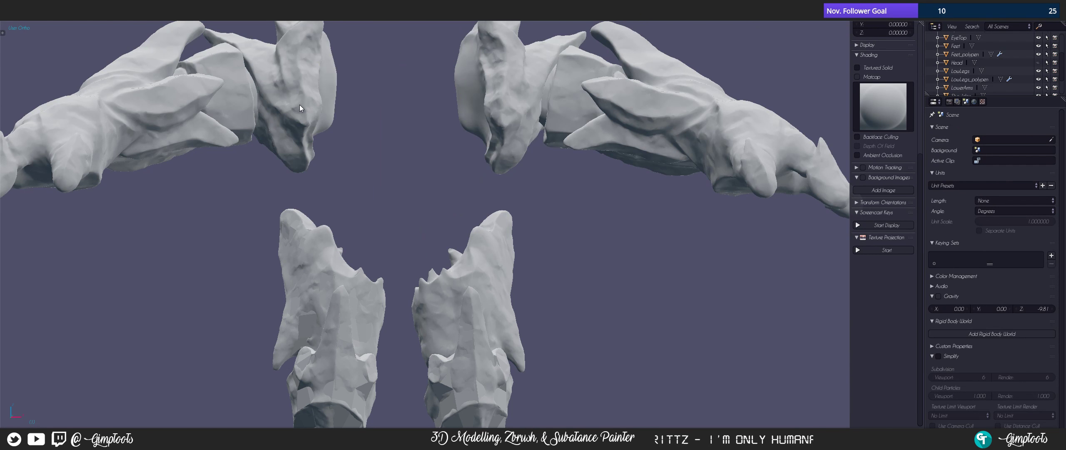
pyautogui.rightClick(209, 108)
pyautogui.press('h')
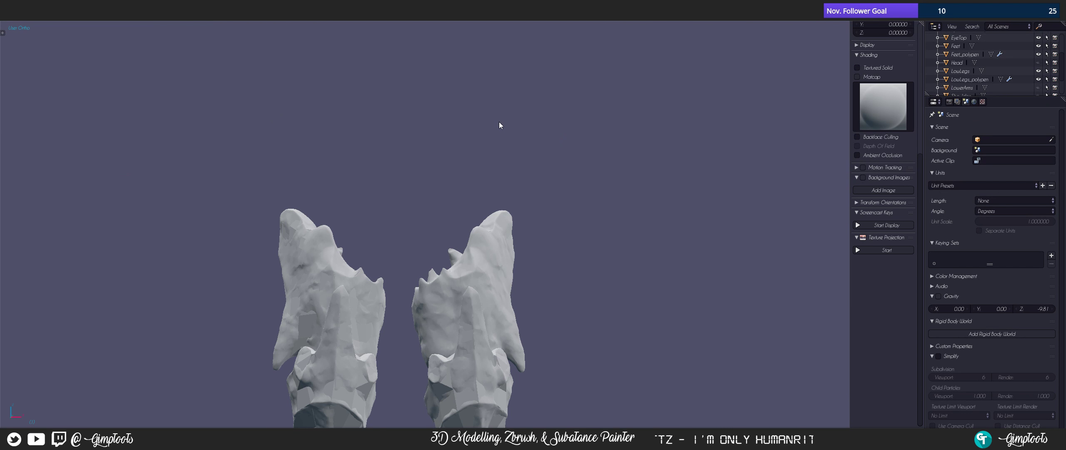
# - Hide the two eye spheres above the legs
pyautogui.keyDown('shift'); pyautogui.moveTo(485, 131); pyautogui.dragTo(454, 271, button='middle'); pyautogui.keyUp('shift')
pyautogui.rightClick(380, 100)
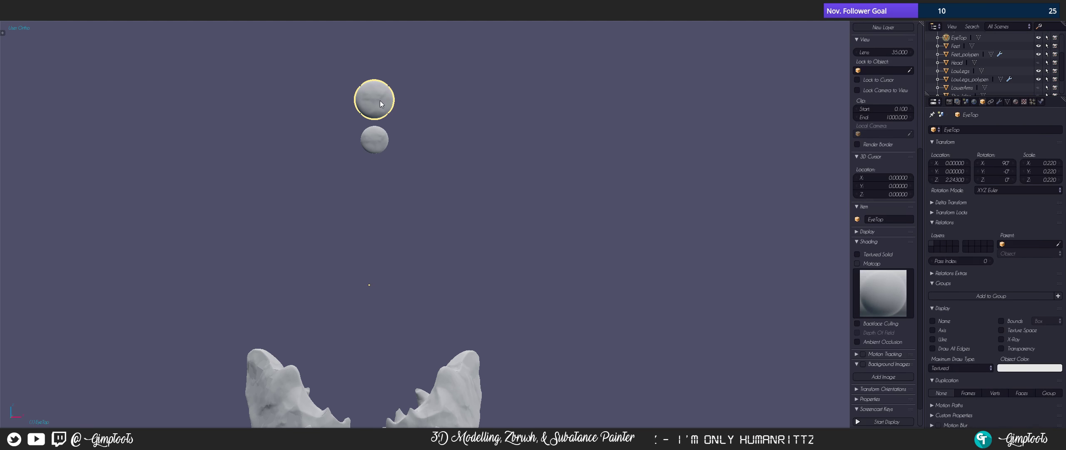
pyautogui.press('h')
pyautogui.rightClick(374, 139)
pyautogui.press('h')
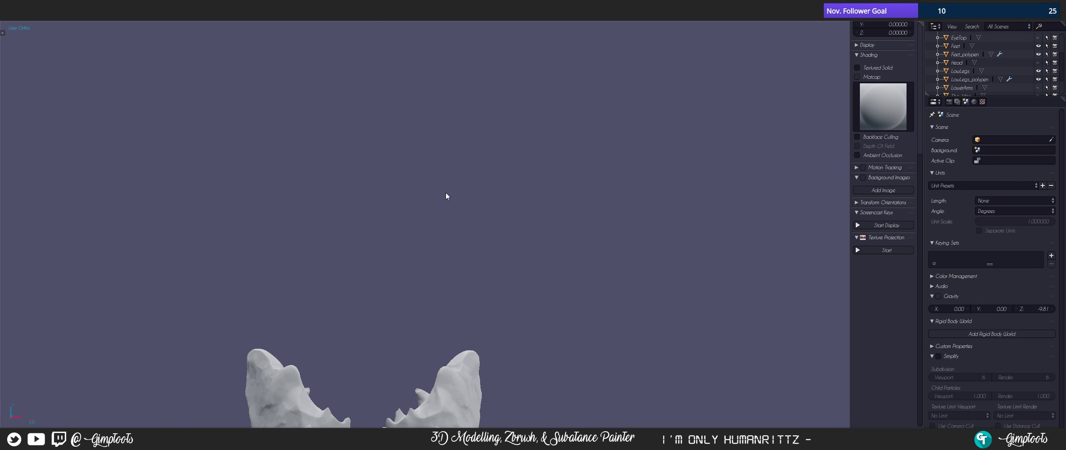
# - Hide the sculpted feet and the feet's retopology mesh
pyautogui.keyDown('shift'); pyautogui.moveTo(443, 230); pyautogui.dragTo(449, 93, button='middle'); pyautogui.keyUp('shift')
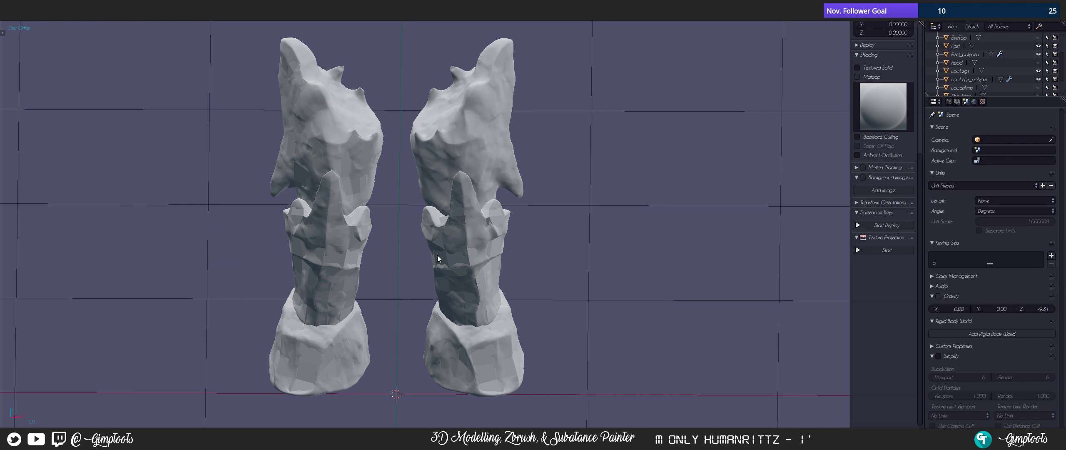
pyautogui.rightClick(464, 347)
pyautogui.press('h')
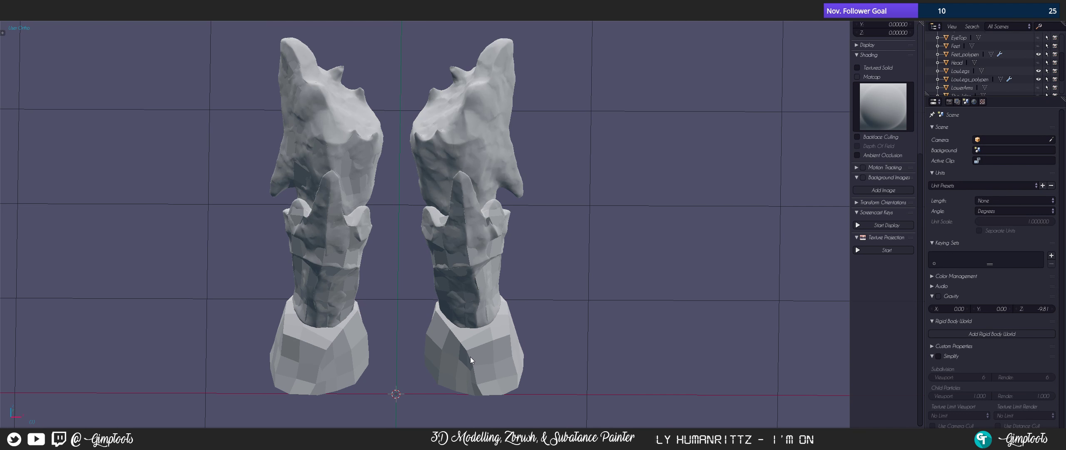
pyautogui.rightClick(471, 356)
pyautogui.press('h')
pyautogui.rightClick(474, 311)
pyautogui.rightClick(484, 119)
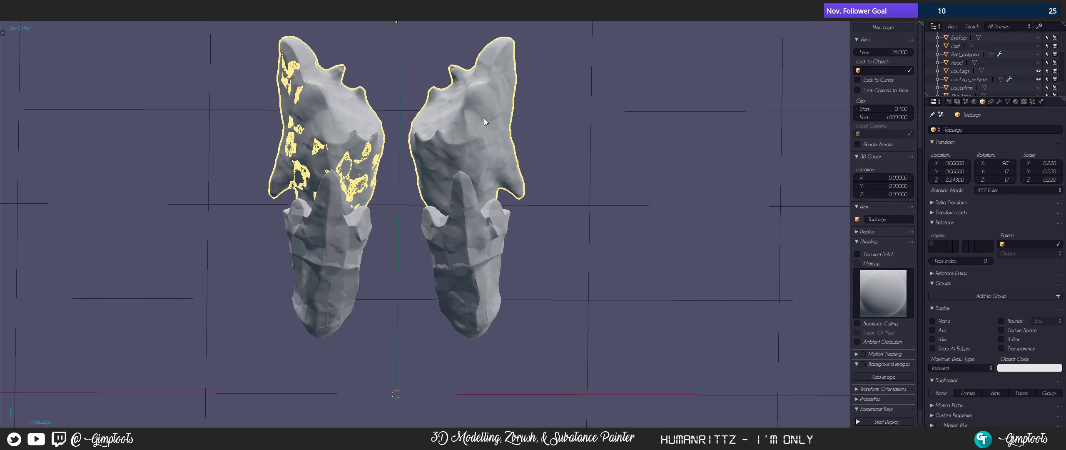
pyautogui.press('h')
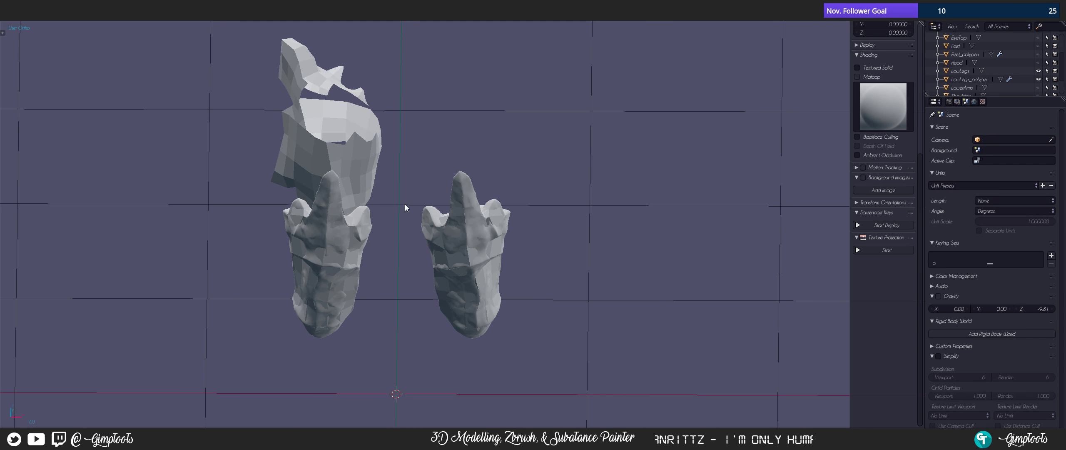
pyautogui.hotkey('ctrl', 'z')
# - Hide the sculpted lower legs and the lower legs' retopology mesh
pyautogui.rightClick(345, 222)
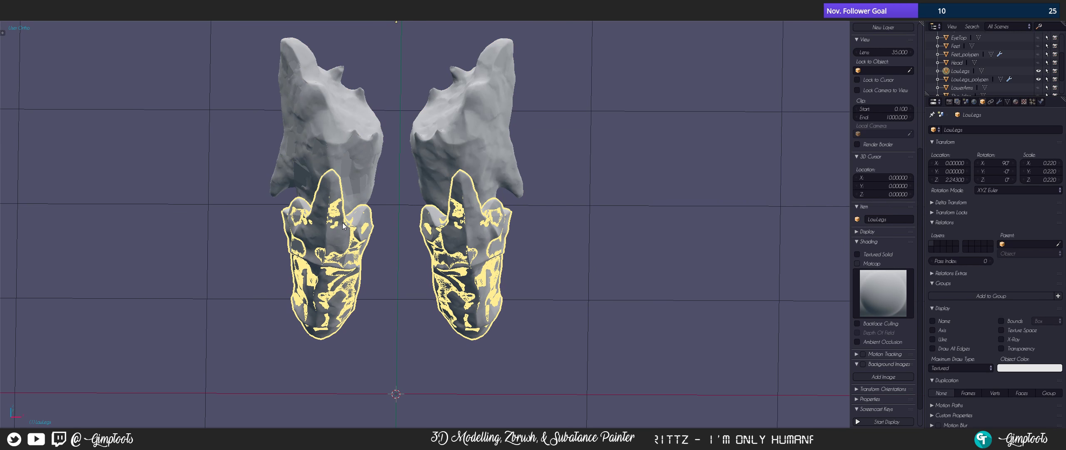
pyautogui.press('h')
pyautogui.rightClick(320, 251)
pyautogui.press('h')
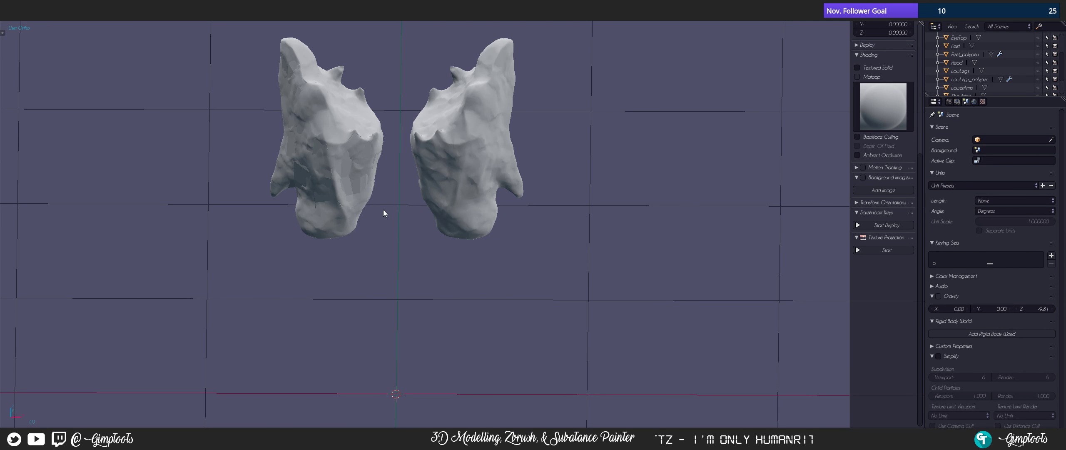
# - Select the upper legs' retopology mesh, TopLegs_polypen, and bring it into close view
pyautogui.moveTo(375, 214)
pyautogui.keyDown('shift'); pyautogui.mouseDown(button='middle')
pyautogui.moveTo(384, 273)
pyautogui.moveTo(453, 229)
pyautogui.mouseUp(button='middle'); pyautogui.keyUp('shift')
pyautogui.scroll(2, 378, 270)
pyautogui.scroll(1, 453, 229)
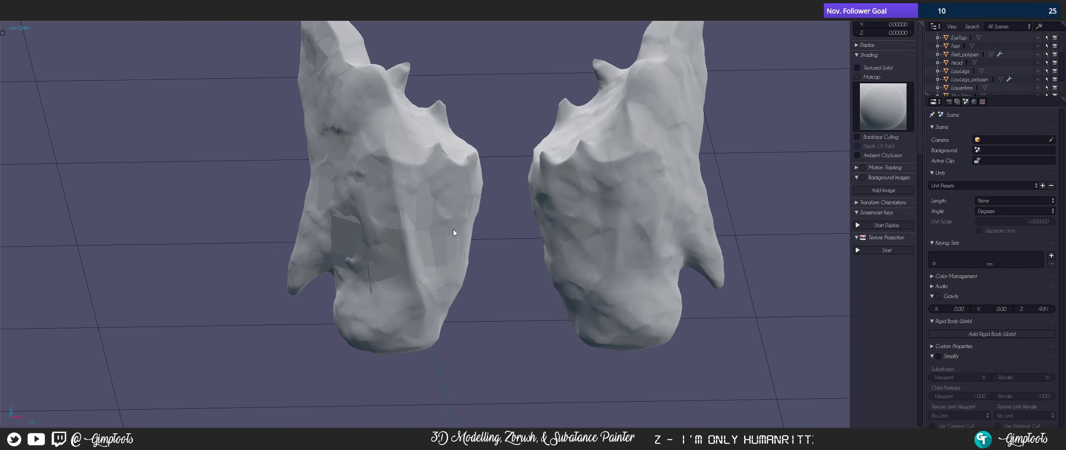
pyautogui.rightClick(360, 244)
pyautogui.moveTo(415, 274)
pyautogui.keyDown('shift'); pyautogui.mouseDown(button='middle')
pyautogui.moveTo(419, 239)
pyautogui.moveTo(443, 222)
pyautogui.moveTo(376, 213)
pyautogui.moveTo(349, 190)
pyautogui.moveTo(462, 187)
pyautogui.moveTo(447, 209)
pyautogui.moveTo(343, 212)
pyautogui.moveTo(444, 208)
pyautogui.moveTo(370, 213)
pyautogui.mouseUp(button='middle'); pyautogui.keyUp('shift')
pyautogui.rightClick(376, 213)
pyautogui.scroll(4, 344, 212)
pyautogui.keyDown('shift'); pyautogui.moveTo(370, 213); pyautogui.dragTo(538, 215, button='middle'); pyautogui.keyUp('shift')
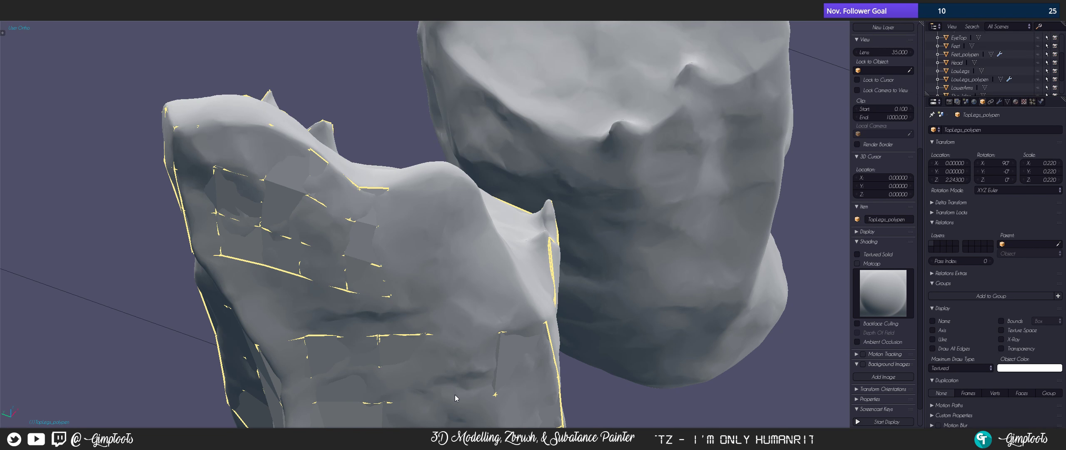
# - Minimize the Epic Games Launcher and switch to the Unreal Editor with the Studio_Apartment_Day level
pyautogui.hotkey('alt', 'Tab')
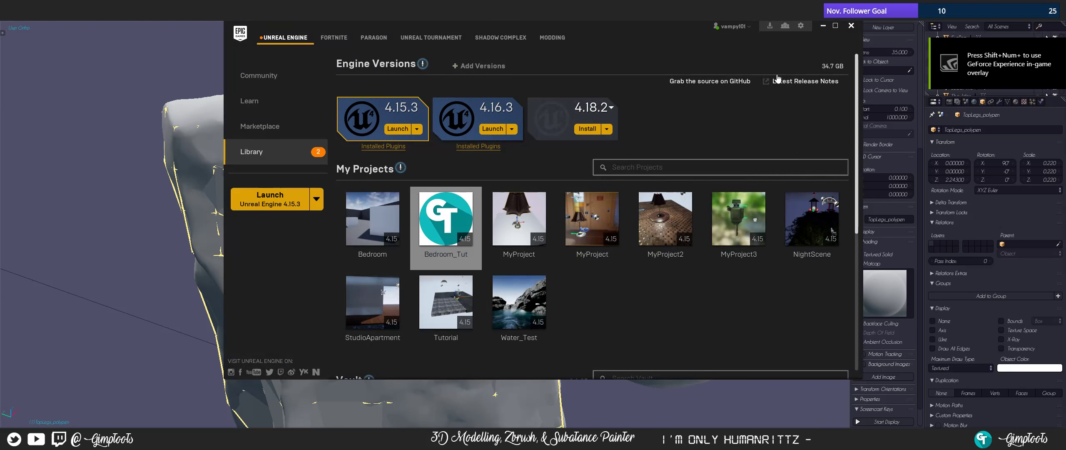
pyautogui.click(823, 25)
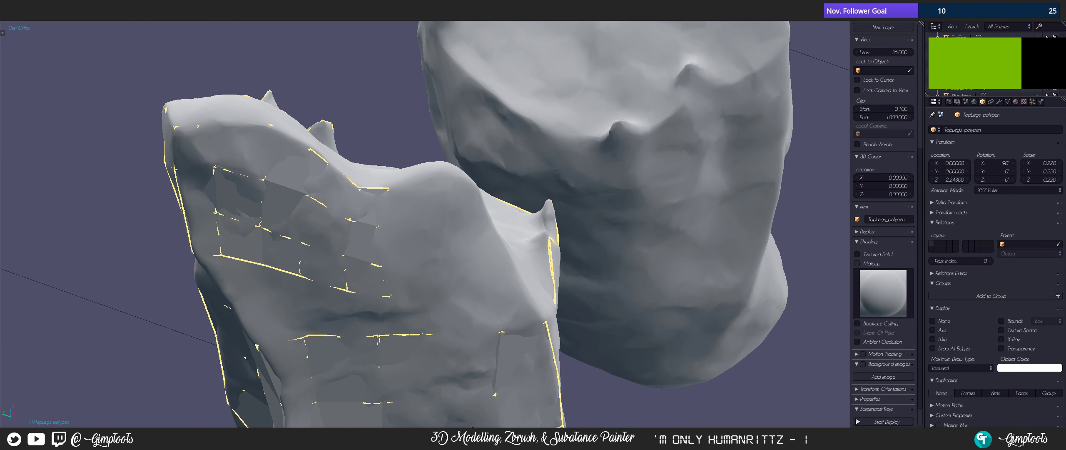
pyautogui.hotkey('alt', 'Tab')
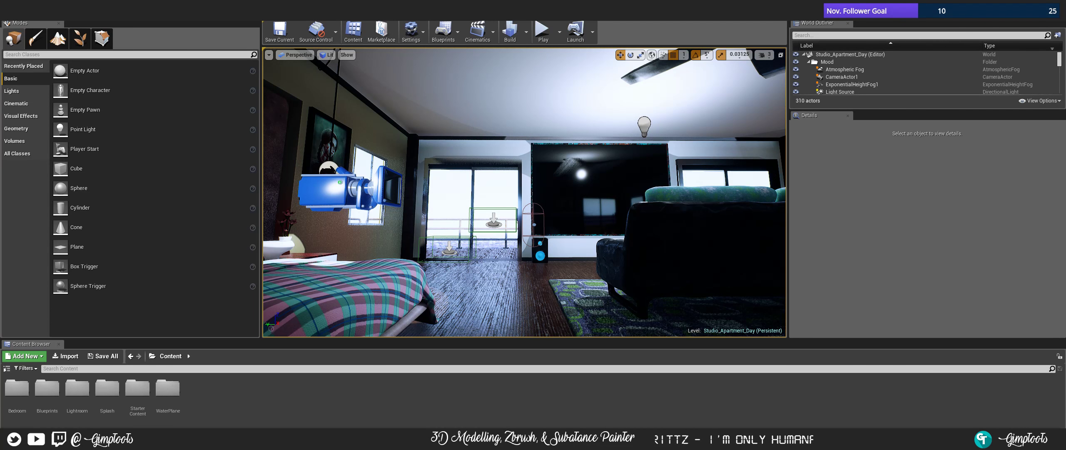
# - Look around the studio apartment by flying through the room in the level view
pyautogui.press('w')
pyautogui.moveTo(617, 233)
pyautogui.mouseDown(button='right')
pyautogui.moveTo(604, 245)
pyautogui.moveTo(658, 223)
pyautogui.moveTo(654, 254)
pyautogui.moveTo(635, 271)
pyautogui.moveTo(744, 240)
pyautogui.moveTo(810, 242)
pyautogui.moveTo(822, 262)
pyautogui.moveTo(650, 253)
pyautogui.moveTo(581, 236)
pyautogui.mouseUp(button='right')
pyautogui.press('w')
pyautogui.press('s')
pyautogui.press('w')
pyautogui.press('w')
pyautogui.press('s')
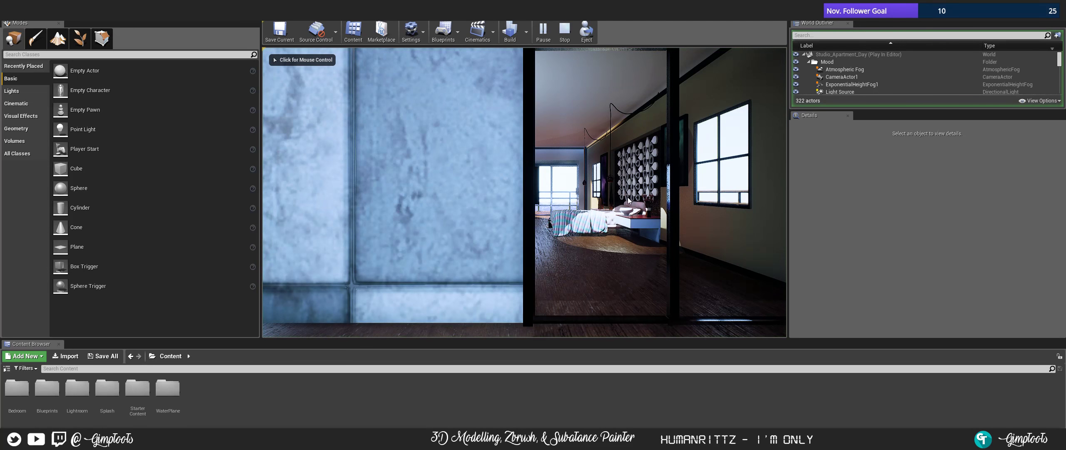
# - Take control of the running apartment preview, view the bedroom full screen, and restore the normal editor layout
pyautogui.click(606, 196)
pyautogui.press('F11')
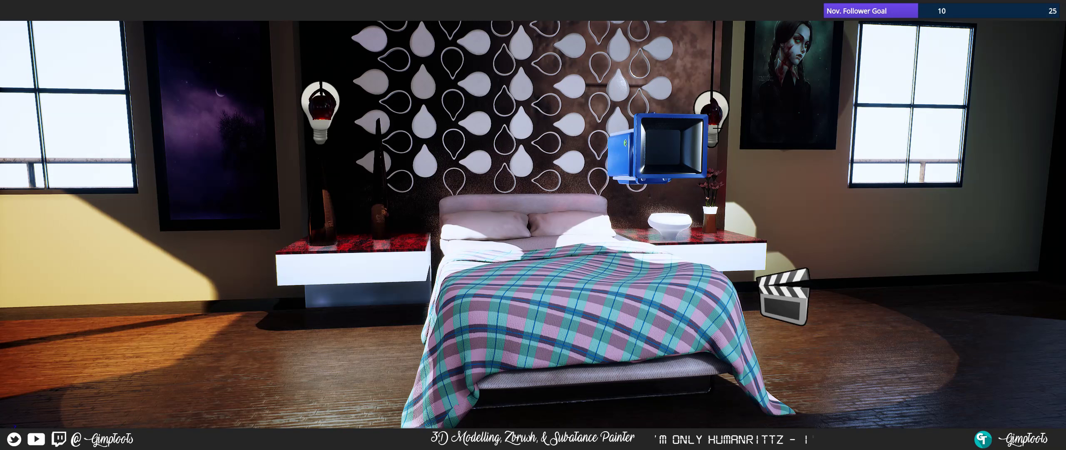
pyautogui.press('F11')
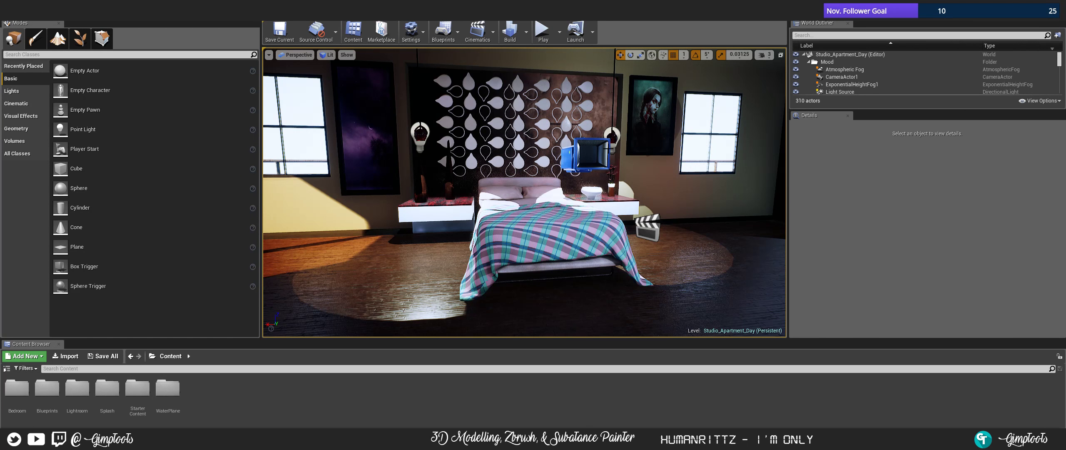
# - Play the apartment level in the editor and view it full screen
pyautogui.click(7, 14)
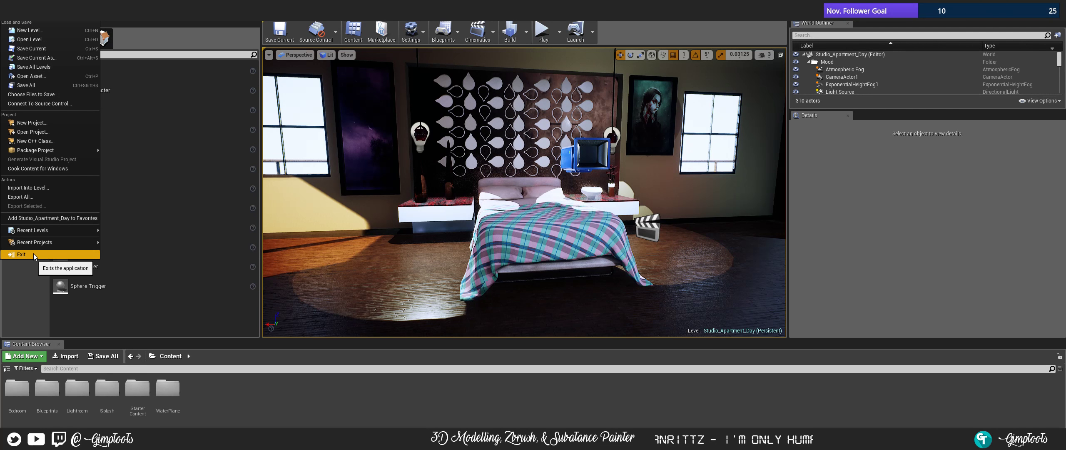
pyautogui.click(542, 32)
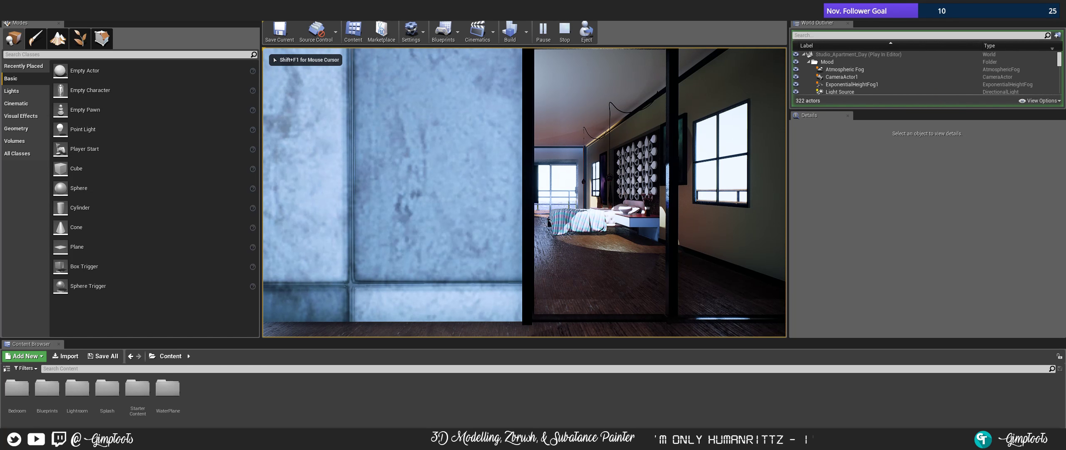
pyautogui.press('F11')
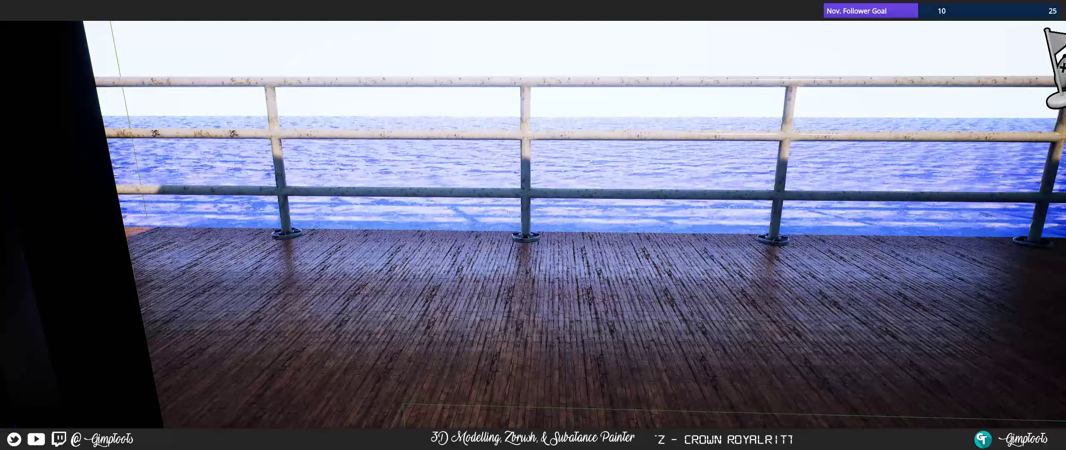
# - Launch Streamlabs stream labels and move its window off the recorded screen
pyautogui.press('super')
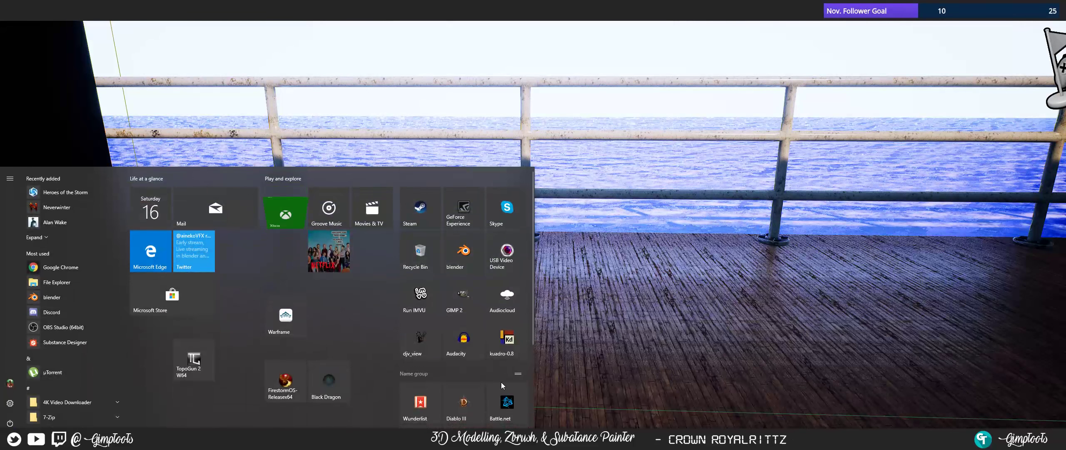
pyautogui.scroll(-3, 452, 385)
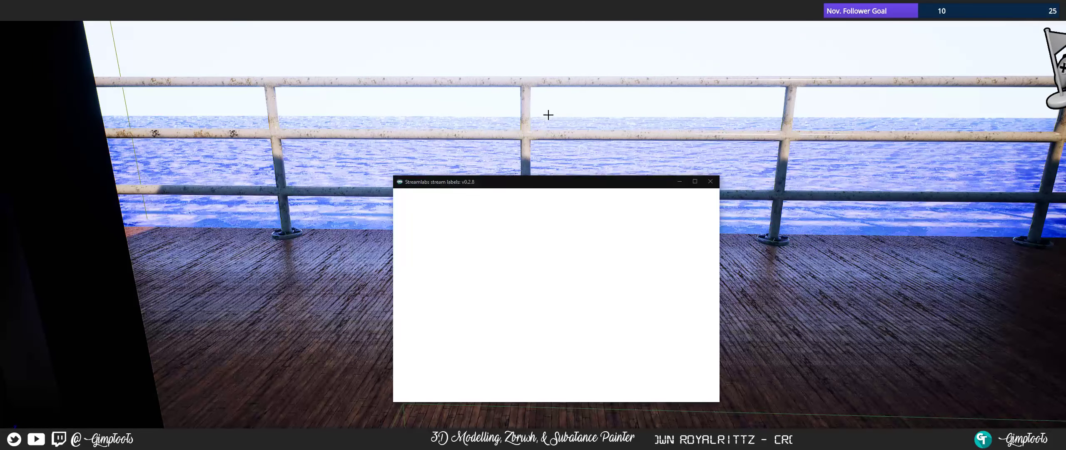
pyautogui.moveTo(559, 184); pyautogui.dragTo(0, 196)
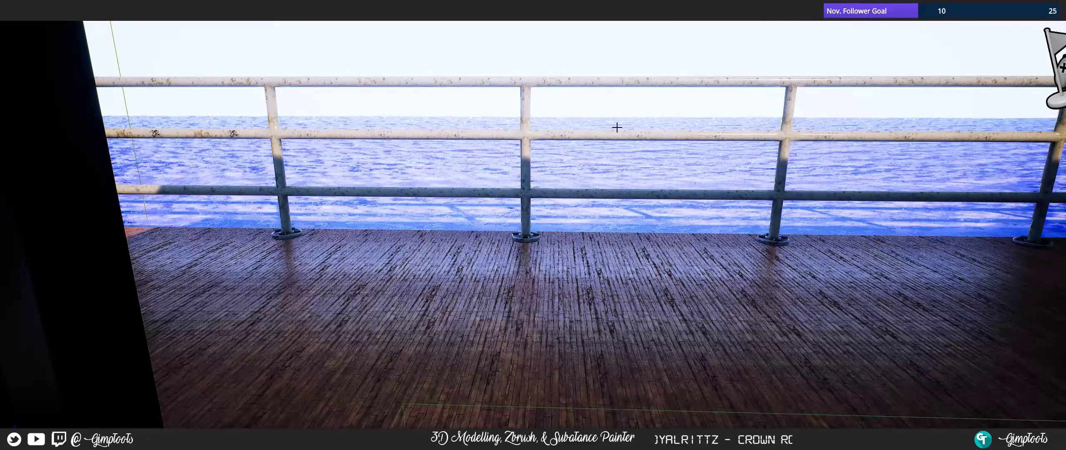
# - Fly the level view from the outdoor deck back into the apartment, facing the sliding doors, and restore the normal editor layout
pyautogui.moveTo(709, 153); pyautogui.dragTo(474, 141, button='right')
pyautogui.press('s')
pyautogui.press('w')
pyautogui.press('w')
pyautogui.press('w')
pyautogui.moveTo(557, 214); pyautogui.dragTo(585, 226, button='right')
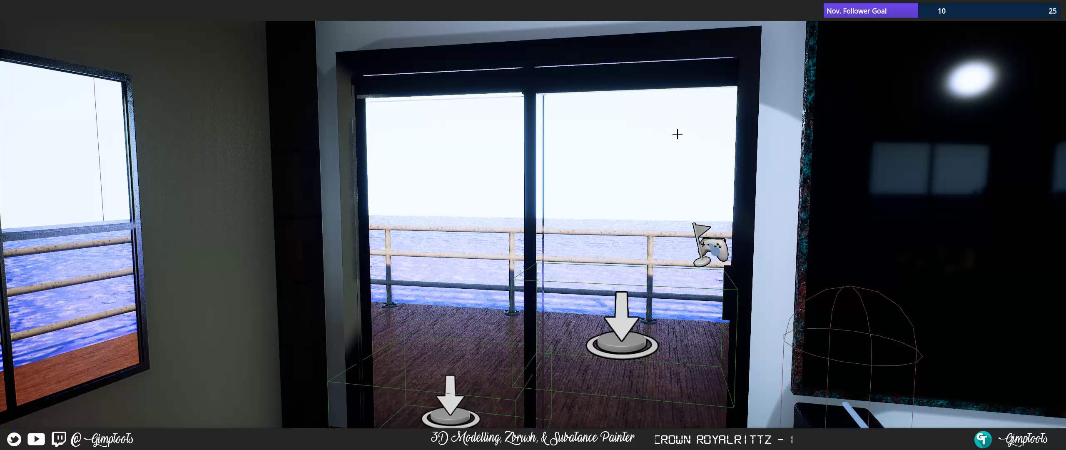
pyautogui.press('F11')
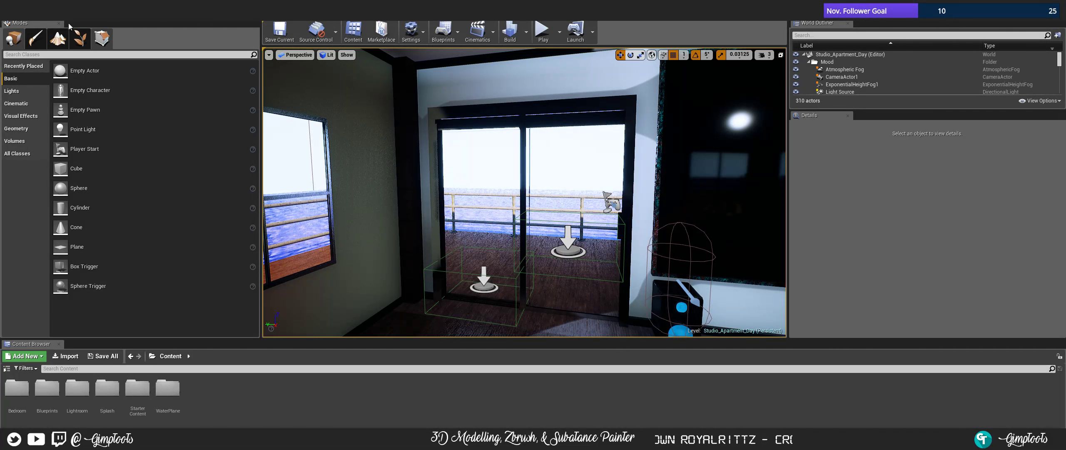
# - Switch to Blender, reselect the TopLegs_polypen retopology mesh on the upper leg, and save the file
pyautogui.click(13, 22)
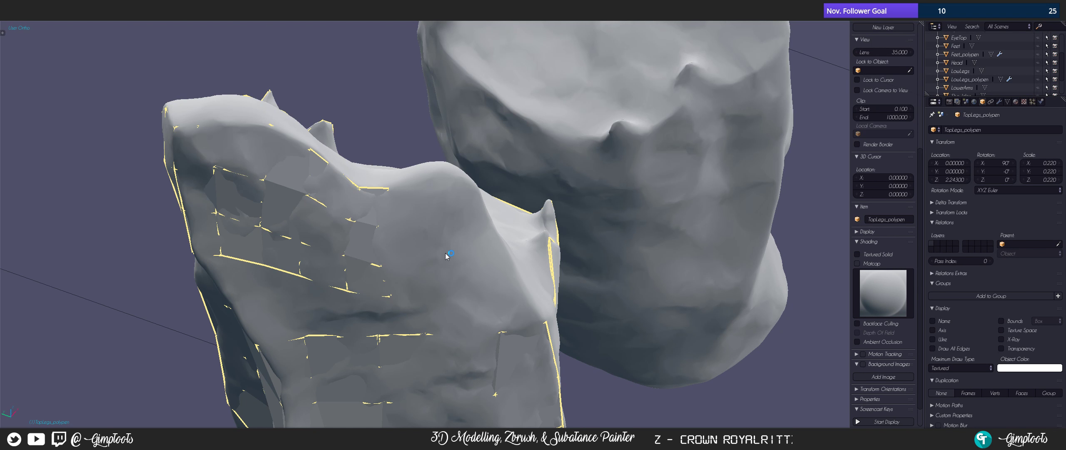
pyautogui.click(662, 367)
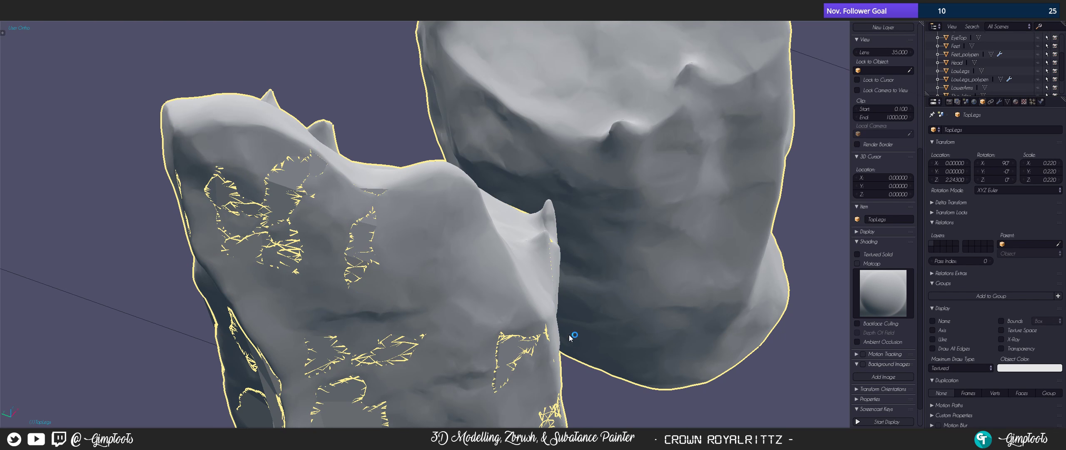
pyautogui.scroll(-4, 571, 337)
pyautogui.moveTo(553, 336); pyautogui.dragTo(501, 319, button='middle')
pyautogui.click(399, 277)
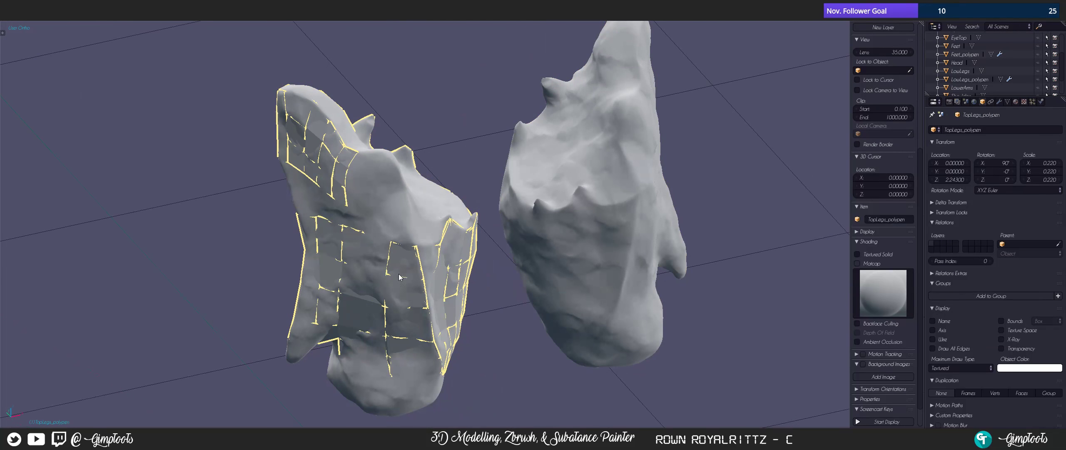
pyautogui.hotkey('ctrl', 's')
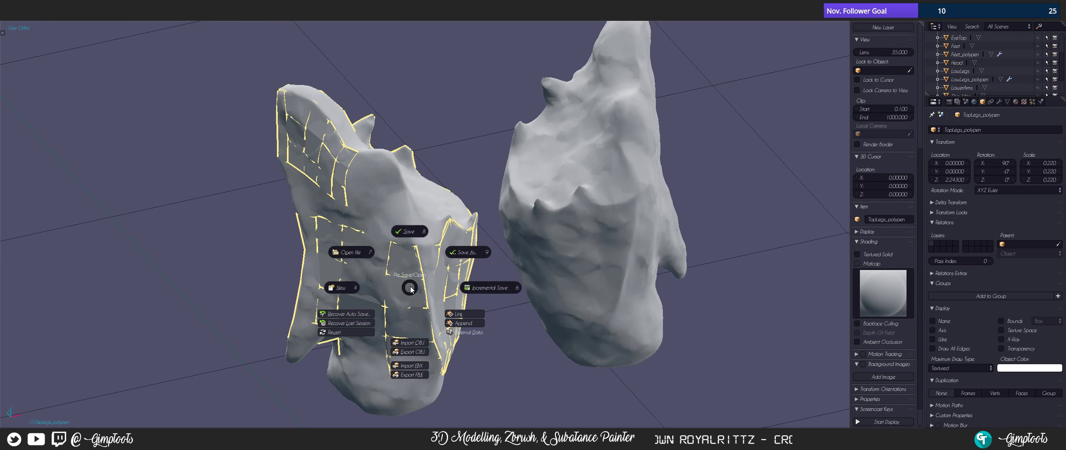
pyautogui.click(406, 236)
pyautogui.click(406, 232)
pyautogui.rightClick(519, 297)
pyautogui.moveTo(518, 298); pyautogui.dragTo(493, 304, button='middle')
pyautogui.rightClick(388, 264)
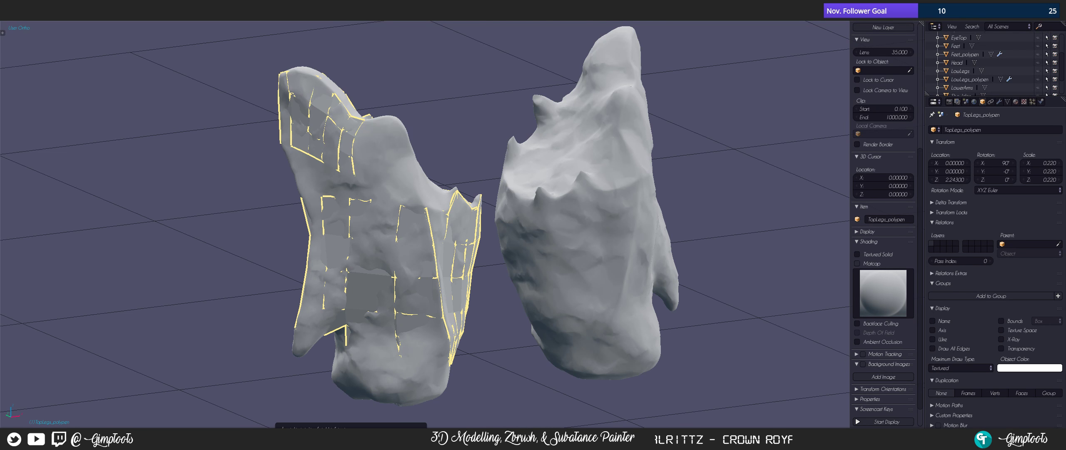
# - Switch to the Unity project launcher and open the Grass_Test project
pyautogui.hotkey('alt', 'Tab')
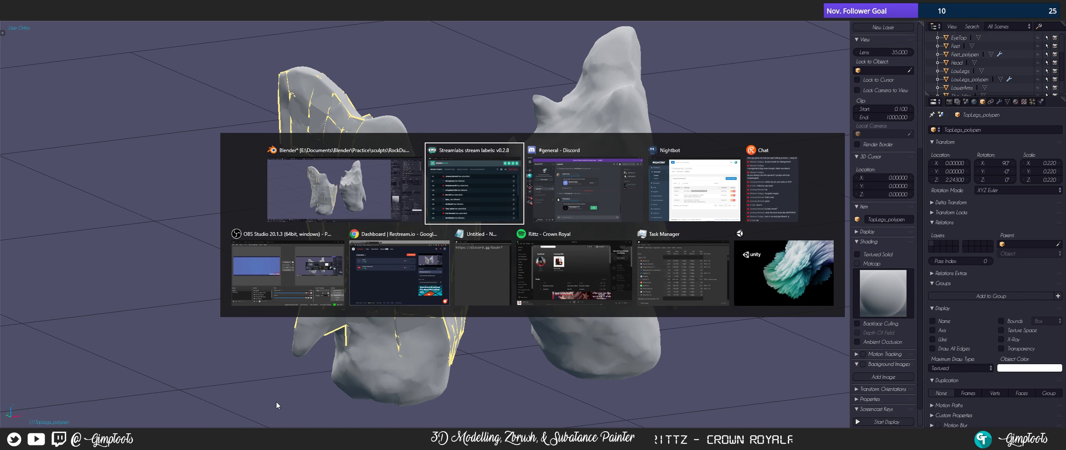
pyautogui.click(761, 257)
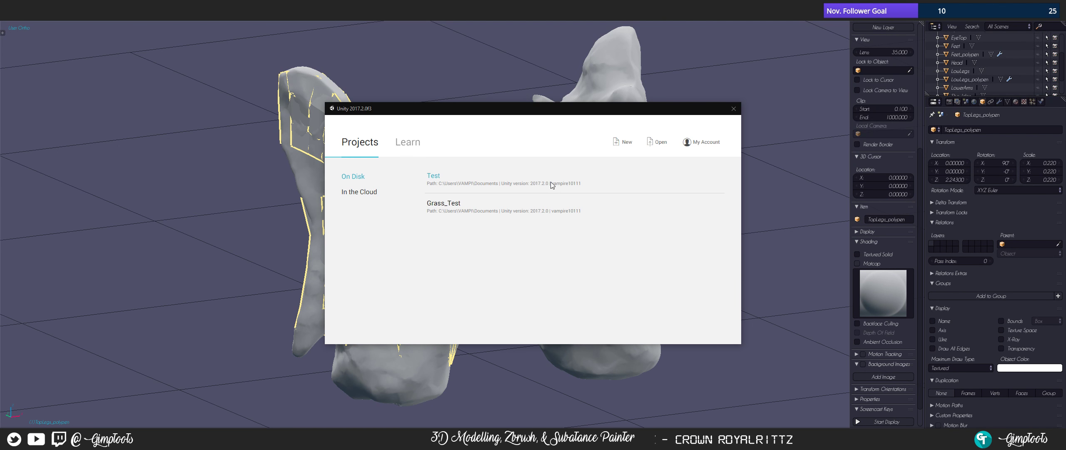
pyautogui.click(444, 203)
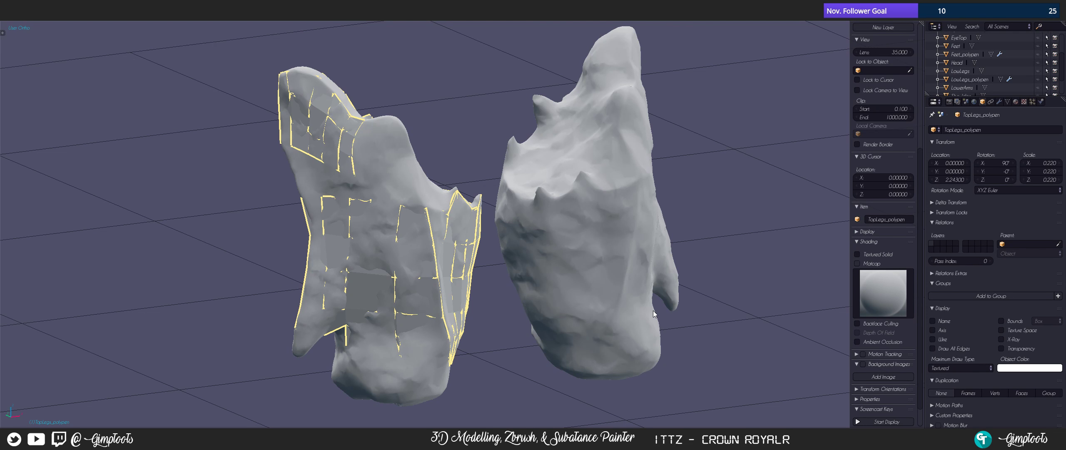
pyautogui.hotkey('alt', 'Tab')
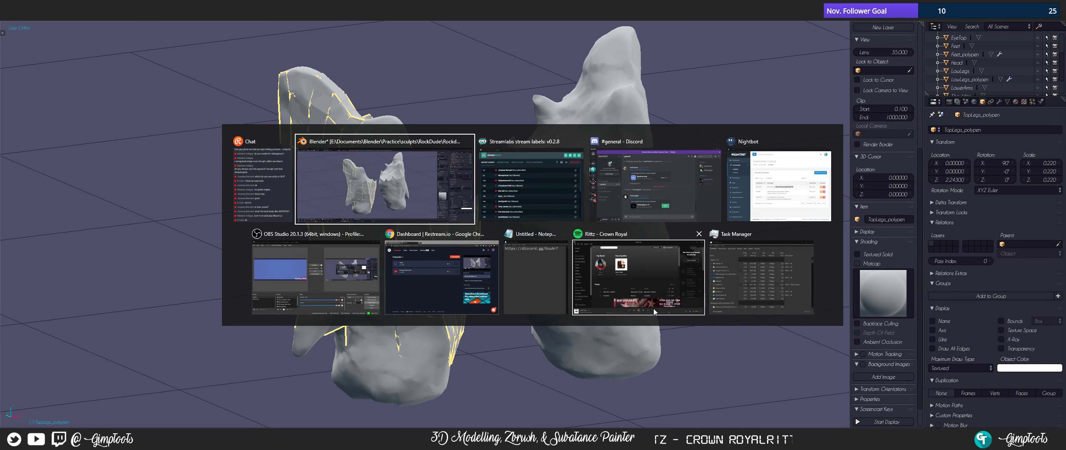
pyautogui.click(654, 309)
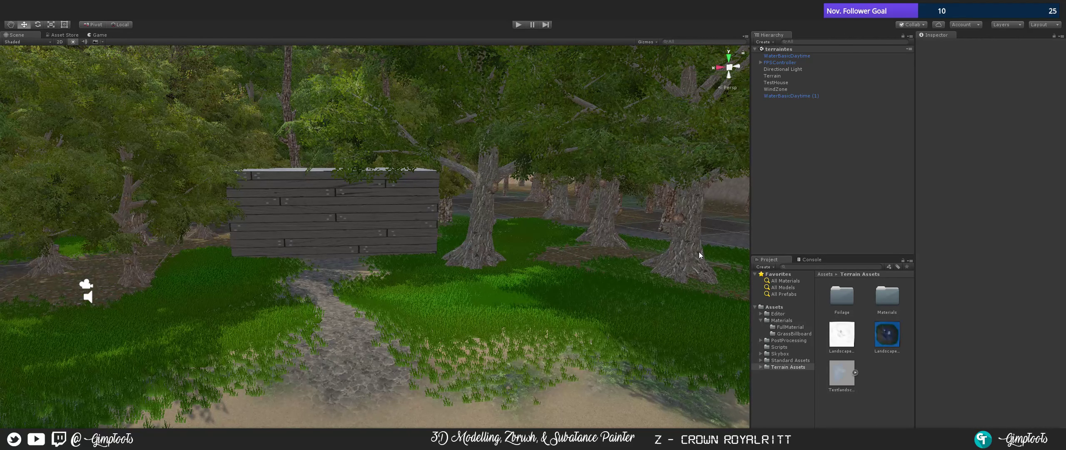
# - Play the terrain scene and walk through the rocky valley and along the forest path
pyautogui.click(519, 25)
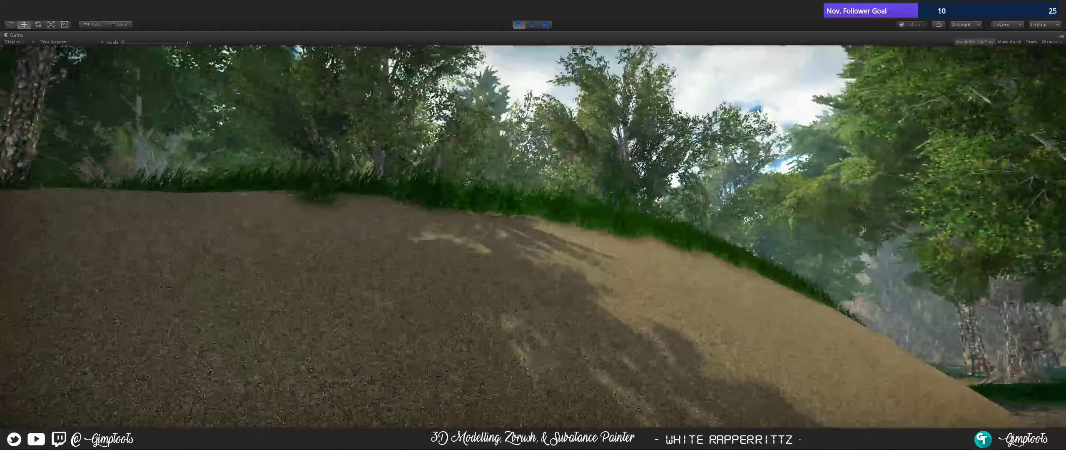
pyautogui.press('w')
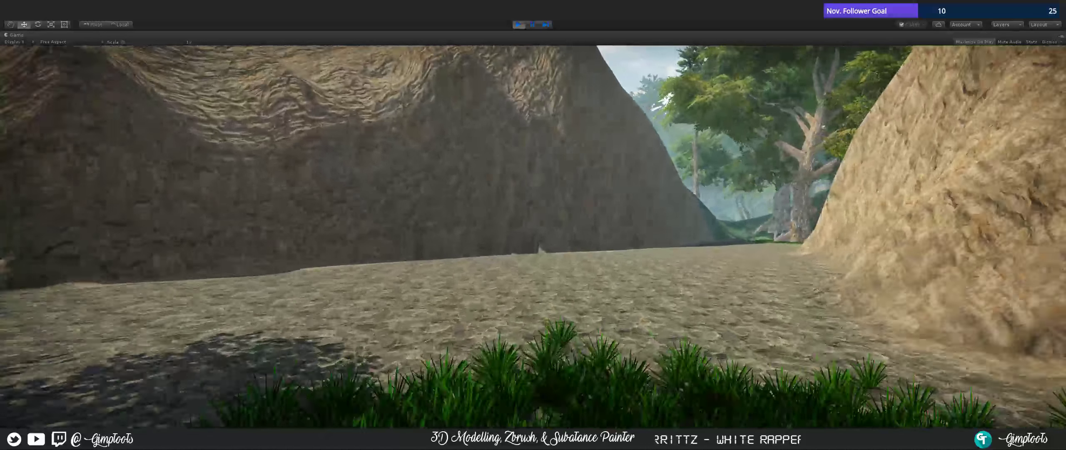
pyautogui.press('w')
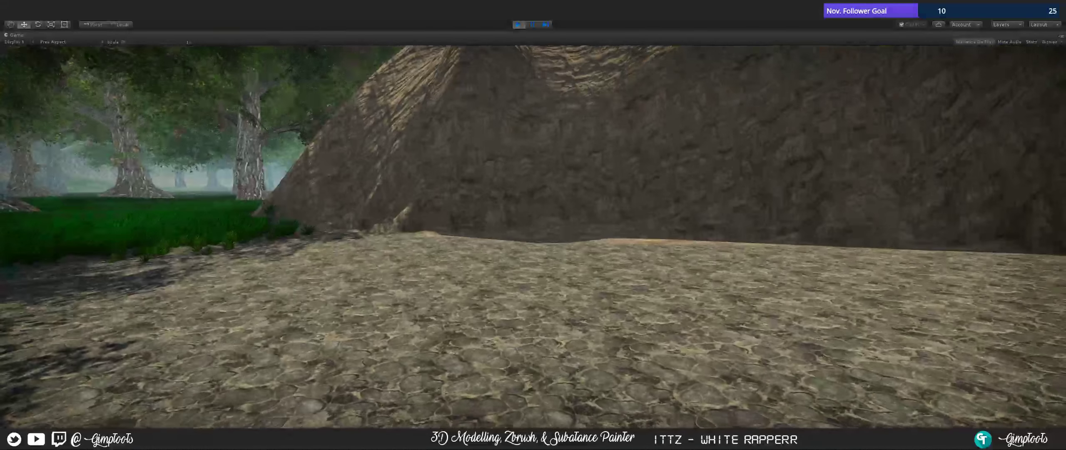
pyautogui.press('w')
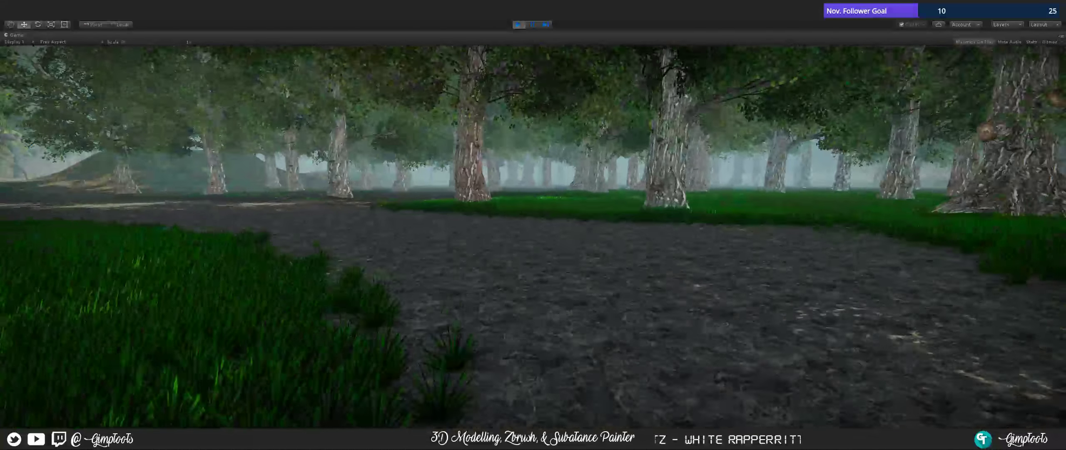
pyautogui.press('w')
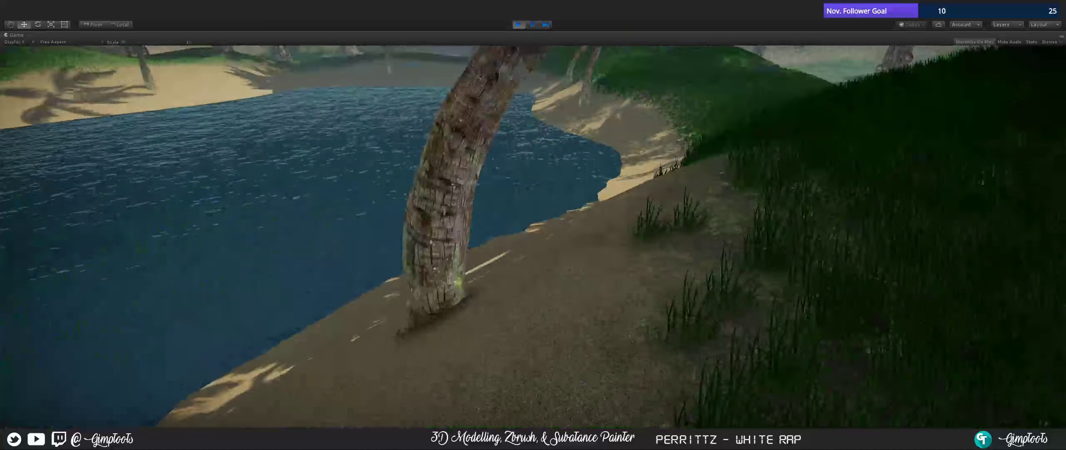
# - Walk around the palm-lined lake in the running scene, crossing the water, sandy shore and grassy hills
pyautogui.press('w')
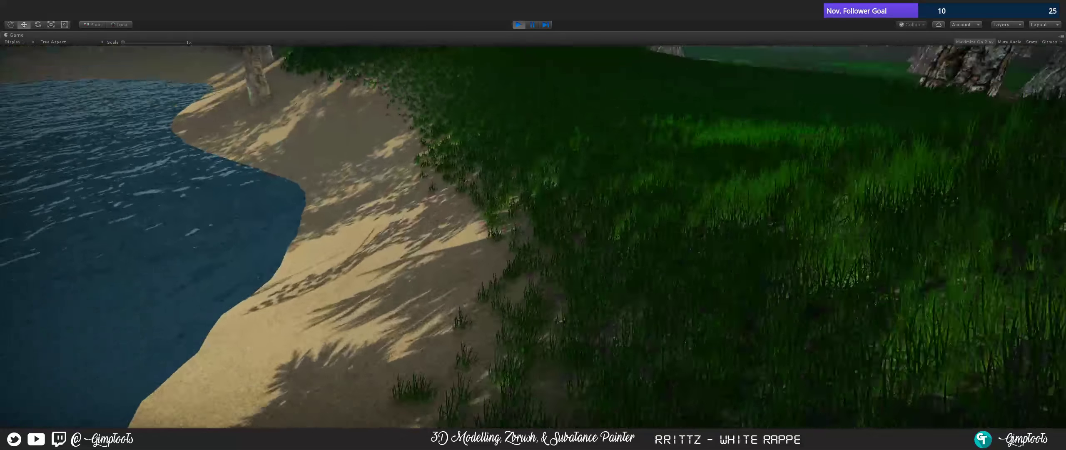
pyautogui.press('w')
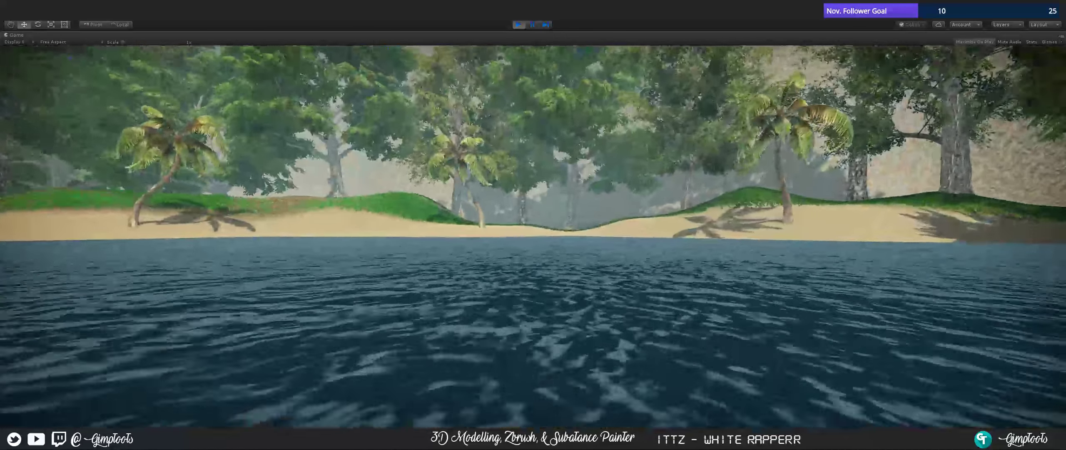
pyautogui.press('w')
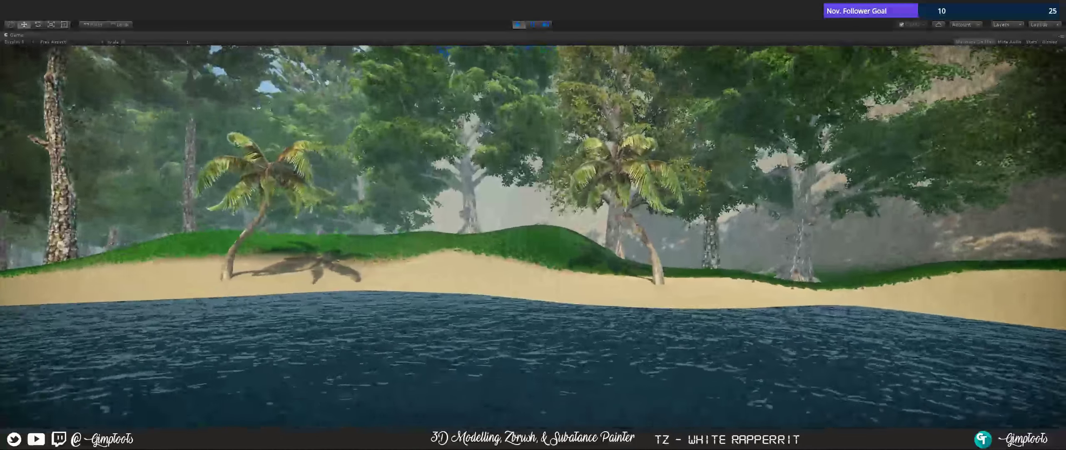
pyautogui.press('w')
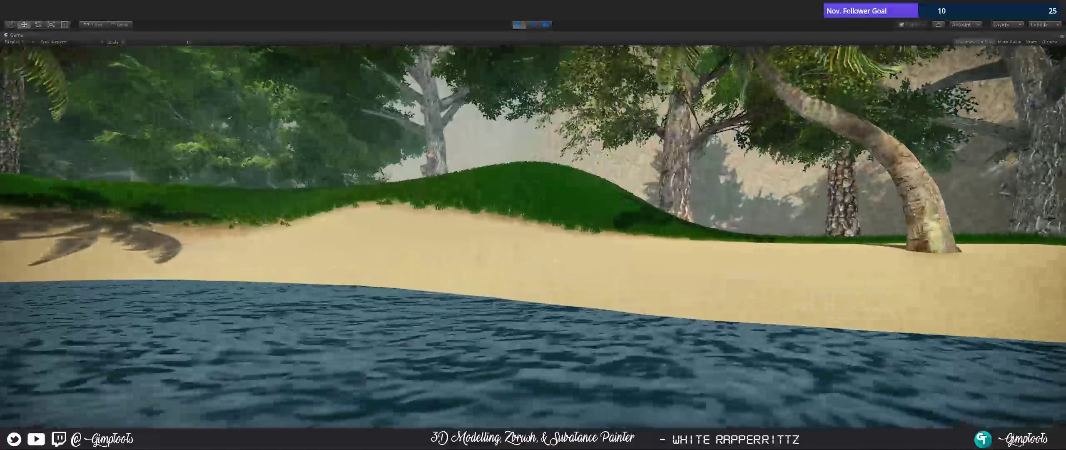
pyautogui.press('w')
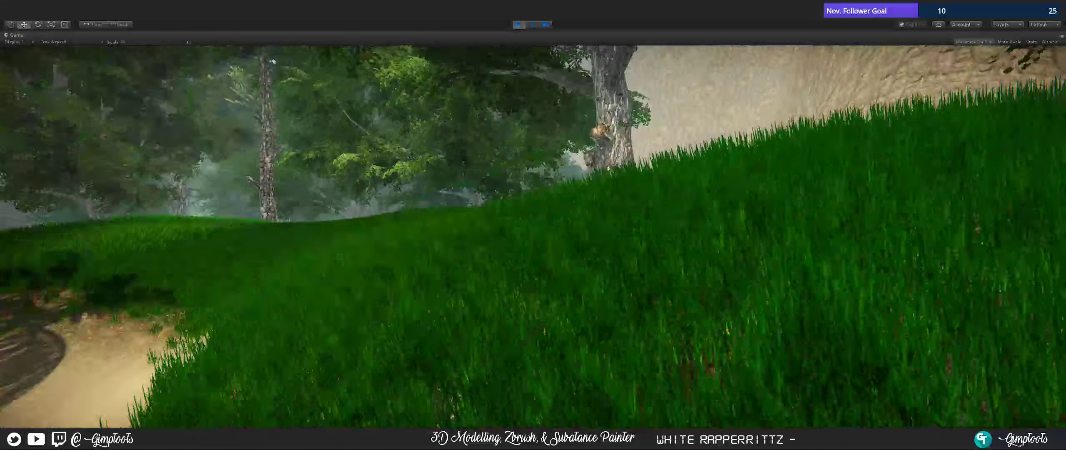
pyautogui.press('w')
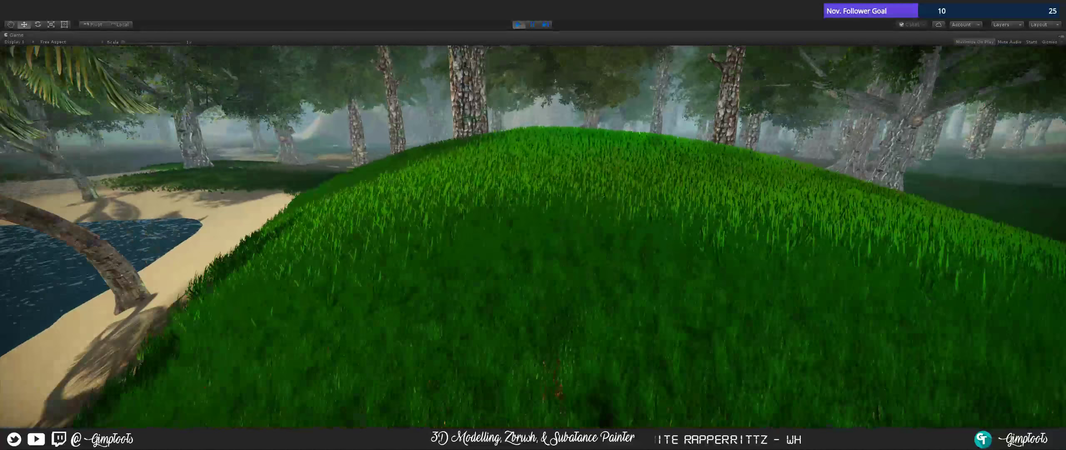
pyautogui.press('w')
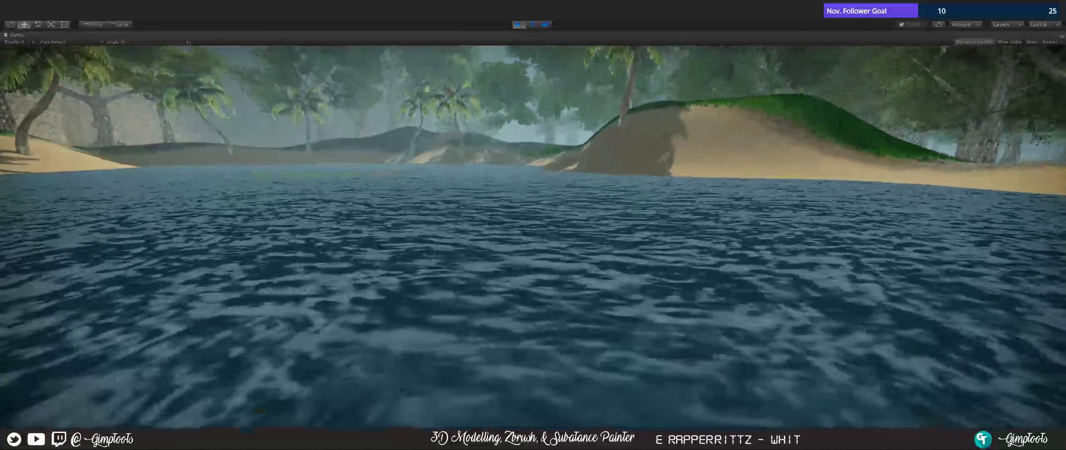
pyautogui.press('w')
pyautogui.press('w')
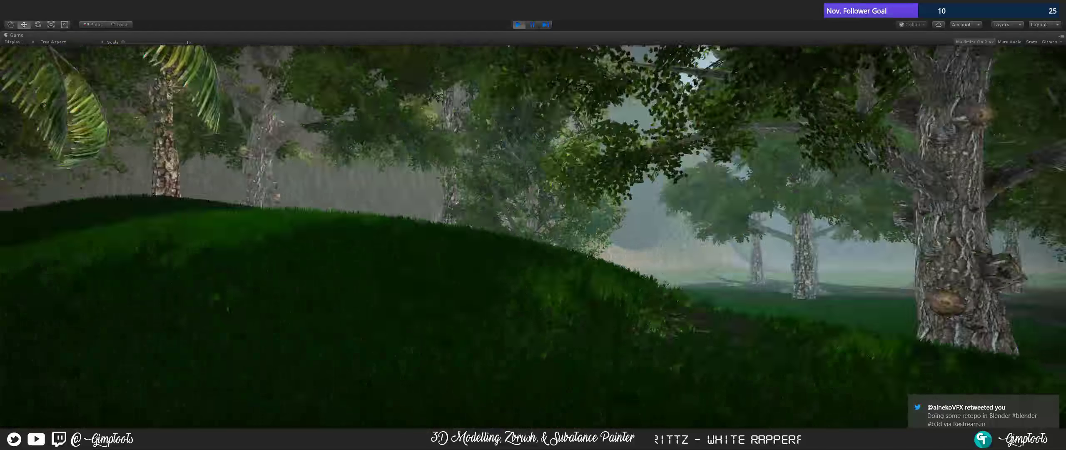
pyautogui.press('w')
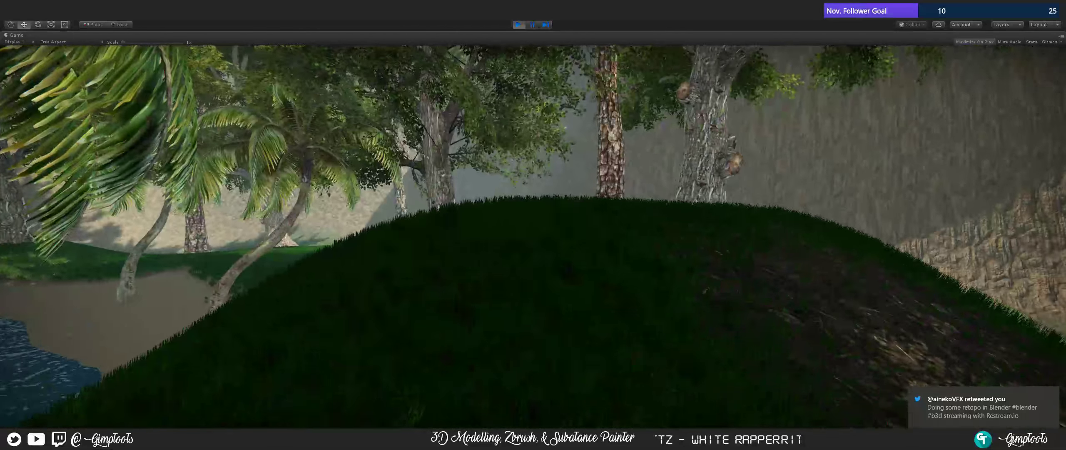
pyautogui.press('w')
pyautogui.press('w')
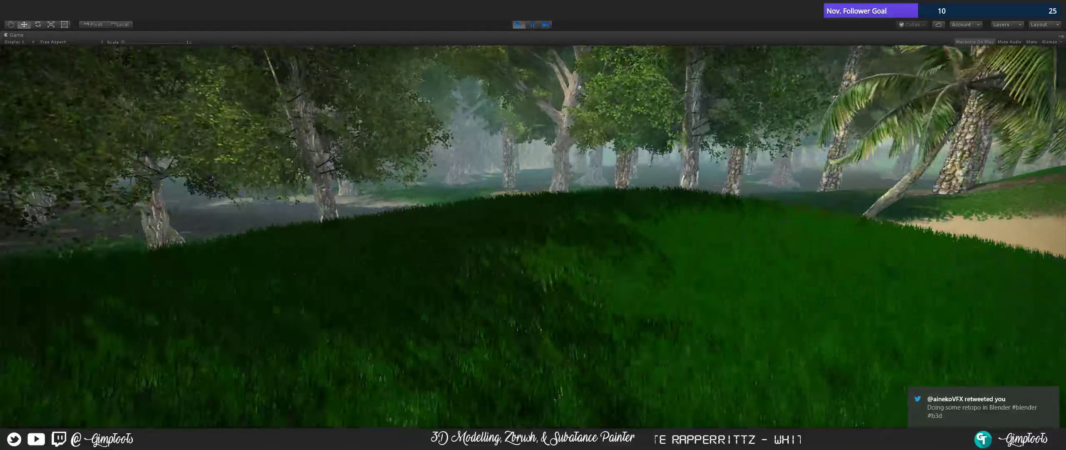
pyautogui.press('w')
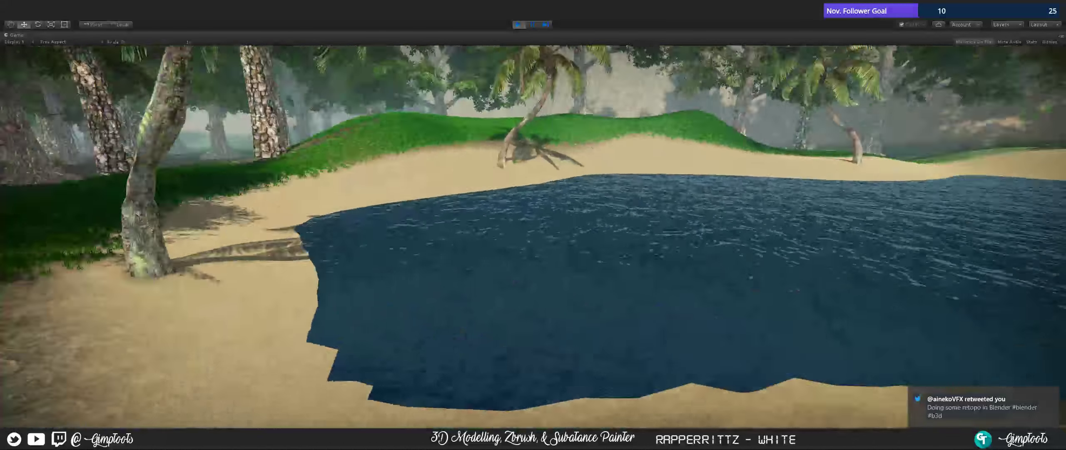
pyautogui.press('w')
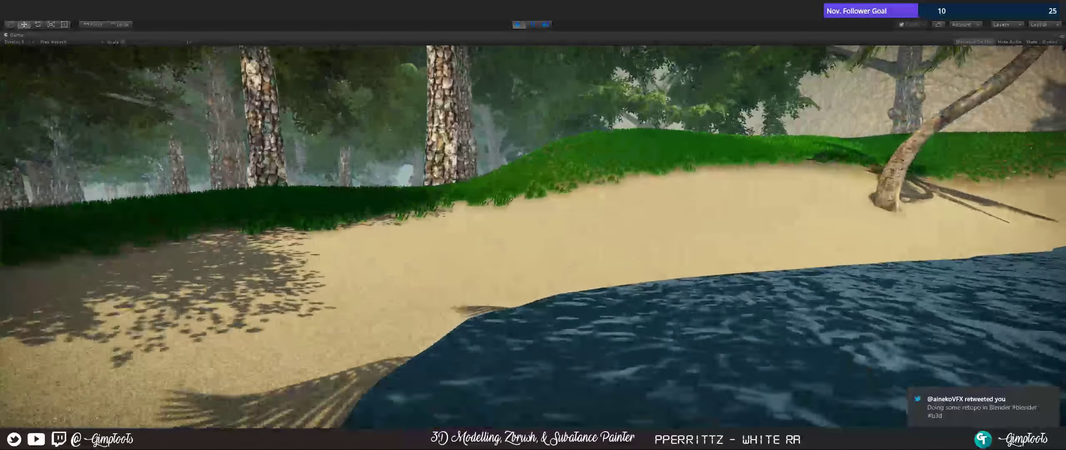
pyautogui.press('w')
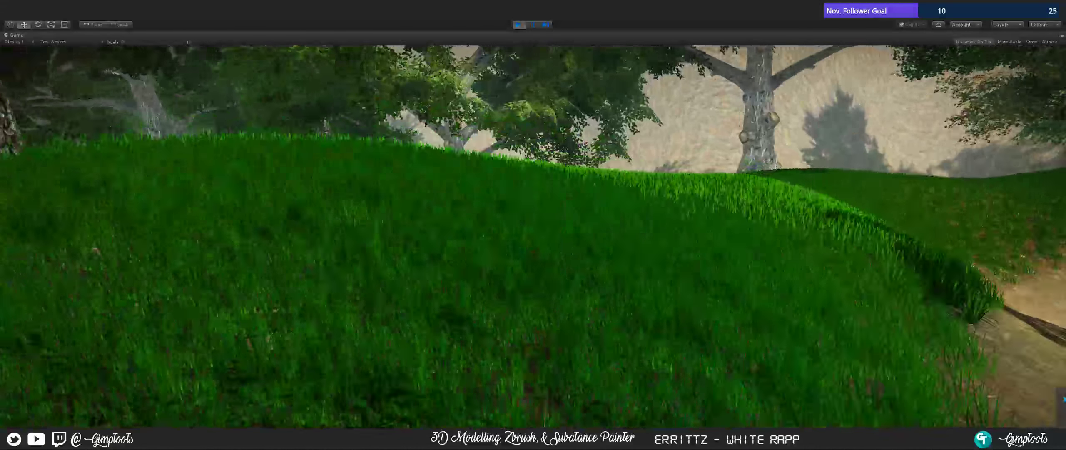
pyautogui.press('w')
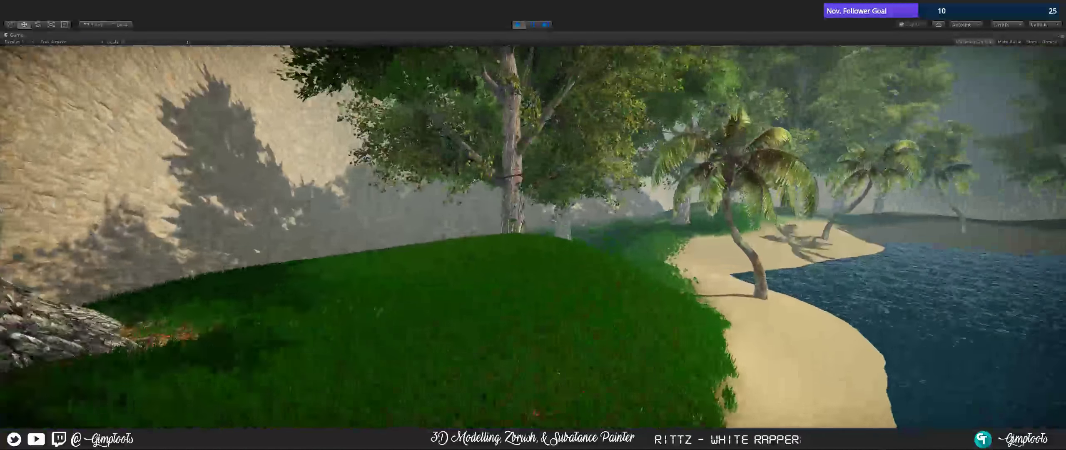
pyautogui.press('w')
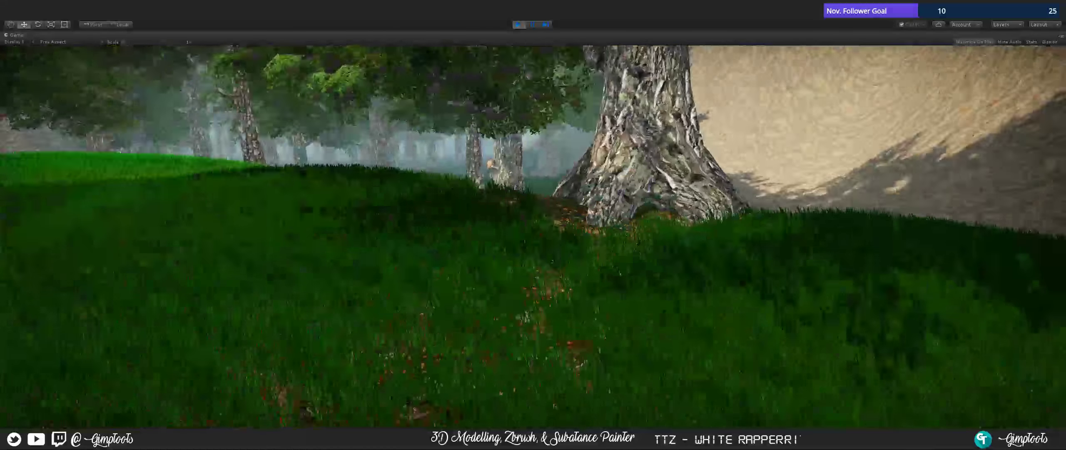
pyautogui.press('w')
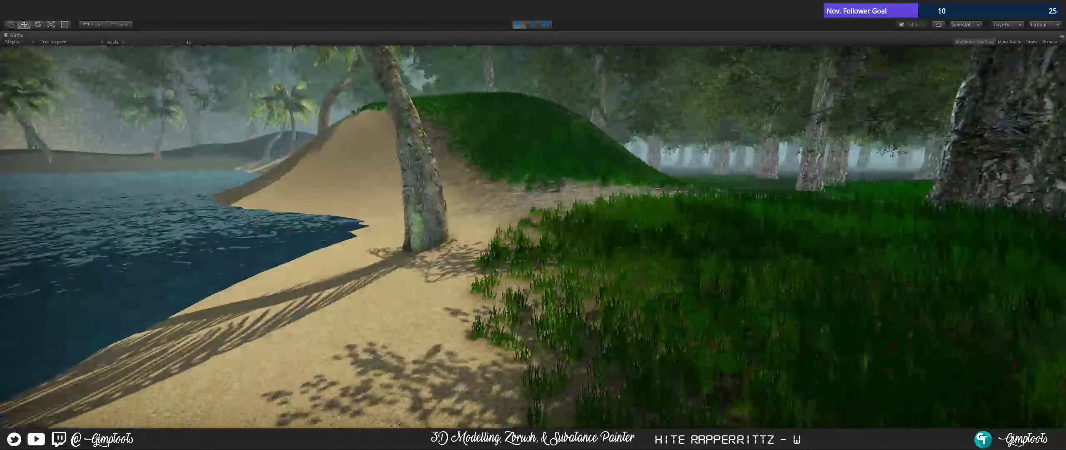
pyautogui.press('w')
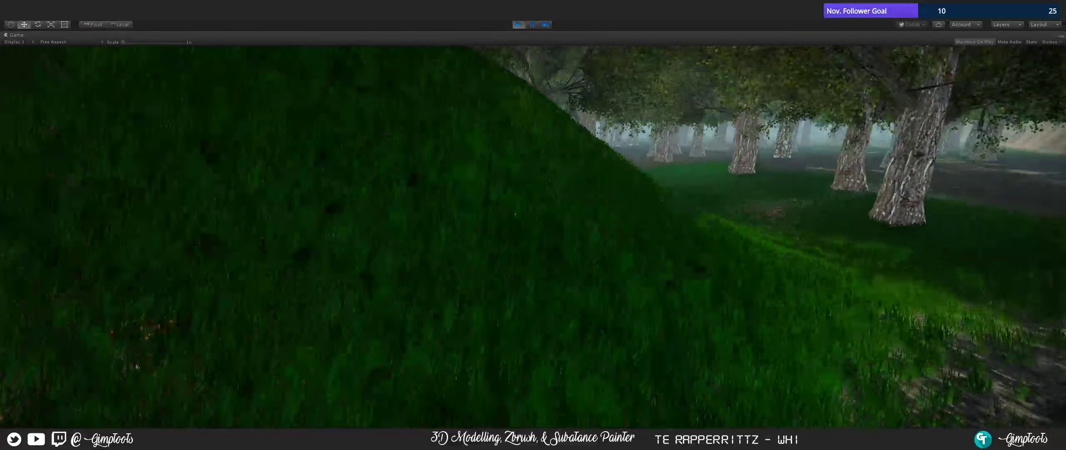
# - Walk and jump along the sandy lakeshore, cross the water and climb the shaded grassy hill towards the forest
pyautogui.press('w')
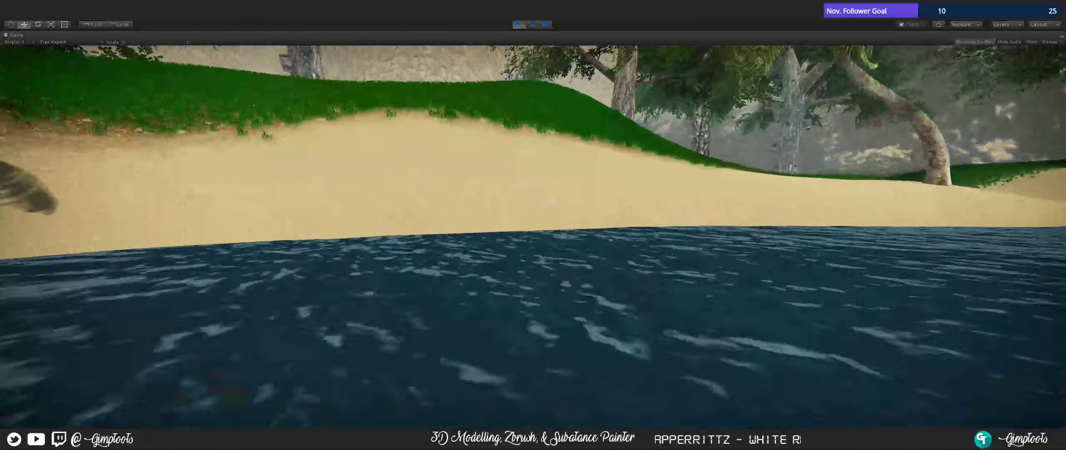
pyautogui.press('w')
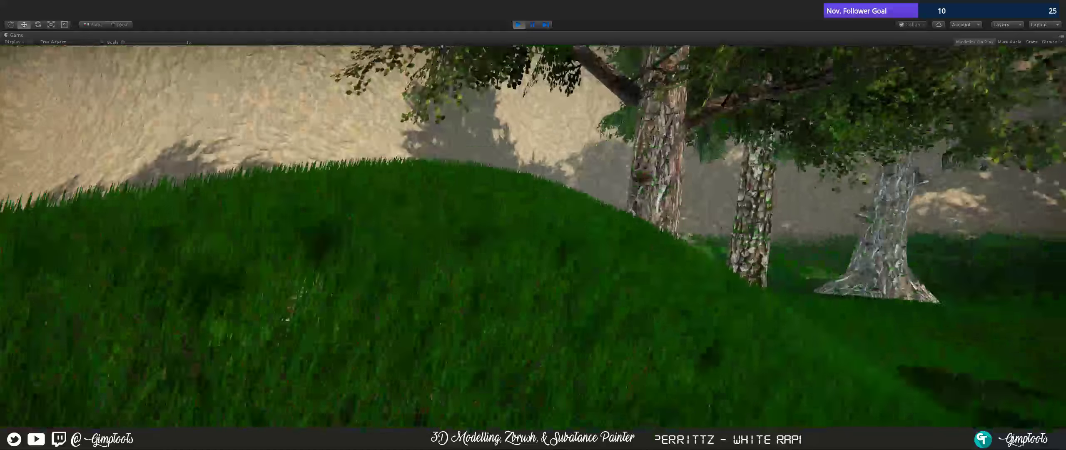
pyautogui.press('w')
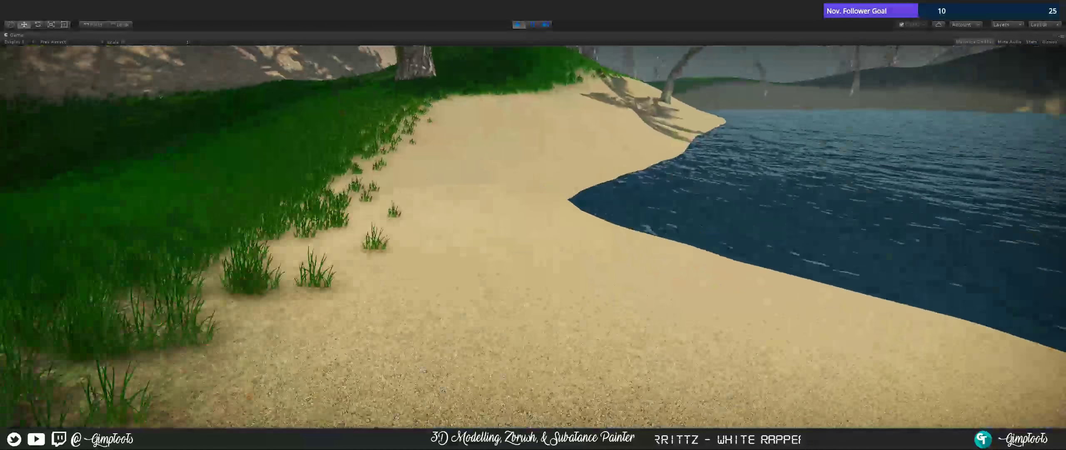
pyautogui.press('space')
pyautogui.press('w')
pyautogui.press('space')
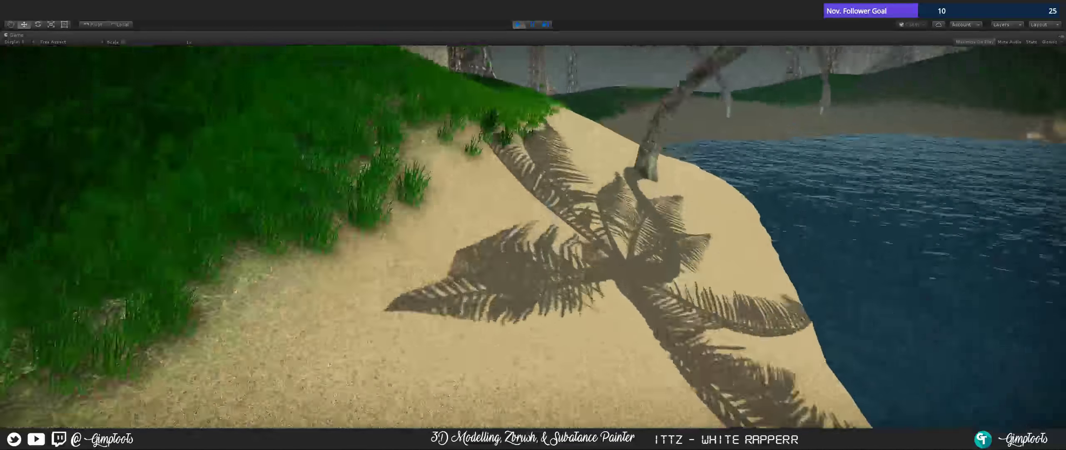
pyautogui.press('w')
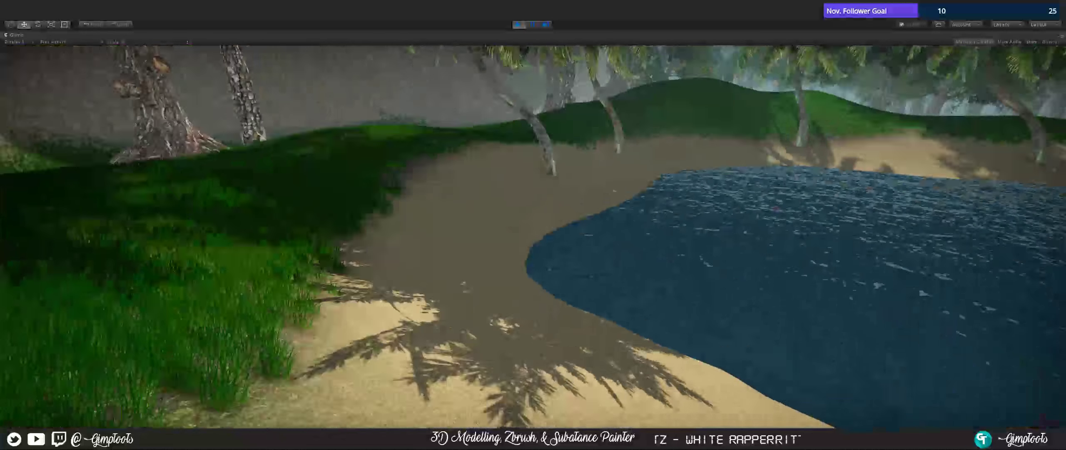
pyautogui.press('w')
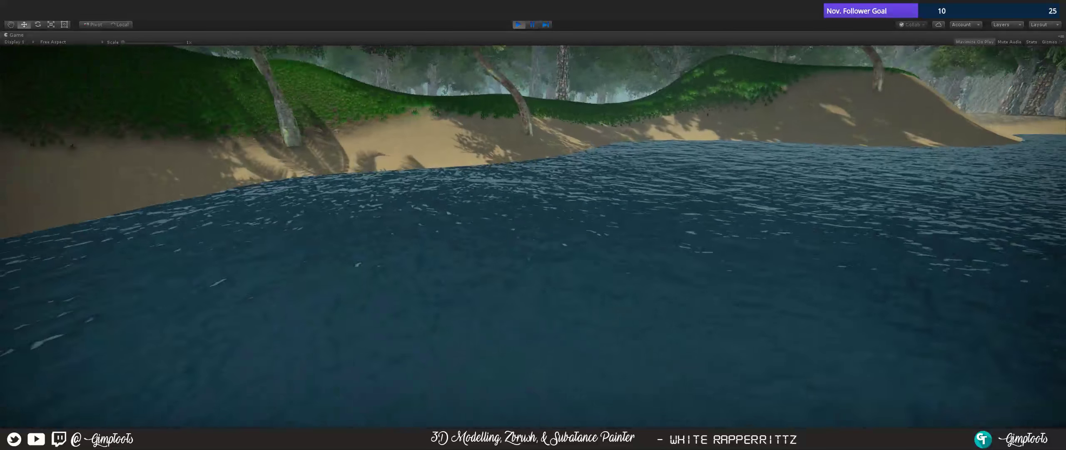
pyautogui.press('w')
pyautogui.press('w')
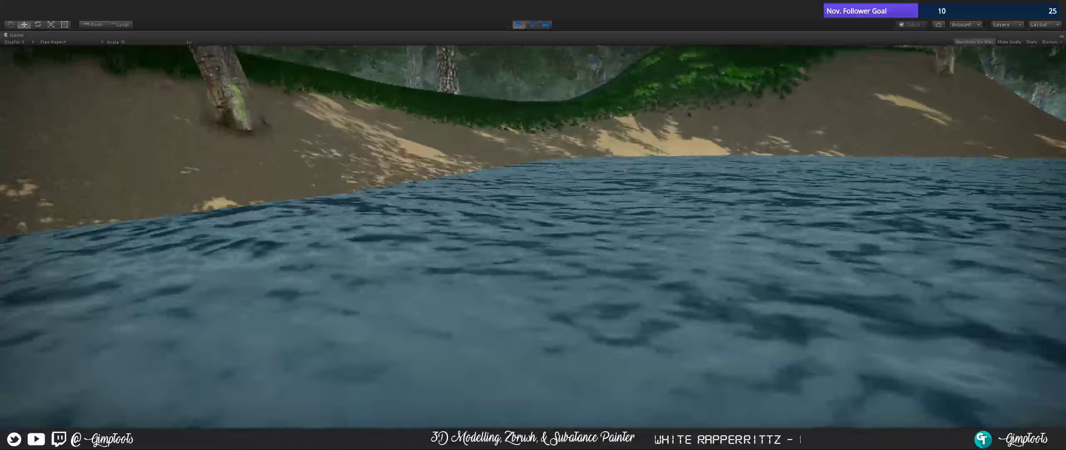
pyautogui.press('w')
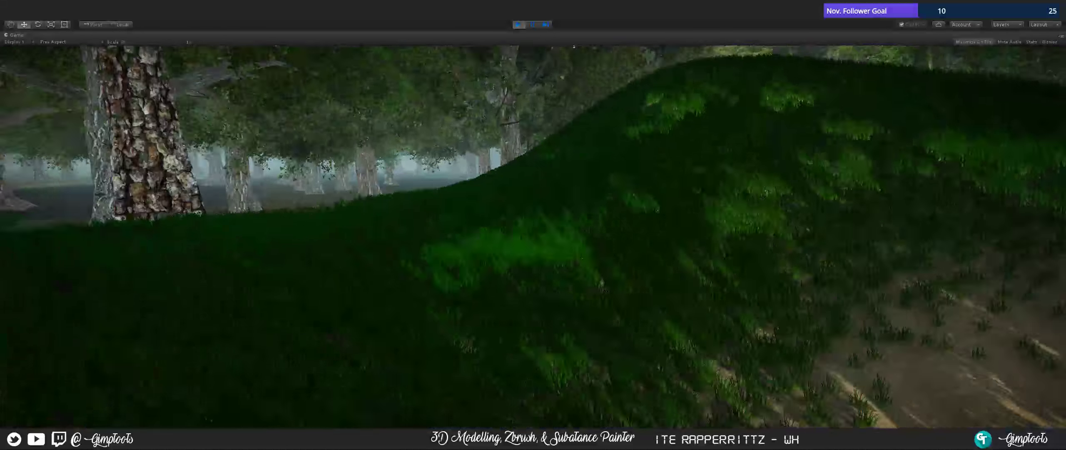
pyautogui.press('w')
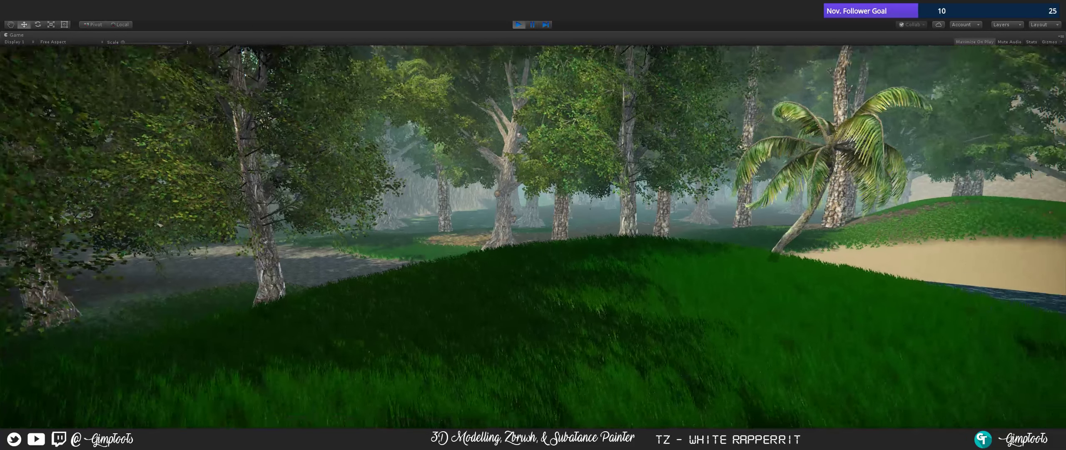
# - Stop the running scene and fly the scene view over the forested hills to the palm-lined lake
pyautogui.press('Escape')
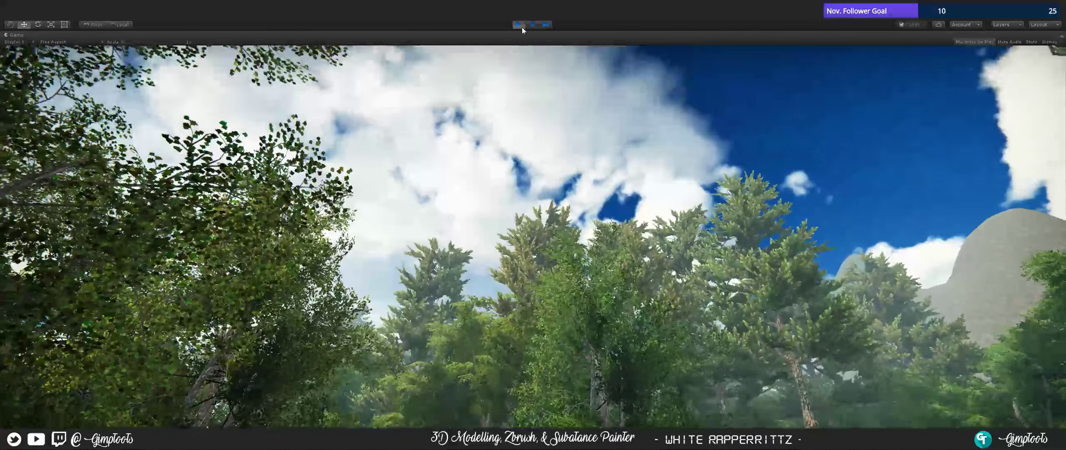
pyautogui.click(520, 25)
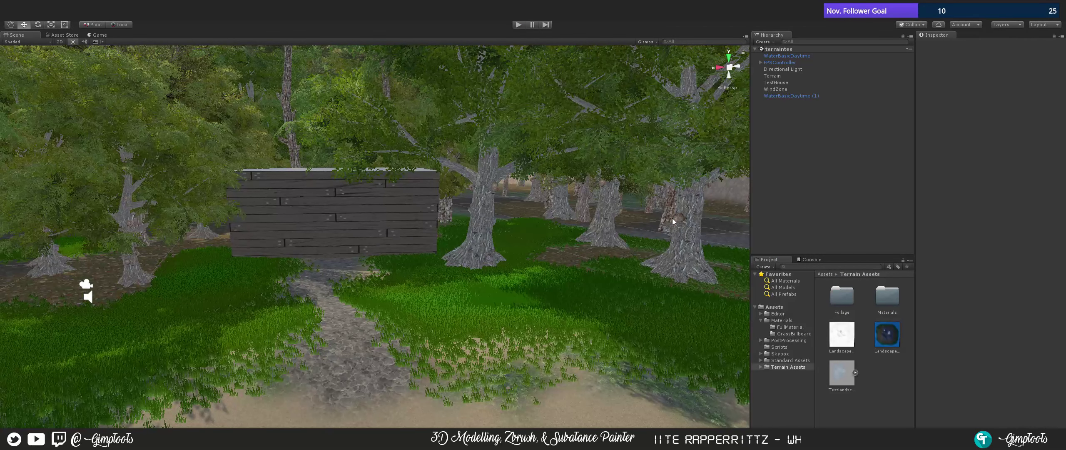
pyautogui.moveTo(675, 219); pyautogui.dragTo(784, 221, button='right')
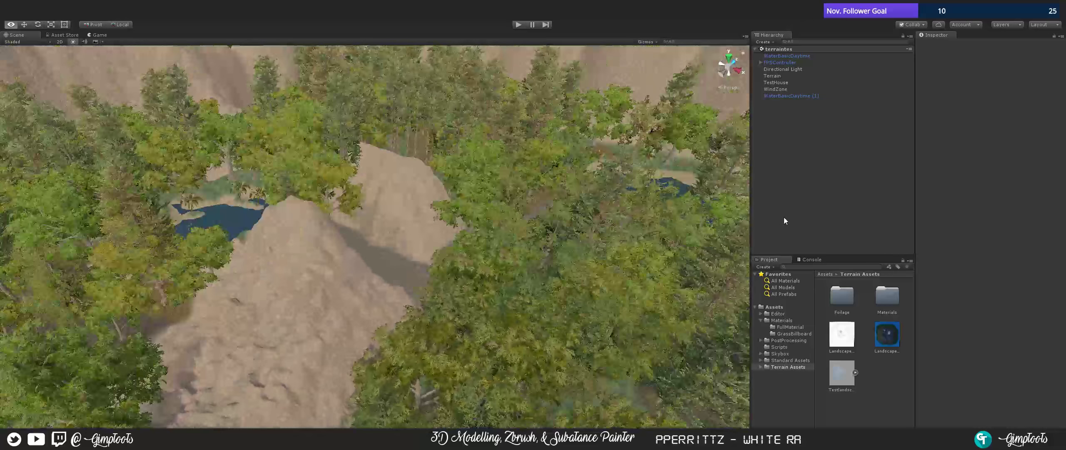
pyautogui.moveTo(368, 207); pyautogui.dragTo(457, 164, button='right')
pyautogui.moveTo(463, 152); pyautogui.dragTo(555, 285, button='right')
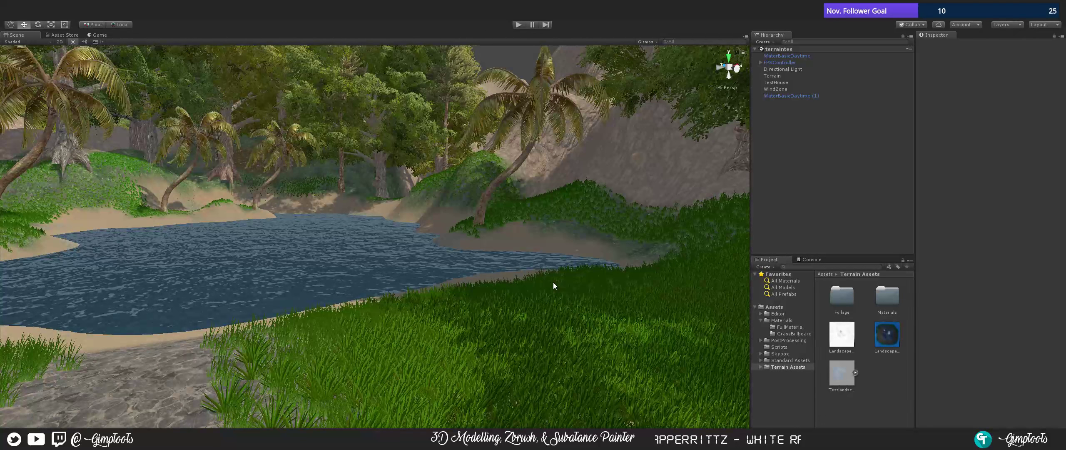
# - Exit Unity and return to the upper-leg retopology in Blender
pyautogui.click(6, 17)
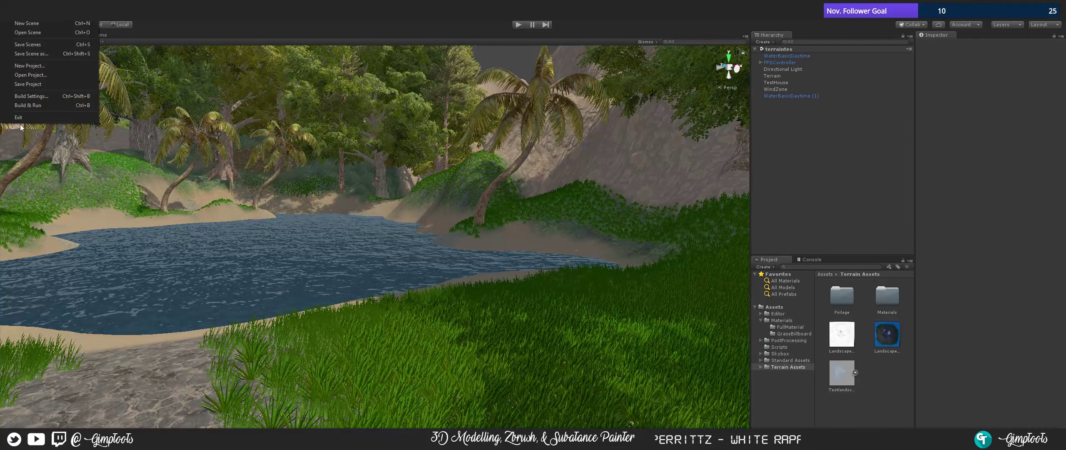
pyautogui.click(21, 119)
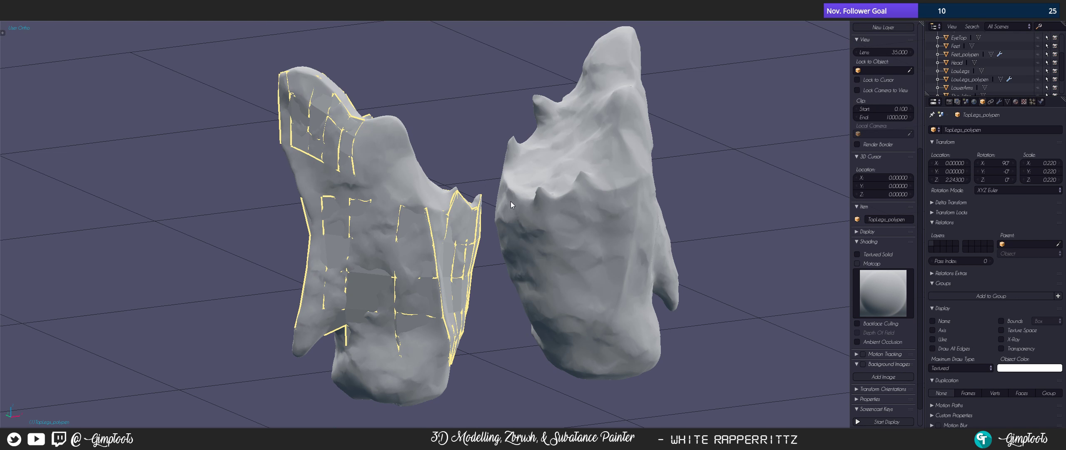
# - Show the RetopoFlow tools, hide the viewport properties region and start Polypen on the TopLegs_polypen mesh
pyautogui.scroll(-3, 511, 203)
pyautogui.moveTo(528, 247)
pyautogui.mouseDown(button='middle')
pyautogui.moveTo(497, 262)
pyautogui.moveTo(510, 239)
pyautogui.mouseUp(button='middle')
pyautogui.scroll(4, 434, 269)
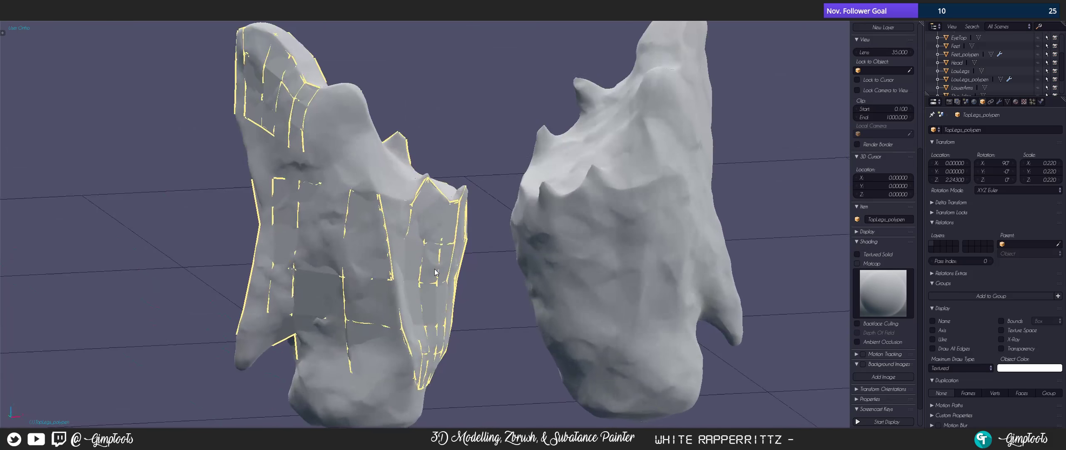
pyautogui.moveTo(435, 270); pyautogui.dragTo(518, 225, button='middle')
pyautogui.press('t')
pyautogui.press('n')
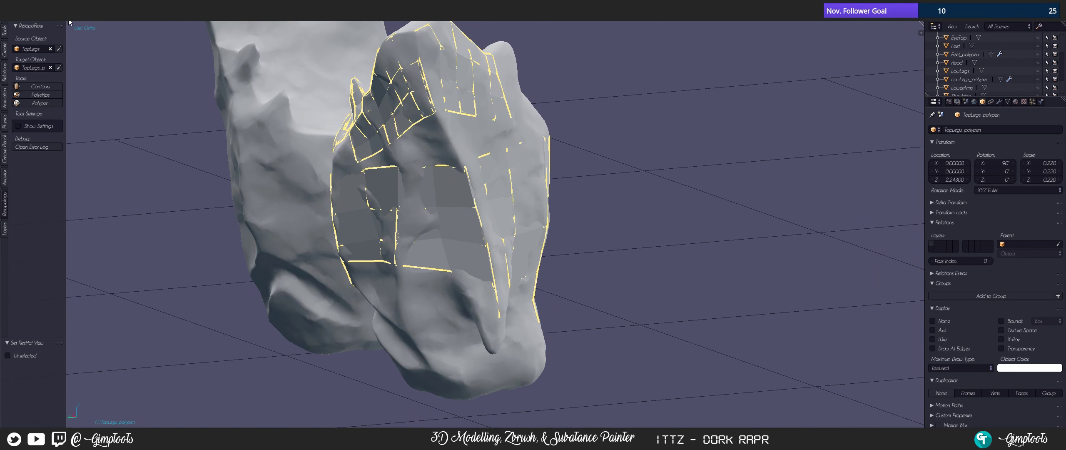
pyautogui.click(40, 103)
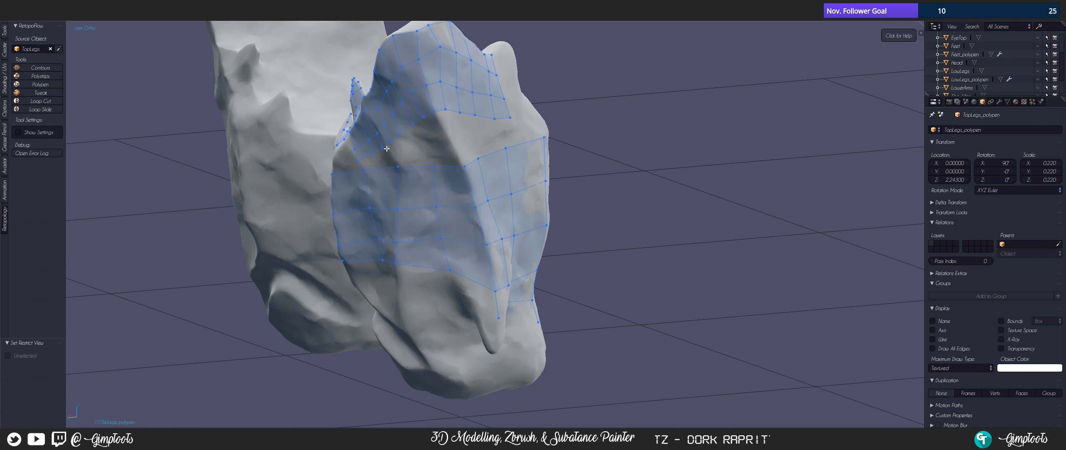
pyautogui.moveTo(470, 139); pyautogui.dragTo(571, 227, button='middle')
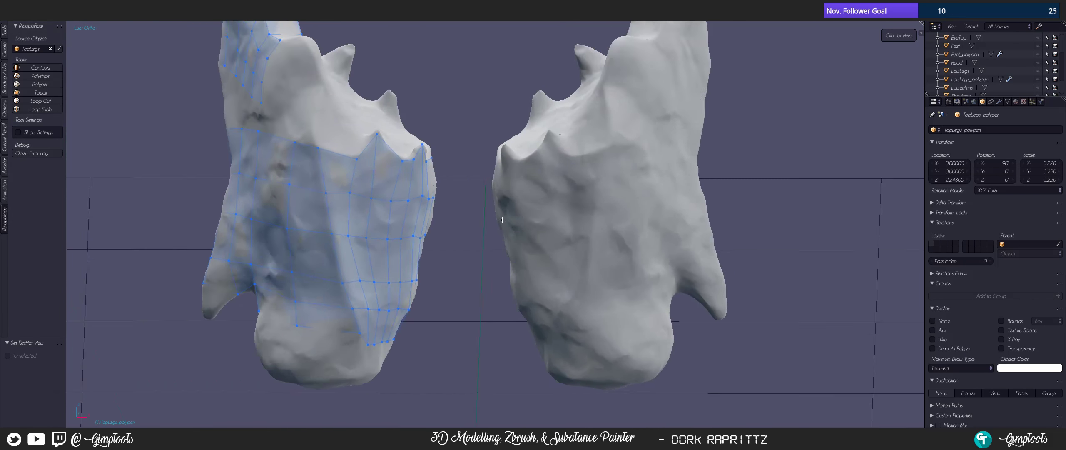
# - Extend the retopology patch on the upper leg's raised rim by one quad with Polypen and finish the Polypen session
pyautogui.scroll(2, 325, 155)
pyautogui.moveTo(325, 156); pyautogui.dragTo(326, 202, button='middle')
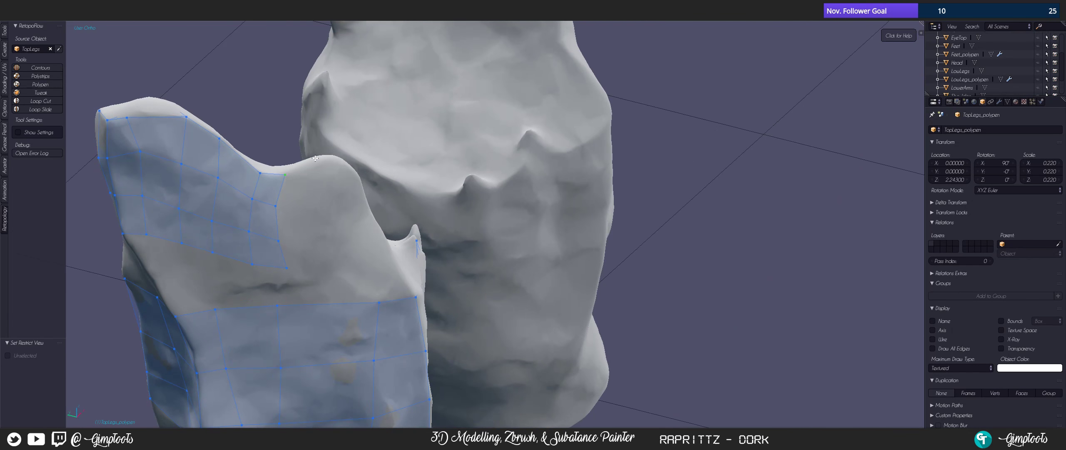
pyautogui.click(327, 201)
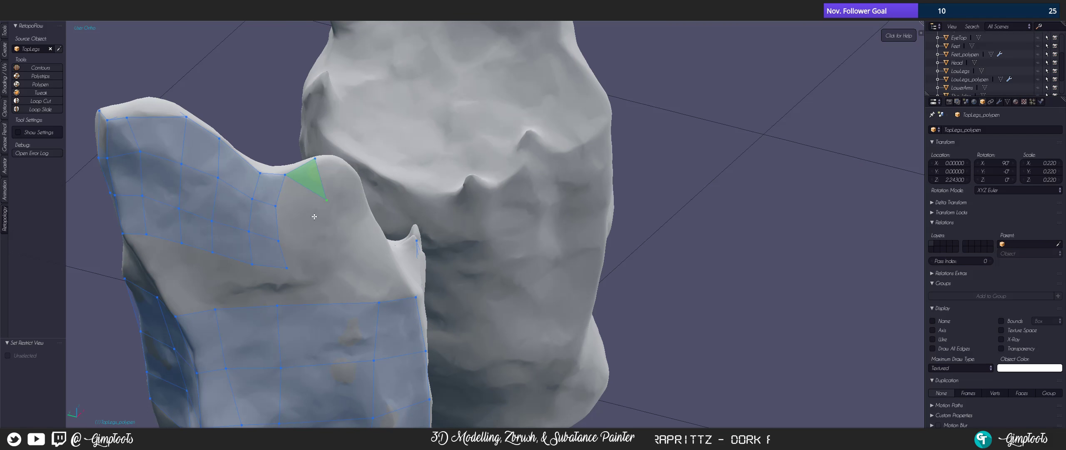
pyautogui.click(279, 198)
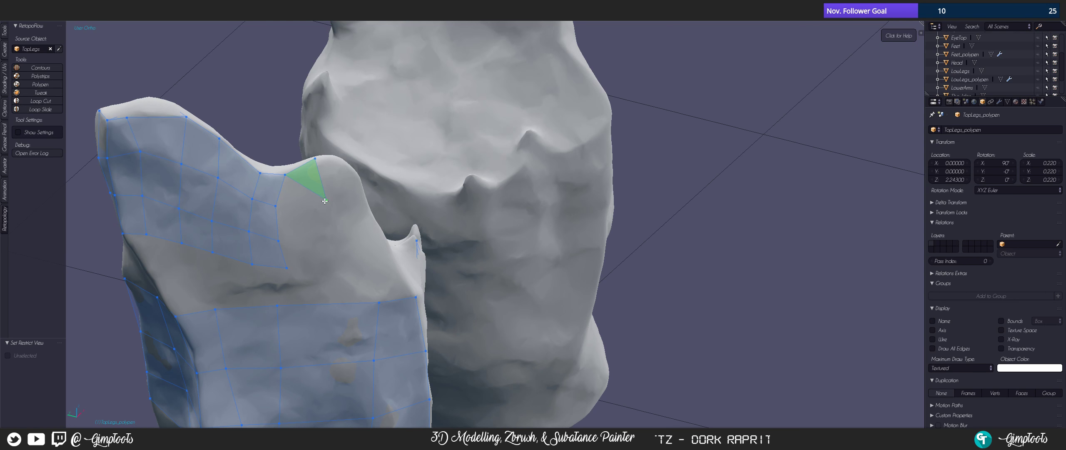
pyautogui.click(325, 200)
pyautogui.keyDown('shift'); pyautogui.moveTo(320, 210); pyautogui.dragTo(355, 237, button='middle'); pyautogui.keyUp('shift')
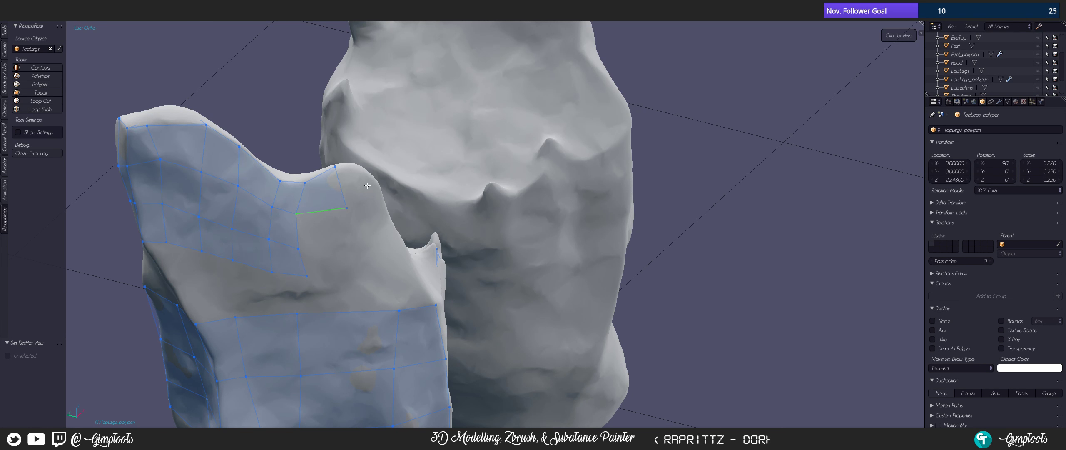
pyautogui.scroll(-3, 368, 186)
pyautogui.moveTo(367, 185)
pyautogui.mouseDown(button='middle')
pyautogui.moveTo(425, 246)
pyautogui.moveTo(432, 273)
pyautogui.mouseUp(button='middle')
pyautogui.press('Return')
pyautogui.scroll(-3, 418, 221)
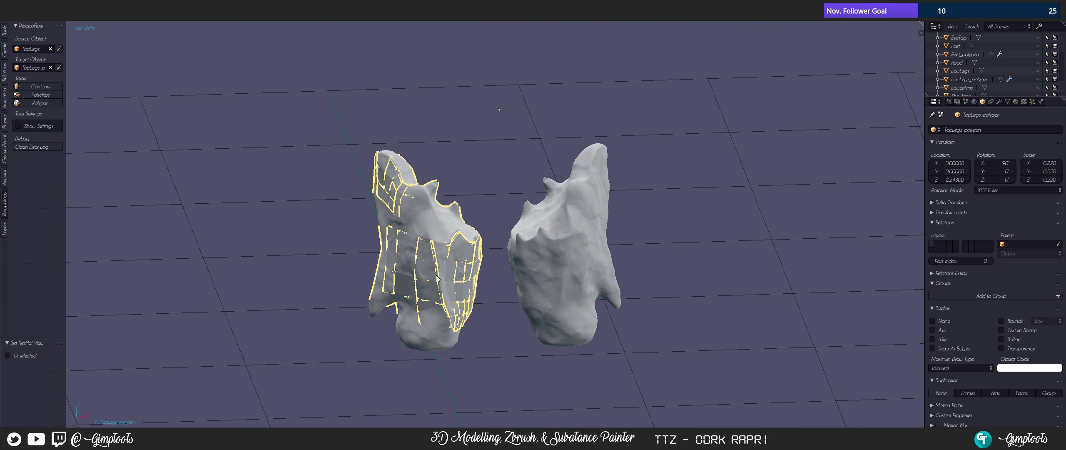
# - Reveal all hidden objects of the character around the upper legs
pyautogui.hotkey('alt', 'h')
pyautogui.moveTo(480, 351); pyautogui.dragTo(478, 286, button='middle')
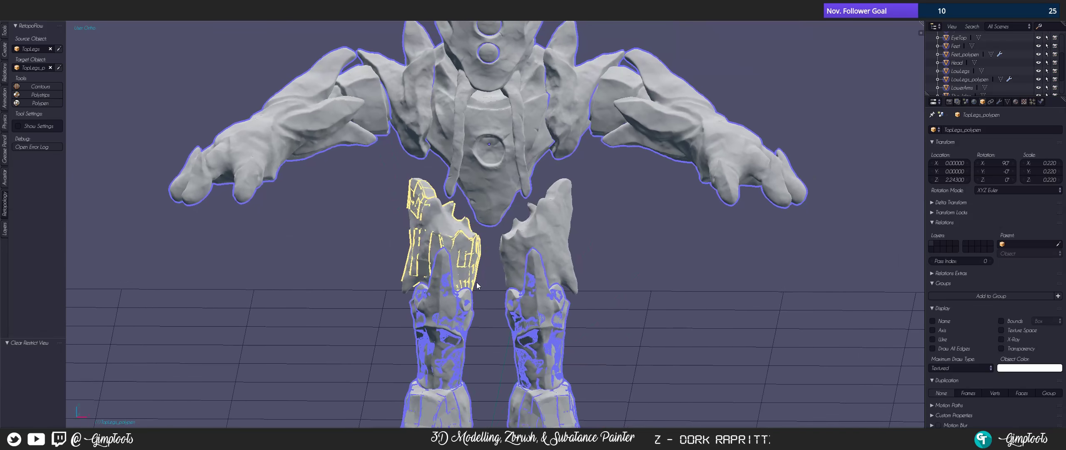
pyautogui.moveTo(472, 255); pyautogui.dragTo(480, 253, button='middle')
# - Hide the overlapping retopology meshes on the upper legs, lower legs and feet one after another
pyautogui.rightClick(459, 243)
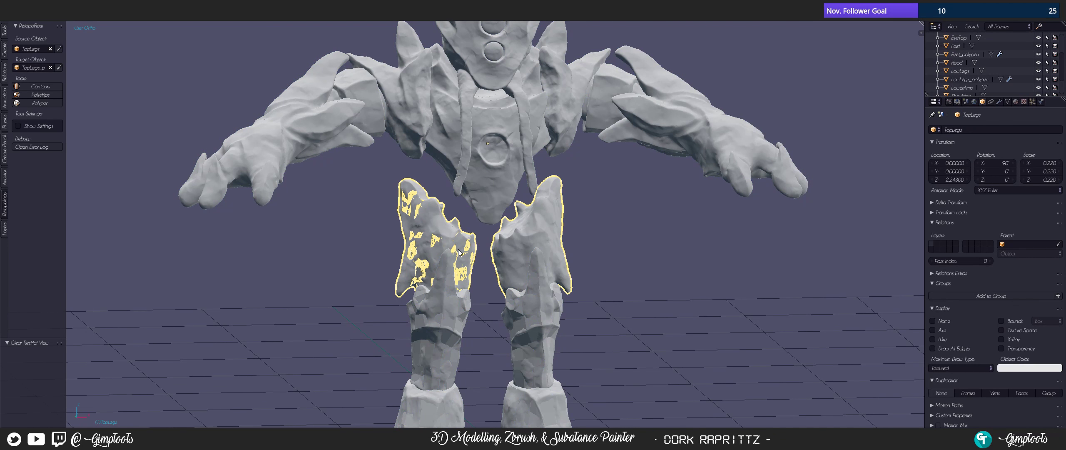
pyautogui.rightClick(457, 253)
pyautogui.press('h')
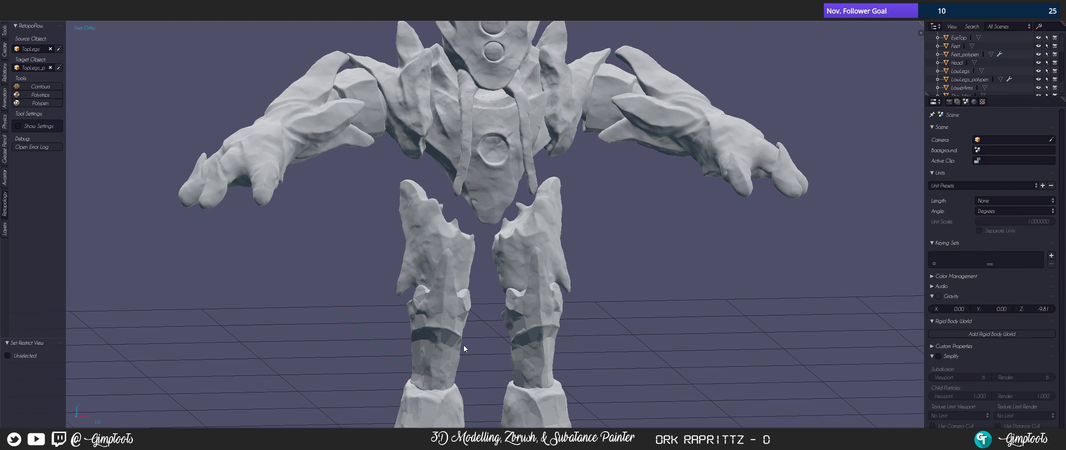
pyautogui.rightClick(454, 340)
pyautogui.press('h')
pyautogui.rightClick(452, 411)
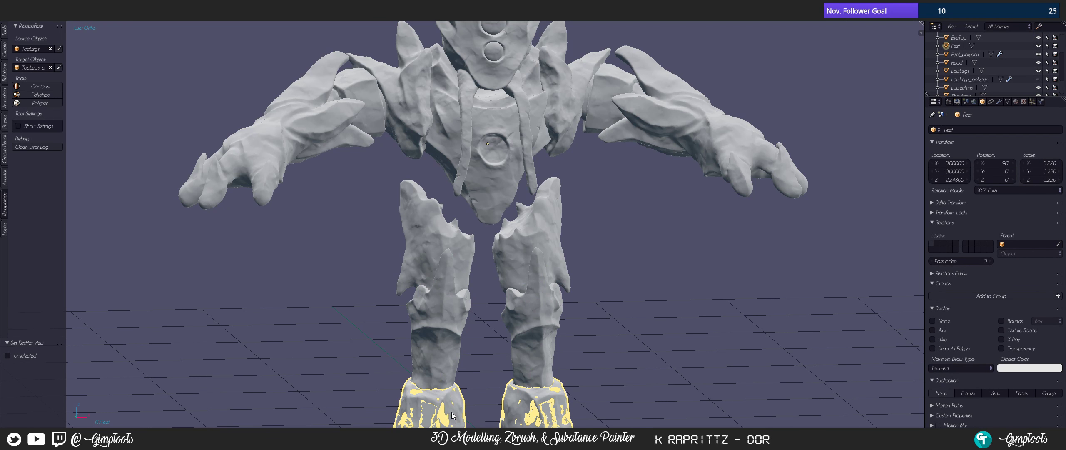
pyautogui.press('h')
# - Inspect the whole sculpted character from front and back, including the upper legs, pelvis and torso
pyautogui.scroll(-2, 483, 241)
pyautogui.moveTo(483, 241); pyautogui.dragTo(489, 305, button='middle')
pyautogui.keyDown('shift'); pyautogui.moveTo(489, 304); pyautogui.dragTo(442, 285, button='middle'); pyautogui.keyUp('shift')
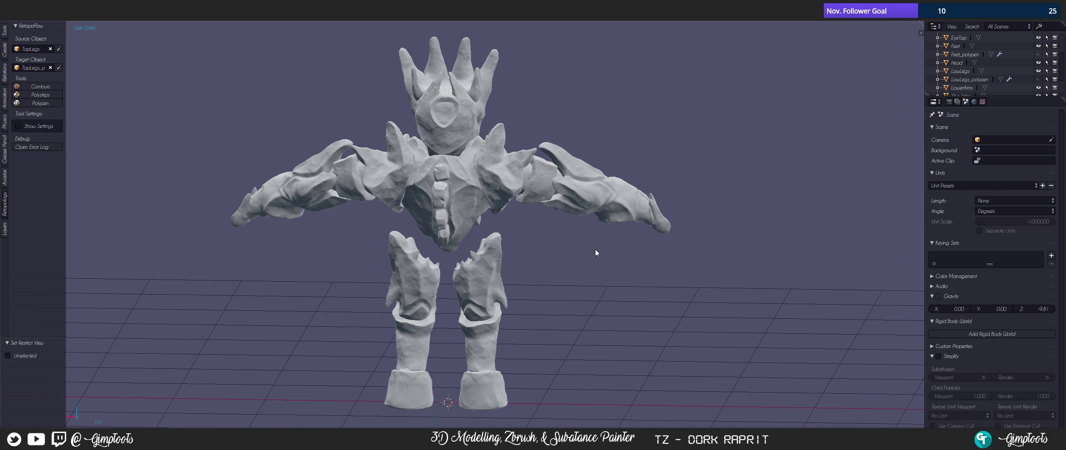
pyautogui.moveTo(594, 249); pyautogui.dragTo(535, 221, button='middle')
pyautogui.scroll(5, 535, 220)
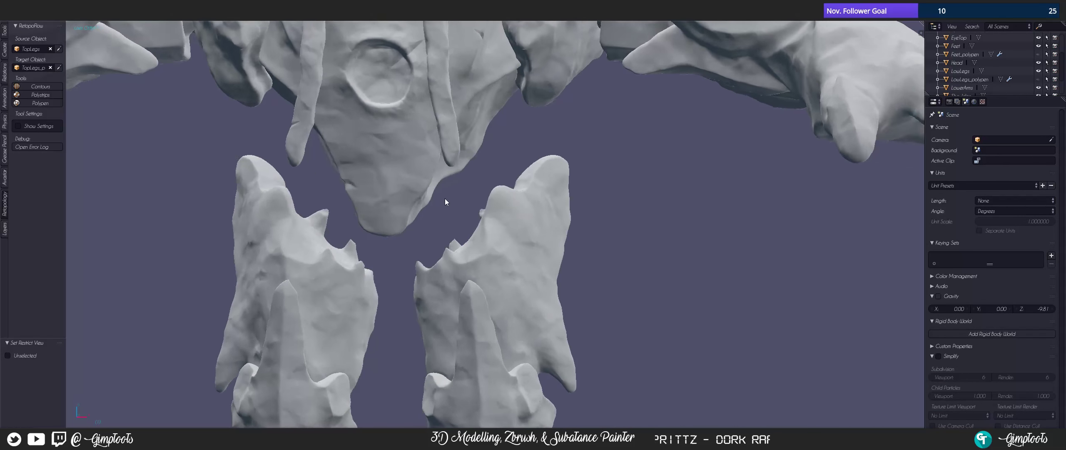
pyautogui.moveTo(445, 202); pyautogui.dragTo(445, 141, button='middle')
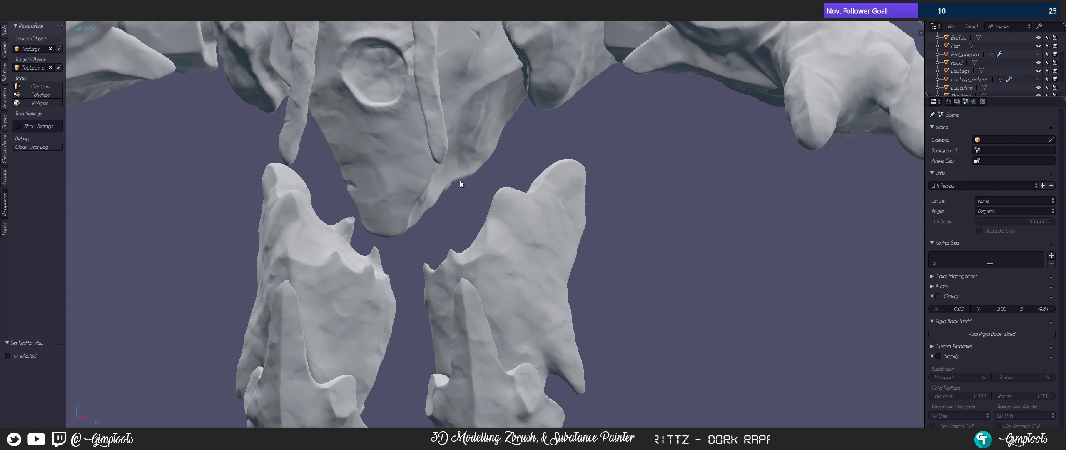
pyautogui.moveTo(524, 165); pyautogui.dragTo(474, 210, button='middle')
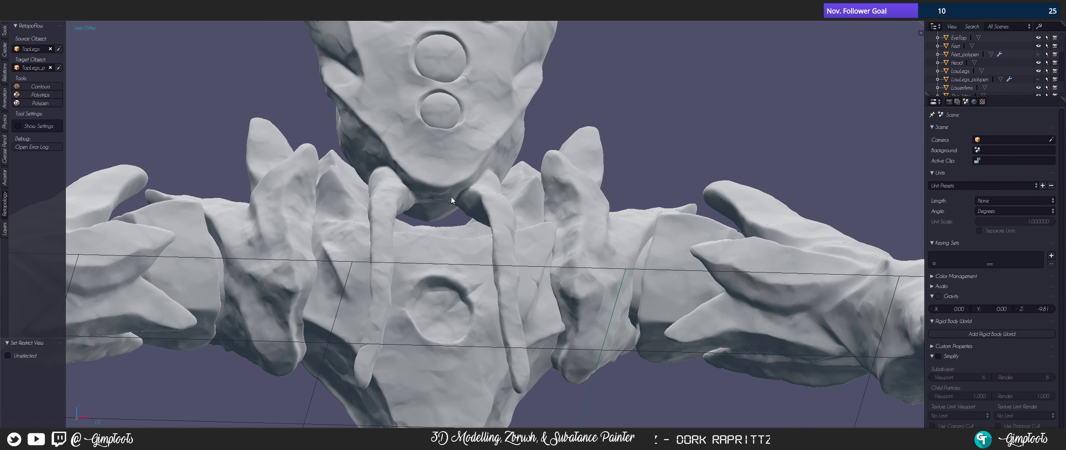
pyautogui.scroll(-2, 452, 197)
pyautogui.moveTo(447, 247); pyautogui.dragTo(453, 187, button='middle')
# - Select the lower arms, upper arms and shoulder pieces in turn and examine how they sit around the torso
pyautogui.rightClick(343, 166)
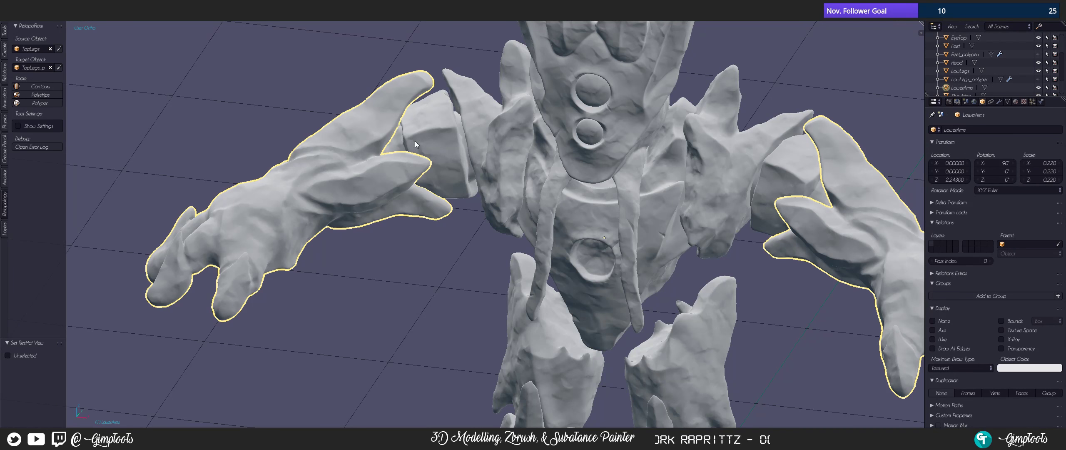
pyautogui.rightClick(440, 135)
pyautogui.rightClick(478, 126)
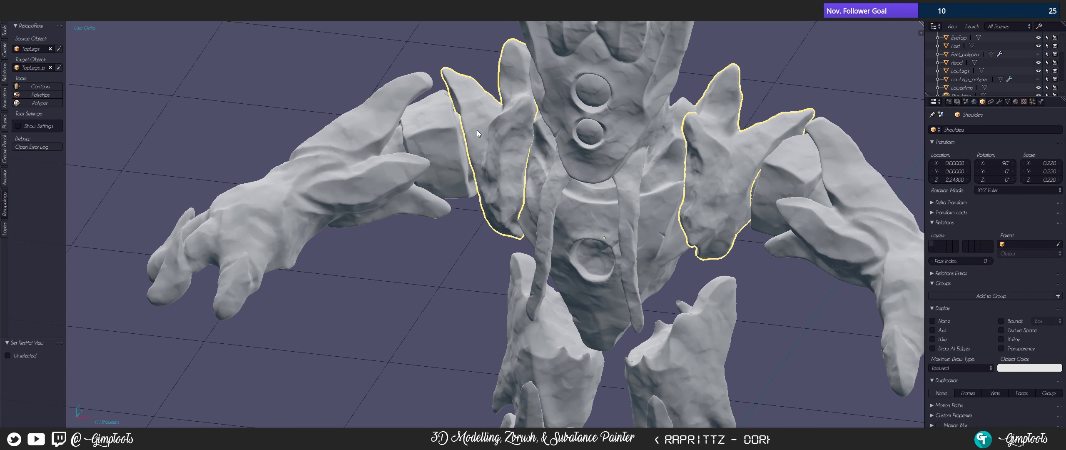
pyautogui.keyDown('shift'); pyautogui.moveTo(553, 178); pyautogui.dragTo(421, 148, button='middle'); pyautogui.keyUp('shift')
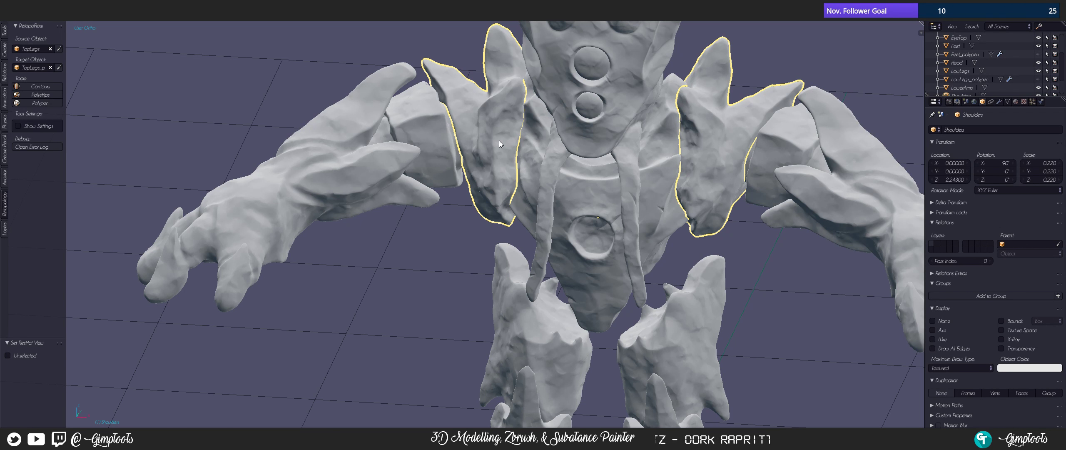
pyautogui.scroll(-3, 574, 159)
pyautogui.moveTo(500, 263); pyautogui.dragTo(514, 233, button='middle')
pyautogui.scroll(8, 504, 236)
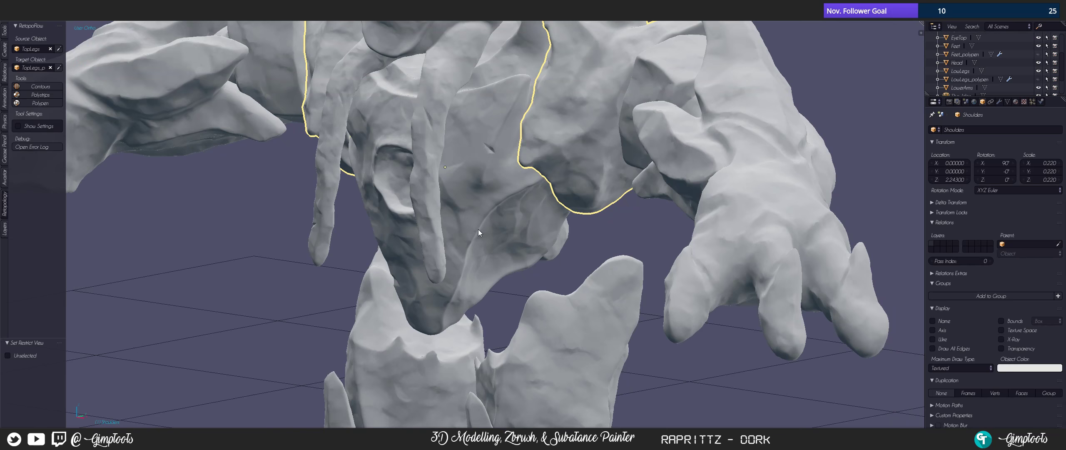
pyautogui.moveTo(479, 231); pyautogui.dragTo(483, 213, button='middle')
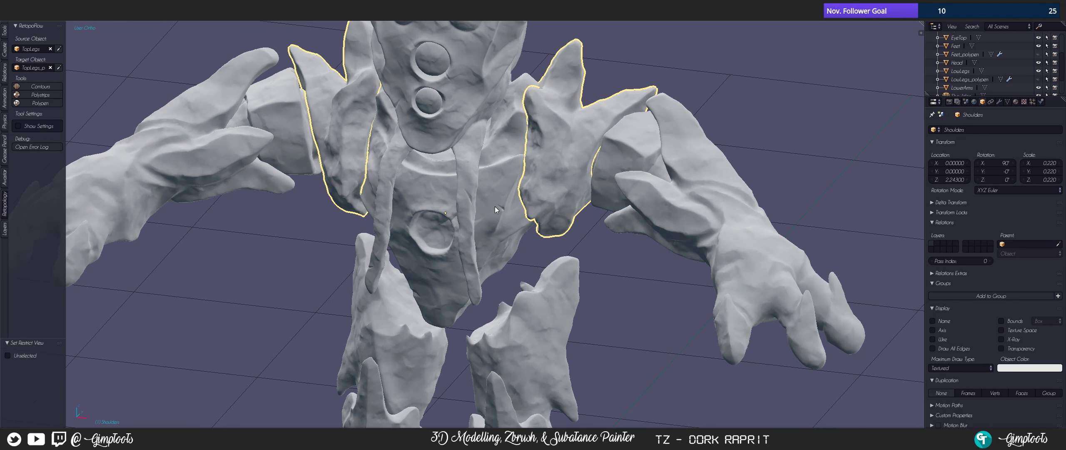
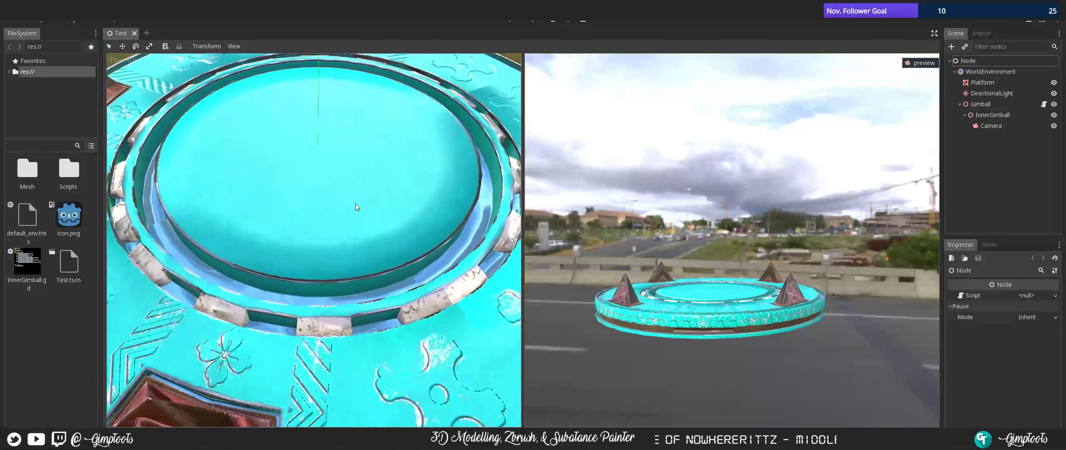
# - In Godot, examine the textured platform's top disc, ring and hexagon-patterned side in the perspective view
pyautogui.scroll(-3, 346, 207)
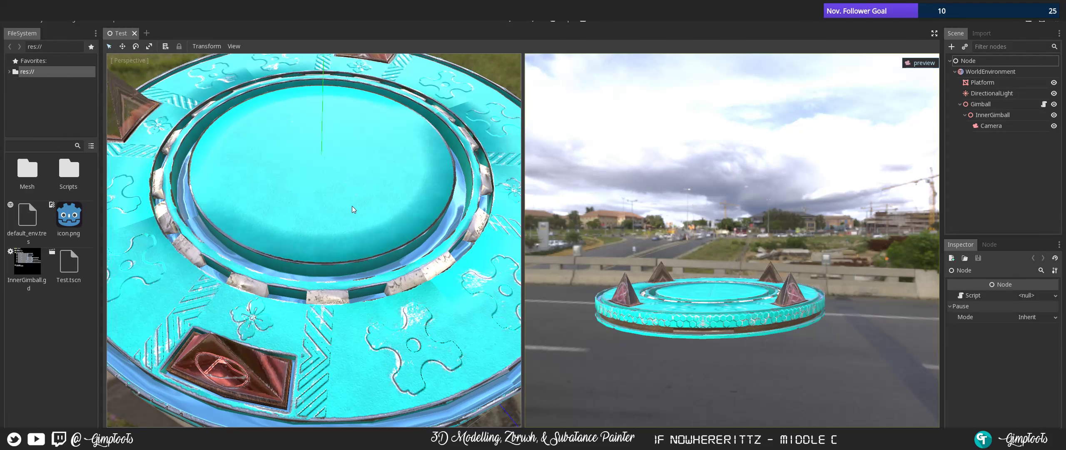
pyautogui.scroll(-5, 353, 206)
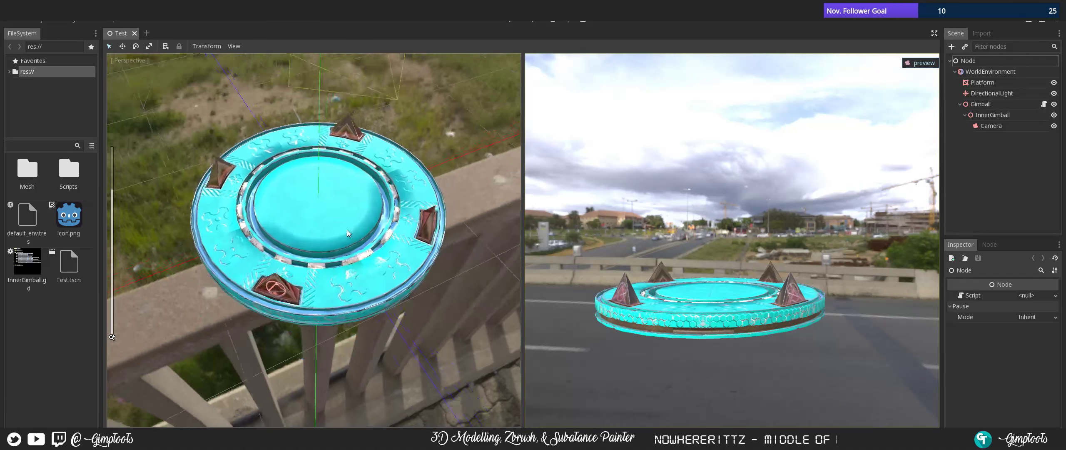
pyautogui.moveTo(347, 229); pyautogui.dragTo(313, 288, button='middle')
pyautogui.scroll(6, 301, 206)
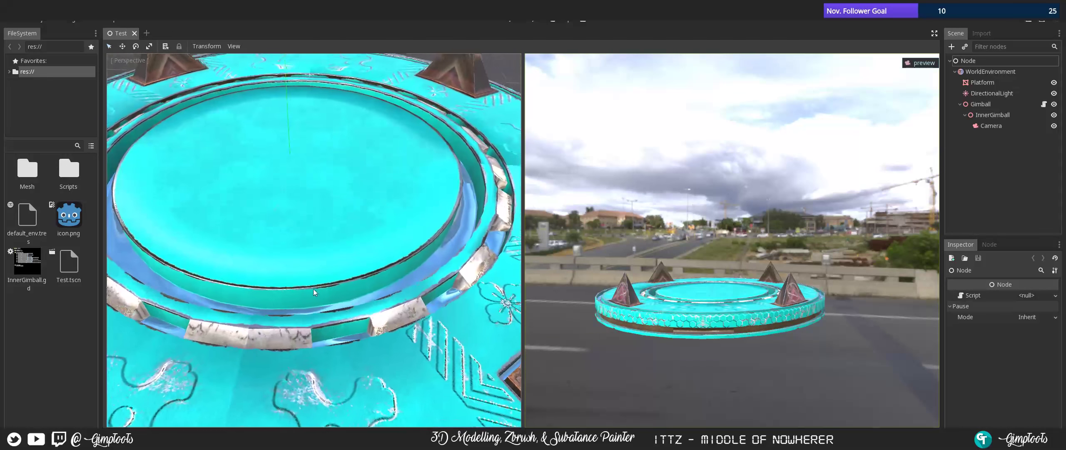
pyautogui.scroll(3, 279, 260)
pyautogui.moveTo(279, 260); pyautogui.dragTo(294, 239, button='middle')
pyautogui.scroll(-5, 223, 184)
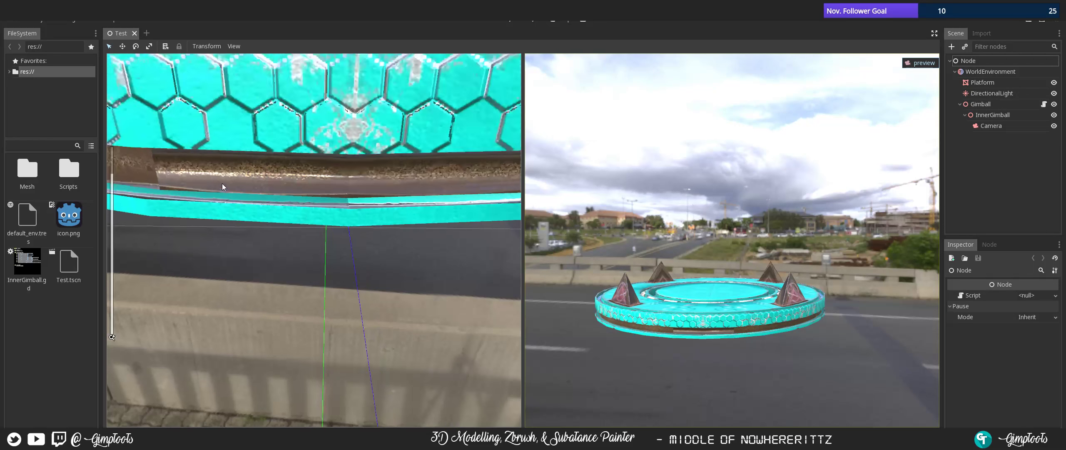
pyautogui.moveTo(251, 197); pyautogui.dragTo(302, 274, button='middle')
pyautogui.scroll(3, 359, 192)
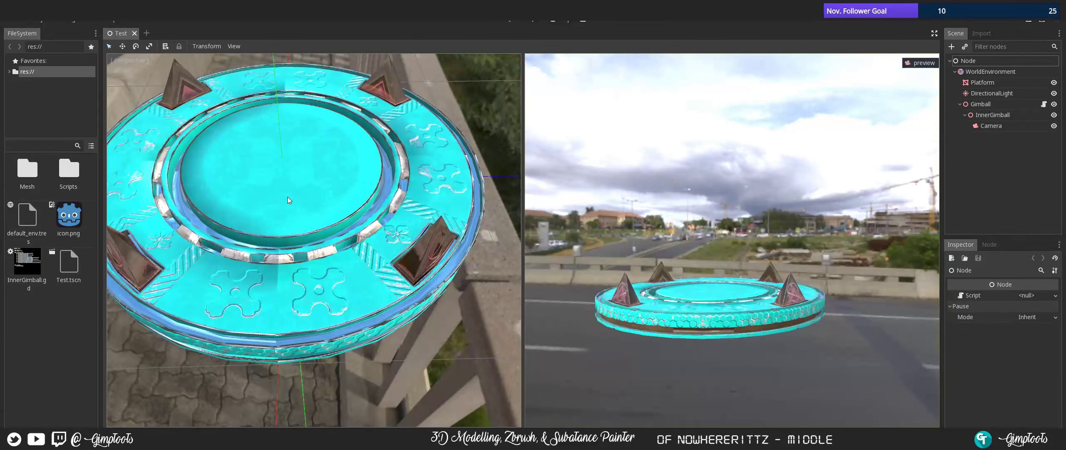
# - Examine the texture seam across the platform's inner ring up close, and the platform's side and pyramids from a low angle
pyautogui.moveTo(287, 198); pyautogui.dragTo(306, 268, button='middle')
pyautogui.scroll(12, 306, 268)
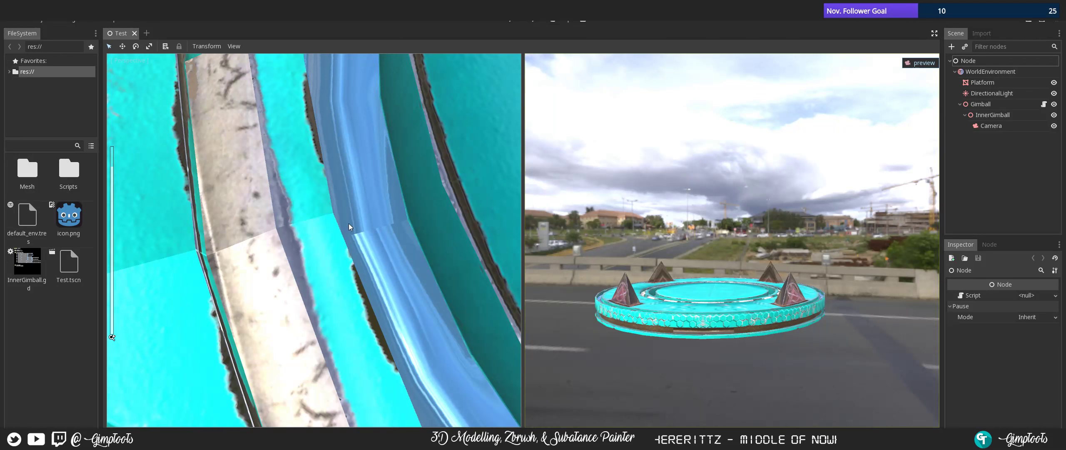
pyautogui.scroll(-10, 397, 185)
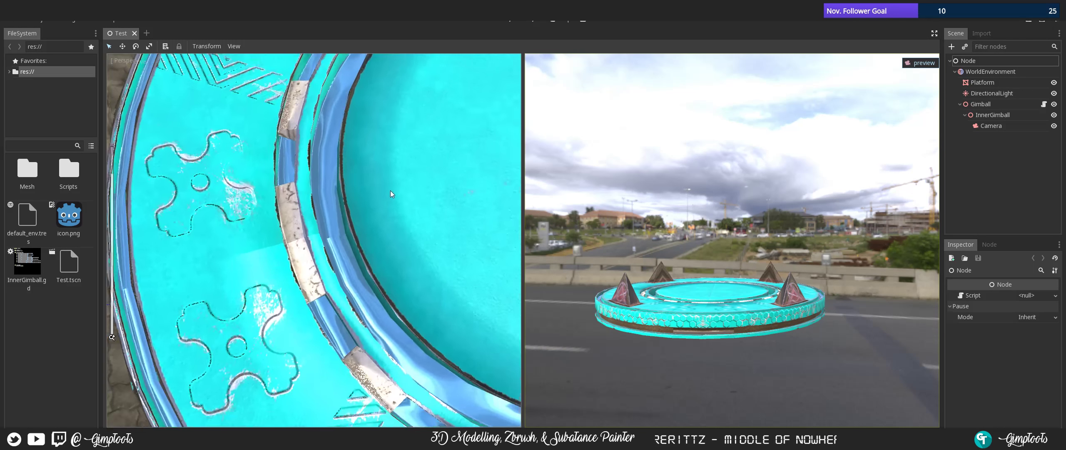
pyautogui.moveTo(388, 245); pyautogui.dragTo(365, 203, button='middle')
pyautogui.scroll(3, 397, 240)
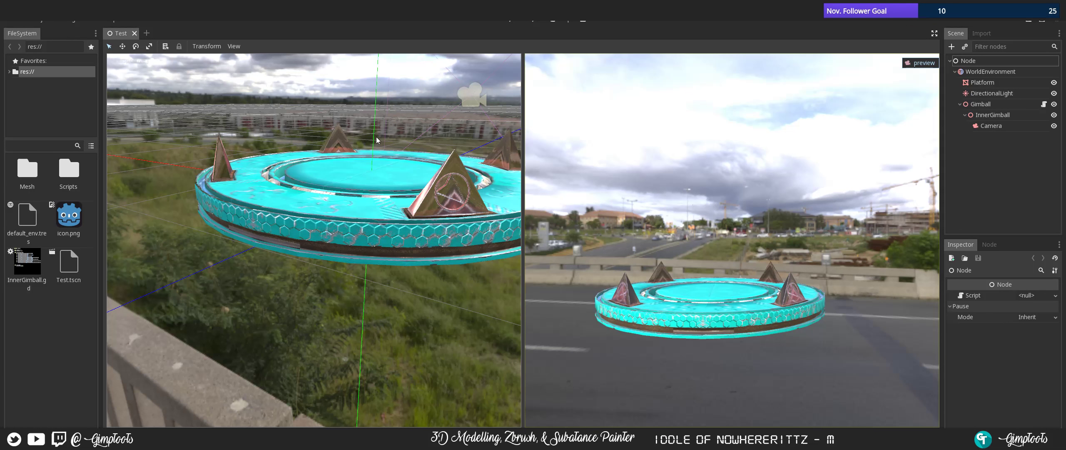
pyautogui.scroll(-3, 387, 163)
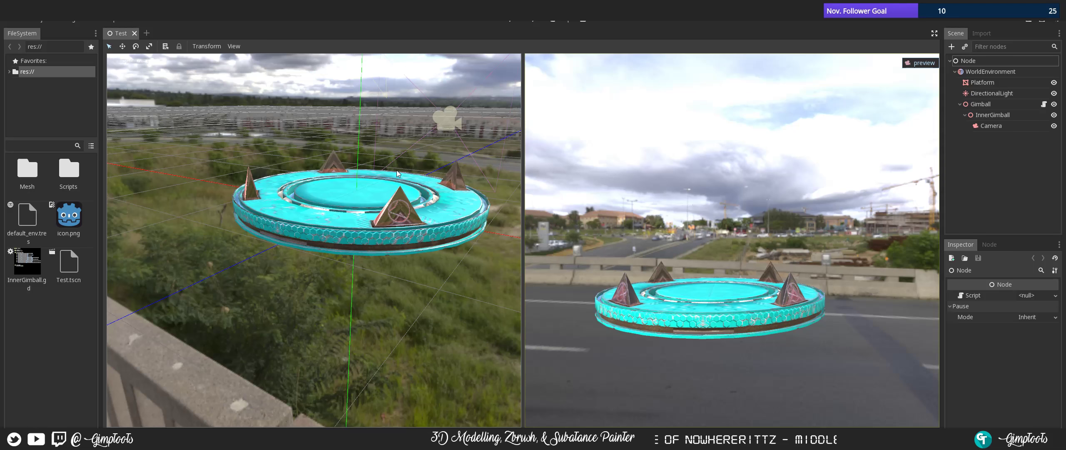
pyautogui.scroll(-5, 403, 175)
pyautogui.scroll(5, 404, 172)
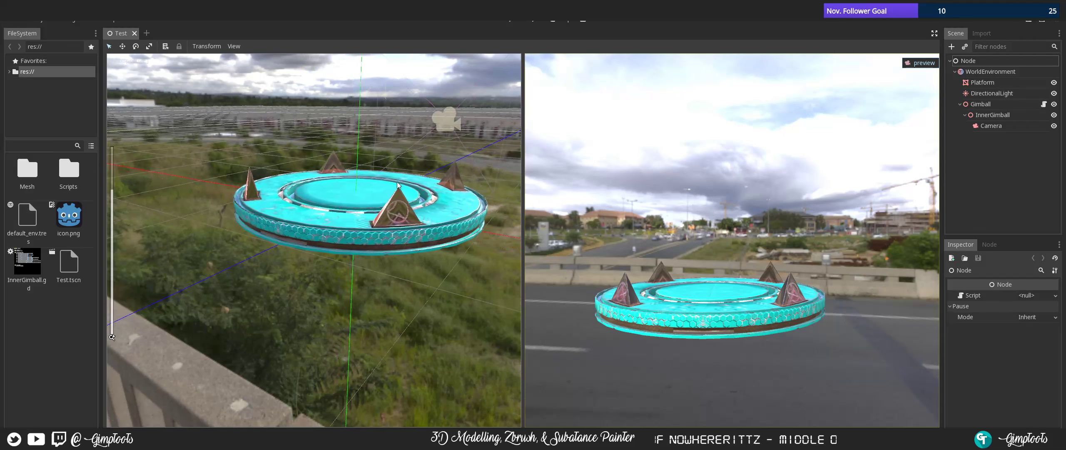
# - Examine the platform's engraved surface, ring and corner pyramids from above and from several sides and distances
pyautogui.moveTo(403, 172); pyautogui.dragTo(397, 199, button='middle')
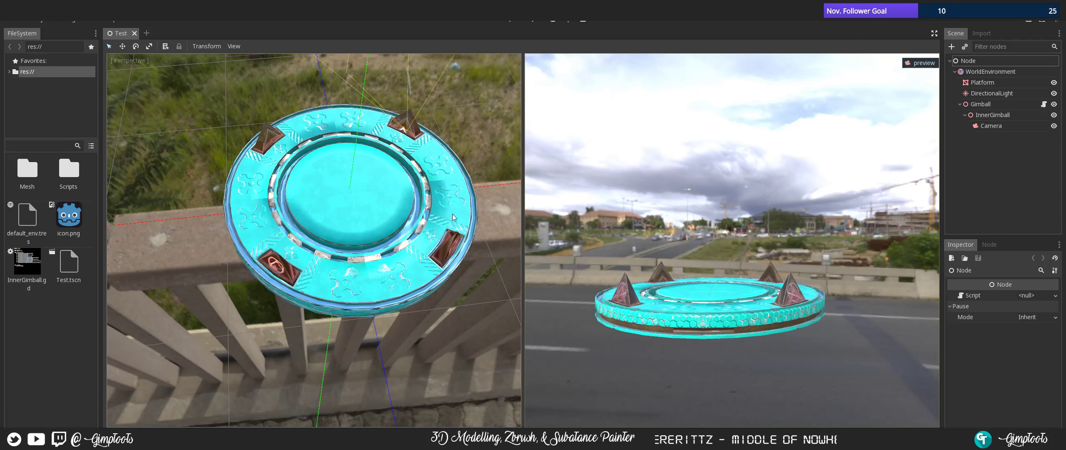
pyautogui.scroll(5, 405, 235)
pyautogui.moveTo(406, 235); pyautogui.dragTo(326, 174, button='middle')
pyautogui.scroll(-10, 327, 173)
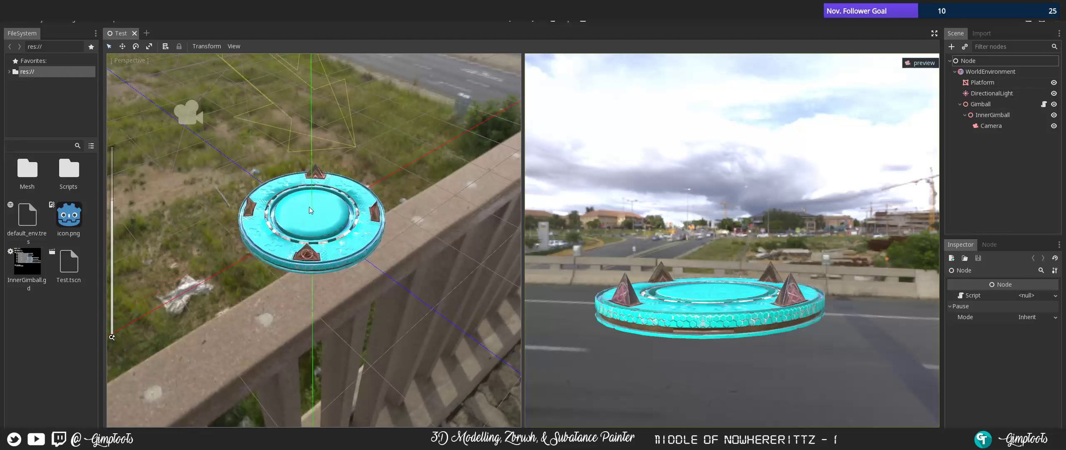
pyautogui.moveTo(309, 207); pyautogui.dragTo(311, 186, button='middle')
pyautogui.scroll(15, 317, 206)
pyautogui.scroll(-4, 309, 178)
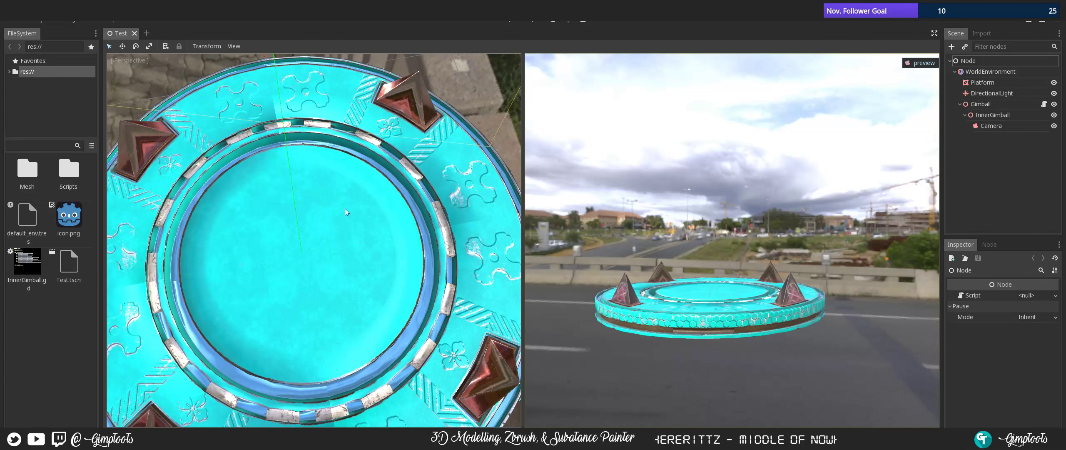
pyautogui.moveTo(351, 224); pyautogui.dragTo(341, 203, button='middle')
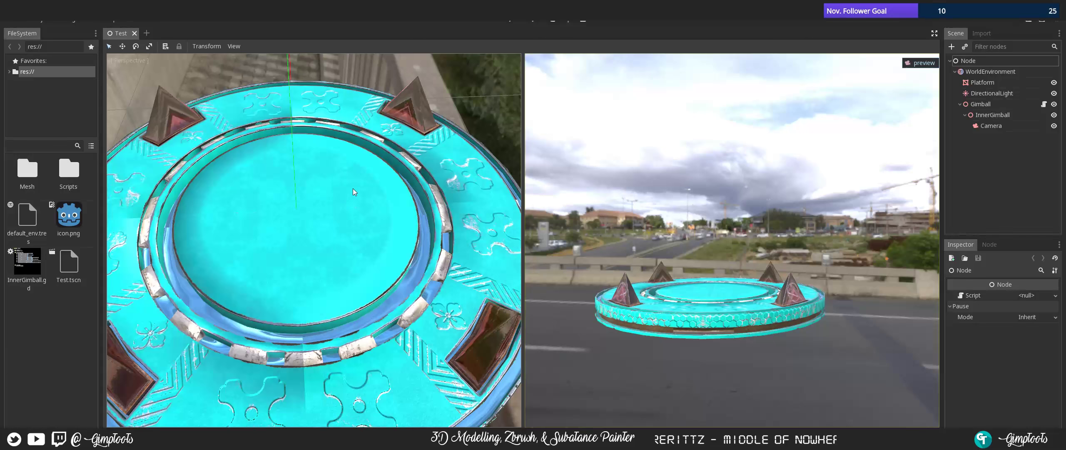
pyautogui.scroll(-5, 354, 188)
pyautogui.moveTo(318, 244); pyautogui.dragTo(297, 195, button='middle')
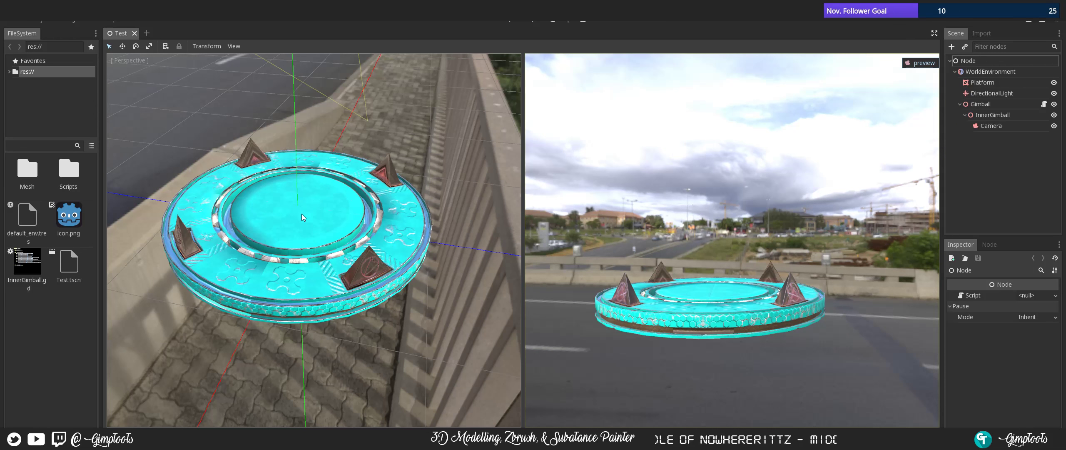
pyautogui.moveTo(301, 214); pyautogui.dragTo(266, 227, button='middle')
pyautogui.scroll(2, 329, 227)
pyautogui.scroll(5, 330, 233)
pyautogui.scroll(-4, 302, 167)
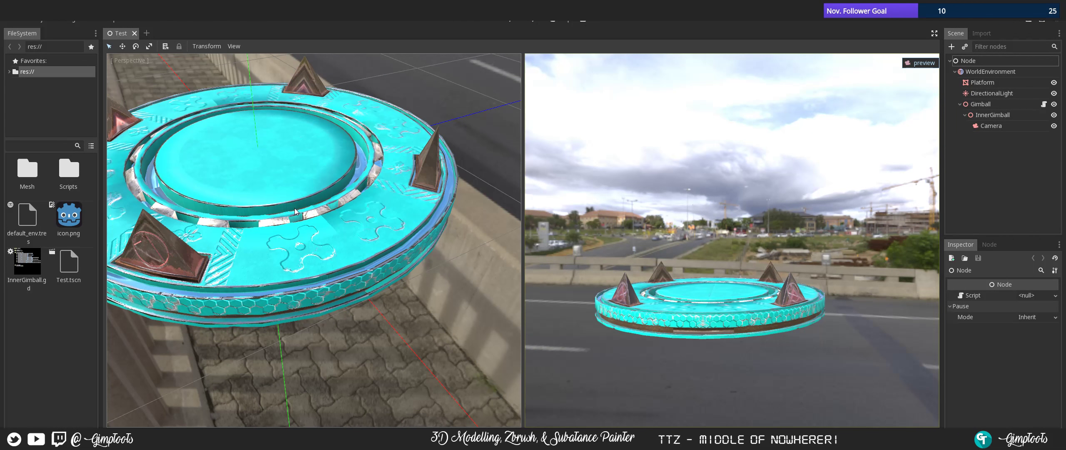
# - Examine the platform's top disc, engraved ring and corner pyramids from directly overhead and from an oblique angle
pyautogui.scroll(-3, 294, 212)
pyautogui.moveTo(295, 212); pyautogui.dragTo(296, 185, button='middle')
pyautogui.moveTo(287, 138); pyautogui.dragTo(293, 184, button='middle')
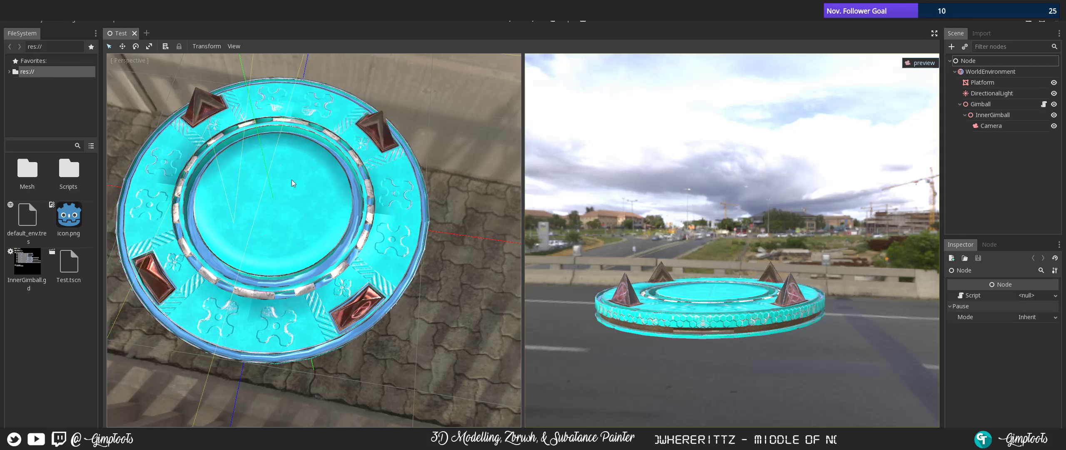
pyautogui.moveTo(292, 183); pyautogui.dragTo(331, 183, button='middle')
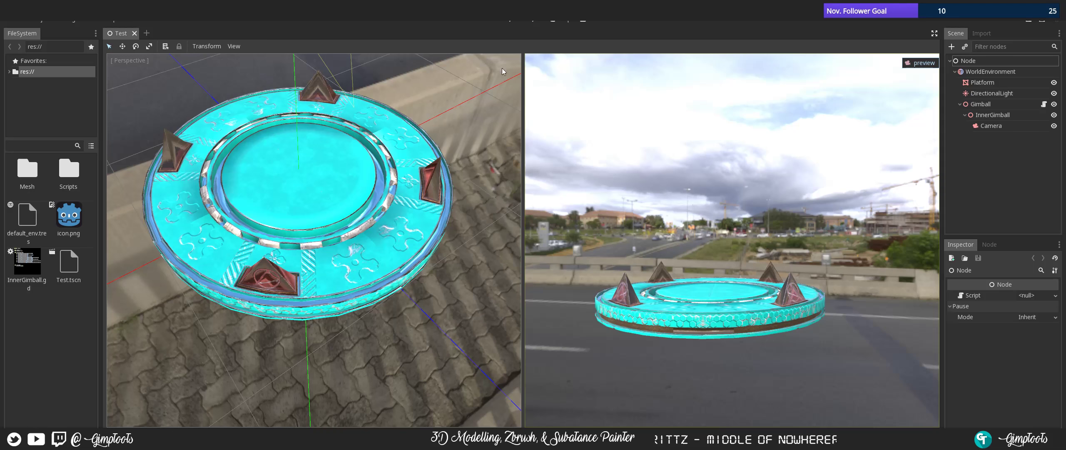
pyautogui.moveTo(302, 140); pyautogui.dragTo(329, 195, button='middle')
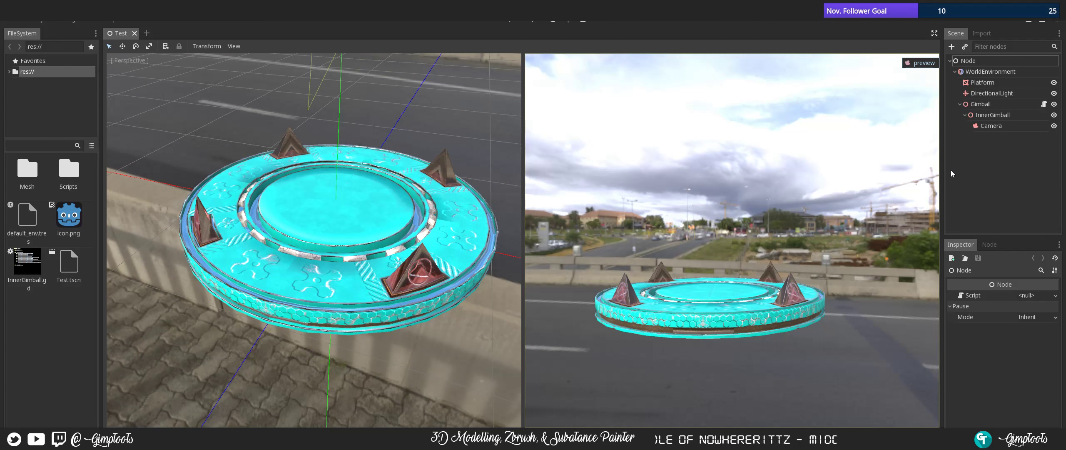
# - Rotate the directional light about 16 degrees so that it points more steeply down at the platform
pyautogui.click(1011, 95)
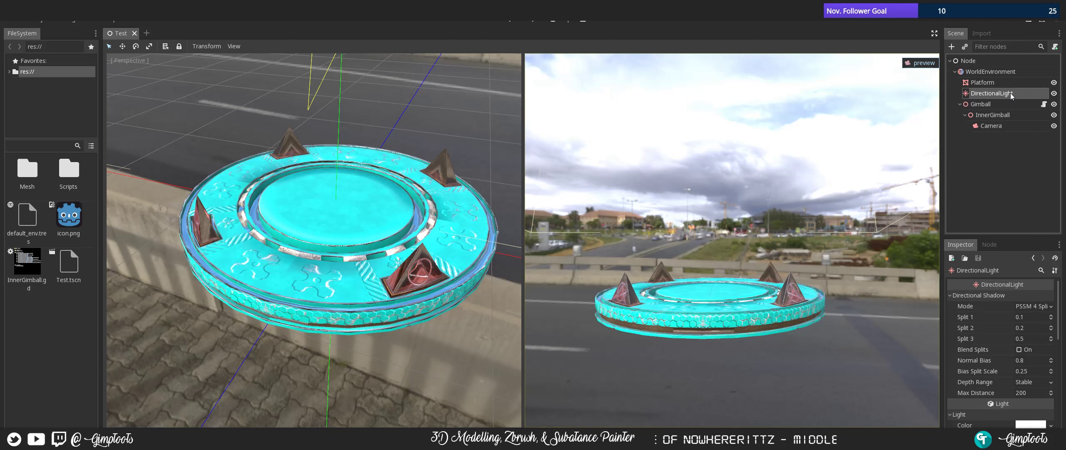
pyautogui.moveTo(450, 200); pyautogui.dragTo(328, 208, button='middle')
pyautogui.scroll(-3, 401, 154)
pyautogui.scroll(-3, 401, 157)
pyautogui.scroll(5, 327, 208)
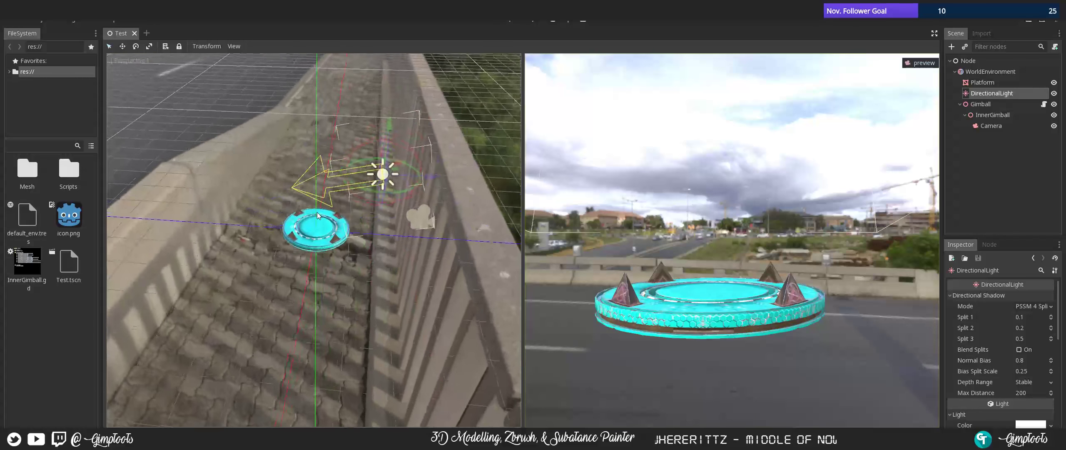
pyautogui.scroll(-2, 428, 106)
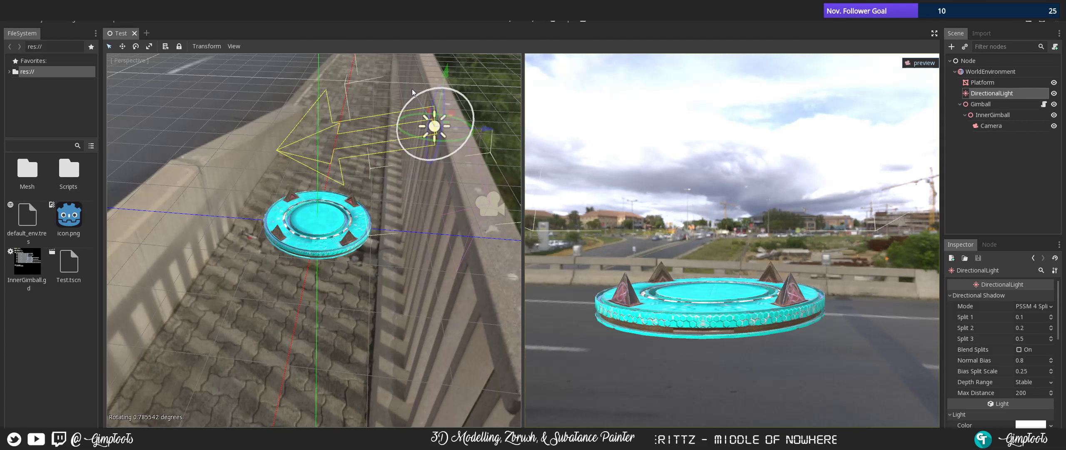
pyautogui.moveTo(412, 92); pyautogui.dragTo(424, 115)
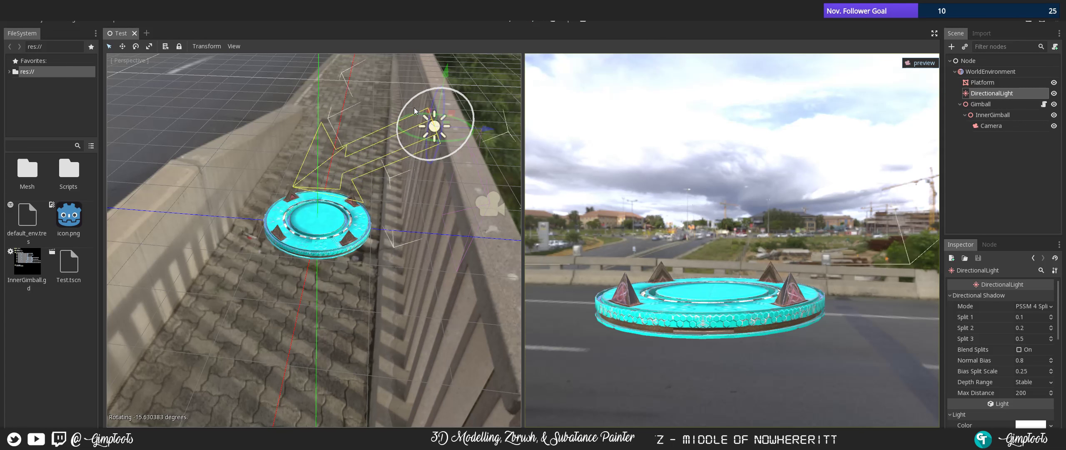
pyautogui.moveTo(414, 108); pyautogui.dragTo(415, 109)
pyautogui.scroll(10, 299, 279)
pyautogui.moveTo(333, 276); pyautogui.dragTo(233, 238, button='middle')
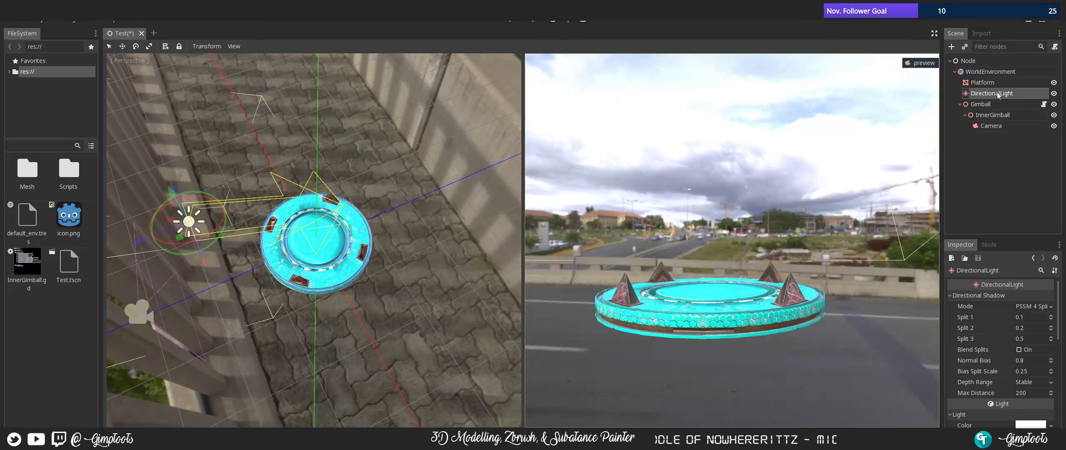
# - Select the WorldEnvironment node and review its available node operations
pyautogui.click(1003, 72)
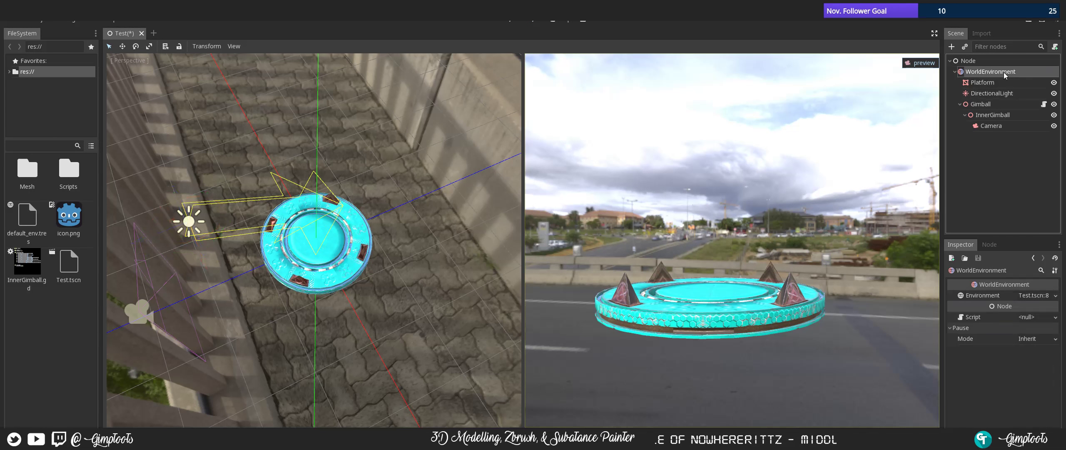
pyautogui.rightClick(999, 72)
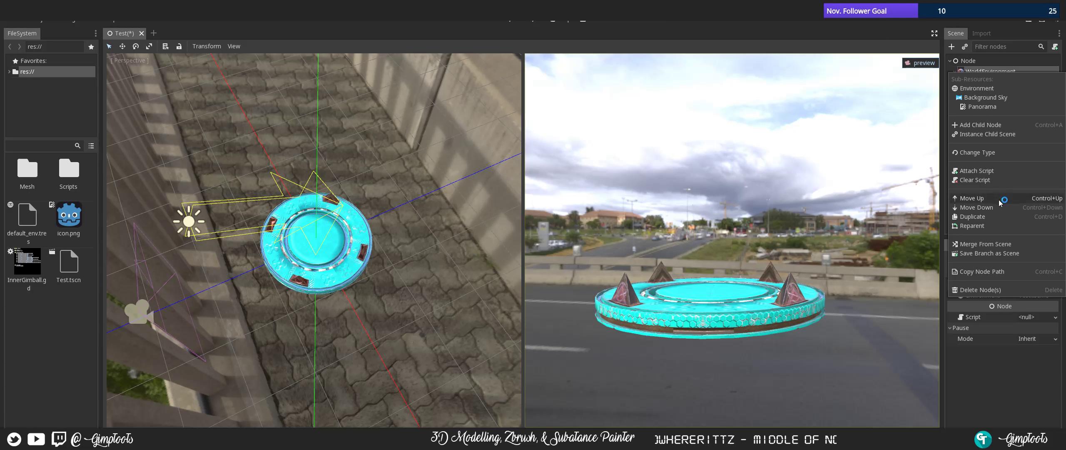
pyautogui.click(901, 27)
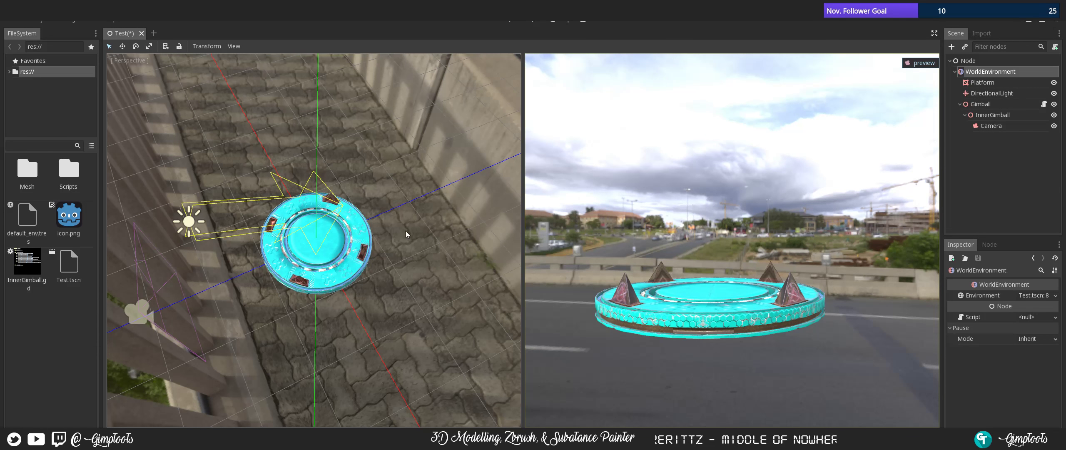
# - Examine the platform under the rotated light from several distances, checking the disc, ring and pyramids
pyautogui.moveTo(384, 268); pyautogui.dragTo(387, 204, button='middle')
pyautogui.scroll(5, 387, 203)
pyautogui.scroll(9, 363, 213)
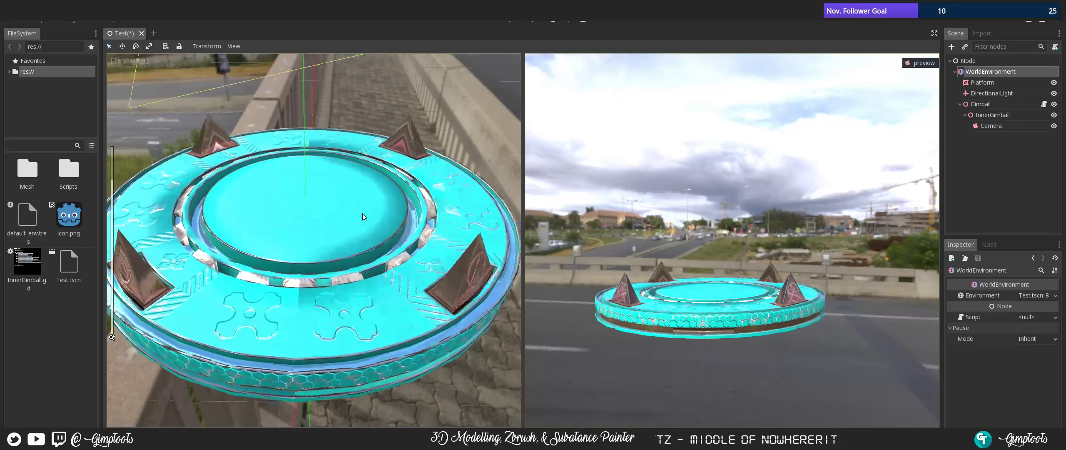
pyautogui.scroll(-9, 339, 177)
pyautogui.scroll(-3, 338, 174)
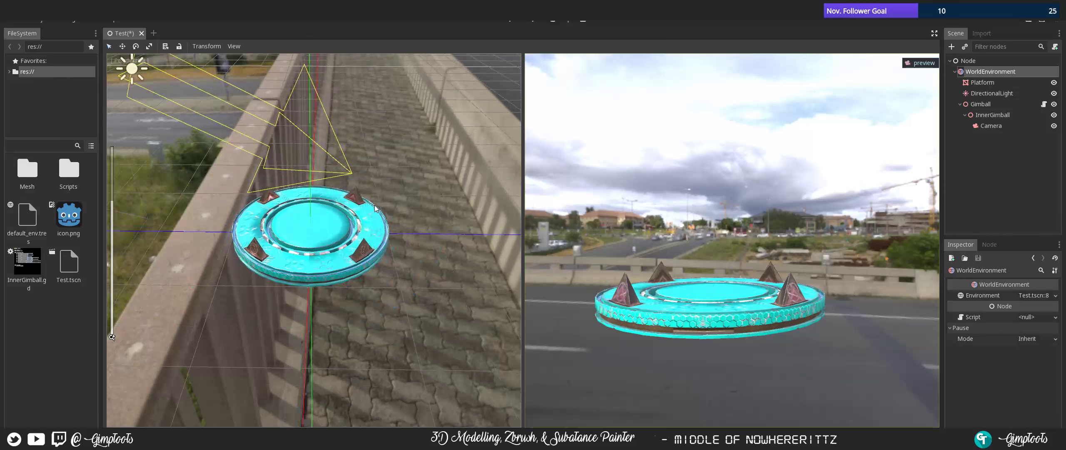
pyautogui.moveTo(338, 174); pyautogui.dragTo(331, 242, button='middle')
pyautogui.scroll(10, 341, 258)
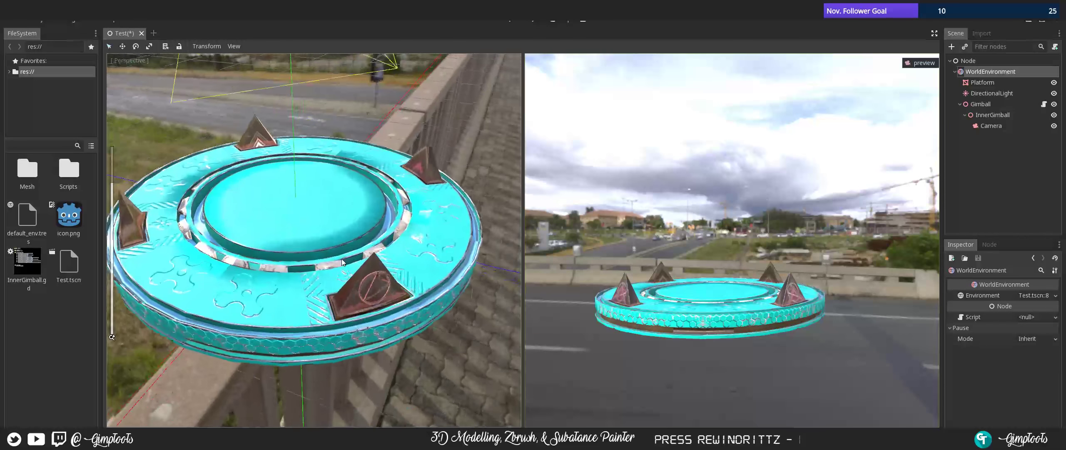
pyautogui.scroll(-6, 366, 262)
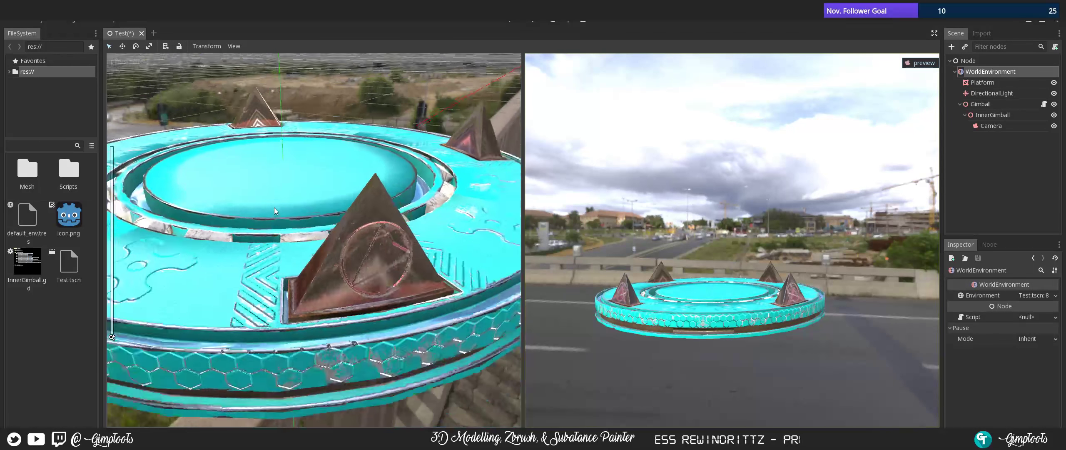
# - Examine the platform's metallic ring segments, engraved pyramids and hexagon-patterned side up close, from low and high angles
pyautogui.moveTo(349, 233); pyautogui.dragTo(250, 214, button='middle')
pyautogui.scroll(8, 254, 213)
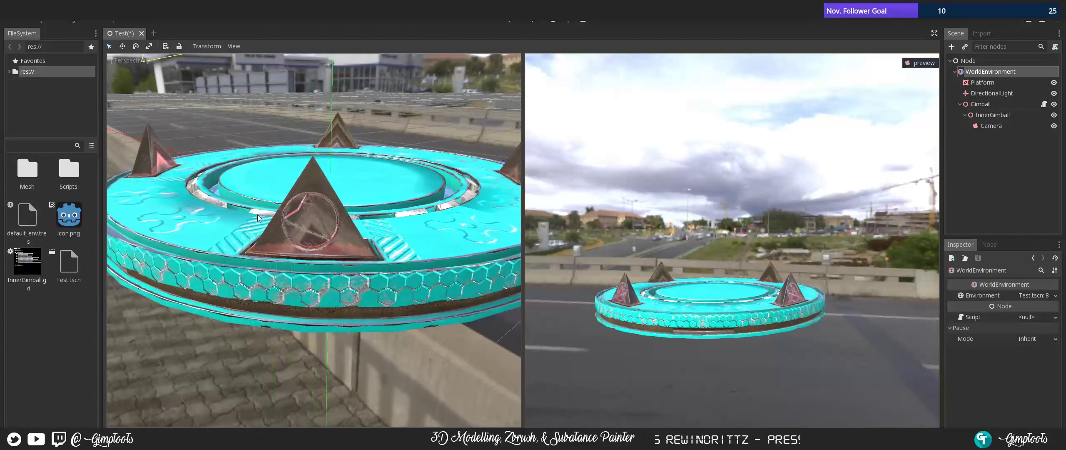
pyautogui.scroll(-8, 262, 210)
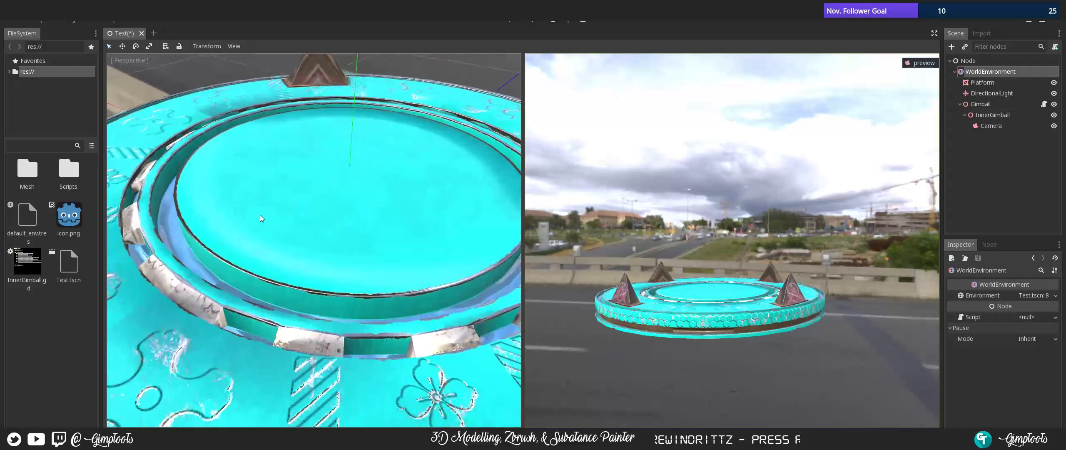
pyautogui.scroll(4, 275, 225)
pyautogui.moveTo(299, 222); pyautogui.dragTo(277, 230, button='middle')
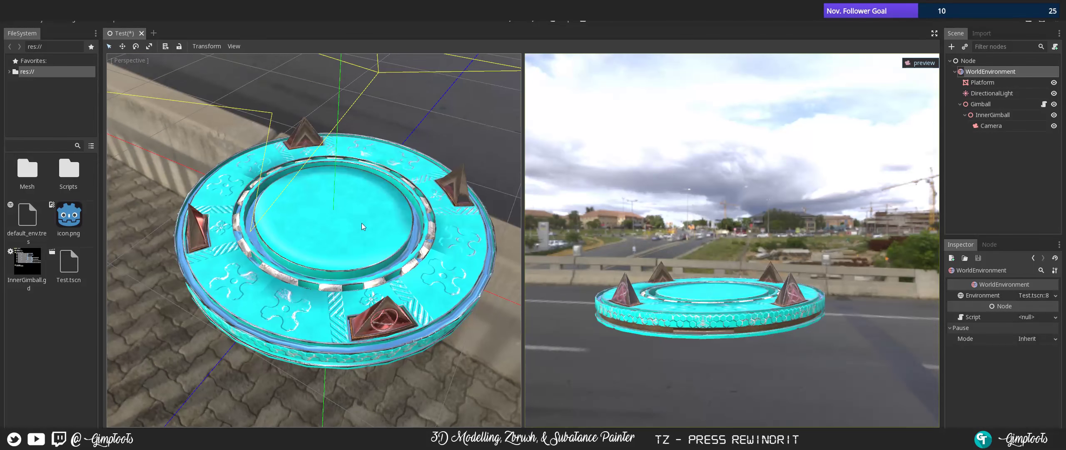
pyautogui.moveTo(396, 209); pyautogui.dragTo(321, 305, button='middle')
pyautogui.scroll(5, 326, 298)
pyautogui.moveTo(315, 298); pyautogui.dragTo(370, 199, button='middle')
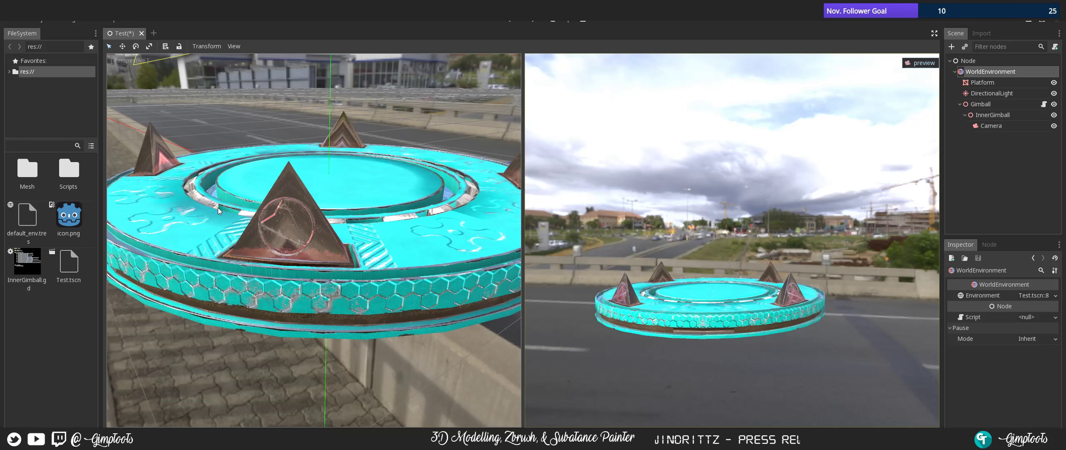
pyautogui.press('super')
pyautogui.press('super')
pyautogui.moveTo(283, 166); pyautogui.dragTo(293, 213, button='middle')
pyautogui.scroll(3, 282, 226)
pyautogui.scroll(-3, 294, 248)
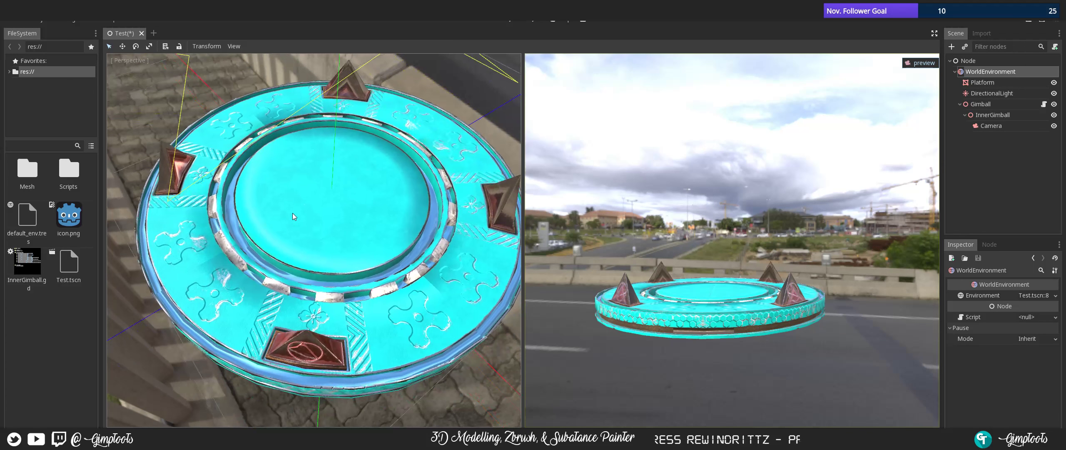
# - Start creating a new node under WorldEnvironment and search the node types for "global"
pyautogui.click(952, 47)
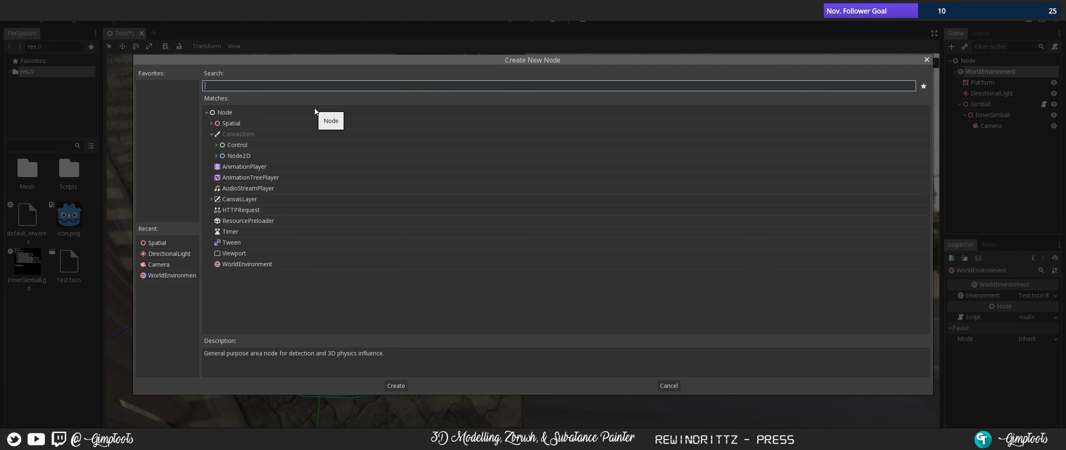
pyautogui.write('globa')
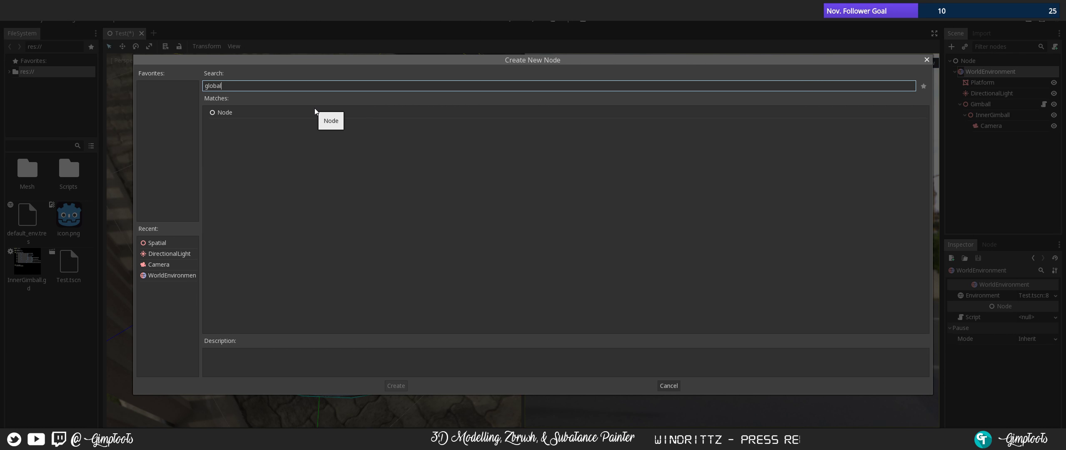
pyautogui.write('l')
pyautogui.press('BackSpace')
pyautogui.press('BackSpace')
pyautogui.press('BackSpace')
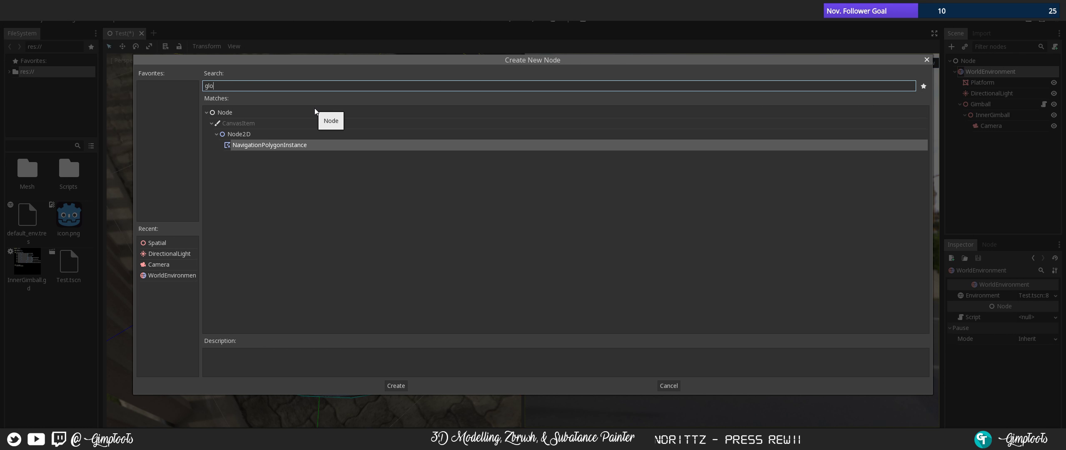
pyautogui.press('BackSpace')
pyautogui.press('BackSpace')
pyautogui.press('BackSpace')
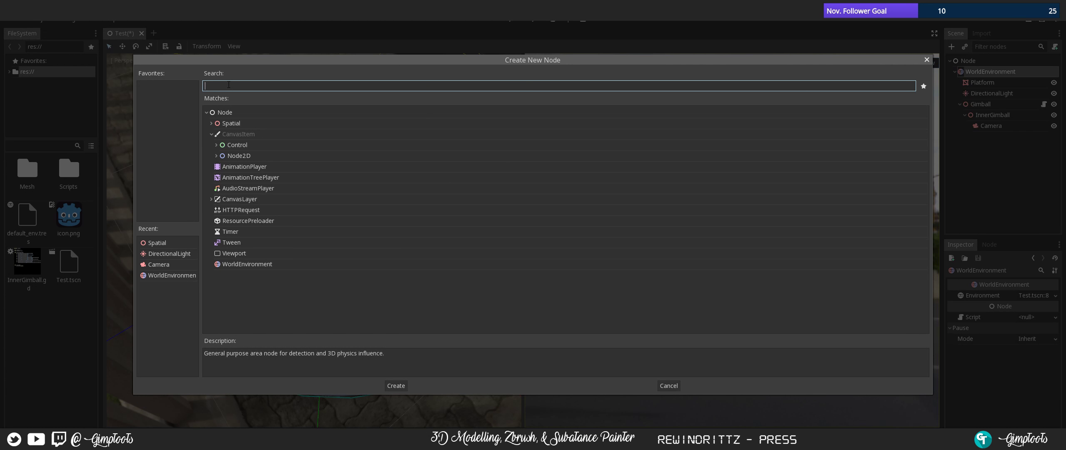
# - Search the node types for "GI" and add a GIProbe node under WorldEnvironment
pyautogui.write('G')
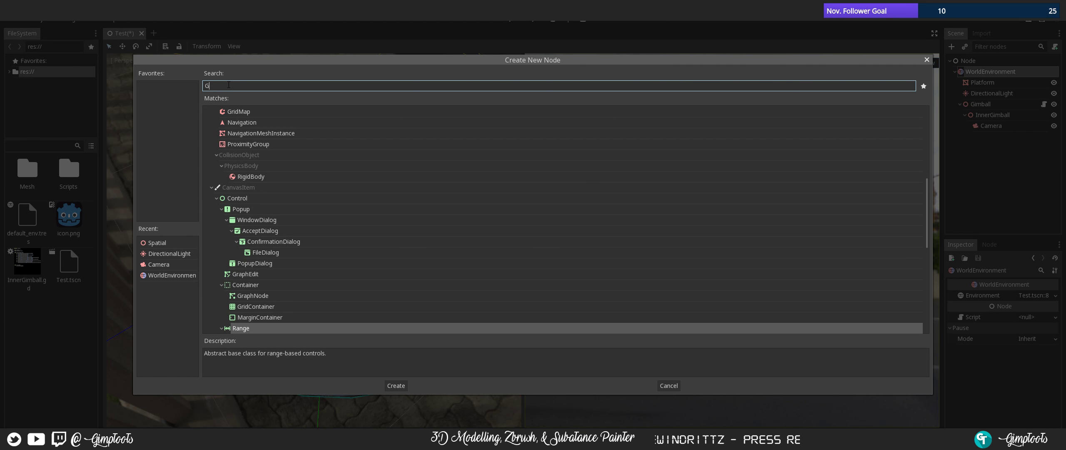
pyautogui.write('I')
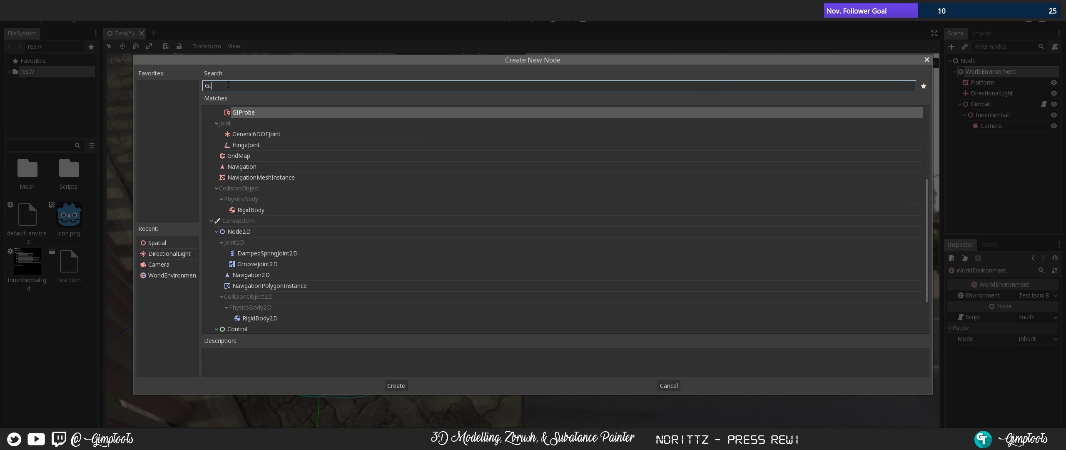
pyautogui.click(253, 114)
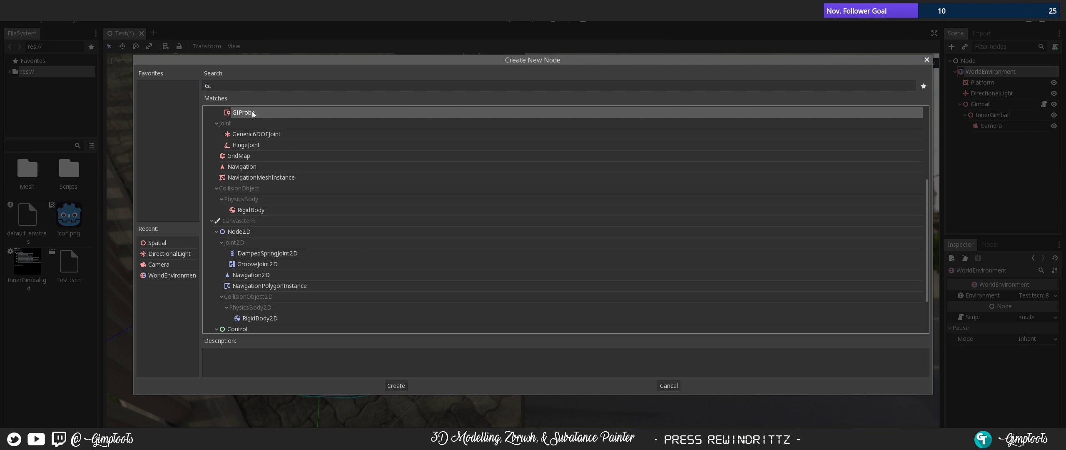
pyautogui.click(393, 384)
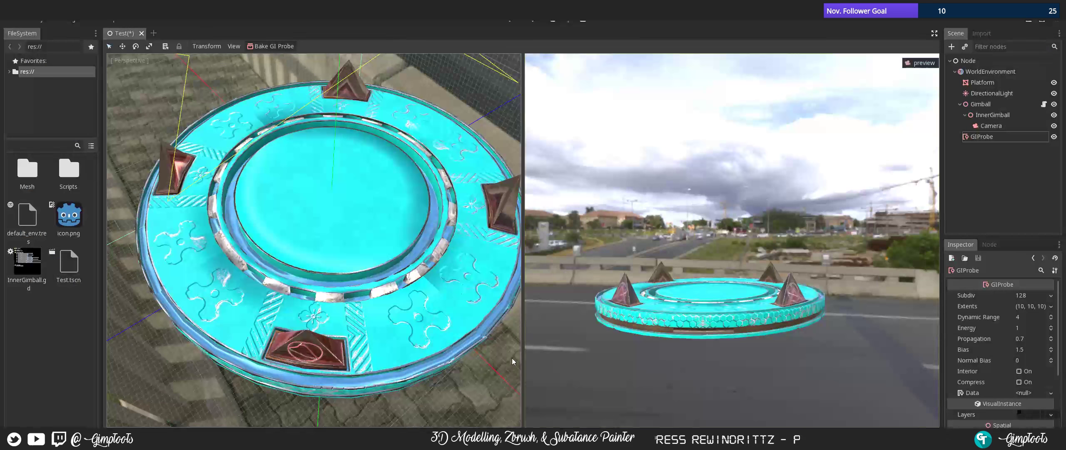
# - Examine how the GIProbe's volume encloses the platform, light and camera from a distance and from above
pyautogui.scroll(-10, 456, 250)
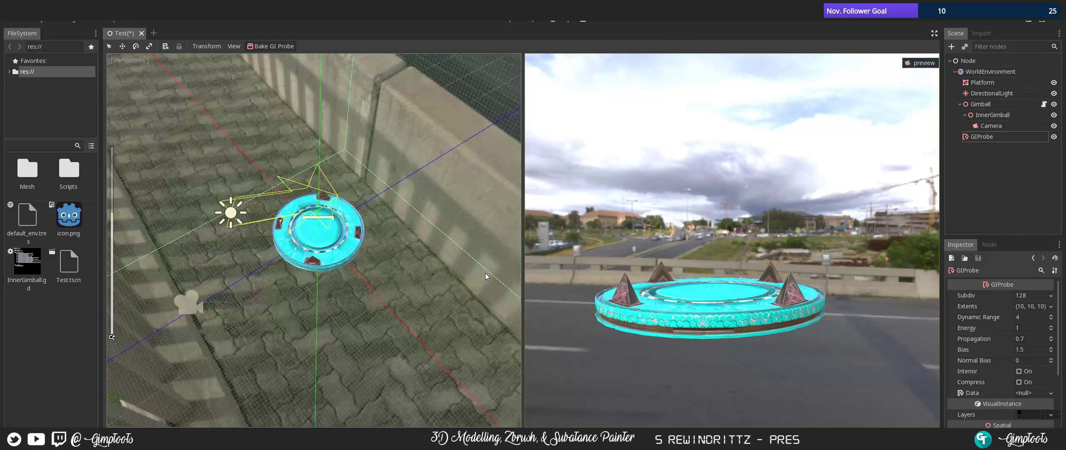
pyautogui.moveTo(522, 315); pyautogui.dragTo(271, 257, button='middle')
pyautogui.scroll(-15, 333, 245)
pyautogui.scroll(5, 277, 260)
pyautogui.scroll(3, 291, 260)
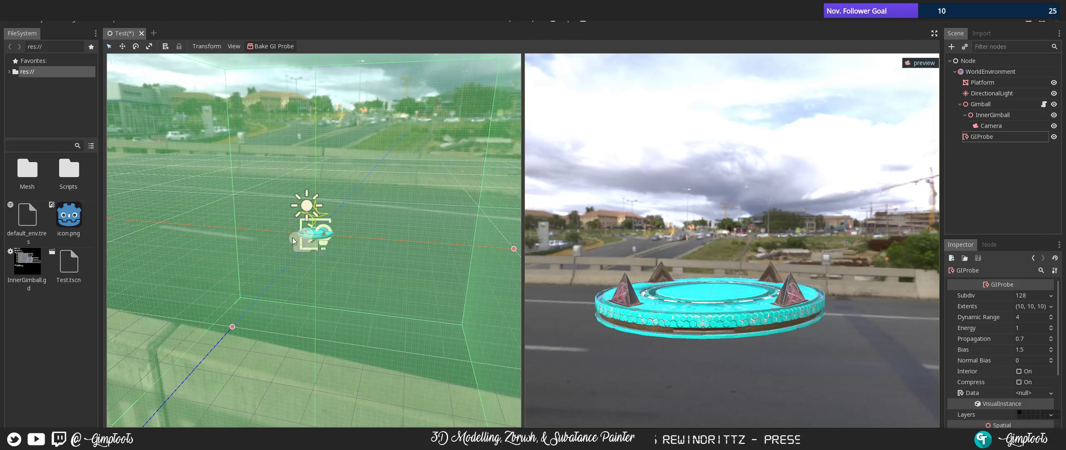
pyautogui.scroll(-5, 292, 237)
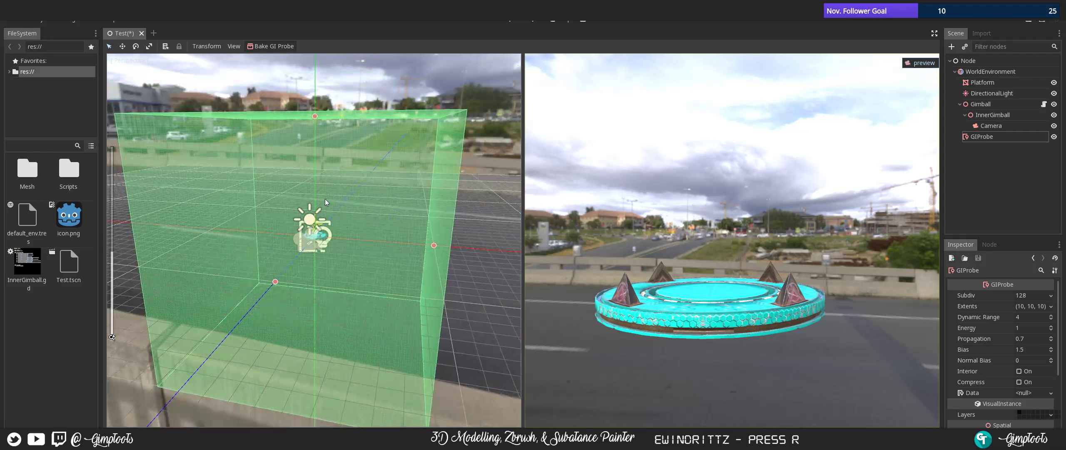
pyautogui.moveTo(325, 203); pyautogui.dragTo(350, 220, button='middle')
pyautogui.rightClick(999, 137)
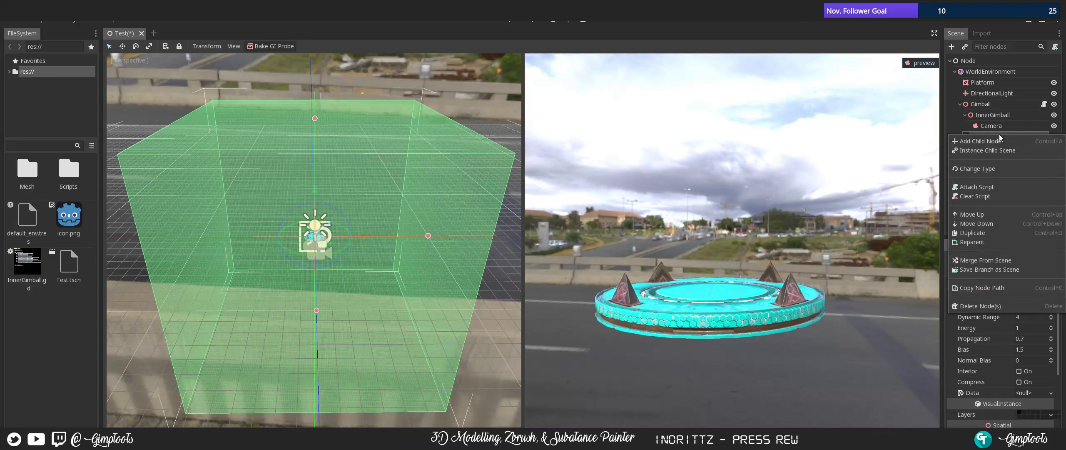
pyautogui.click(993, 132)
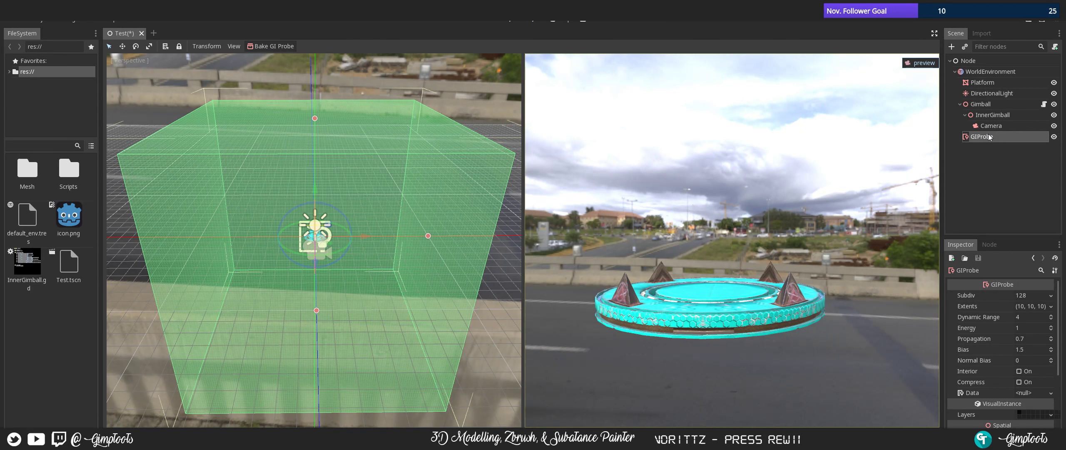
pyautogui.click(38, 21)
pyautogui.moveTo(84, 21)
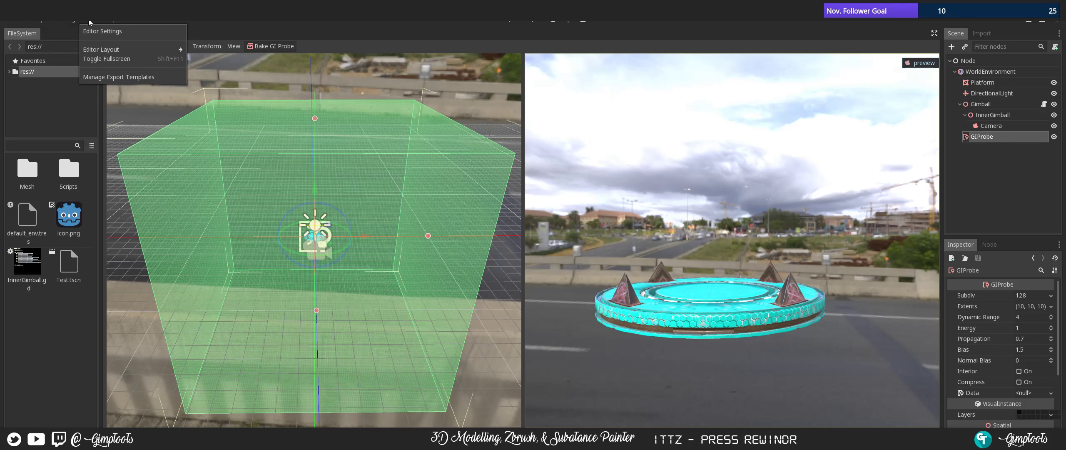
pyautogui.moveTo(21, 21)
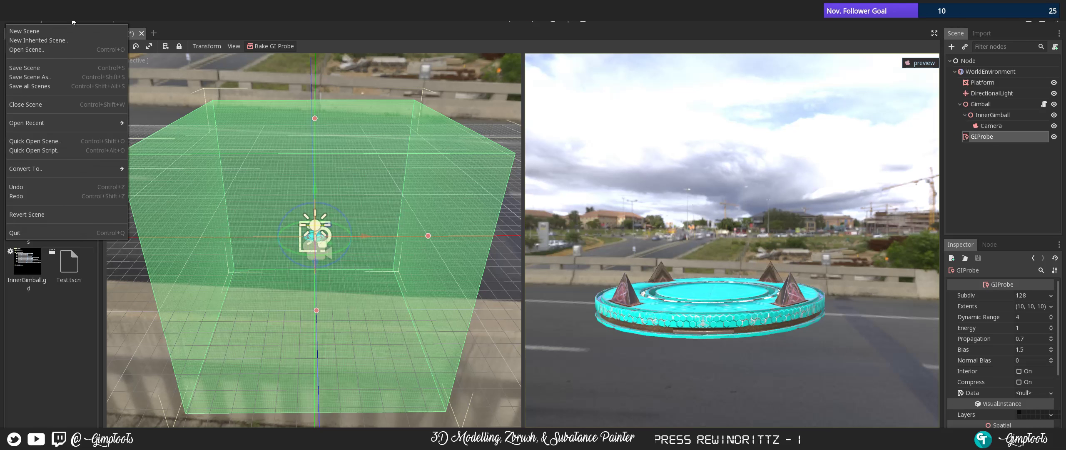
pyautogui.click(91, 20)
pyautogui.click(1055, 137)
pyautogui.click(1054, 137)
pyautogui.doubleClick(1030, 137)
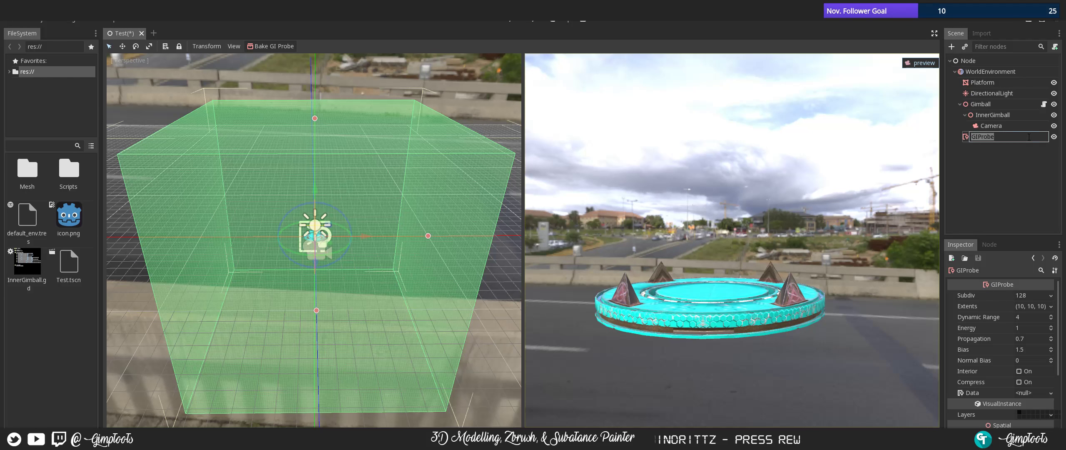
pyautogui.click(981, 155)
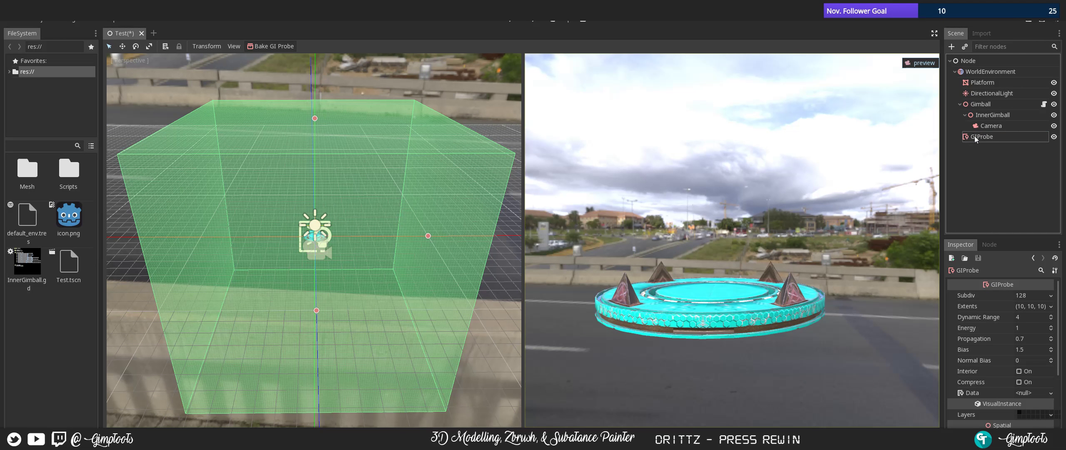
pyautogui.rightClick(978, 136)
pyautogui.click(992, 126)
pyautogui.click(994, 138)
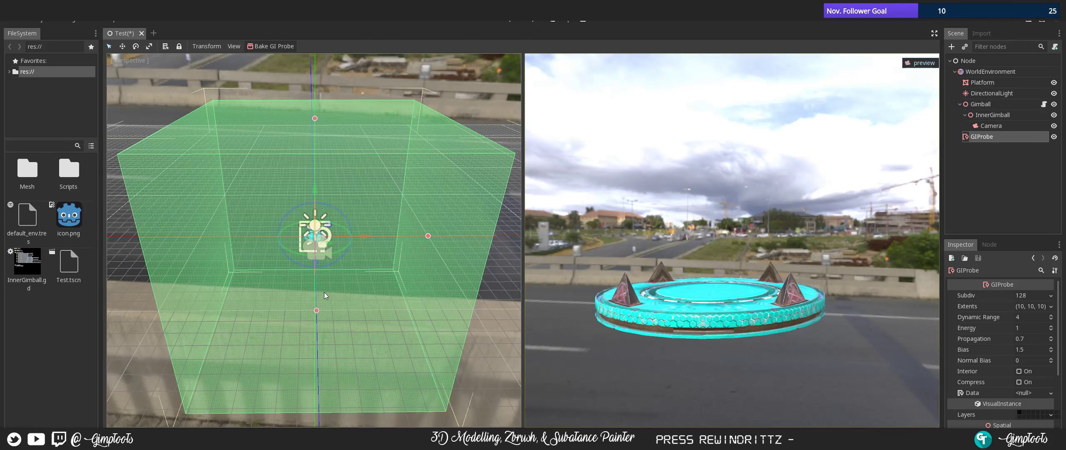
# - Select the scene's camera and raise, tilt and move it closer so its preview looks down on the whole platform
pyautogui.scroll(15, 354, 300)
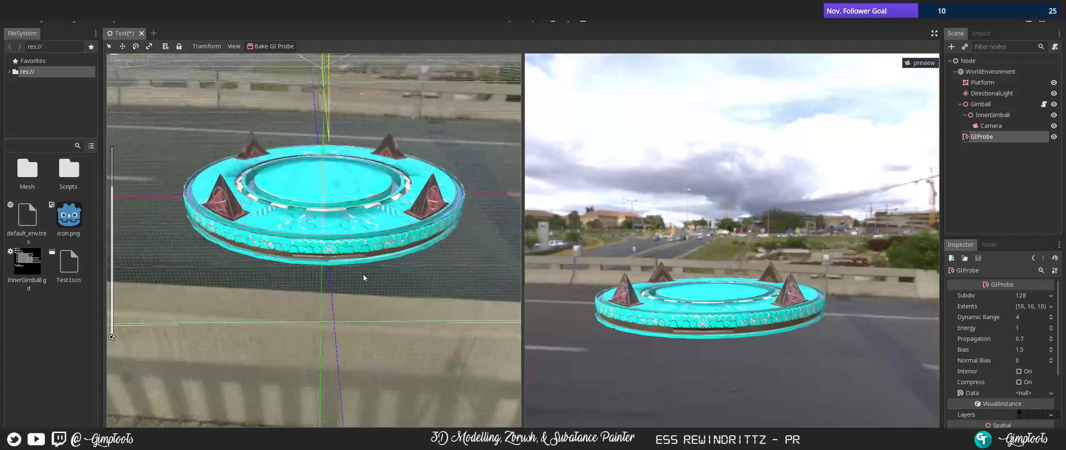
pyautogui.moveTo(280, 163); pyautogui.dragTo(287, 186, button='middle')
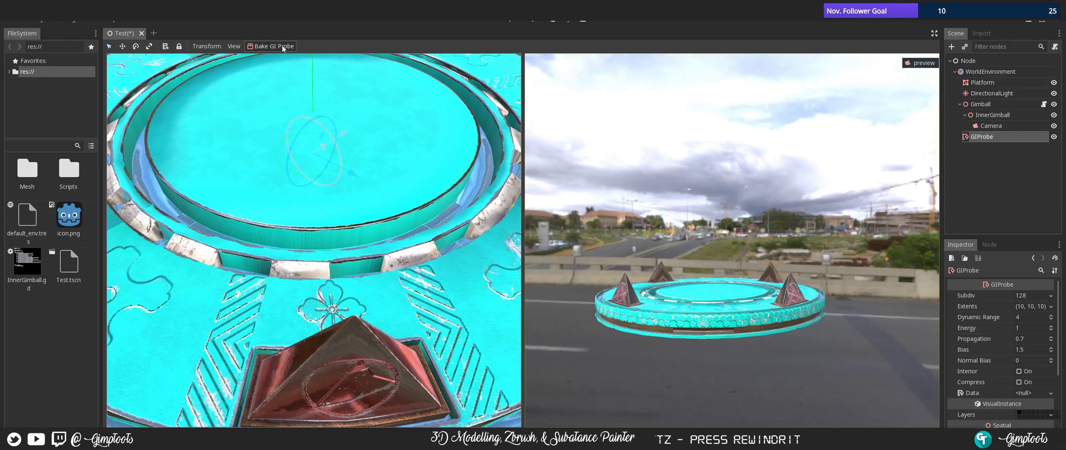
pyautogui.scroll(-10, 349, 161)
pyautogui.scroll(-5, 334, 201)
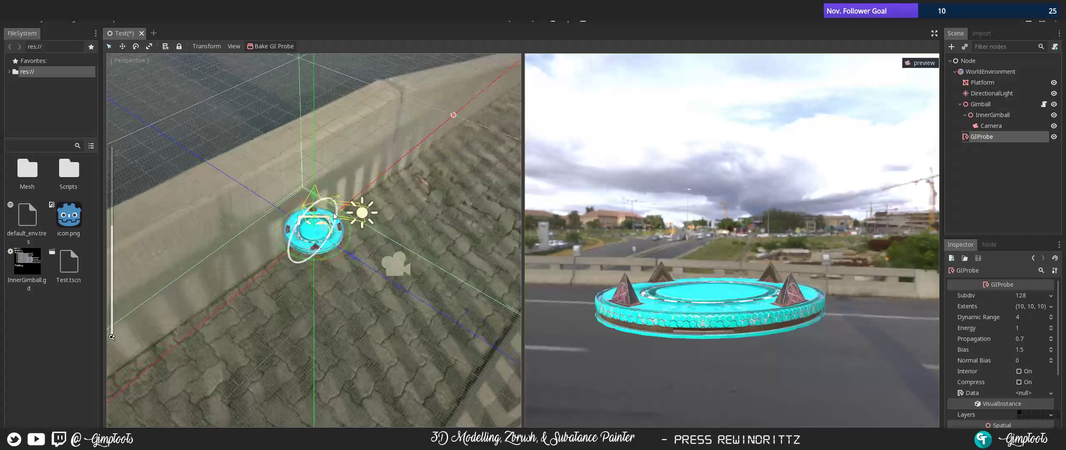
pyautogui.click(396, 262)
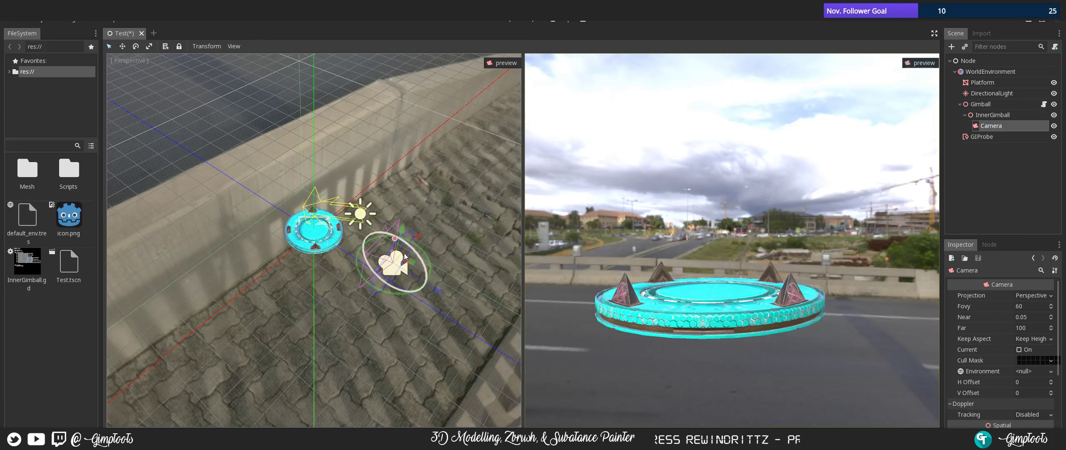
pyautogui.moveTo(418, 252); pyautogui.dragTo(406, 208)
pyautogui.moveTo(423, 241); pyautogui.dragTo(418, 235)
pyautogui.moveTo(442, 270); pyautogui.dragTo(415, 258)
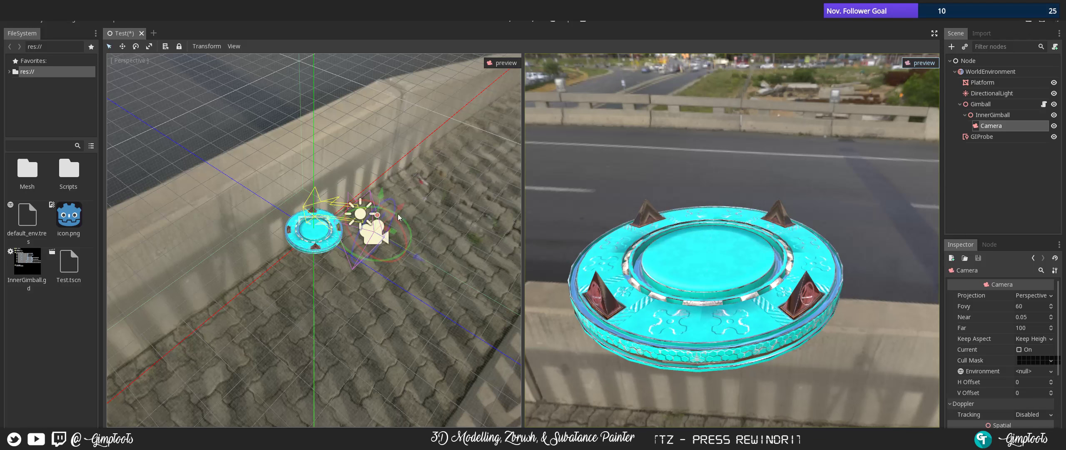
pyautogui.moveTo(404, 204); pyautogui.dragTo(400, 209)
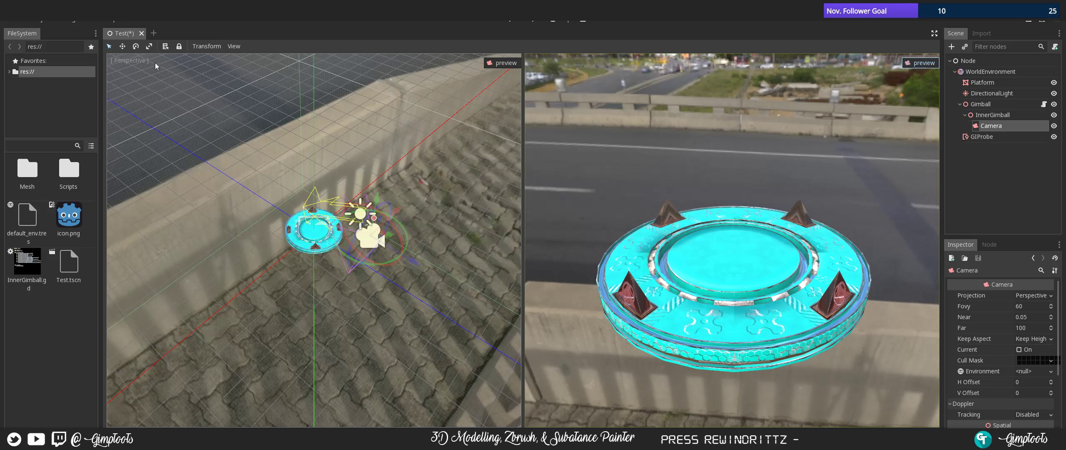
# - Save the Test scene and bake the GIProbe's global illumination
pyautogui.hotkey('ctrl', 's')
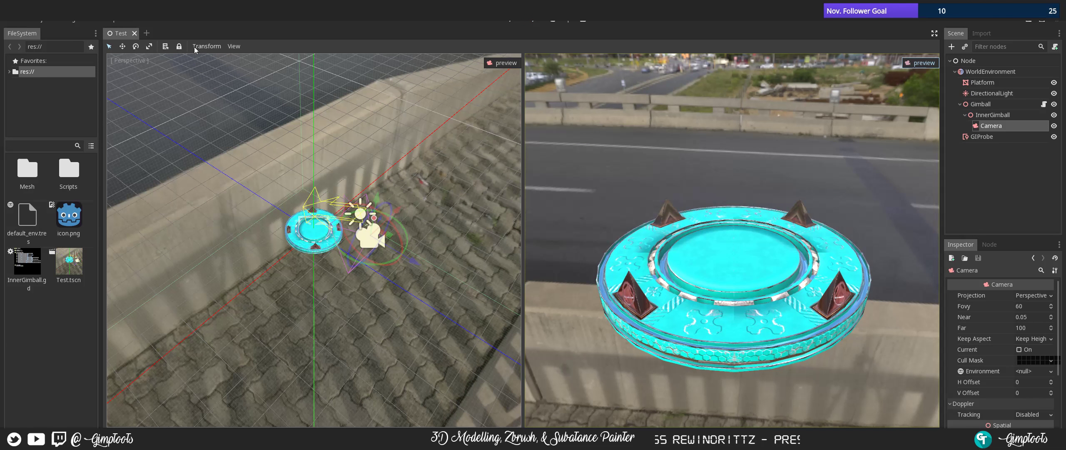
pyautogui.click(1010, 137)
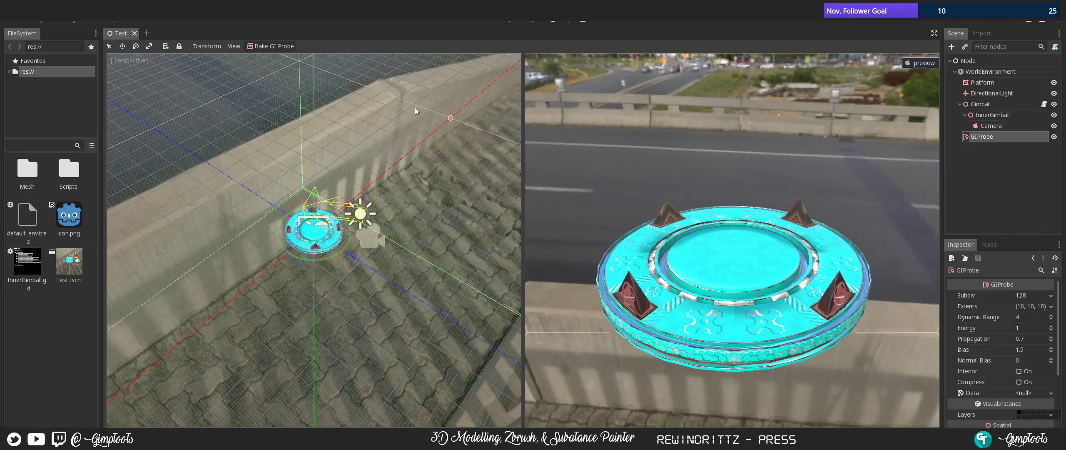
pyautogui.click(275, 46)
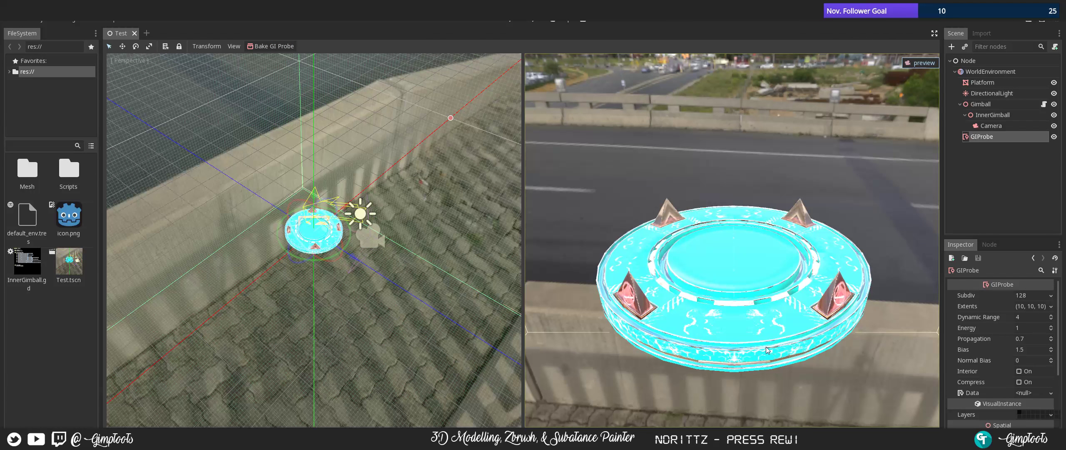
# - Examine the baked lighting on the platform's ring, pyramids and hexagon-patterned side from close up and from a distance
pyautogui.scroll(6, 428, 319)
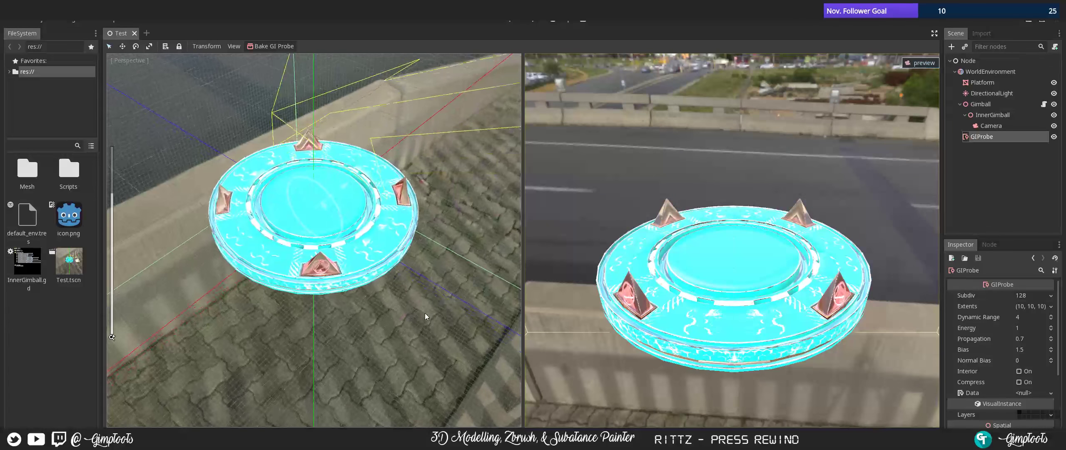
pyautogui.scroll(6, 425, 314)
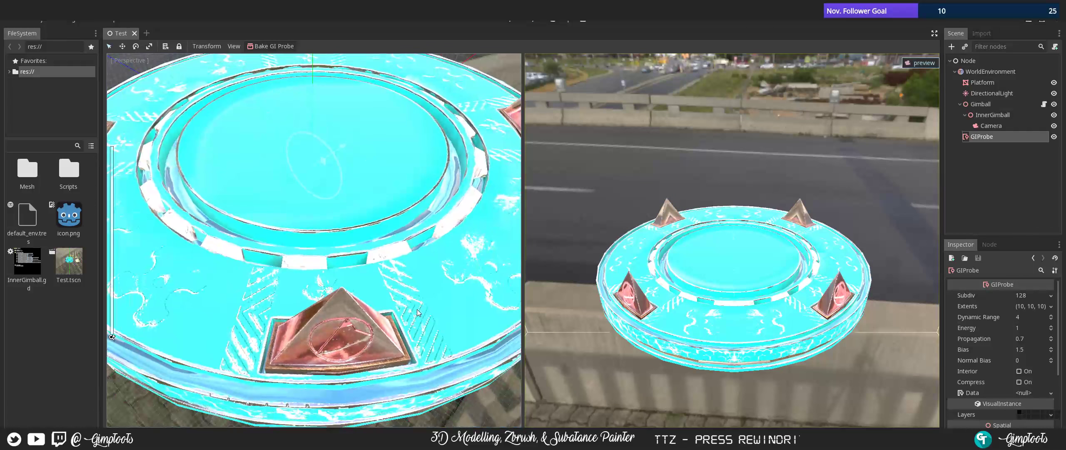
pyautogui.moveTo(418, 310); pyautogui.dragTo(454, 290, button='middle')
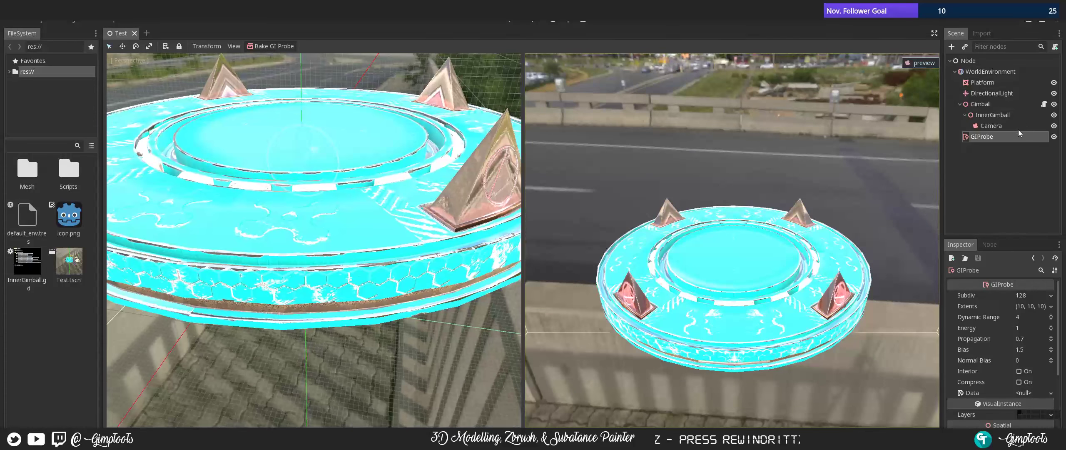
pyautogui.scroll(-7, 384, 208)
pyautogui.moveTo(383, 209); pyautogui.dragTo(350, 247, button='middle')
pyautogui.scroll(11, 351, 247)
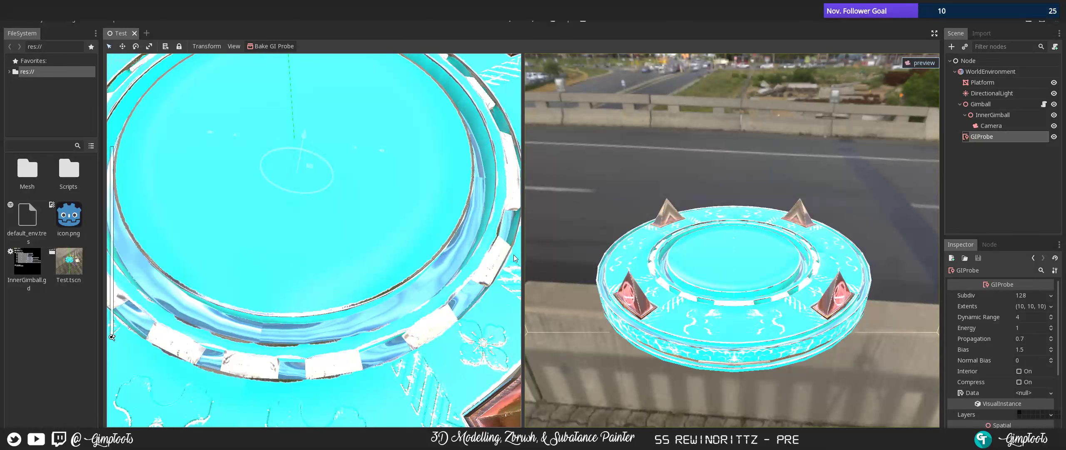
pyautogui.scroll(-10, 515, 258)
pyautogui.moveTo(516, 259); pyautogui.dragTo(379, 211, button='middle')
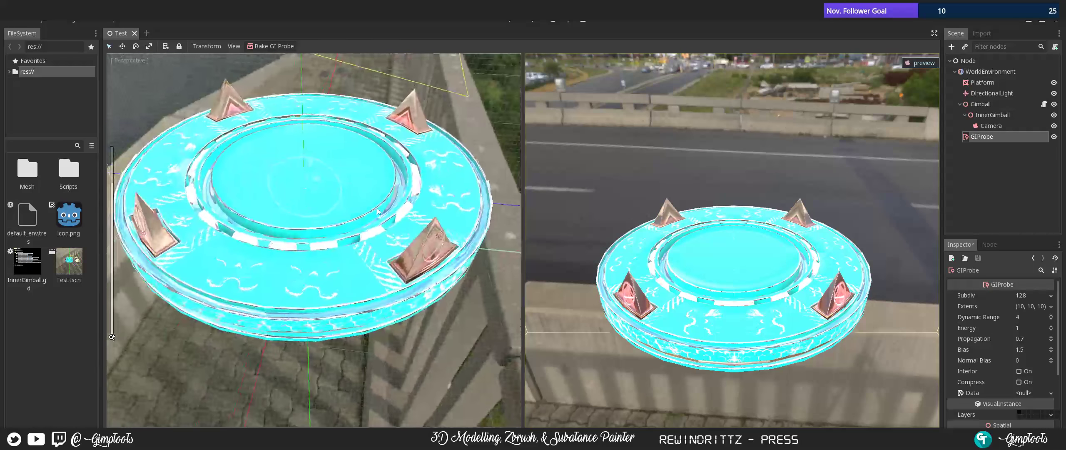
pyautogui.scroll(-20, 364, 210)
pyautogui.scroll(6, 352, 224)
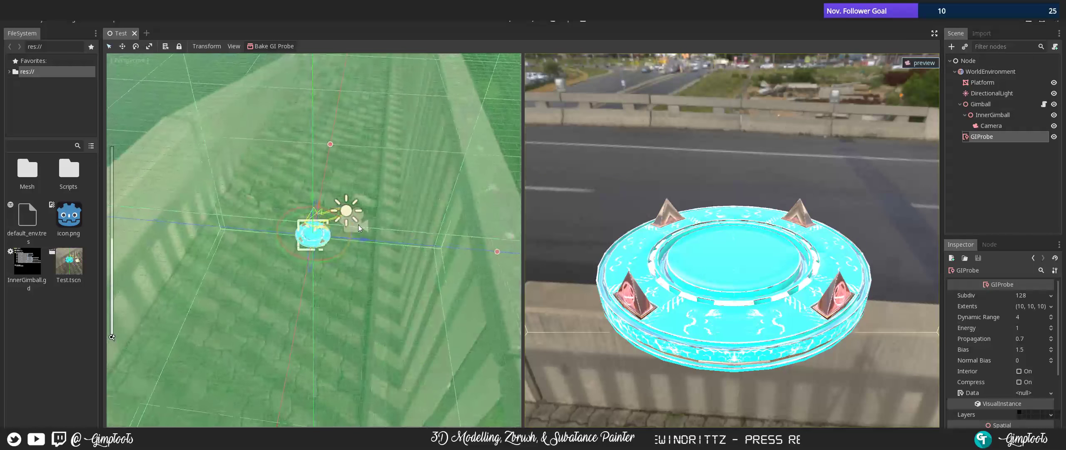
pyautogui.scroll(10, 358, 225)
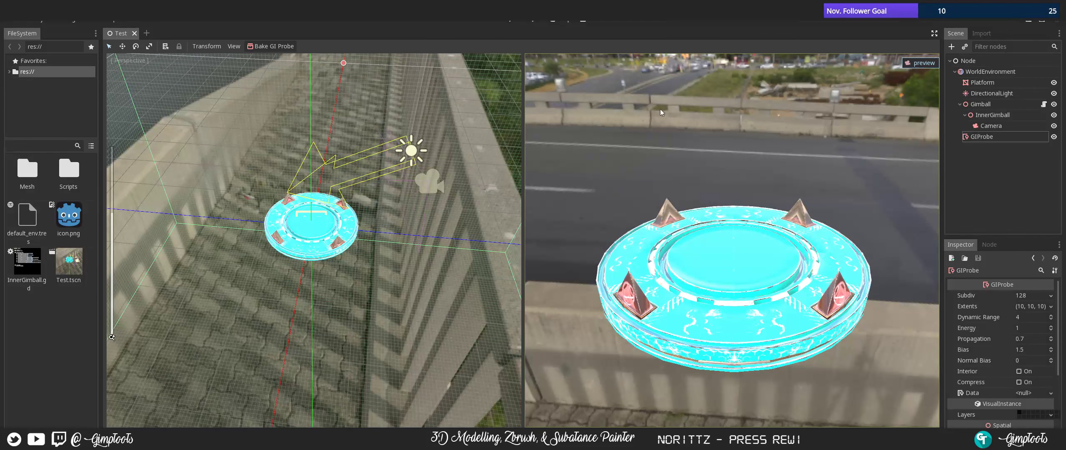
# - Set the DirectionalLight's energy to 0.1
pyautogui.click(992, 94)
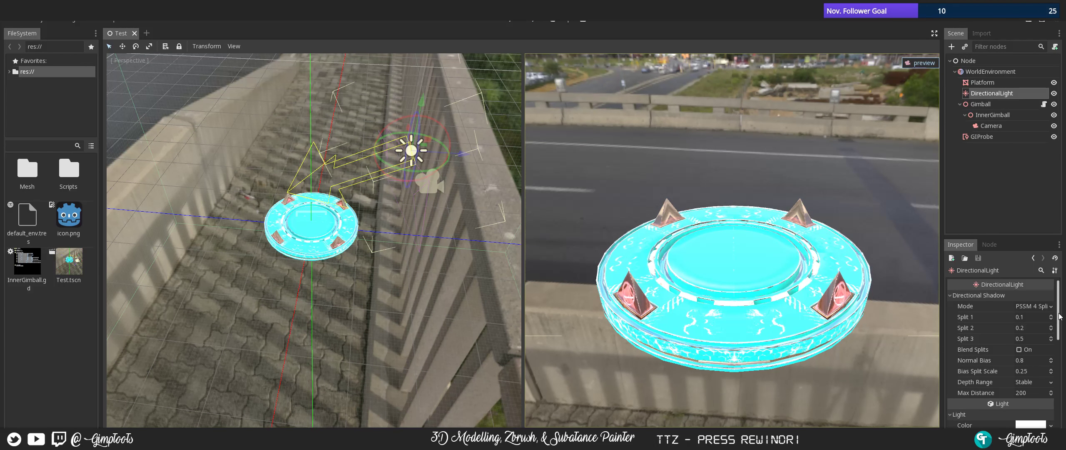
pyautogui.scroll(-5, 1034, 334)
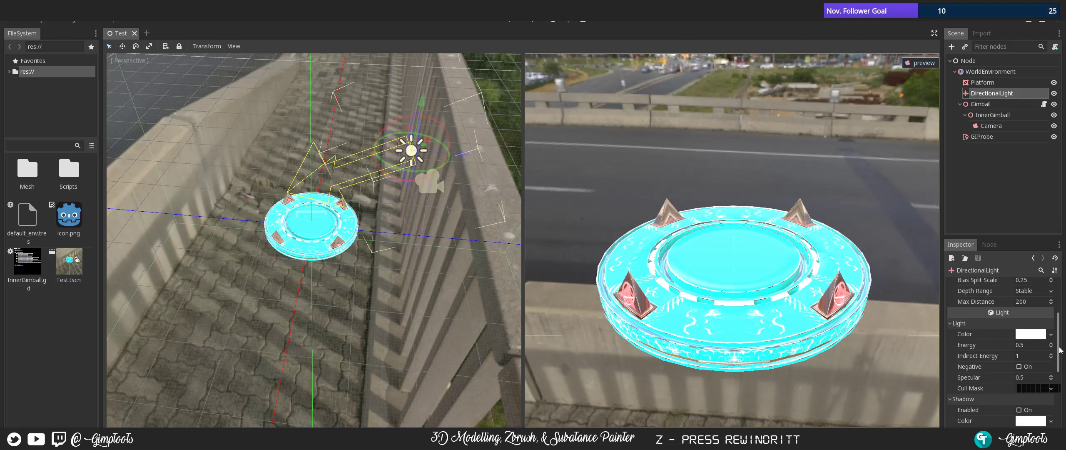
pyautogui.click(1033, 335)
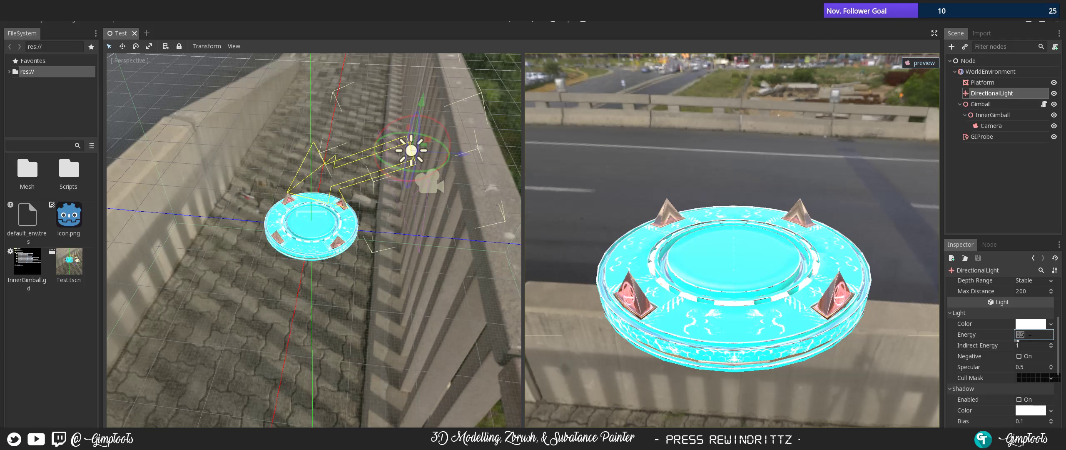
pyautogui.write('.1')
pyautogui.press('Return')
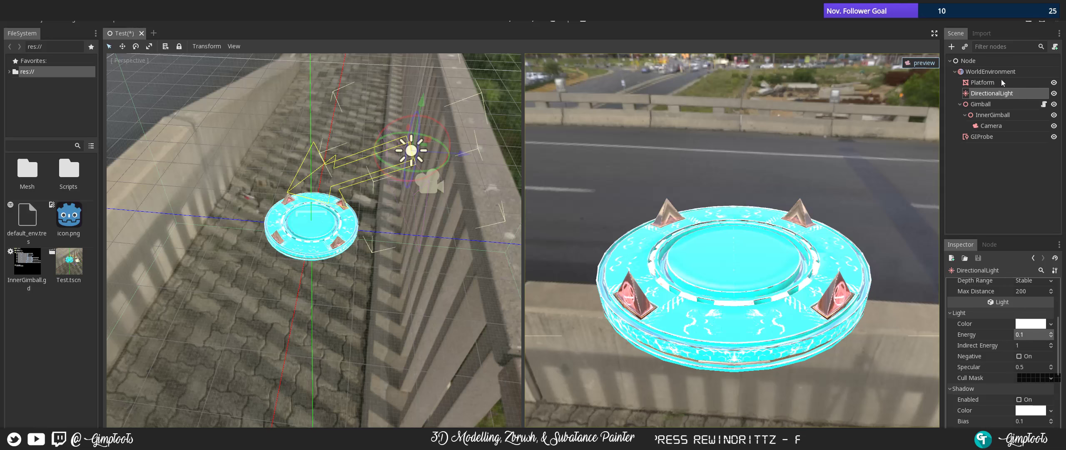
# - Check the properties of the WorldEnvironment, the Platform's material slots and the DirectionalLight
pyautogui.click(991, 71)
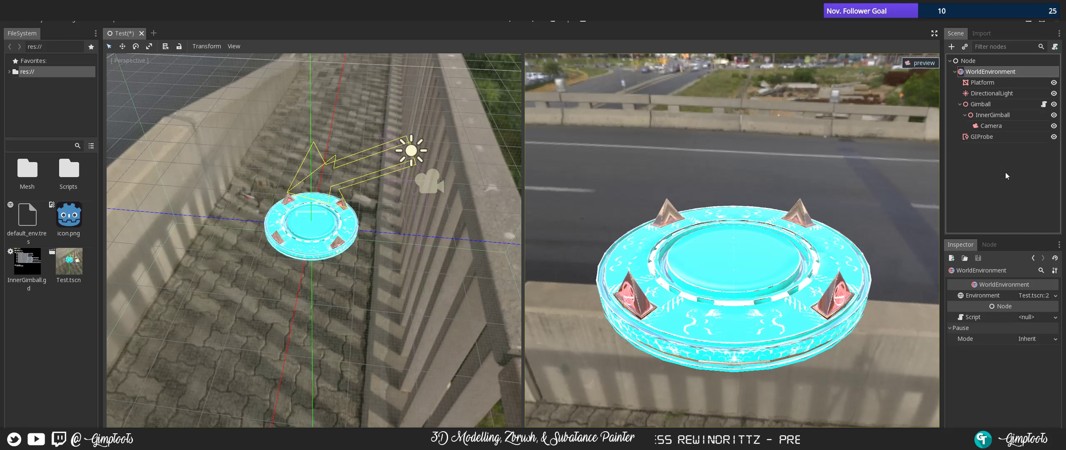
pyautogui.click(1008, 82)
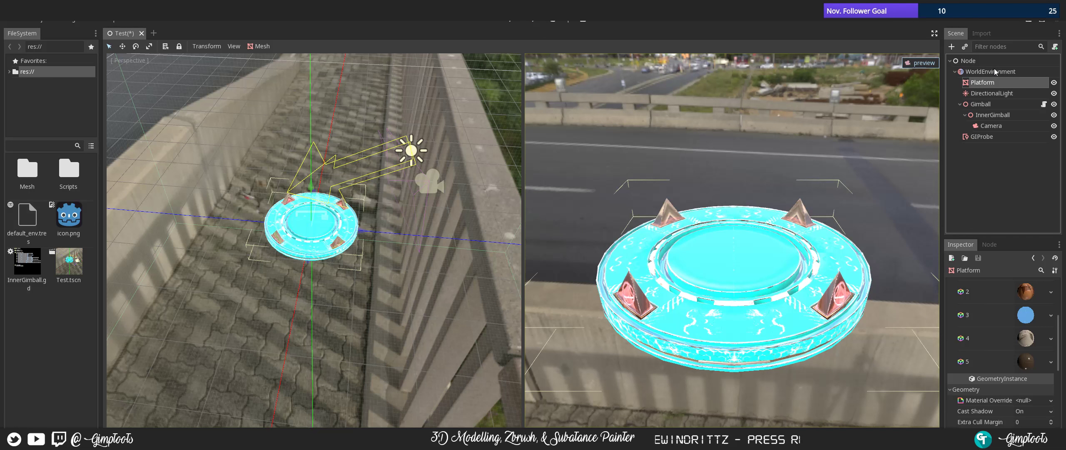
pyautogui.scroll(3, 1016, 291)
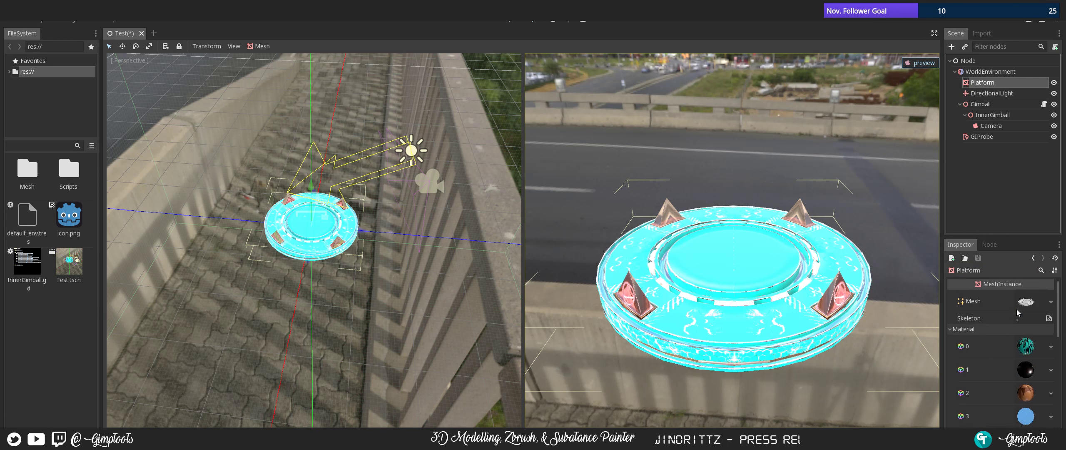
pyautogui.click(988, 93)
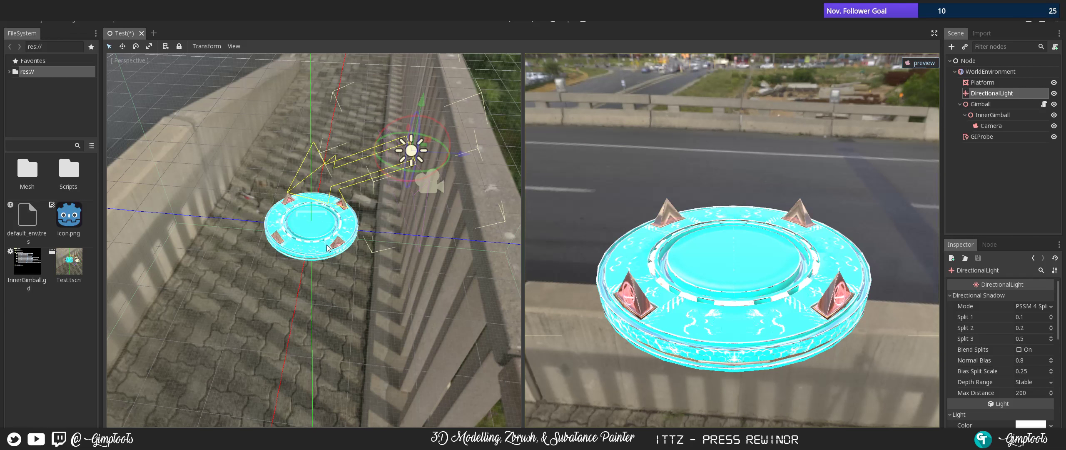
# - Examine how the dimmed light affects the platform's top, ring and engraved pyramids from high and low angles
pyautogui.scroll(10, 337, 246)
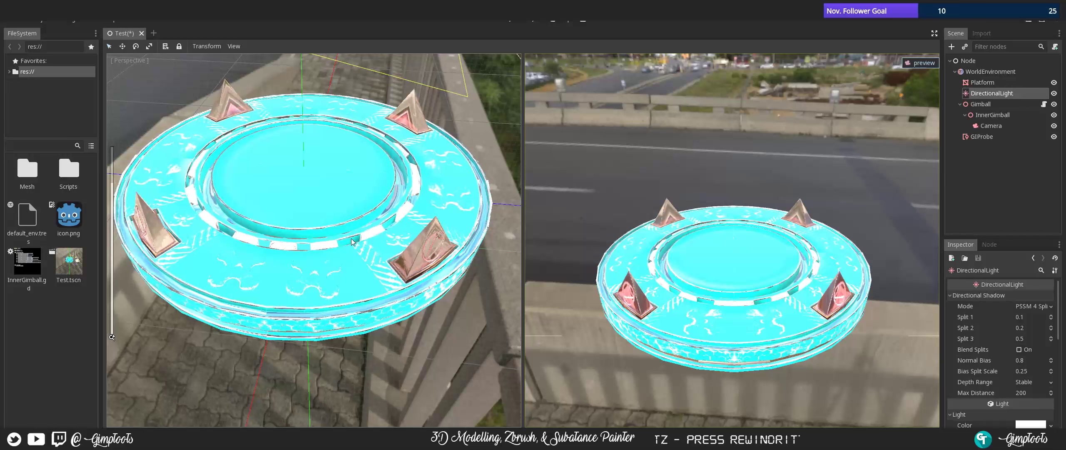
pyautogui.scroll(-3, 352, 239)
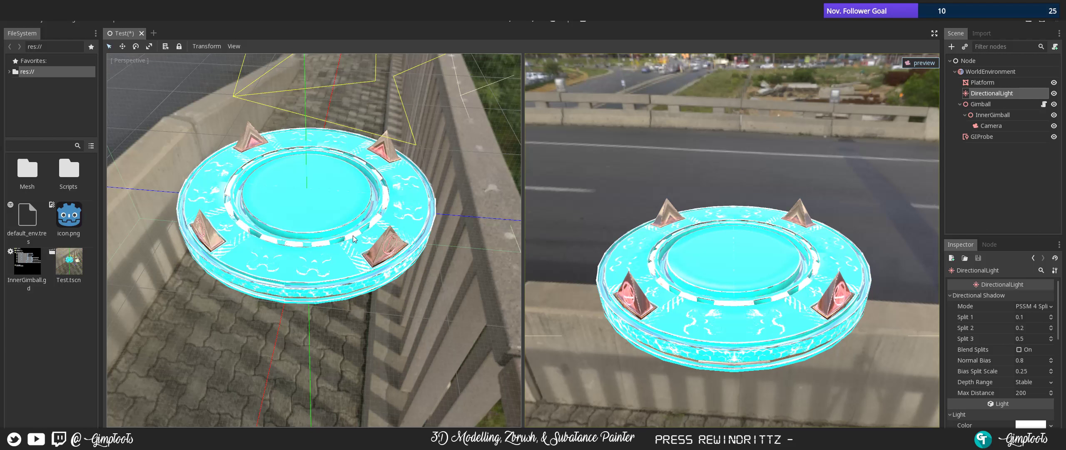
pyautogui.scroll(8, 352, 221)
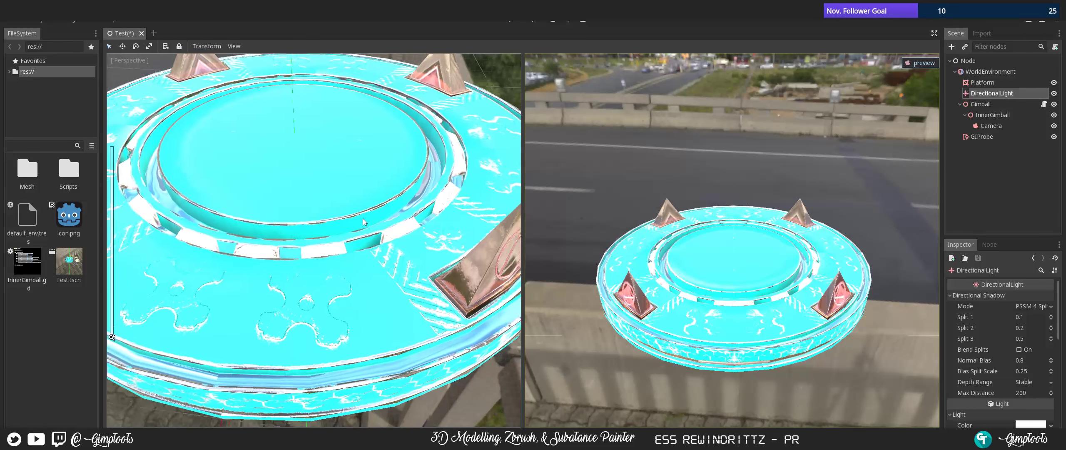
pyautogui.moveTo(363, 222); pyautogui.dragTo(311, 166, button='middle')
pyautogui.scroll(-8, 355, 224)
pyautogui.scroll(8, 310, 167)
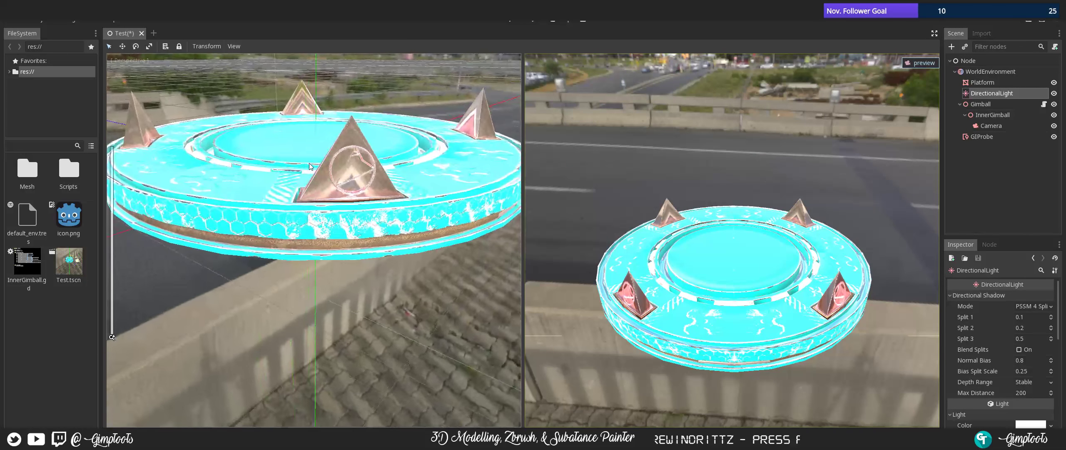
pyautogui.scroll(-6, 310, 166)
pyautogui.scroll(11, 333, 164)
pyautogui.moveTo(357, 160); pyautogui.dragTo(354, 137, button='middle')
# - Check the properties of the WorldEnvironment, DirectionalLight and GIProbe nodes
pyautogui.click(1013, 71)
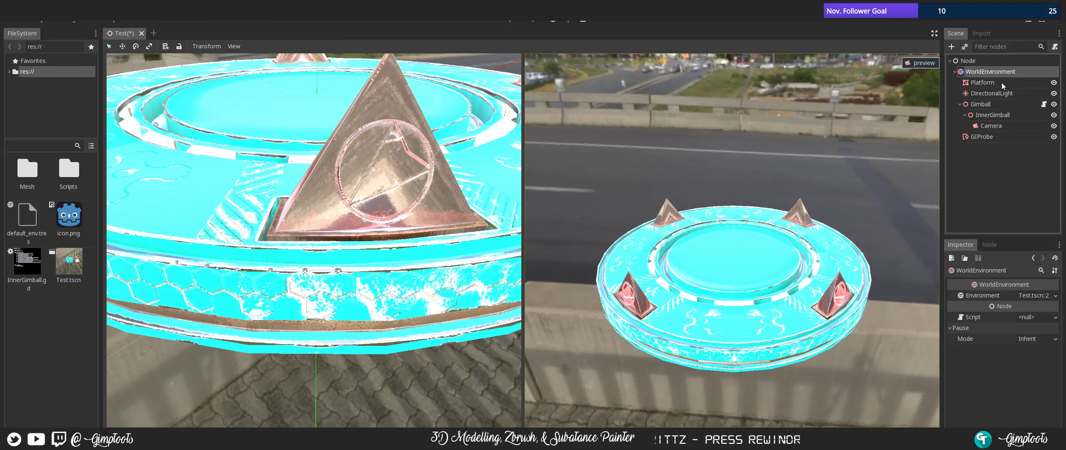
pyautogui.press('Down')
pyautogui.press('Down')
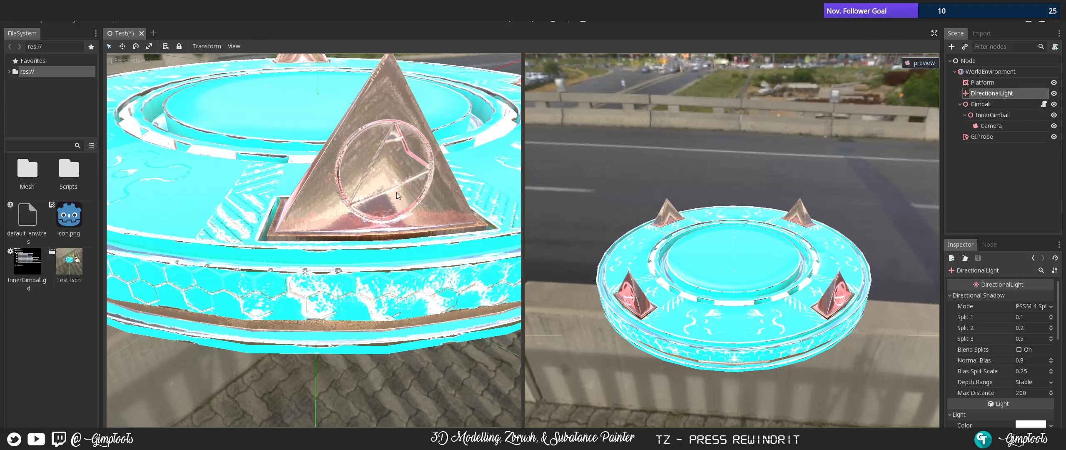
pyautogui.click(990, 137)
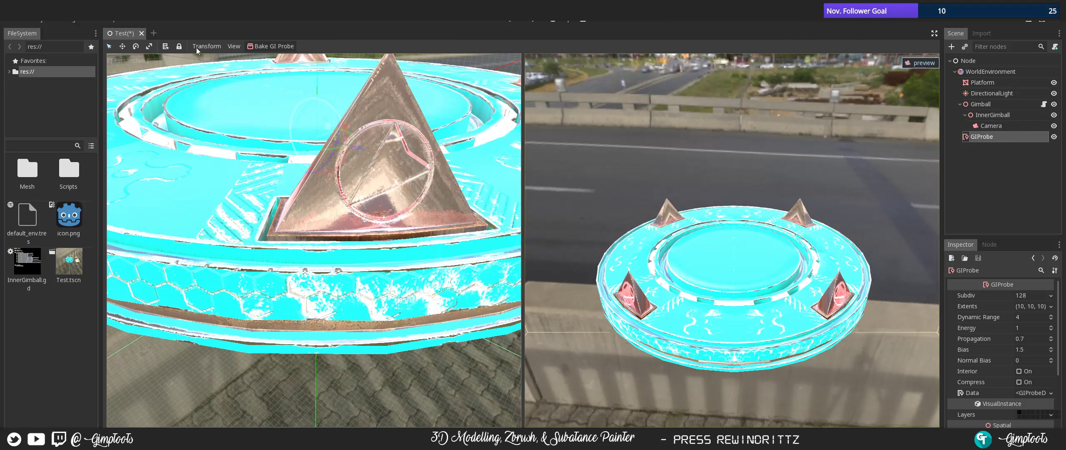
# - Examine the platform's lit surface, ring and engraved patterns from close up and from further away
pyautogui.scroll(-15, 311, 127)
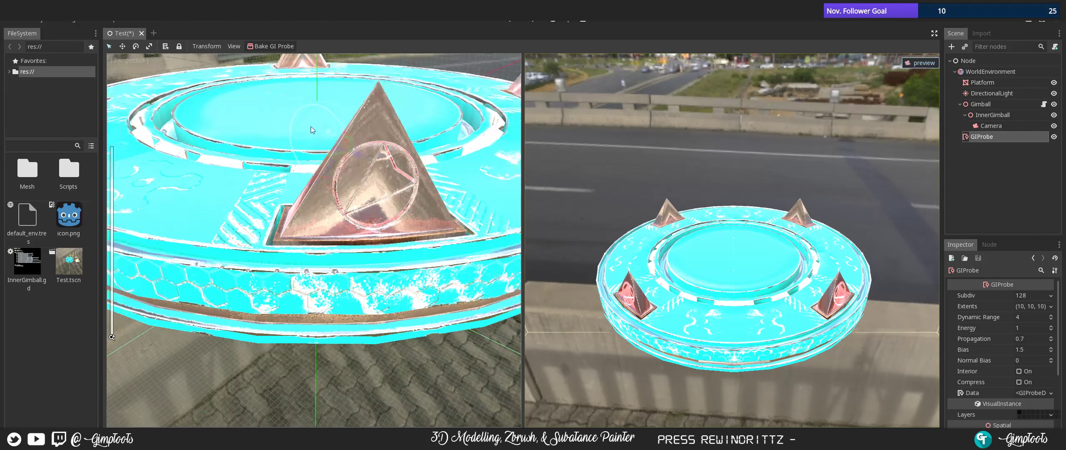
pyautogui.moveTo(311, 126); pyautogui.dragTo(349, 174, button='middle')
pyautogui.scroll(15, 333, 166)
pyautogui.scroll(-9, 334, 167)
pyautogui.scroll(-6, 334, 169)
pyautogui.scroll(15, 344, 157)
pyautogui.scroll(-5, 344, 156)
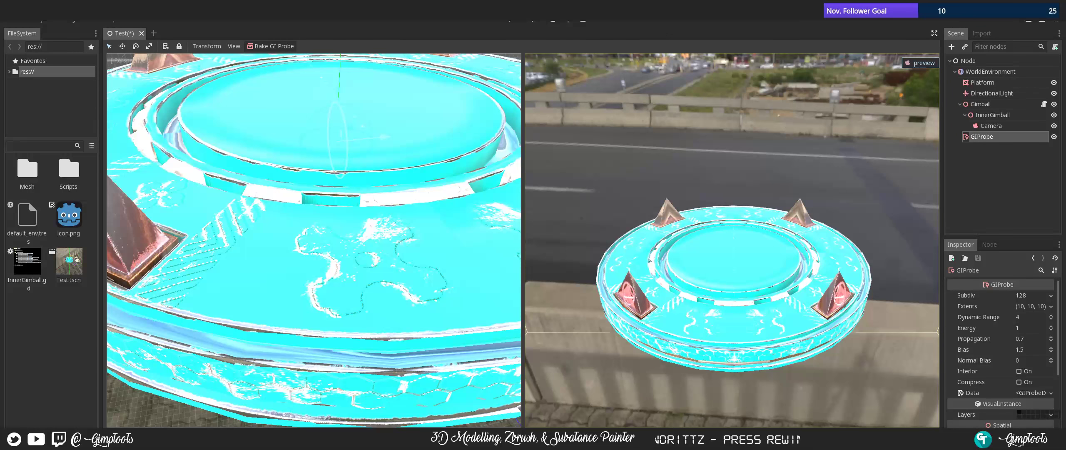
# - Switch to Blender, minimise the Godot console window, leave Edit Mode and delete the retopology plane on the rock character's torso
pyautogui.click(274, 11)
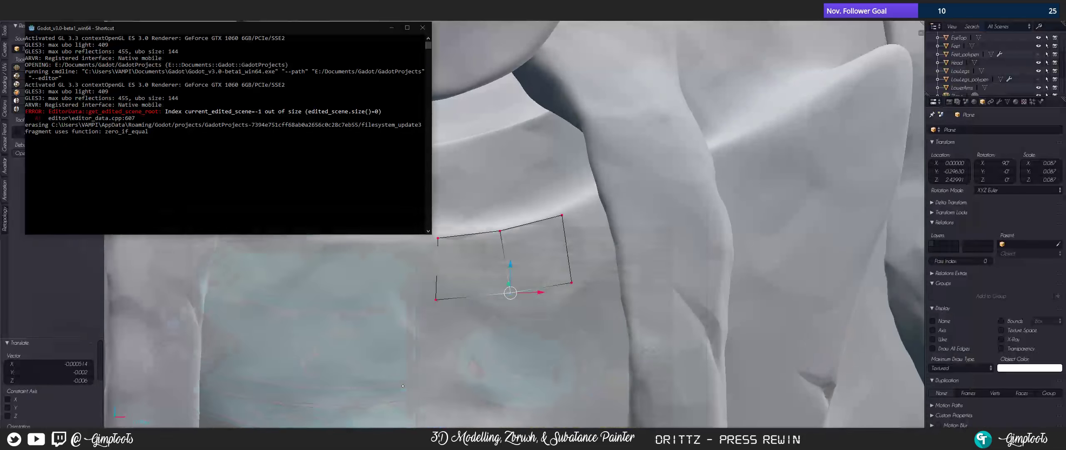
pyautogui.click(392, 27)
pyautogui.scroll(-10, 450, 243)
pyautogui.moveTo(450, 243); pyautogui.dragTo(453, 243, button='middle')
pyautogui.press('Tab')
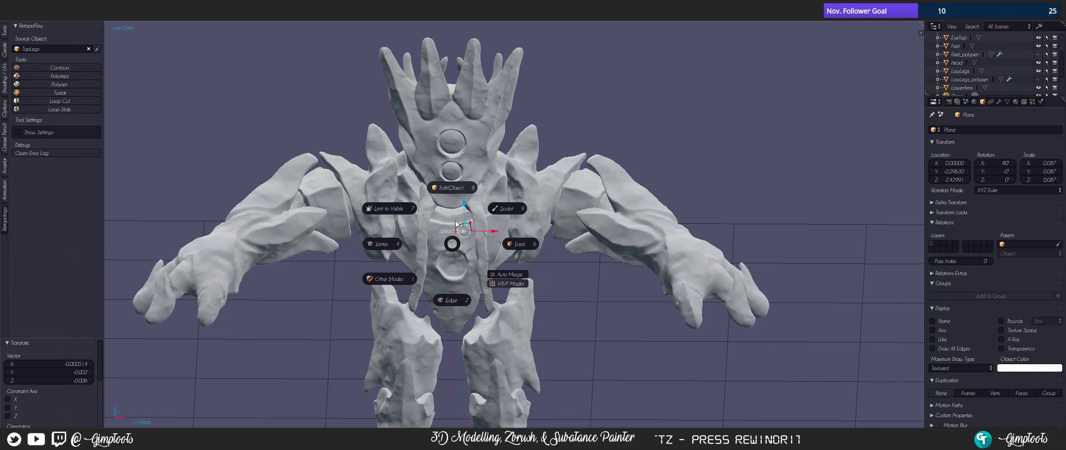
pyautogui.click(454, 207)
pyautogui.press('x')
pyautogui.click(448, 240)
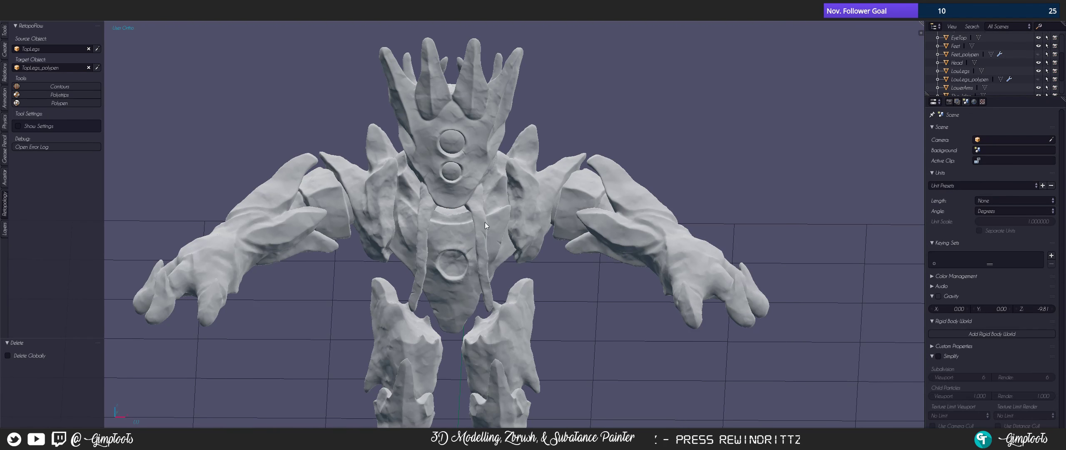
# - Save the rock character file and select the character's Head object
pyautogui.scroll(-5, 485, 222)
pyautogui.moveTo(499, 246); pyautogui.dragTo(498, 246, button='middle')
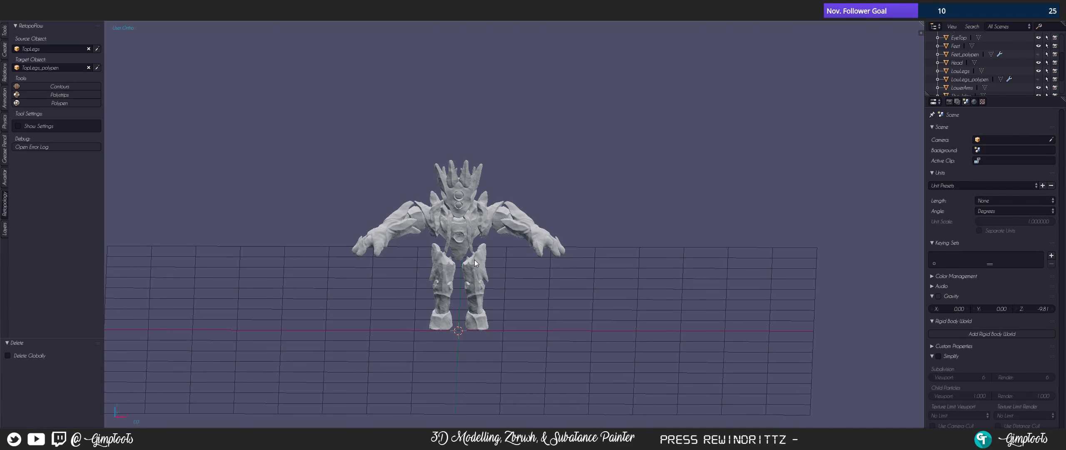
pyautogui.hotkey('ctrl', 's')
pyautogui.click(475, 202)
pyautogui.click(476, 202)
pyautogui.rightClick(463, 186)
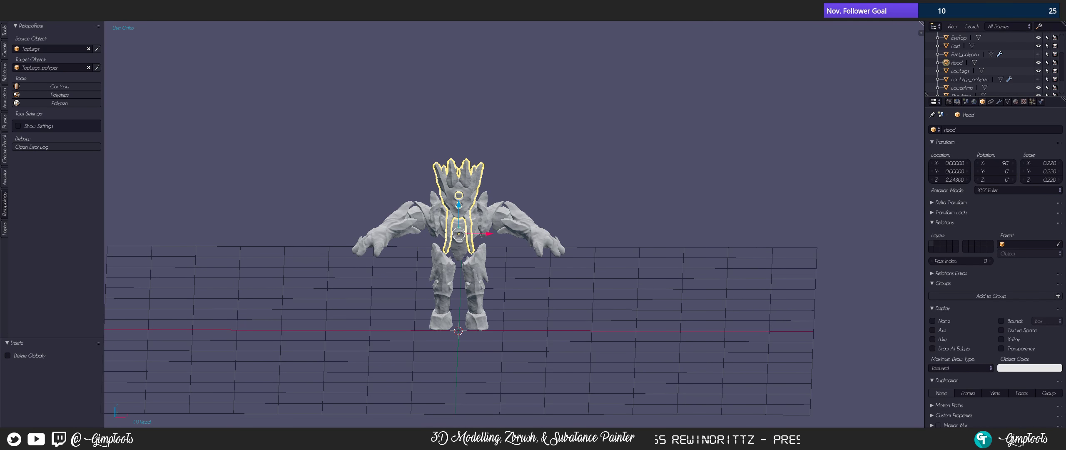
# - Start a second Blender instance and open IchigoFULL6.blend from the Ichigo folder
pyautogui.rightClick(521, 441)
pyautogui.click(514, 399)
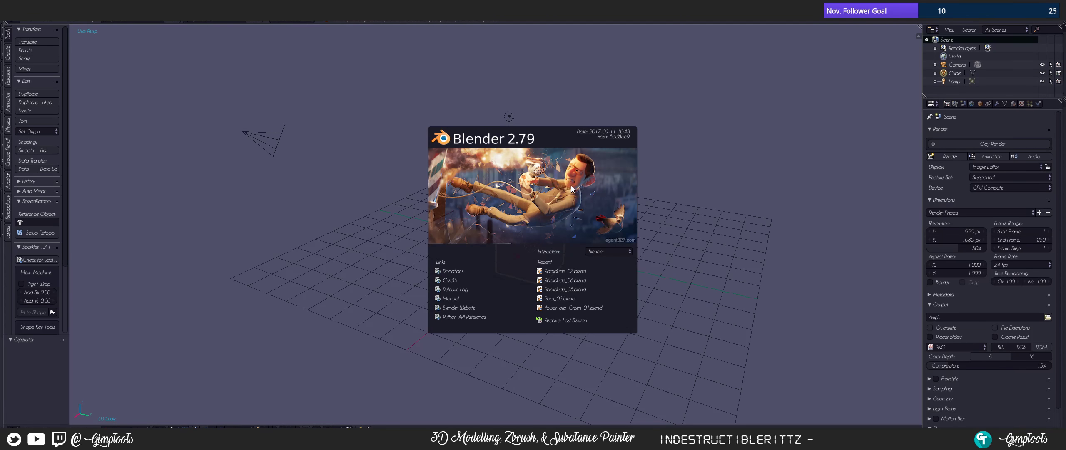
pyautogui.click(257, 70)
pyautogui.click(29, 21)
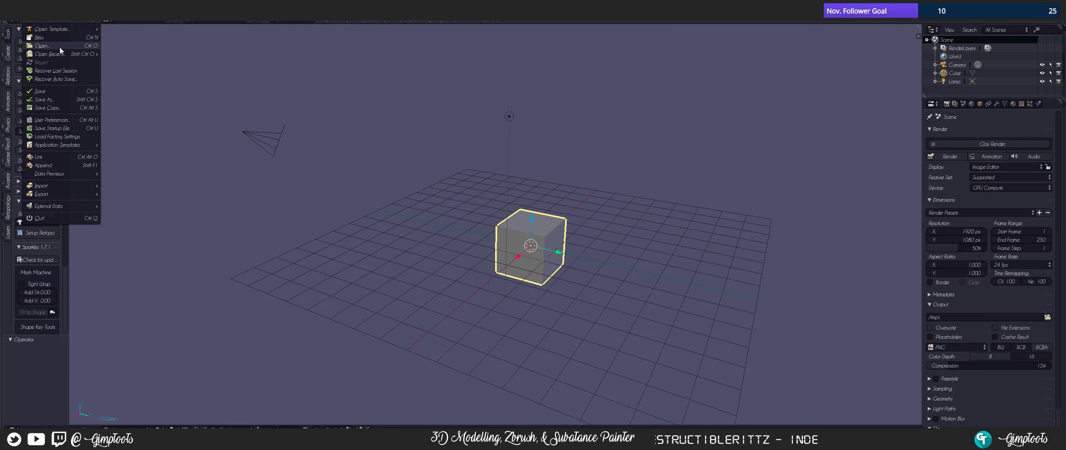
pyautogui.click(60, 46)
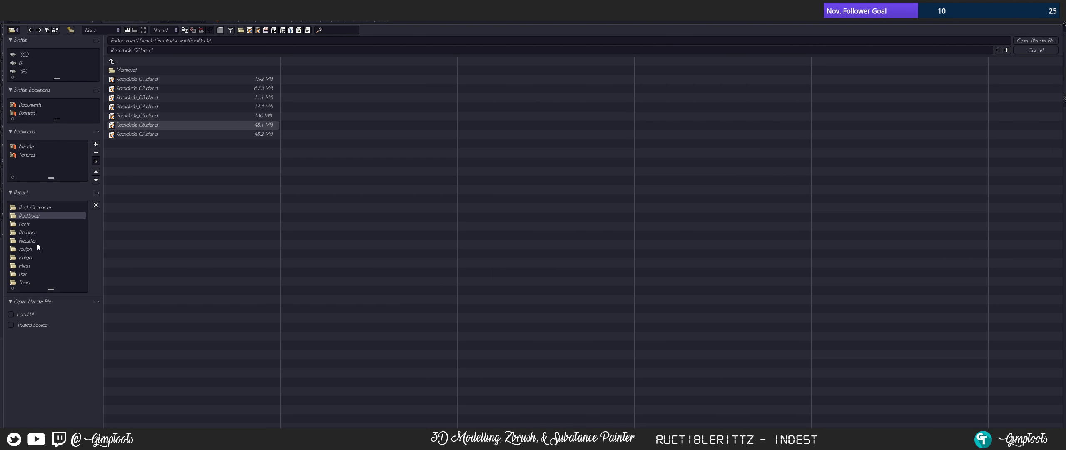
pyautogui.click(26, 257)
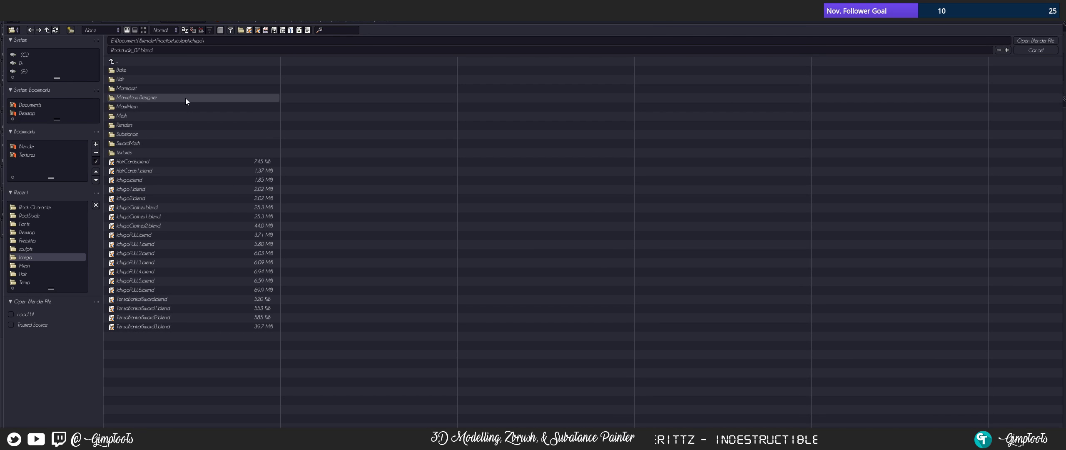
pyautogui.click(155, 290)
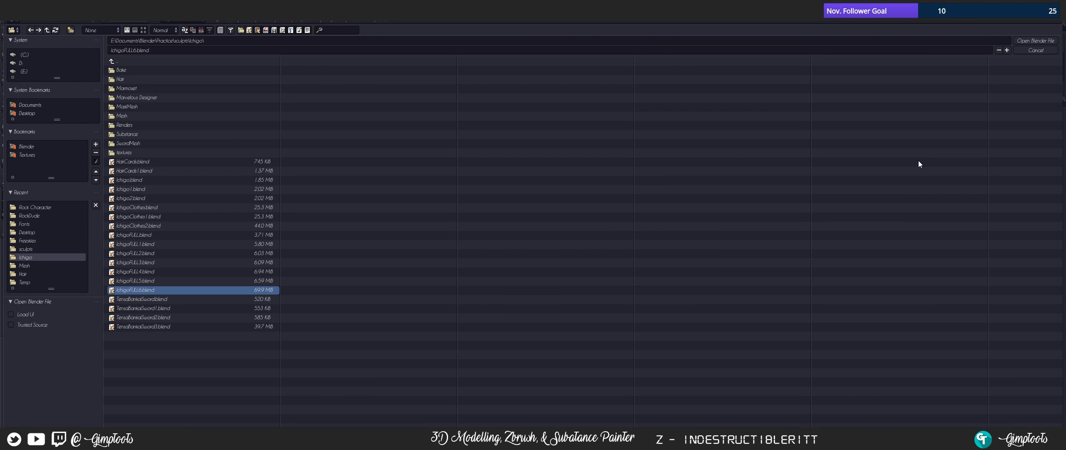
pyautogui.click(1029, 40)
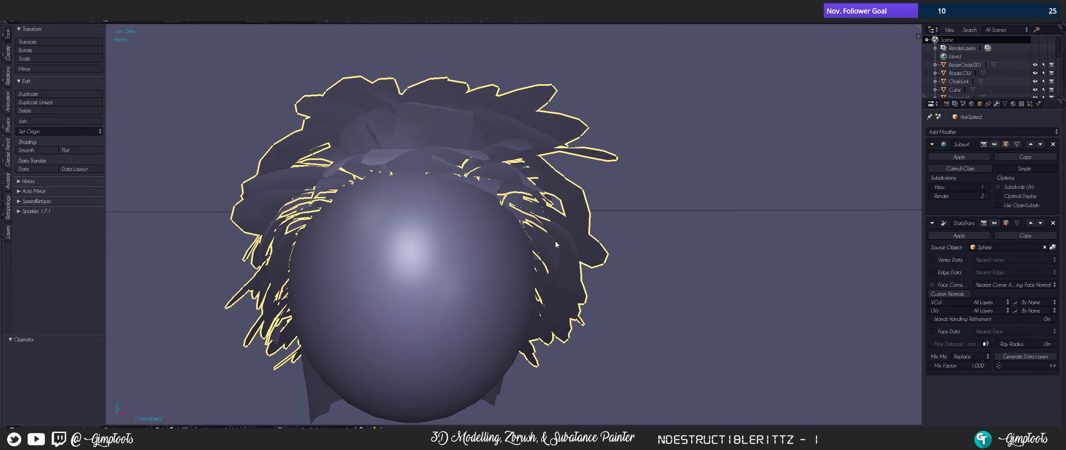
# - Switch the visible layer from the hair to the masked character's body and frame the full figure
pyautogui.scroll(-6, 545, 254)
pyautogui.scroll(3, 550, 297)
pyautogui.moveTo(550, 300); pyautogui.dragTo(363, 413, button='middle')
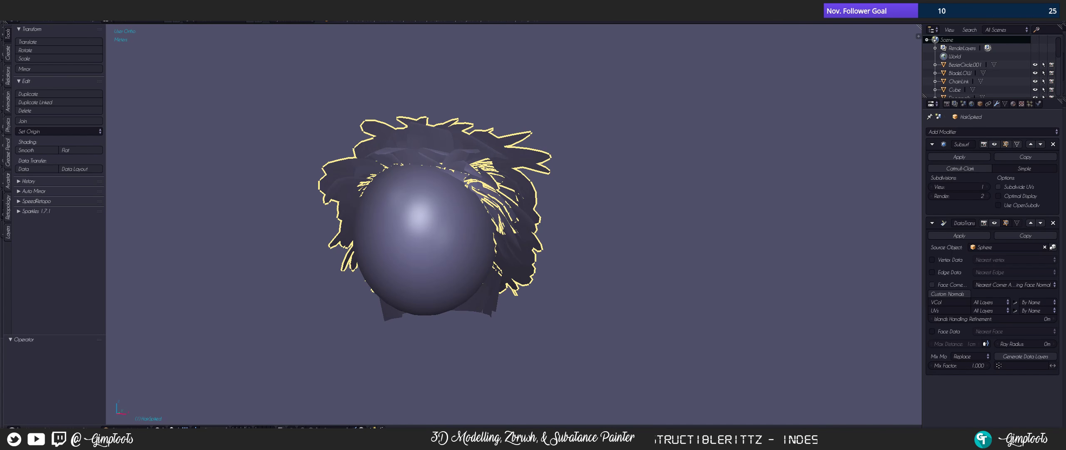
pyautogui.click(236, 429)
pyautogui.scroll(-3, 466, 343)
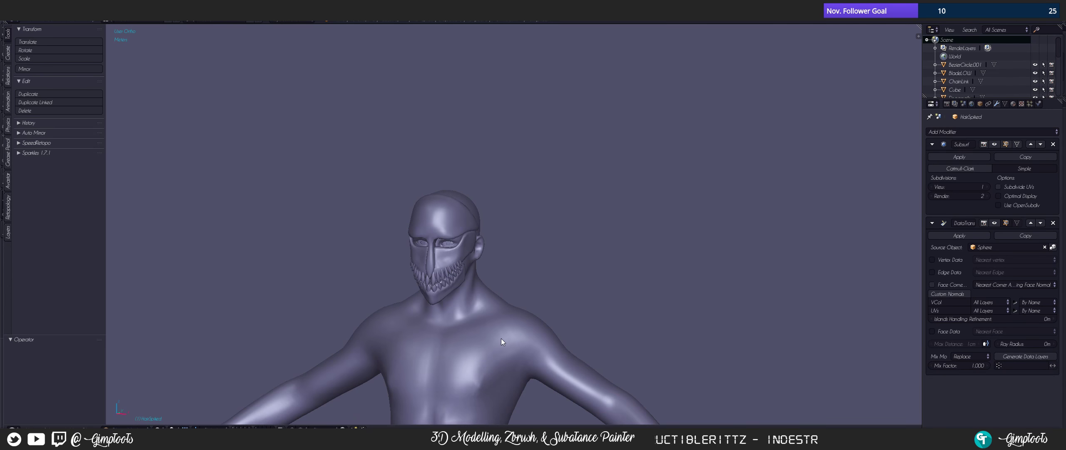
pyautogui.keyDown('shift'); pyautogui.moveTo(501, 339); pyautogui.dragTo(528, 222, button='middle'); pyautogui.keyUp('shift')
pyautogui.scroll(-5, 526, 233)
pyautogui.moveTo(502, 308); pyautogui.dragTo(529, 266, button='middle')
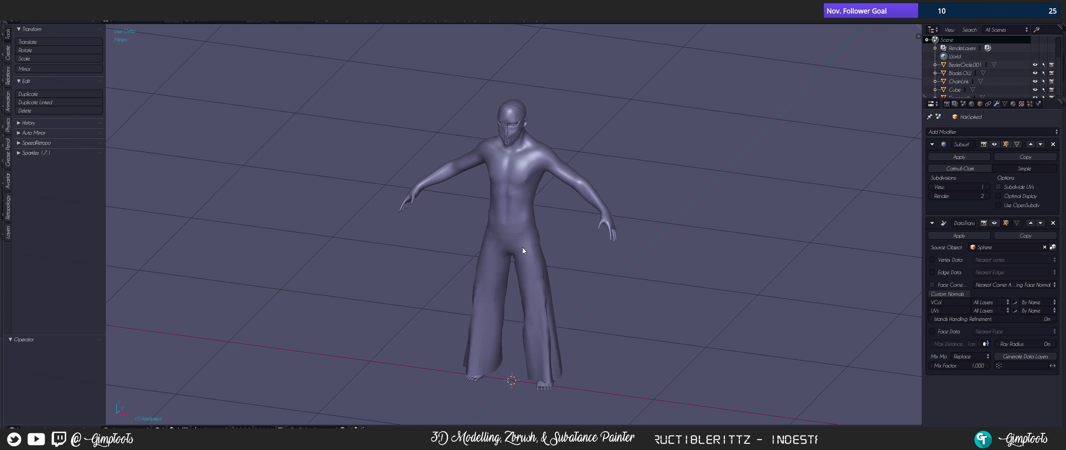
pyautogui.moveTo(522, 247); pyautogui.dragTo(552, 243, button='middle')
pyautogui.keyDown('shift'); pyautogui.moveTo(535, 326); pyautogui.dragTo(522, 281, button='middle'); pyautogui.keyUp('shift')
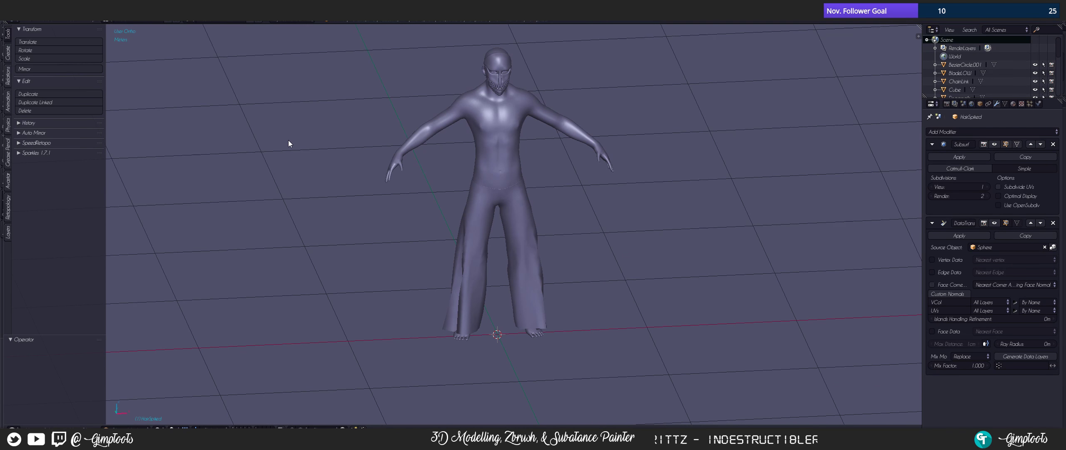
# - Open the add-ons list in the user preferences, search it for "anima" and clear the search
pyautogui.hotkey('ctrl', 'alt', 'u')
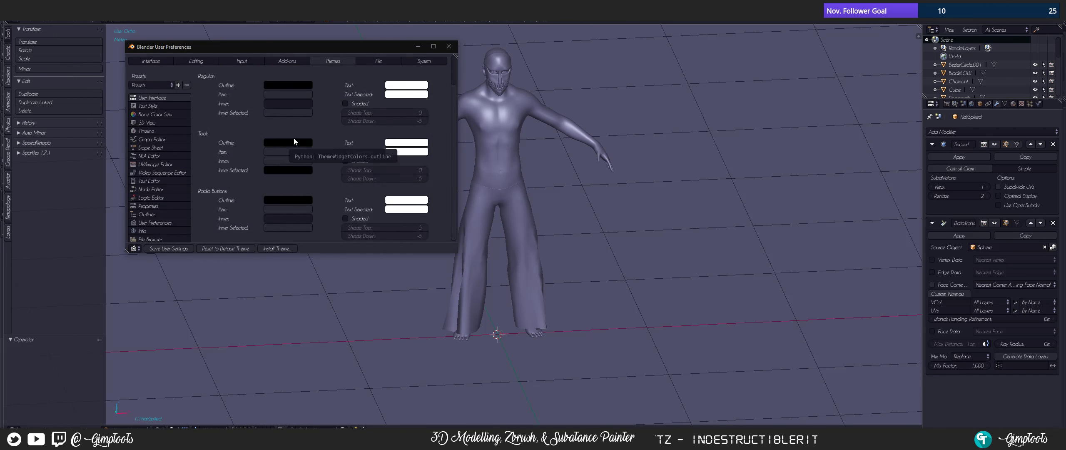
pyautogui.click(294, 62)
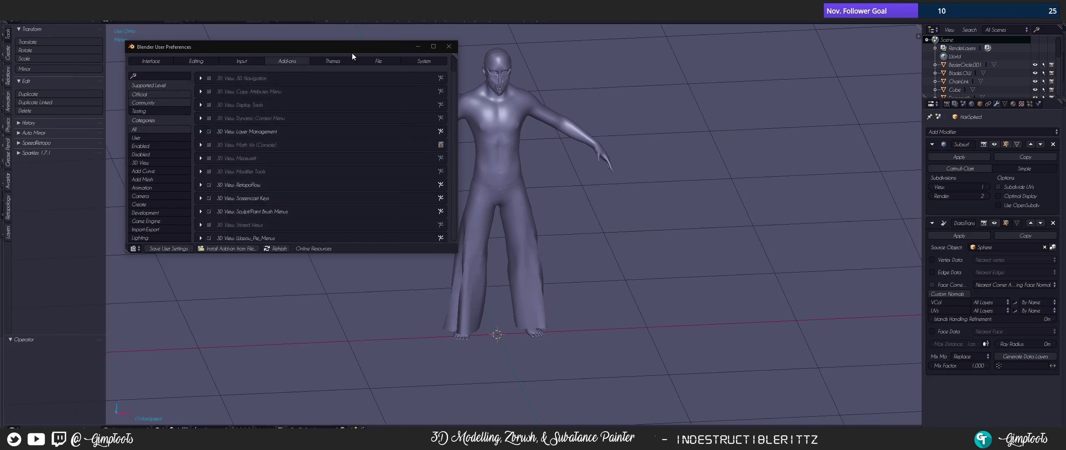
pyautogui.click(196, 60)
pyautogui.click(246, 61)
pyautogui.click(283, 61)
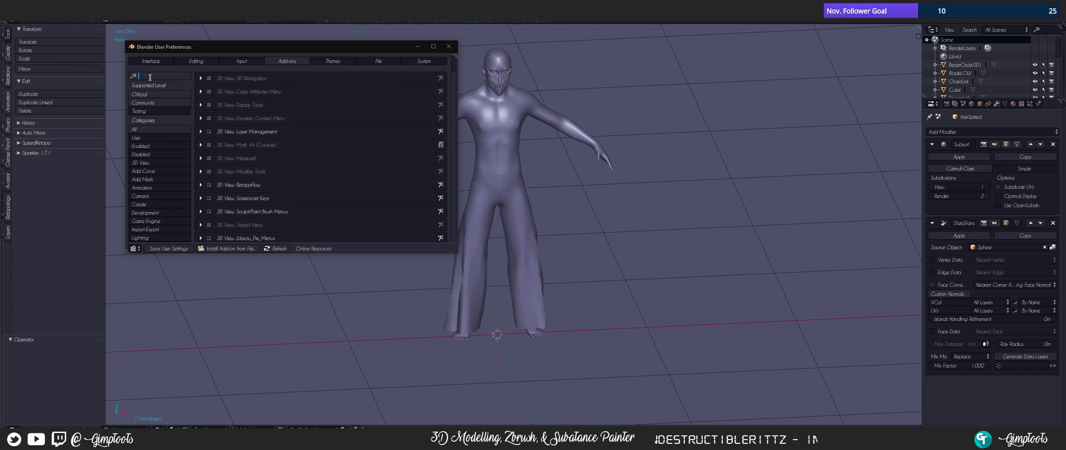
pyautogui.write('anima')
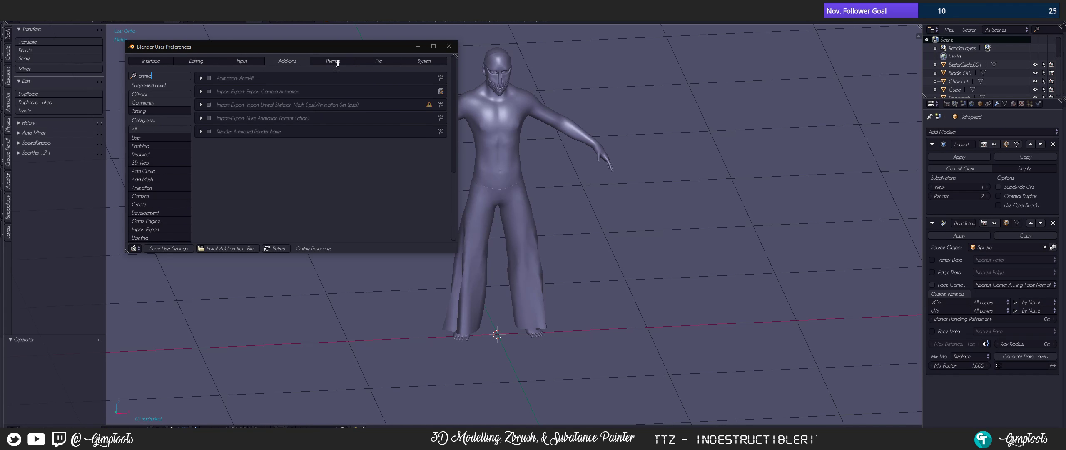
pyautogui.press('BackSpace')
pyautogui.press('BackSpace')
pyautogui.press('BackSpace')
pyautogui.press('BackSpace')
pyautogui.press('BackSpace')
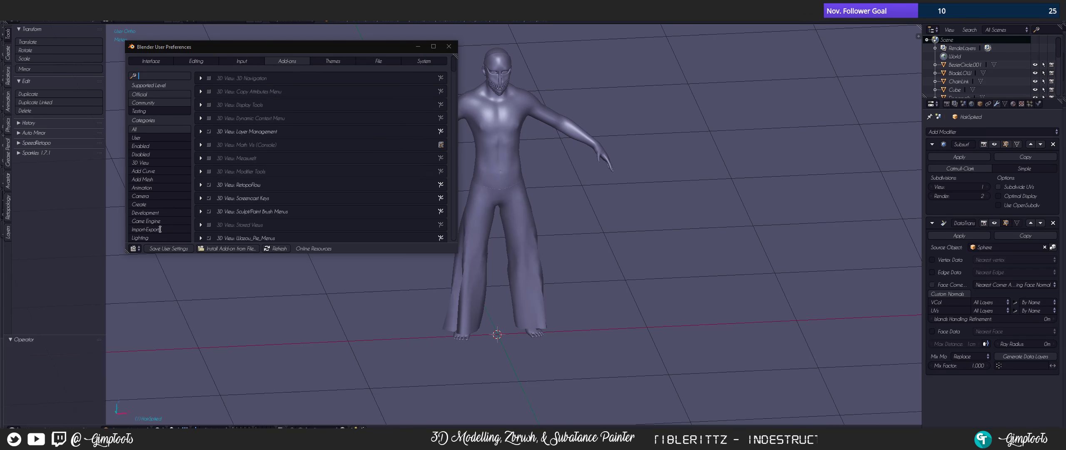
# - Enlarge the preferences window and filter the add-ons by the Animation category
pyautogui.moveTo(442, 254); pyautogui.dragTo(445, 404)
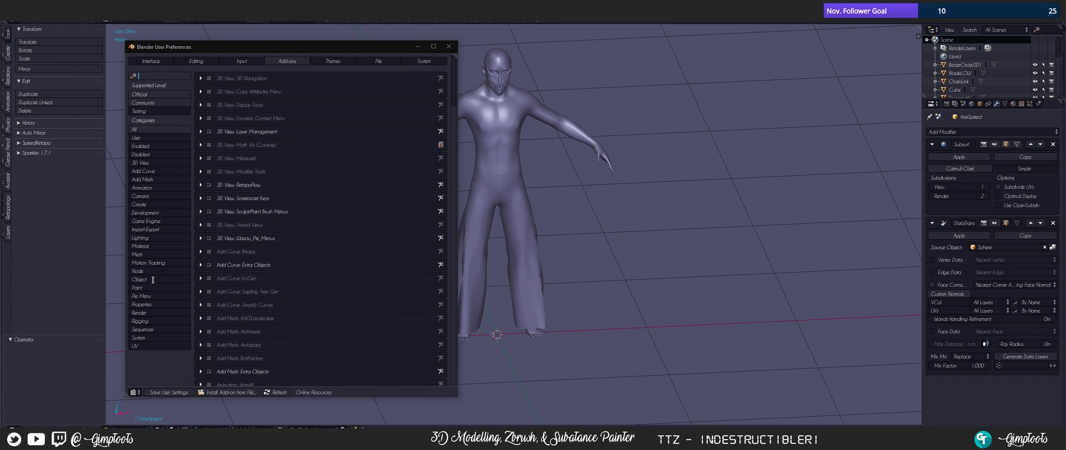
pyautogui.click(150, 188)
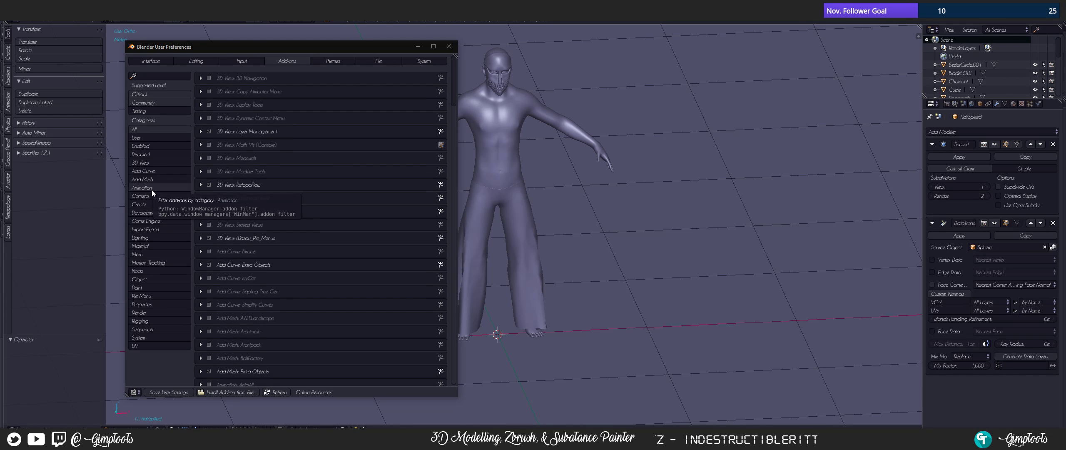
pyautogui.click(151, 190)
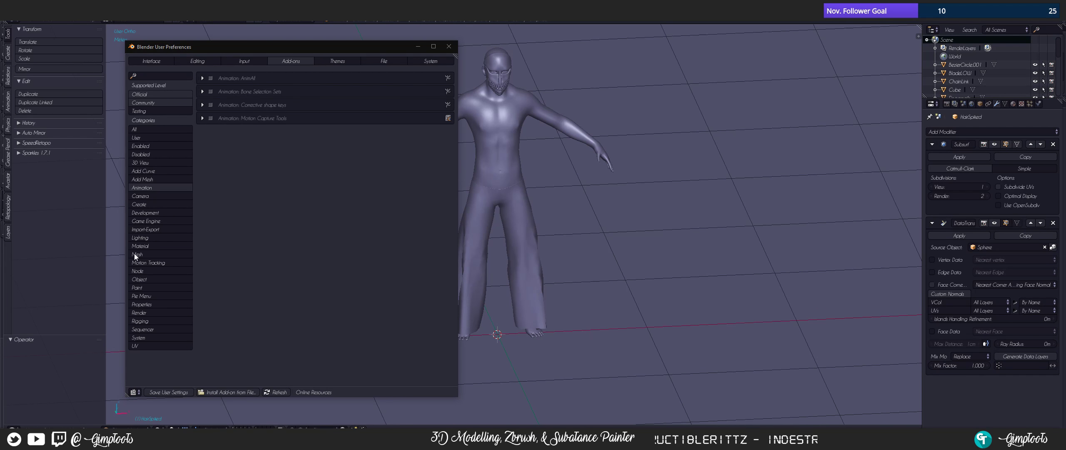
# - Search all add-on categories for "rig", enable the Rigify add-on and close the user preferences
pyautogui.click(148, 75)
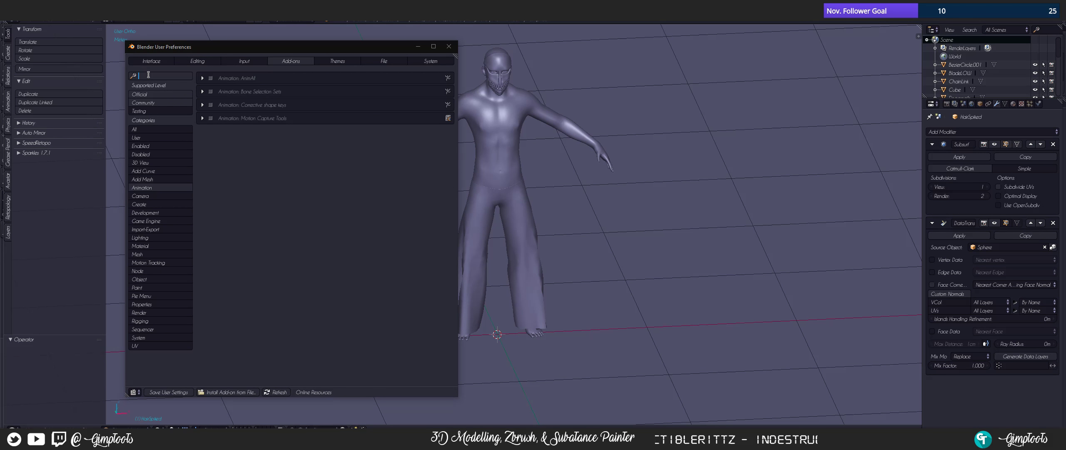
pyautogui.click(160, 129)
pyautogui.click(158, 129)
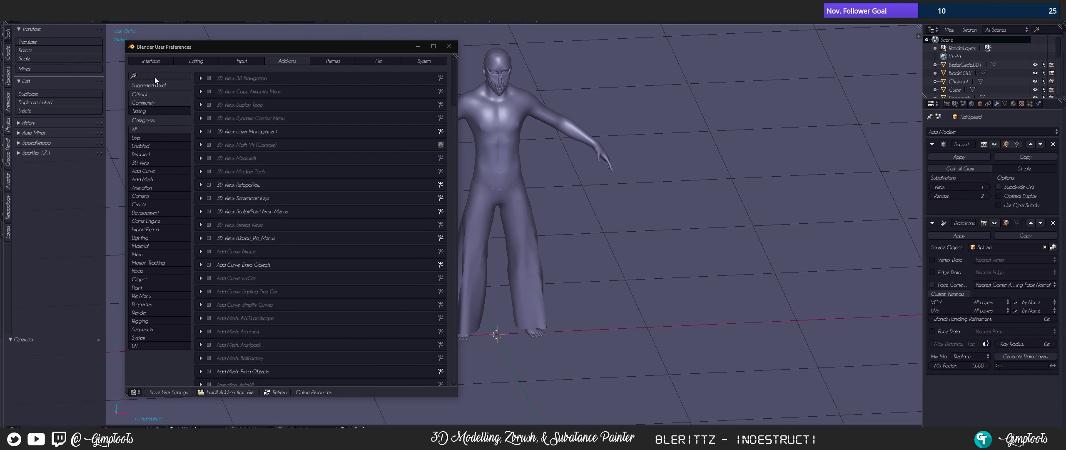
pyautogui.write('rig')
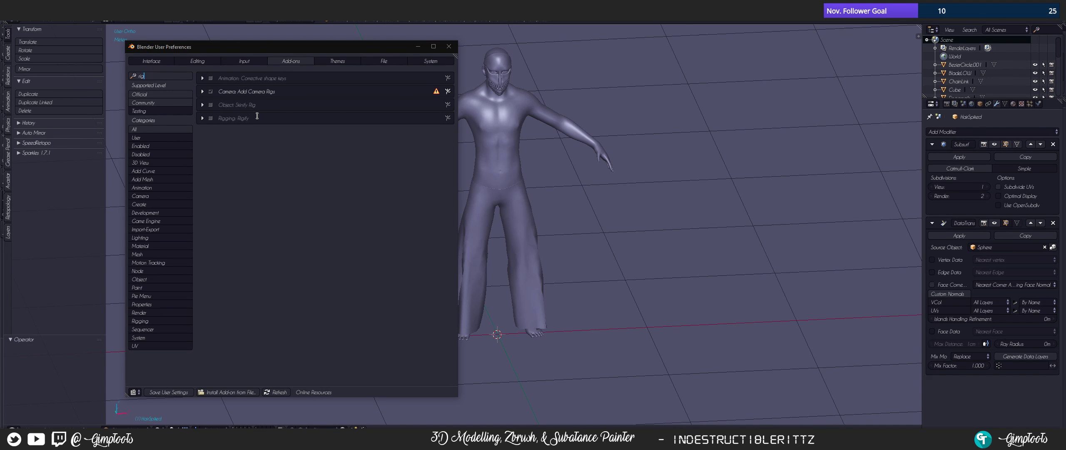
pyautogui.click(203, 118)
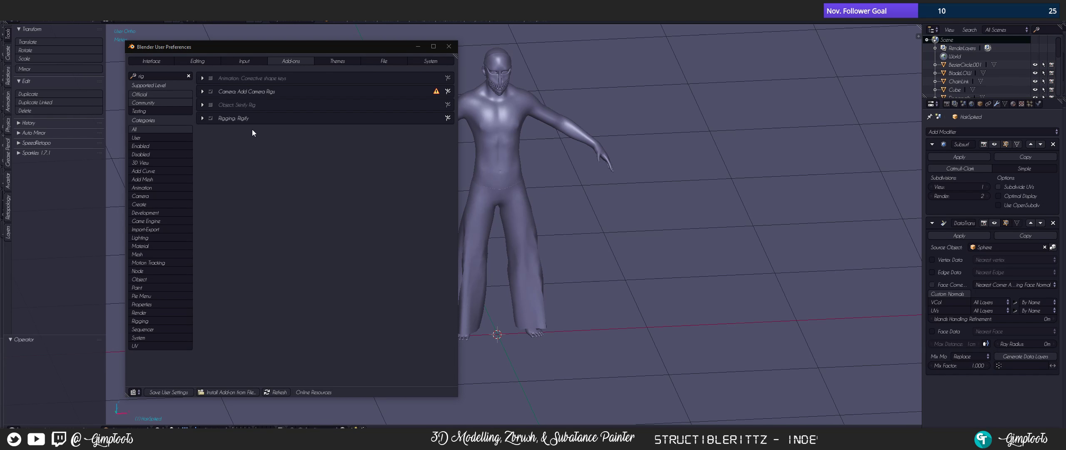
pyautogui.click(449, 50)
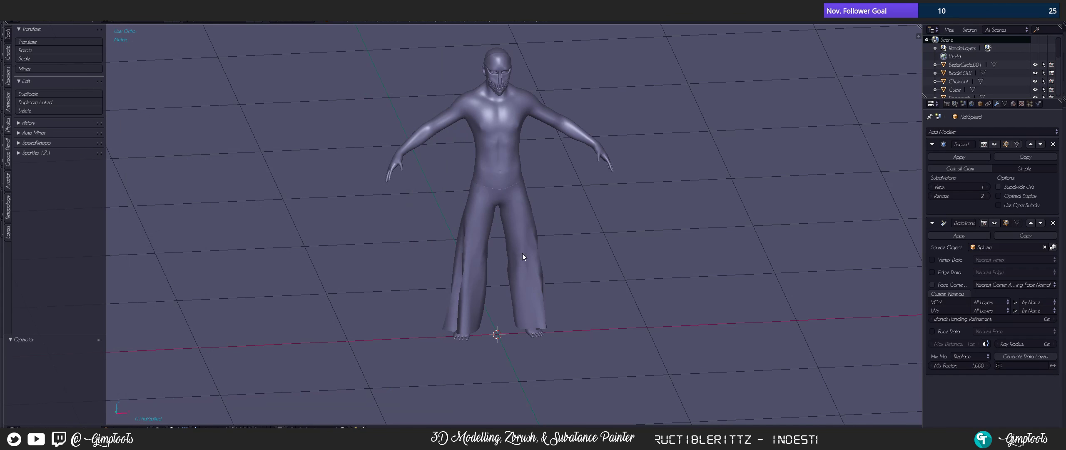
# - Add a Human (Meta-Rig) armature to the scene
pyautogui.moveTo(515, 192); pyautogui.dragTo(500, 192, button='middle')
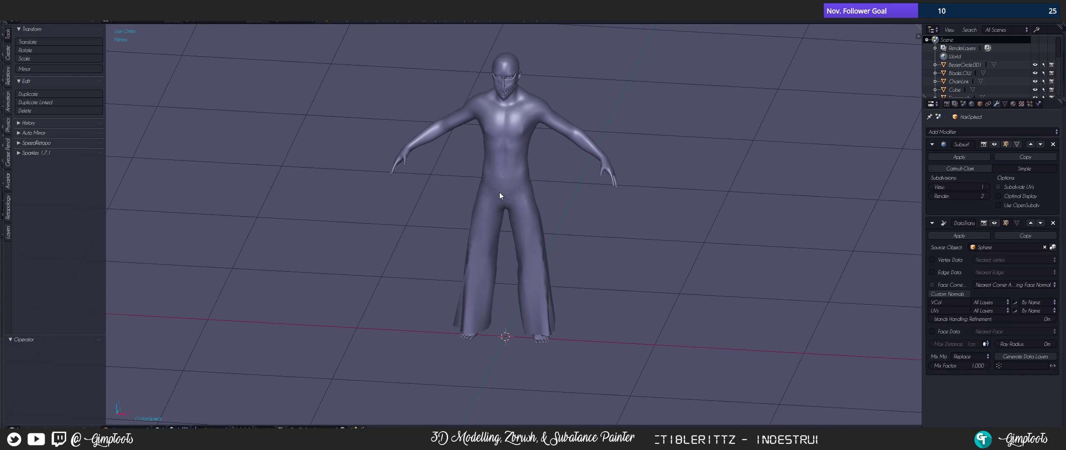
pyautogui.hotkey('shift', 'a')
pyautogui.moveTo(506, 190)
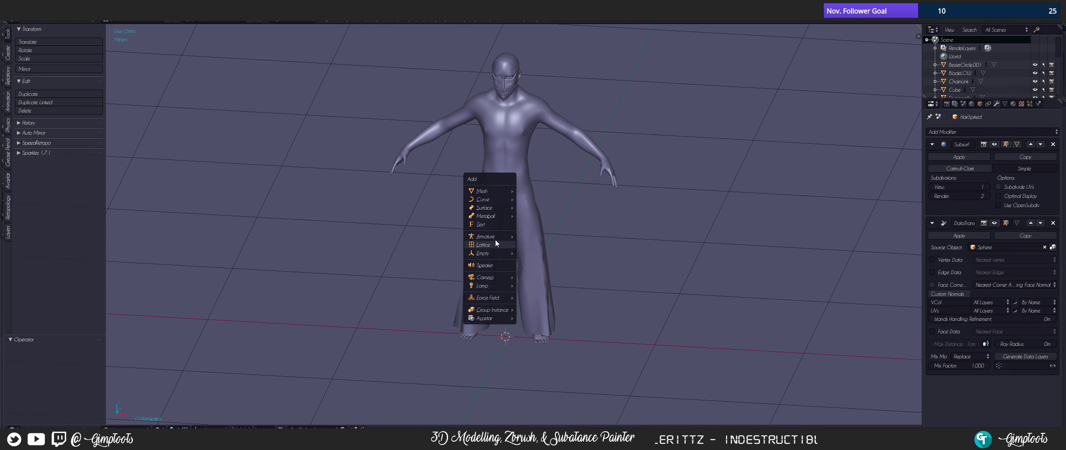
pyautogui.moveTo(497, 237)
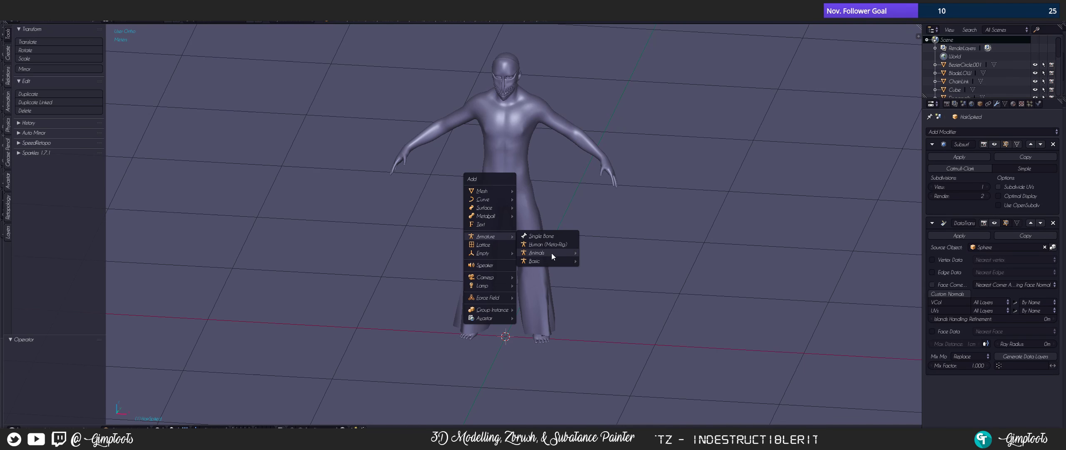
pyautogui.moveTo(543, 256)
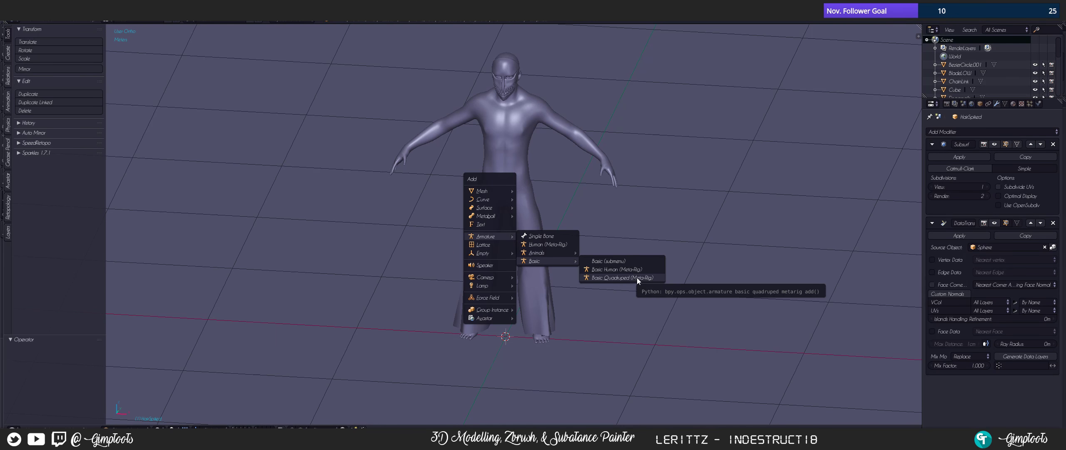
pyautogui.click(552, 245)
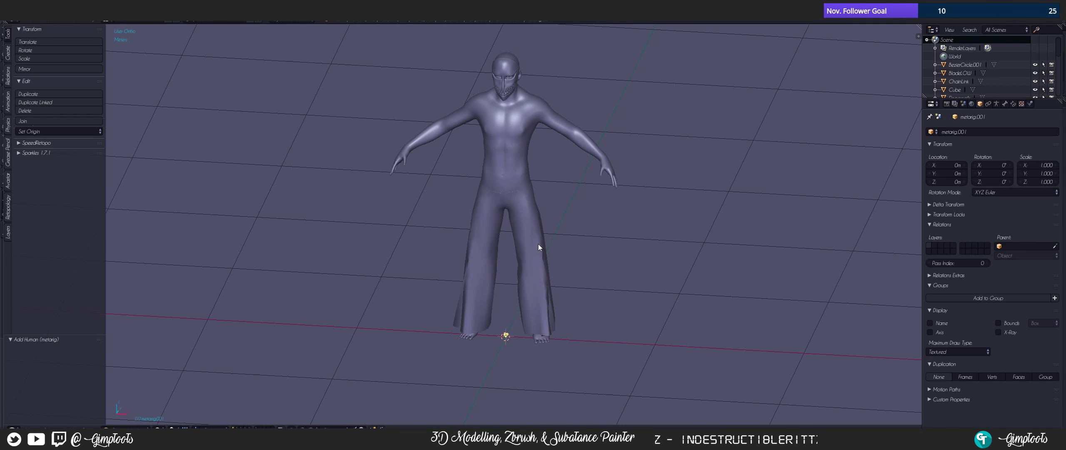
# - Scale the human meta-rig uniformly by about 99.5 so it roughly matches the character's height
pyautogui.keyDown('shift'); pyautogui.moveTo(563, 294); pyautogui.dragTo(510, 177, button='middle'); pyautogui.keyUp('shift')
pyautogui.scroll(-4, 511, 187)
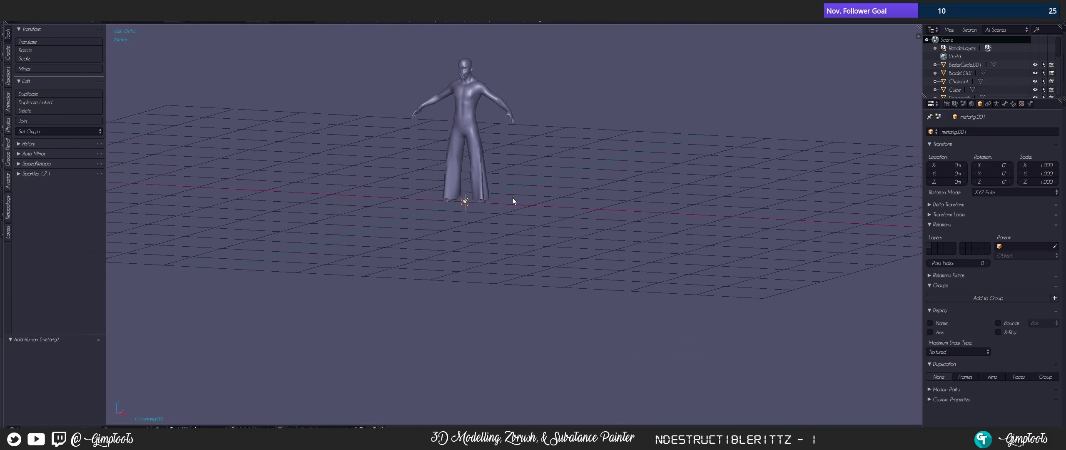
pyautogui.press('s')
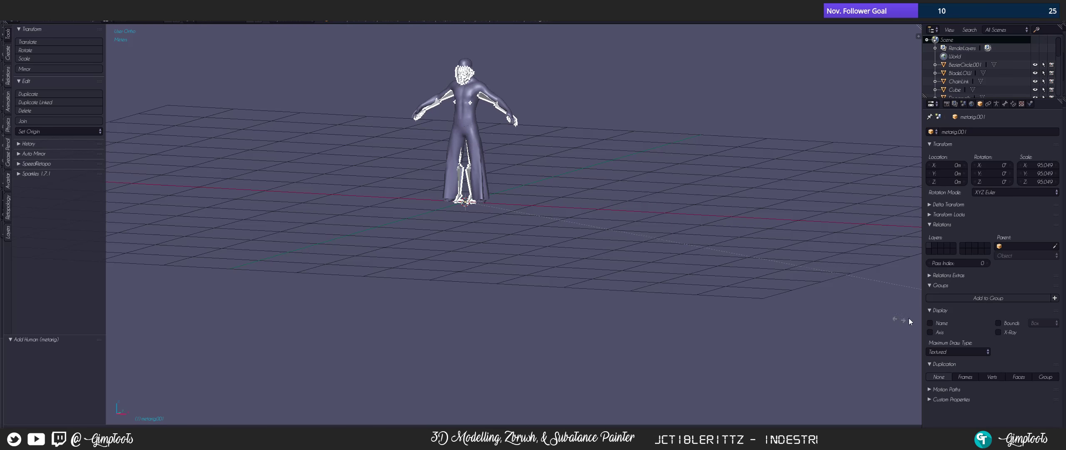
pyautogui.click(315, 325)
# - Inspect the meta-rig's facial bones on the masked head and delete the human meta-rig
pyautogui.scroll(4, 491, 158)
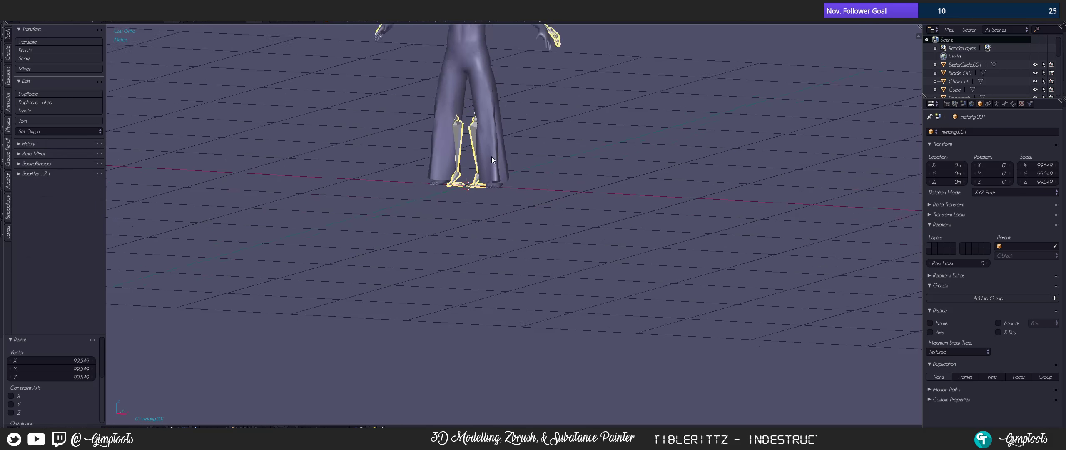
pyautogui.keyDown('shift'); pyautogui.moveTo(556, 74); pyautogui.dragTo(526, 357, button='middle'); pyautogui.keyUp('shift')
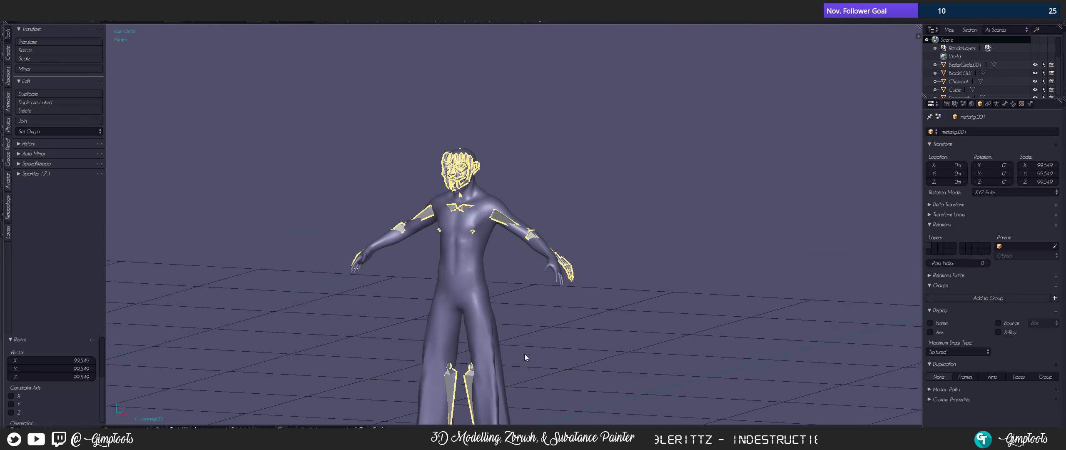
pyautogui.scroll(5, 491, 259)
pyautogui.keyDown('shift'); pyautogui.moveTo(491, 259); pyautogui.dragTo(505, 363, button='middle'); pyautogui.keyUp('shift')
pyautogui.moveTo(462, 272); pyautogui.dragTo(500, 269, button='middle')
pyautogui.scroll(3, 513, 268)
pyautogui.press('x')
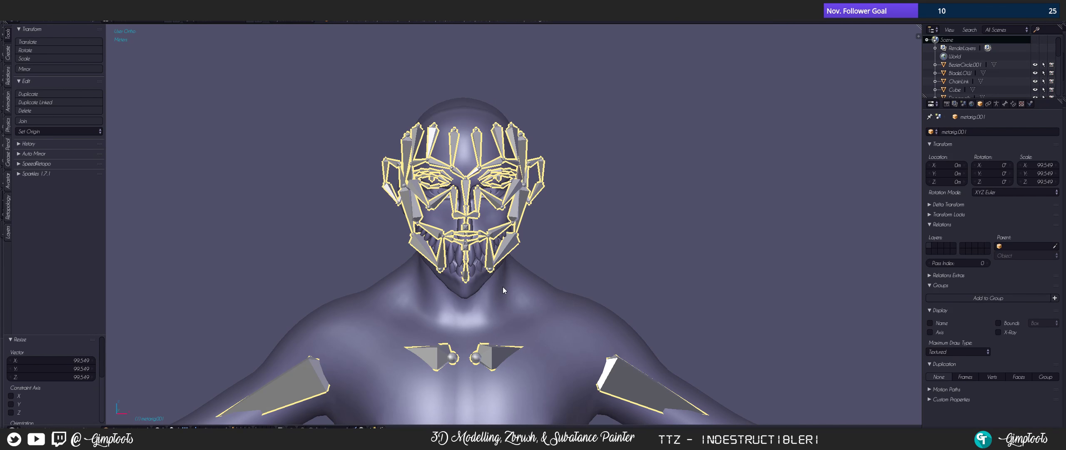
pyautogui.click(489, 288)
# - Add a Basic Human (Meta-Rig) armature to the scene
pyautogui.scroll(-5, 493, 283)
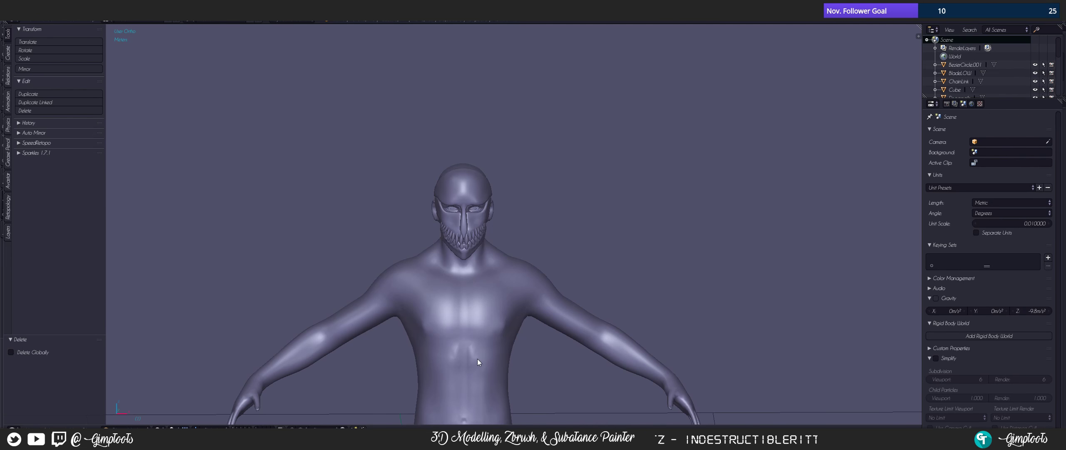
pyautogui.hotkey('shift', 'a')
pyautogui.moveTo(482, 354)
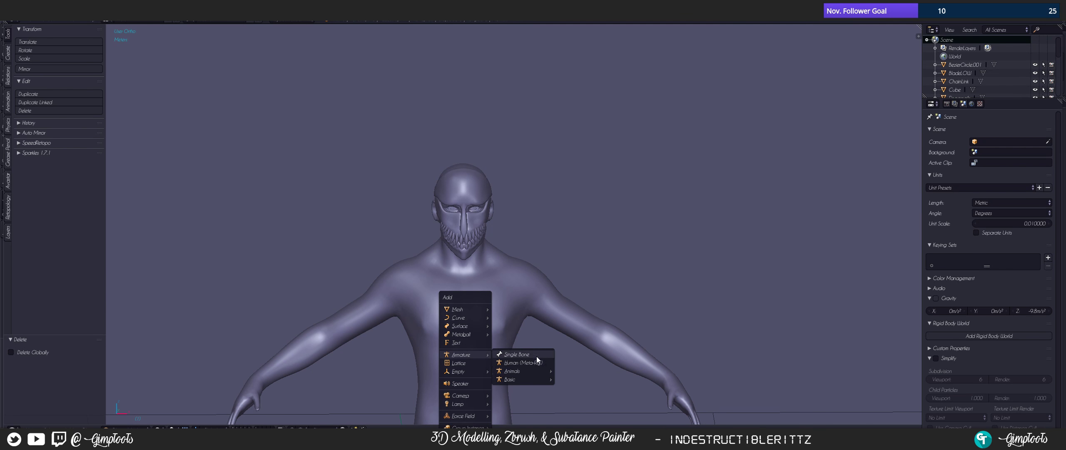
pyautogui.moveTo(525, 376)
pyautogui.click(585, 378)
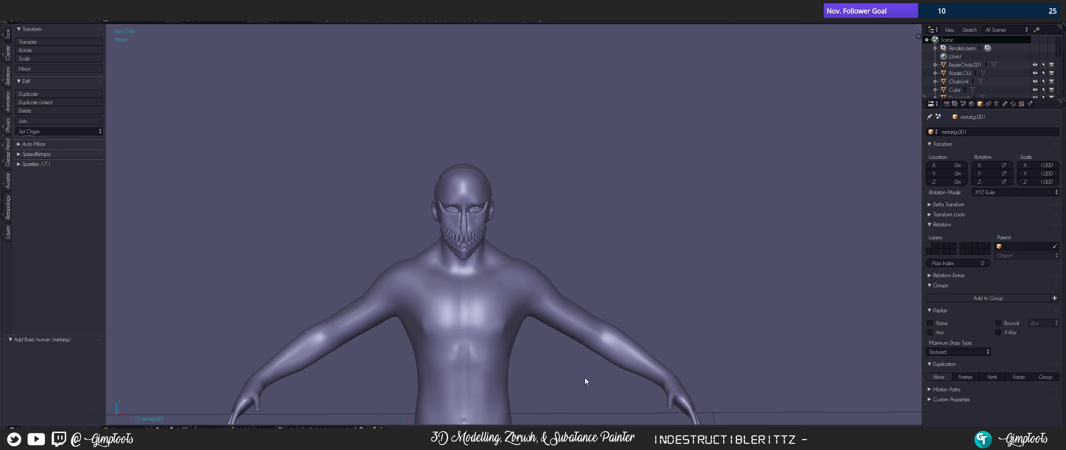
# - Scale the basic human meta-rig uniformly by about 99.3 to fit the character's body
pyautogui.scroll(-3, 486, 309)
pyautogui.press('s')
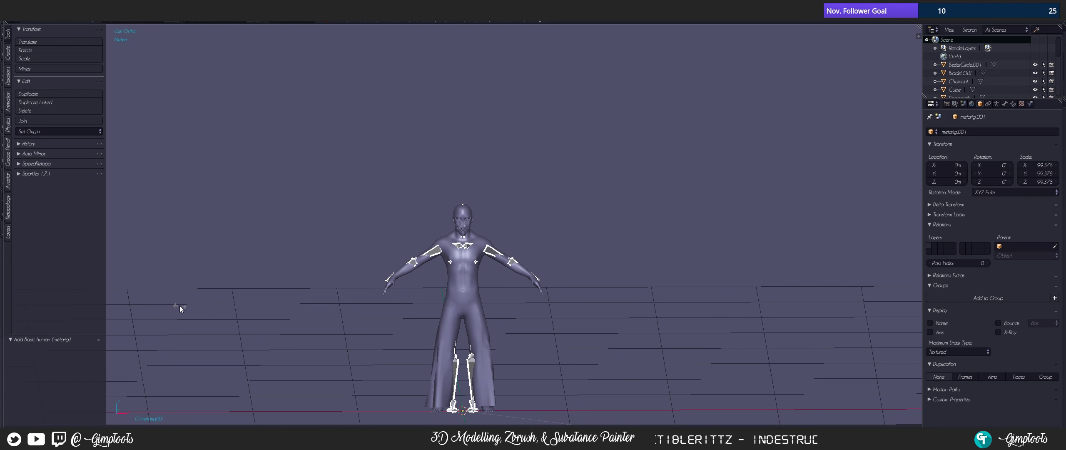
pyautogui.click(168, 302)
pyautogui.scroll(5, 450, 341)
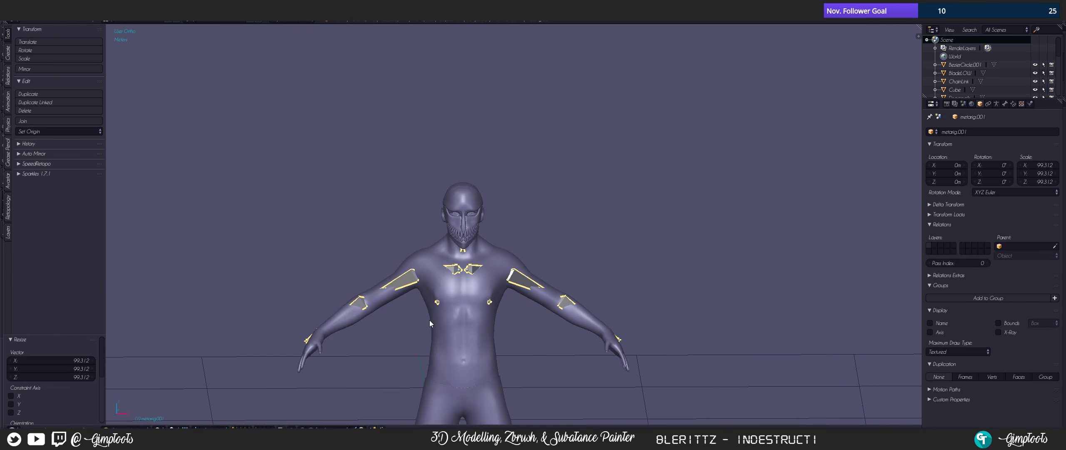
pyautogui.keyDown('shift'); pyautogui.moveTo(502, 249); pyautogui.dragTo(483, 219, button='middle'); pyautogui.keyUp('shift')
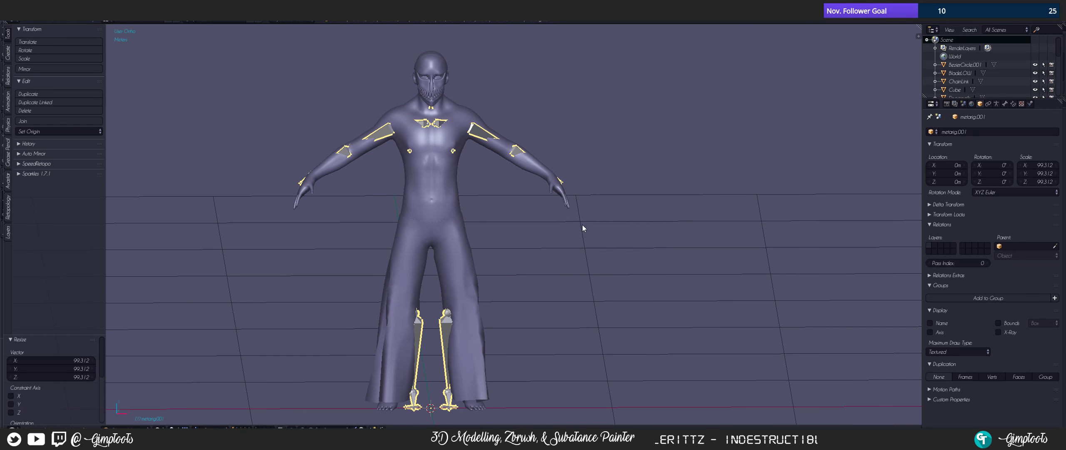
# - Enable X-Ray display for the meta-rig and check its bones against the body and legs
pyautogui.click(1000, 332)
pyautogui.scroll(4, 530, 203)
pyautogui.keyDown('shift'); pyautogui.moveTo(500, 163); pyautogui.dragTo(495, 179, button='middle'); pyautogui.keyUp('shift')
pyautogui.scroll(-3, 530, 203)
pyautogui.keyDown('shift'); pyautogui.moveTo(485, 178); pyautogui.dragTo(562, 180, button='middle'); pyautogui.keyUp('shift')
pyautogui.keyDown('shift'); pyautogui.moveTo(559, 329); pyautogui.dragTo(596, 163, button='middle'); pyautogui.keyUp('shift')
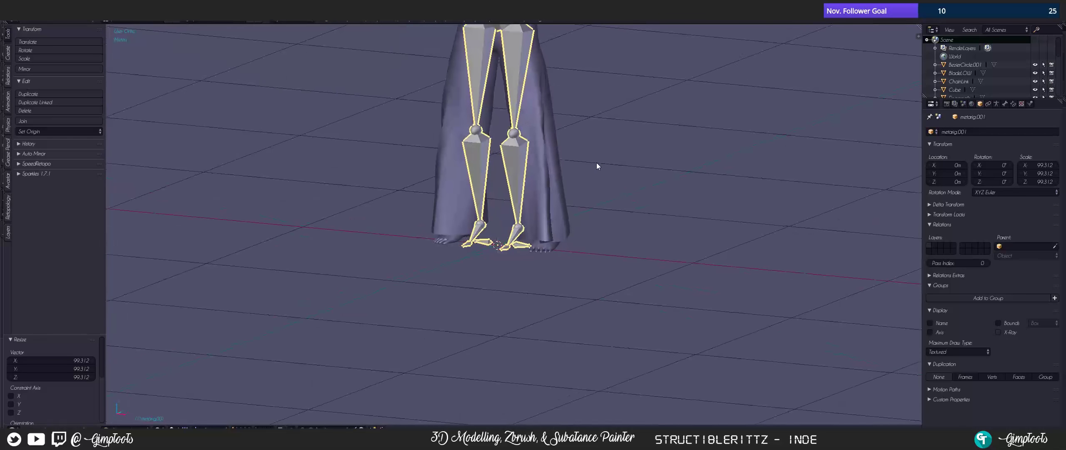
pyautogui.keyDown('shift'); pyautogui.moveTo(564, 129); pyautogui.dragTo(505, 188, button='middle'); pyautogui.keyUp('shift')
# - Put the meta-rig in Edit Mode and view its leg bones from the front in orthographic projection
pyautogui.press('Tab')
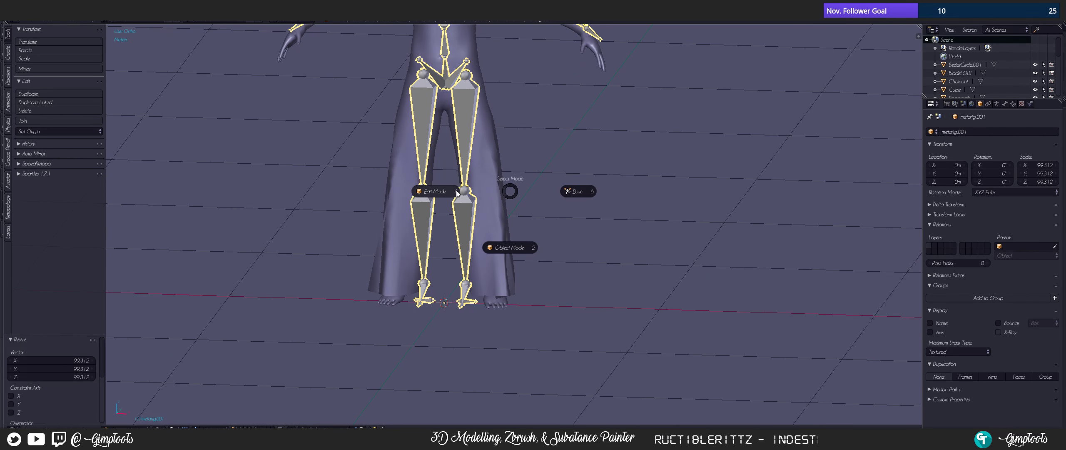
pyautogui.click(457, 192)
pyautogui.scroll(5, 521, 191)
pyautogui.scroll(-4, 519, 185)
pyautogui.moveTo(526, 234); pyautogui.dragTo(531, 239, button='middle')
pyautogui.keyDown('shift'); pyautogui.moveTo(523, 171); pyautogui.dragTo(560, 226, button='middle'); pyautogui.keyUp('shift')
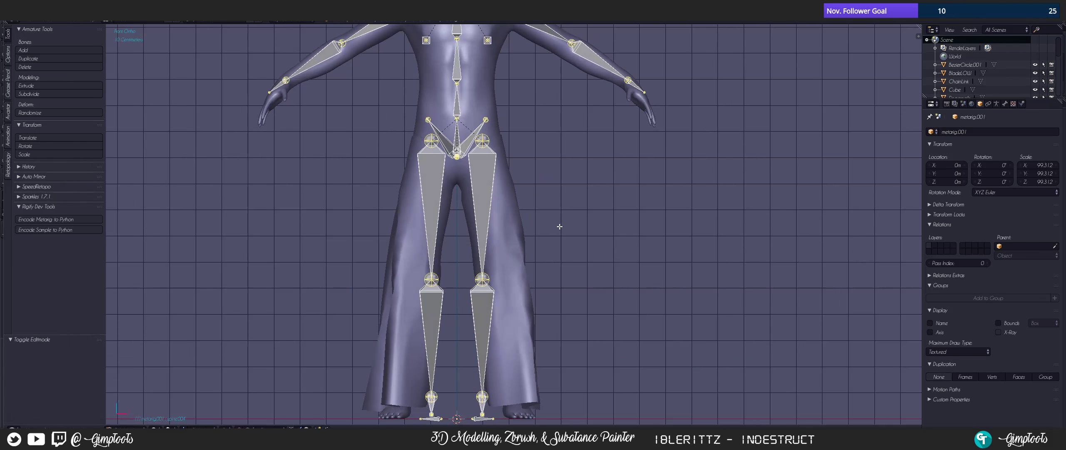
pyautogui.scroll(-2, 543, 208)
pyautogui.keyDown('shift'); pyautogui.moveTo(499, 269); pyautogui.dragTo(538, 189, button='middle'); pyautogui.keyUp('shift')
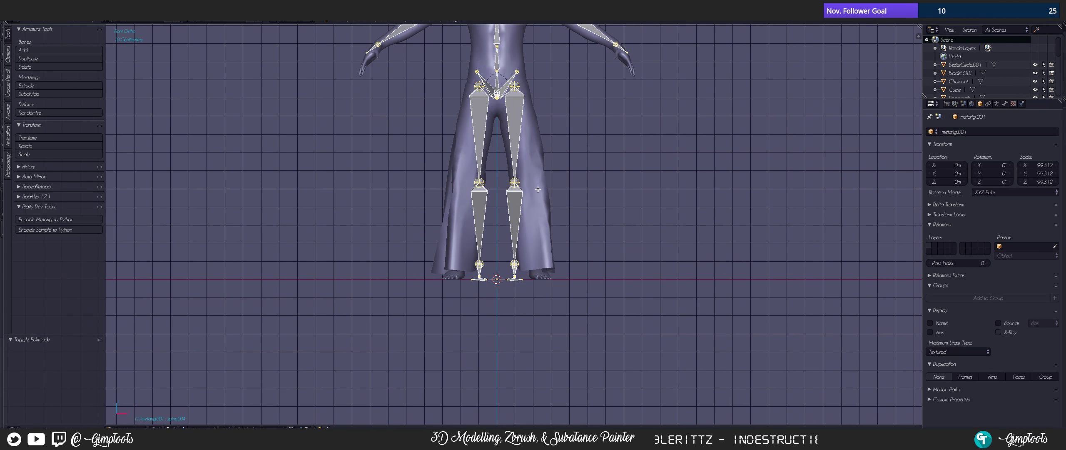
# - Turn on the transform manipulator and move the character's left ankle and foot joints outward along X over the left foot
pyautogui.rightClick(516, 264)
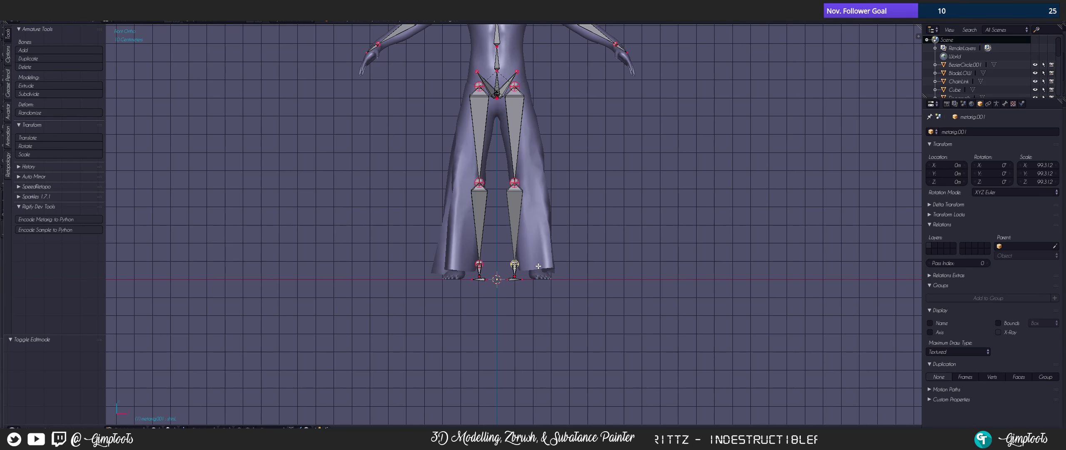
pyautogui.hotkey('ctrl', 'space')
pyautogui.click(549, 287)
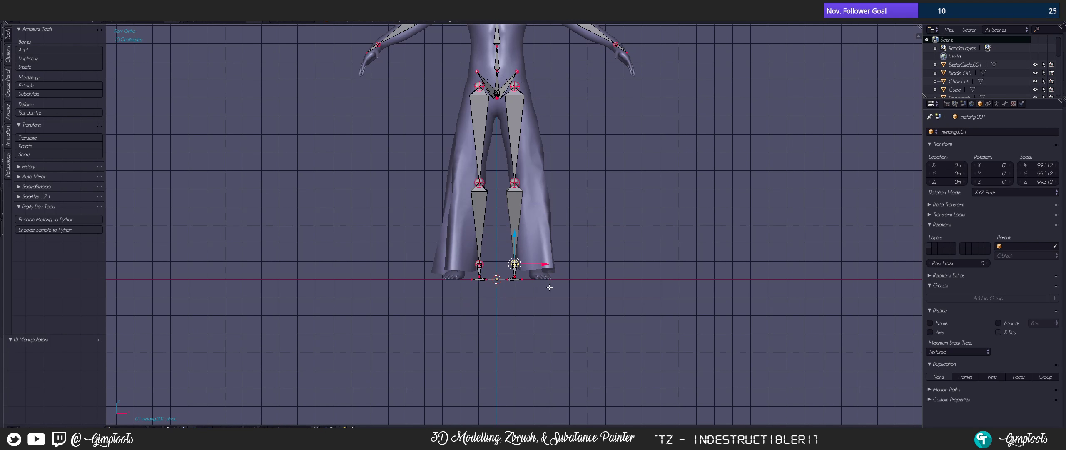
pyautogui.moveTo(546, 263); pyautogui.dragTo(563, 277)
pyautogui.rightClick(517, 276)
pyautogui.rightClick(517, 276)
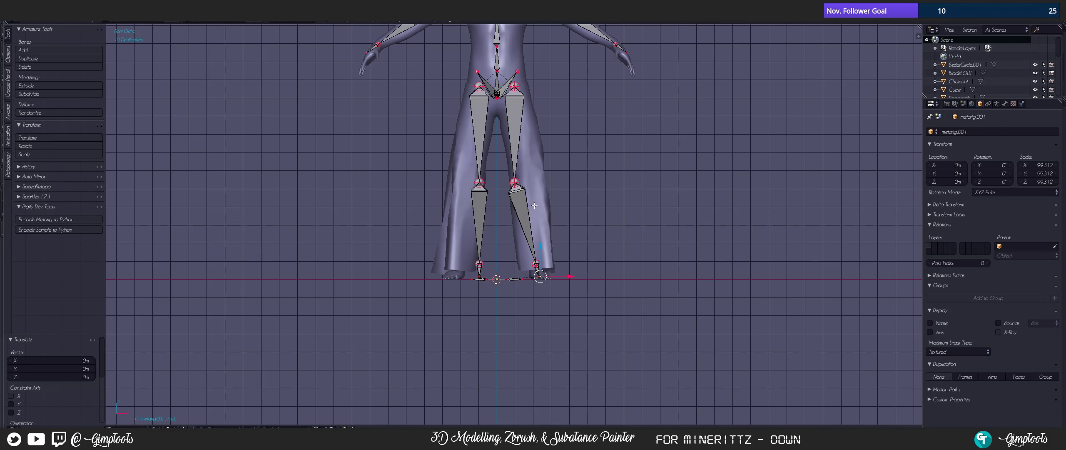
# - Move the left knee joint outward into the leg and spread both hip joints slightly, the right one by -6.38 mm along X
pyautogui.rightClick(519, 182)
pyautogui.moveTo(543, 183); pyautogui.dragTo(558, 177)
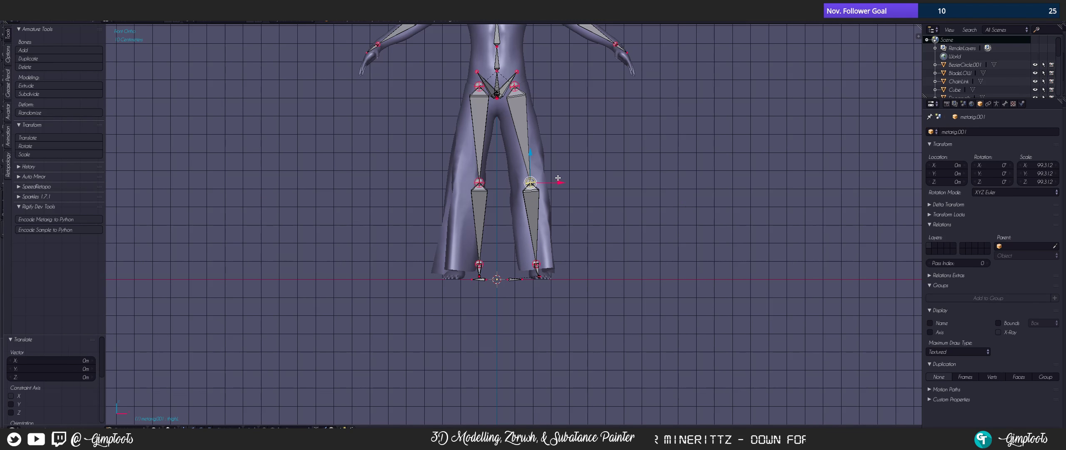
pyautogui.keyDown('shift'); pyautogui.moveTo(600, 126); pyautogui.dragTo(602, 212, button='middle'); pyautogui.keyUp('shift')
pyautogui.scroll(2, 602, 212)
pyautogui.rightClick(546, 146)
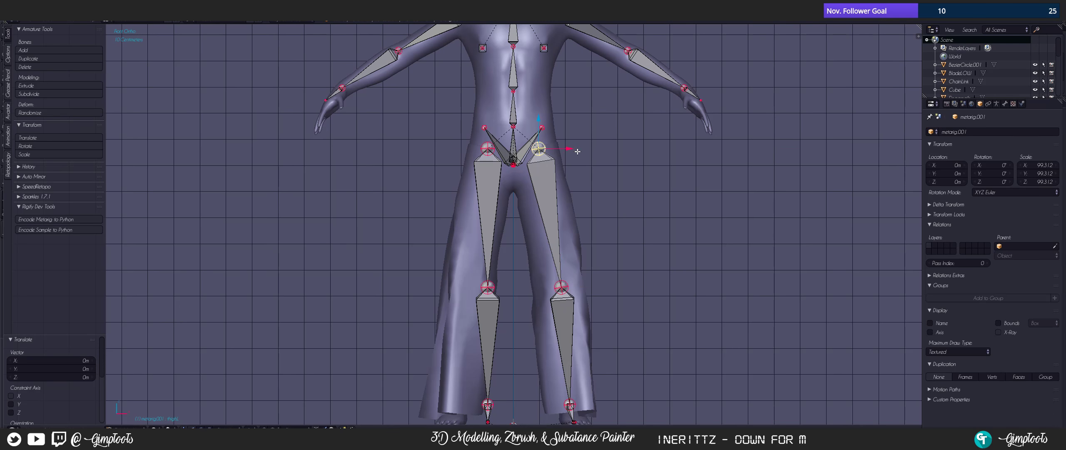
pyautogui.moveTo(573, 149); pyautogui.dragTo(514, 148)
pyautogui.rightClick(494, 147)
# - Move the right knee joint -8.45 cm along X and shift the right ankle and foot joints outward, the foot joint by -14.8 cm
pyautogui.rightClick(497, 286)
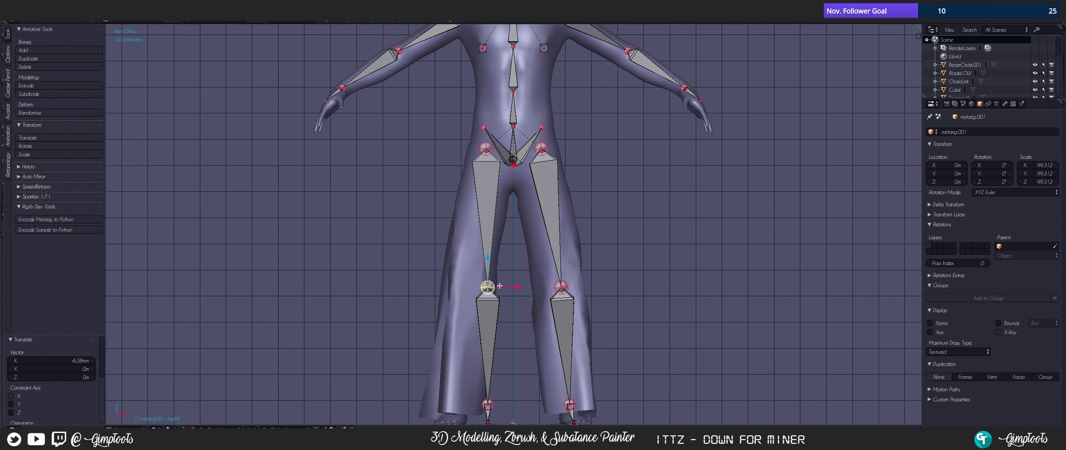
pyautogui.moveTo(515, 287); pyautogui.dragTo(493, 288)
pyautogui.keyDown('shift'); pyautogui.moveTo(498, 300); pyautogui.dragTo(531, 186, button='middle'); pyautogui.keyUp('shift')
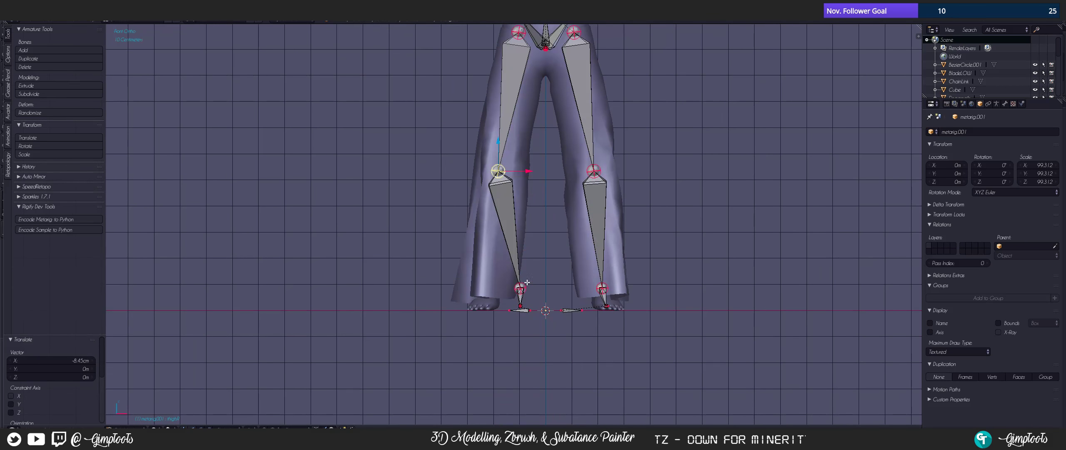
pyautogui.rightClick(520, 290)
pyautogui.moveTo(541, 290); pyautogui.dragTo(506, 308)
pyautogui.rightClick(521, 307)
pyautogui.rightClick(524, 308)
# - Select the whole right heel bone on the ground line and move it -27 cm along X, outside the right foot
pyautogui.rightClick(509, 310)
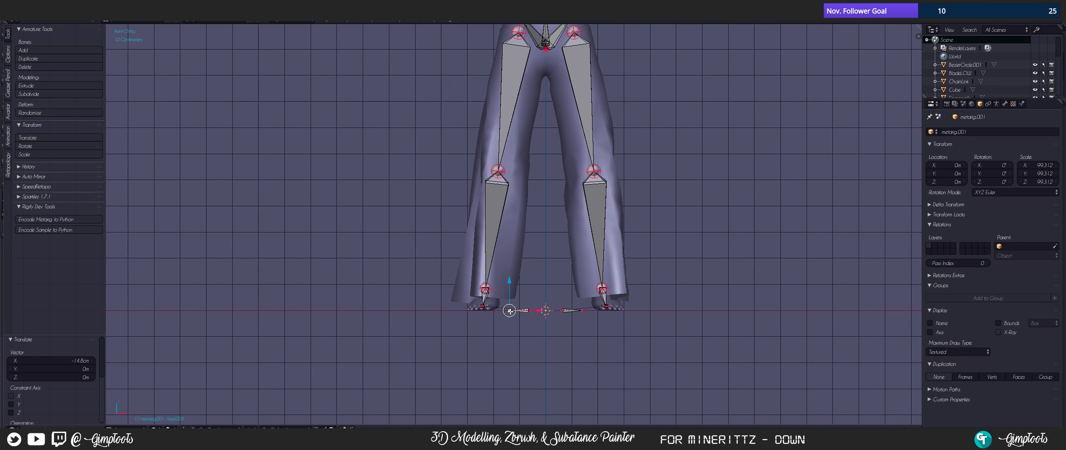
pyautogui.rightClick(531, 309)
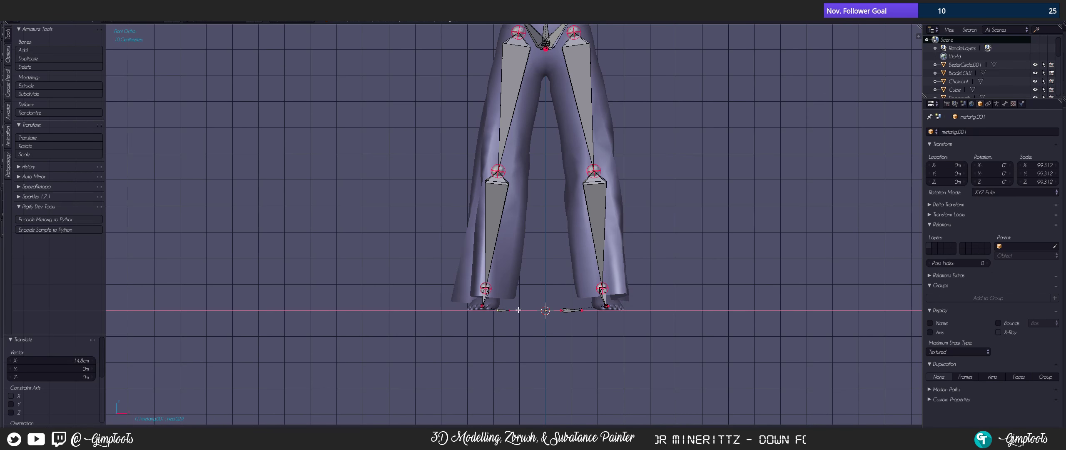
pyautogui.rightClick(525, 311)
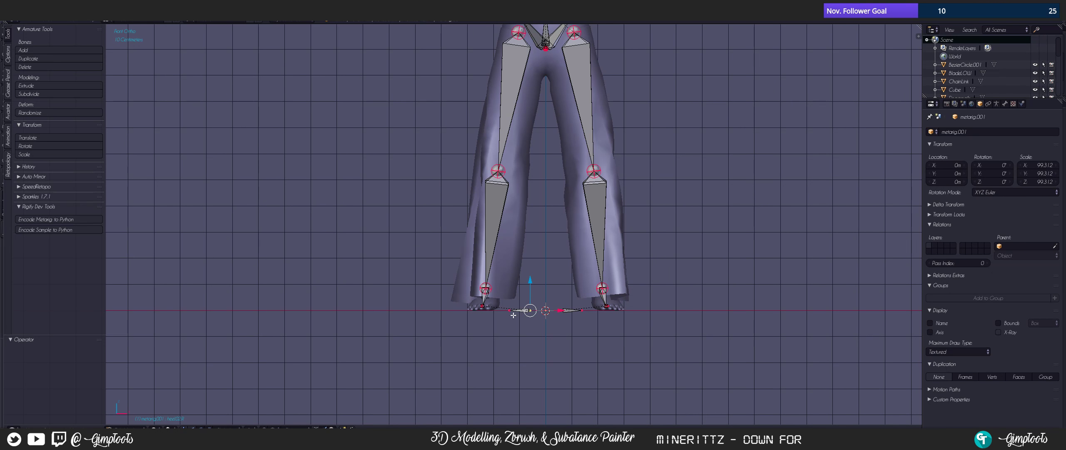
pyautogui.press('g')
pyautogui.press('x')
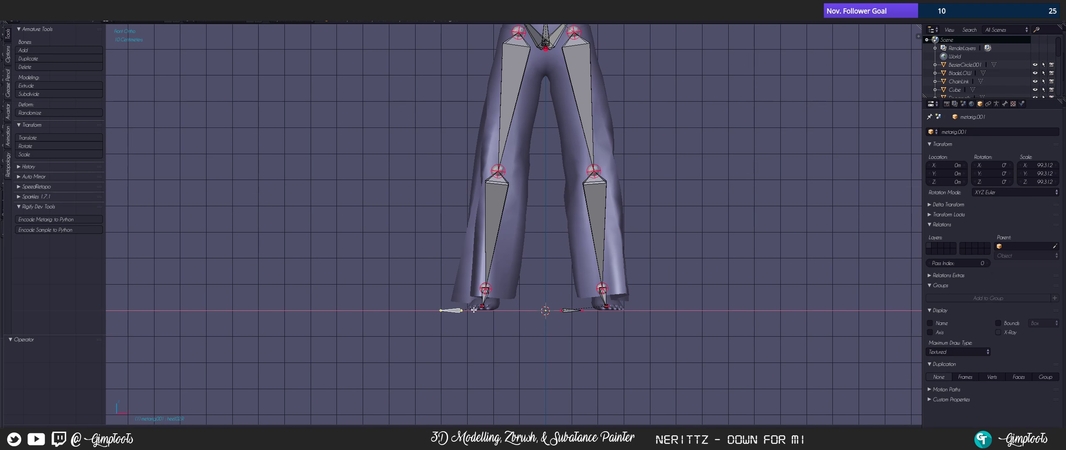
pyautogui.click(474, 310)
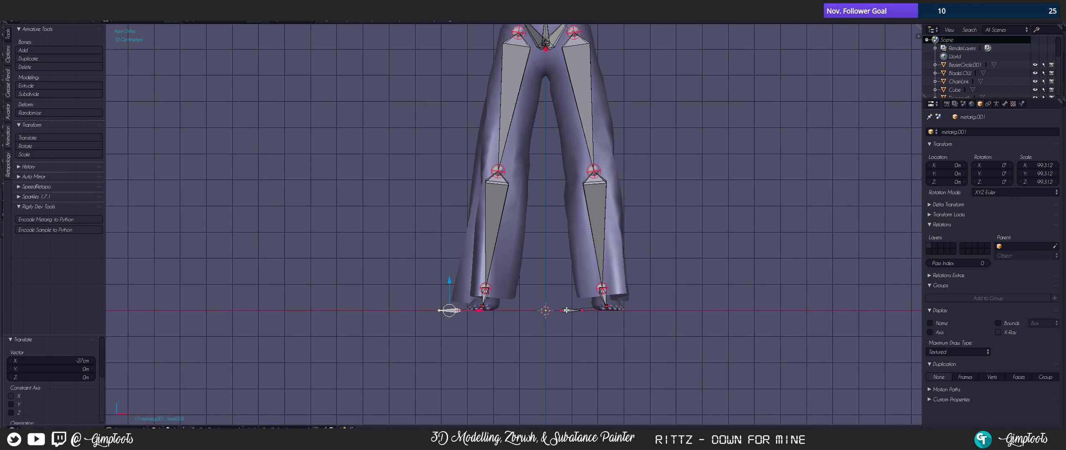
# - Move the left heel bone 27.4 cm along X, outside the left foot
pyautogui.rightClick(567, 310)
pyautogui.press('g')
pyautogui.press('x')
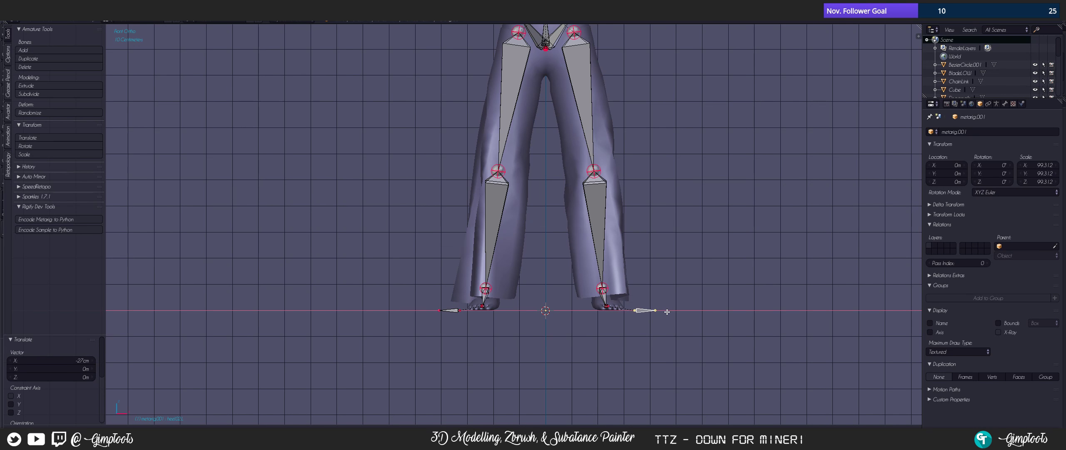
pyautogui.click(665, 313)
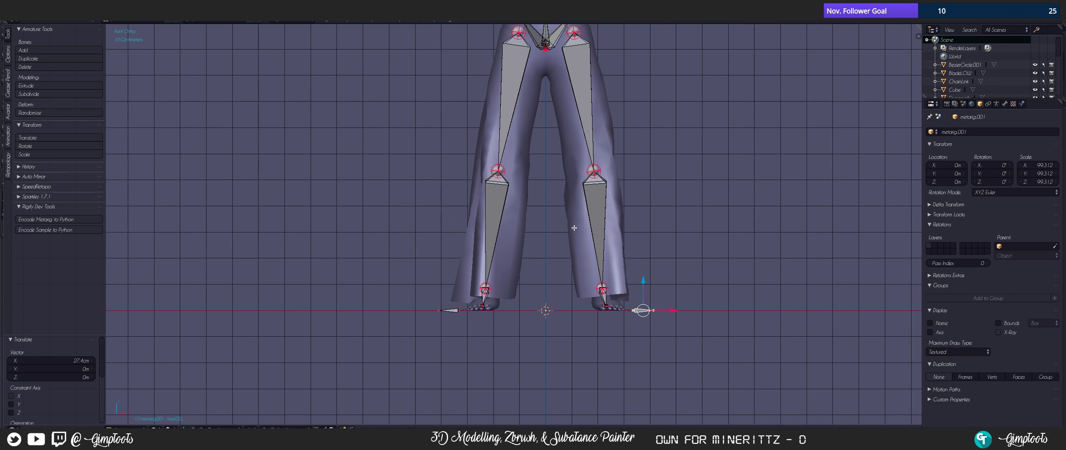
pyautogui.scroll(-2, 588, 216)
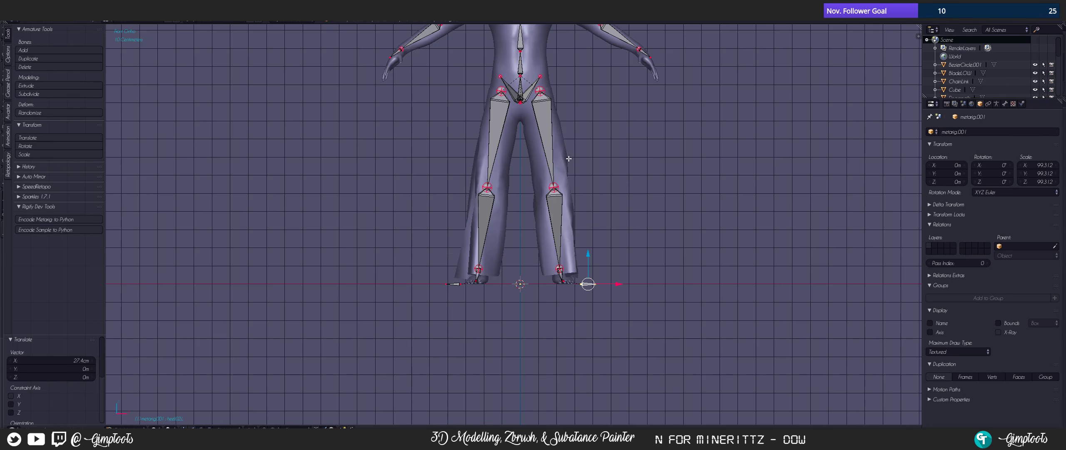
# - From the top view, move the left elbow joint 3.69 cm along Y toward the back of the arm
pyautogui.keyDown('shift'); pyautogui.moveTo(569, 158); pyautogui.dragTo(511, 263, button='middle'); pyautogui.keyUp('shift')
pyautogui.scroll(3, 511, 260)
pyautogui.keyDown('shift'); pyautogui.moveTo(513, 161); pyautogui.dragTo(513, 256, button='middle'); pyautogui.keyUp('shift')
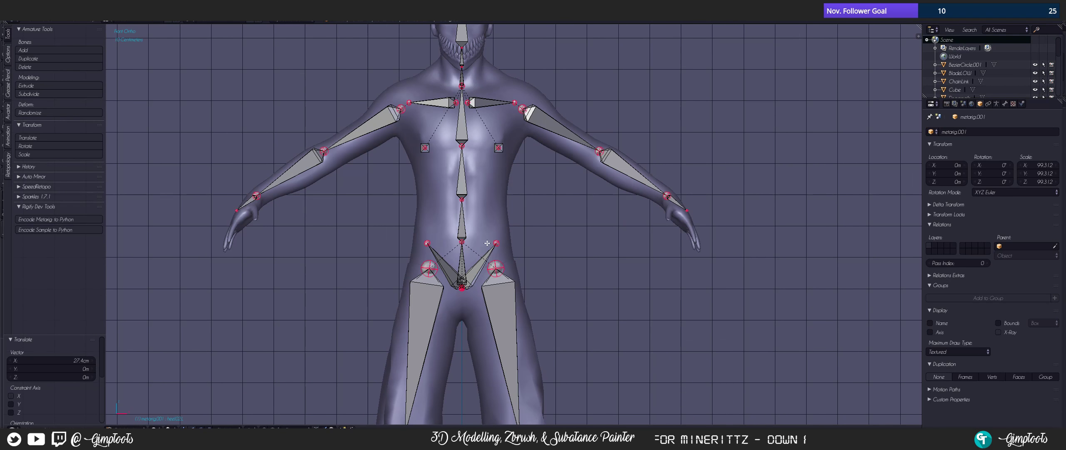
pyautogui.scroll(1, 487, 243)
pyautogui.keyDown('shift'); pyautogui.moveTo(528, 123); pyautogui.dragTo(478, 230, button='middle'); pyautogui.keyUp('shift')
pyautogui.scroll(2, 330, 182)
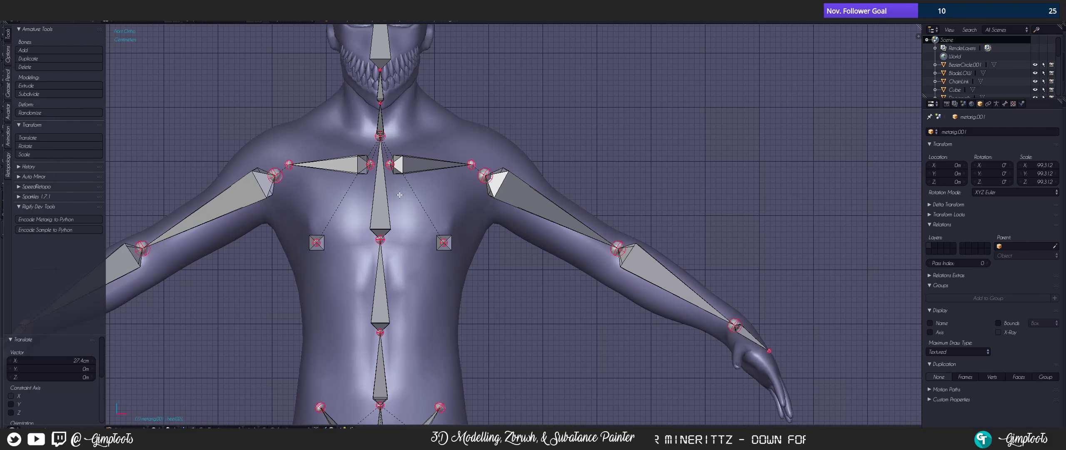
pyautogui.keyDown('shift'); pyautogui.moveTo(479, 179); pyautogui.dragTo(348, 223, button='middle'); pyautogui.keyUp('shift')
pyautogui.moveTo(516, 334); pyautogui.dragTo(421, 339, button='middle')
pyautogui.keyDown('shift'); pyautogui.moveTo(495, 346); pyautogui.dragTo(523, 289, button='middle'); pyautogui.keyUp('shift')
pyautogui.press('KP_7')
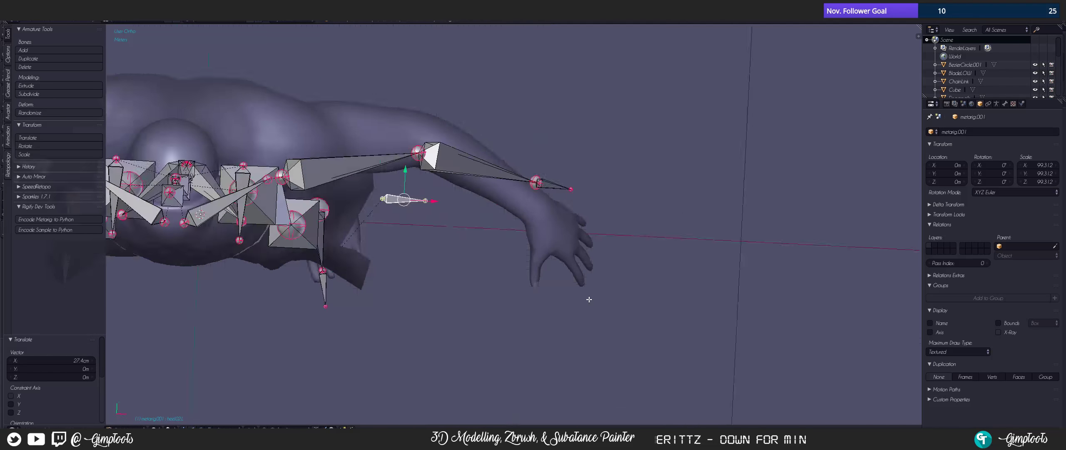
pyautogui.rightClick(418, 156)
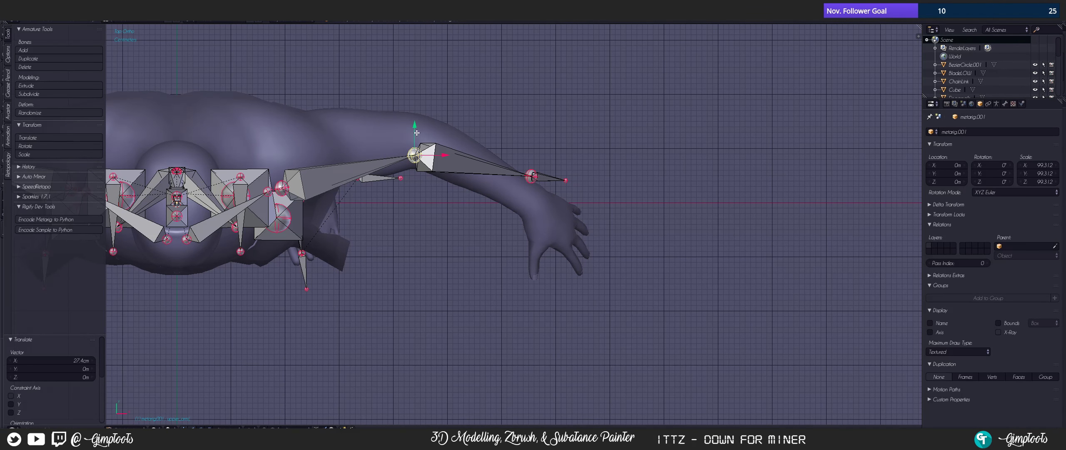
pyautogui.moveTo(414, 134); pyautogui.dragTo(413, 114)
# - Shift the left wrist joint -4.46 cm and the left hand bone's tip -8.15 cm along Y into the hand
pyautogui.rightClick(532, 176)
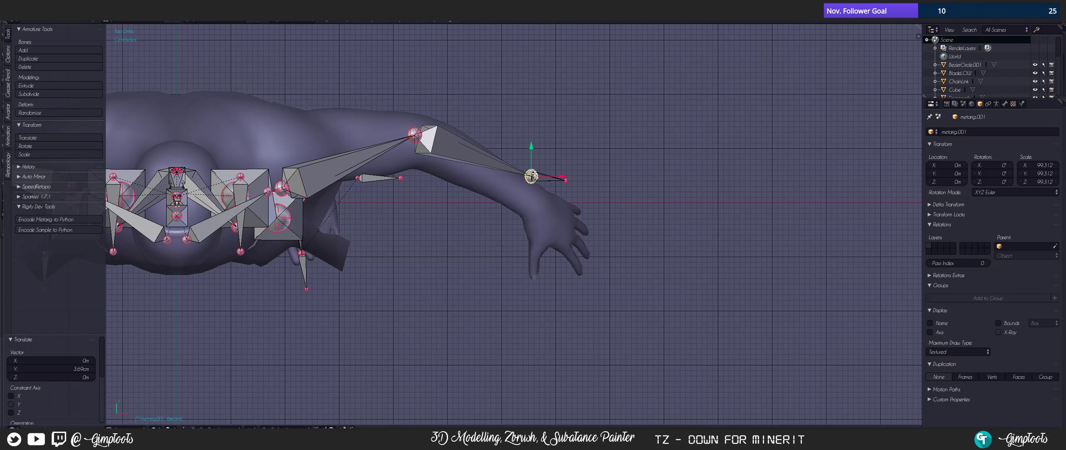
pyautogui.moveTo(532, 155); pyautogui.dragTo(532, 180)
pyautogui.rightClick(566, 180)
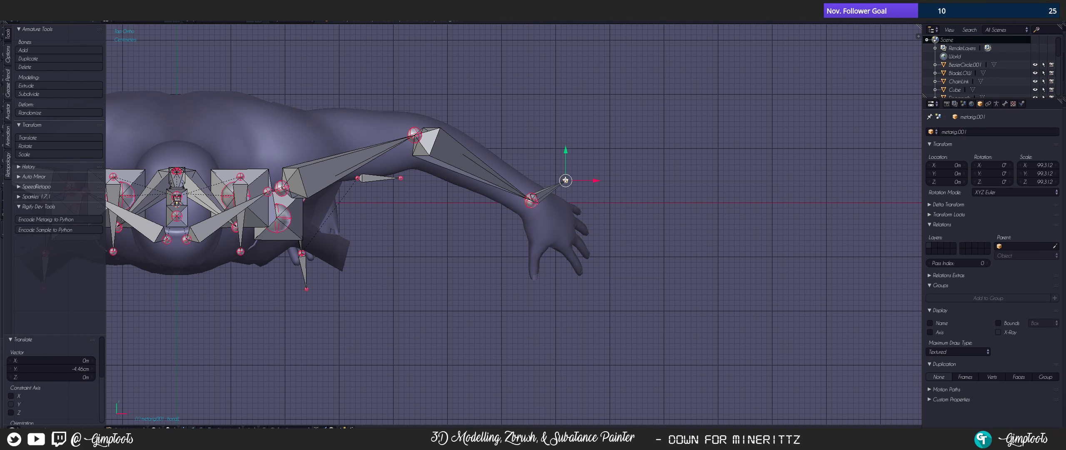
pyautogui.click(557, 202)
# - Move the right elbow joint 4.15 cm along Y toward the back of the arm
pyautogui.keyDown('shift'); pyautogui.moveTo(366, 247); pyautogui.dragTo(569, 238, button='middle'); pyautogui.keyUp('shift')
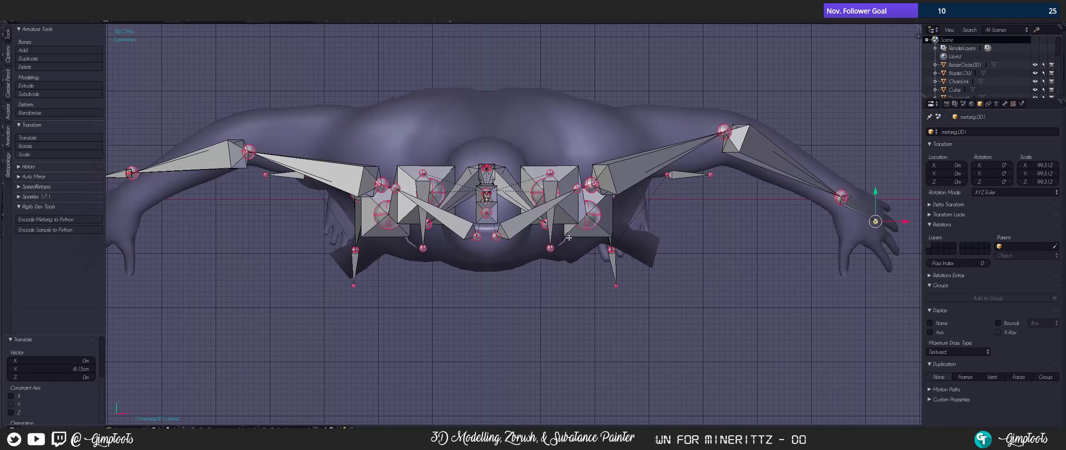
pyautogui.rightClick(247, 150)
pyautogui.moveTo(248, 123); pyautogui.dragTo(248, 101)
# - Shift the right wrist joint -4.62 cm and the right hand bone's tip -8.54 cm along Y into the hand
pyautogui.keyDown('shift'); pyautogui.moveTo(148, 172); pyautogui.dragTo(291, 156, button='middle'); pyautogui.keyUp('shift')
pyautogui.rightClick(275, 154)
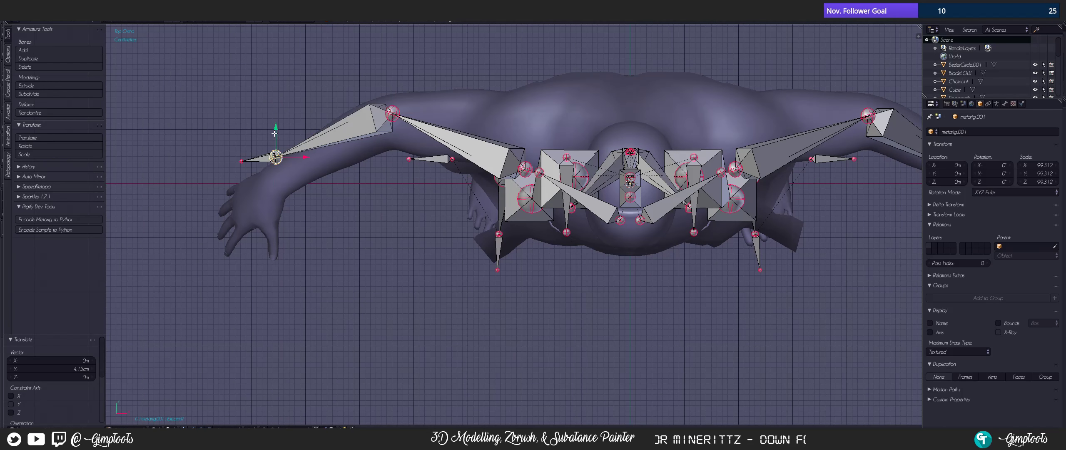
pyautogui.press('g')
pyautogui.press('y')
pyautogui.click(275, 182)
pyautogui.rightClick(241, 161)
pyautogui.press('g')
pyautogui.press('y')
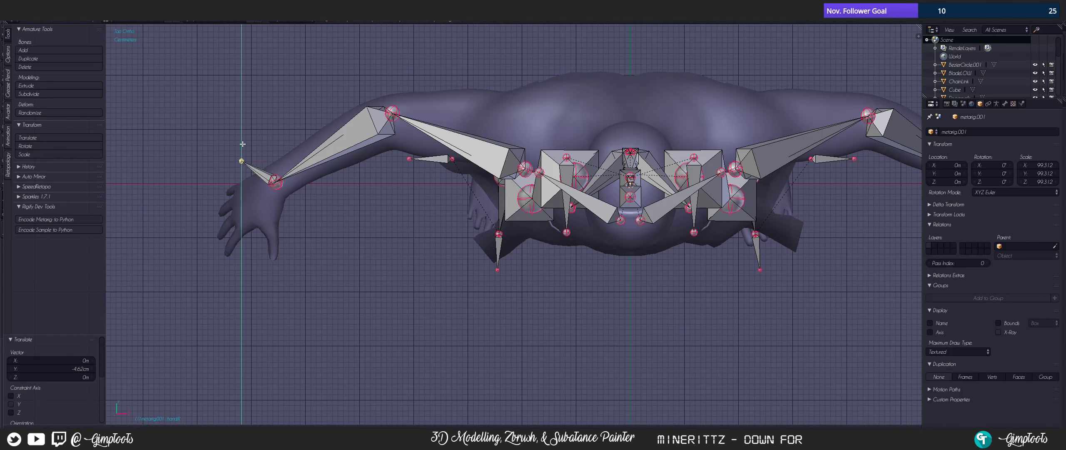
pyautogui.click(246, 190)
# - Lower the right elbow joint by 3.85 mm and the left elbow joint by 4.62 mm along Z
pyautogui.moveTo(245, 190); pyautogui.dragTo(440, 253, button='middle')
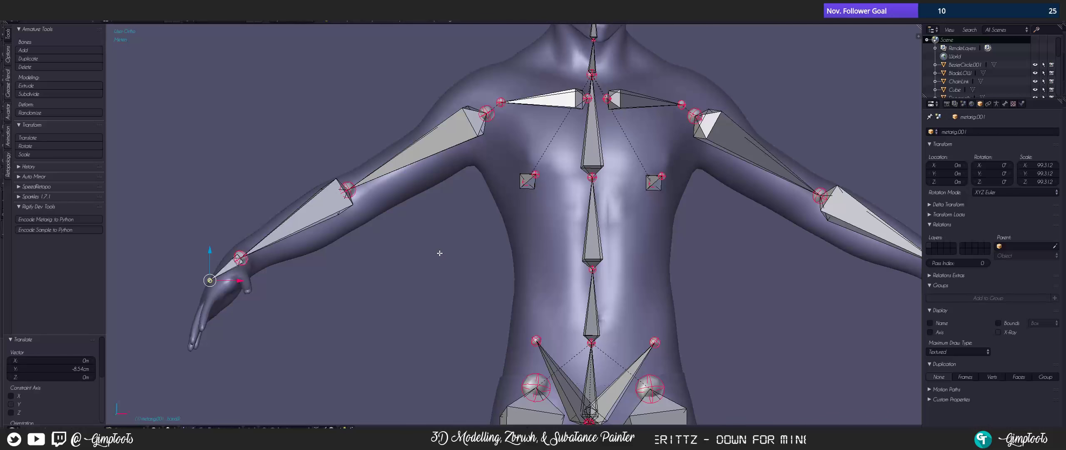
pyautogui.rightClick(352, 189)
pyautogui.moveTo(352, 189); pyautogui.dragTo(458, 200, button='middle')
pyautogui.moveTo(390, 150); pyautogui.dragTo(390, 152)
pyautogui.keyDown('shift'); pyautogui.moveTo(784, 222); pyautogui.dragTo(510, 168, button='middle'); pyautogui.keyUp('shift')
pyautogui.rightClick(573, 128)
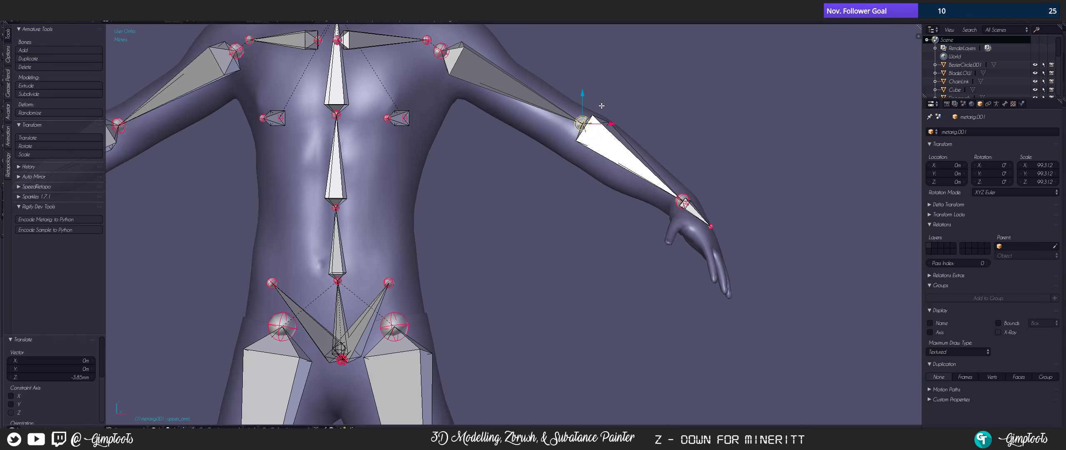
pyautogui.moveTo(582, 99); pyautogui.dragTo(545, 111)
# - Move the upper-arm shoulder joints backward along Y, the left one by 8.86 cm and the right one by 7.26 cm
pyautogui.moveTo(712, 248); pyautogui.dragTo(605, 263, button='middle')
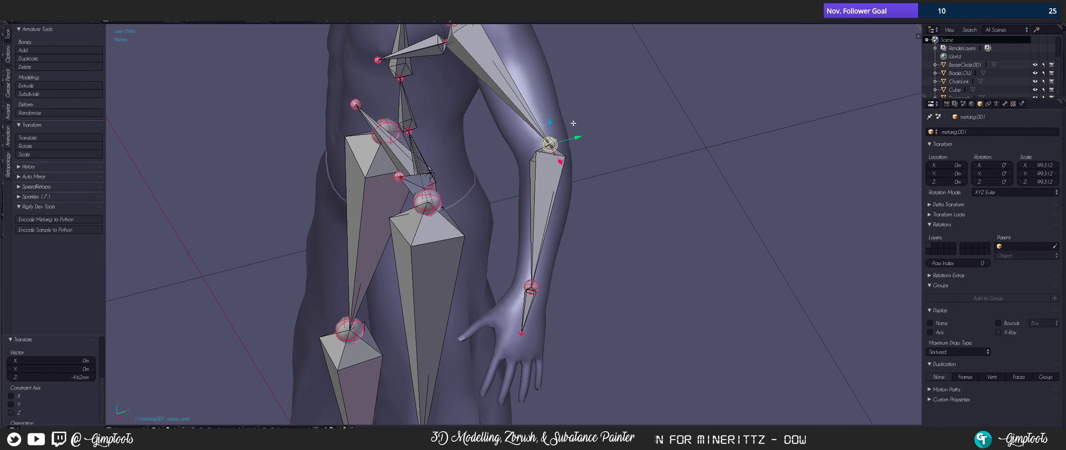
pyautogui.moveTo(471, 156); pyautogui.dragTo(555, 263, button='middle')
pyautogui.rightClick(542, 192)
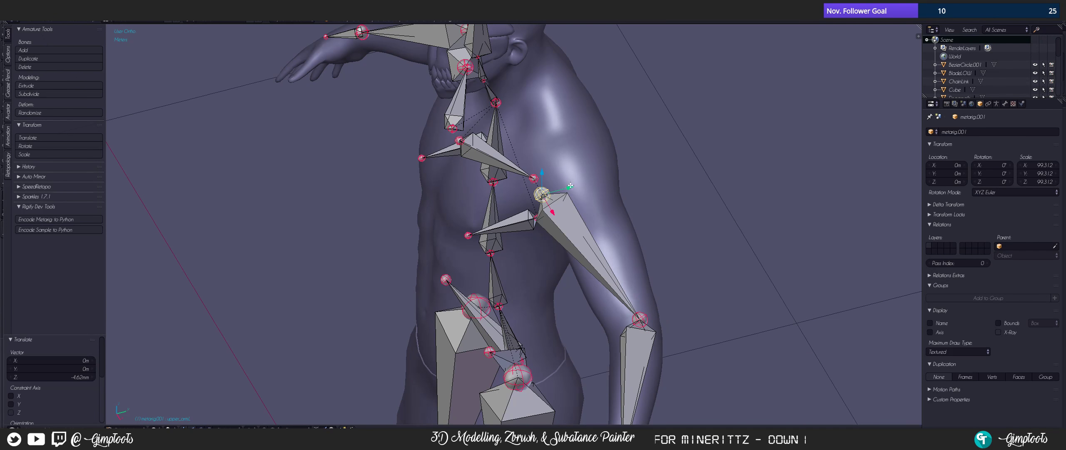
pyautogui.moveTo(572, 187); pyautogui.dragTo(610, 179)
pyautogui.moveTo(611, 179); pyautogui.dragTo(441, 228, button='middle')
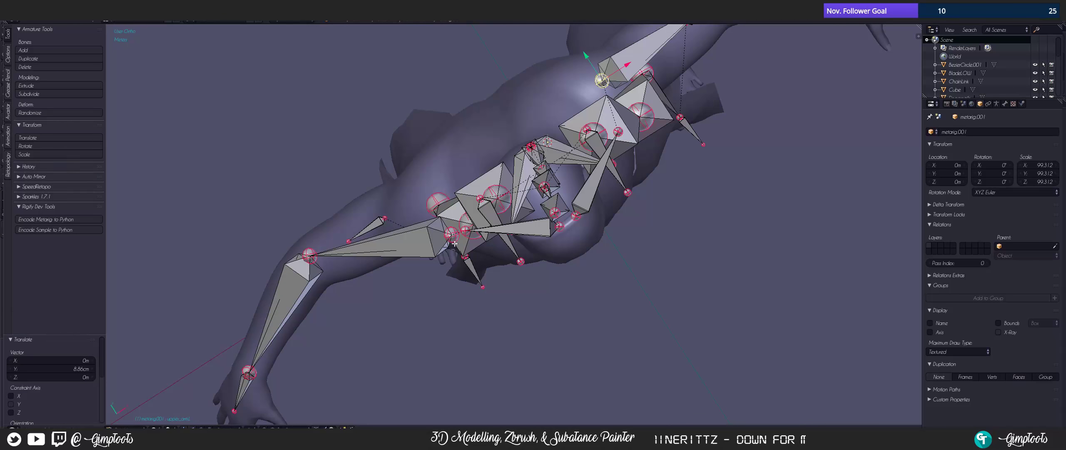
pyautogui.rightClick(454, 244)
pyautogui.moveTo(437, 215); pyautogui.dragTo(416, 182)
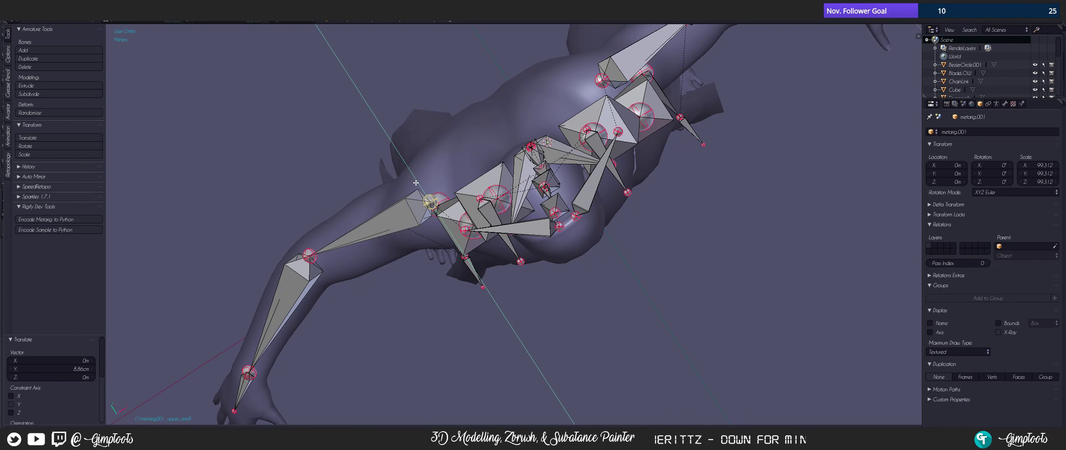
# - Move both breast bones forward along Y to sit in front of the chest, the first one by -18.5 cm
pyautogui.moveTo(496, 310); pyautogui.dragTo(544, 261, button='middle')
pyautogui.rightClick(517, 248)
pyautogui.press('g')
pyautogui.press('y')
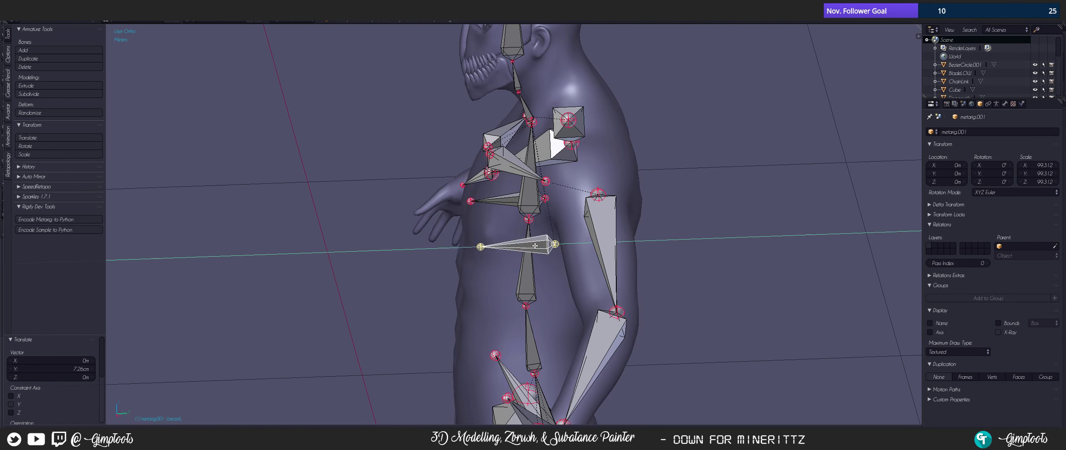
pyautogui.click(416, 249)
pyautogui.rightClick(513, 196)
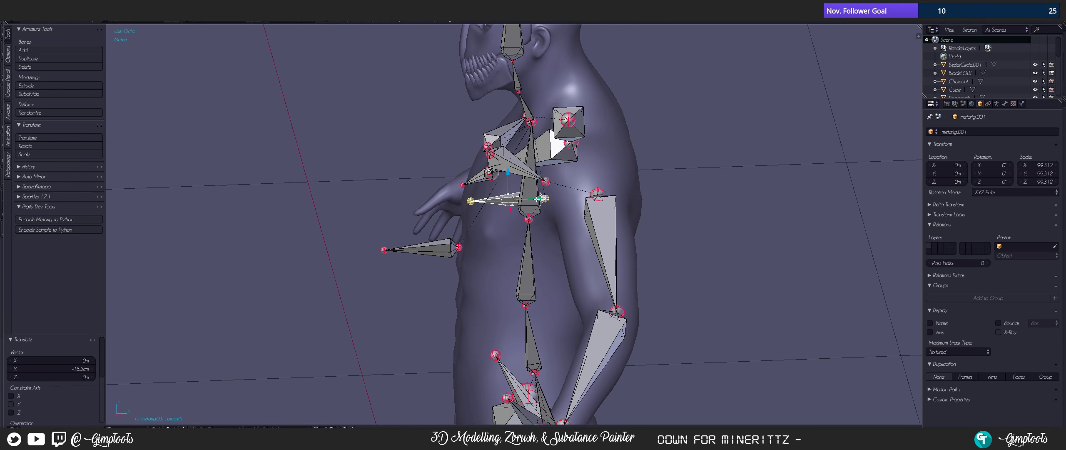
pyautogui.press('g')
pyautogui.press('y')
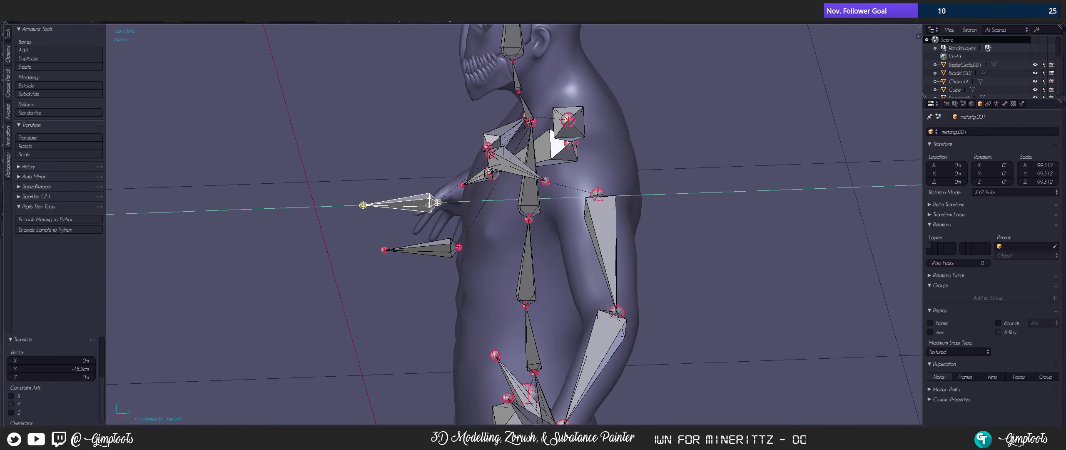
pyautogui.click(429, 205)
# - Try adjusting the height of the two breast bones one at a time along Z
pyautogui.moveTo(429, 205); pyautogui.dragTo(406, 250, button='middle')
pyautogui.rightClick(484, 257)
pyautogui.press('g')
pyautogui.press('z')
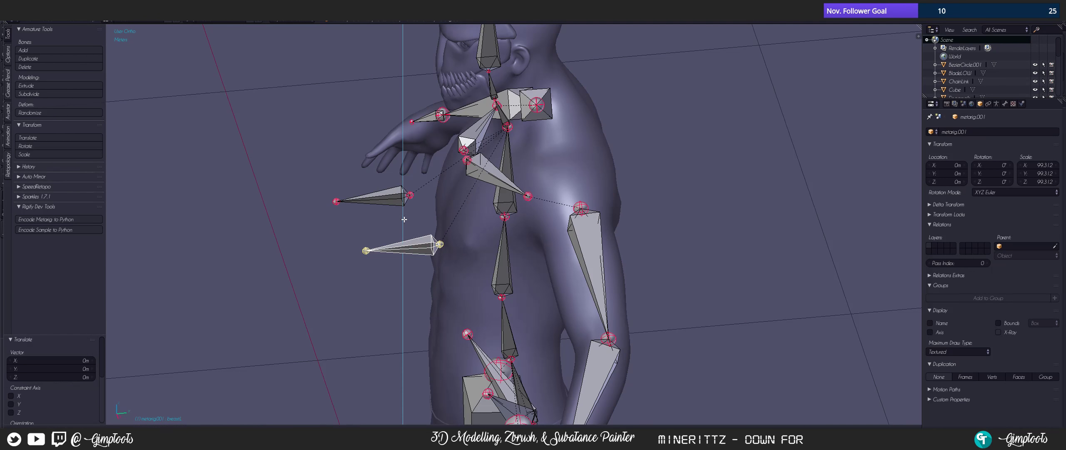
pyautogui.click(404, 222)
pyautogui.moveTo(404, 222); pyautogui.dragTo(389, 190, button='middle')
pyautogui.rightClick(386, 193)
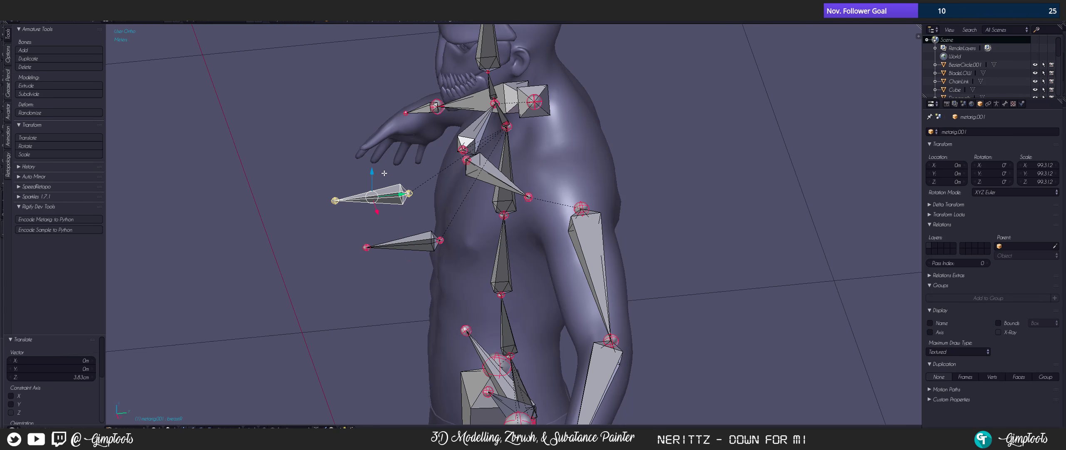
pyautogui.press('g')
pyautogui.press('z')
pyautogui.click(412, 195)
# - Select both breast bones together and raise them 3.41 cm along Z
pyautogui.rightClick(410, 242)
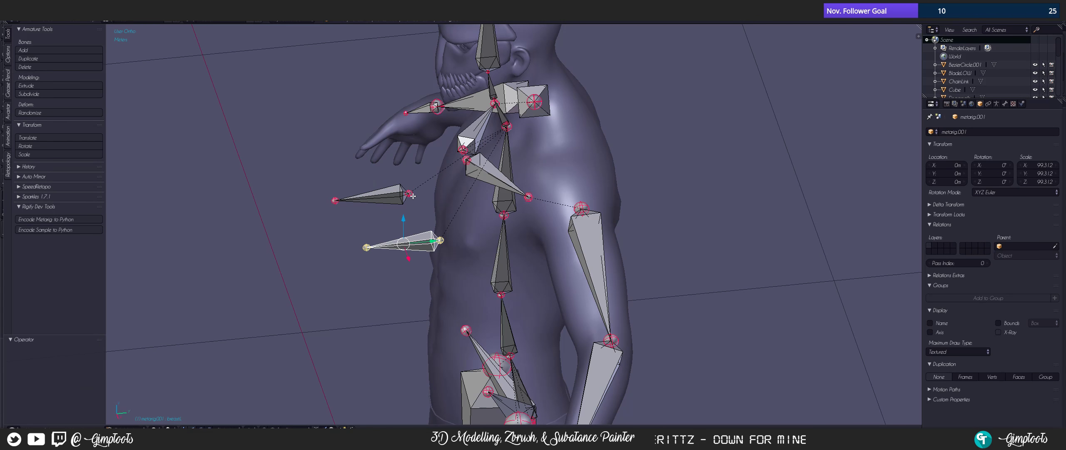
pyautogui.moveTo(410, 243); pyautogui.dragTo(421, 185, button='middle')
pyautogui.keyDown('shift'); pyautogui.rightClick(402, 200); pyautogui.keyUp('shift')
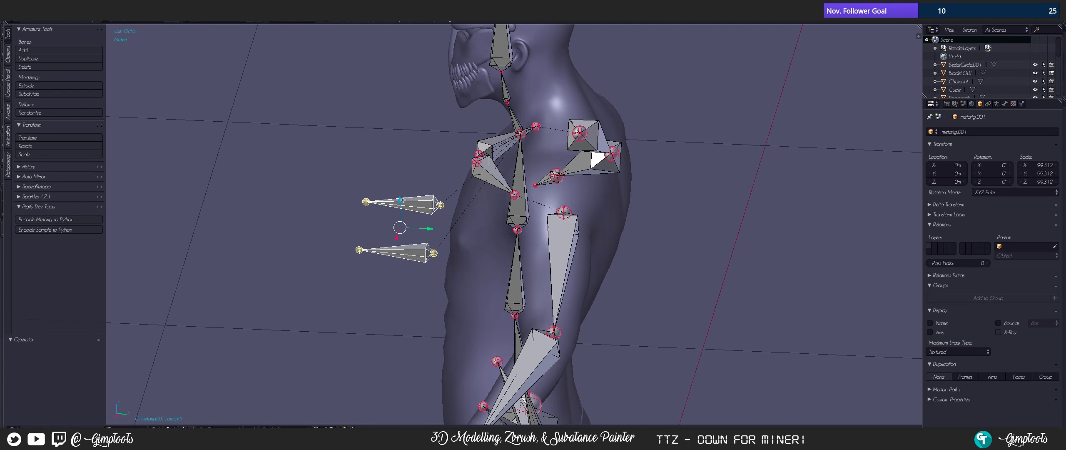
pyautogui.press('g')
pyautogui.press('z')
pyautogui.click(406, 182)
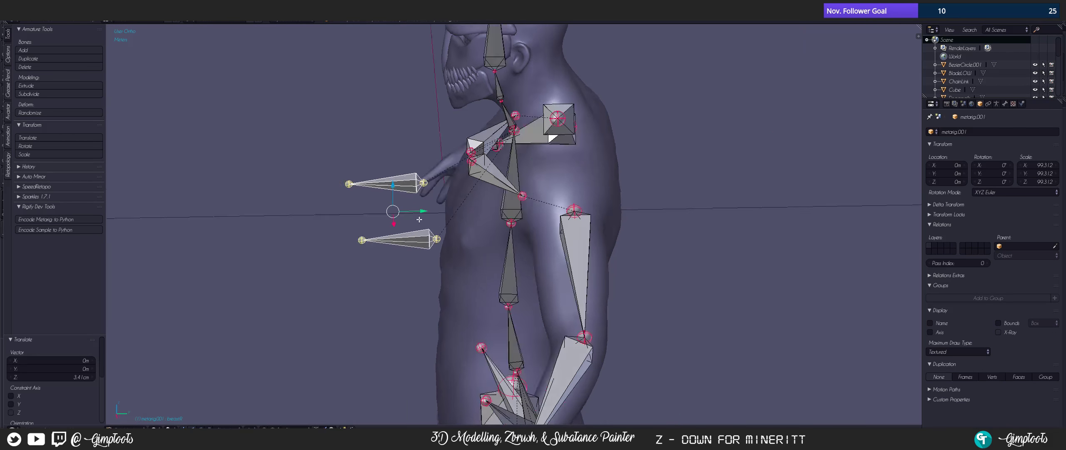
# - In the side view, move the spine joint at the neck base 7.31 cm and the mid-chest spine joint 1.85 cm along Y
pyautogui.moveTo(406, 182); pyautogui.dragTo(494, 206, button='middle')
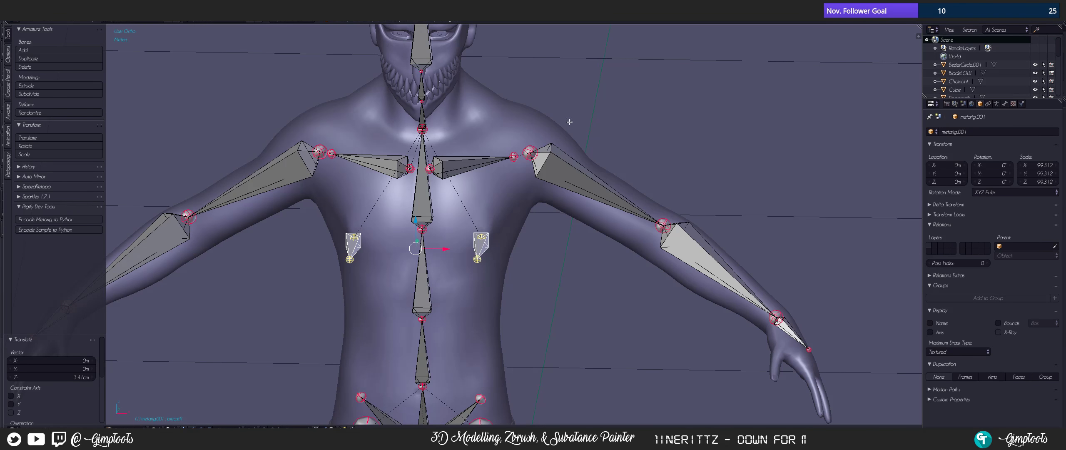
pyautogui.scroll(-2, 569, 122)
pyautogui.moveTo(569, 194); pyautogui.dragTo(446, 219, button='middle')
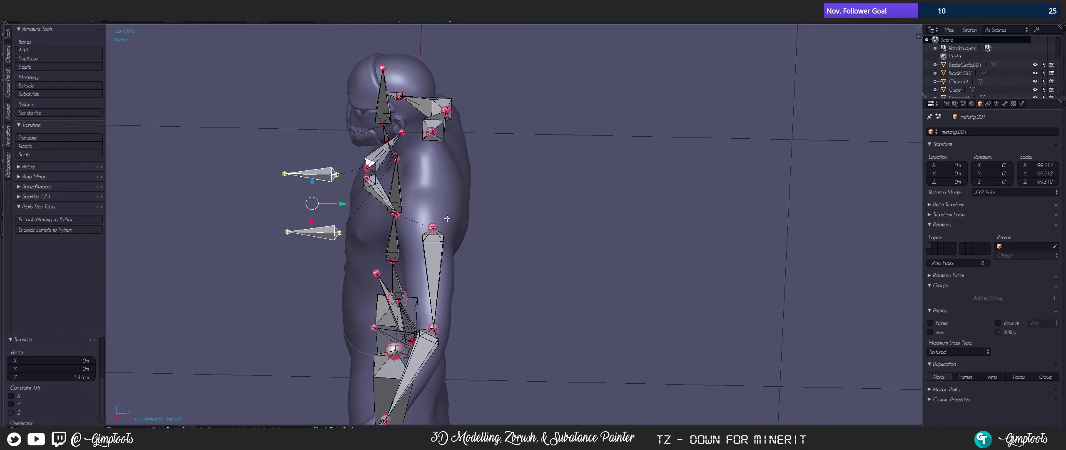
pyautogui.press('KP_3')
pyautogui.keyDown('shift'); pyautogui.moveTo(474, 360); pyautogui.dragTo(460, 257, button='middle'); pyautogui.keyUp('shift')
pyautogui.scroll(2, 469, 253)
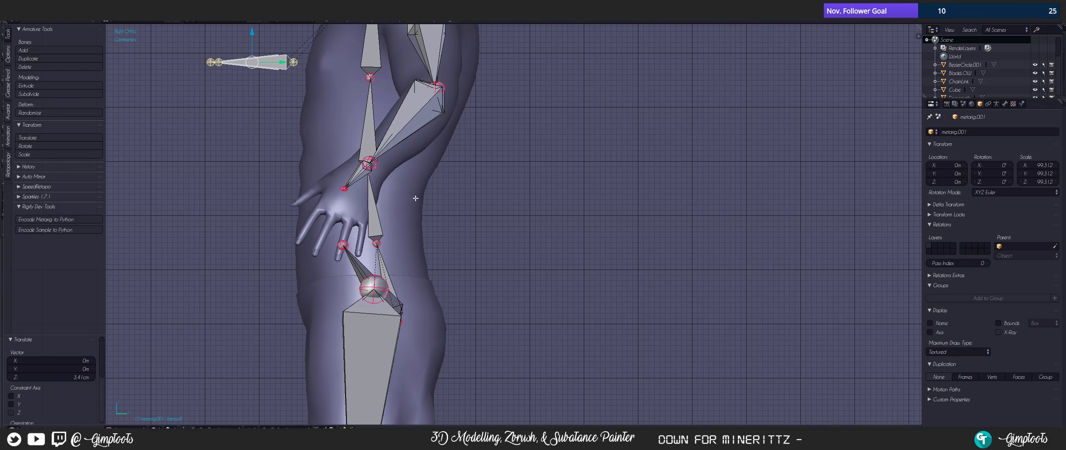
pyautogui.keyDown('shift'); pyautogui.moveTo(394, 120); pyautogui.dragTo(381, 234, button='middle'); pyautogui.keyUp('shift')
pyautogui.rightClick(346, 106)
pyautogui.moveTo(371, 108); pyautogui.dragTo(410, 108)
pyautogui.rightClick(336, 216)
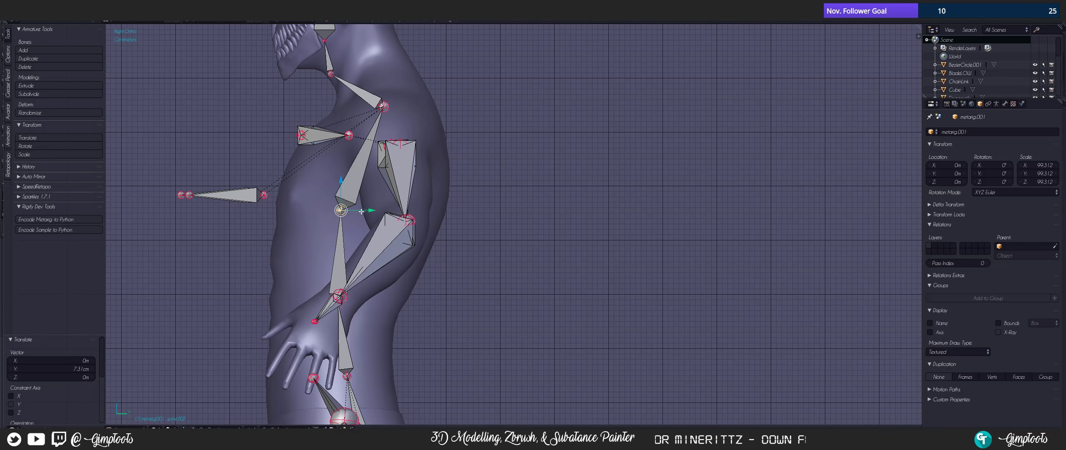
pyautogui.moveTo(365, 211); pyautogui.dragTo(376, 211)
# - Move the joint between the two neck bones 8.08 cm along Y toward the back of the neck
pyautogui.keyDown('shift'); pyautogui.moveTo(418, 276); pyautogui.dragTo(449, 208, button='middle'); pyautogui.keyUp('shift')
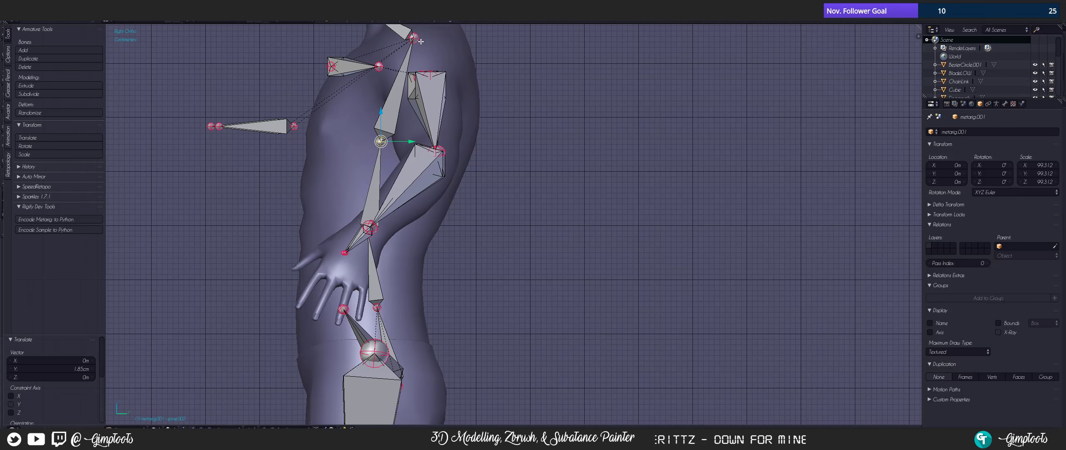
pyautogui.keyDown('shift'); pyautogui.moveTo(421, 41); pyautogui.dragTo(389, 178, button='middle'); pyautogui.keyUp('shift')
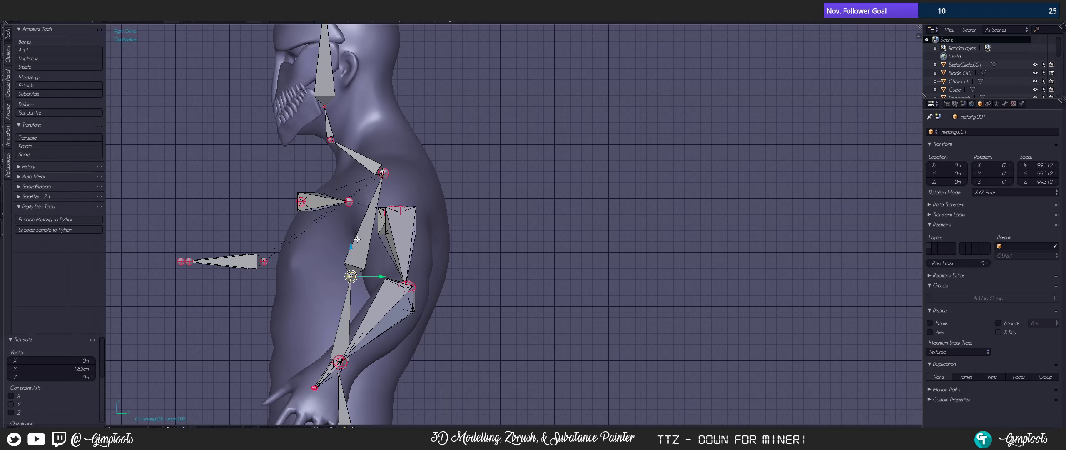
pyautogui.keyDown('shift'); pyautogui.moveTo(330, 359); pyautogui.dragTo(418, 52, button='middle'); pyautogui.keyUp('shift')
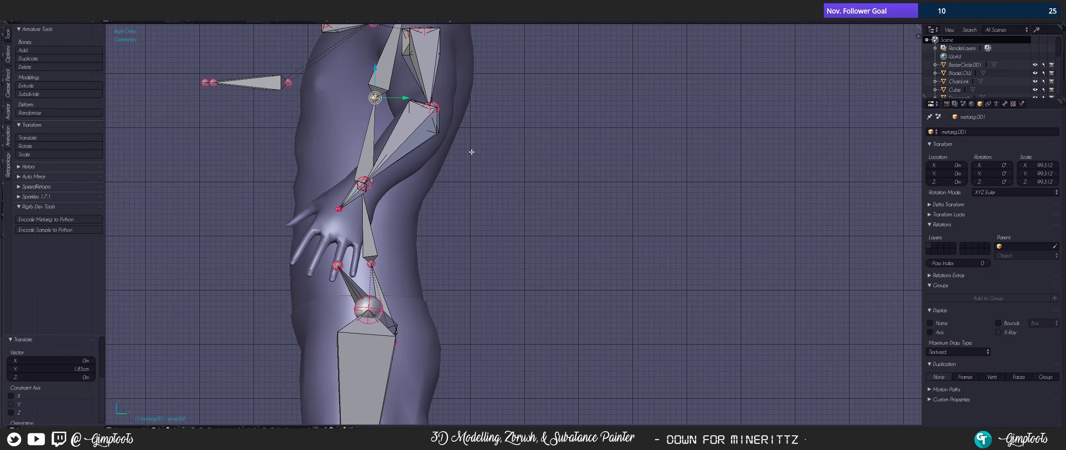
pyautogui.keyDown('shift'); pyautogui.moveTo(444, 257); pyautogui.dragTo(470, 343, button='middle'); pyautogui.keyUp('shift')
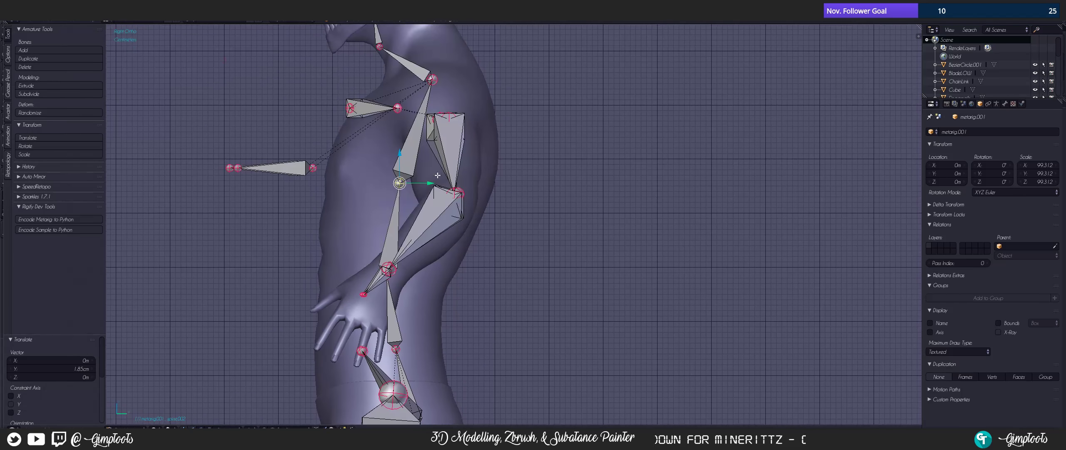
pyautogui.keyDown('shift'); pyautogui.moveTo(464, 58); pyautogui.dragTo(438, 190, button='middle'); pyautogui.keyUp('shift')
pyautogui.rightClick(359, 181)
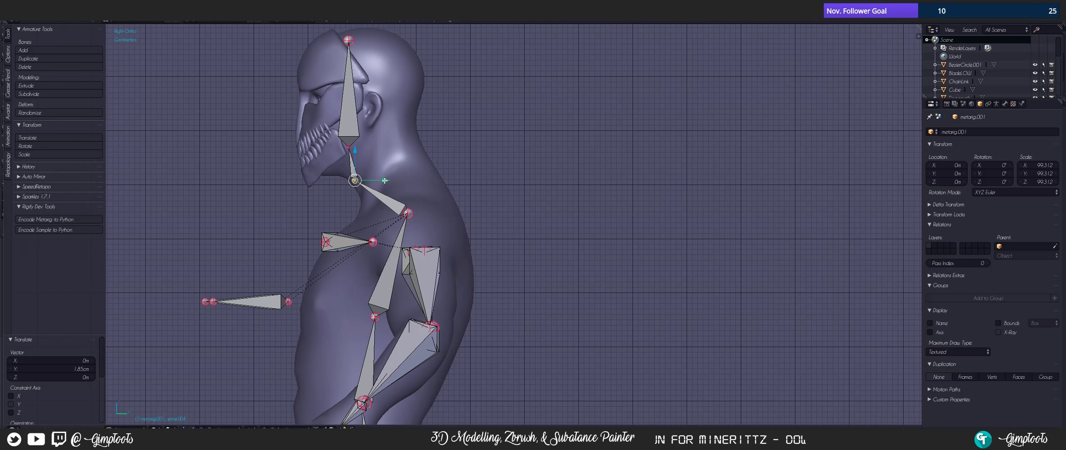
pyautogui.moveTo(384, 181); pyautogui.dragTo(427, 171)
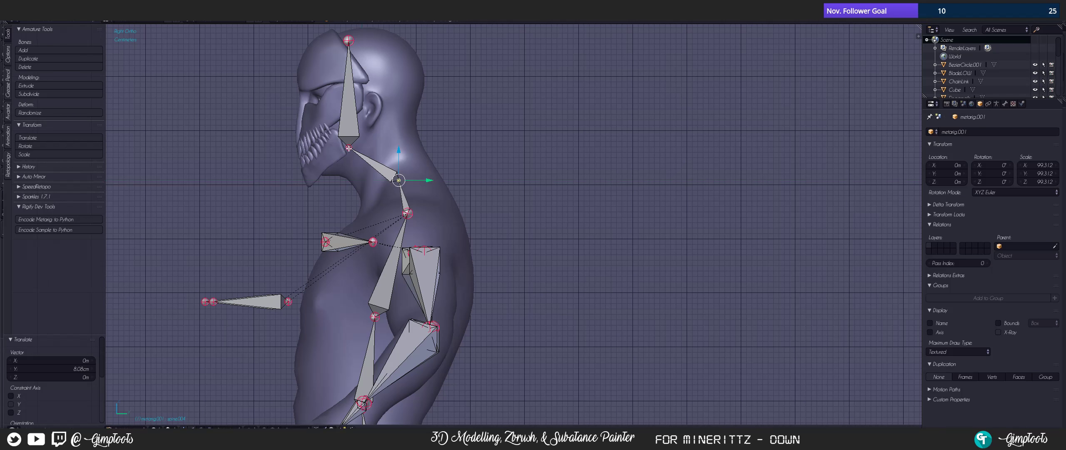
# - Move the head bone's base joint 9.31 cm along Y and 3.85 mm along Z, and its tip 1.15 cm along Y
pyautogui.rightClick(349, 149)
pyautogui.press('g')
pyautogui.click(399, 146)
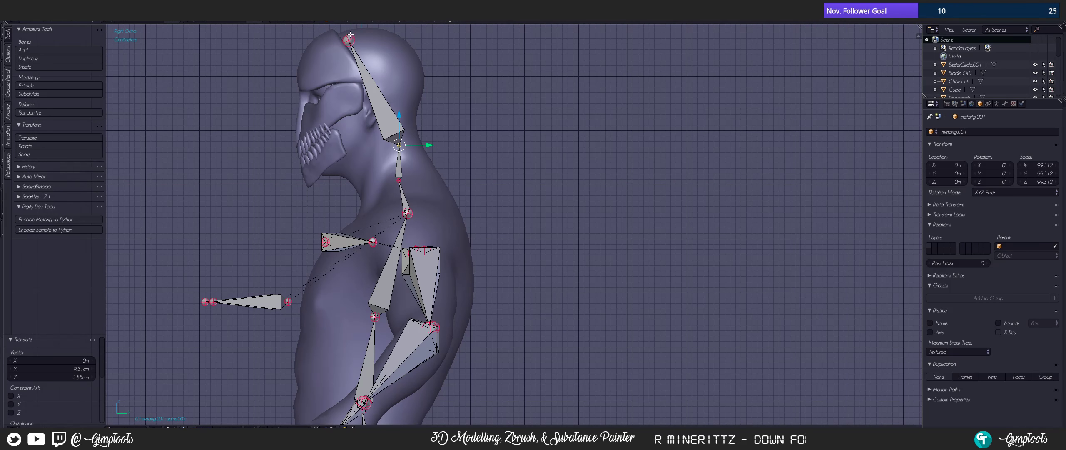
pyautogui.rightClick(349, 39)
pyautogui.moveTo(380, 41); pyautogui.dragTo(389, 155)
pyautogui.rightClick(399, 146)
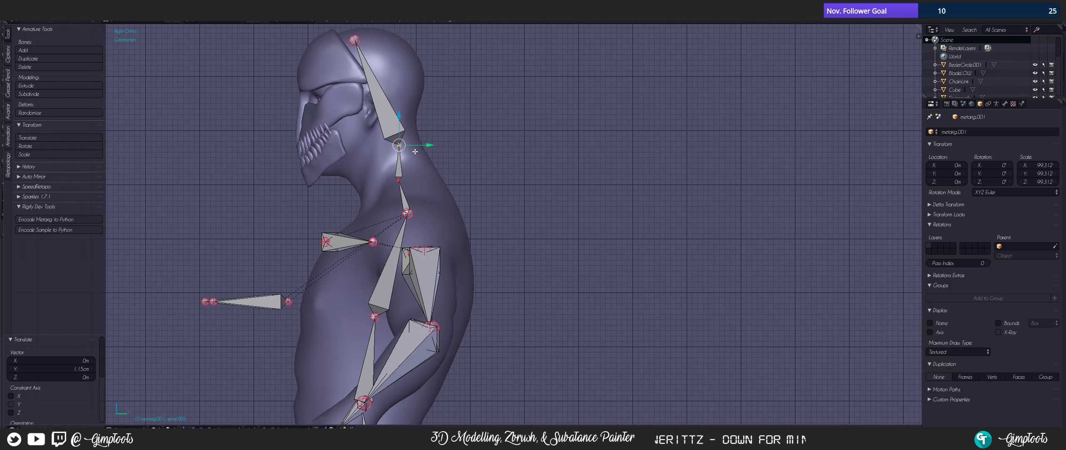
# - Move the head bone's base joint -2.69 cm along Y and 1.62 cm along Z
pyautogui.press('g')
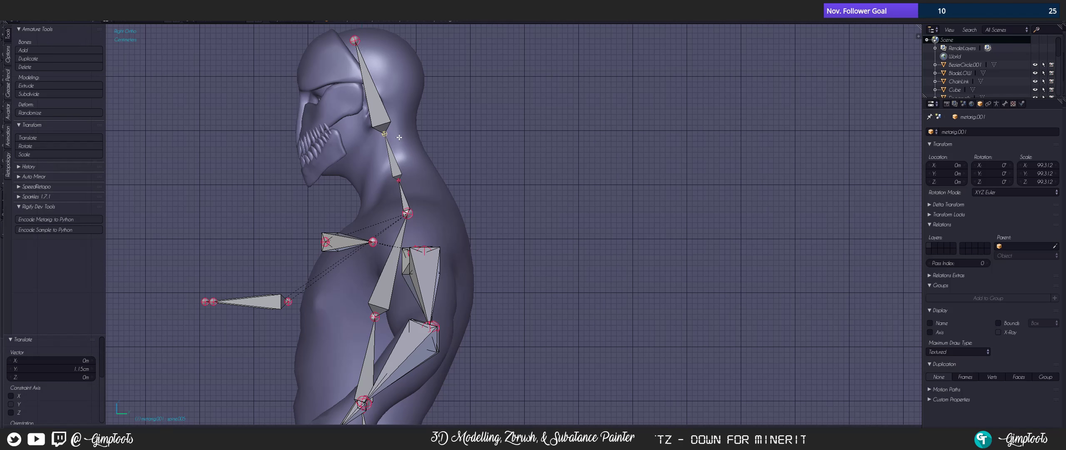
pyautogui.click(399, 139)
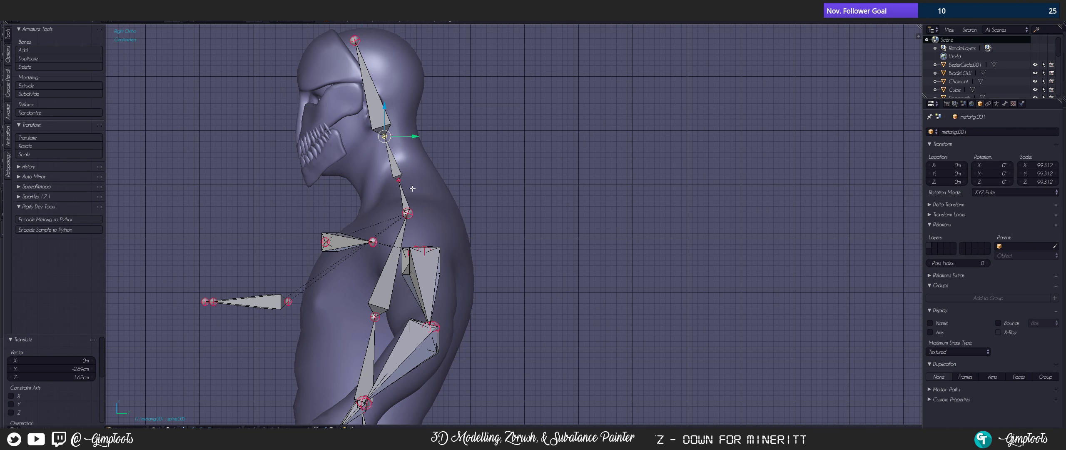
pyautogui.rightClick(409, 212)
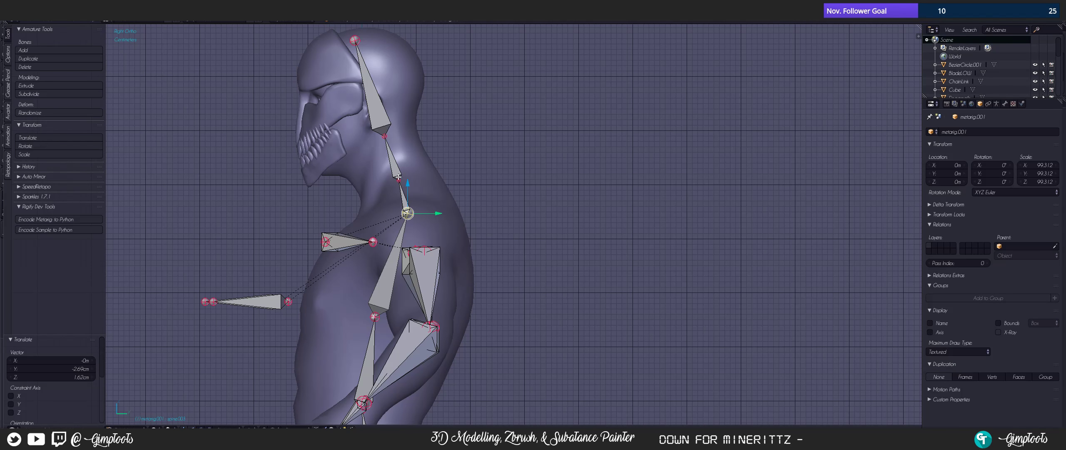
# - Move the shoulder bone 4.6 cm along Y toward the back of the body
pyautogui.moveTo(398, 177); pyautogui.dragTo(381, 309, button='middle')
pyautogui.moveTo(481, 285); pyautogui.dragTo(418, 311, button='middle')
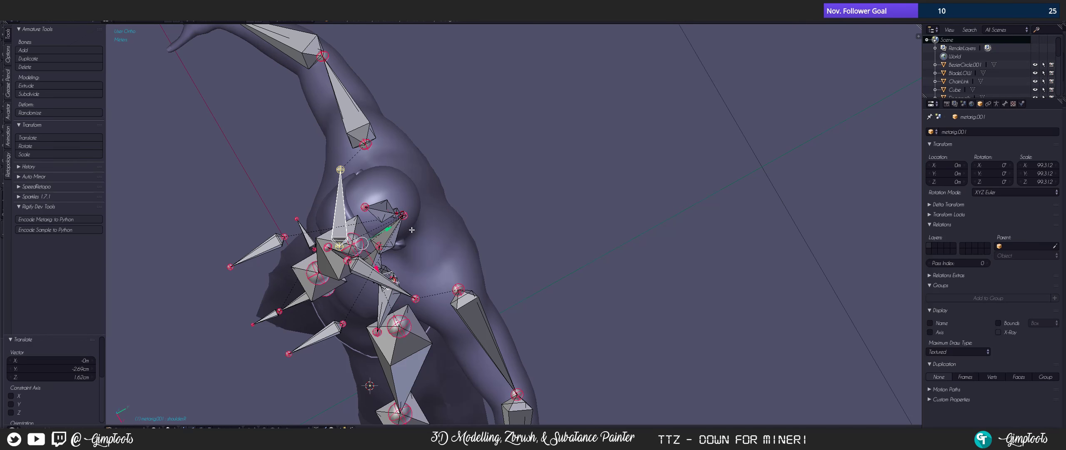
pyautogui.moveTo(384, 232); pyautogui.dragTo(406, 235)
pyautogui.hotkey('ctrl', 'z')
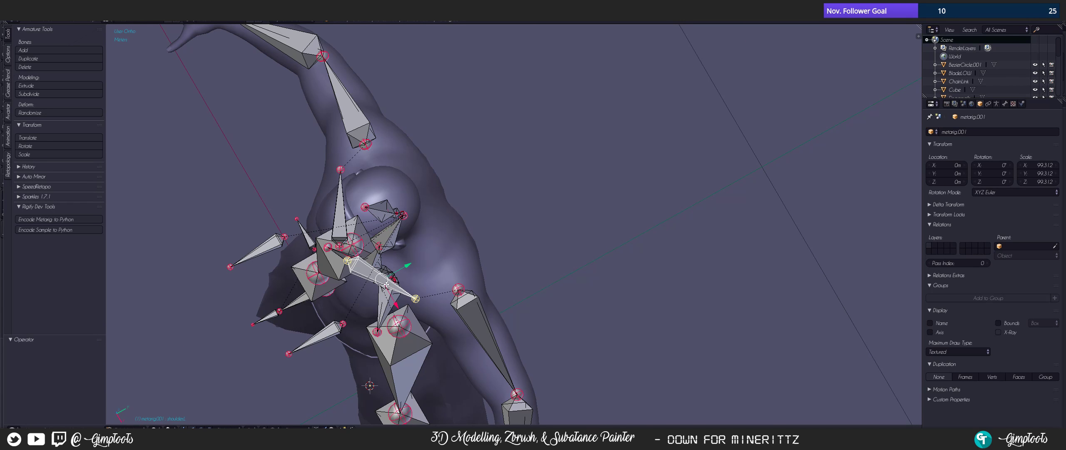
pyautogui.moveTo(383, 230); pyautogui.dragTo(404, 227)
# - In the side view, move both ankle joints together 11.2 cm along Y toward the heels
pyautogui.moveTo(391, 329); pyautogui.dragTo(487, 298, button='middle')
pyautogui.scroll(-7, 549, 296)
pyautogui.scroll(4, 485, 297)
pyautogui.keyDown('shift'); pyautogui.moveTo(466, 375); pyautogui.dragTo(490, 220, button='middle'); pyautogui.keyUp('shift')
pyautogui.scroll(7, 489, 219)
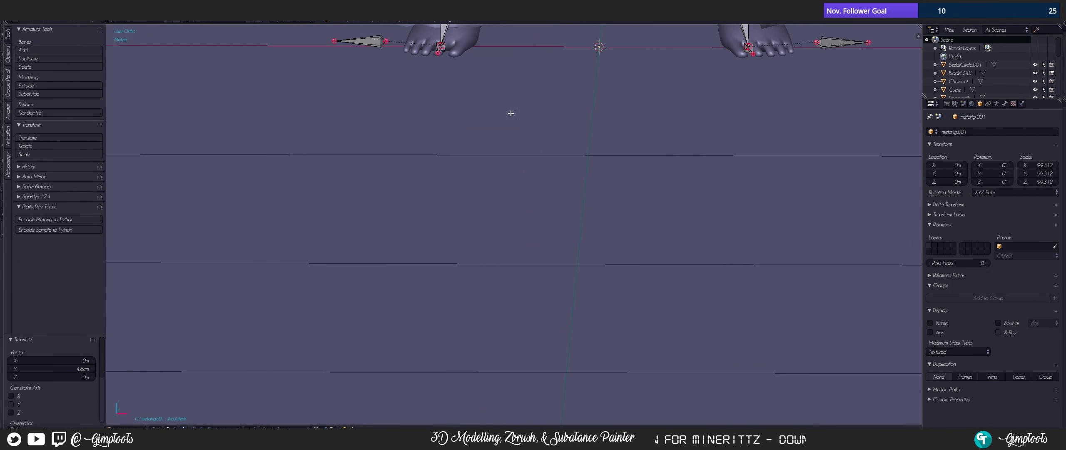
pyautogui.keyDown('shift'); pyautogui.moveTo(470, 30); pyautogui.dragTo(554, 233, button='middle'); pyautogui.keyUp('shift')
pyautogui.scroll(3, 481, 287)
pyautogui.moveTo(554, 260); pyautogui.dragTo(632, 253, button='middle')
pyautogui.press('KP_3')
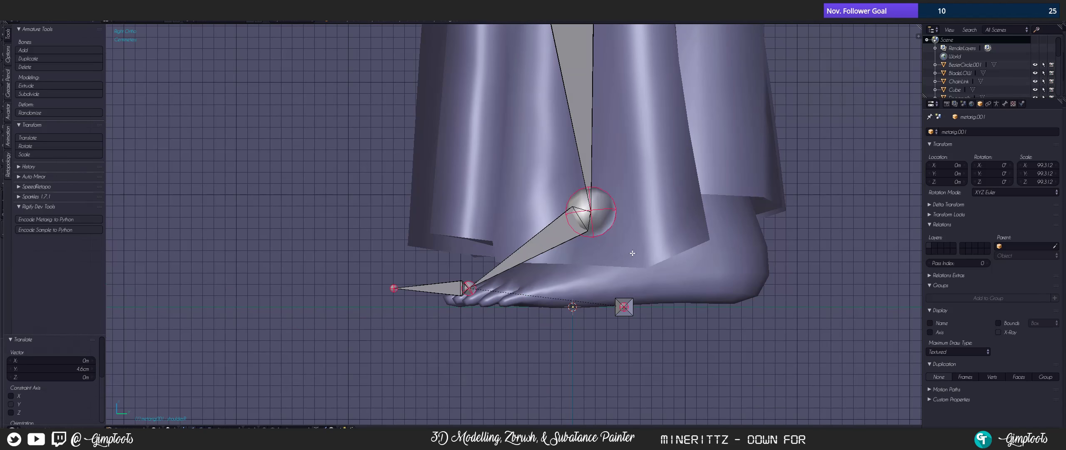
pyautogui.rightClick(598, 207)
pyautogui.moveTo(620, 212); pyautogui.dragTo(745, 228)
pyautogui.hotkey('ctrl', 'z')
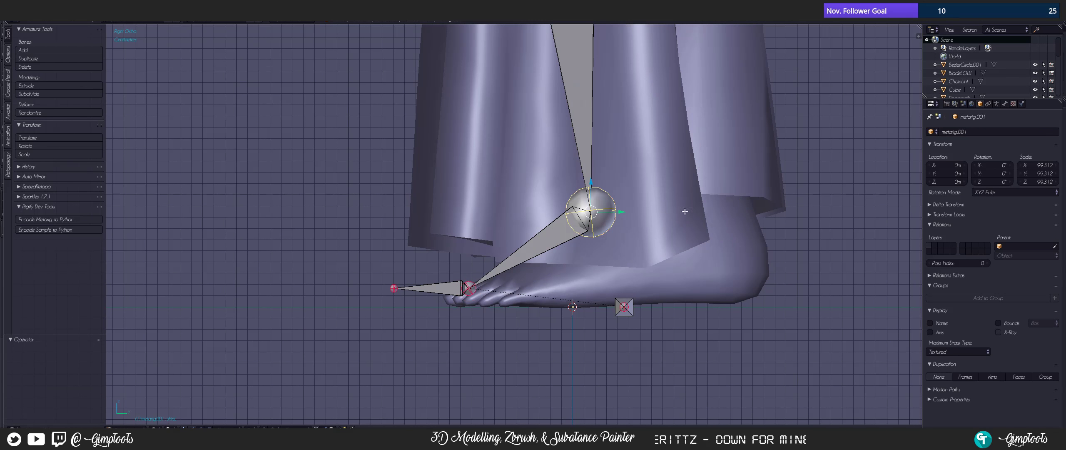
pyautogui.moveTo(585, 211); pyautogui.dragTo(578, 242, button='middle')
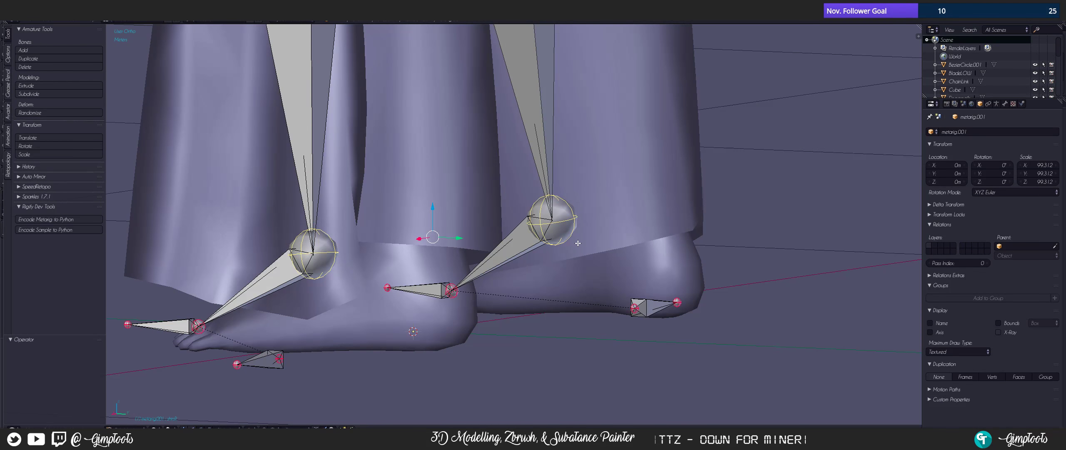
pyautogui.press('KP_3')
pyautogui.moveTo(621, 213); pyautogui.dragTo(734, 211)
# - Select the joints between the foot and toe bones on both feet and move them 18.4 cm along Y
pyautogui.rightClick(474, 287)
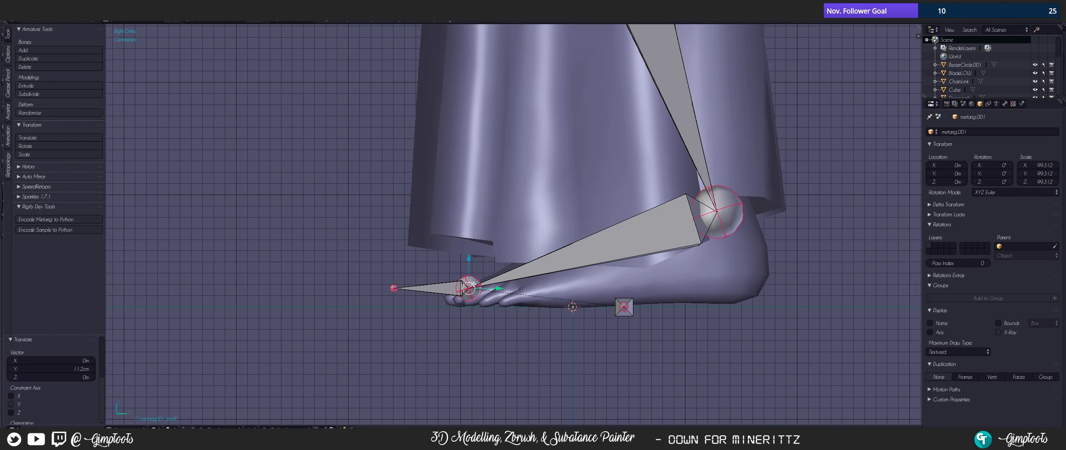
pyautogui.rightClick(476, 277)
pyautogui.moveTo(496, 271); pyautogui.dragTo(480, 284, button='middle')
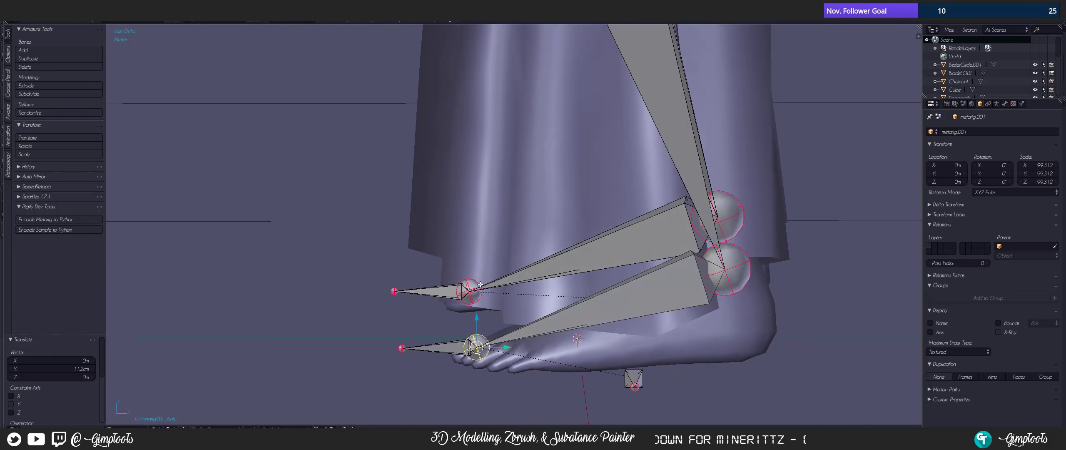
pyautogui.keyDown('shift'); pyautogui.rightClick(473, 281); pyautogui.keyUp('shift')
pyautogui.press('KP_3')
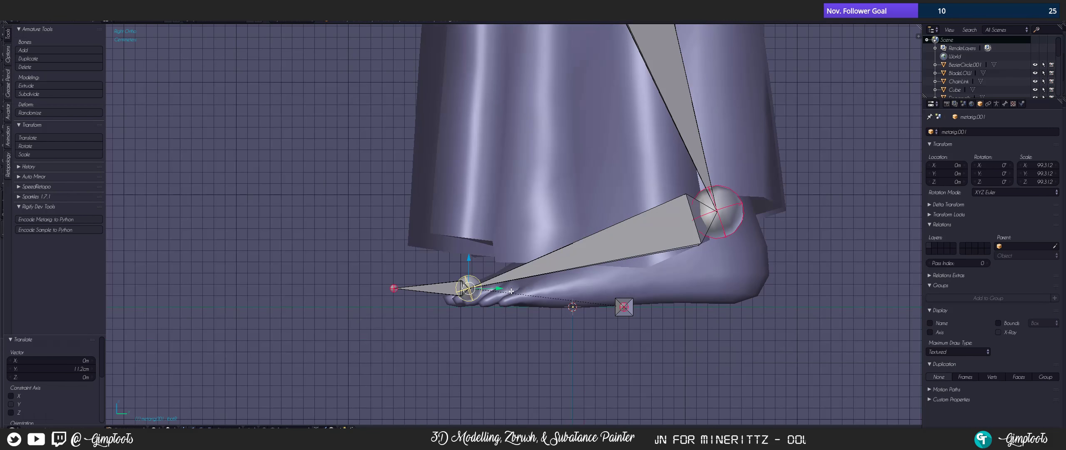
pyautogui.moveTo(502, 288); pyautogui.dragTo(709, 270)
# - Select the tips of both toe bones and move them 9.98 cm along Y to meet the toes
pyautogui.rightClick(395, 287)
pyautogui.moveTo(422, 263); pyautogui.dragTo(424, 354, button='middle')
pyautogui.keyDown('shift'); pyautogui.rightClick(423, 361); pyautogui.keyUp('shift')
pyautogui.press('KP_3')
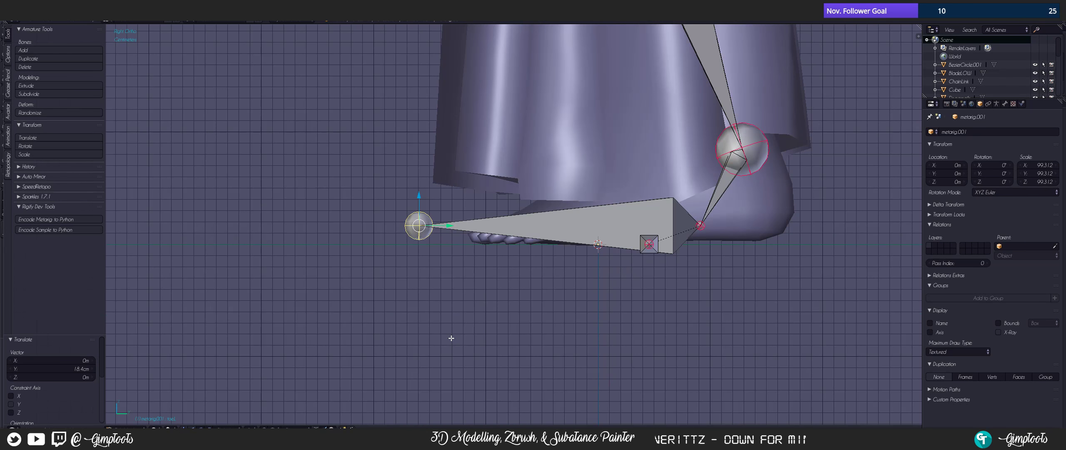
pyautogui.press('g')
pyautogui.press('y')
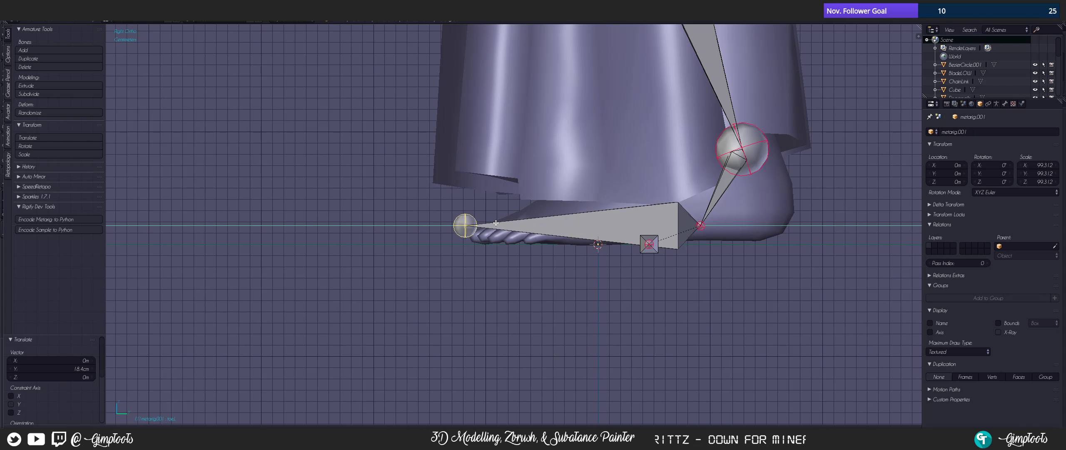
pyautogui.click(559, 229)
# - From behind the character, move the left toe bone -4.96 mm along X to center it on the foot
pyautogui.moveTo(559, 233); pyautogui.dragTo(612, 279, button='middle')
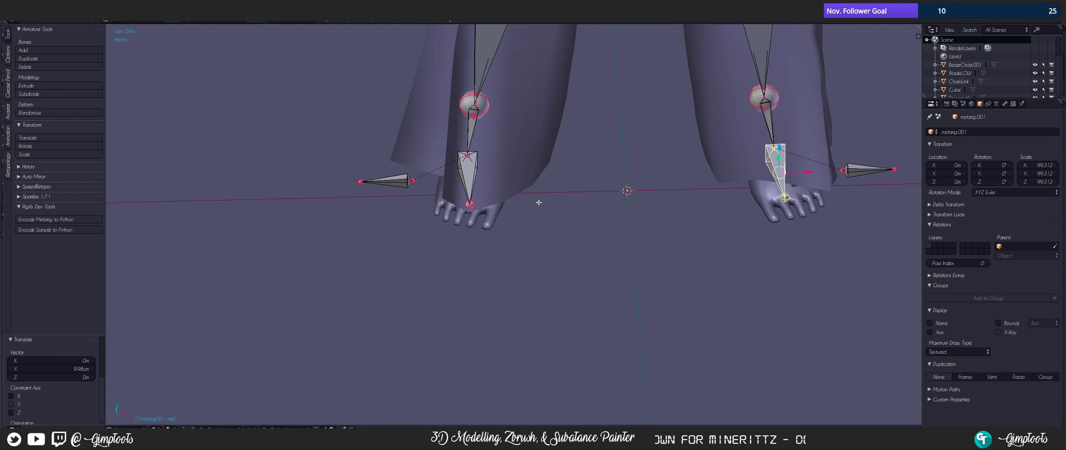
pyautogui.scroll(-8, 538, 202)
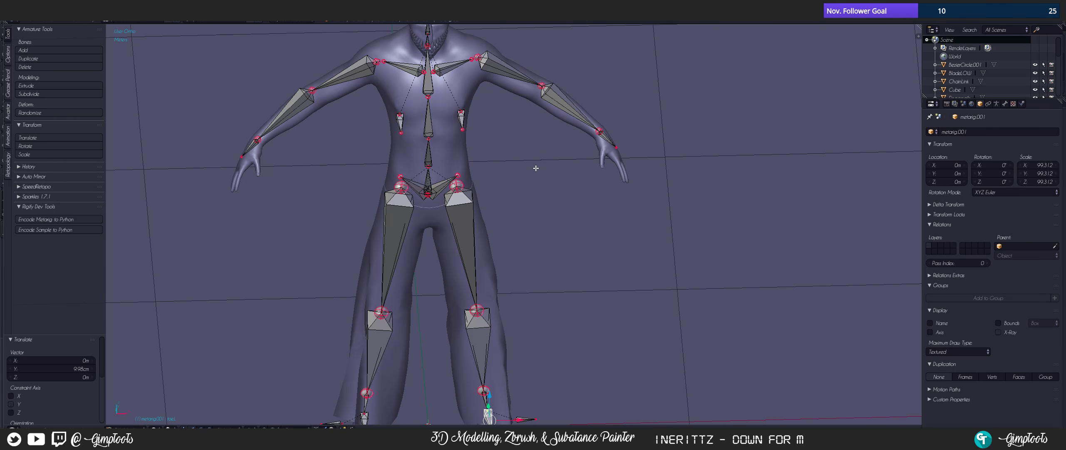
pyautogui.keyDown('shift'); pyautogui.moveTo(445, 146); pyautogui.dragTo(493, 178, button='middle'); pyautogui.keyUp('shift')
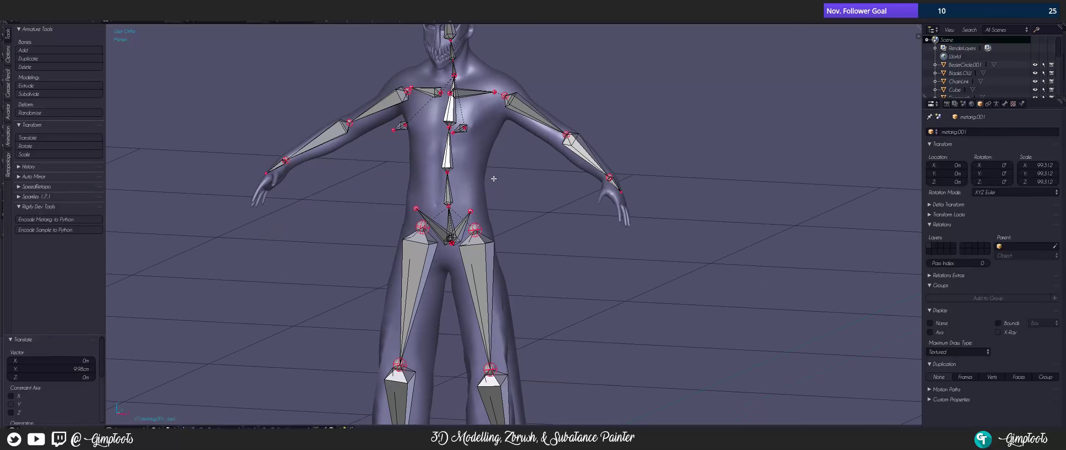
pyautogui.moveTo(503, 219); pyautogui.dragTo(477, 213, button='middle')
pyautogui.moveTo(434, 190); pyautogui.dragTo(473, 95, button='middle')
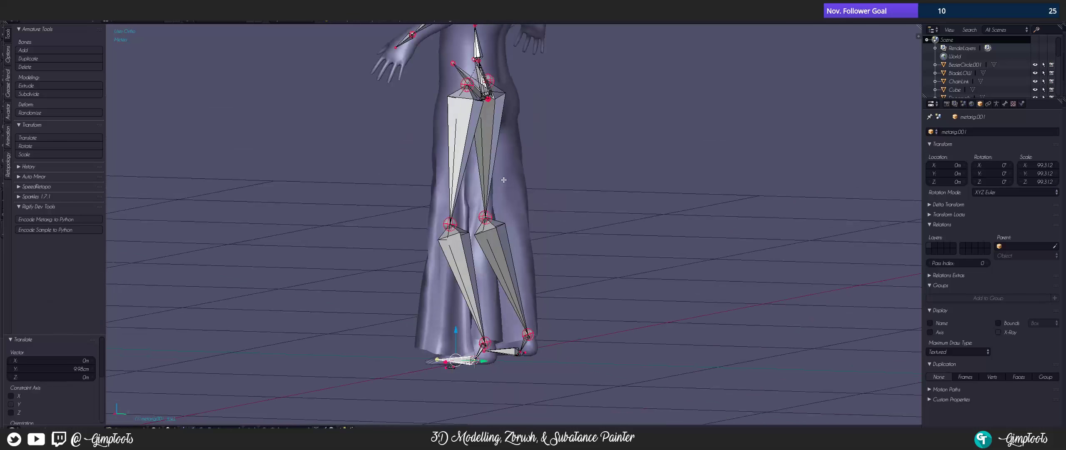
pyautogui.moveTo(500, 166); pyautogui.dragTo(362, 202, button='middle')
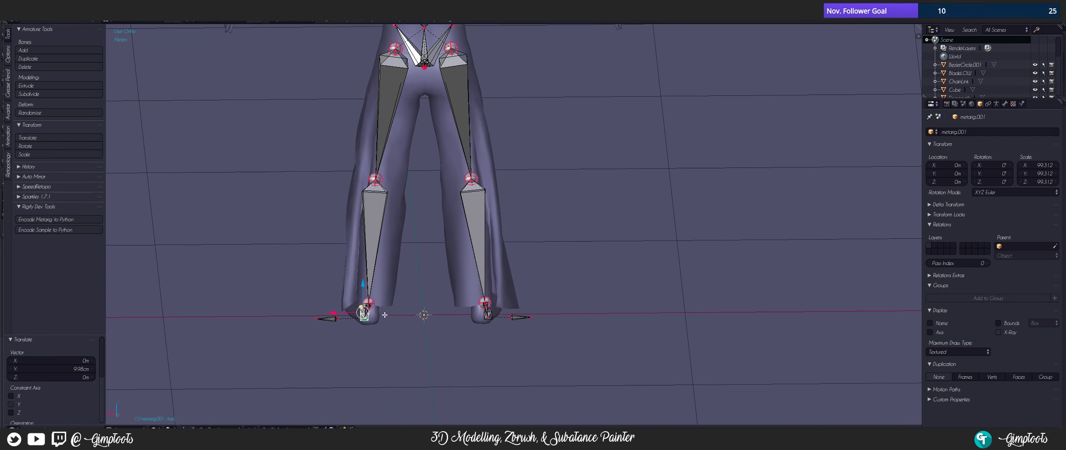
pyautogui.scroll(4, 325, 267)
pyautogui.keyDown('shift'); pyautogui.moveTo(266, 388); pyautogui.dragTo(404, 174, button='middle'); pyautogui.keyUp('shift')
pyautogui.scroll(3, 393, 215)
pyautogui.keyDown('shift'); pyautogui.moveTo(387, 220); pyautogui.dragTo(402, 216, button='middle'); pyautogui.keyUp('shift')
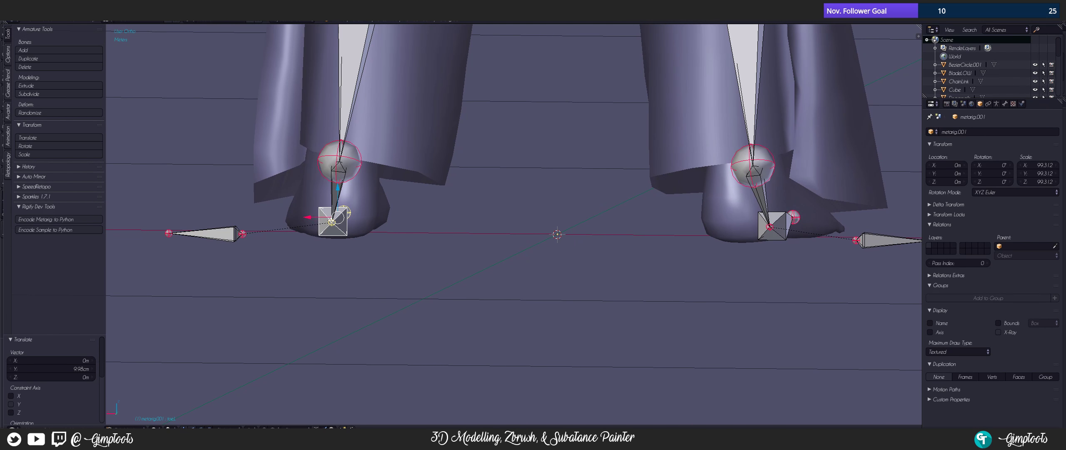
pyautogui.press('x')
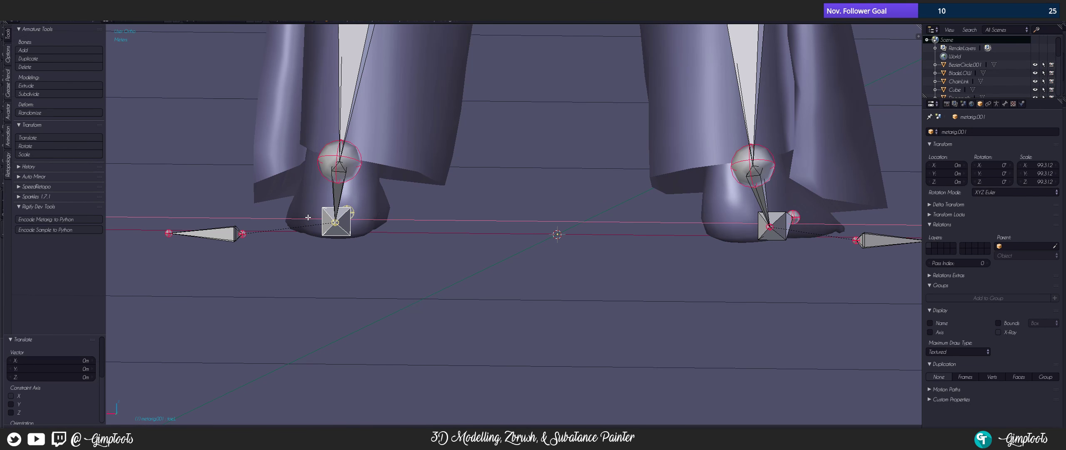
pyautogui.click(310, 217)
# - Move the right toe bone 2.79 cm along X to center it under the ankle
pyautogui.rightClick(789, 226)
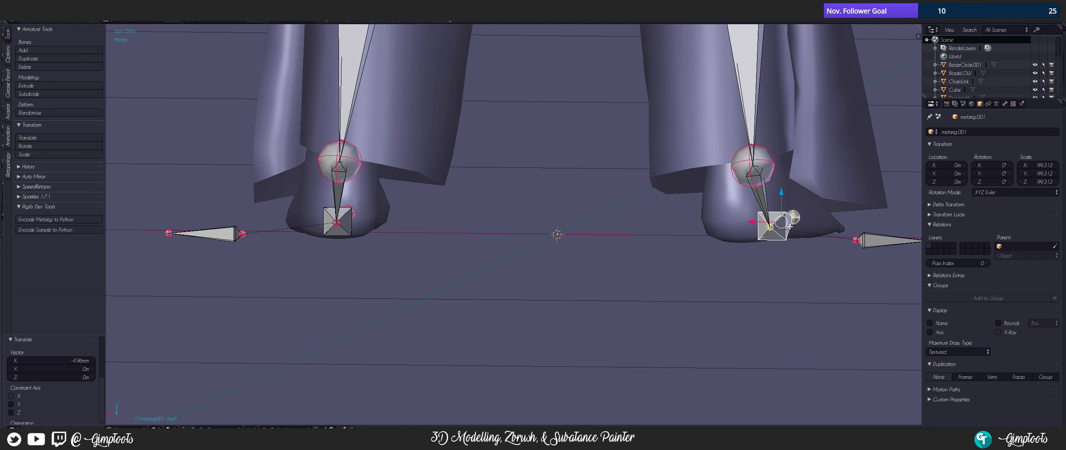
pyautogui.press('g')
pyautogui.press('x')
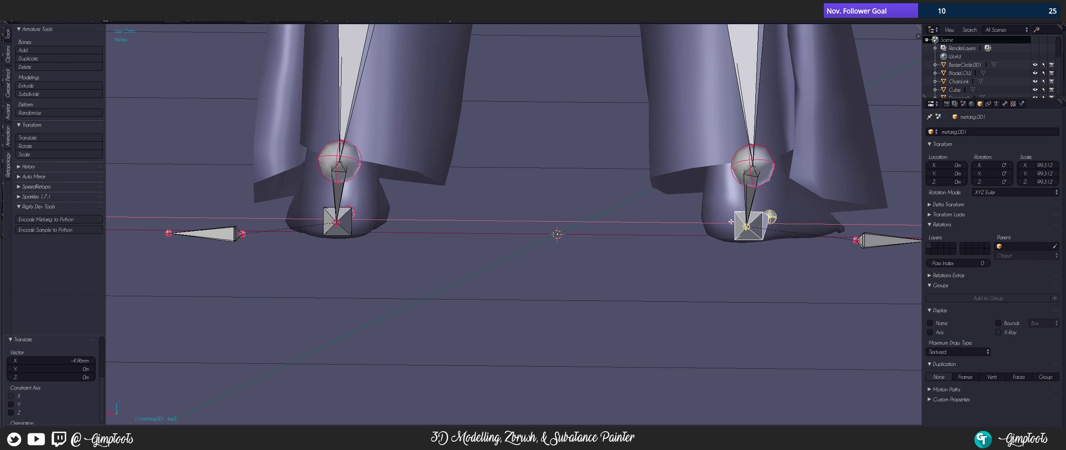
pyautogui.click(730, 221)
# - Move the right toe bone's tip -3.04 cm and the left toe bone's tip 1.97 cm along X toward the middle toes
pyautogui.moveTo(802, 204); pyautogui.dragTo(850, 268, button='middle')
pyautogui.moveTo(716, 161); pyautogui.dragTo(612, 155, button='middle')
pyautogui.scroll(6, 545, 126)
pyautogui.keyDown('shift'); pyautogui.moveTo(545, 127); pyautogui.dragTo(522, 255, button='middle'); pyautogui.keyUp('shift')
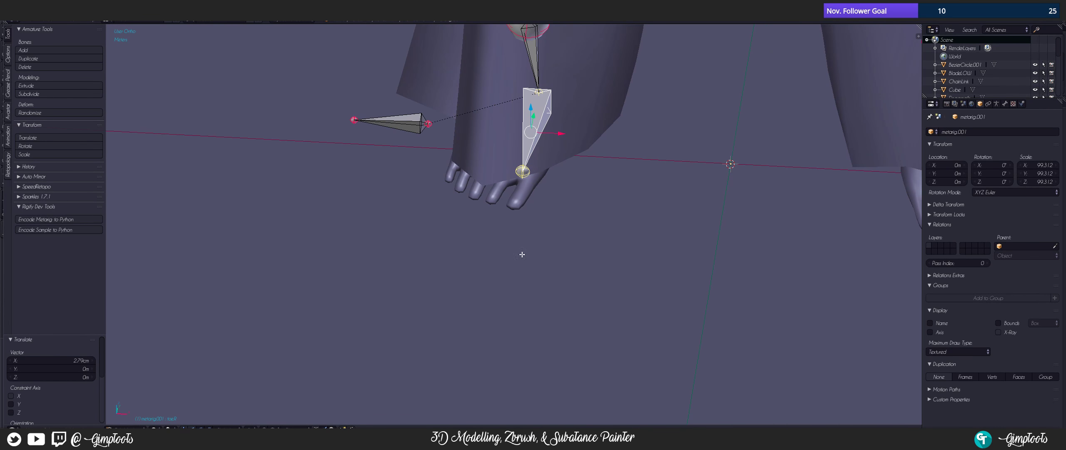
pyautogui.rightClick(526, 176)
pyautogui.moveTo(543, 172); pyautogui.dragTo(516, 173)
pyautogui.moveTo(681, 210); pyautogui.dragTo(526, 220, button='middle')
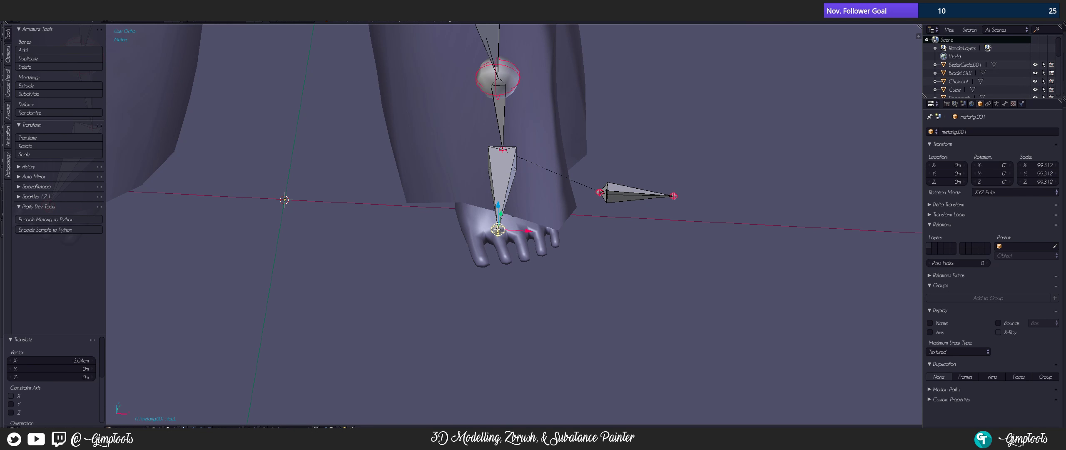
pyautogui.moveTo(522, 230); pyautogui.dragTo(542, 231)
pyautogui.scroll(-2, 536, 167)
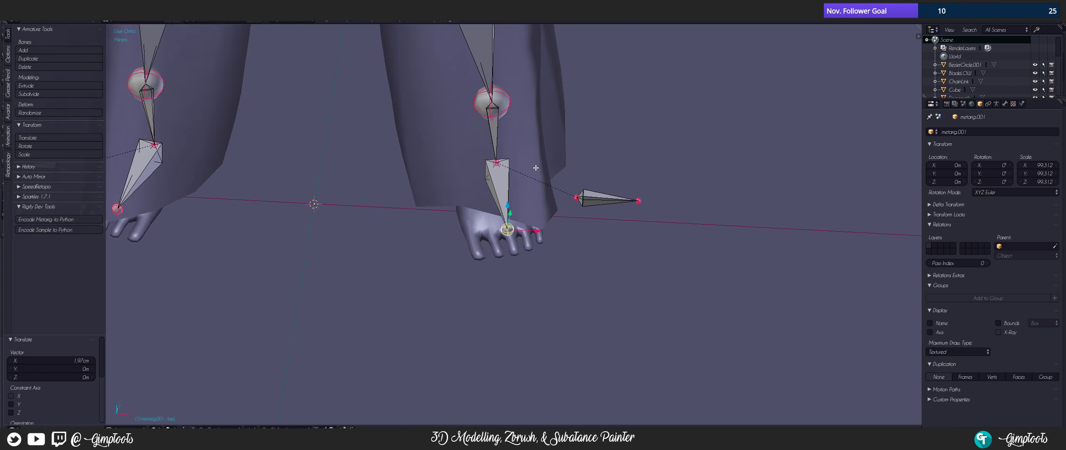
# - Nudge the left foot's toe-base joint -1.3 mm along X and move the heel bone 2.52 cm along Y
pyautogui.moveTo(530, 169); pyautogui.dragTo(426, 255, button='middle')
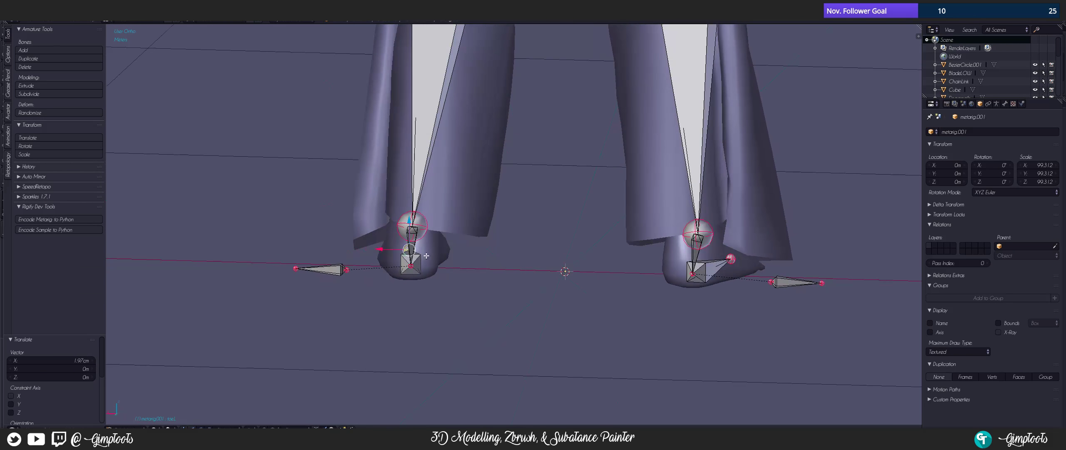
pyautogui.moveTo(391, 266); pyautogui.dragTo(393, 266)
pyautogui.scroll(-3, 477, 238)
pyautogui.moveTo(455, 250); pyautogui.dragTo(464, 266, button='middle')
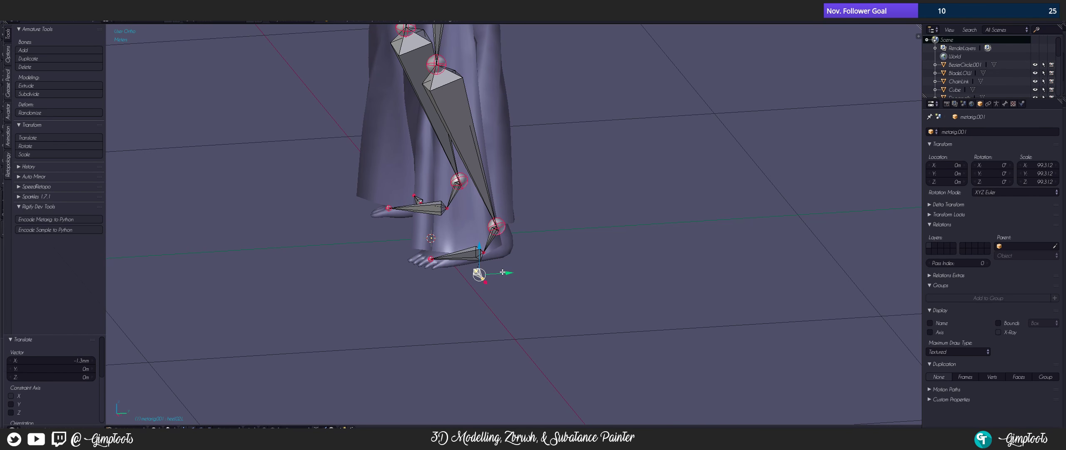
pyautogui.moveTo(503, 272); pyautogui.dragTo(512, 270)
pyautogui.moveTo(515, 271); pyautogui.dragTo(614, 284, button='middle')
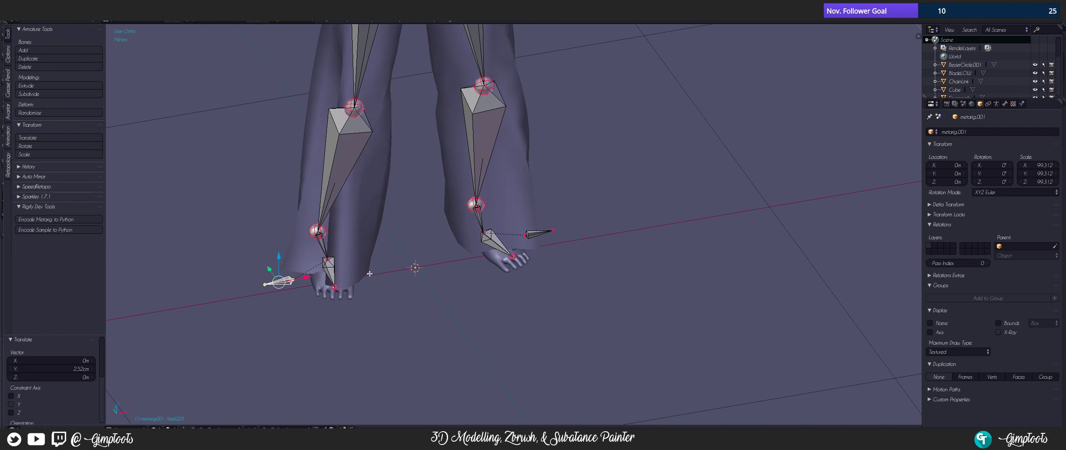
# - Return the meta-rig to Object Mode and check its fit against the whole body
pyautogui.scroll(-7, 370, 274)
pyautogui.moveTo(449, 288); pyautogui.dragTo(442, 263, button='middle')
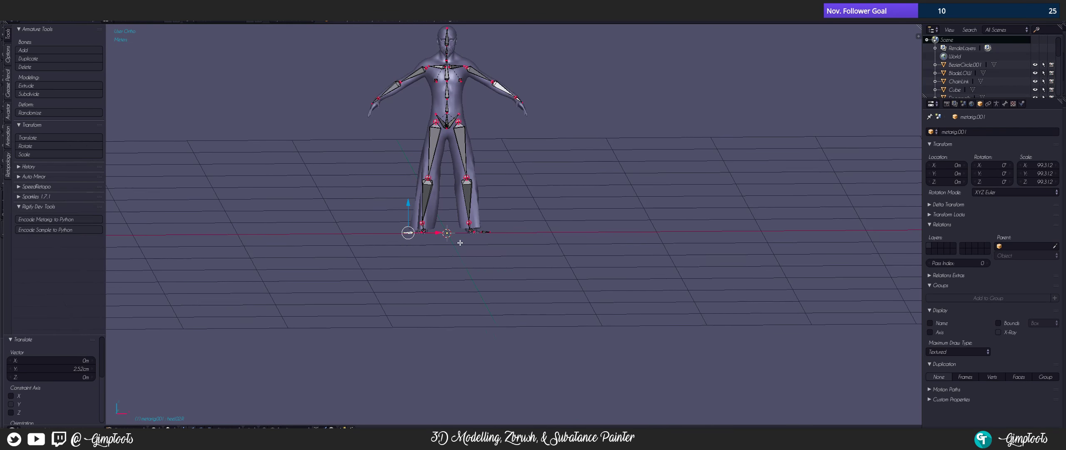
pyautogui.press('Tab')
pyautogui.scroll(4, 418, 245)
pyautogui.scroll(-2, 519, 297)
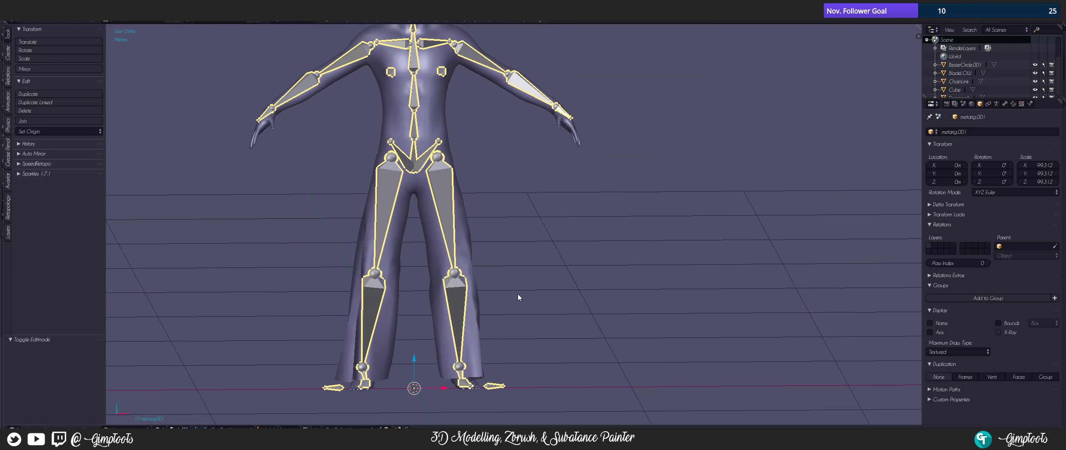
pyautogui.moveTo(519, 298); pyautogui.dragTo(433, 280, button='middle')
pyautogui.scroll(2, 427, 276)
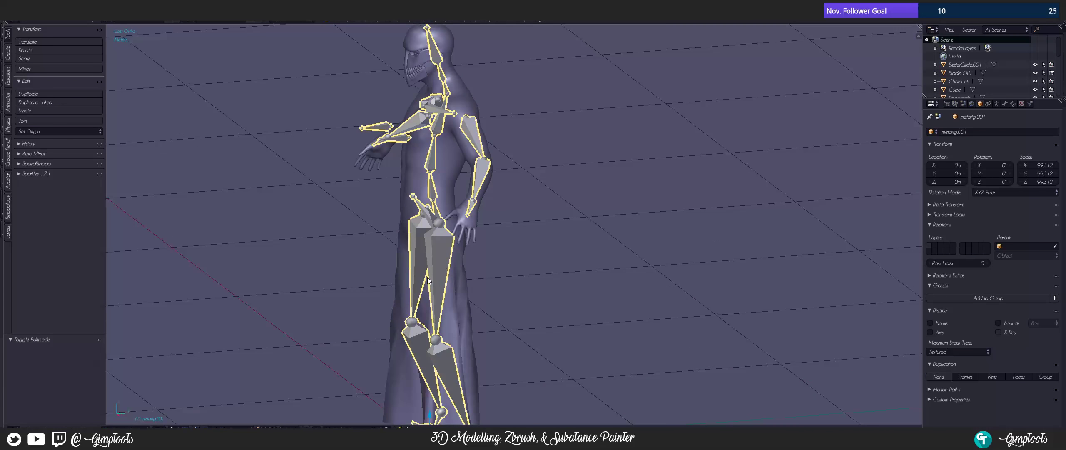
pyautogui.rightClick(446, 165)
pyautogui.moveTo(446, 165); pyautogui.dragTo(466, 210, button='middle')
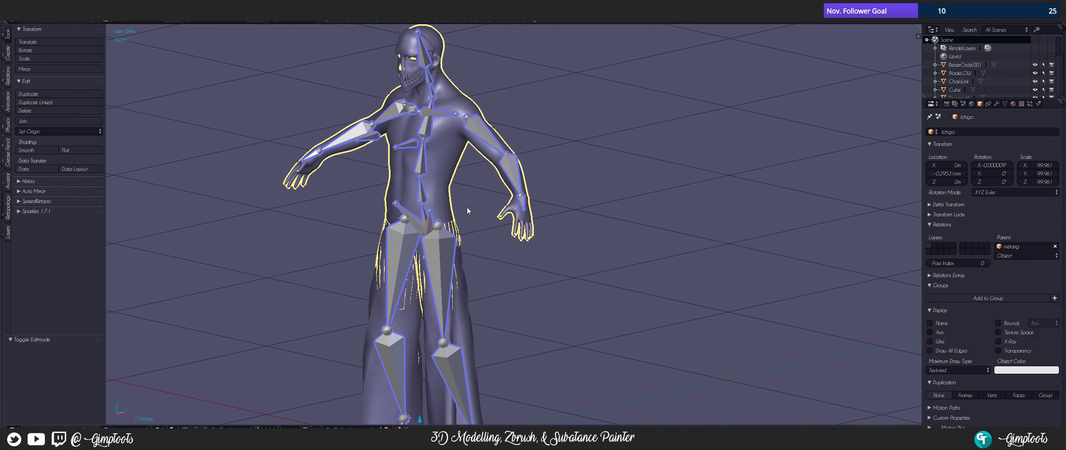
pyautogui.scroll(3, 467, 209)
pyautogui.moveTo(411, 193); pyautogui.dragTo(422, 273, button='middle')
pyautogui.keyDown('shift'); pyautogui.moveTo(423, 272); pyautogui.dragTo(409, 229, button='middle'); pyautogui.keyUp('shift')
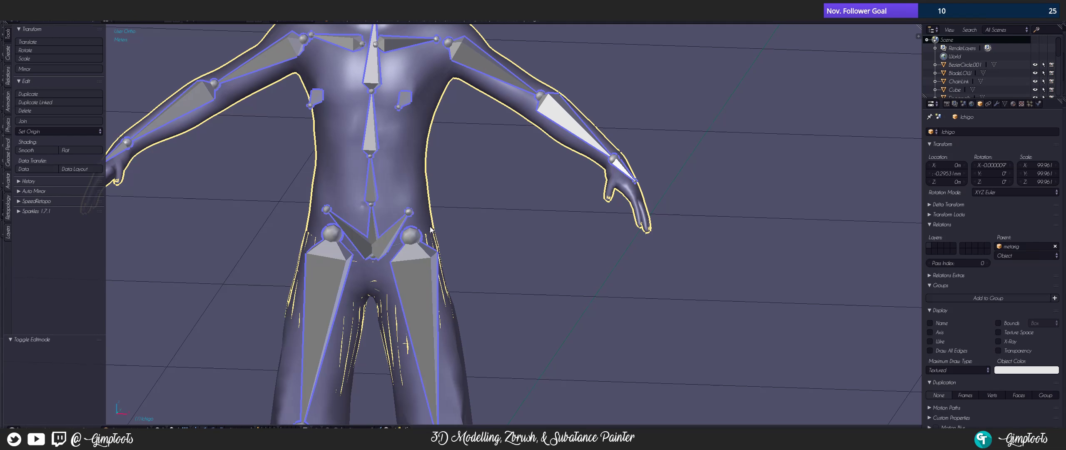
pyautogui.hotkey('ctrl', 'p')
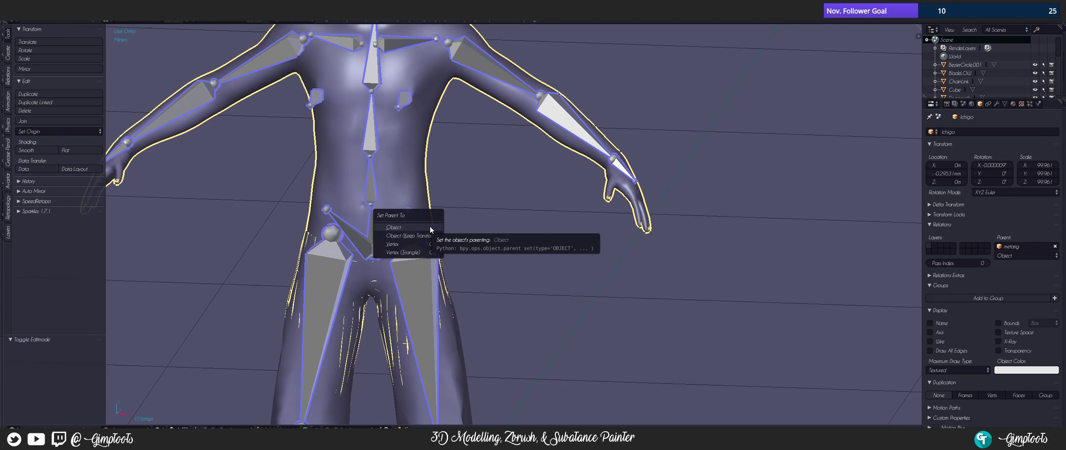
pyautogui.click(430, 227)
pyautogui.scroll(-2, 379, 215)
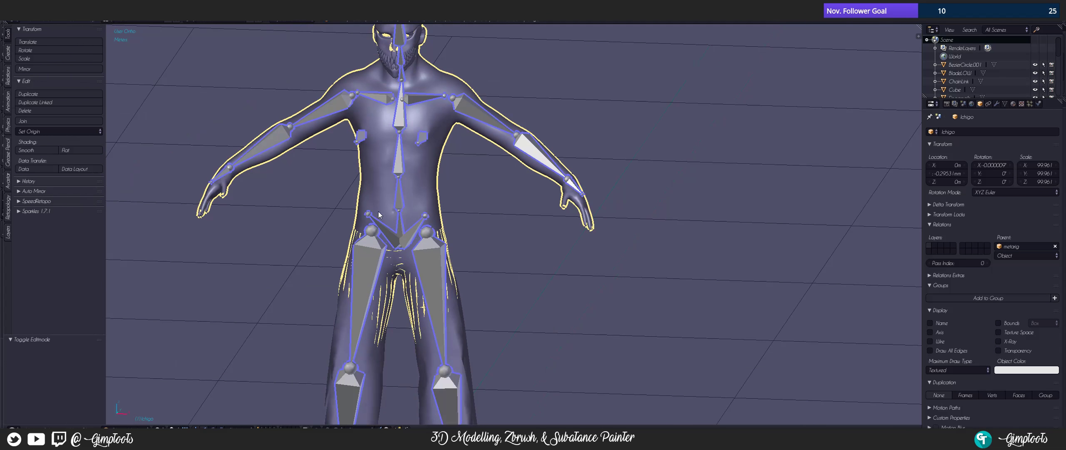
# - Parent the Ichigo body mesh to the meta-rig with automatic weights
pyautogui.rightClick(443, 191)
pyautogui.keyDown('shift'); pyautogui.rightClick(451, 254); pyautogui.keyUp('shift')
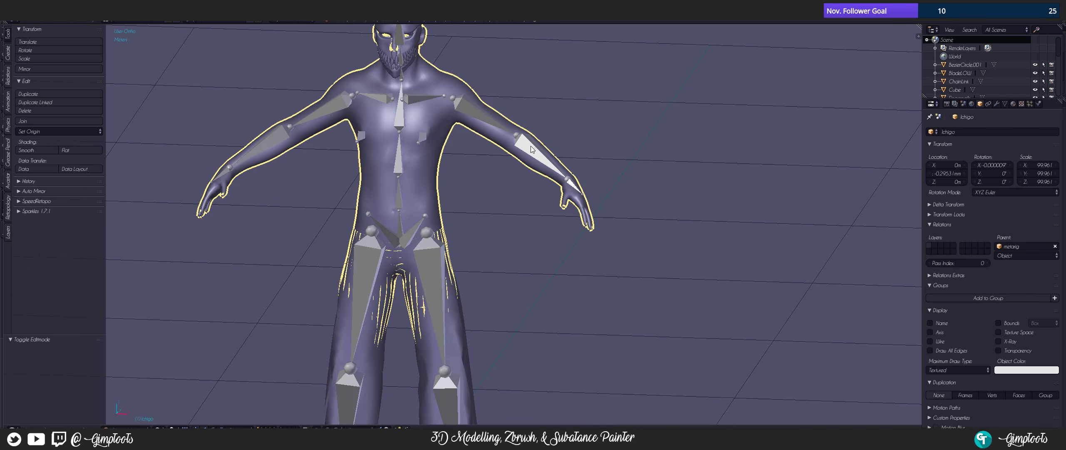
pyautogui.rightClick(507, 152)
pyautogui.hotkey('ctrl', 'p')
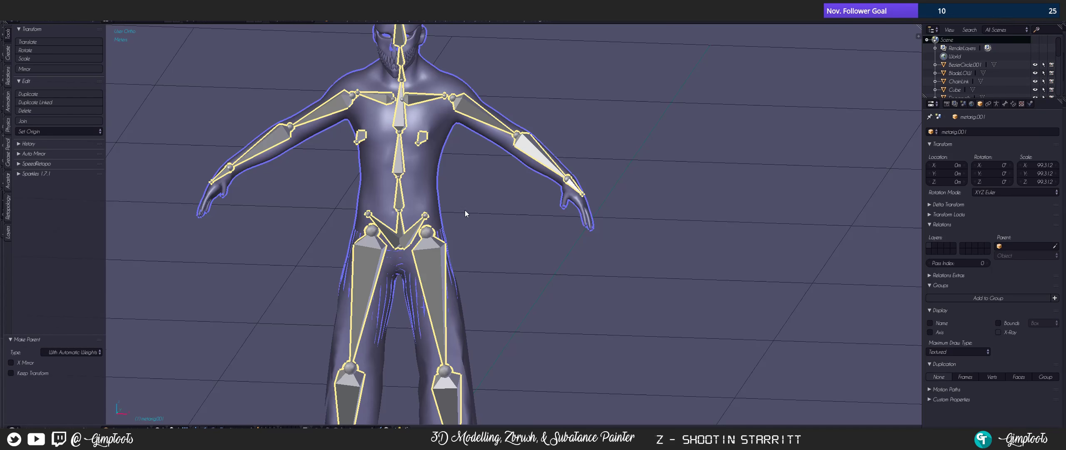
# - Put the meta-rig in Pose Mode and try rotating the left forearm bone to test the elbow's deformation
pyautogui.scroll(2, 465, 211)
pyautogui.keyDown('shift'); pyautogui.moveTo(521, 147); pyautogui.dragTo(422, 238, button='middle'); pyautogui.keyUp('shift')
pyautogui.hotkey('ctrl', 'Tab')
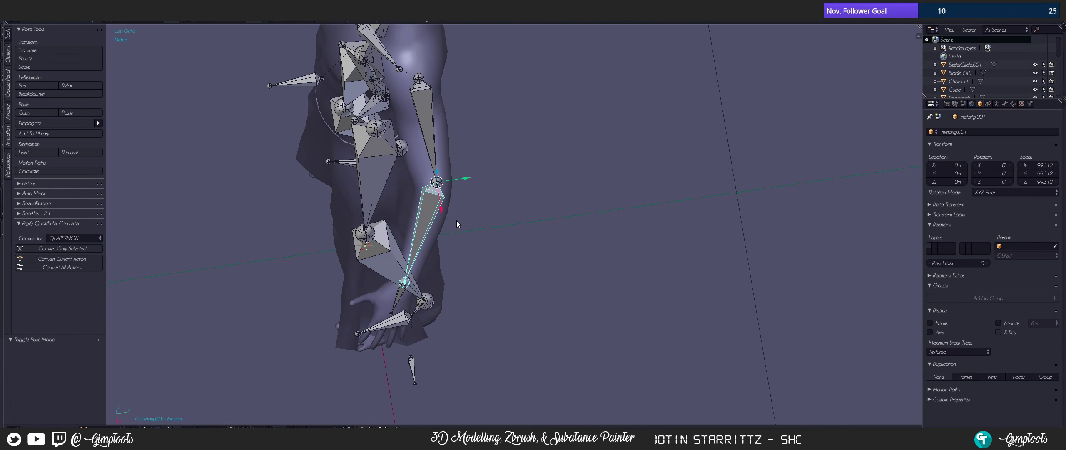
pyautogui.press('r')
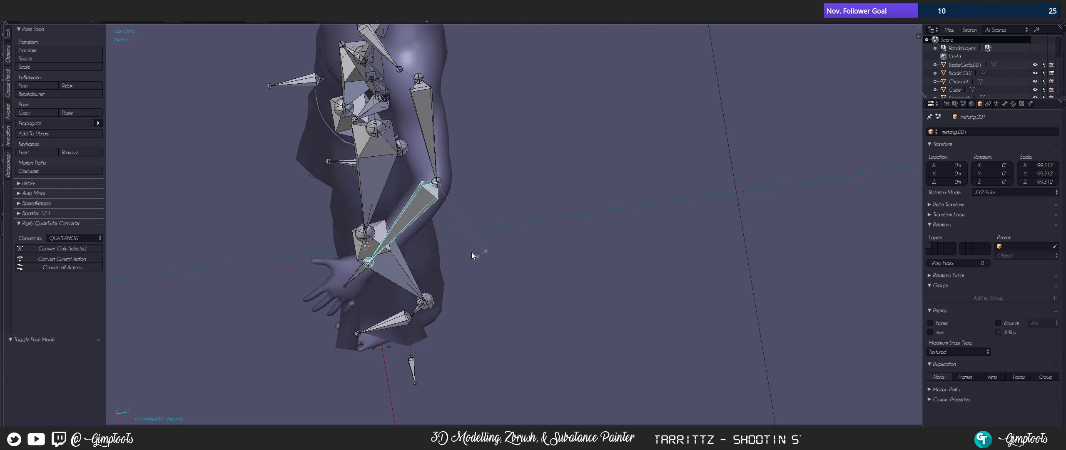
pyautogui.click(481, 207)
# - Try rotating the left upper arm bone to test how the shoulder deforms
pyautogui.moveTo(481, 207); pyautogui.dragTo(456, 189, button='middle')
pyautogui.rightClick(457, 191)
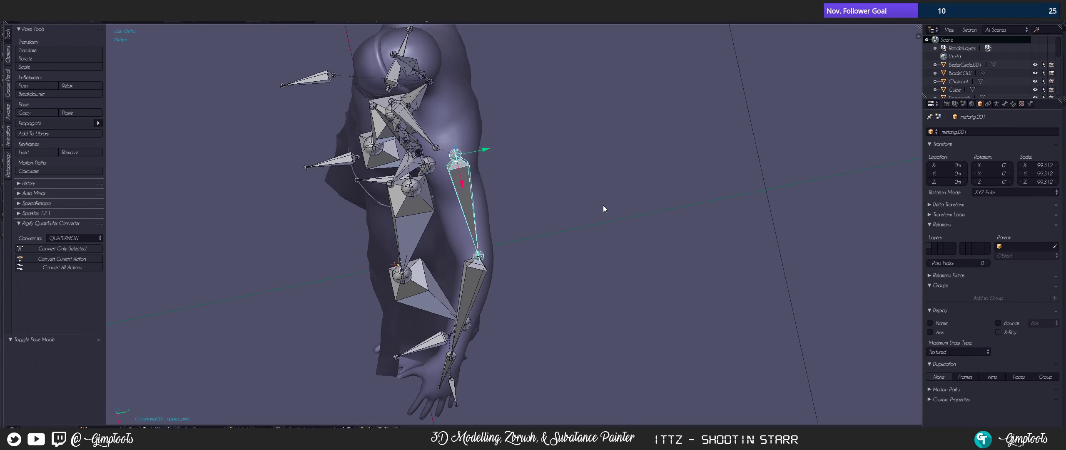
pyautogui.press('r')
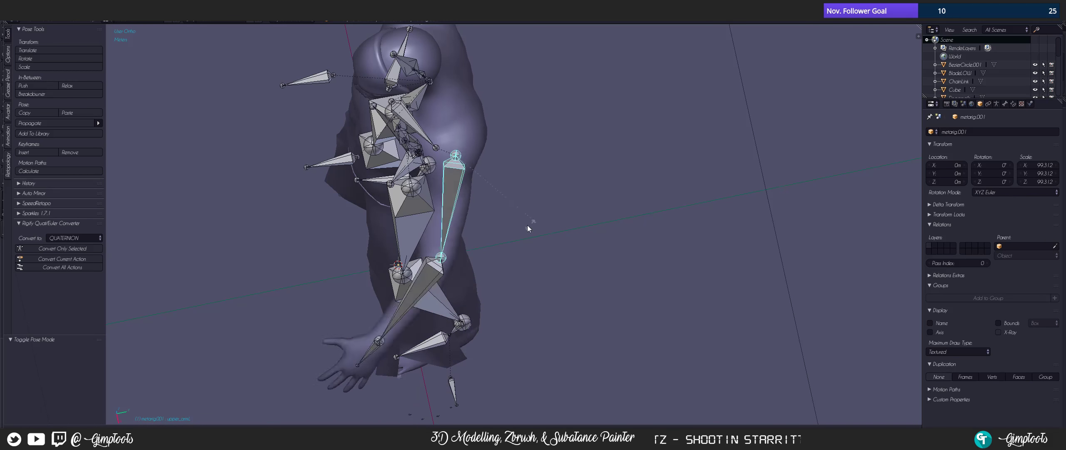
pyautogui.click(460, 223)
# - Try rotating the mid-torso spine bone in side view to test the upper body's bend
pyautogui.moveTo(460, 222); pyautogui.dragTo(432, 220, button='middle')
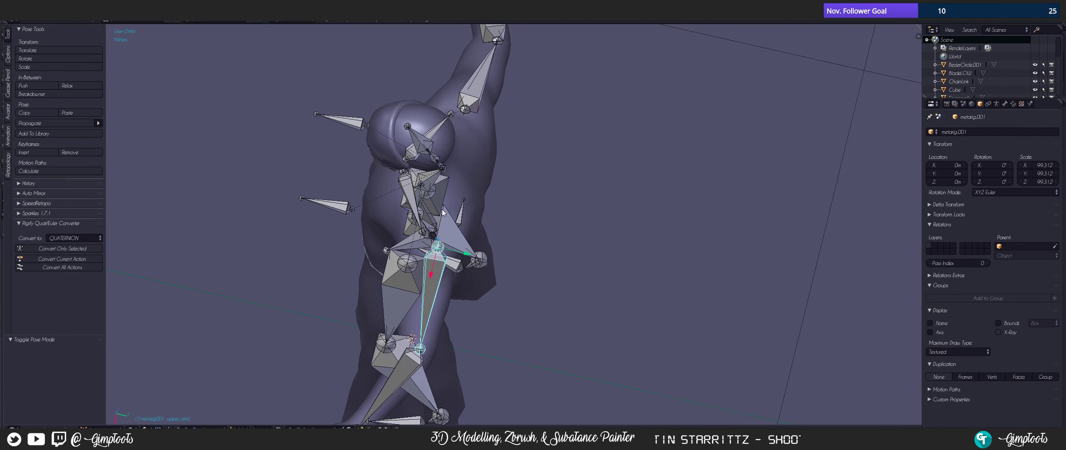
pyautogui.scroll(-2, 443, 213)
pyautogui.moveTo(443, 212); pyautogui.dragTo(454, 266, button='middle')
pyautogui.keyDown('shift'); pyautogui.moveTo(454, 267); pyautogui.dragTo(355, 190, button='middle'); pyautogui.keyUp('shift')
pyautogui.scroll(2, 405, 171)
pyautogui.rightClick(356, 190)
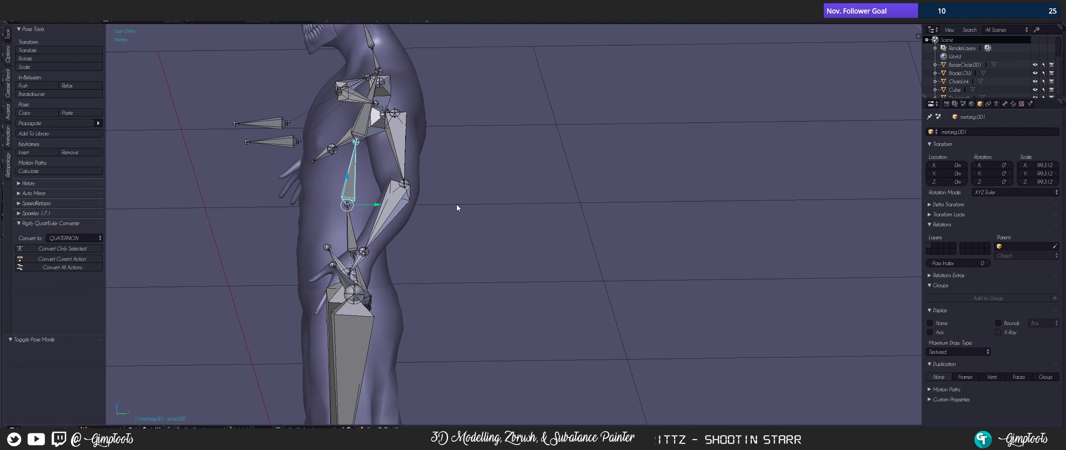
pyautogui.press('r')
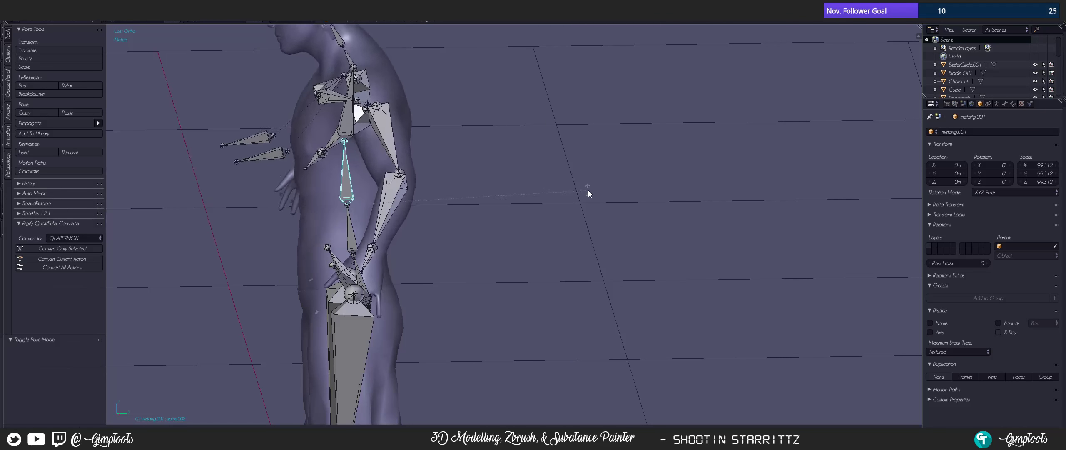
pyautogui.rightClick(588, 190)
# - Try rotating the two lowest spine bones, at the waist and the pelvis, to test the bend at the hips
pyautogui.rightClick(350, 231)
pyautogui.press('r')
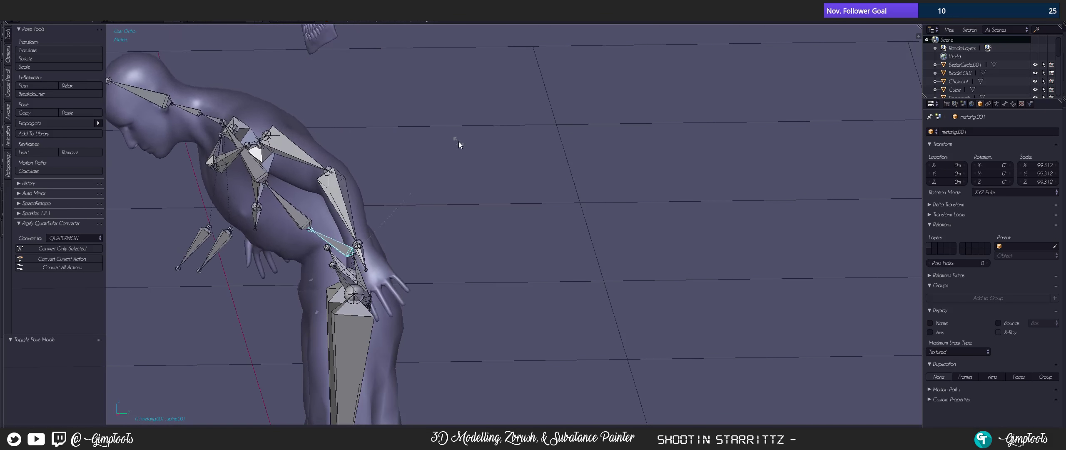
pyautogui.rightClick(561, 224)
pyautogui.keyDown('shift'); pyautogui.moveTo(439, 262); pyautogui.dragTo(431, 175, button='middle'); pyautogui.keyUp('shift')
pyautogui.rightClick(353, 192)
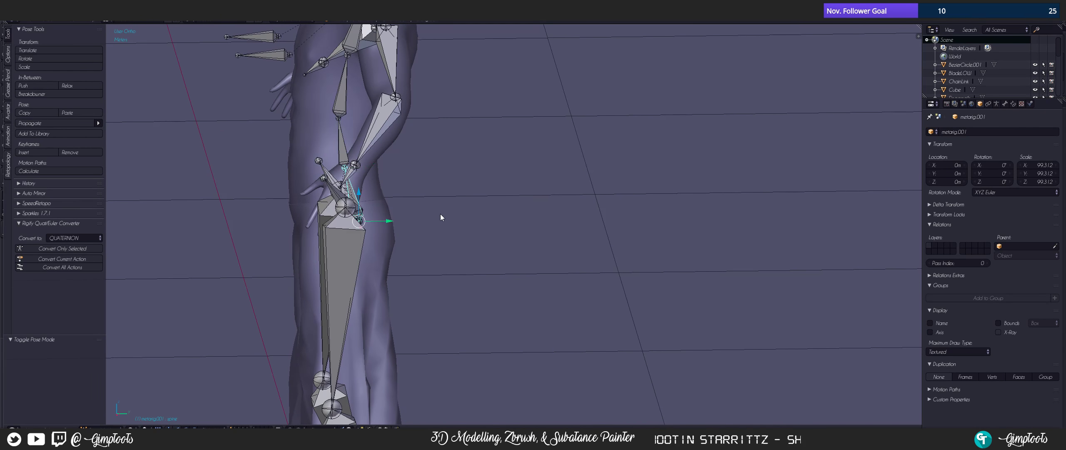
pyautogui.press('r')
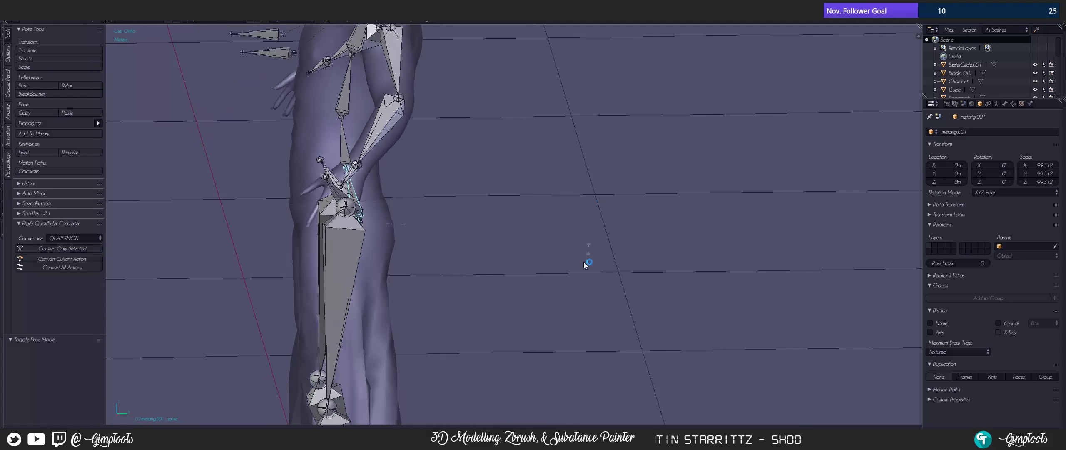
pyautogui.rightClick(545, 174)
# - Try rotating the right thigh bone and the right shin bone to test how the leg deforms
pyautogui.moveTo(422, 209); pyautogui.dragTo(543, 200, button='middle')
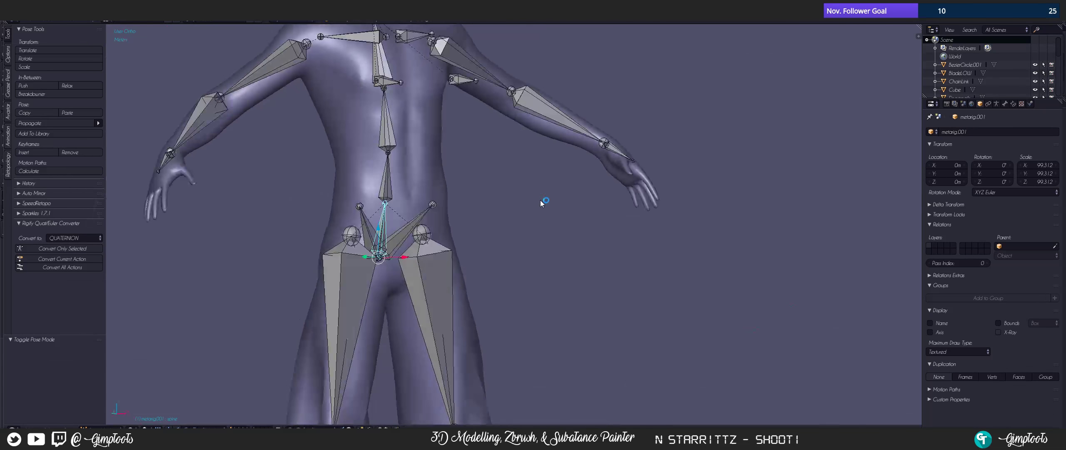
pyautogui.keyDown('shift'); pyautogui.moveTo(427, 248); pyautogui.dragTo(362, 210, button='middle'); pyautogui.keyUp('shift')
pyautogui.rightClick(361, 211)
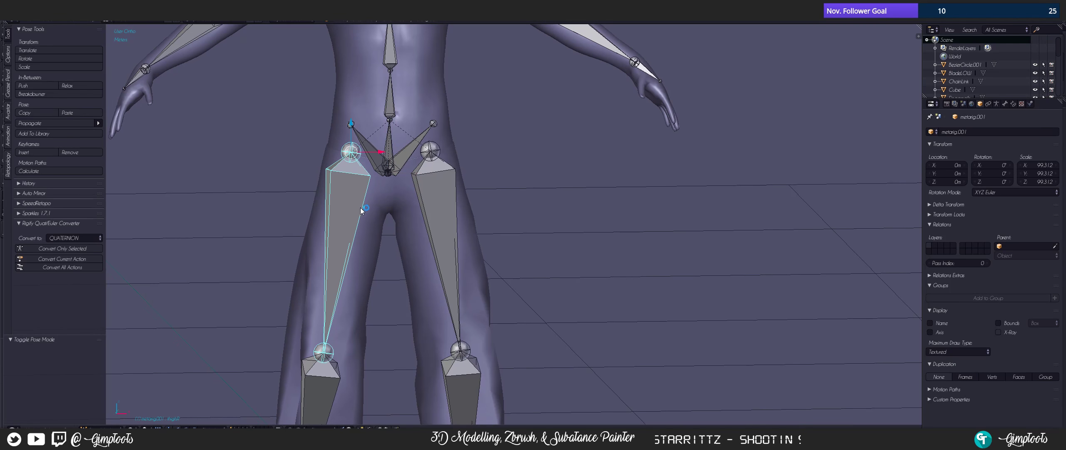
pyautogui.press('r')
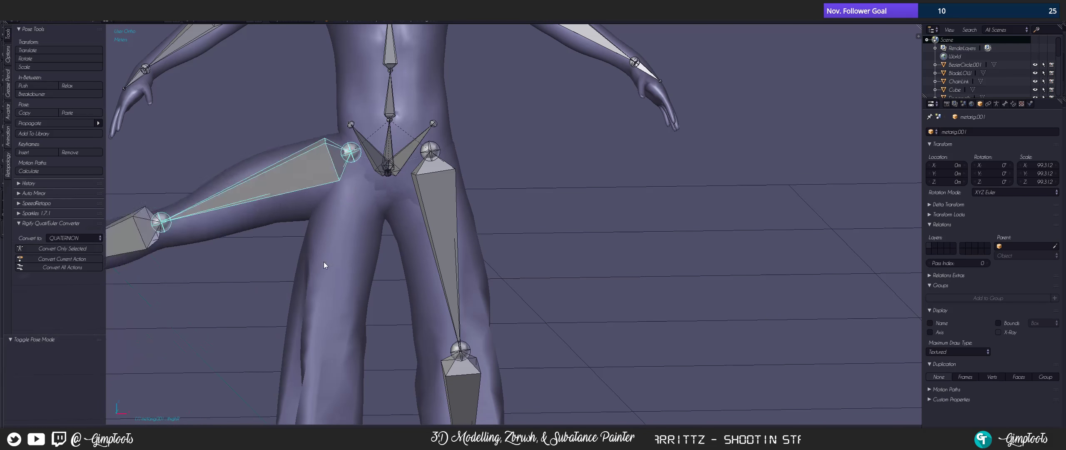
pyautogui.rightClick(314, 252)
pyautogui.moveTo(314, 251); pyautogui.dragTo(433, 295, button='middle')
pyautogui.rightClick(451, 290)
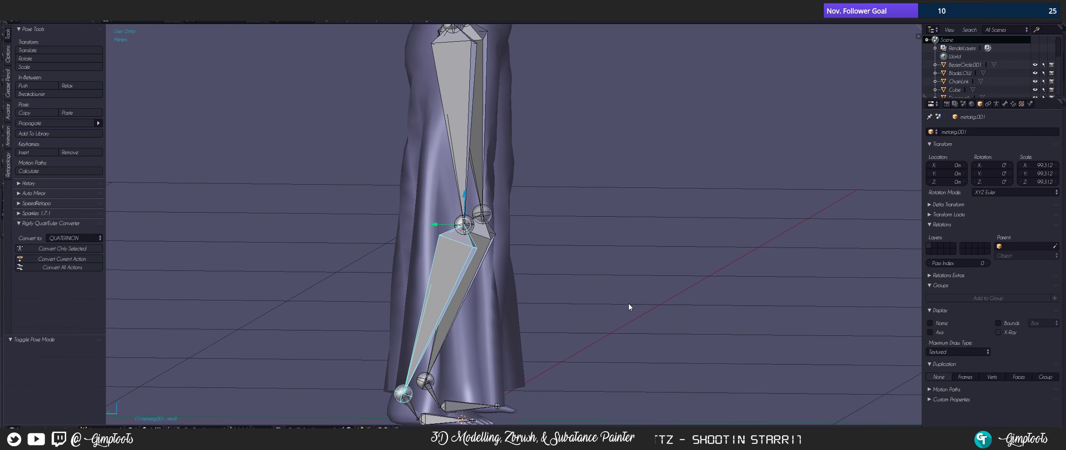
pyautogui.press('r')
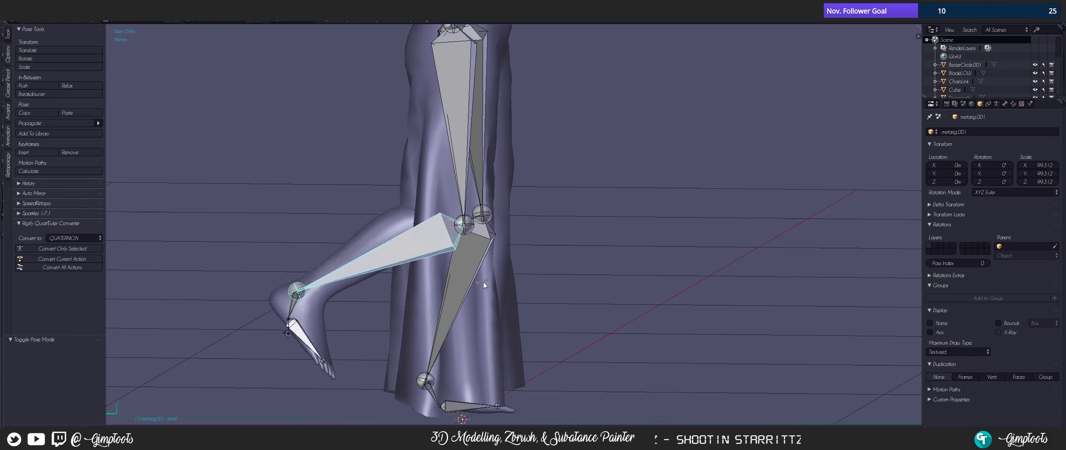
pyautogui.rightClick(483, 281)
# - Hide the trousers mesh and bend the right shin bone backward by 55.9°
pyautogui.rightClick(437, 158)
pyautogui.press('h')
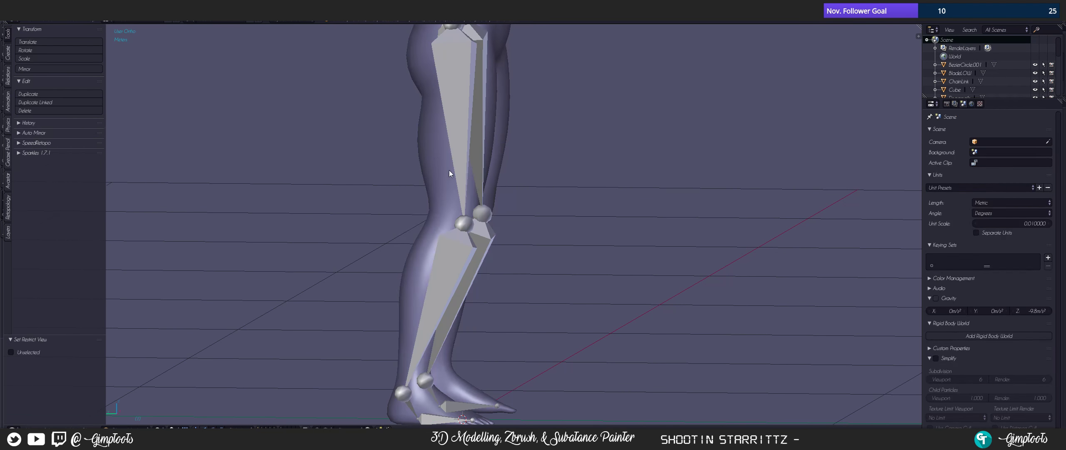
pyautogui.rightClick(469, 258)
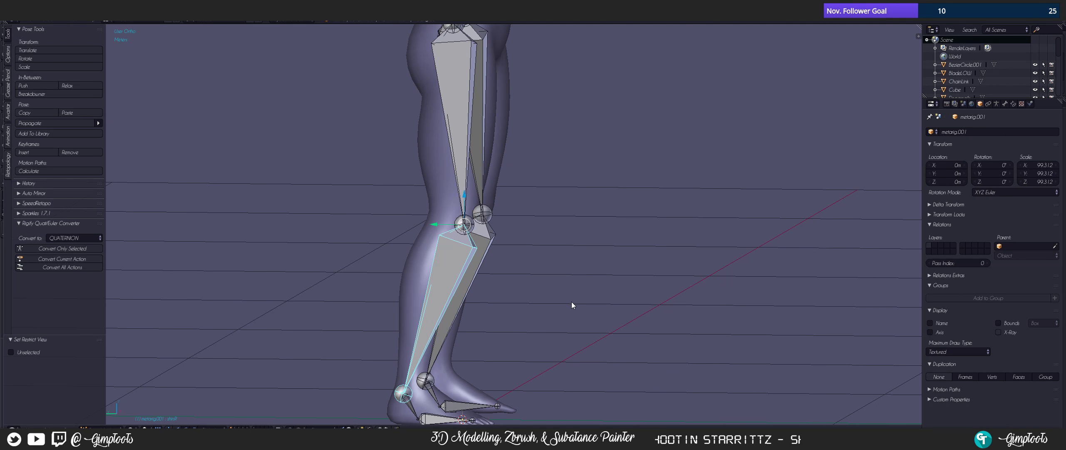
pyautogui.keyDown('shift'); pyautogui.moveTo(529, 290); pyautogui.dragTo(572, 283, button='middle'); pyautogui.keyUp('shift')
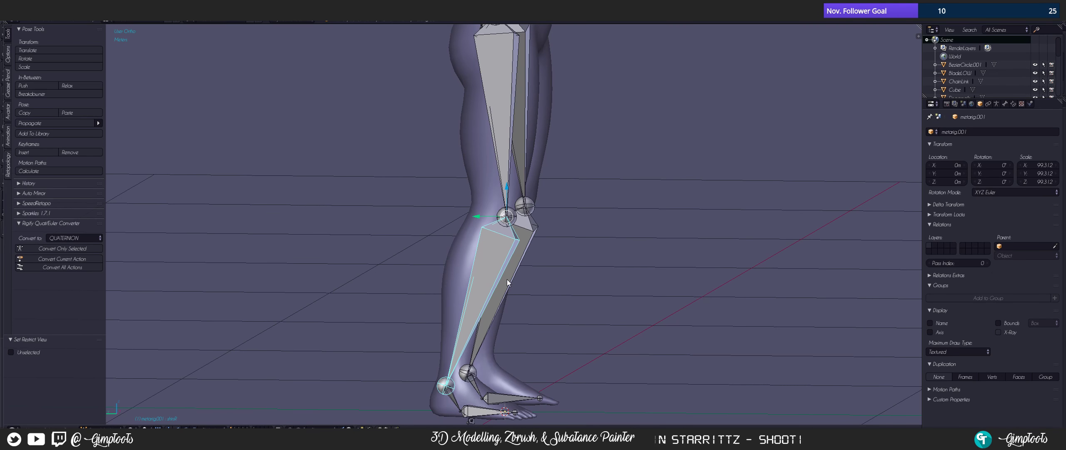
pyautogui.press('r')
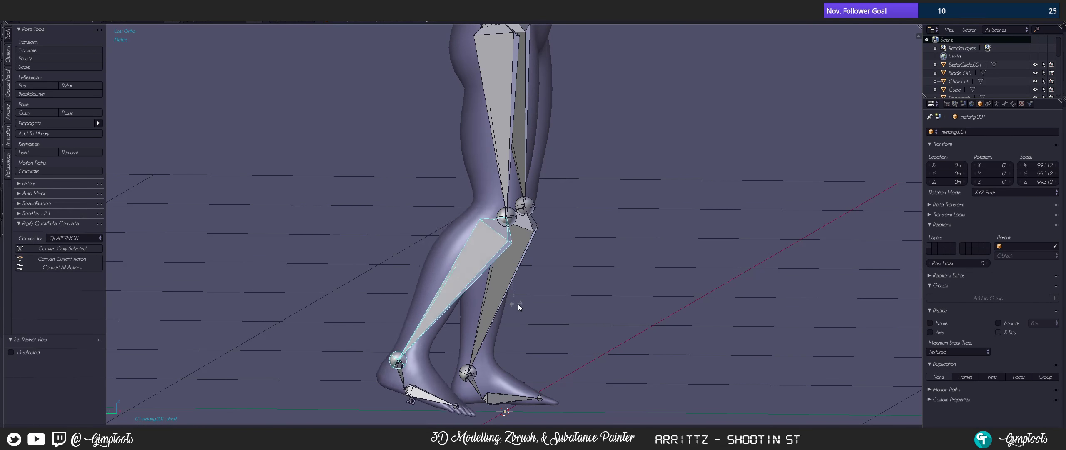
pyautogui.click(470, 292)
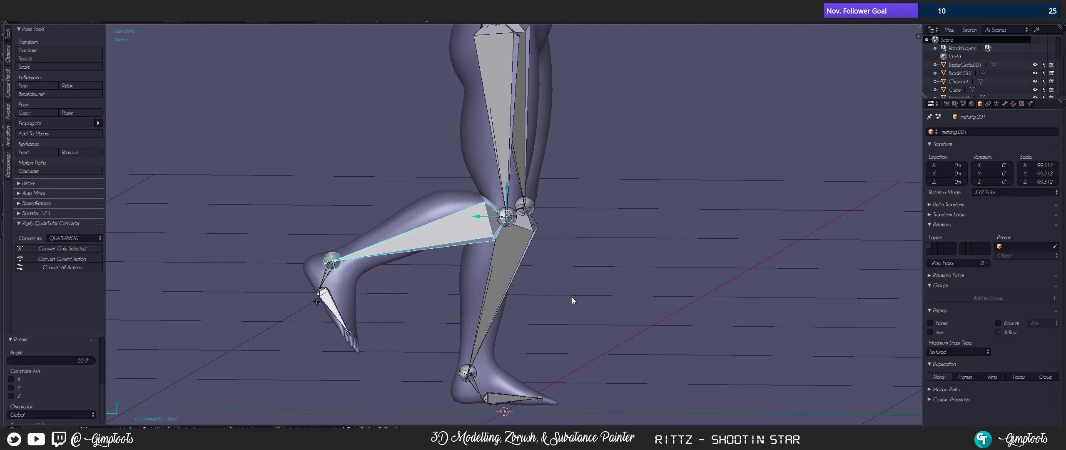
# - Examine the bent right leg and the whole rigged body from several angles, with and without the other layers
pyautogui.moveTo(571, 296); pyautogui.dragTo(459, 319, button='middle')
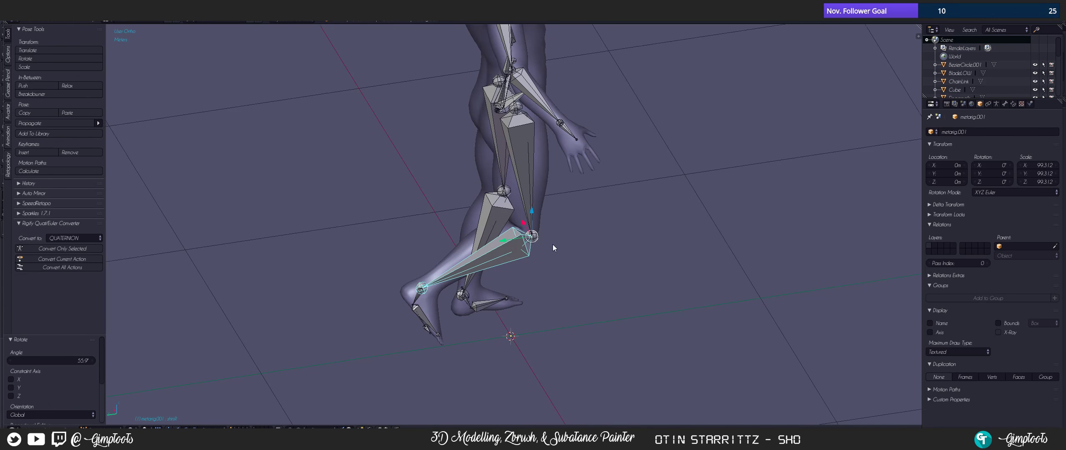
pyautogui.moveTo(553, 245); pyautogui.dragTo(453, 234, button='middle')
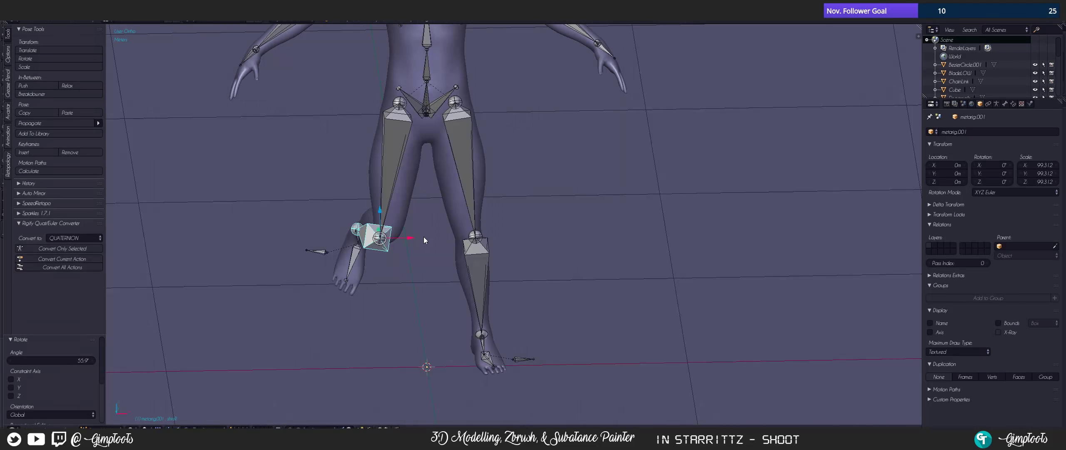
pyautogui.press('`')
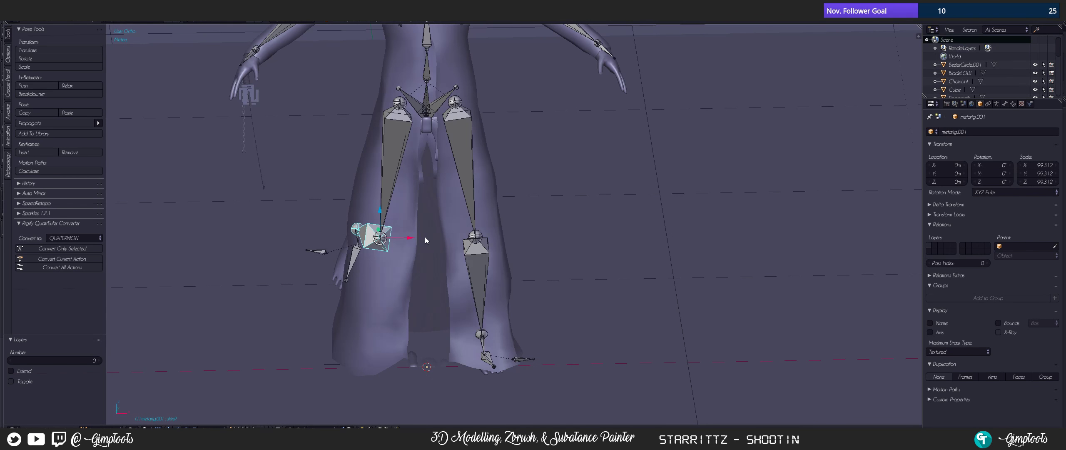
pyautogui.press('`')
pyautogui.keyDown('shift'); pyautogui.moveTo(408, 225); pyautogui.dragTo(427, 222, button='middle'); pyautogui.keyUp('shift')
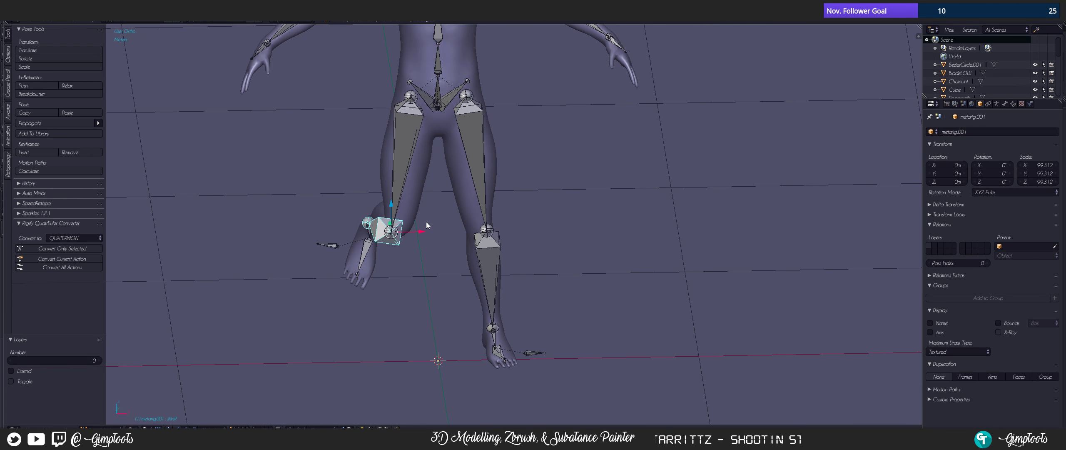
pyautogui.hotkey('ctrl', 'Tab')
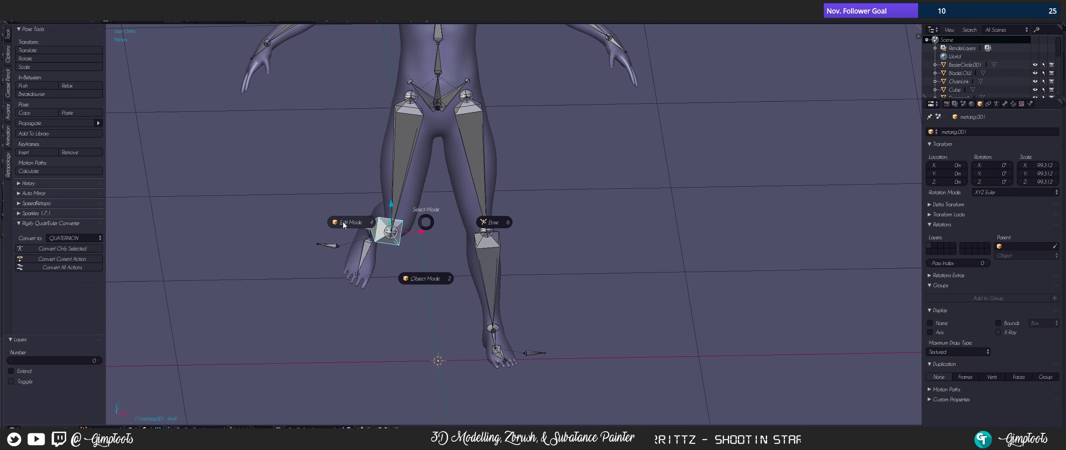
pyautogui.click(422, 224)
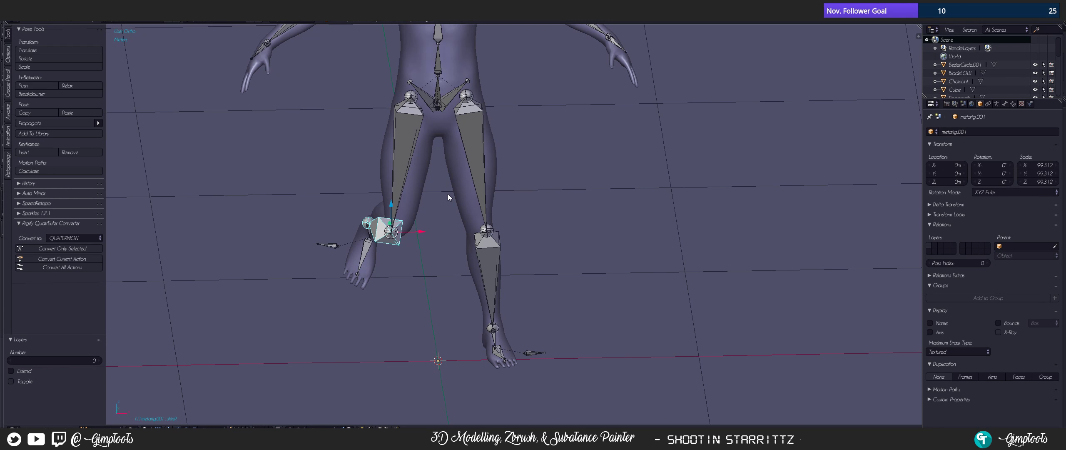
pyautogui.scroll(-4, 444, 183)
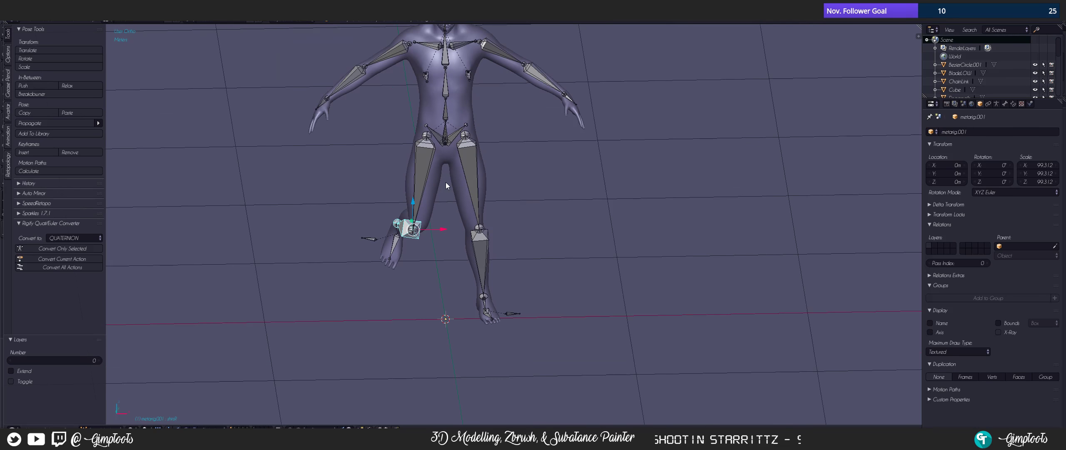
pyautogui.keyDown('shift'); pyautogui.scroll(1, 457, 168); pyautogui.keyUp('shift')
pyautogui.moveTo(454, 248); pyautogui.dragTo(473, 273, button='middle')
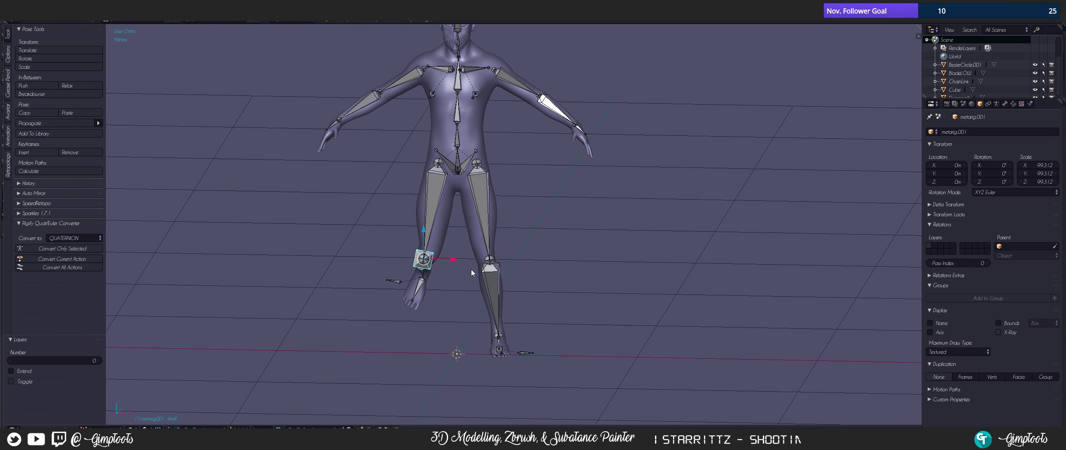
# - Open the add-on preferences, clear the search, filter the list to the Pie Menu category, and check the UI Pie Menu Official entry's details
pyautogui.hotkey('ctrl', 'alt', 'u')
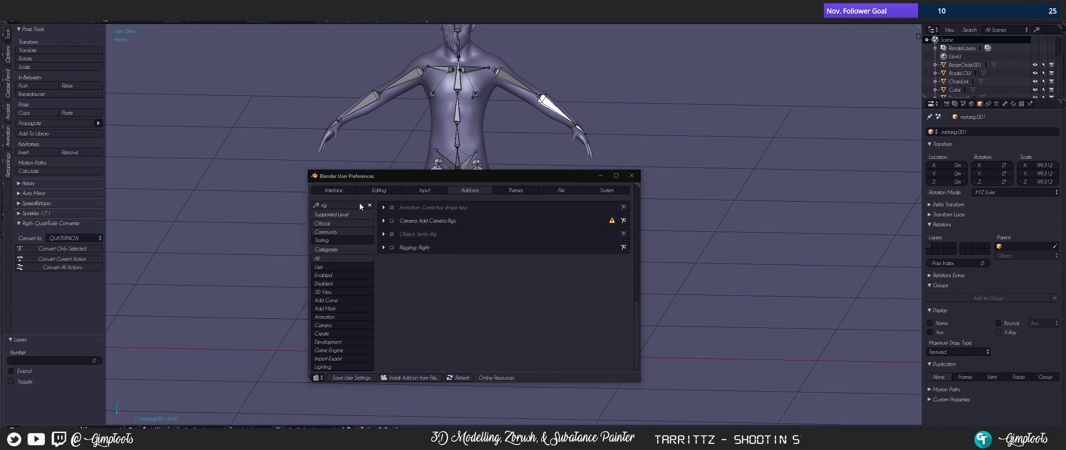
pyautogui.click(369, 205)
pyautogui.scroll(-8, 340, 326)
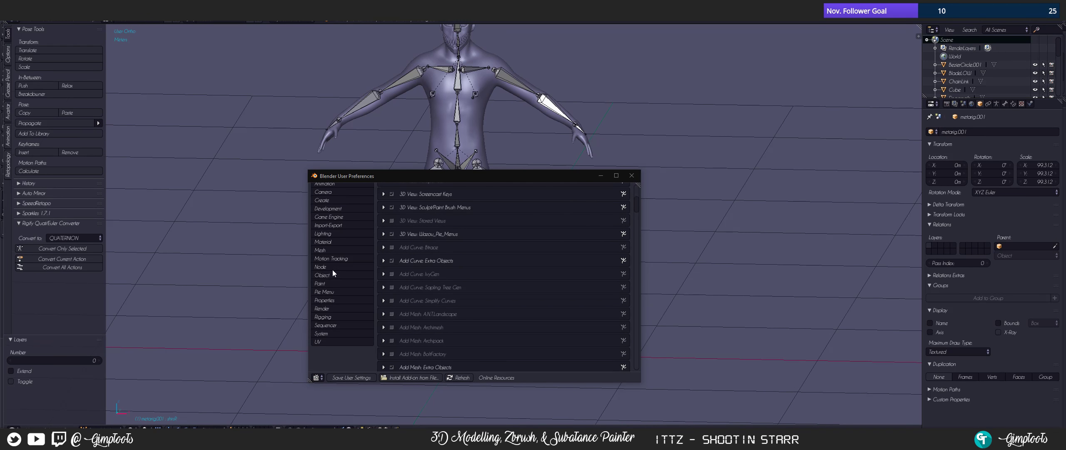
pyautogui.click(333, 291)
pyautogui.scroll(8, 405, 301)
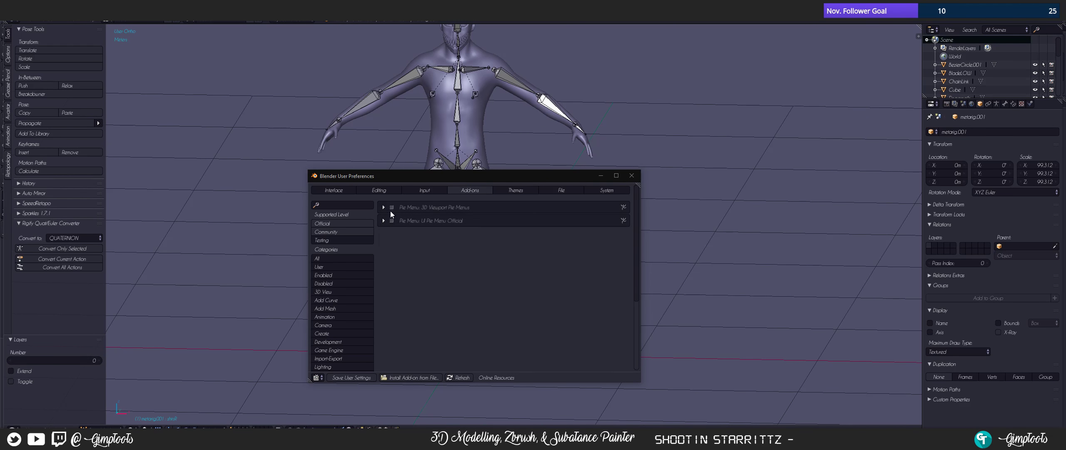
pyautogui.click(383, 220)
pyautogui.click(383, 220)
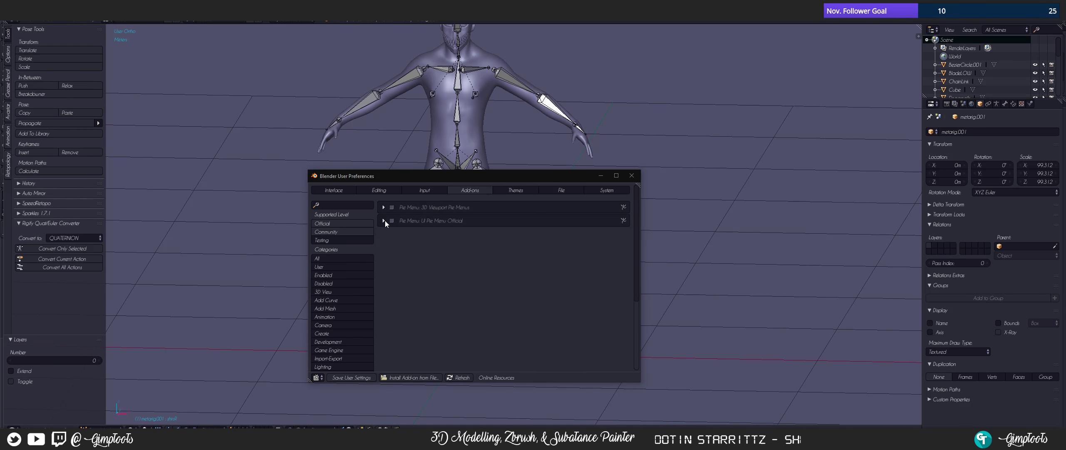
pyautogui.click(384, 220)
pyautogui.click(383, 221)
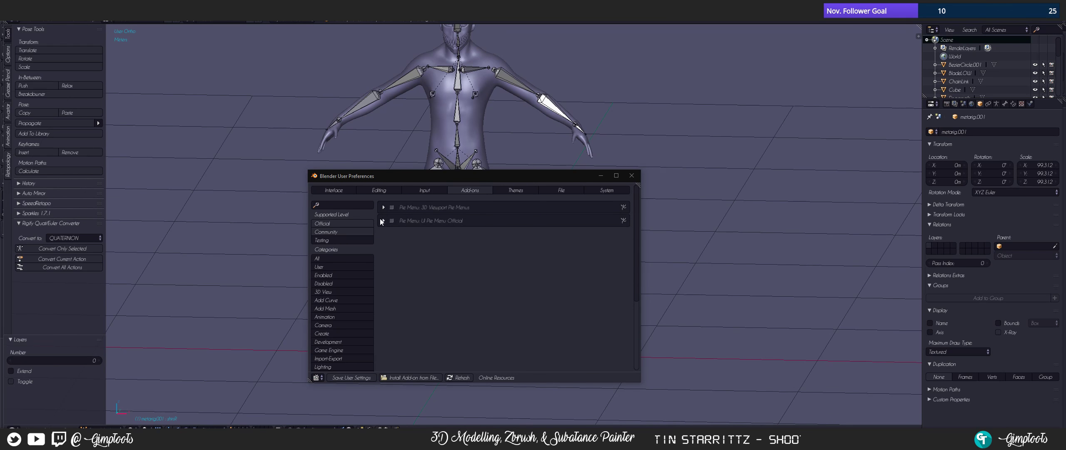
# - Show add-ons of all categories and browse the Official and Community support levels
pyautogui.click(332, 258)
pyautogui.click(336, 223)
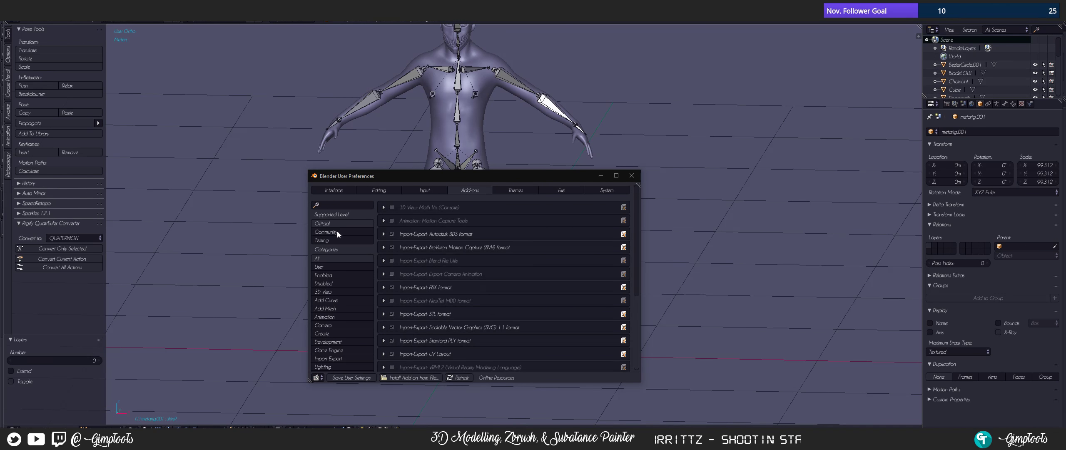
pyautogui.click(336, 232)
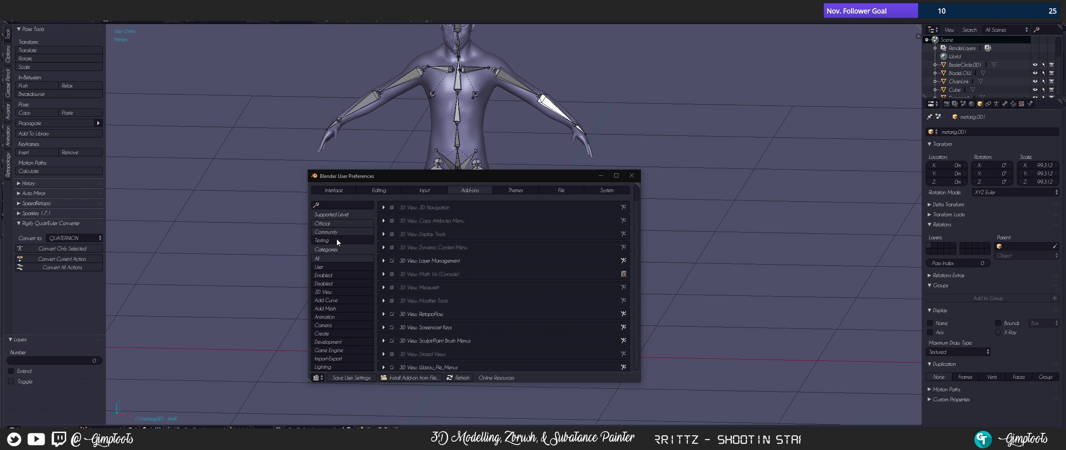
# - Search the add-ons for "pie", check the details of Wazou_Pie_Menus and Wazou RMB Pie Menu, and close the preferences
pyautogui.click(334, 203)
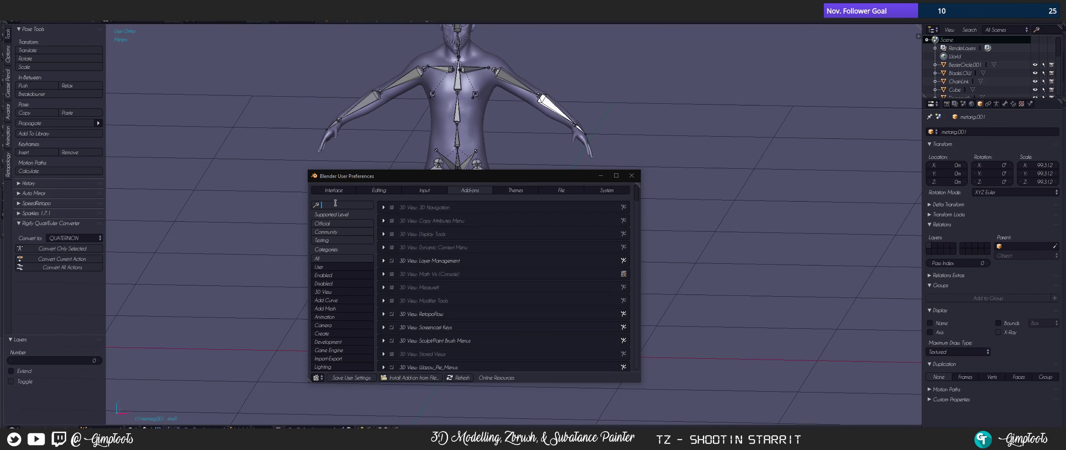
pyautogui.write('pie')
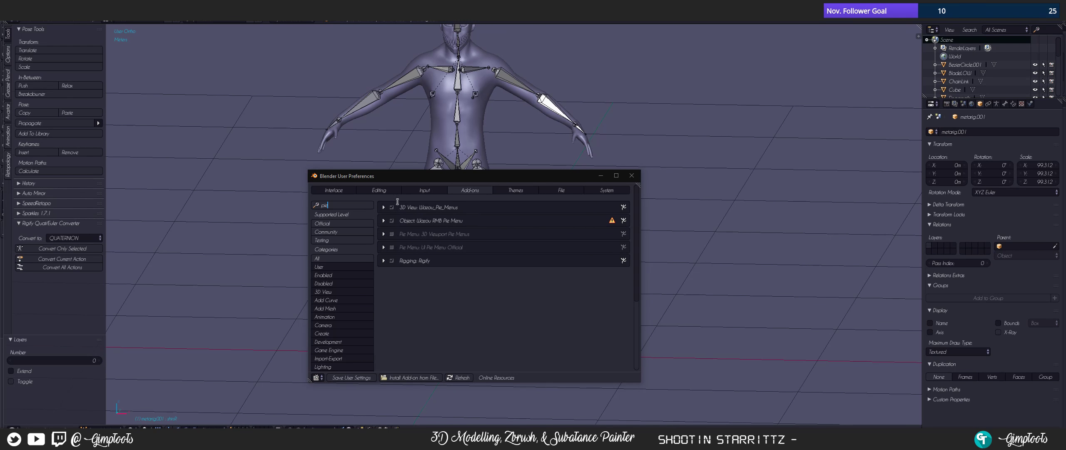
pyautogui.press('Return')
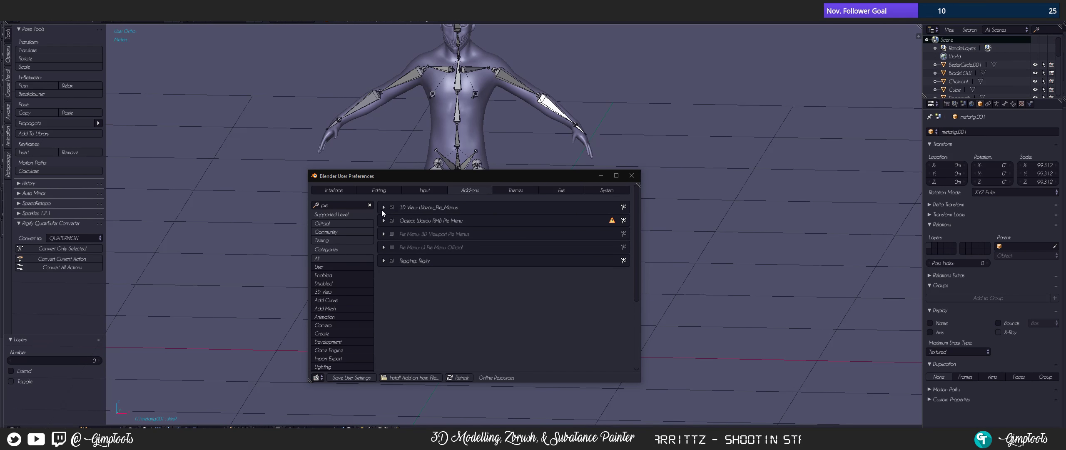
pyautogui.click(383, 208)
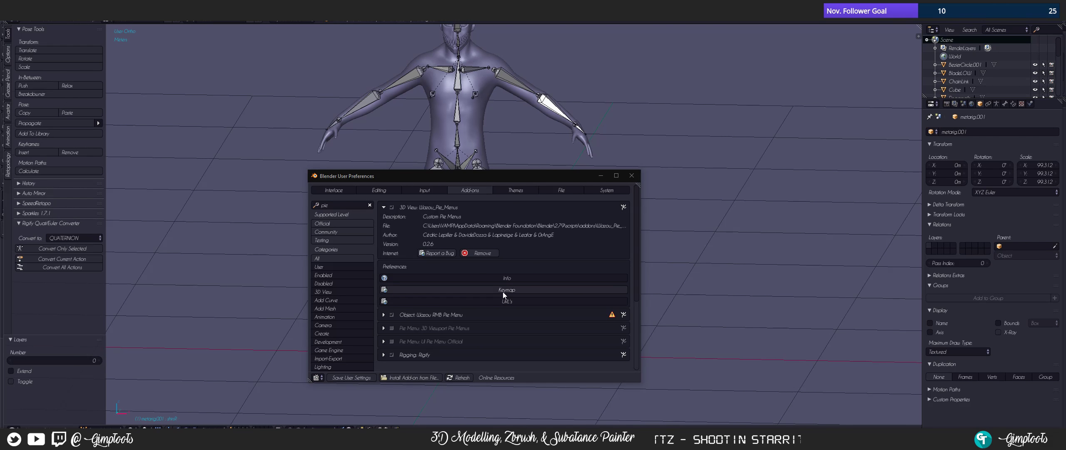
pyautogui.click(383, 207)
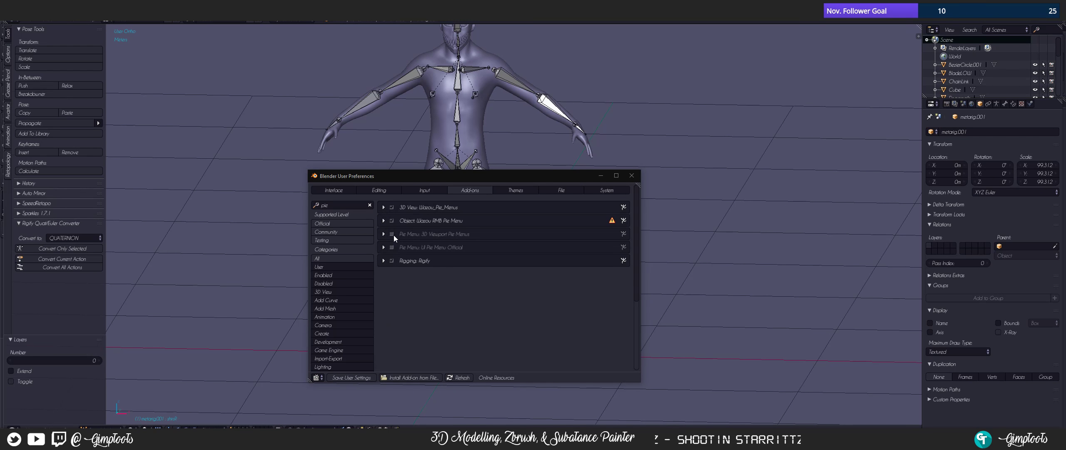
pyautogui.click(383, 221)
pyautogui.click(383, 221)
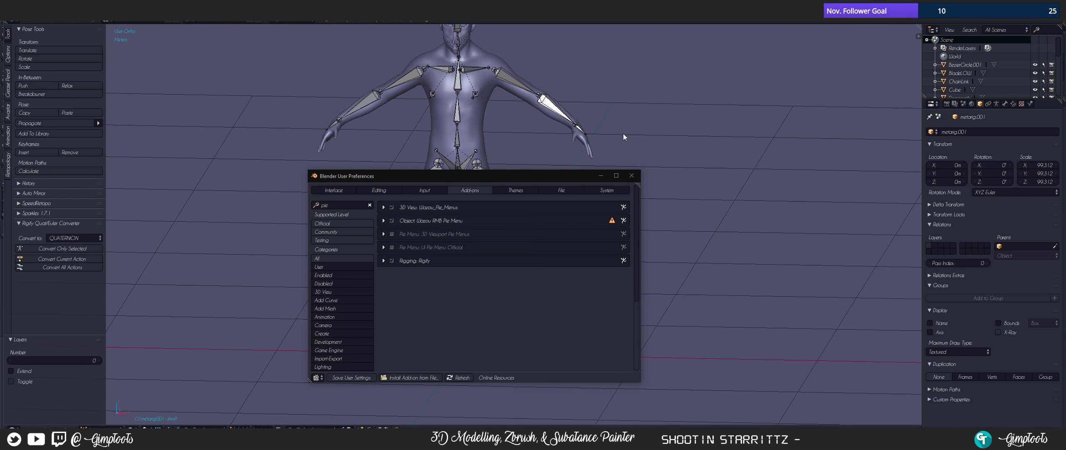
pyautogui.click(632, 175)
# - Select the Ichigo body mesh and look at its context pie menu in Object Mode
pyautogui.moveTo(488, 151); pyautogui.dragTo(426, 148, button='middle')
pyautogui.rightClick(429, 145)
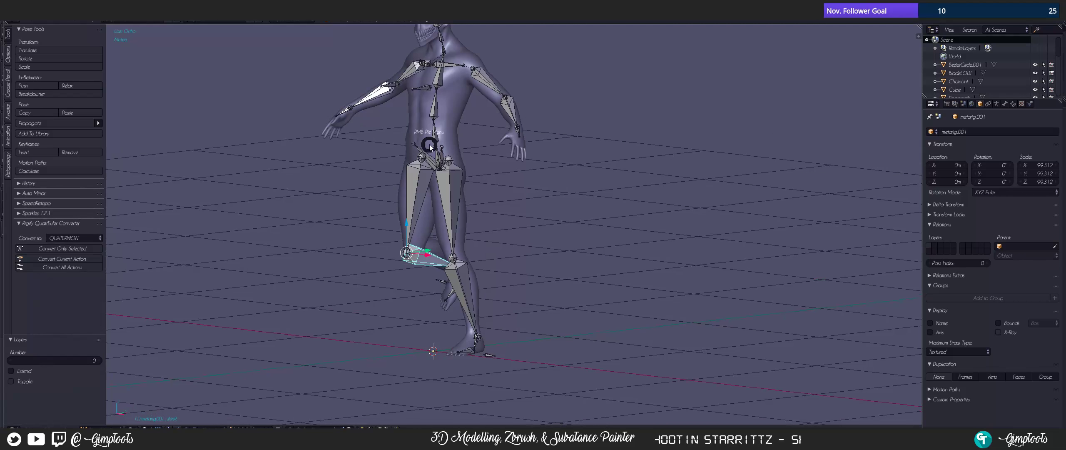
pyautogui.rightClick(420, 122)
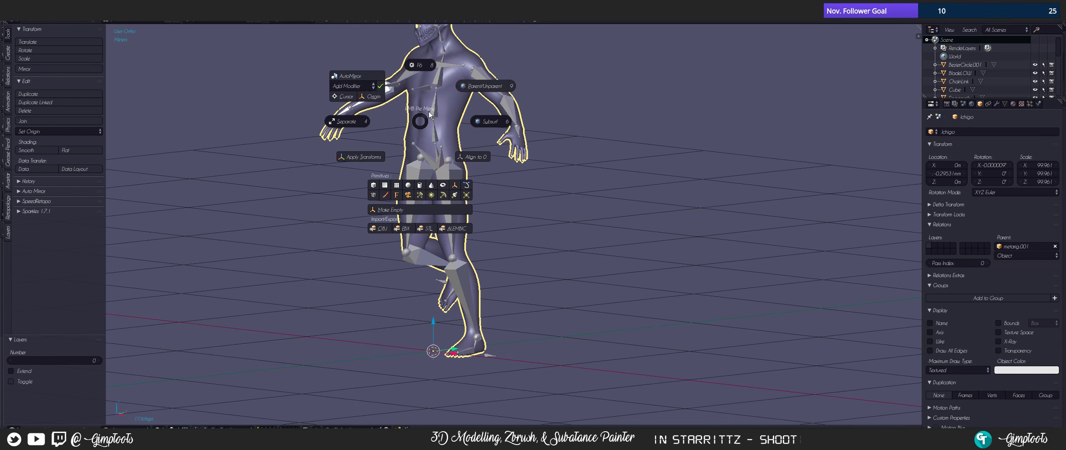
pyautogui.click(418, 121)
# - Put the body mesh into vertex editing, look at the context pie menu there, and return to Object Mode
pyautogui.scroll(4, 418, 123)
pyautogui.scroll(1, 417, 130)
pyautogui.press('Tab')
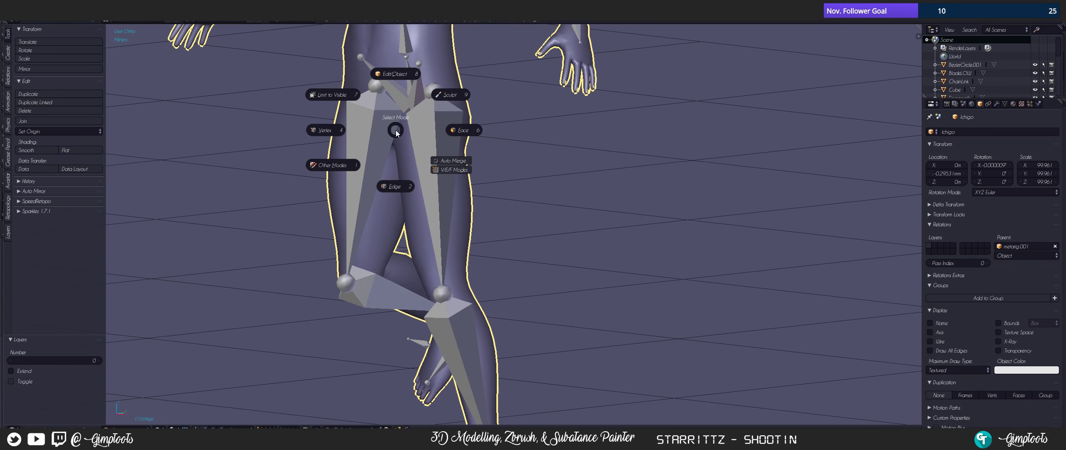
pyautogui.click(318, 134)
pyautogui.scroll(-2, 381, 125)
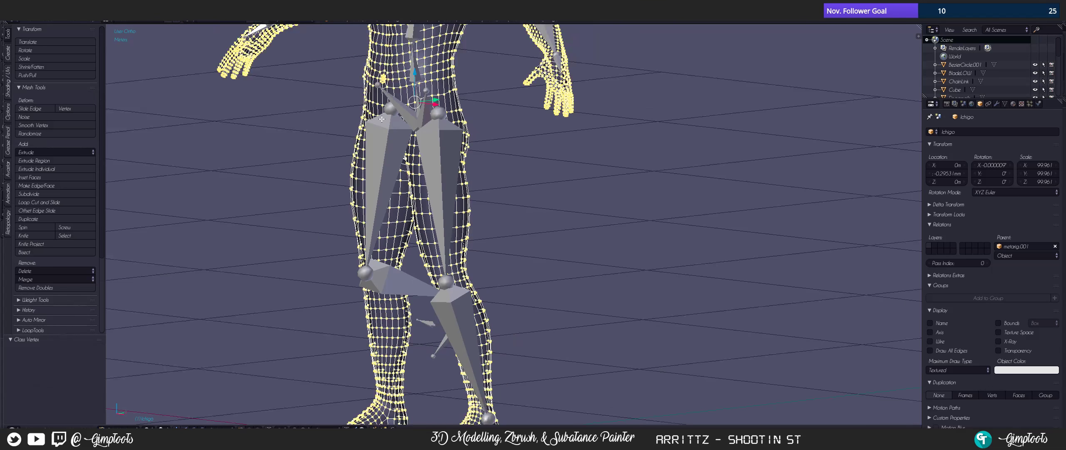
pyautogui.rightClick(381, 119)
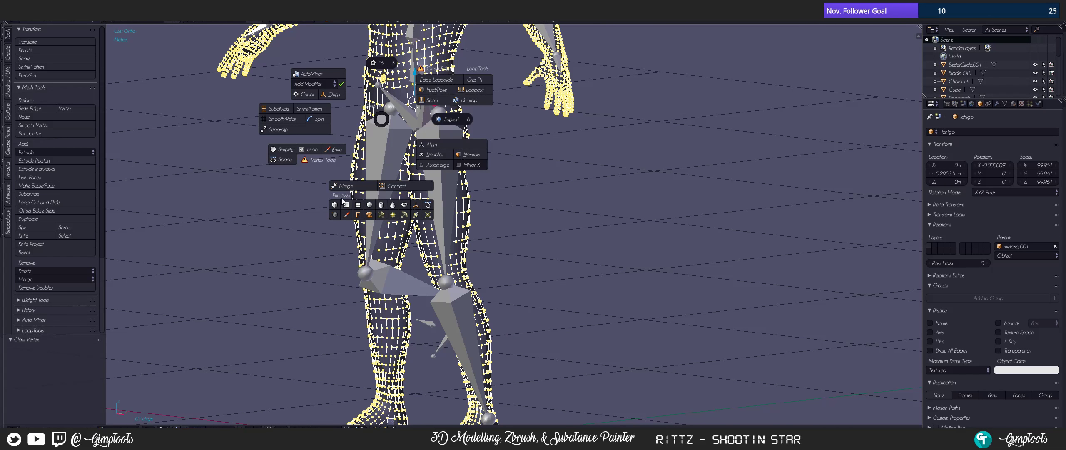
pyautogui.click(385, 117)
pyautogui.scroll(-4, 385, 117)
pyautogui.moveTo(369, 76); pyautogui.dragTo(420, 212, button='middle')
pyautogui.press('Tab')
pyautogui.click(471, 154)
# - Return to the posed armature and try moving the left breast bone
pyautogui.scroll(5, 473, 167)
pyautogui.rightClick(388, 246)
pyautogui.scroll(-2, 388, 246)
pyautogui.keyDown('shift'); pyautogui.moveTo(407, 298); pyautogui.dragTo(502, 263, button='middle'); pyautogui.keyUp('shift')
pyautogui.moveTo(504, 210); pyautogui.dragTo(403, 239, button='middle')
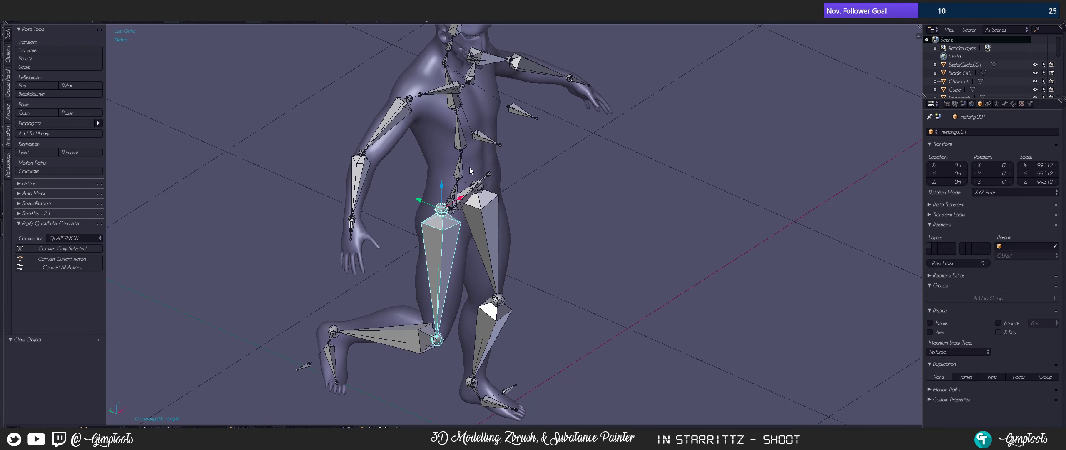
pyautogui.moveTo(470, 166); pyautogui.dragTo(321, 150, button='middle')
pyautogui.rightClick(343, 134)
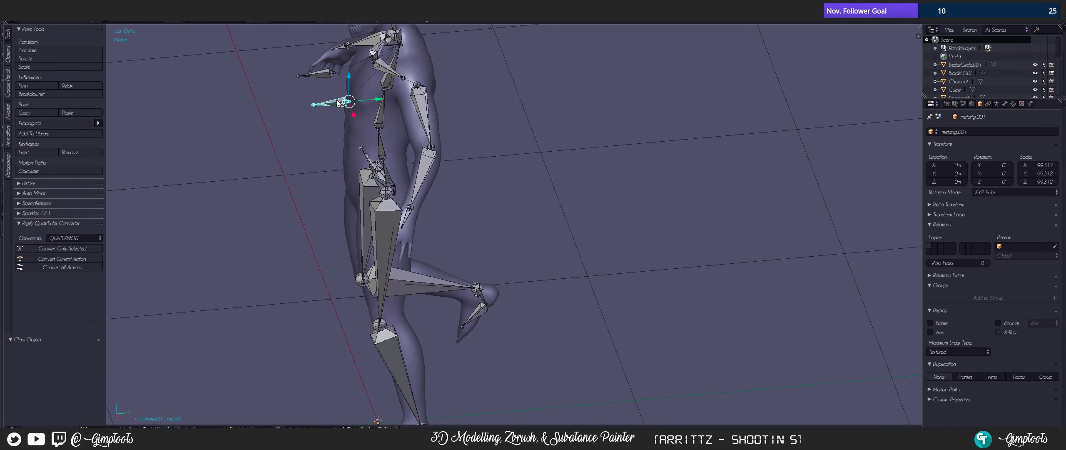
pyautogui.press('g')
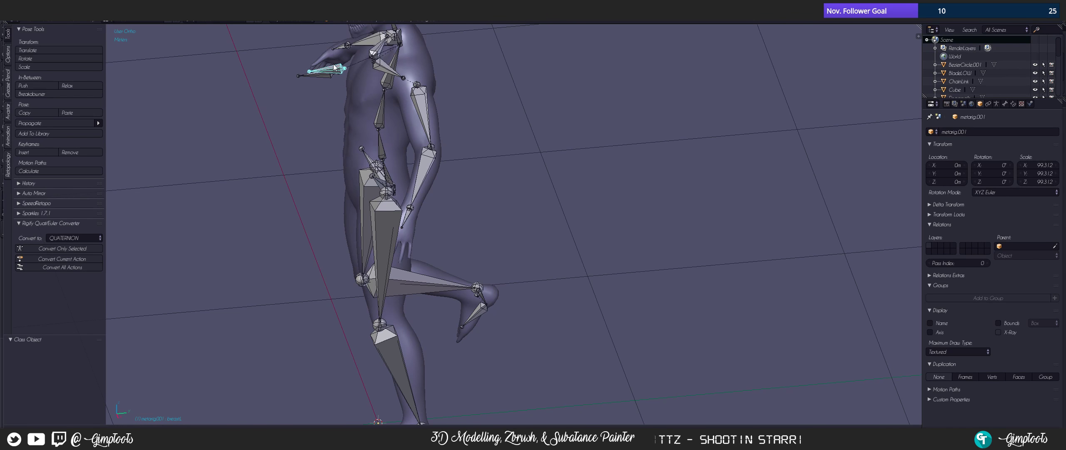
pyautogui.rightClick(336, 79)
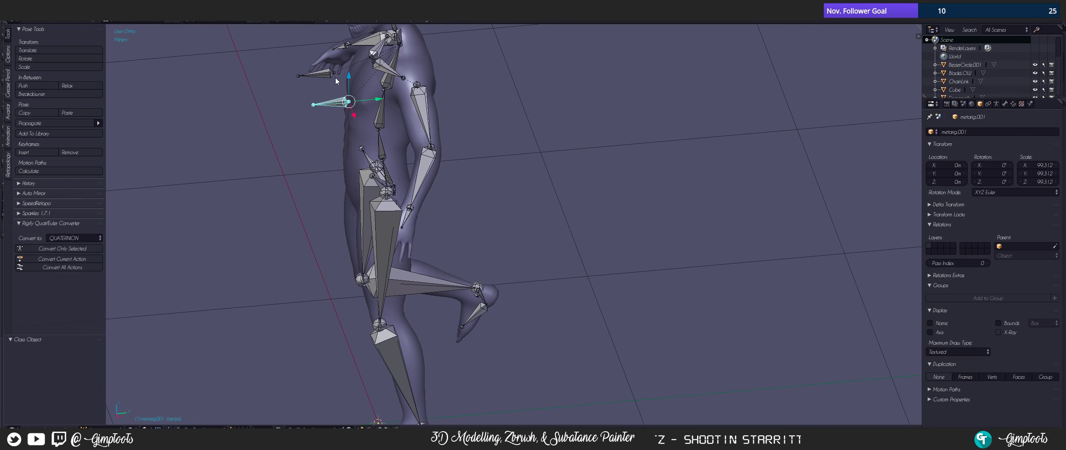
# - Examine the two breast bones from the side and the front, and select both of them
pyautogui.scroll(3, 340, 96)
pyautogui.keyDown('shift'); pyautogui.moveTo(323, 89); pyautogui.dragTo(367, 202, button='middle'); pyautogui.keyUp('shift')
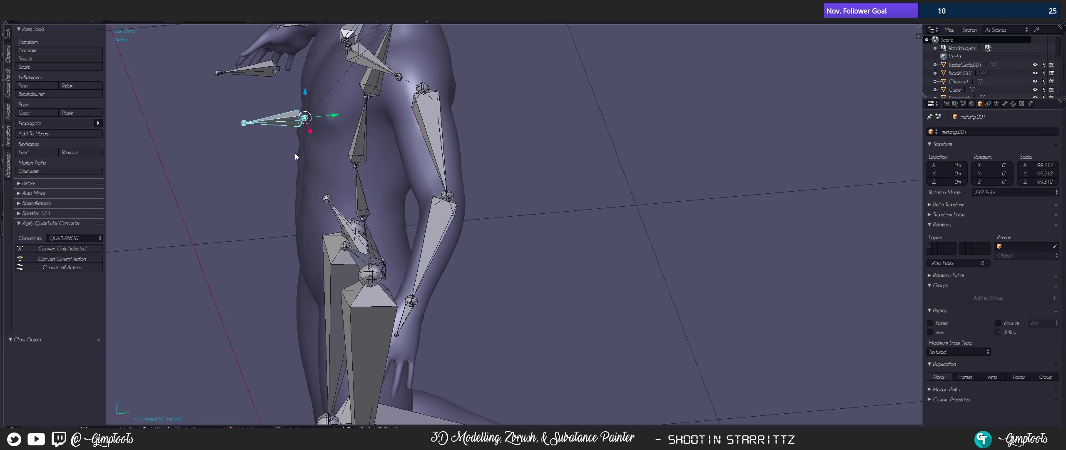
pyautogui.moveTo(276, 64); pyautogui.dragTo(249, 214, button='middle')
pyautogui.moveTo(299, 232); pyautogui.dragTo(337, 152, button='middle')
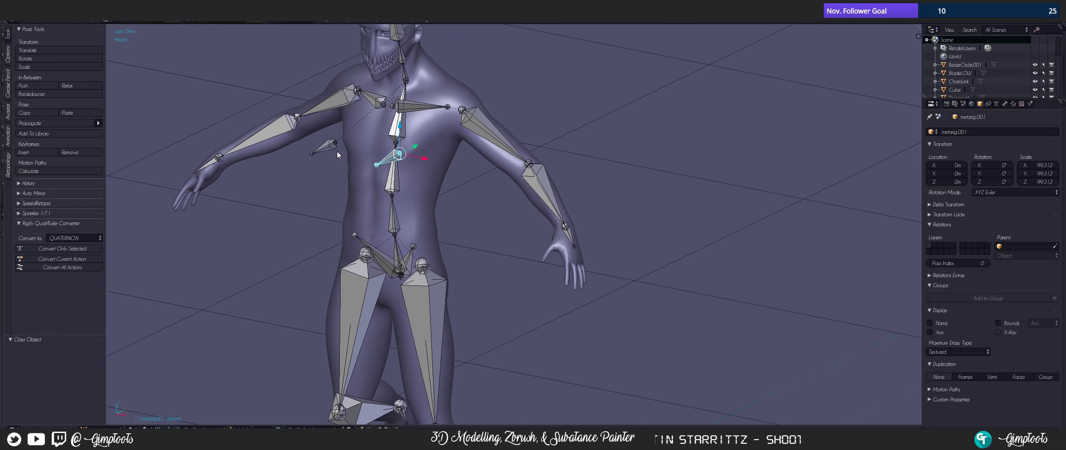
pyautogui.keyDown('shift'); pyautogui.rightClick(324, 151); pyautogui.keyUp('shift')
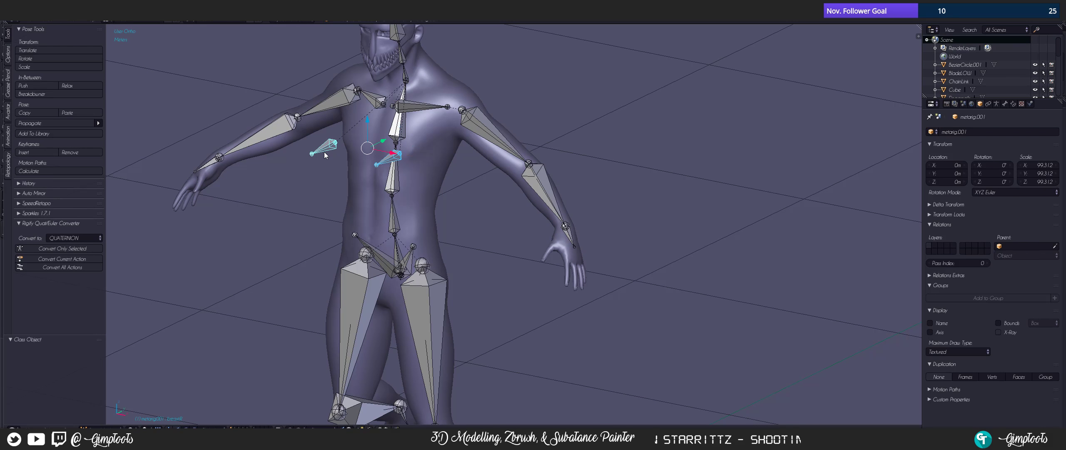
pyautogui.moveTo(325, 153); pyautogui.dragTo(334, 157, button='right')
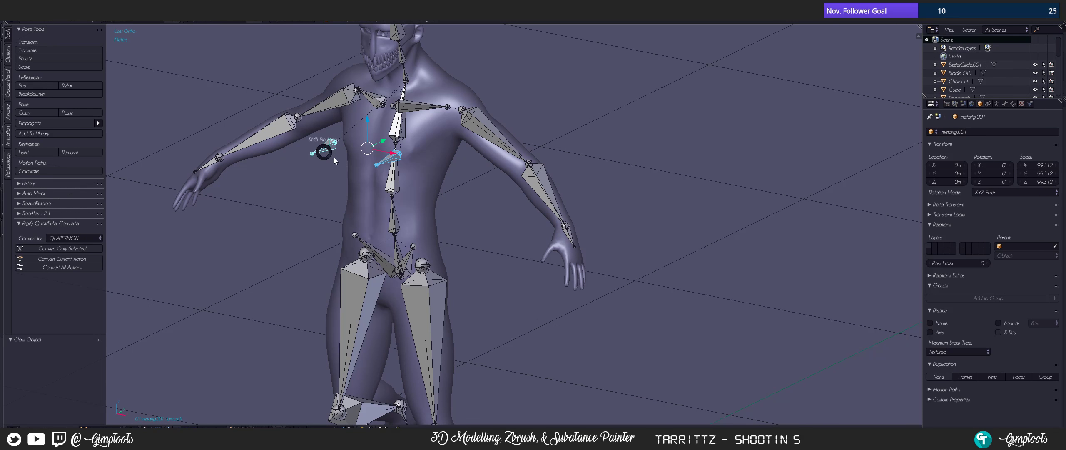
# - Select all bones of the armature in Pose Mode and clear their rotation, location and scale
pyautogui.press('a')
pyautogui.press('a')
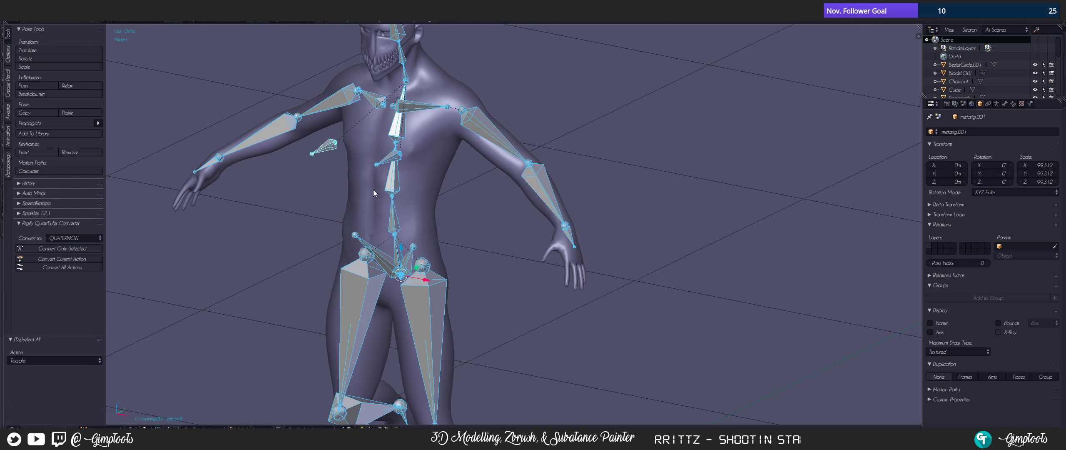
pyautogui.hotkey('alt', 'r')
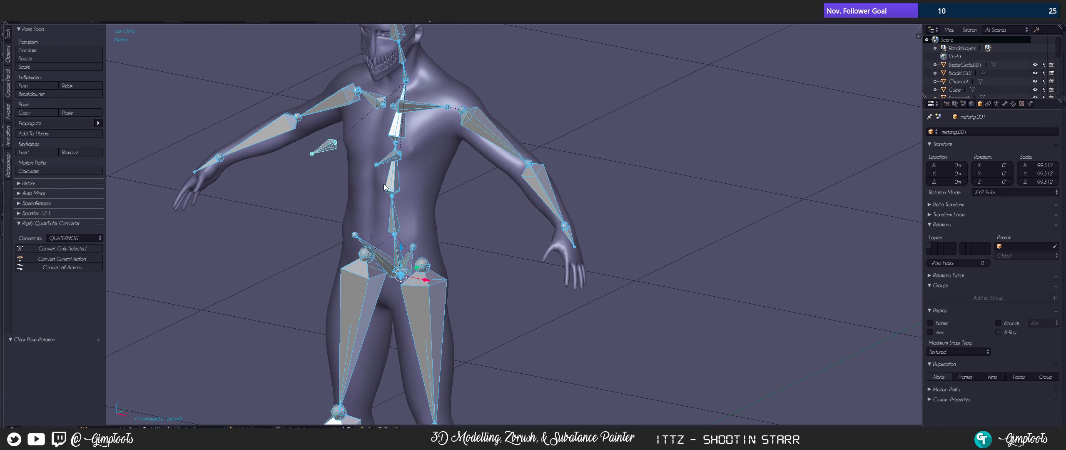
pyautogui.scroll(-5, 437, 252)
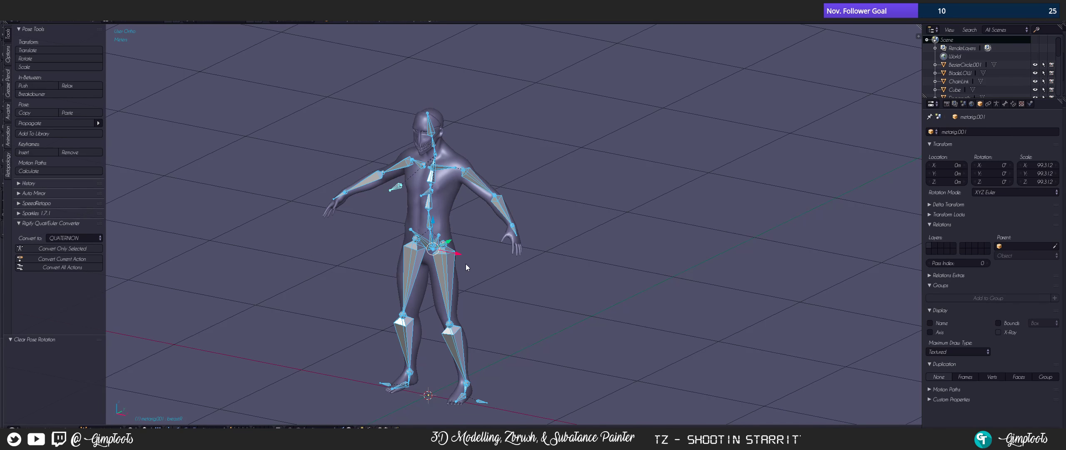
pyautogui.hotkey('alt', 'g')
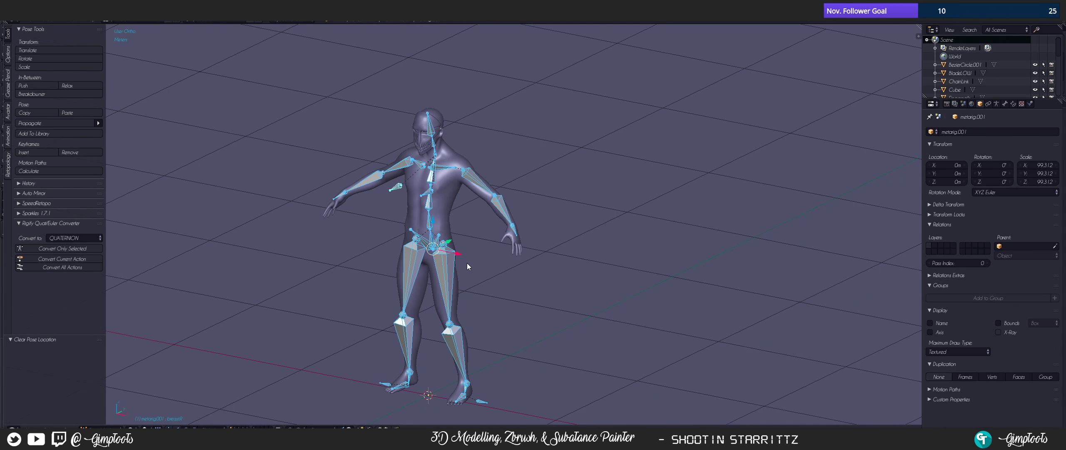
pyautogui.scroll(4, 467, 267)
pyautogui.moveTo(446, 269); pyautogui.dragTo(463, 236, button='middle')
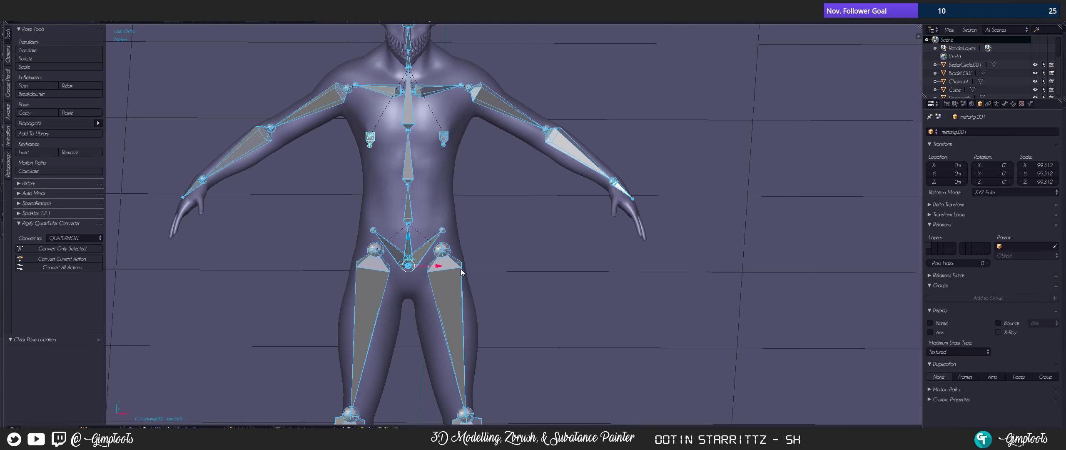
pyautogui.hotkey('alt', 's')
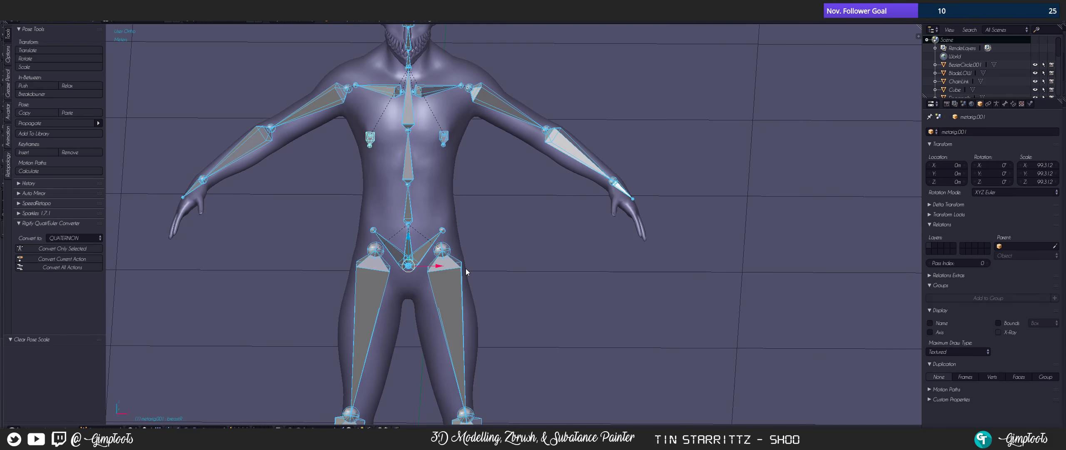
pyautogui.hotkey('alt', 'g')
# - Check the reset rig from the front and switch the armature from Pose Mode to Object Mode
pyautogui.moveTo(467, 272); pyautogui.dragTo(479, 204, button='middle')
pyautogui.scroll(-3, 465, 224)
pyautogui.moveTo(479, 204)
pyautogui.mouseDown(button='middle')
pyautogui.moveTo(494, 208)
pyautogui.moveTo(465, 205)
pyautogui.mouseUp(button='middle')
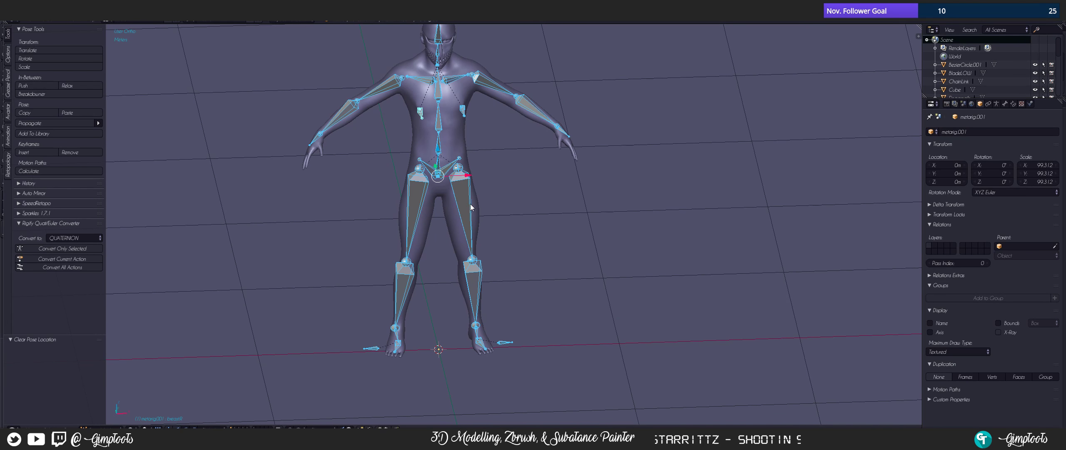
pyautogui.press('Tab')
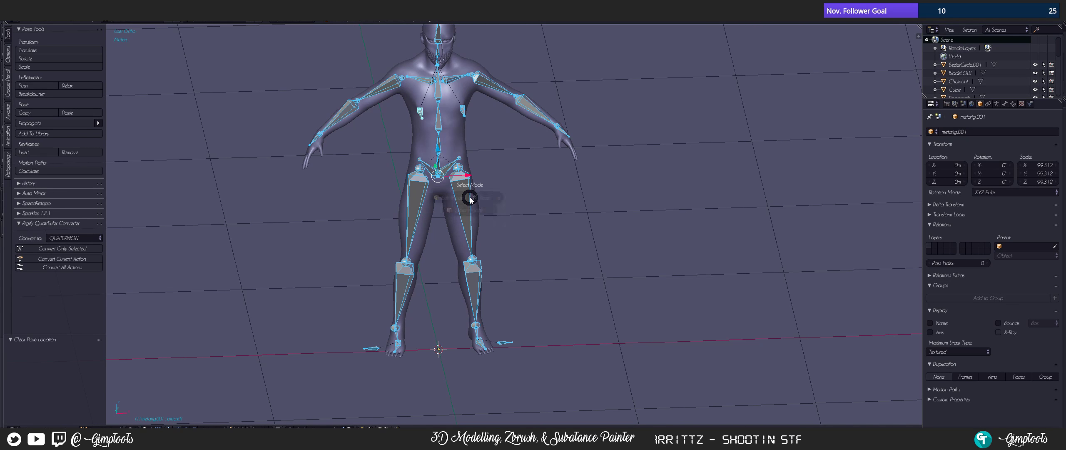
pyautogui.click(467, 232)
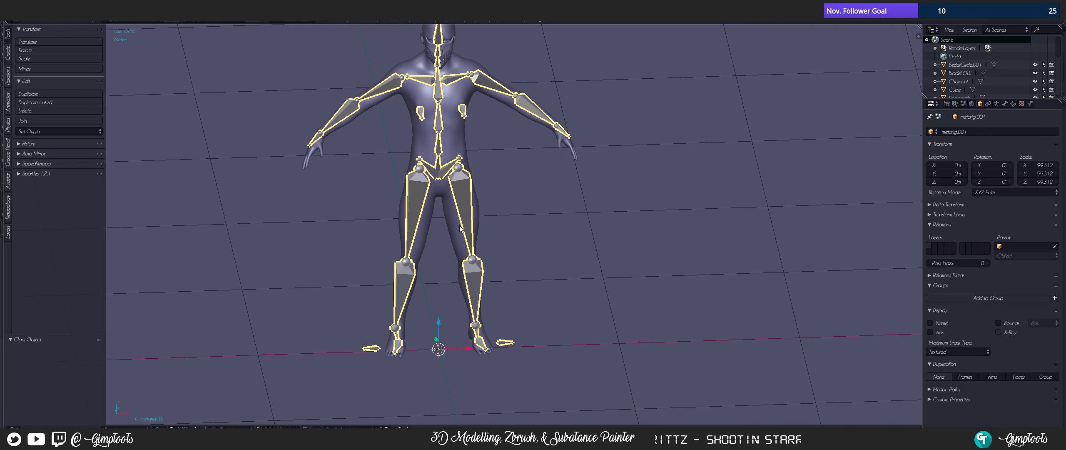
# - Examine the reset armature against the body from the front, the side and at close range
pyautogui.moveTo(462, 229); pyautogui.dragTo(450, 246, button='middle')
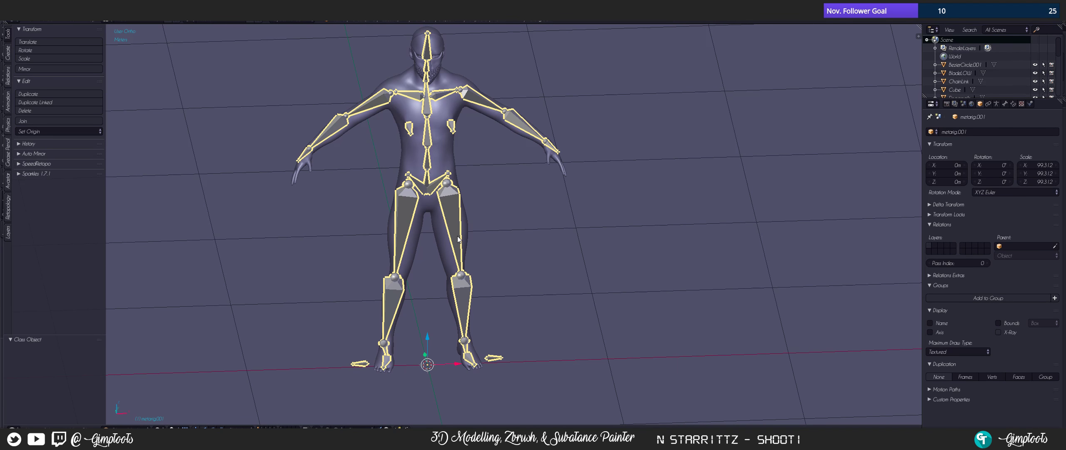
pyautogui.moveTo(423, 180); pyautogui.dragTo(435, 204, button='middle')
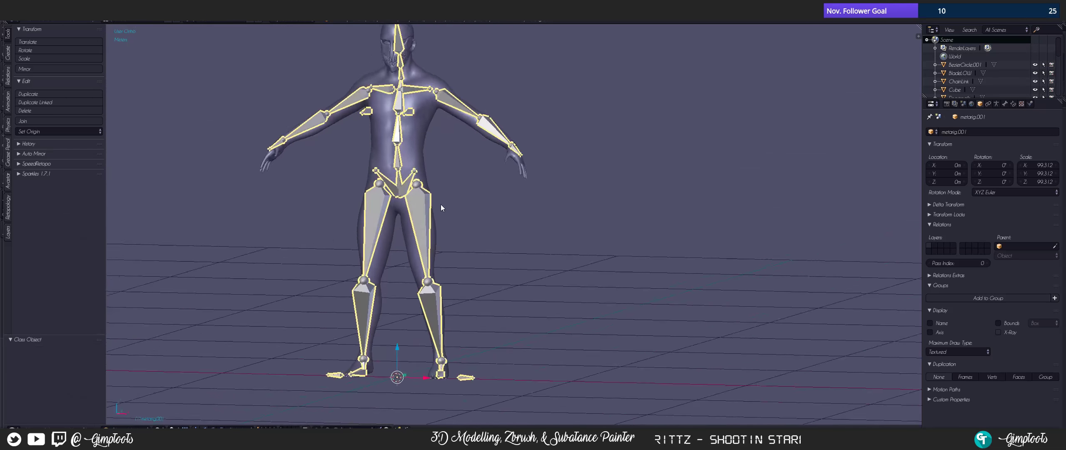
pyautogui.scroll(4, 435, 205)
pyautogui.moveTo(433, 174); pyautogui.dragTo(429, 216, button='middle')
pyautogui.scroll(-5, 428, 216)
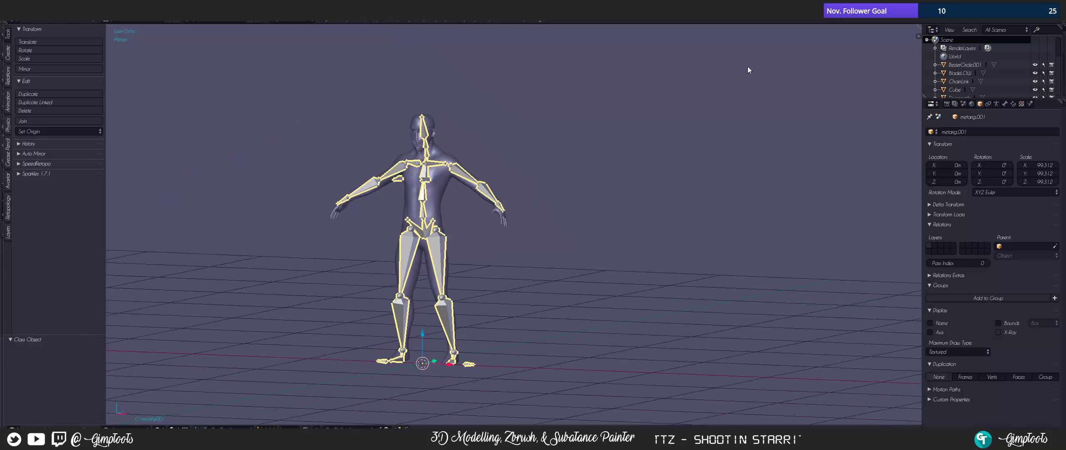
pyautogui.moveTo(515, 199); pyautogui.dragTo(466, 209, button='middle')
pyautogui.moveTo(481, 247); pyautogui.dragTo(445, 212, button='middle')
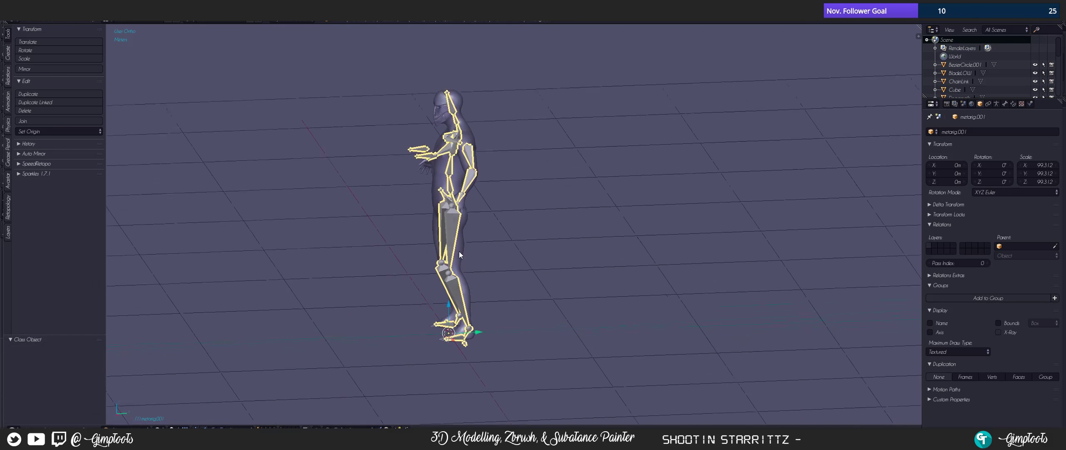
pyautogui.scroll(5, 443, 208)
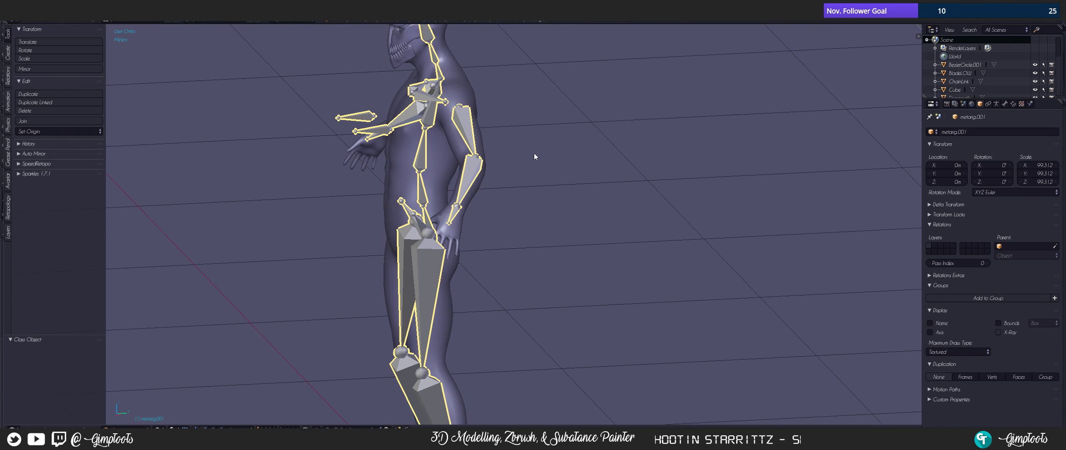
pyautogui.moveTo(535, 156); pyautogui.dragTo(567, 140, button='middle')
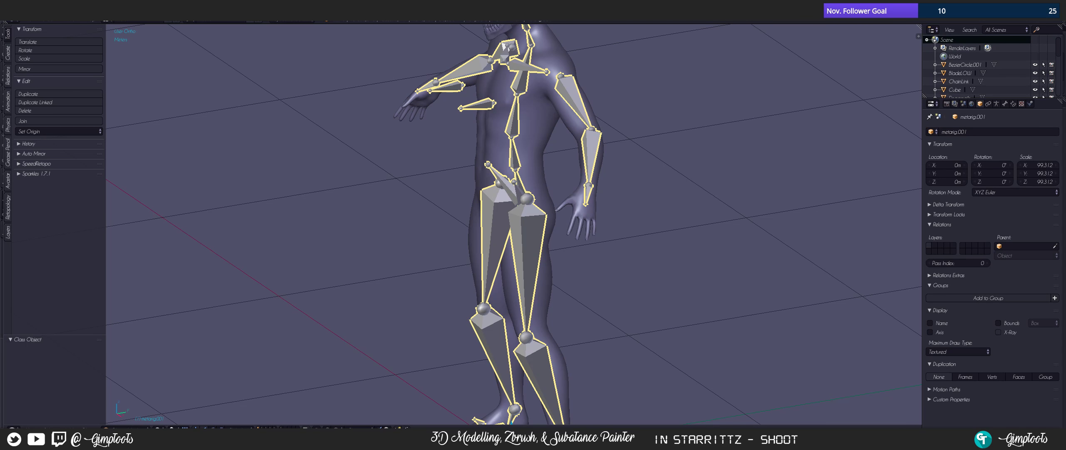
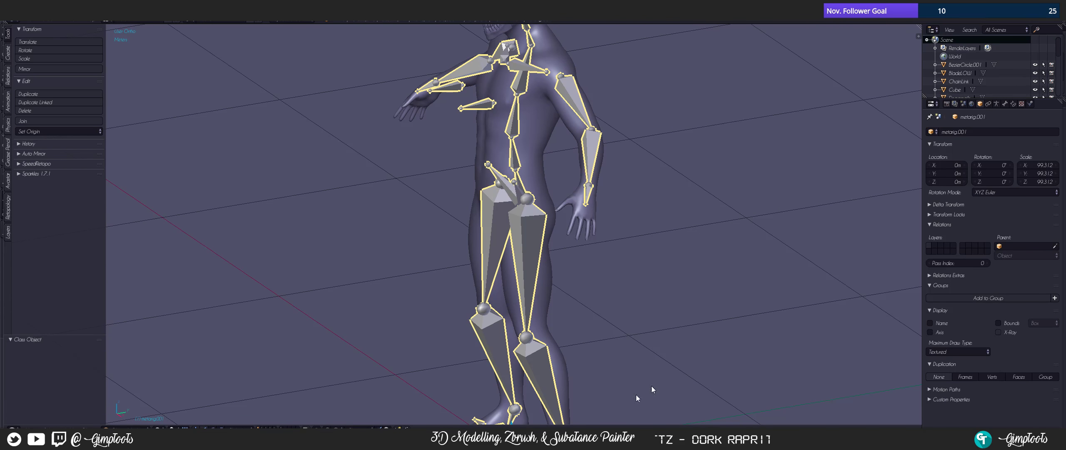
# - Switch to Mixamo in the browser and browse the list of available animations
pyautogui.moveTo(653, 389); pyautogui.dragTo(304, 1)
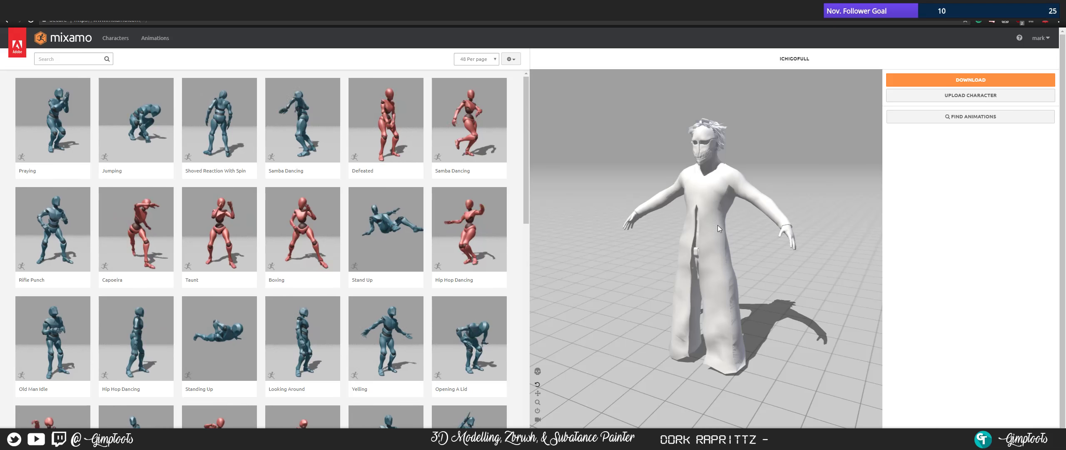
pyautogui.scroll(-1, 528, 187)
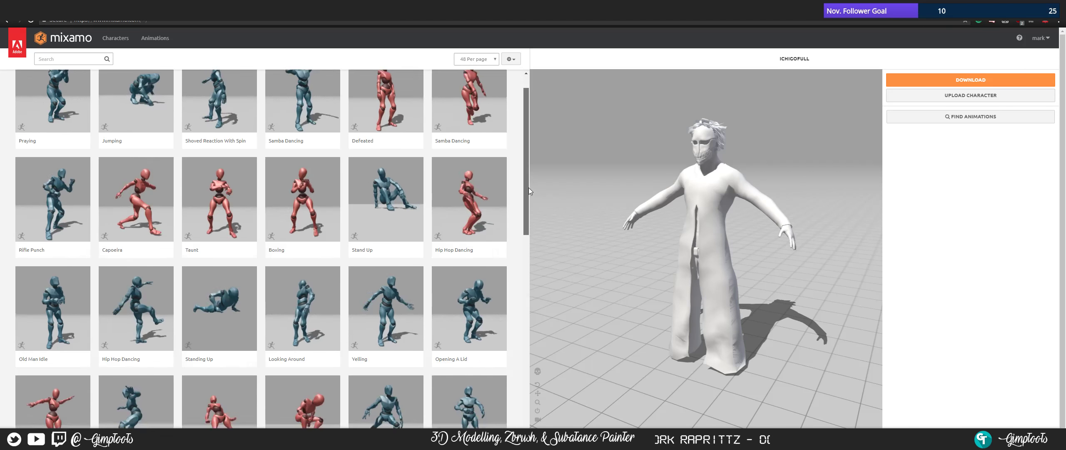
pyautogui.scroll(1, 529, 191)
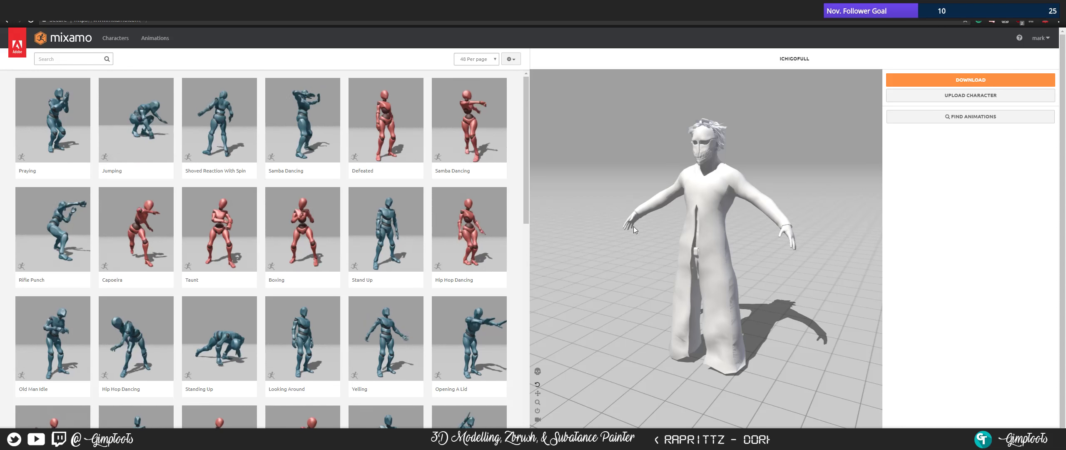
# - Apply the Praying animation to the Ichigo character and inspect its deformation from several angles
pyautogui.click(64, 121)
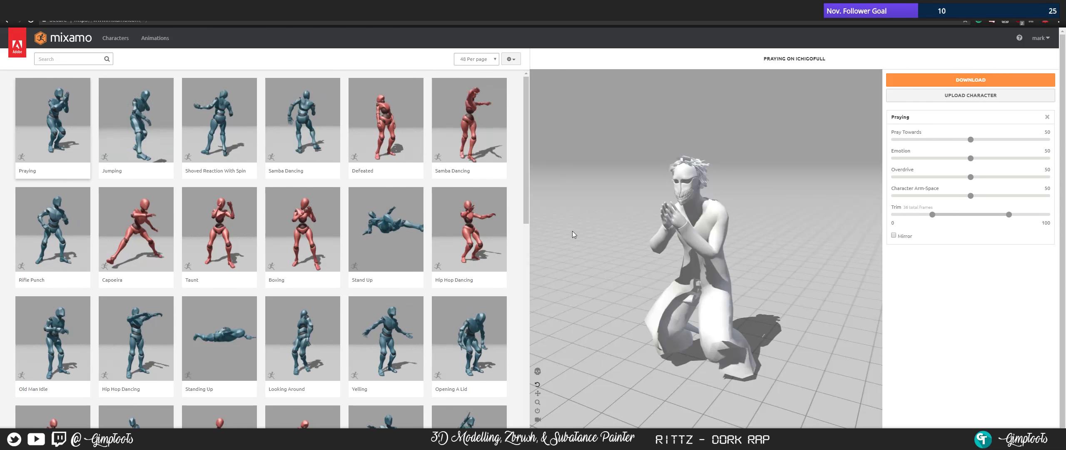
pyautogui.moveTo(768, 262); pyautogui.dragTo(797, 253)
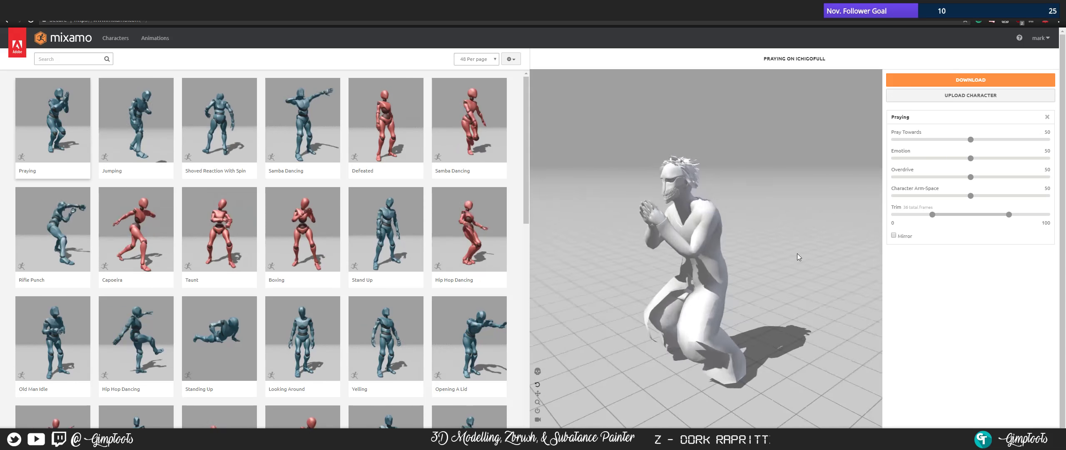
pyautogui.moveTo(750, 311); pyautogui.dragTo(704, 226)
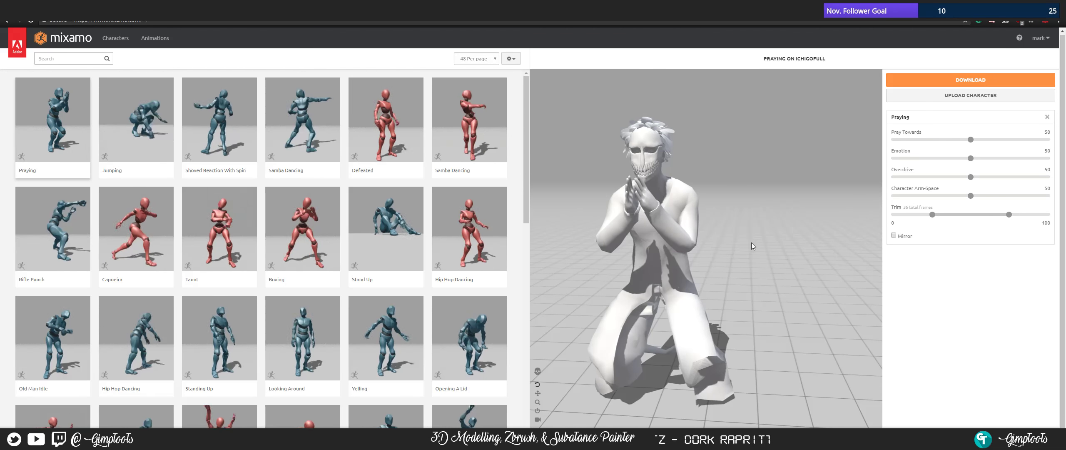
pyautogui.moveTo(762, 241); pyautogui.dragTo(663, 223)
# - Apply the Defeated animation to the character and inspect the deformed body and robe from the front, back and side
pyautogui.click(385, 121)
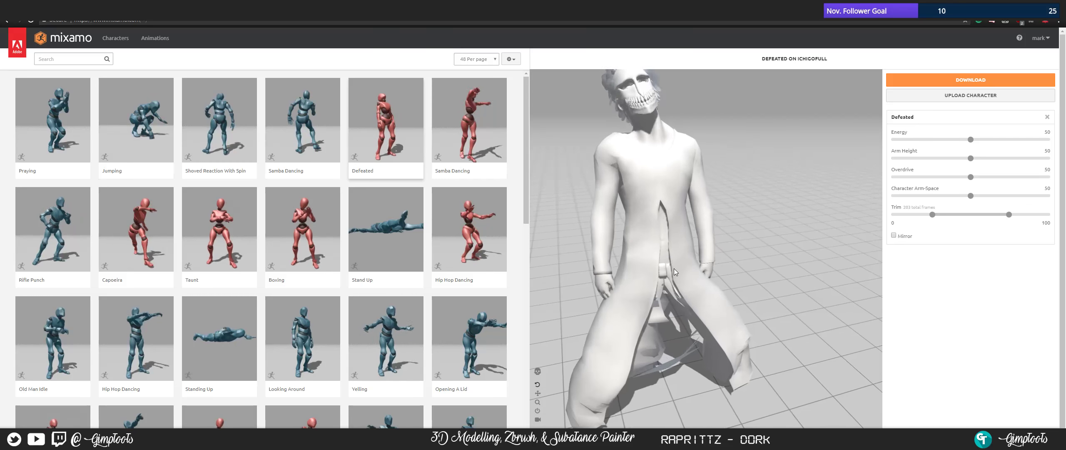
pyautogui.moveTo(674, 269)
pyautogui.mouseDown(button='right')
pyautogui.moveTo(686, 227)
pyautogui.moveTo(667, 273)
pyautogui.moveTo(673, 263)
pyautogui.mouseUp(button='right')
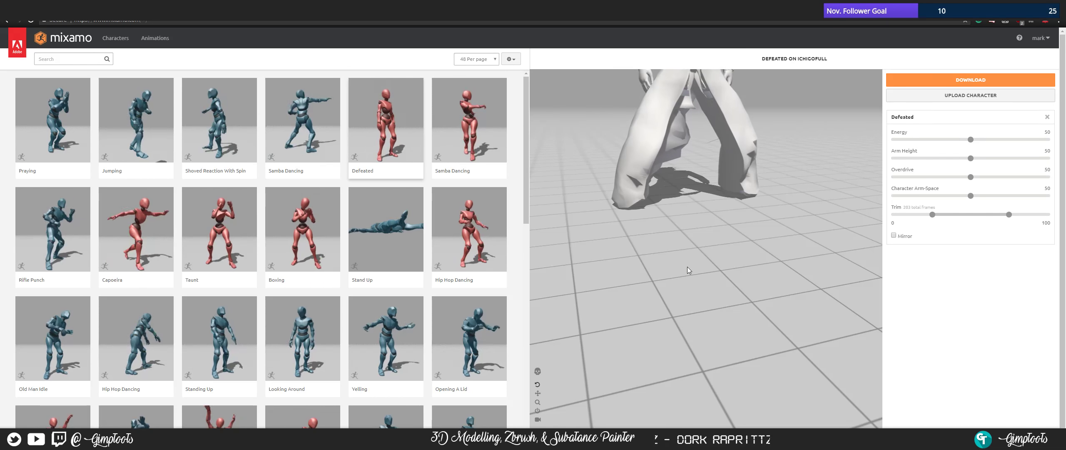
pyautogui.scroll(-5, 679, 173)
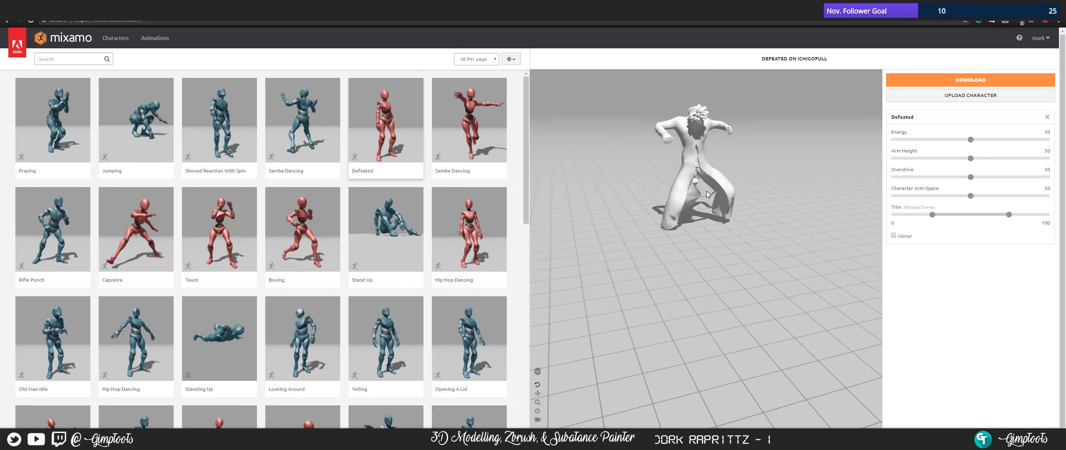
pyautogui.moveTo(736, 188); pyautogui.dragTo(710, 200)
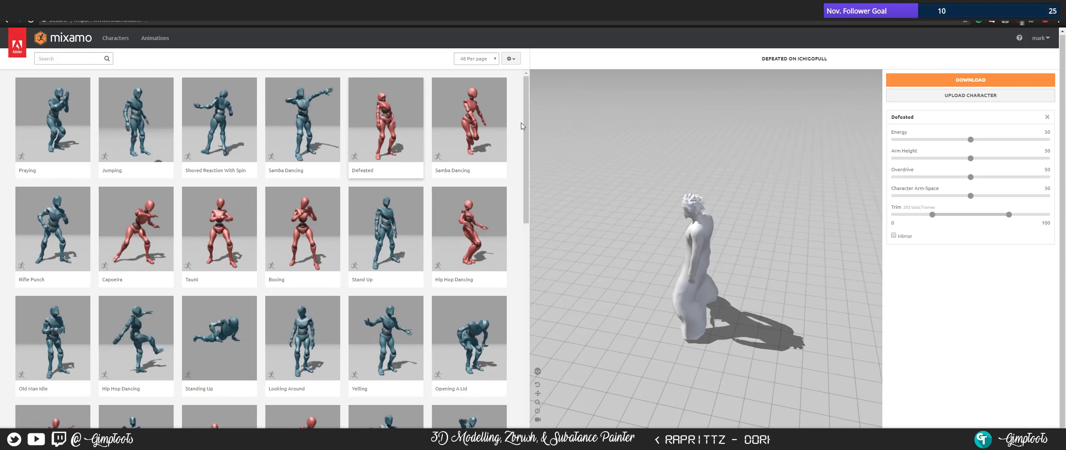
# - Browse the animation catalogue, and set the Defeated animation's Energy to 67, Arm Height to 59 and Character Arm-Space to 55
pyautogui.click(155, 38)
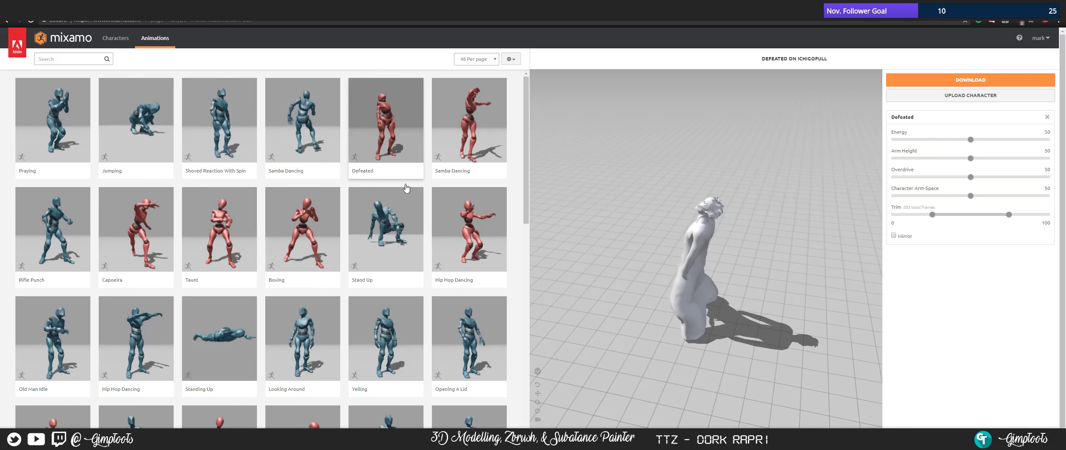
pyautogui.scroll(-6, 401, 233)
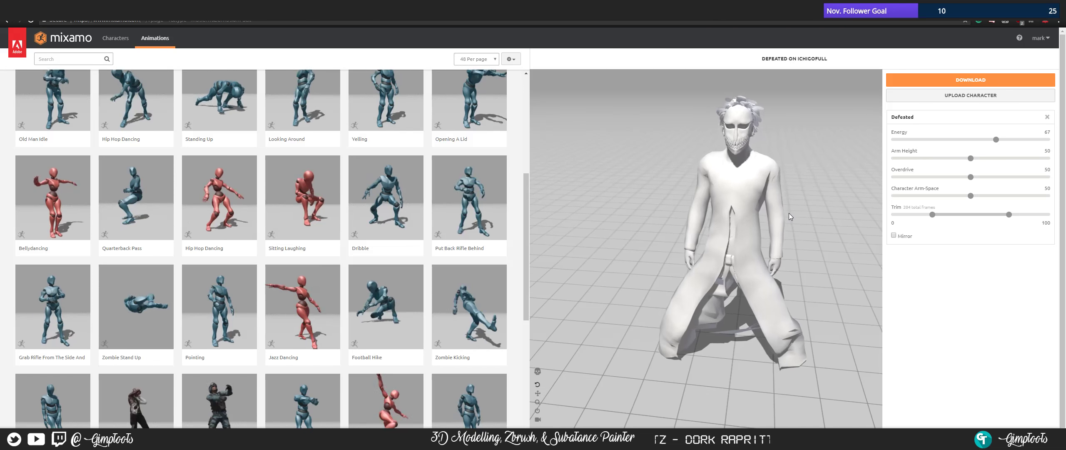
pyautogui.click(984, 159)
pyautogui.rightClick(985, 162)
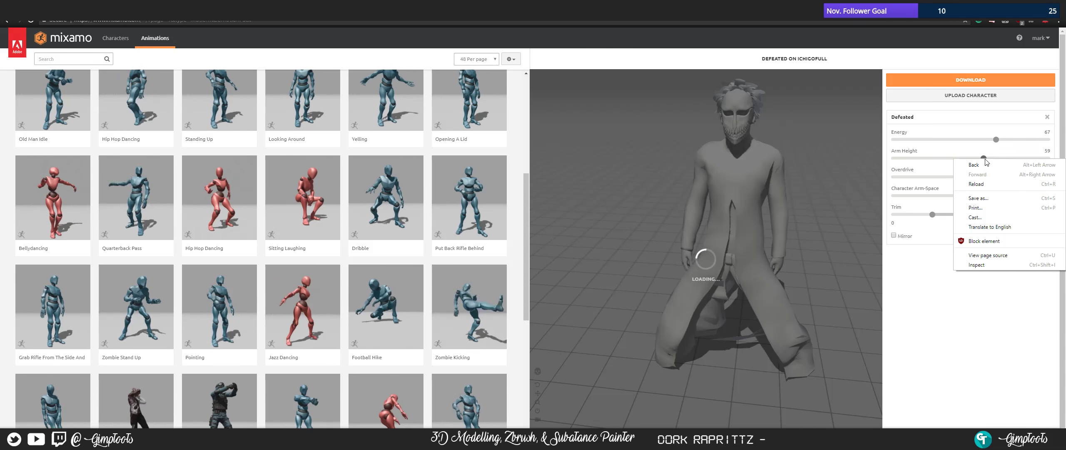
pyautogui.click(976, 320)
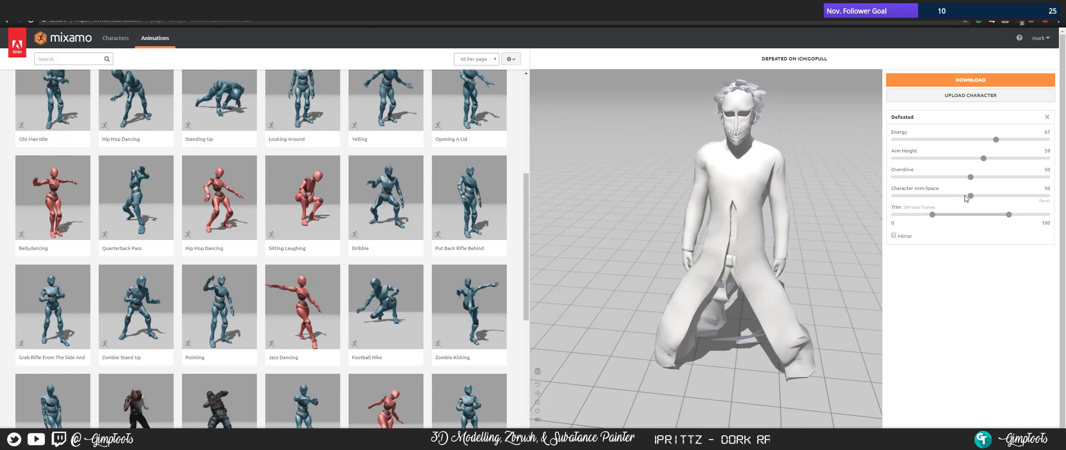
pyautogui.click(978, 197)
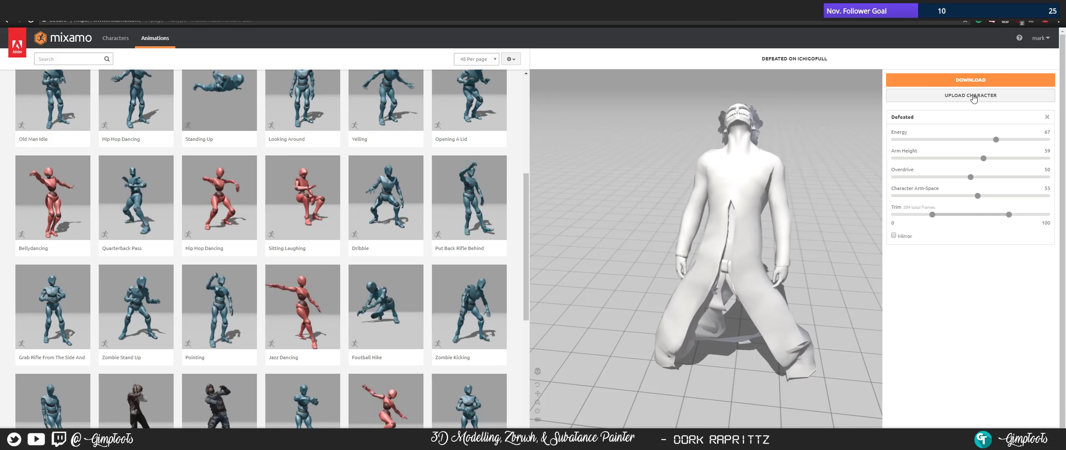
# - Open the animation's download settings, set the skin to Without Skin and show the keyframe reduction options
pyautogui.click(971, 79)
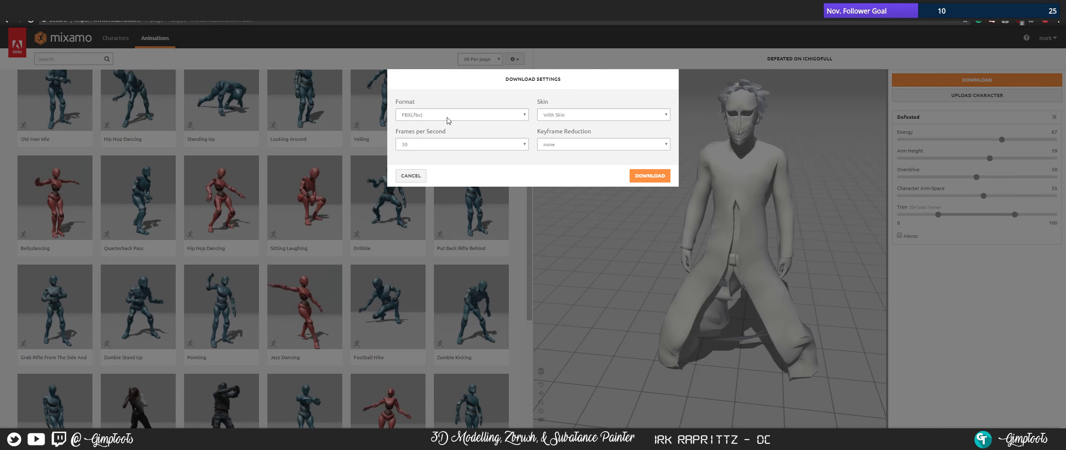
pyautogui.click(559, 117)
pyautogui.click(558, 130)
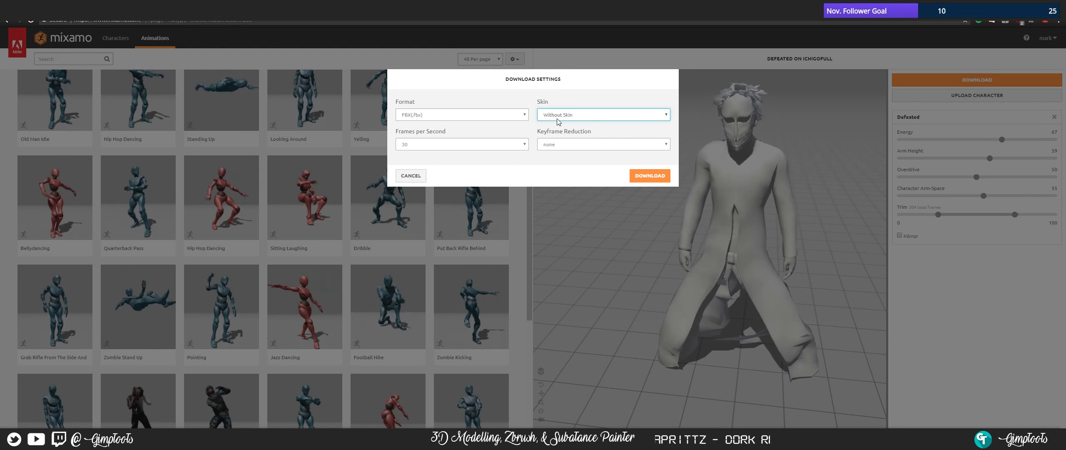
pyautogui.click(559, 145)
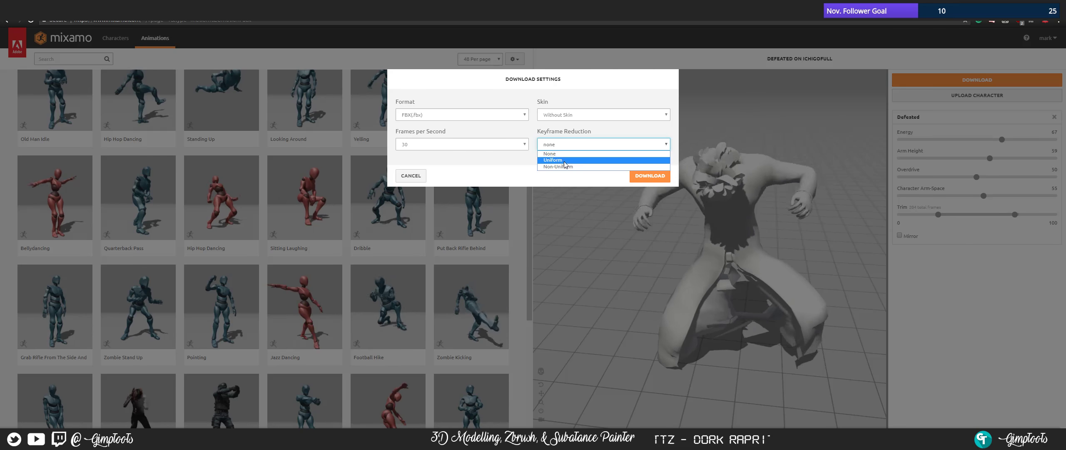
# - Download the Defeated animation as FBX with keyframe reduction set to uniform and Skin set to With Skin
pyautogui.click(568, 160)
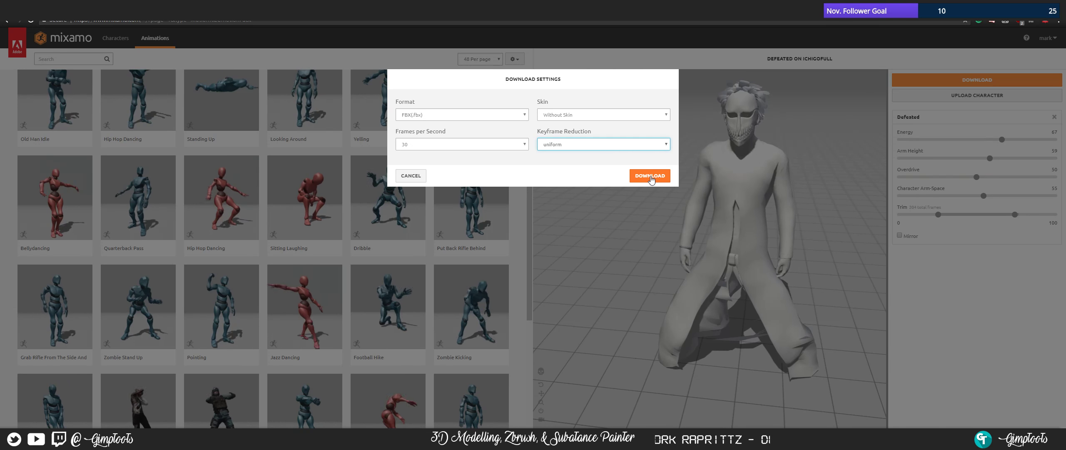
pyautogui.click(600, 118)
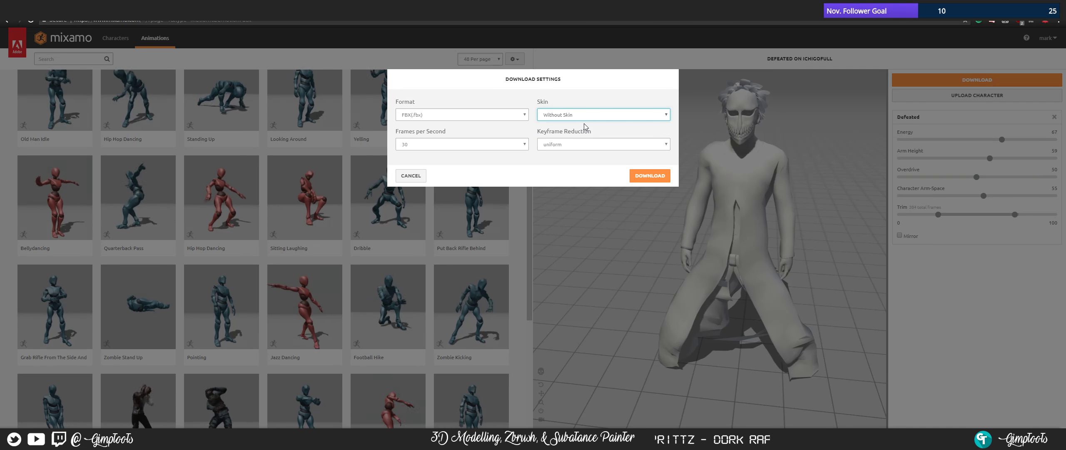
pyautogui.click(578, 126)
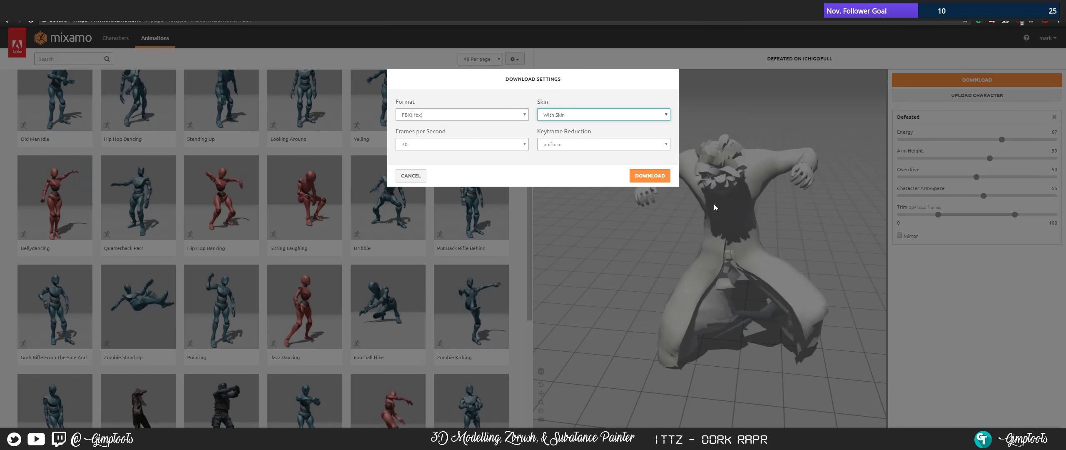
pyautogui.click(655, 178)
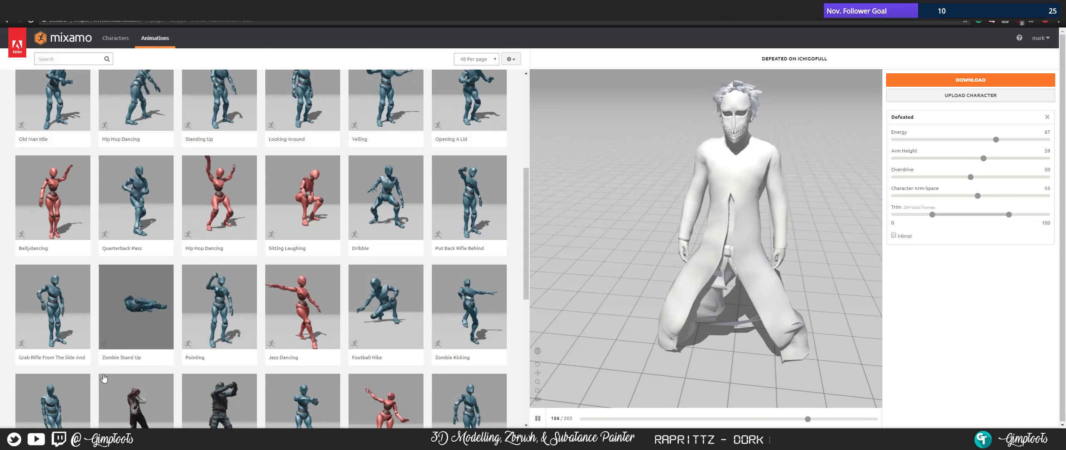
pyautogui.click(95, 438)
pyautogui.click(111, 412)
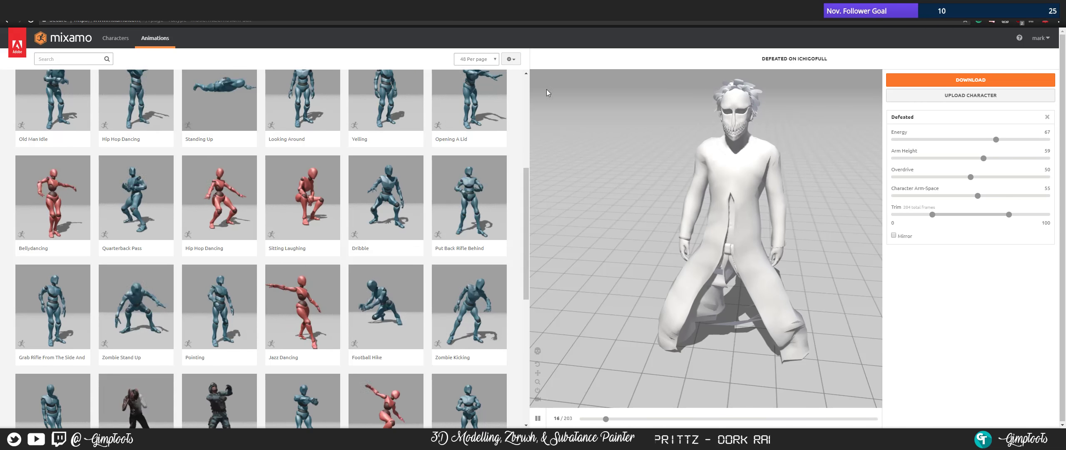
pyautogui.moveTo(467, 70); pyautogui.dragTo(0, 85)
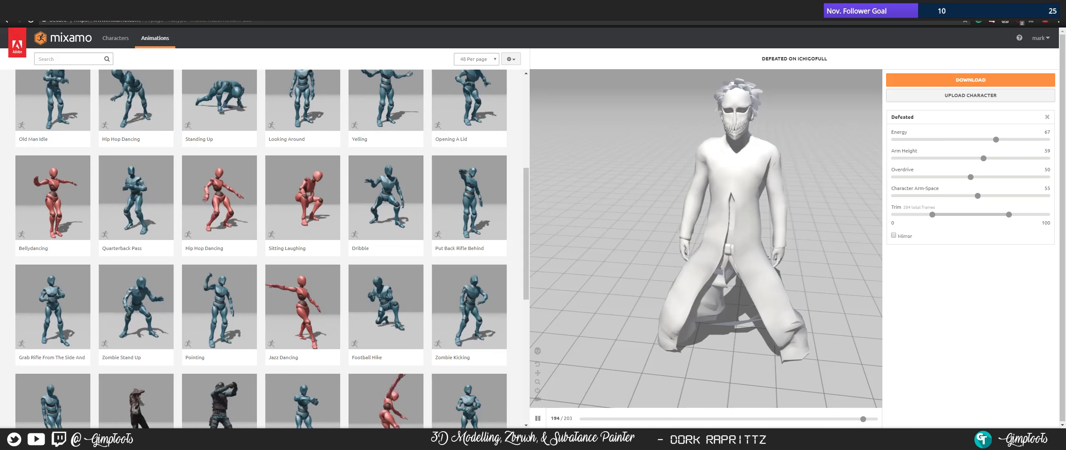
# - Switch to the Blender window showing the rigged character and reload the start-up file
pyautogui.moveTo(520, 442)
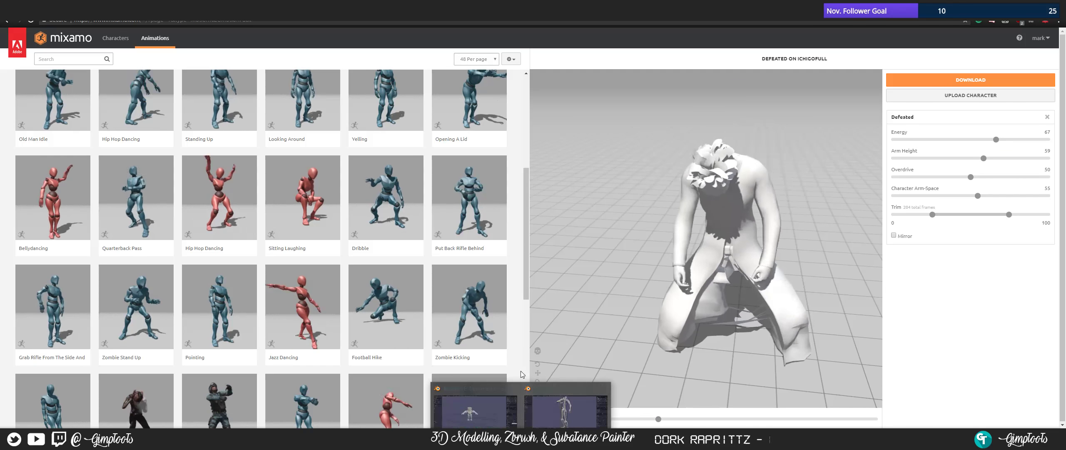
pyautogui.click(562, 408)
pyautogui.scroll(-5, 417, 143)
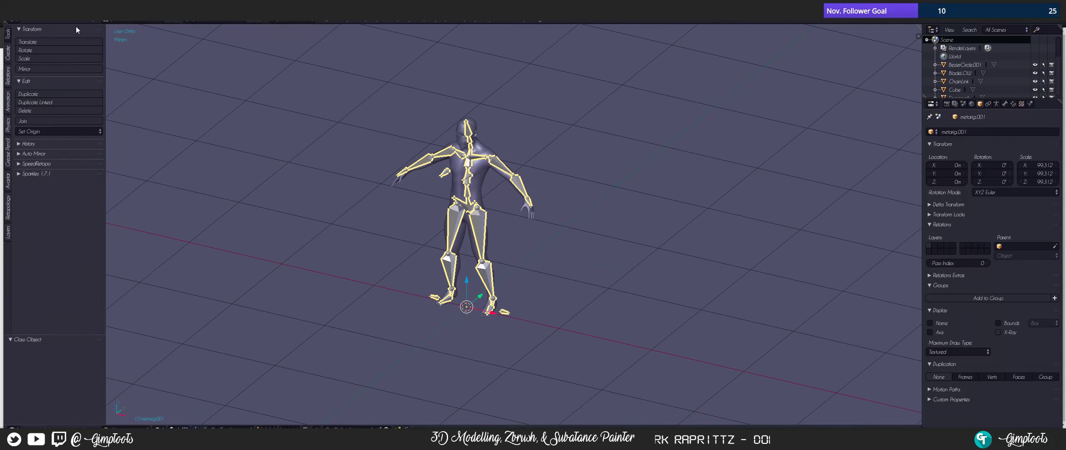
pyautogui.click(30, 21)
pyautogui.click(41, 37)
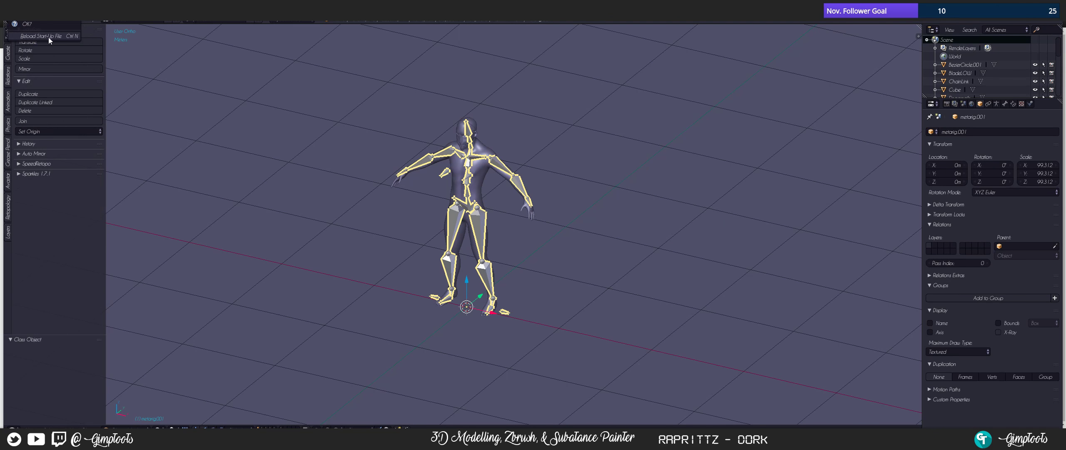
pyautogui.click(47, 37)
# - Delete the default cube, camera and lamp from the new scene
pyautogui.scroll(-1, 464, 225)
pyautogui.press('a')
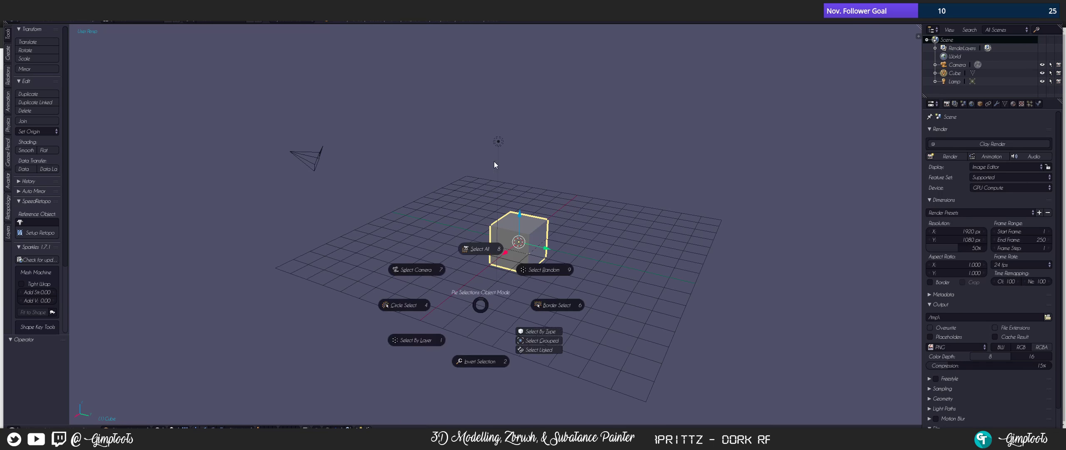
pyautogui.click(494, 162)
pyautogui.press('a')
pyautogui.click(488, 192)
pyautogui.press('x')
pyautogui.click(488, 199)
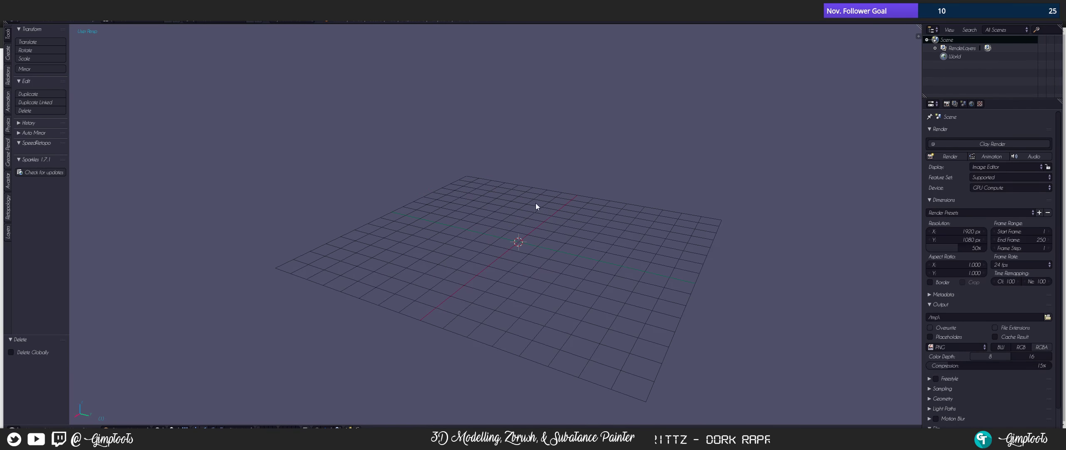
pyautogui.moveTo(537, 205); pyautogui.dragTo(514, 210, button='middle')
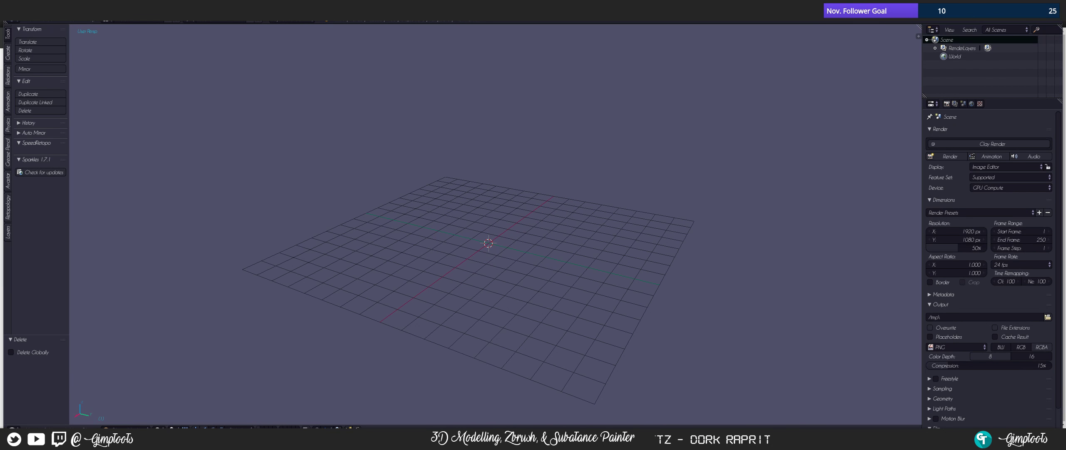
pyautogui.rightClick(373, 236)
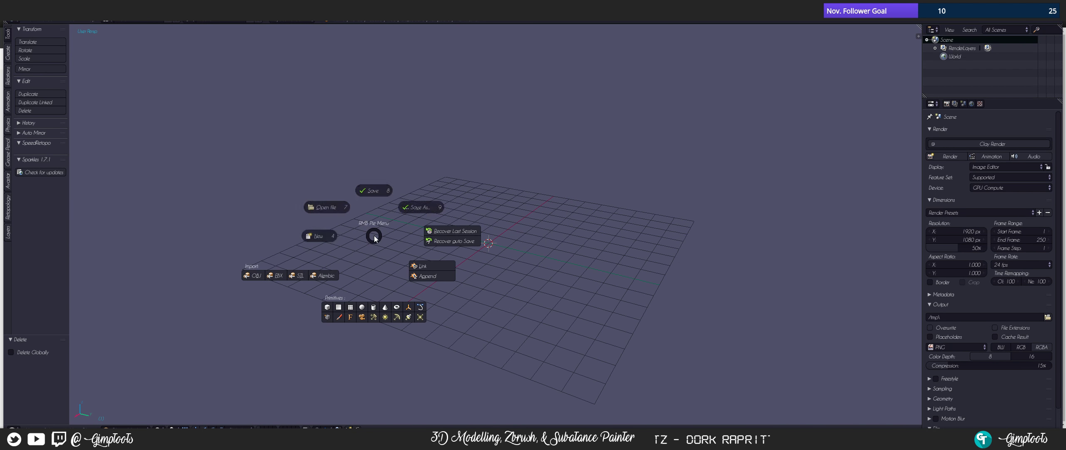
pyautogui.click(278, 276)
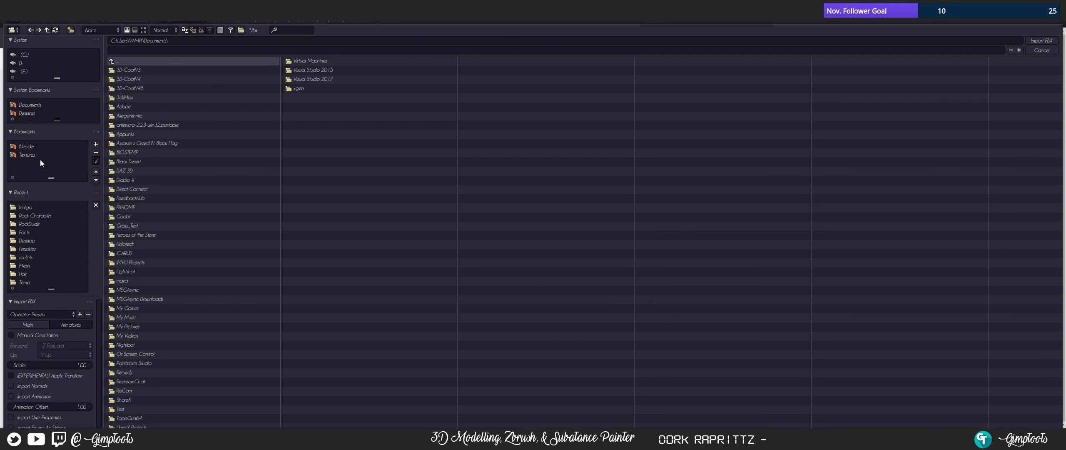
pyautogui.click(1041, 51)
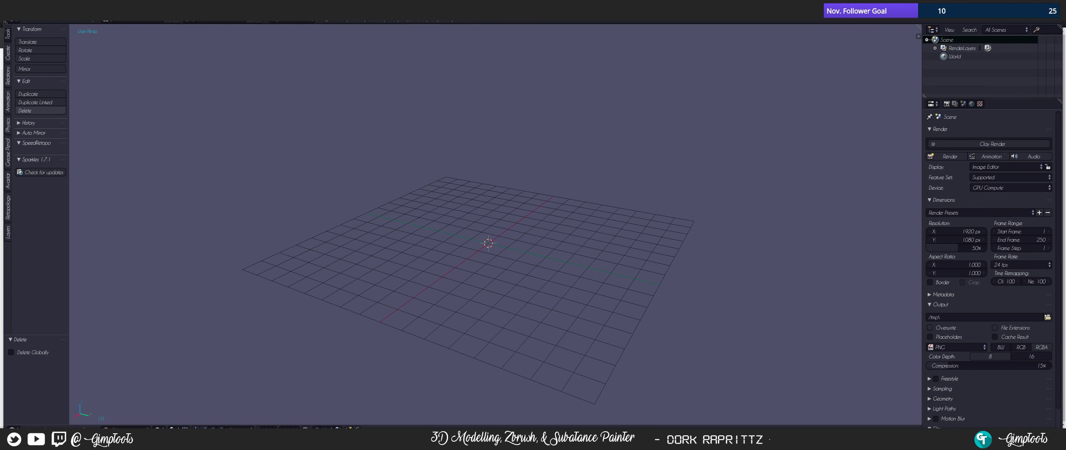
# - Reopen the recent Ichigo character file and switch to an empty layer
pyautogui.click(27, 20)
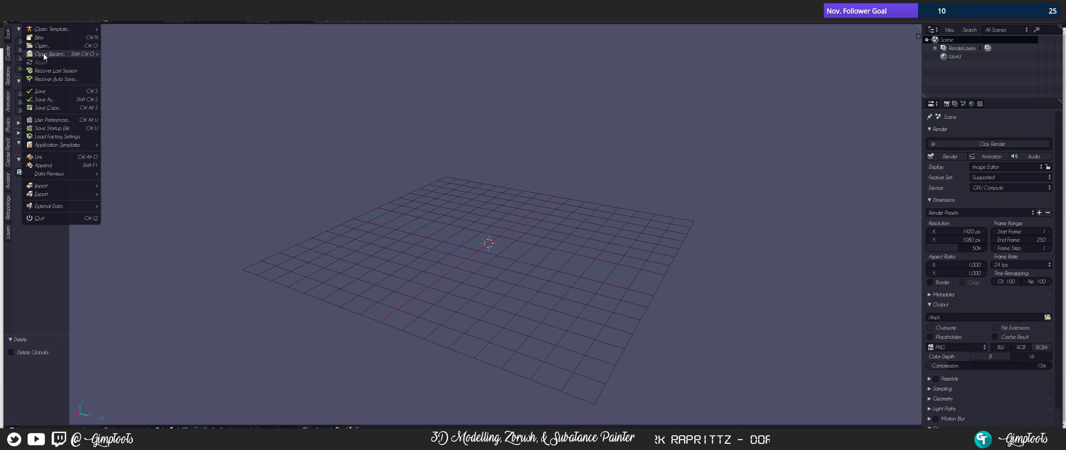
pyautogui.moveTo(63, 54)
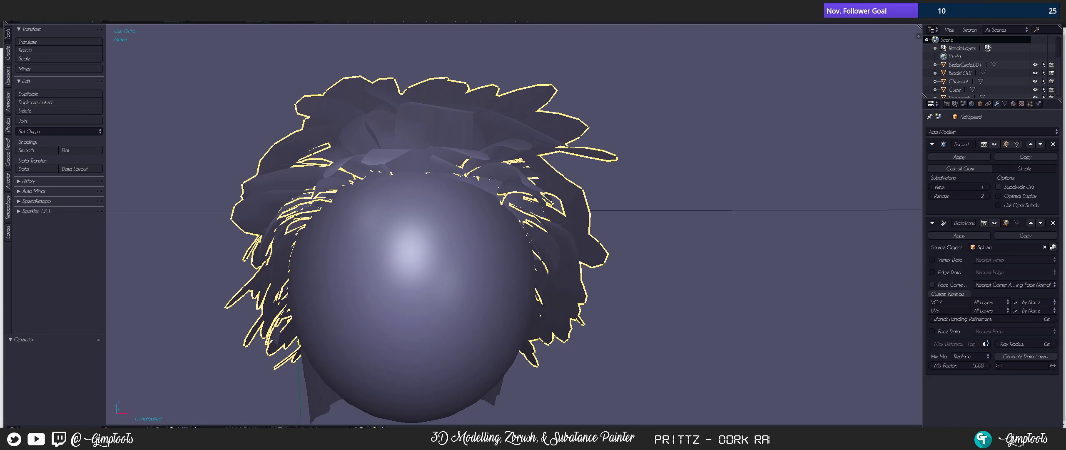
pyautogui.click(250, 429)
pyautogui.scroll(-16, 427, 120)
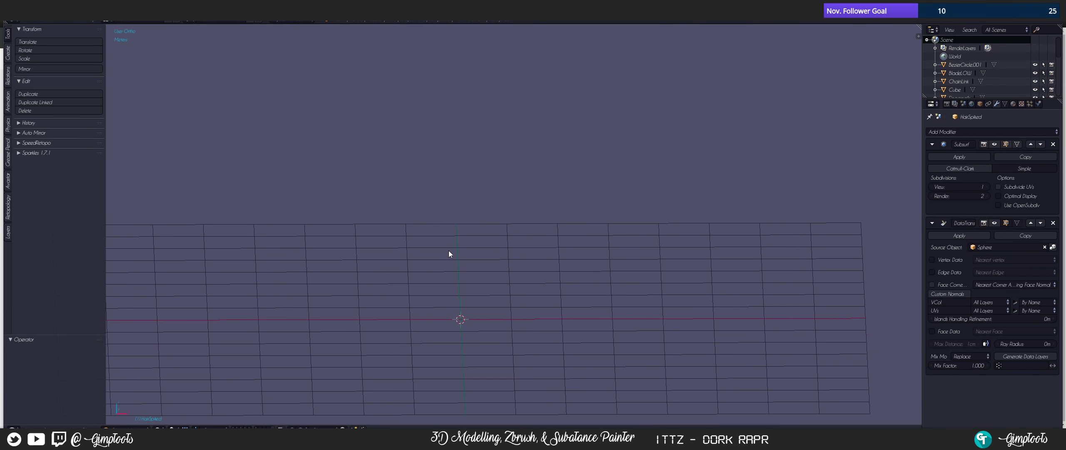
pyautogui.scroll(-3, 449, 253)
# - Import the downloaded FBX animation from the Ichigo project's animations folder
pyautogui.rightClick(430, 258)
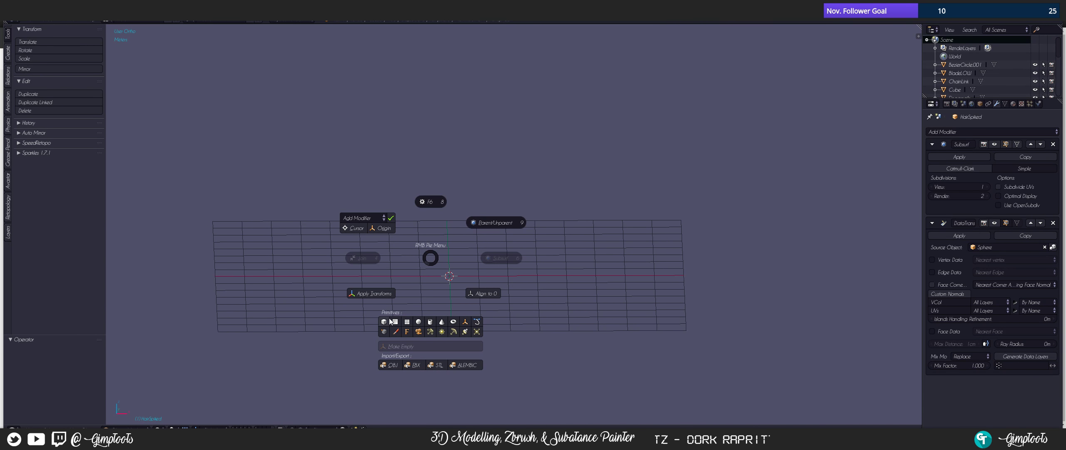
pyautogui.click(414, 366)
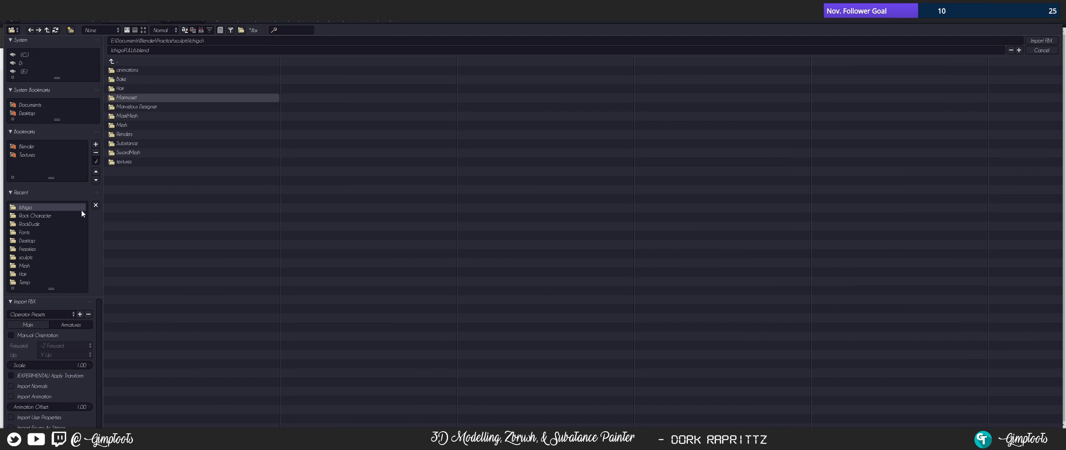
pyautogui.click(142, 71)
pyautogui.click(141, 72)
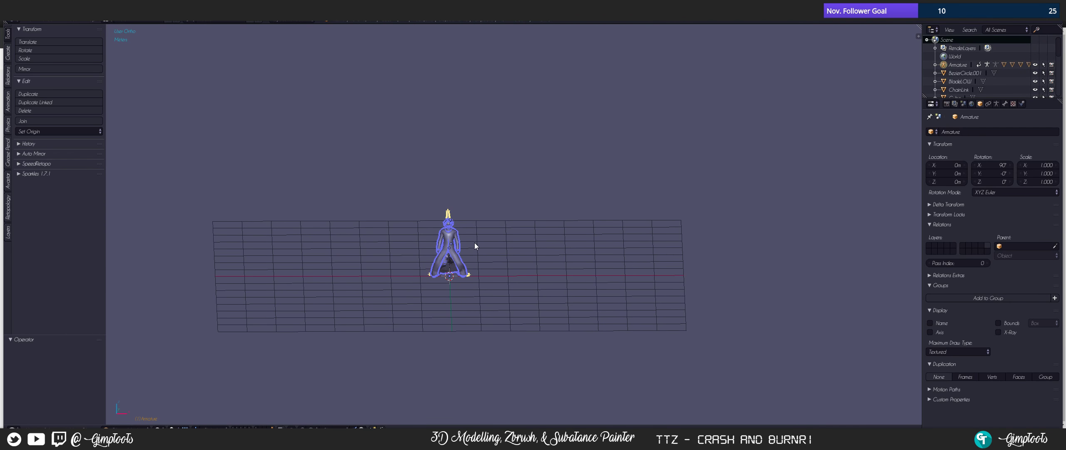
# - Play the imported character's animation, briefly revealing the timeline to check its keyframes
pyautogui.scroll(8, 475, 249)
pyautogui.scroll(6, 474, 258)
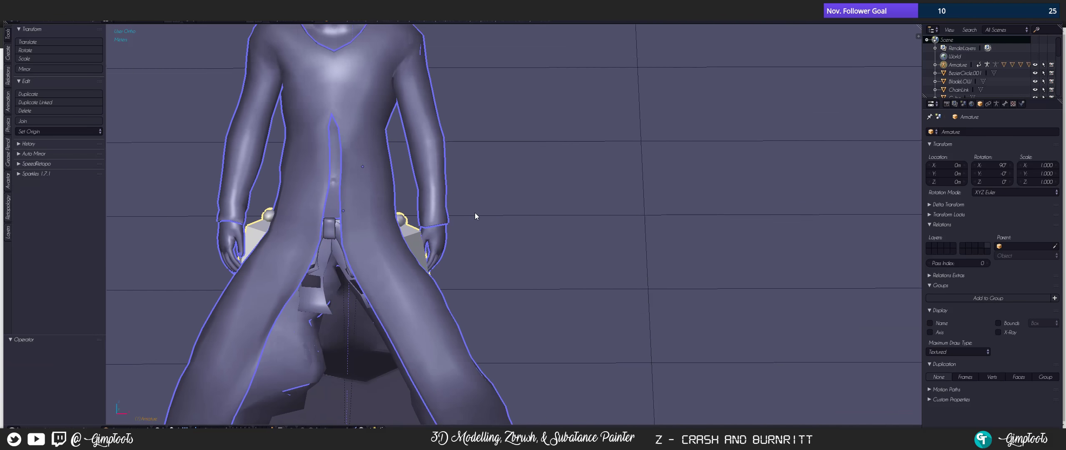
pyautogui.moveTo(505, 201); pyautogui.dragTo(488, 215, button='middle')
pyautogui.scroll(-5, 497, 203)
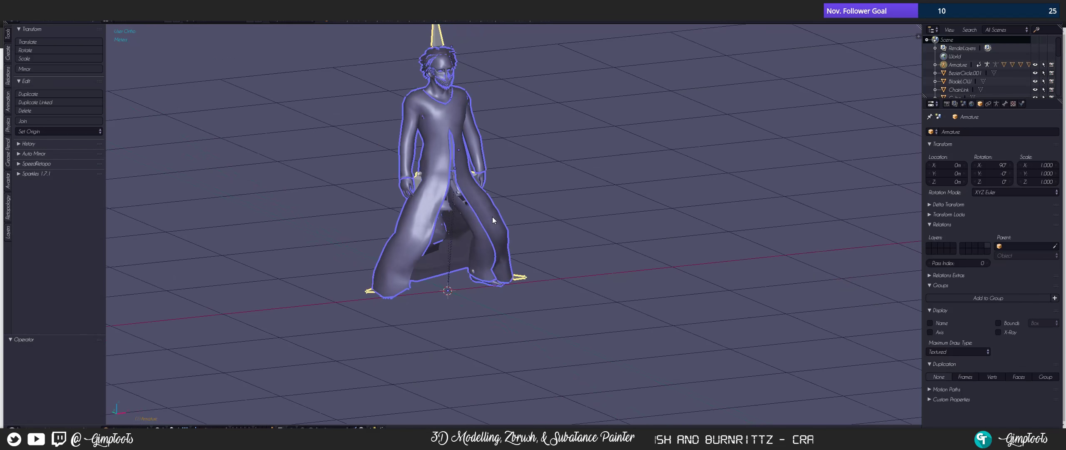
pyautogui.moveTo(375, 435); pyautogui.dragTo(375, 389)
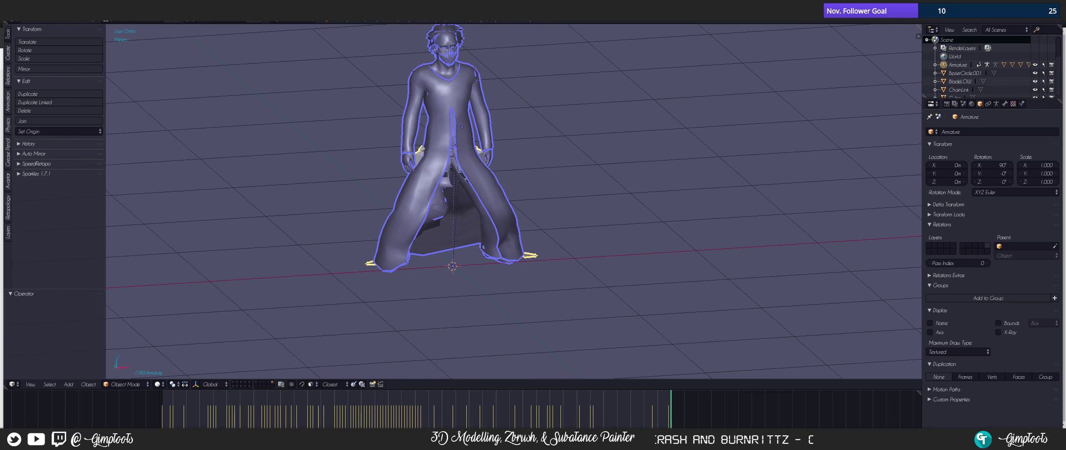
pyautogui.hotkey('shift', 'a')
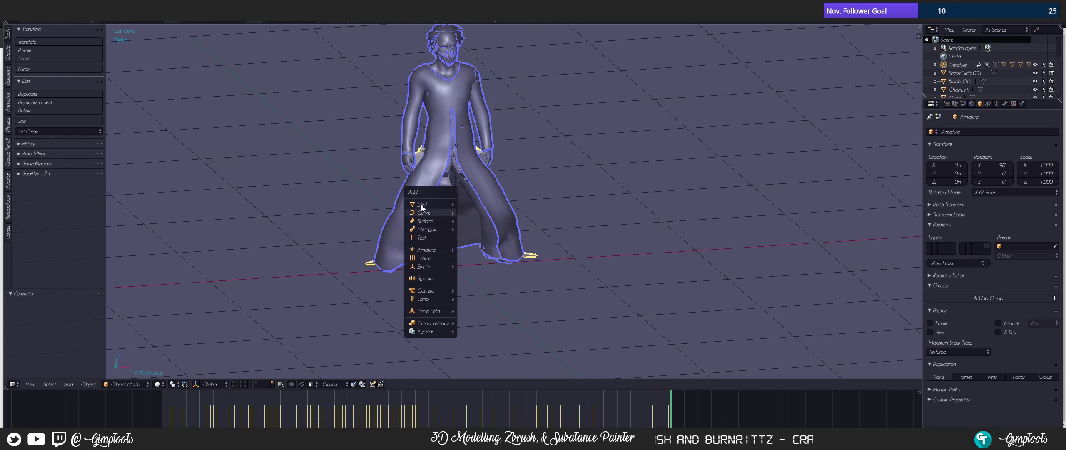
pyautogui.hotkey('alt', 'a')
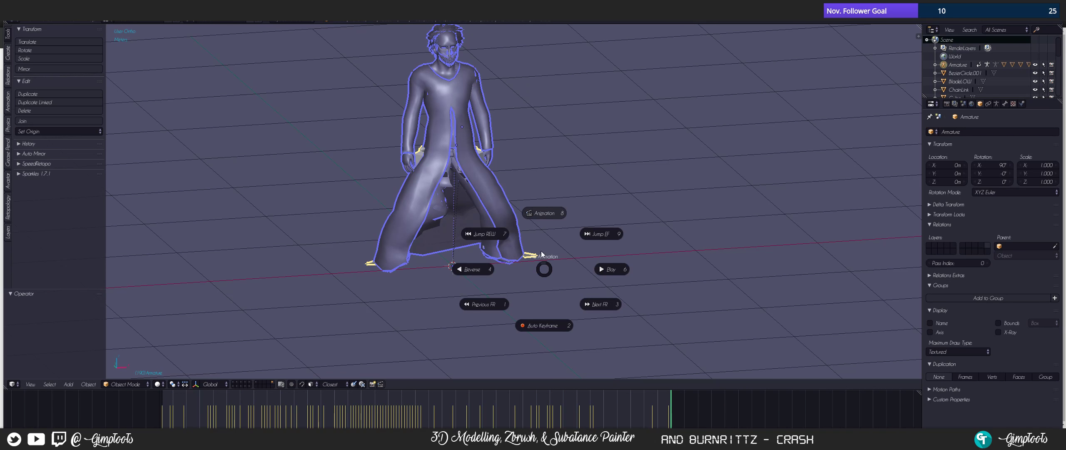
pyautogui.click(615, 271)
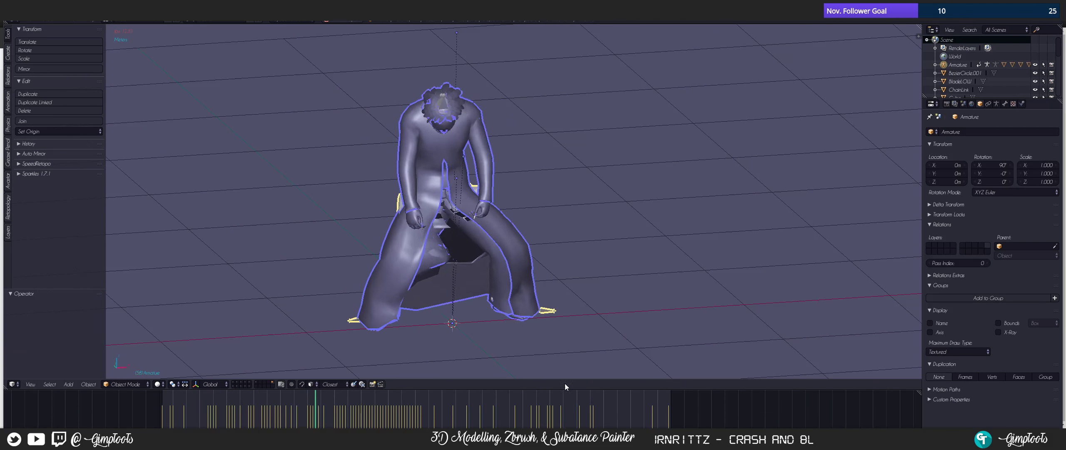
pyautogui.moveTo(574, 390); pyautogui.dragTo(574, 435)
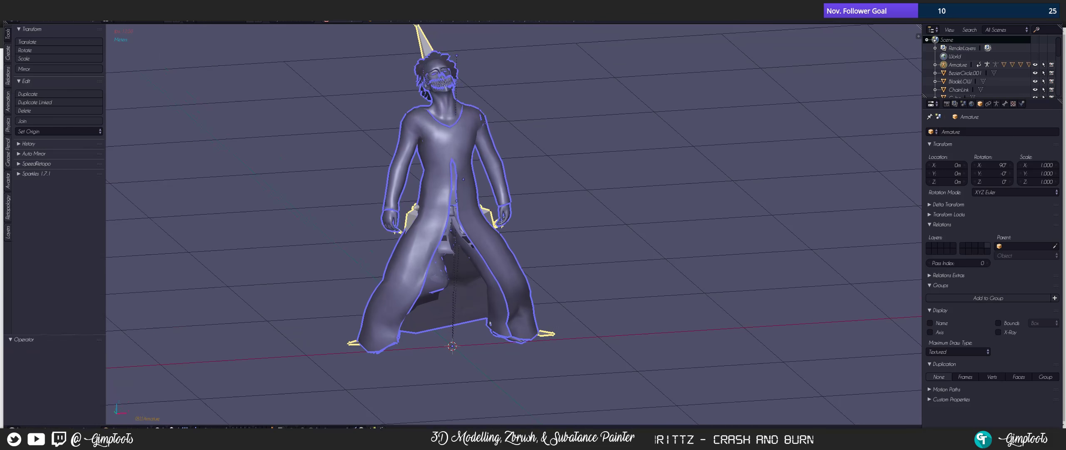
# - Select the character's coat and preview the playing animation from the front with Only Render enabled
pyautogui.moveTo(470, 240)
pyautogui.mouseDown(button='middle')
pyautogui.moveTo(567, 238)
pyautogui.moveTo(465, 229)
pyautogui.moveTo(431, 241)
pyautogui.moveTo(465, 241)
pyautogui.mouseUp(button='middle')
pyautogui.press('KP_1')
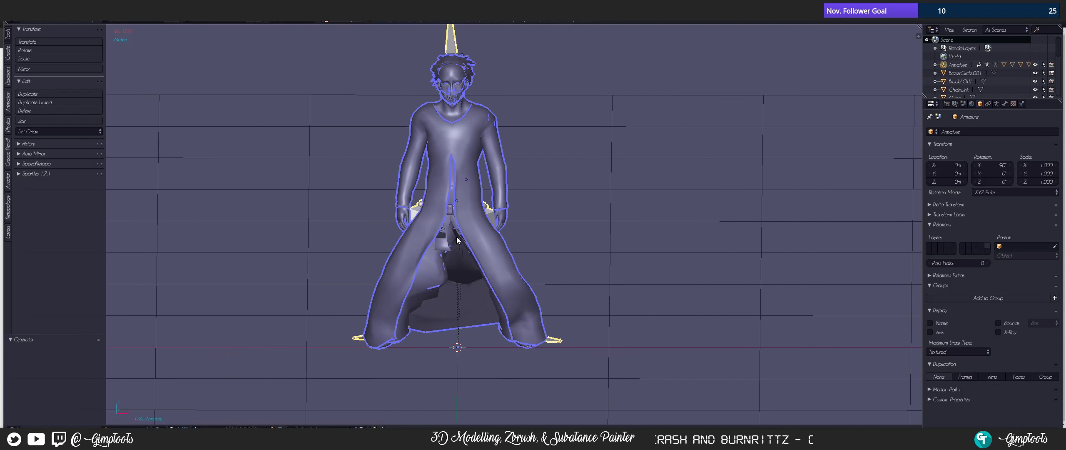
pyautogui.press('z')
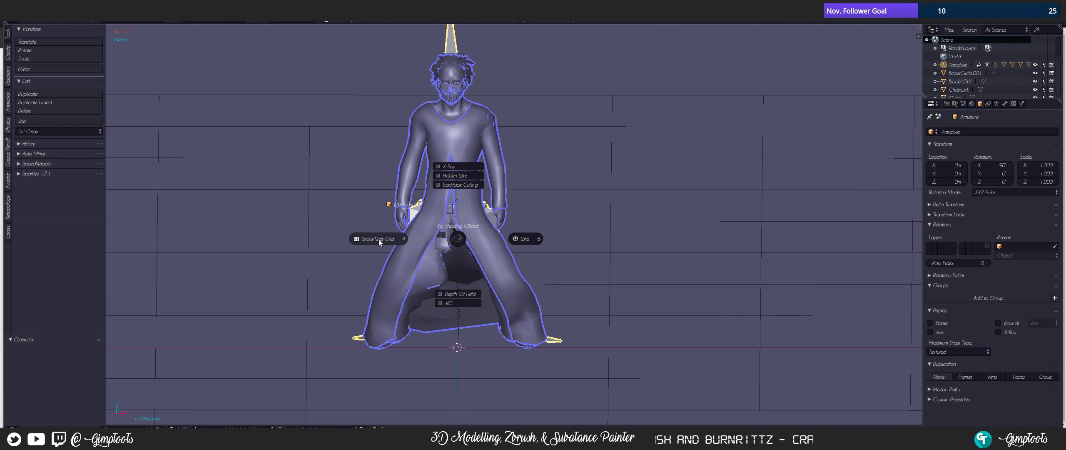
pyautogui.rightClick(426, 249)
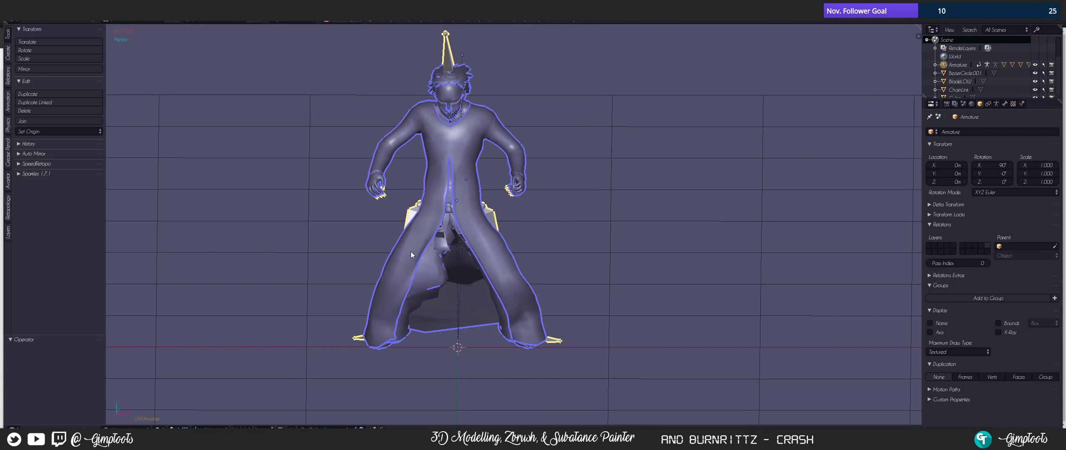
pyautogui.rightClick(410, 251)
pyautogui.press('z')
pyautogui.click(378, 278)
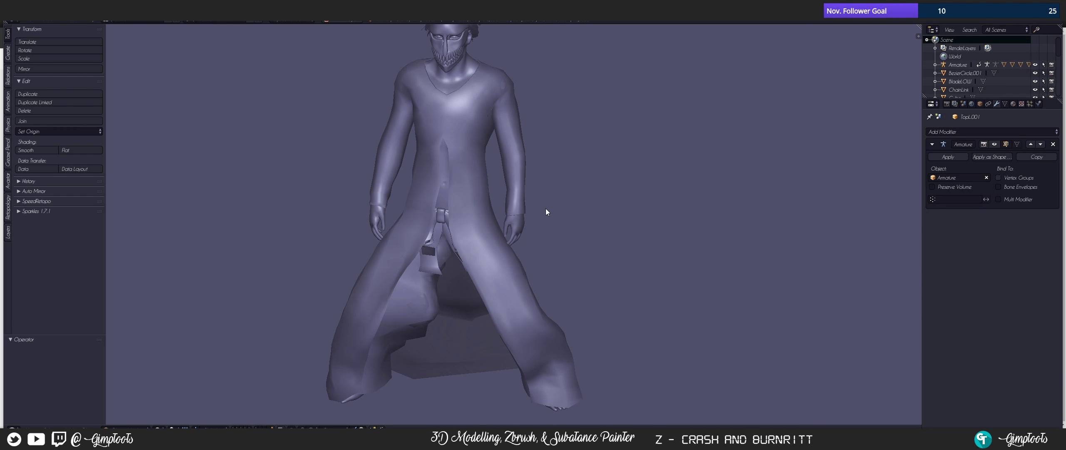
# - Turn off Only Render in the viewport and enable X-Ray display for the armature
pyautogui.press('z')
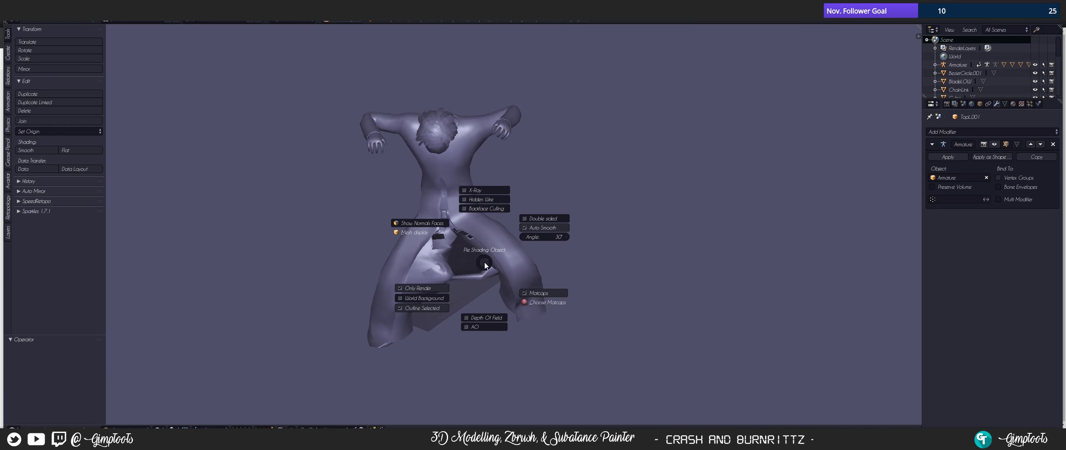
pyautogui.click(421, 288)
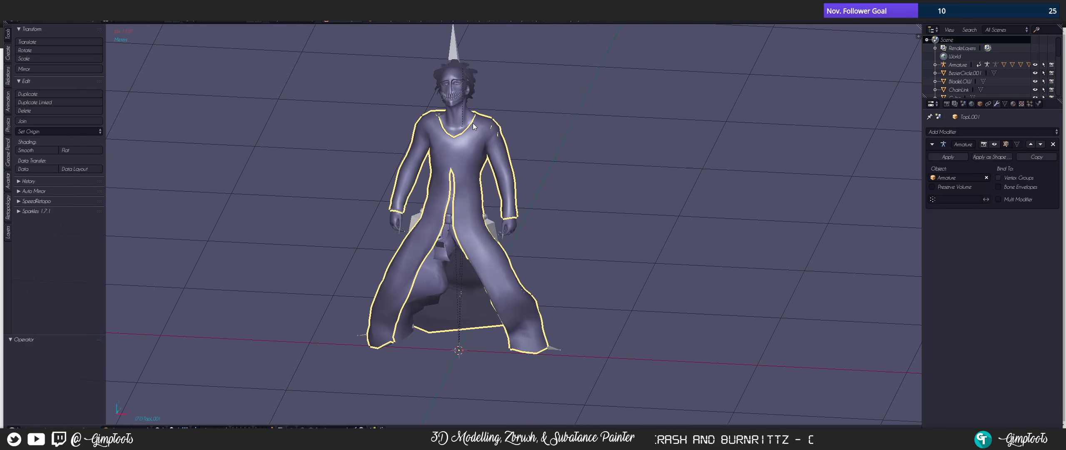
pyautogui.rightClick(458, 50)
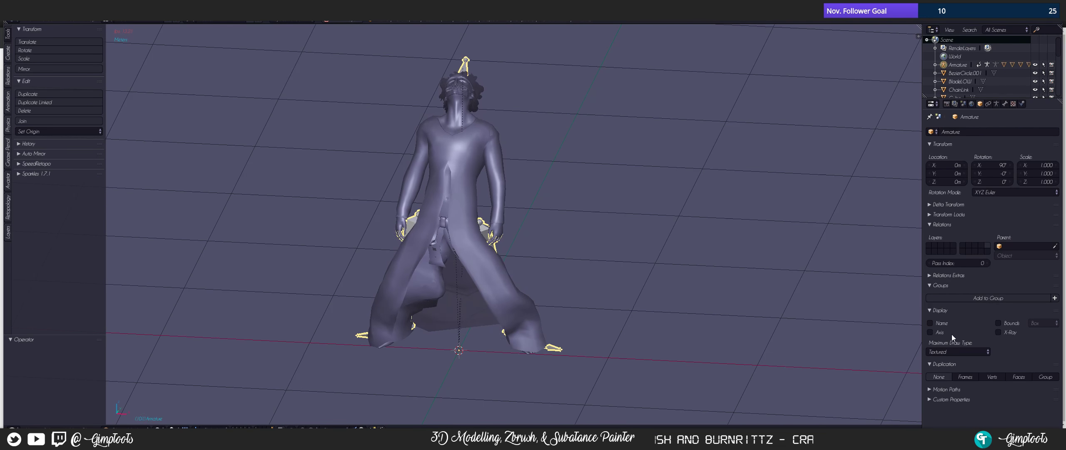
pyautogui.click(1008, 331)
# - Examine how the armature's bones line up with the moving body, from the head and spine down to the legs
pyautogui.scroll(5, 538, 178)
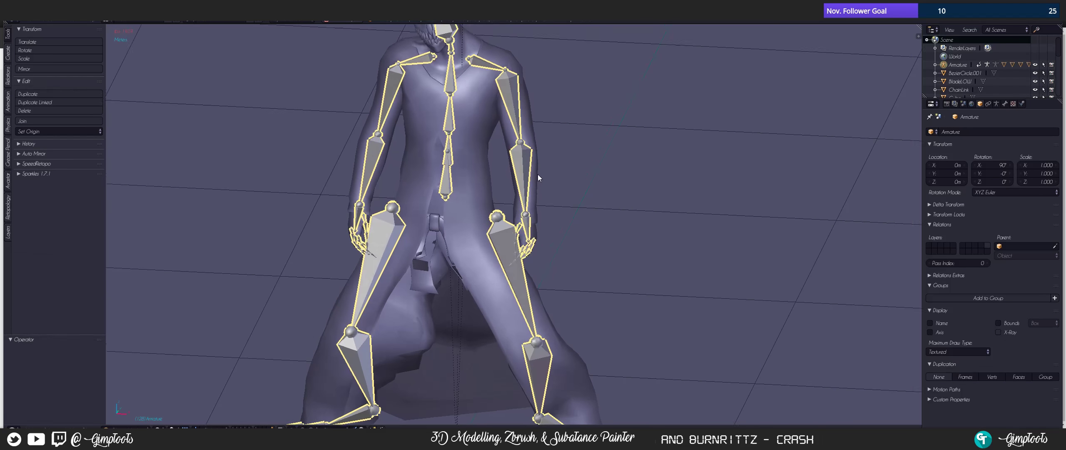
pyautogui.moveTo(538, 178); pyautogui.dragTo(496, 161, button='middle')
pyautogui.scroll(4, 496, 161)
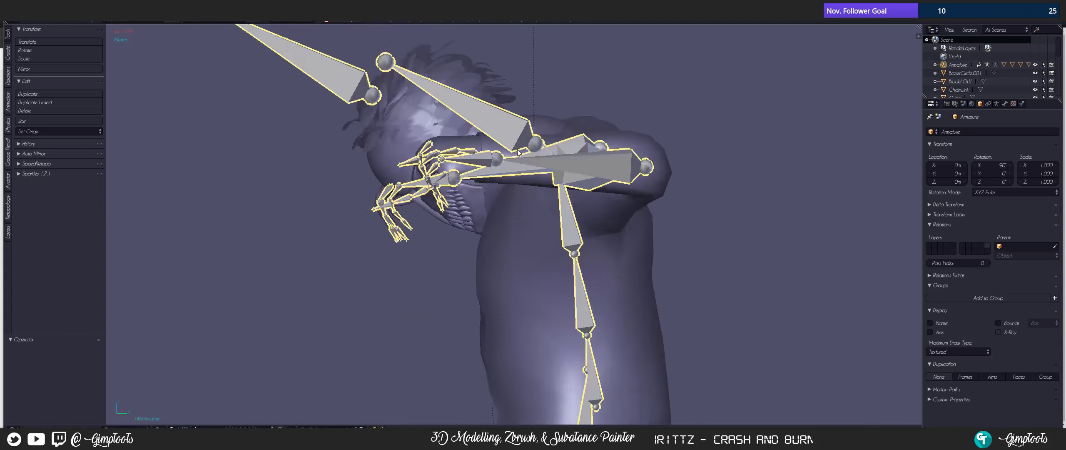
pyautogui.moveTo(518, 152); pyautogui.dragTo(499, 145, button='middle')
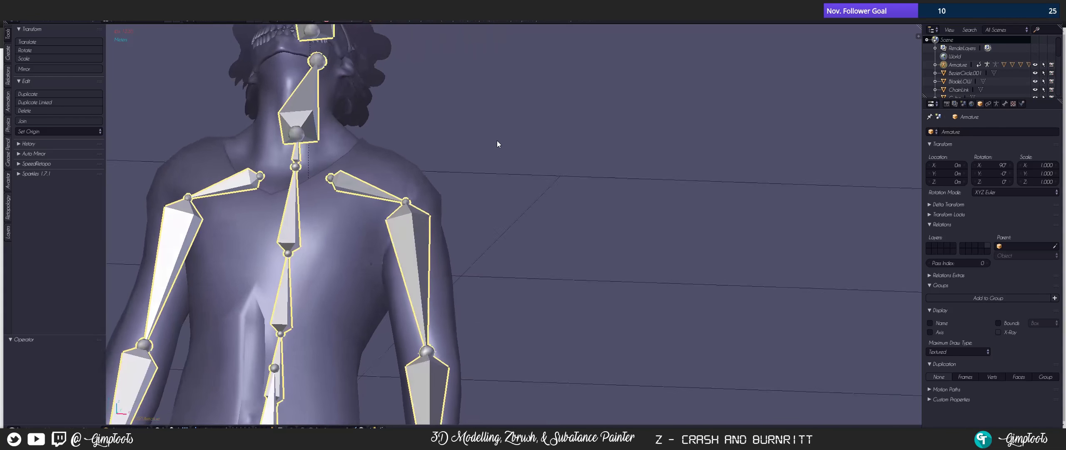
pyautogui.scroll(-4, 498, 144)
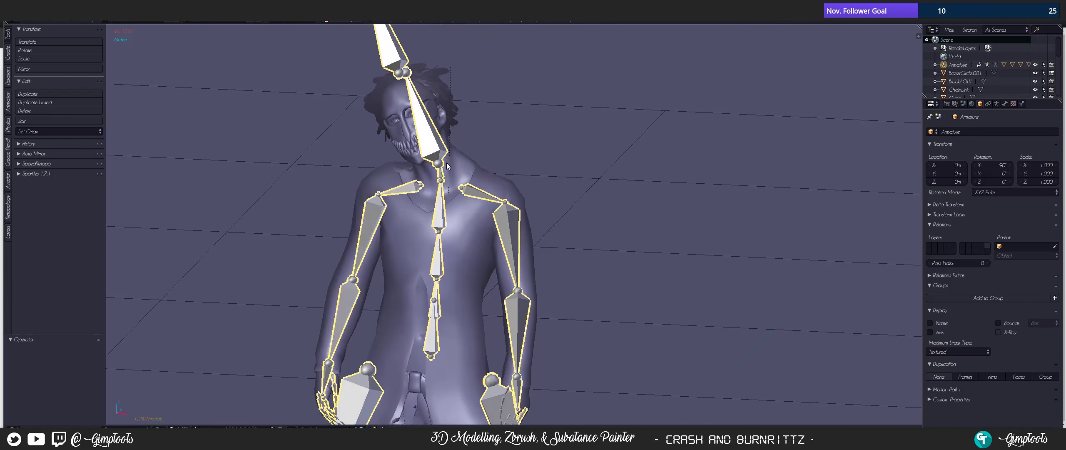
pyautogui.keyDown('shift'); pyautogui.moveTo(433, 263); pyautogui.dragTo(450, 169, button='middle'); pyautogui.keyUp('shift')
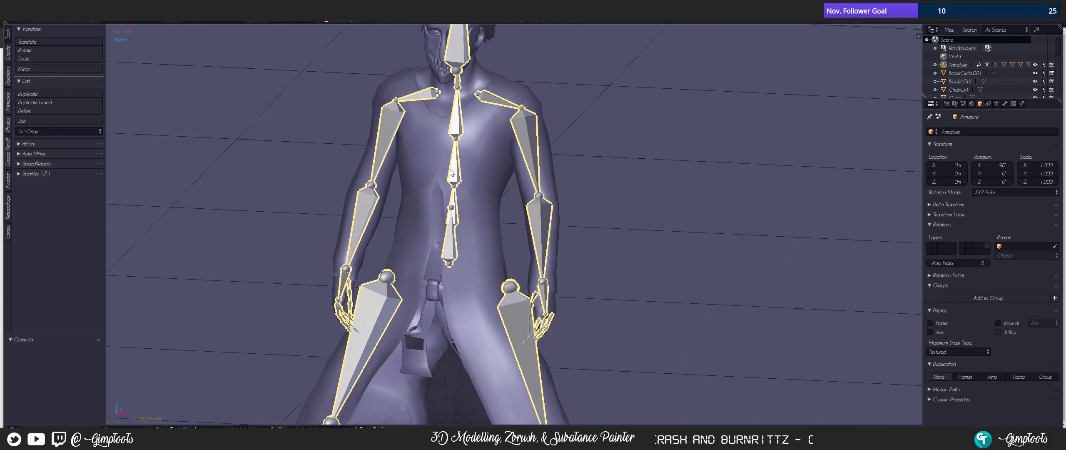
pyautogui.keyDown('shift'); pyautogui.moveTo(458, 274); pyautogui.dragTo(453, 159, button='middle'); pyautogui.keyUp('shift')
pyautogui.moveTo(455, 238); pyautogui.dragTo(379, 184, button='middle')
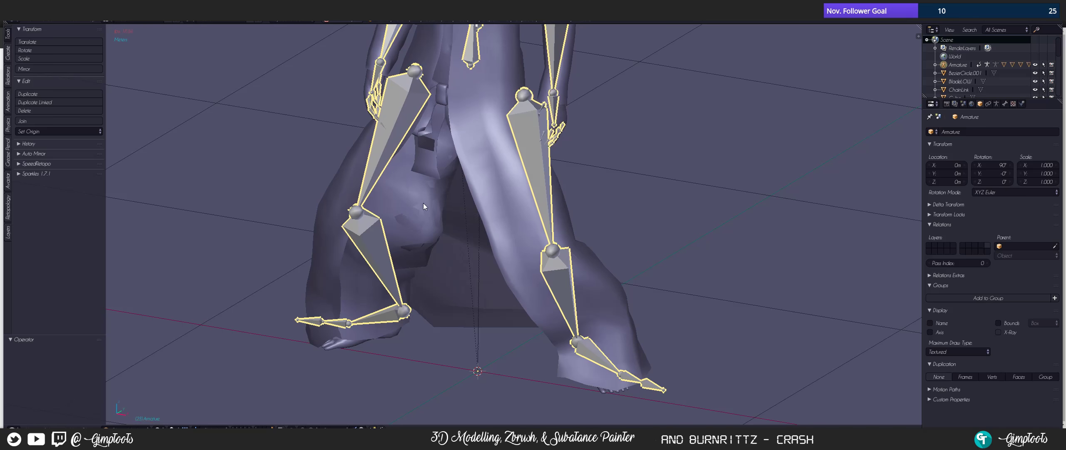
# - Select the pants and switch them to Weight Paint mode
pyautogui.rightClick(413, 215)
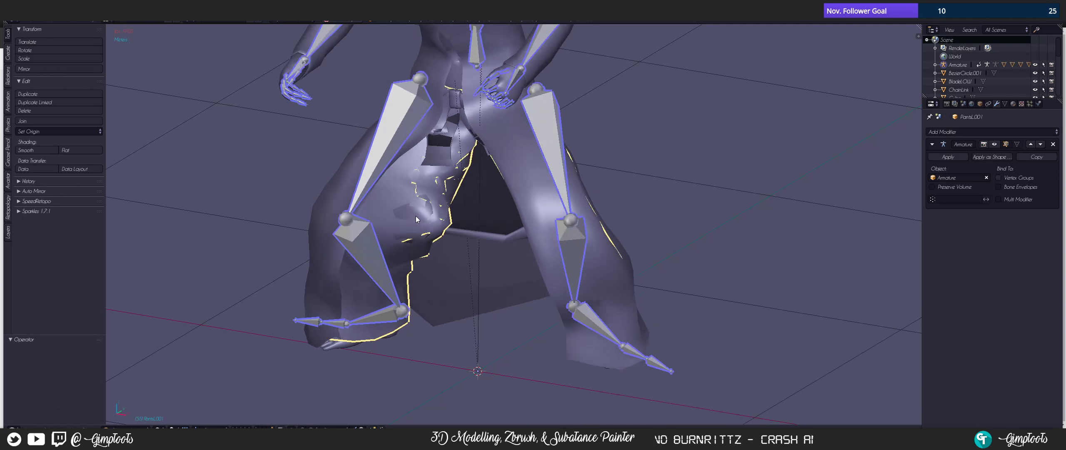
pyautogui.hotkey('ctrl', 'Tab')
pyautogui.scroll(1, 432, 205)
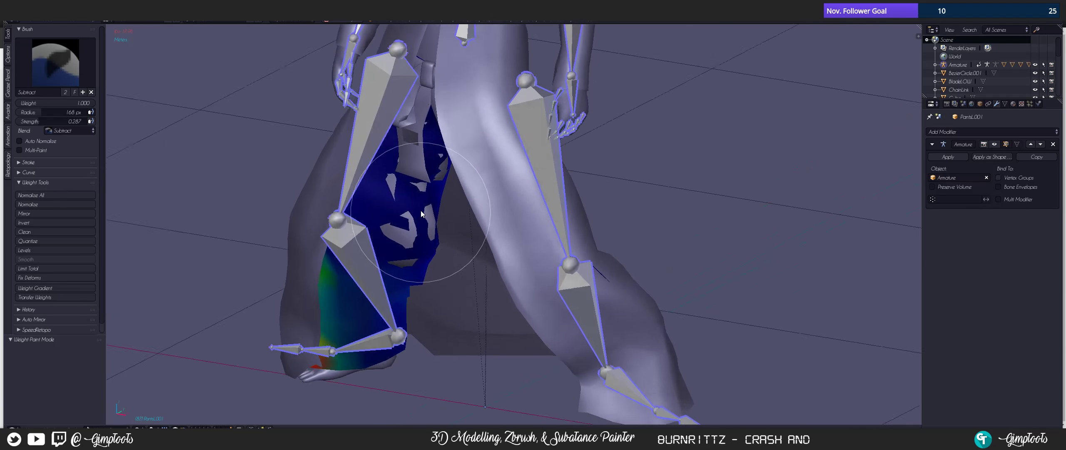
pyautogui.moveTo(430, 223); pyautogui.dragTo(415, 204, button='middle')
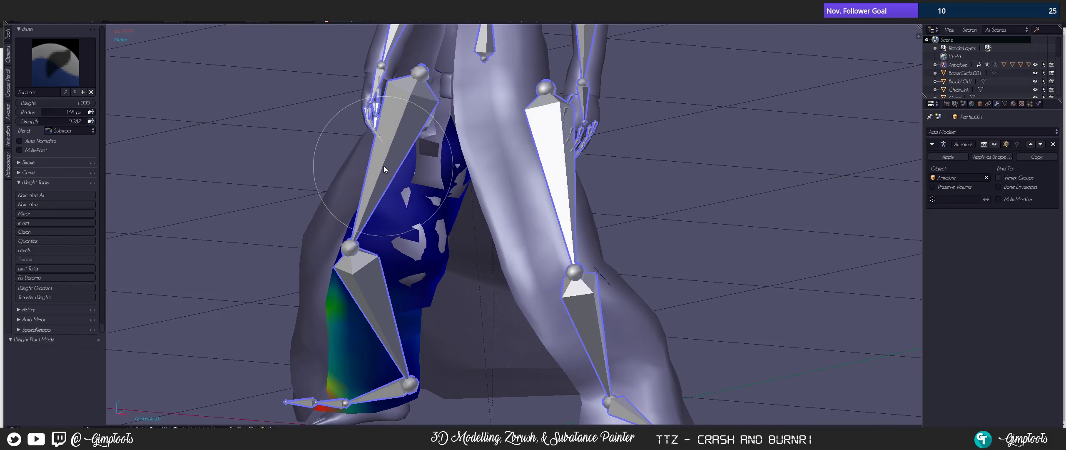
# - Try to pick the right thigh bone while weight painting the pants, toggling animation playback, and undo the last selection
pyautogui.keyDown('alt'); pyautogui.click(384, 166); pyautogui.keyUp('alt')
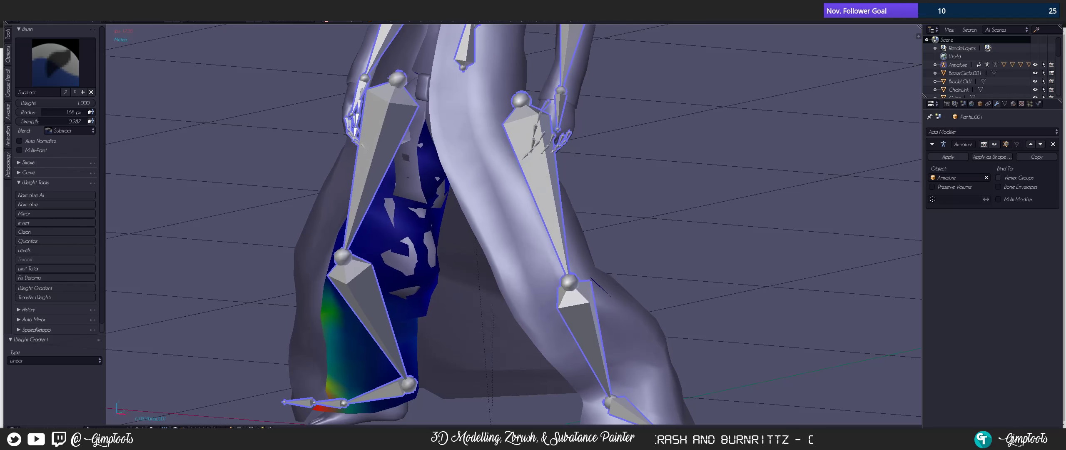
pyautogui.hotkey('alt', 'a')
pyautogui.moveTo(377, 155)
pyautogui.mouseDown(button='middle')
pyautogui.moveTo(441, 153)
pyautogui.moveTo(373, 166)
pyautogui.moveTo(389, 179)
pyautogui.moveTo(364, 146)
pyautogui.mouseUp(button='middle')
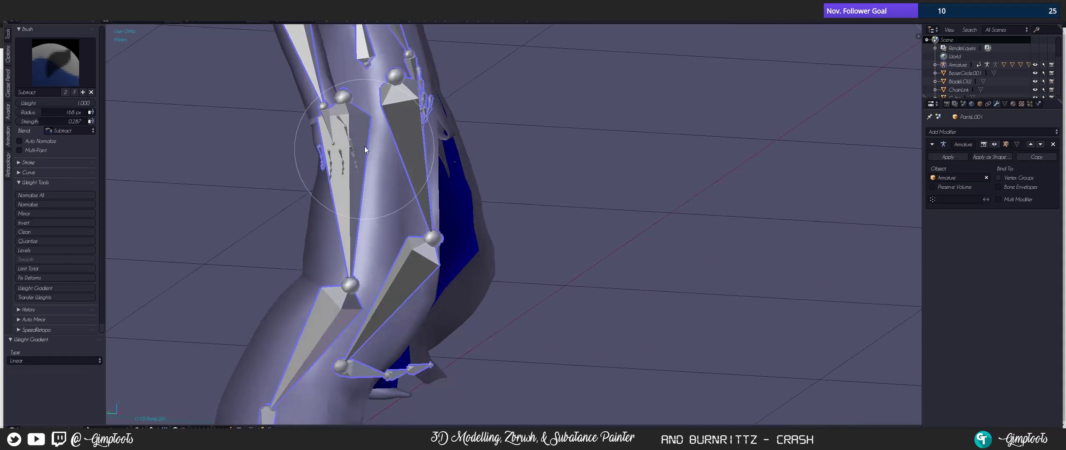
pyautogui.moveTo(356, 115)
pyautogui.mouseDown(button='middle')
pyautogui.moveTo(347, 135)
pyautogui.moveTo(331, 106)
pyautogui.moveTo(477, 280)
pyautogui.mouseUp(button='middle')
pyautogui.scroll(4, 328, 101)
pyautogui.moveTo(414, 168); pyautogui.dragTo(398, 165, button='middle')
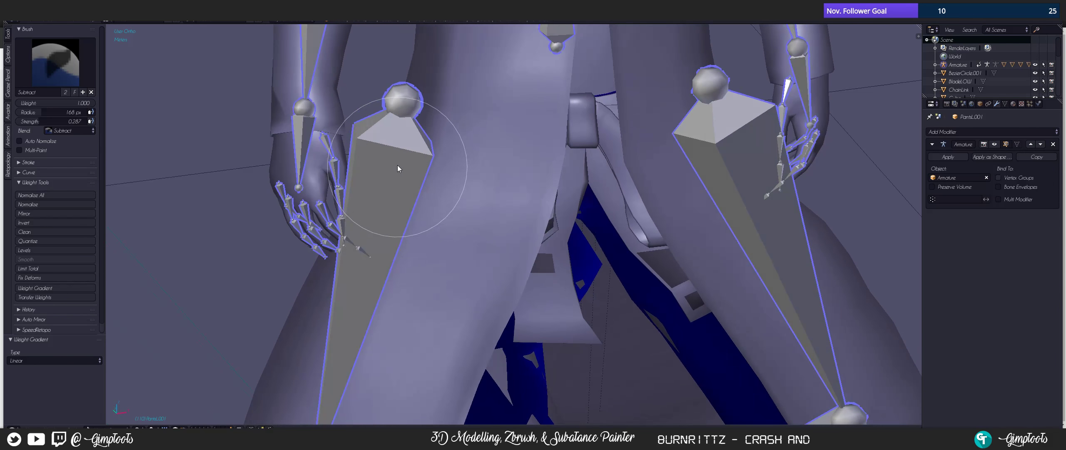
pyautogui.rightClick(397, 162)
pyautogui.hotkey('ctrl', 'z')
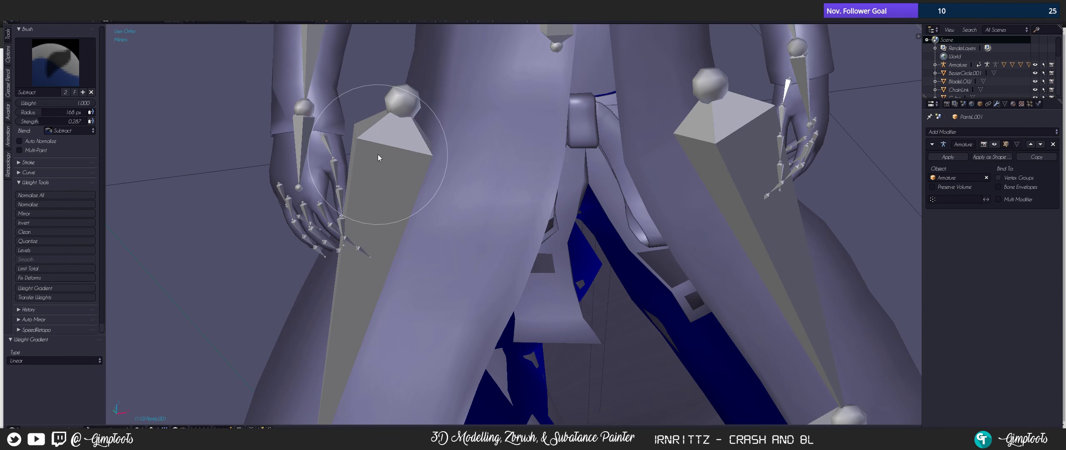
# - Leave Weight Paint mode, select the armature and put it in Pose Mode
pyautogui.press('Tab')
pyautogui.click(383, 130)
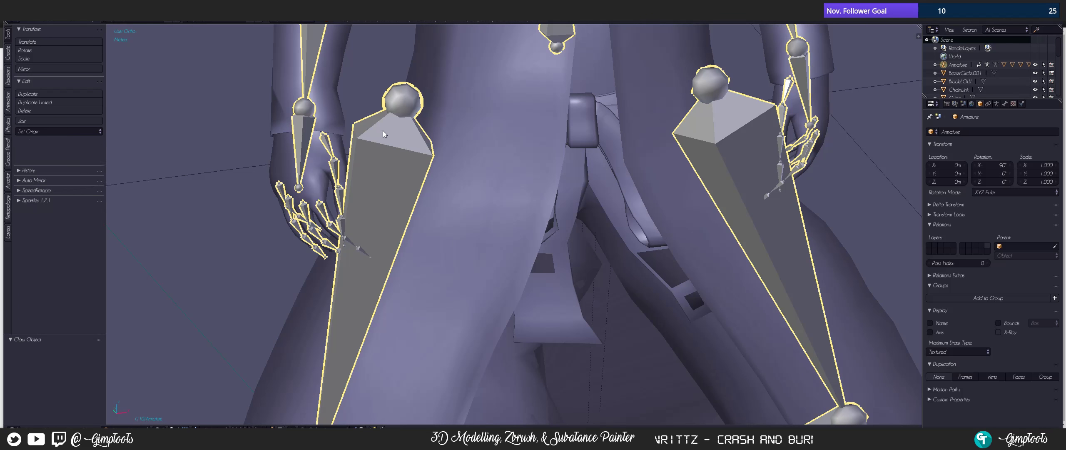
pyautogui.rightClick(387, 164)
pyautogui.rightClick(388, 163)
pyautogui.press('Tab')
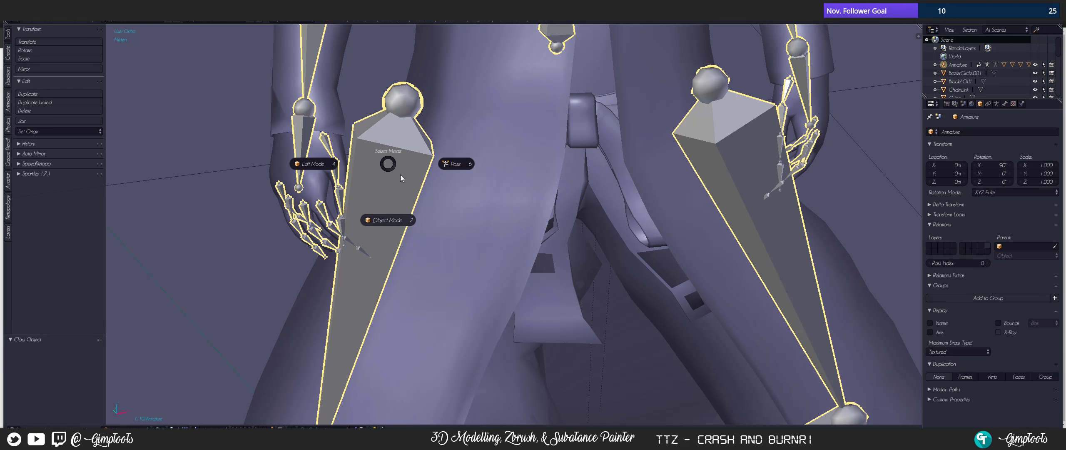
pyautogui.click(454, 164)
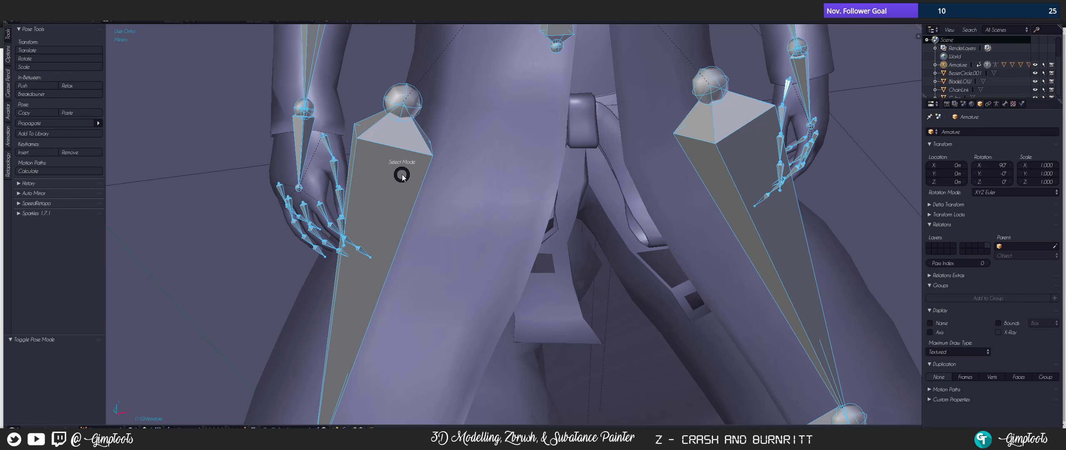
pyautogui.press('Tab')
pyautogui.click(418, 178)
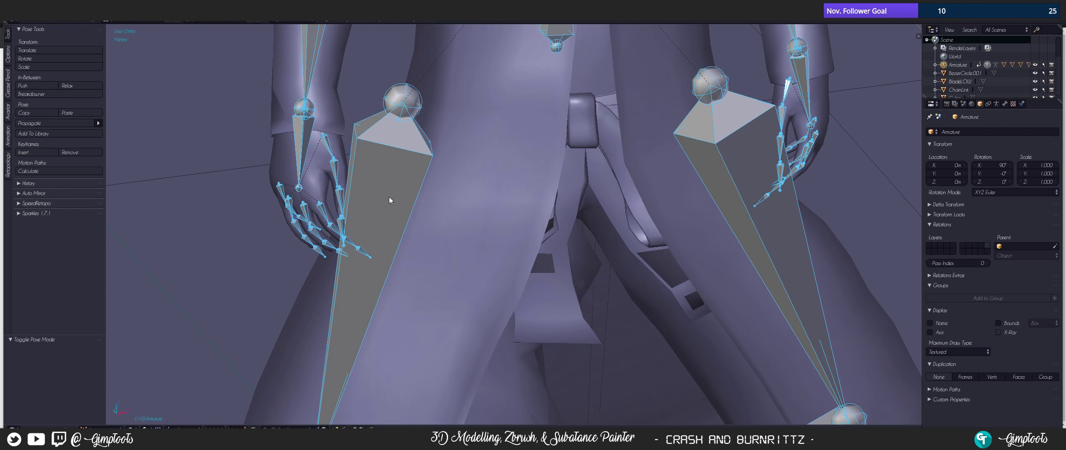
# - Put the pants in Weight Paint mode and select the right thigh bone to display its weights
pyautogui.scroll(-5, 389, 196)
pyautogui.rightClick(491, 334)
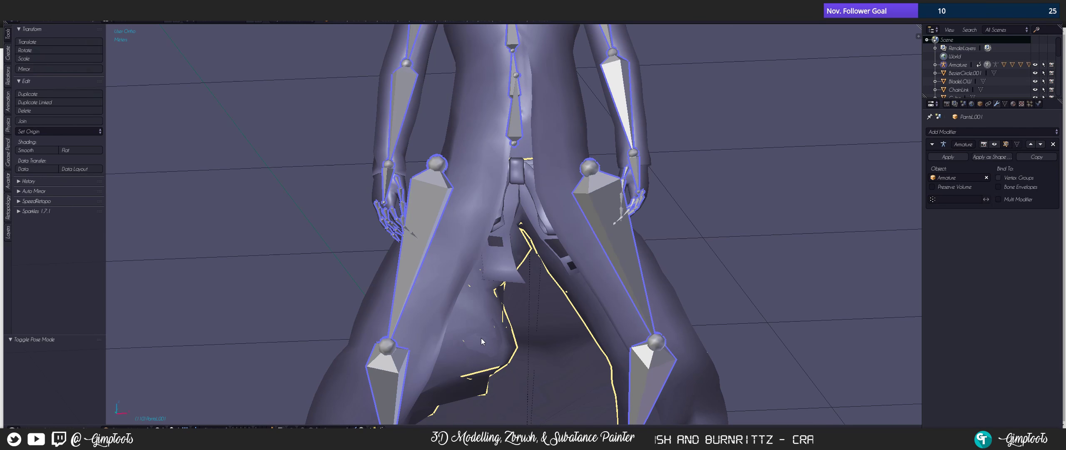
pyautogui.hotkey('ctrl', 'Tab')
pyautogui.keyDown('shift'); pyautogui.moveTo(472, 322); pyautogui.dragTo(442, 283, button='middle'); pyautogui.keyUp('shift')
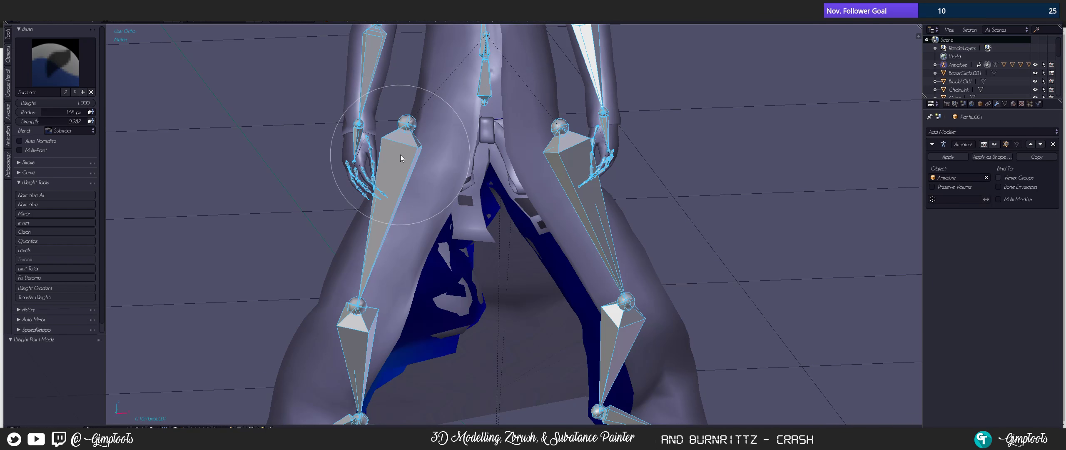
pyautogui.rightClick(400, 155)
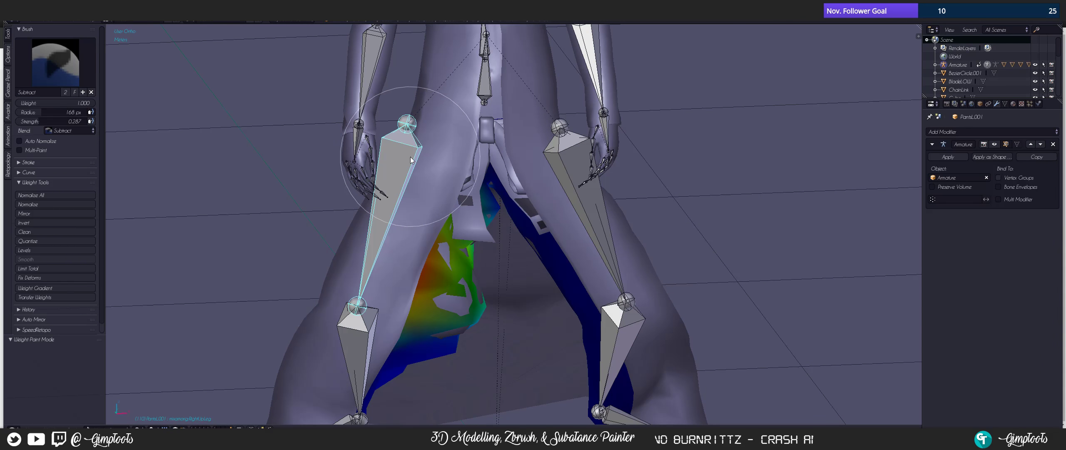
# - Try a Subtract brush stroke on the inner side of the right pant leg and undo it
pyautogui.moveTo(413, 154)
pyautogui.mouseDown(button='middle')
pyautogui.moveTo(383, 168)
pyautogui.moveTo(335, 114)
pyautogui.moveTo(377, 118)
pyautogui.moveTo(386, 200)
pyautogui.moveTo(352, 208)
pyautogui.moveTo(400, 200)
pyautogui.moveTo(400, 213)
pyautogui.moveTo(384, 212)
pyautogui.moveTo(388, 191)
pyautogui.moveTo(376, 219)
pyautogui.moveTo(349, 207)
pyautogui.mouseUp(button='middle')
pyautogui.scroll(3, 366, 216)
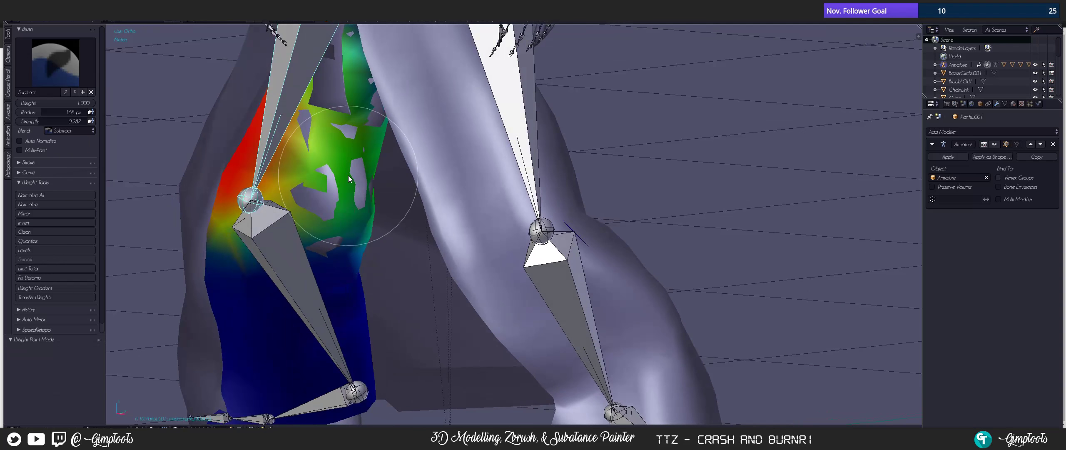
pyautogui.moveTo(336, 207); pyautogui.dragTo(330, 203)
pyautogui.hotkey('ctrl', 'z')
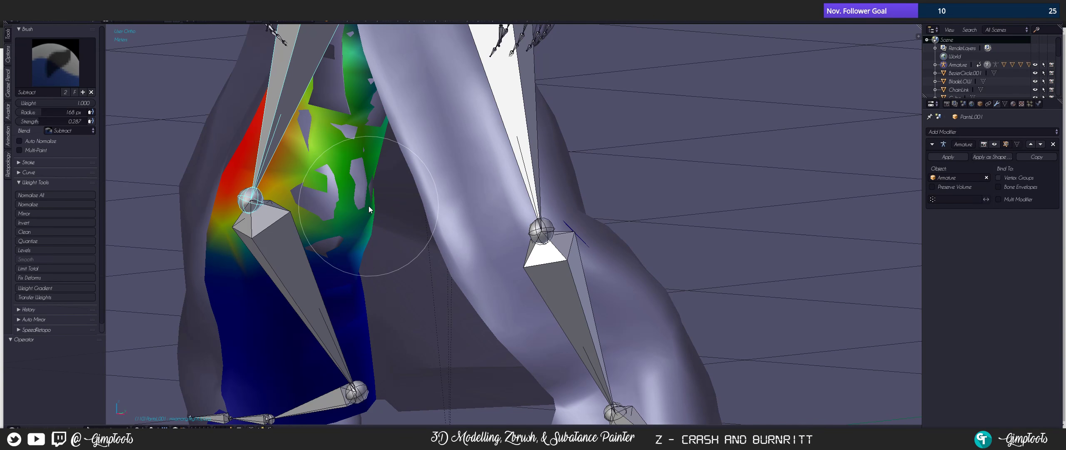
pyautogui.moveTo(353, 207)
pyautogui.mouseDown(button='middle')
pyautogui.moveTo(391, 200)
pyautogui.moveTo(329, 183)
pyautogui.moveTo(371, 188)
pyautogui.moveTo(394, 153)
pyautogui.moveTo(376, 156)
pyautogui.moveTo(413, 165)
pyautogui.moveTo(368, 196)
pyautogui.moveTo(362, 182)
pyautogui.moveTo(351, 200)
pyautogui.mouseUp(button='middle')
# - Switch to the Blur brush and display the left thigh bone's weights on the pants
pyautogui.click(63, 56)
pyautogui.click(62, 113)
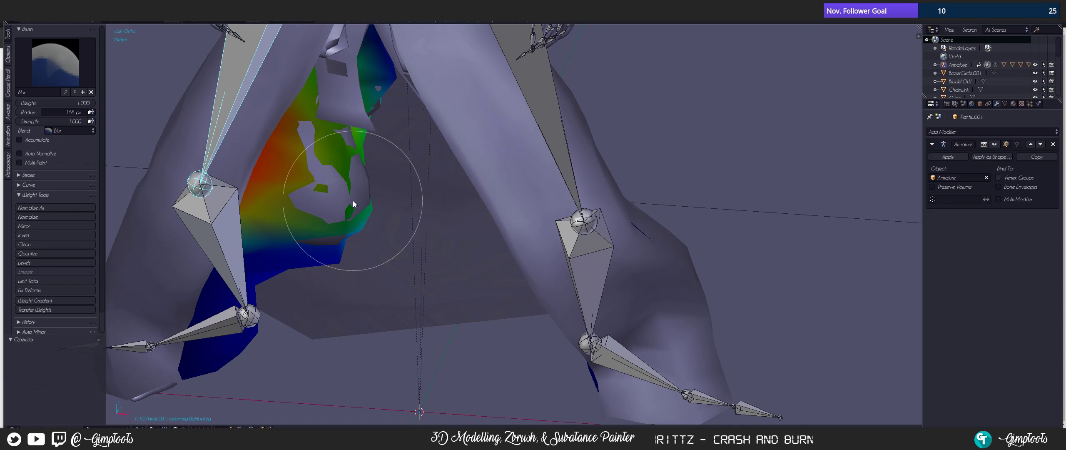
pyautogui.moveTo(353, 201); pyautogui.dragTo(299, 113, button='middle')
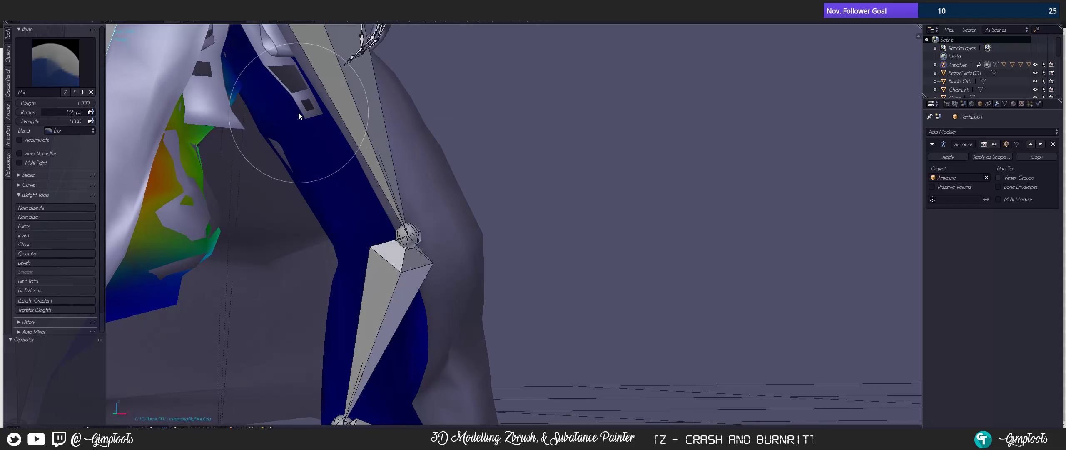
pyautogui.rightClick(360, 112)
pyautogui.moveTo(353, 129); pyautogui.dragTo(251, 169, button='middle')
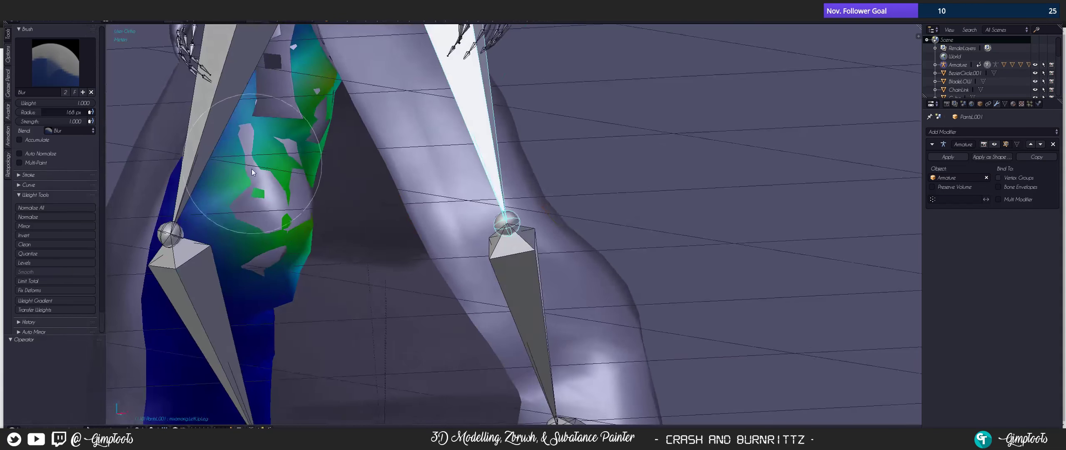
# - Select the right thigh bone and paint its weight onto the right pant leg above the knee with the Add brush
pyautogui.rightClick(217, 96)
pyautogui.click(55, 62)
pyautogui.moveTo(339, 274)
pyautogui.mouseDown(button='middle')
pyautogui.moveTo(398, 240)
pyautogui.moveTo(397, 219)
pyautogui.mouseUp(button='middle')
pyautogui.click(73, 61)
pyautogui.click(35, 110)
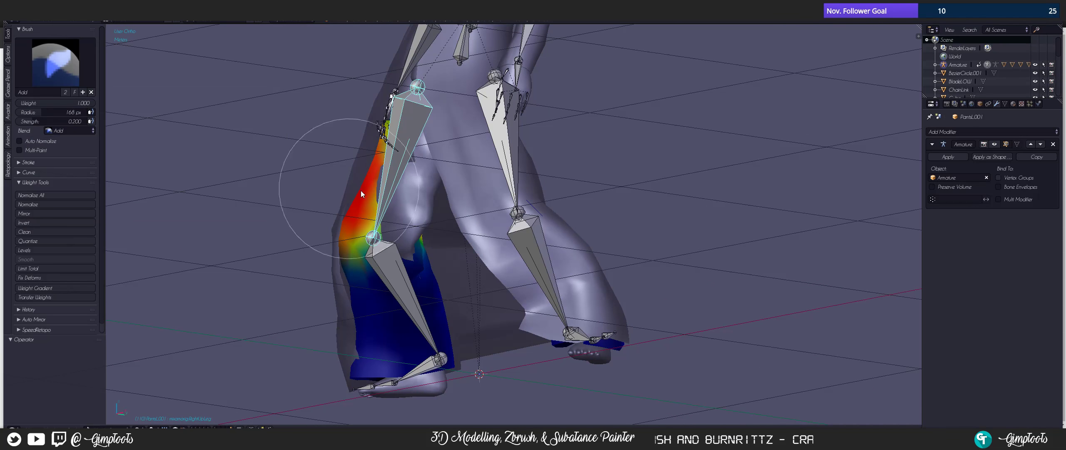
pyautogui.moveTo(358, 188); pyautogui.dragTo(381, 221)
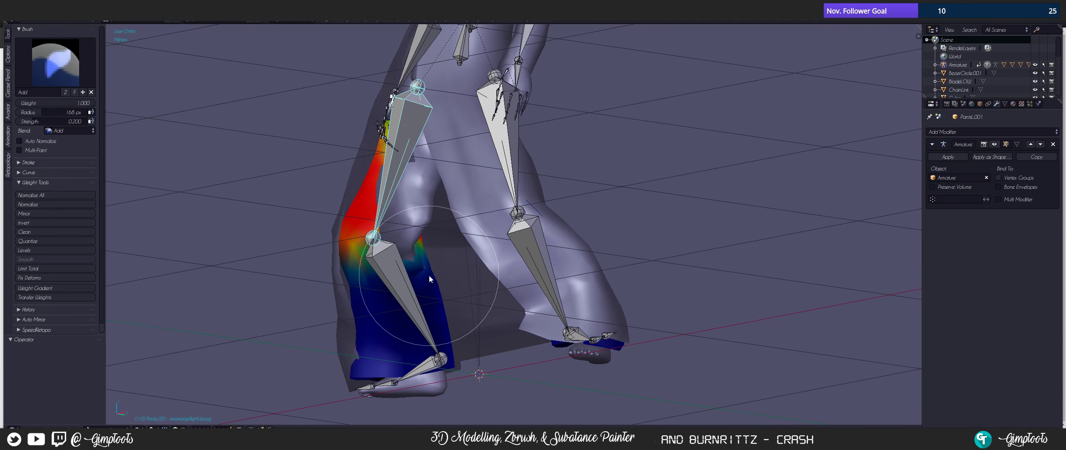
# - Return the pants to Object Mode and hide the Ichigo body mesh
pyautogui.press('Tab')
pyautogui.click(413, 236)
pyautogui.scroll(-7, 413, 236)
pyautogui.scroll(6, 430, 264)
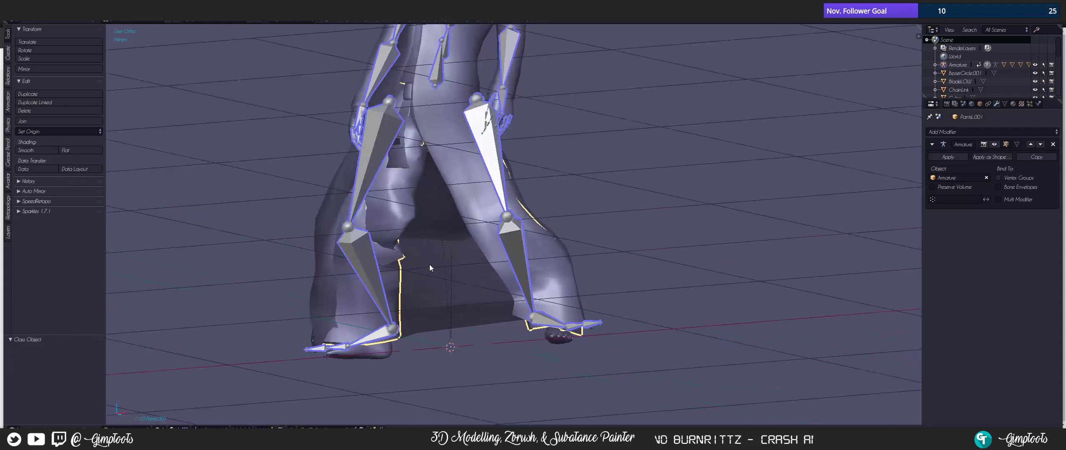
pyautogui.moveTo(430, 265); pyautogui.dragTo(434, 238, button='middle')
pyautogui.moveTo(437, 238); pyautogui.dragTo(385, 223, button='middle')
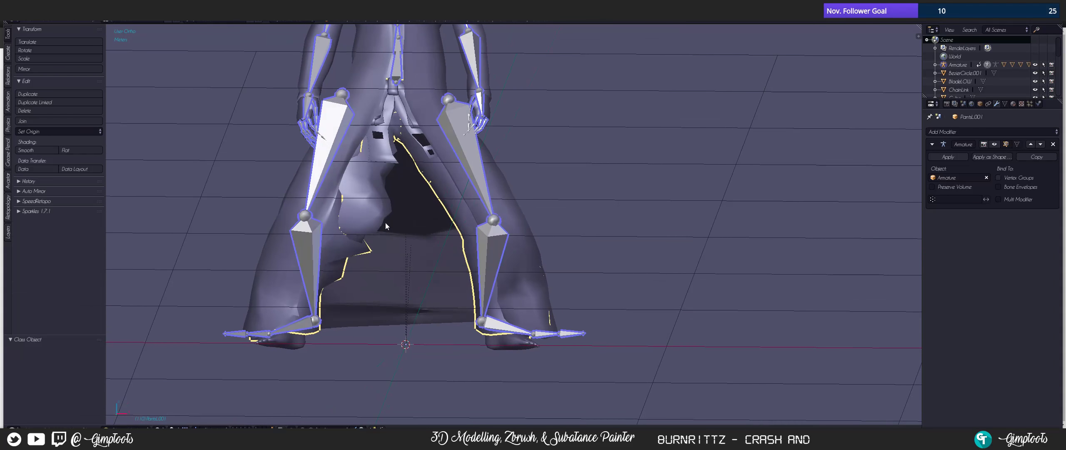
pyautogui.rightClick(380, 221)
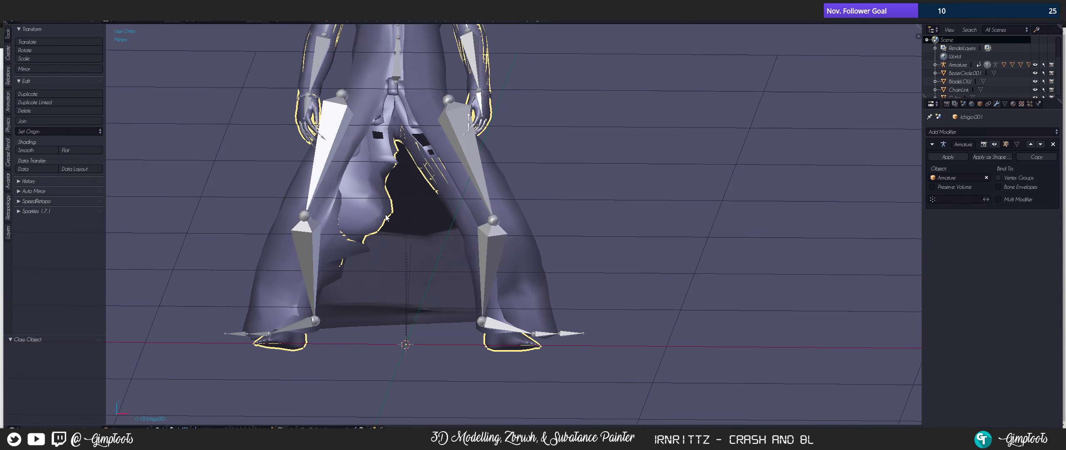
pyautogui.press('h')
# - Select the armature together with the pants and put the pants into Weight Paint mode
pyautogui.moveTo(385, 214); pyautogui.dragTo(433, 233, button='middle')
pyautogui.click(302, 428)
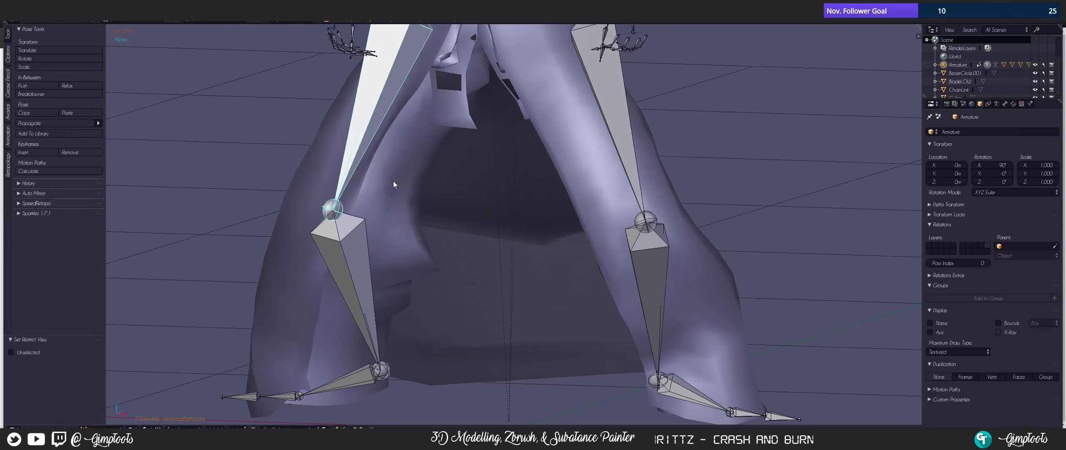
pyautogui.rightClick(398, 248)
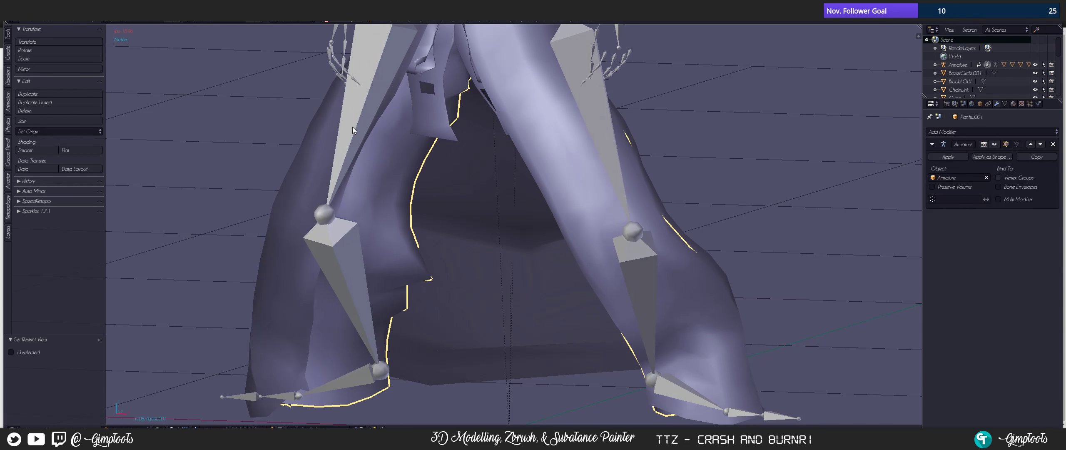
pyautogui.rightClick(352, 126)
pyautogui.keyDown('shift'); pyautogui.rightClick(392, 236); pyautogui.keyUp('shift')
pyautogui.hotkey('ctrl', 'Tab')
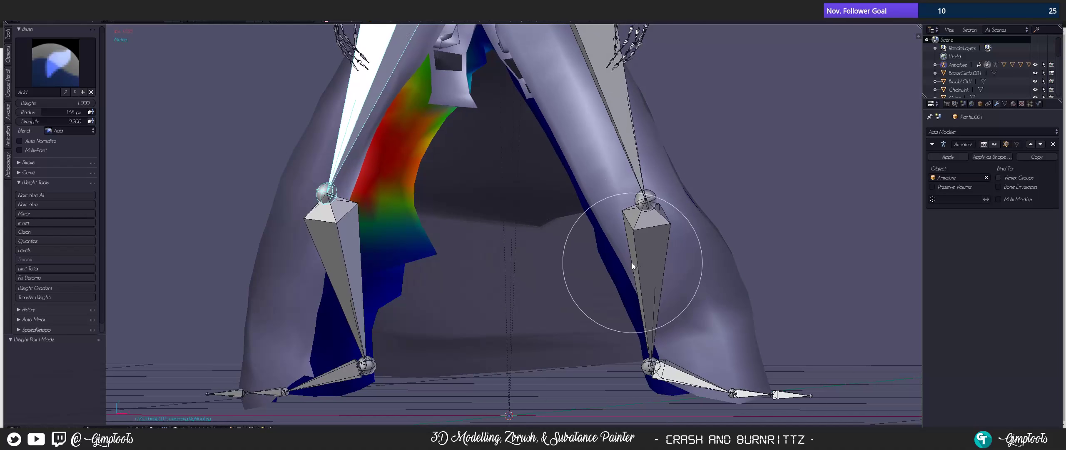
# - Select the left shin bone and remove its weight from the inner side of the right pant leg with the Subtract brush
pyautogui.rightClick(653, 254)
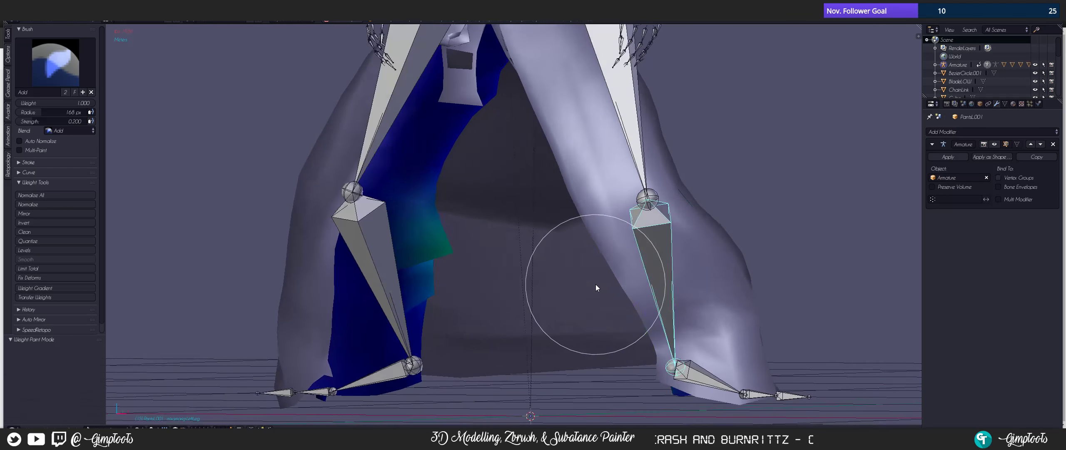
pyautogui.click(70, 60)
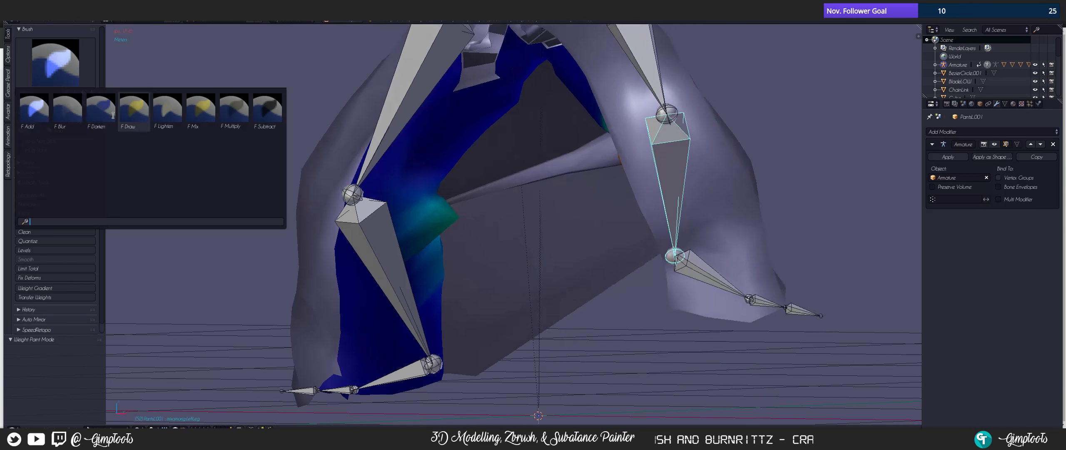
pyautogui.click(267, 109)
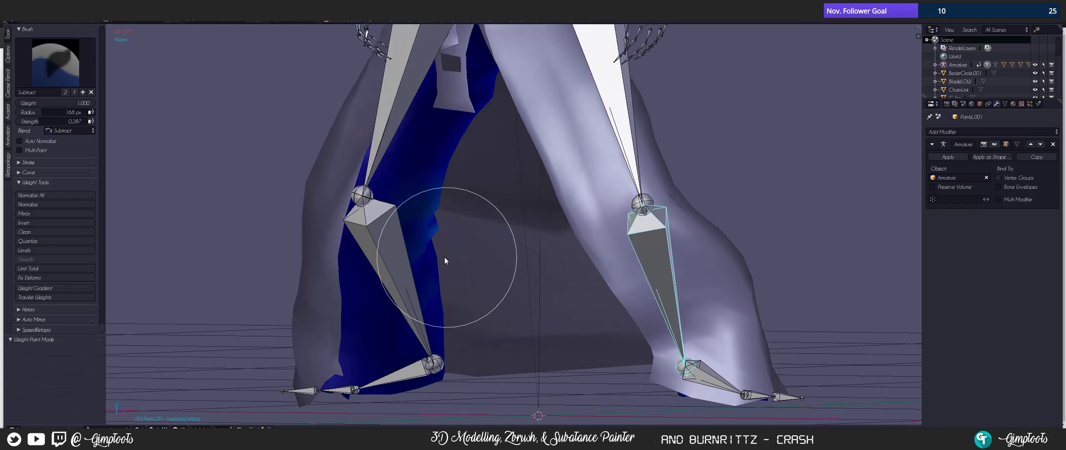
pyautogui.scroll(-3, 431, 205)
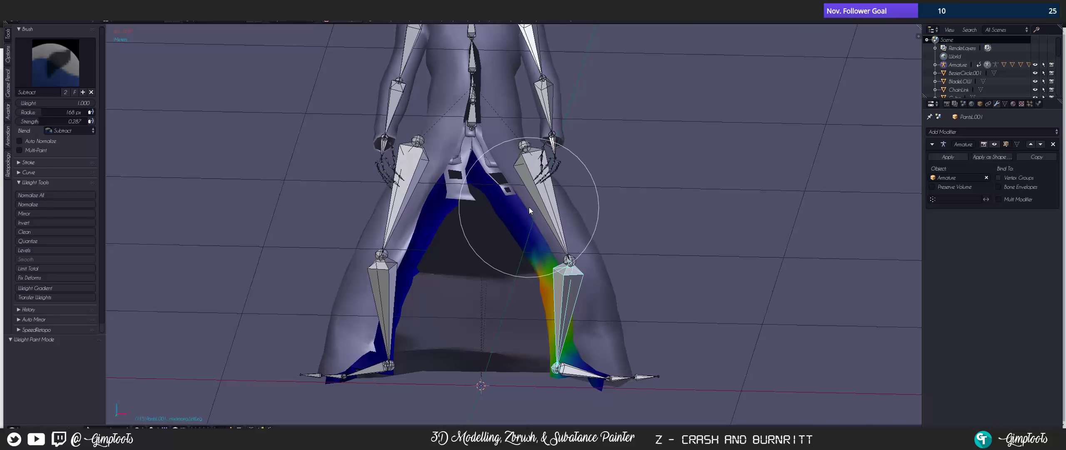
pyautogui.keyDown('ctrl'); pyautogui.rightClick(536, 207); pyautogui.keyUp('ctrl')
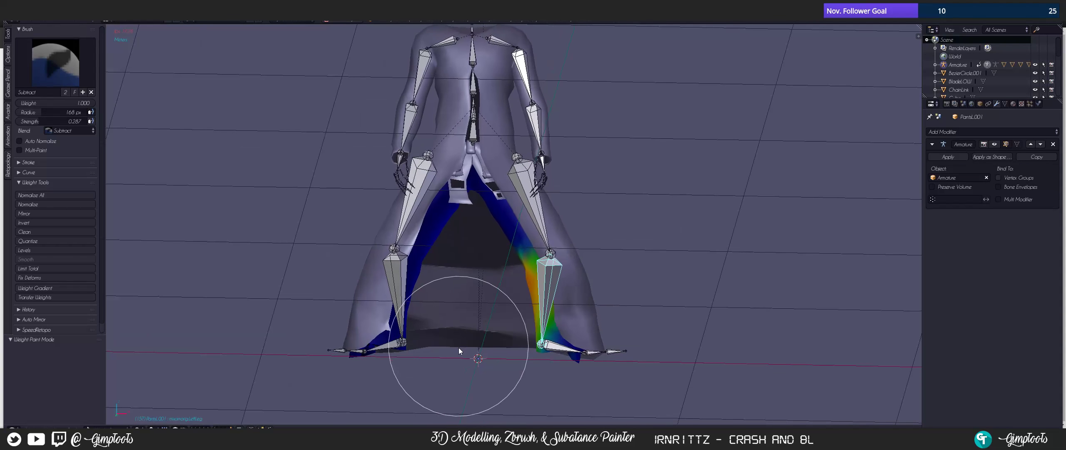
# - Return the pants to Object Mode and switch the viewport to Only Render to view the character without bones
pyautogui.hotkey('ctrl', 'Tab')
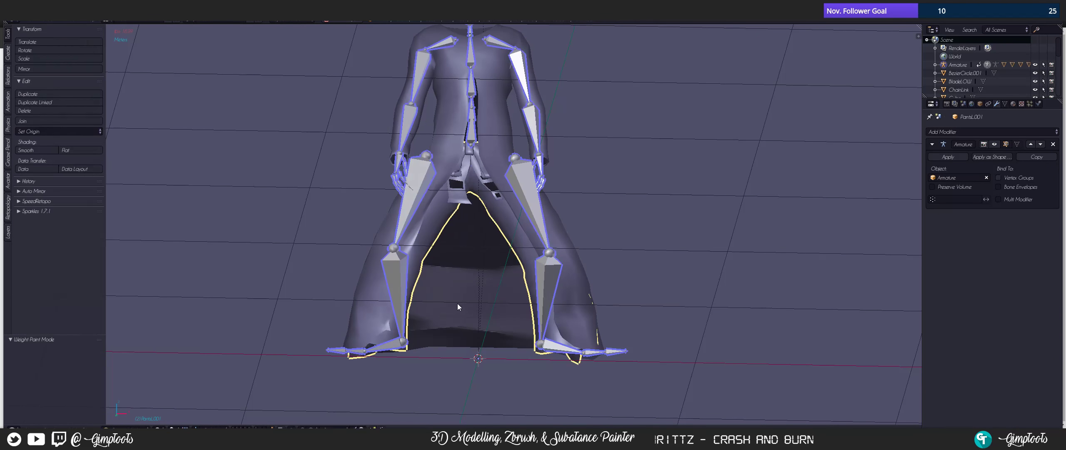
pyautogui.moveTo(462, 296)
pyautogui.mouseDown(button='middle')
pyautogui.moveTo(451, 272)
pyautogui.moveTo(462, 272)
pyautogui.moveTo(426, 287)
pyautogui.moveTo(513, 291)
pyautogui.moveTo(406, 281)
pyautogui.moveTo(478, 292)
pyautogui.mouseUp(button='middle')
pyautogui.hotkey('shift', 'z')
pyautogui.click(398, 299)
pyautogui.scroll(-4, 473, 273)
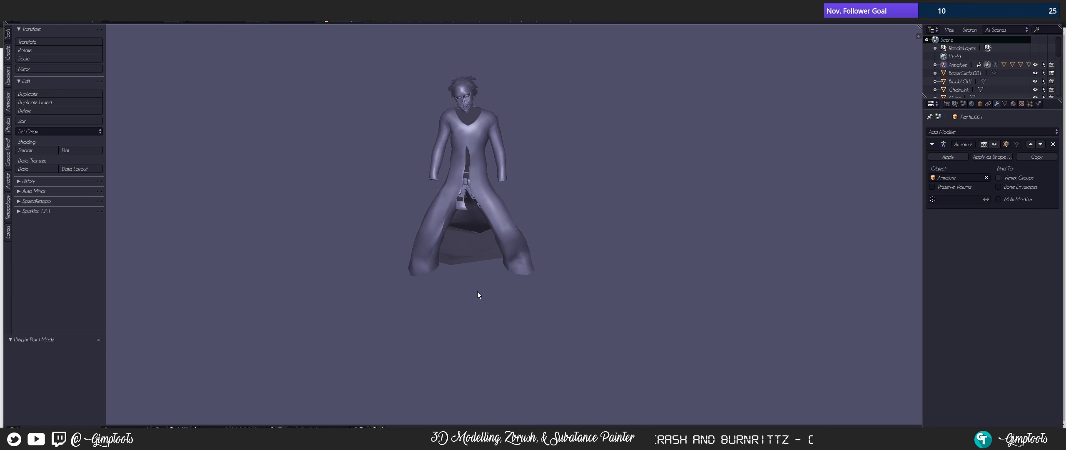
# - Unhide and select the Ichigo body mesh, and turn off Only Render so the bones are displayed
pyautogui.hotkey('alt', 'h')
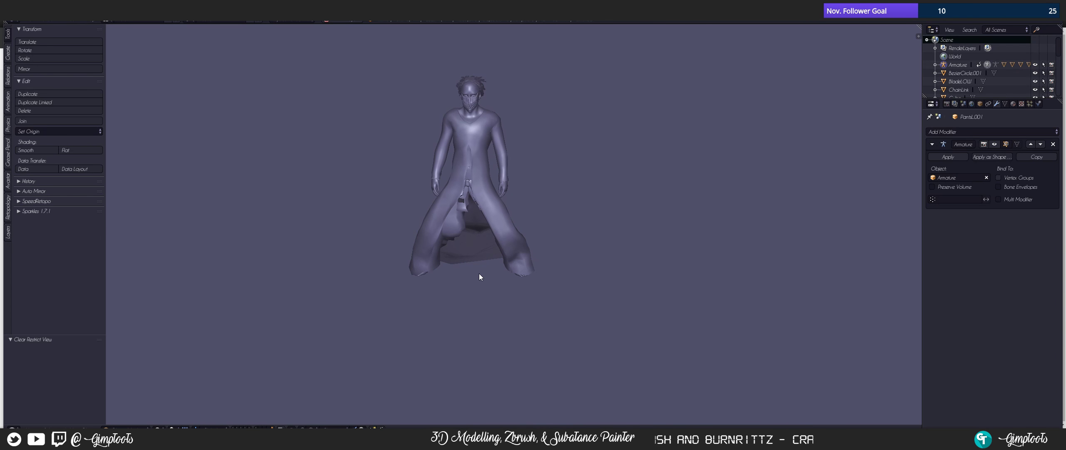
pyautogui.scroll(4, 475, 270)
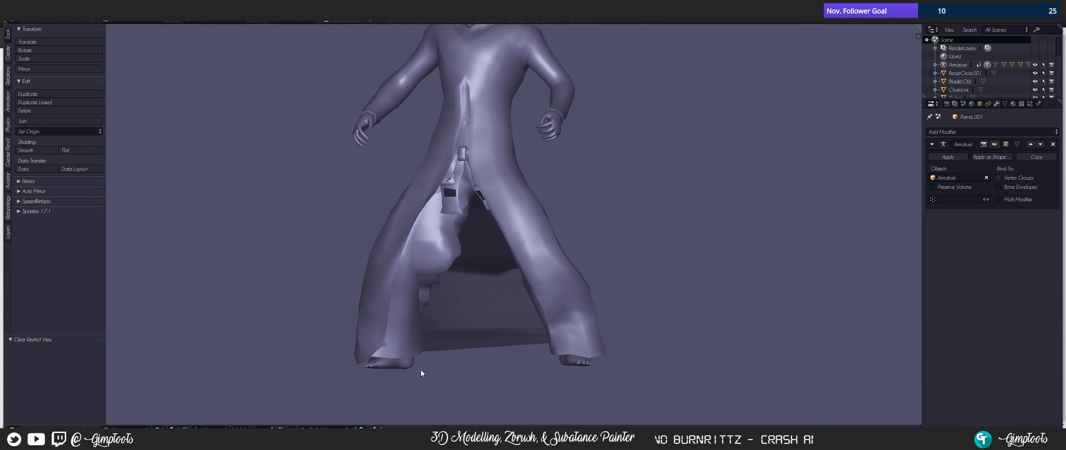
pyautogui.rightClick(411, 359)
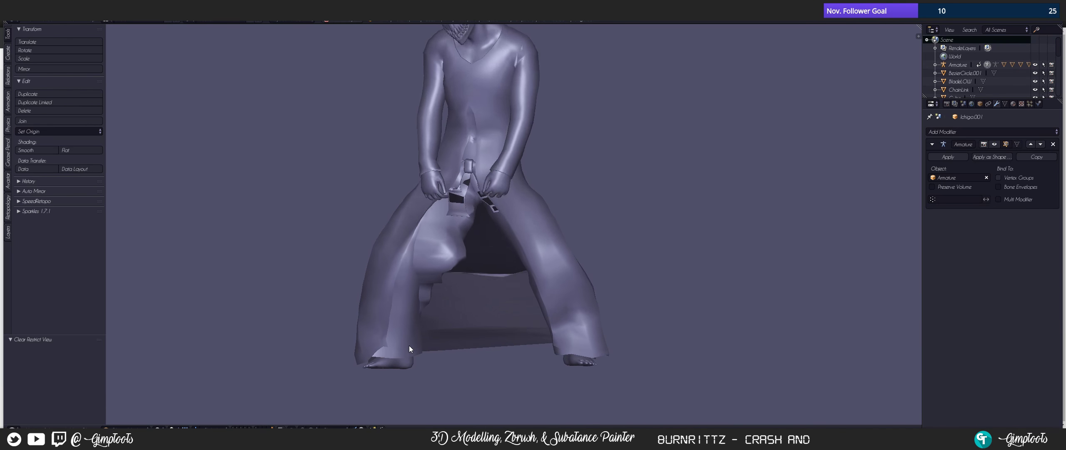
pyautogui.press('z')
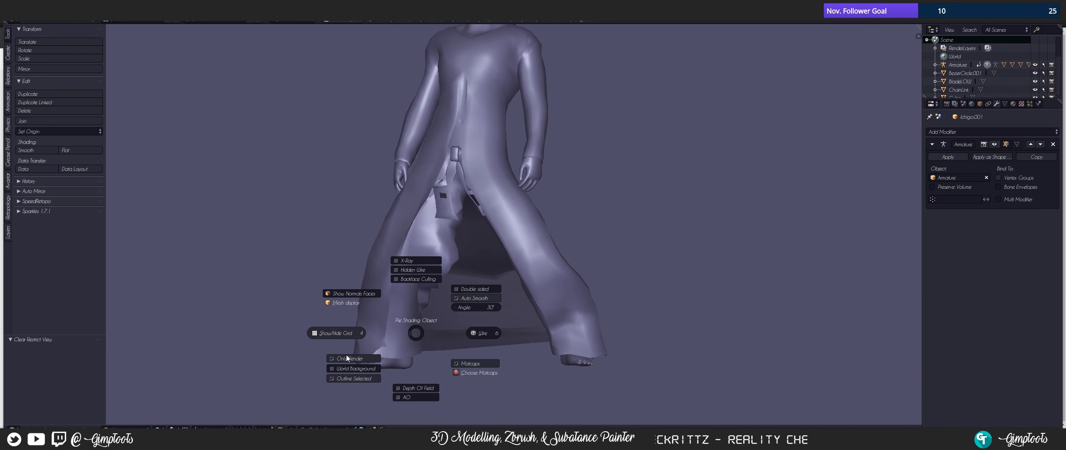
pyautogui.click(347, 358)
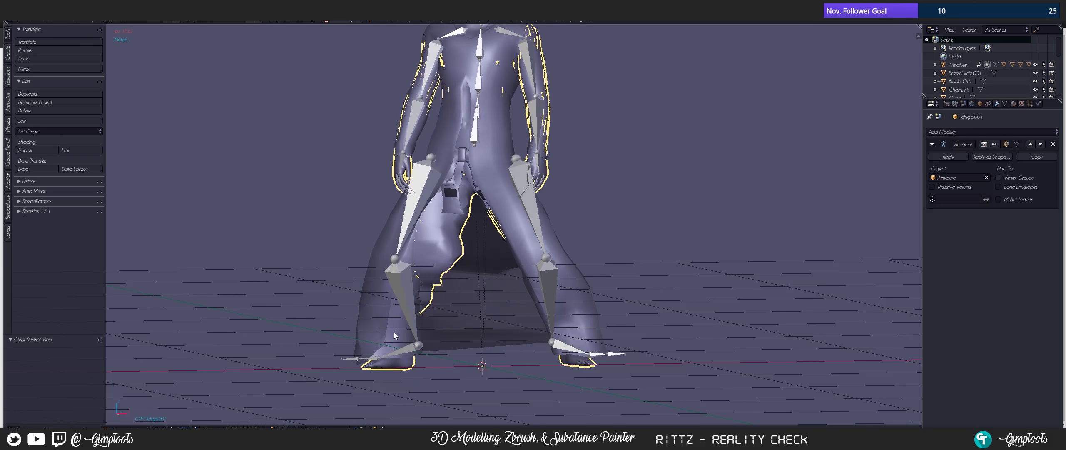
# - Hide the pants and put the Ichigo body mesh into Weight Paint mode with the armature selected
pyautogui.press('h')
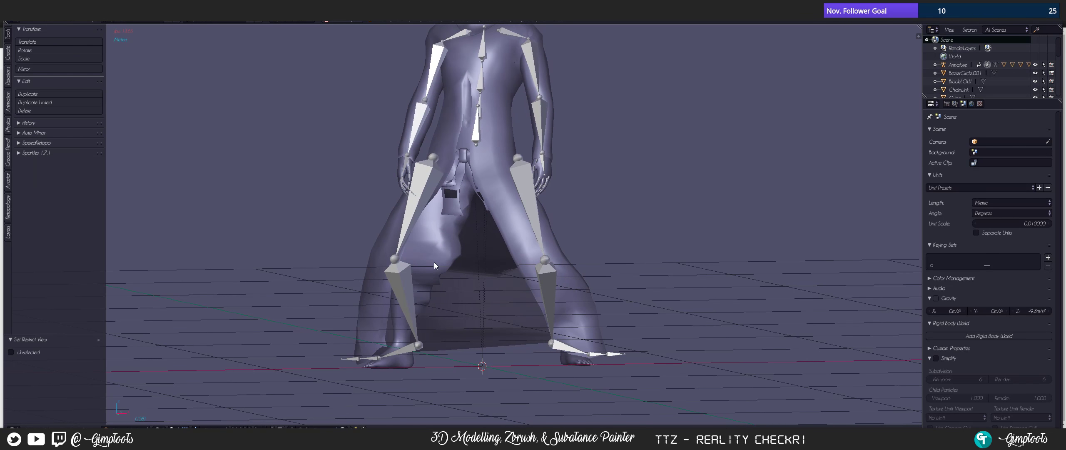
pyautogui.hotkey('alt', 'h')
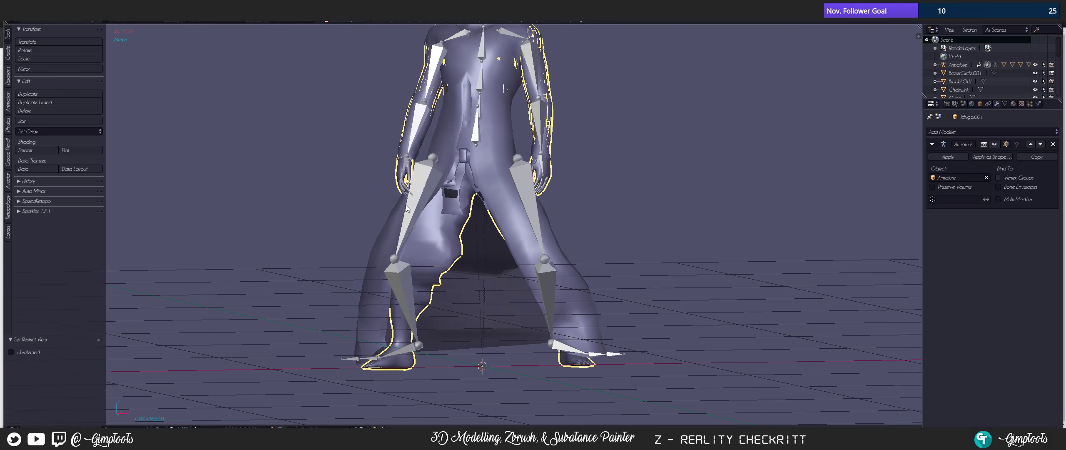
pyautogui.rightClick(414, 212)
pyautogui.keyDown('shift'); pyautogui.rightClick(434, 240); pyautogui.keyUp('shift')
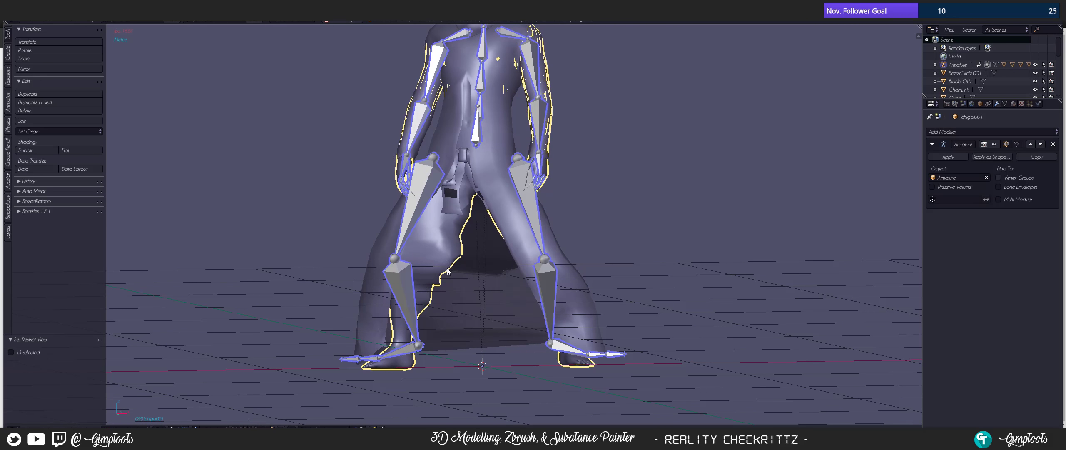
pyautogui.hotkey('ctrl', 'Tab')
# - Subtract the left thigh bone's weight from the body's right leg and check the left shin bone's influence there
pyautogui.scroll(2, 445, 264)
pyautogui.moveTo(450, 266)
pyautogui.mouseDown(button='middle')
pyautogui.moveTo(476, 269)
pyautogui.moveTo(428, 261)
pyautogui.mouseUp(button='middle')
pyautogui.rightClick(549, 213)
pyautogui.moveTo(433, 278)
pyautogui.mouseDown()
pyautogui.moveTo(451, 210)
pyautogui.moveTo(444, 232)
pyautogui.moveTo(458, 238)
pyautogui.moveTo(464, 275)
pyautogui.moveTo(493, 184)
pyautogui.moveTo(409, 326)
pyautogui.moveTo(444, 349)
pyautogui.moveTo(452, 206)
pyautogui.moveTo(435, 381)
pyautogui.moveTo(449, 205)
pyautogui.moveTo(431, 238)
pyautogui.mouseUp()
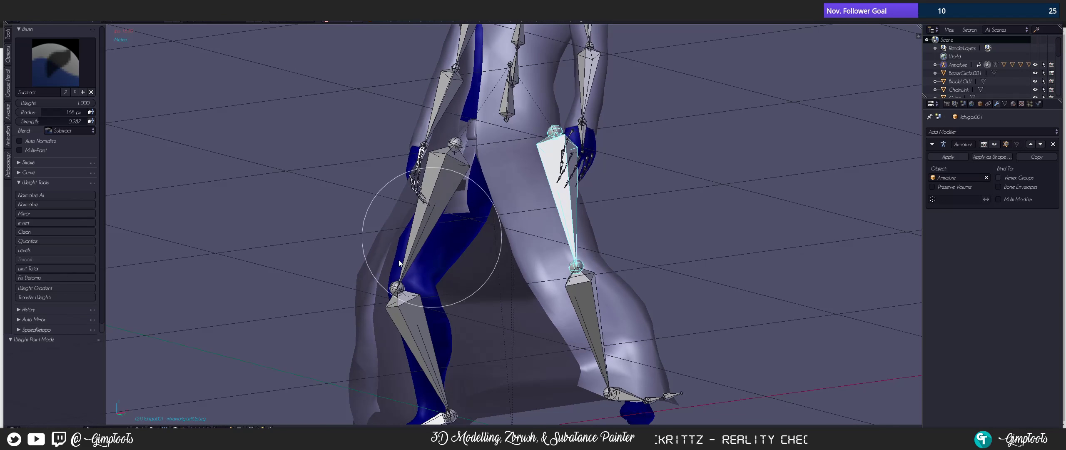
pyautogui.moveTo(420, 244)
pyautogui.mouseDown(button='middle')
pyautogui.moveTo(441, 265)
pyautogui.moveTo(470, 264)
pyautogui.moveTo(429, 261)
pyautogui.mouseUp(button='middle')
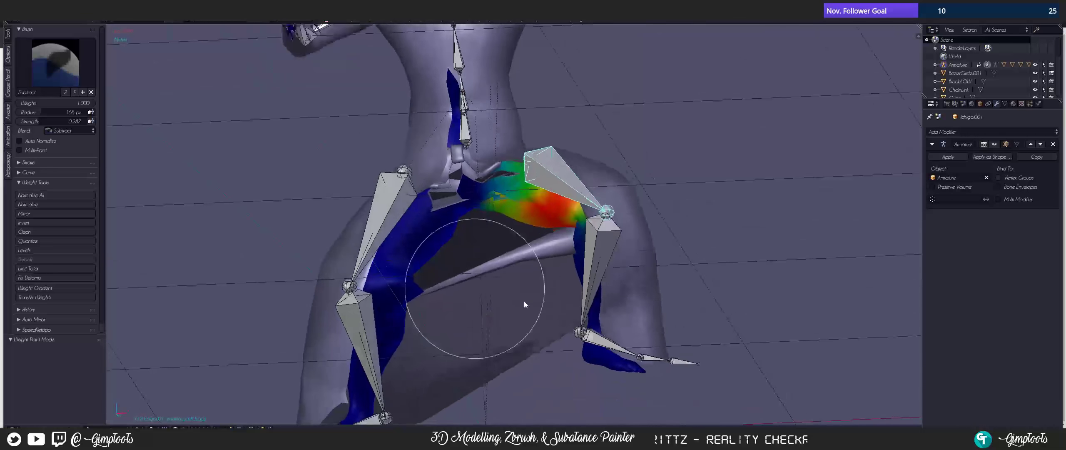
pyautogui.moveTo(587, 329); pyautogui.dragTo(452, 326, button='middle')
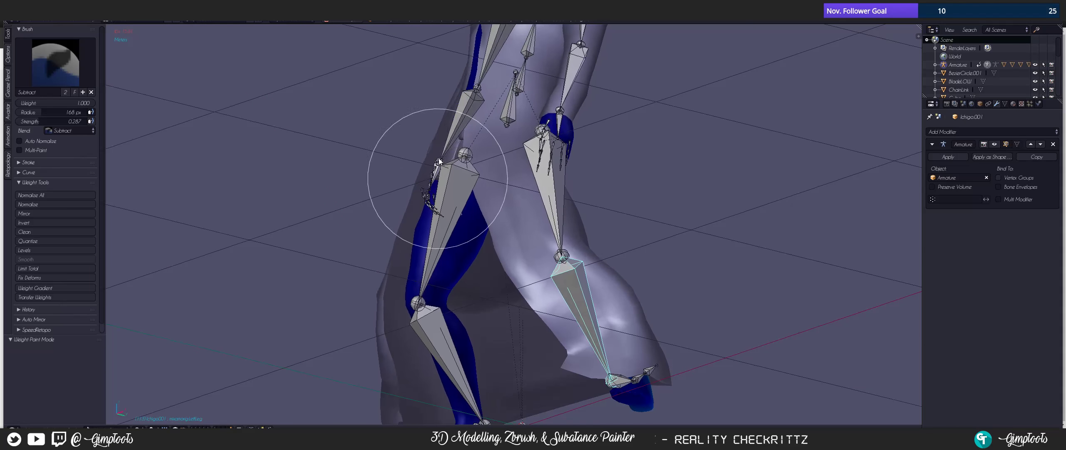
pyautogui.moveTo(424, 201); pyautogui.dragTo(459, 252, button='middle')
pyautogui.rightClick(544, 211)
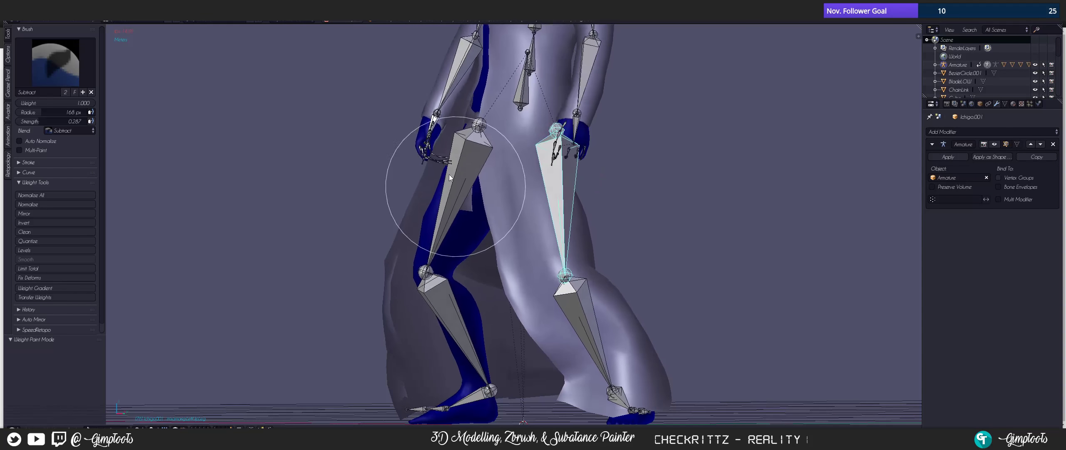
pyautogui.moveTo(435, 220); pyautogui.dragTo(433, 285, button='middle')
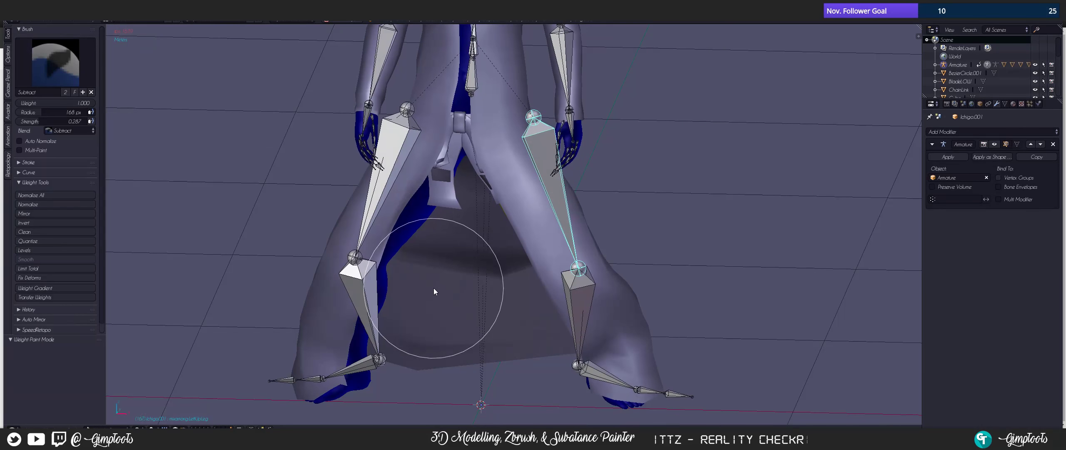
# - Return the body mesh to Object Mode and unhide the pants
pyautogui.press('Tab')
pyautogui.click(433, 236)
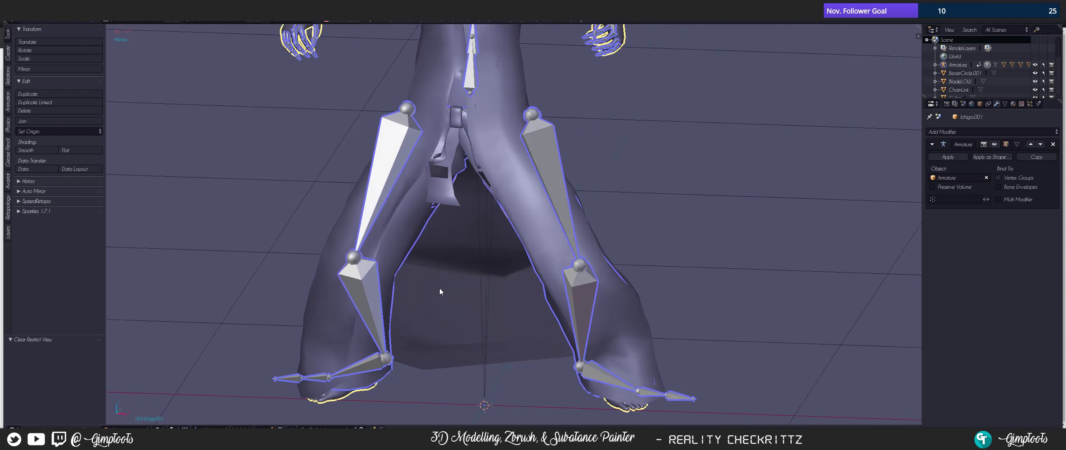
pyautogui.hotkey('alt', 'h')
pyautogui.moveTo(461, 259)
pyautogui.mouseDown(button='middle')
pyautogui.moveTo(443, 194)
pyautogui.moveTo(408, 251)
pyautogui.mouseUp(button='middle')
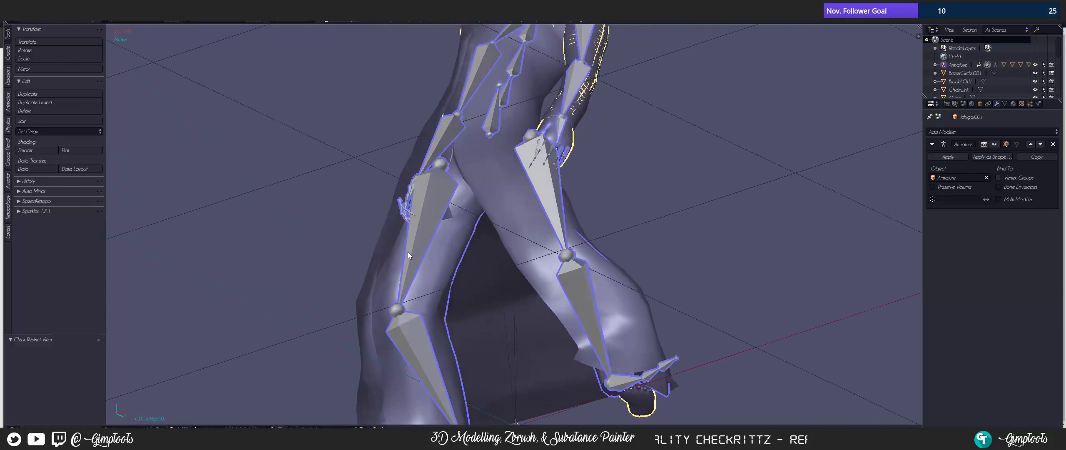
# - Change the viewport matcap to the plain light grey one
pyautogui.press('z')
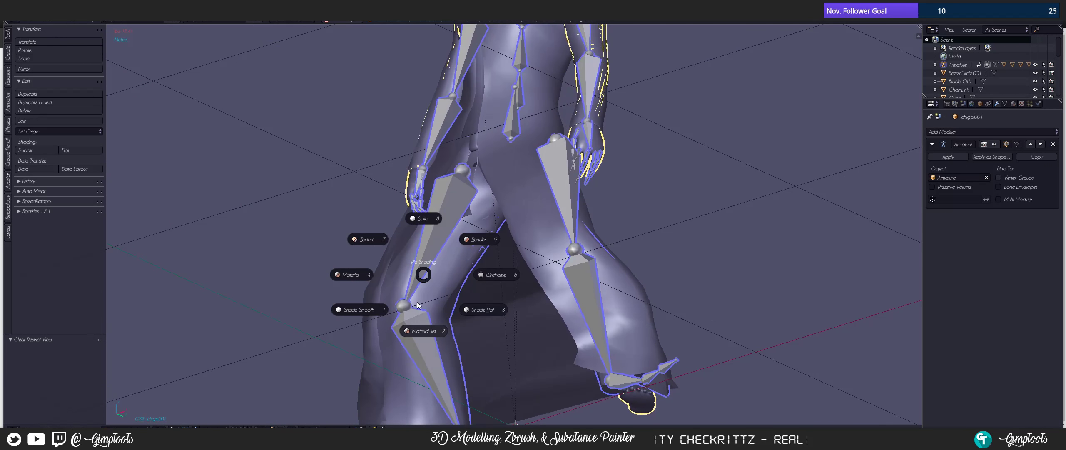
pyautogui.press('Escape')
pyautogui.hotkey('shift', 'z')
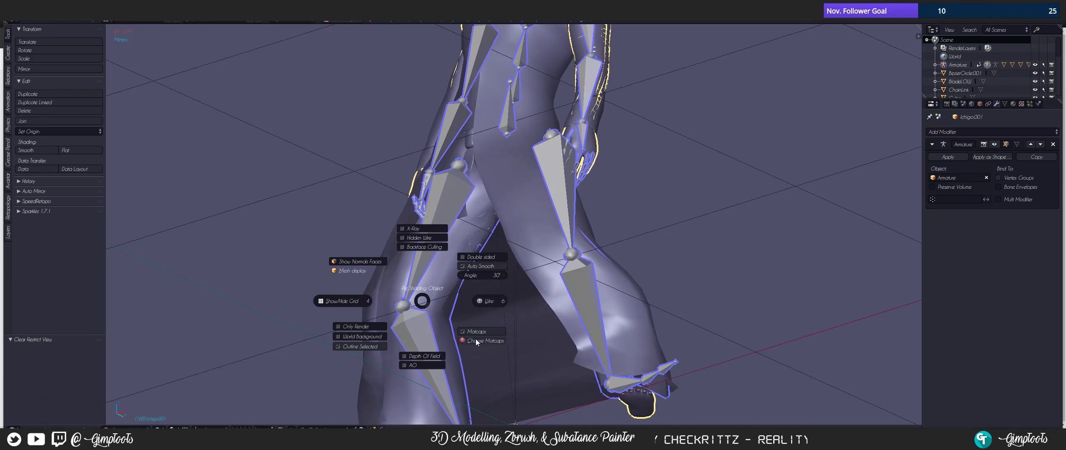
pyautogui.moveTo(474, 341)
pyautogui.click(522, 354)
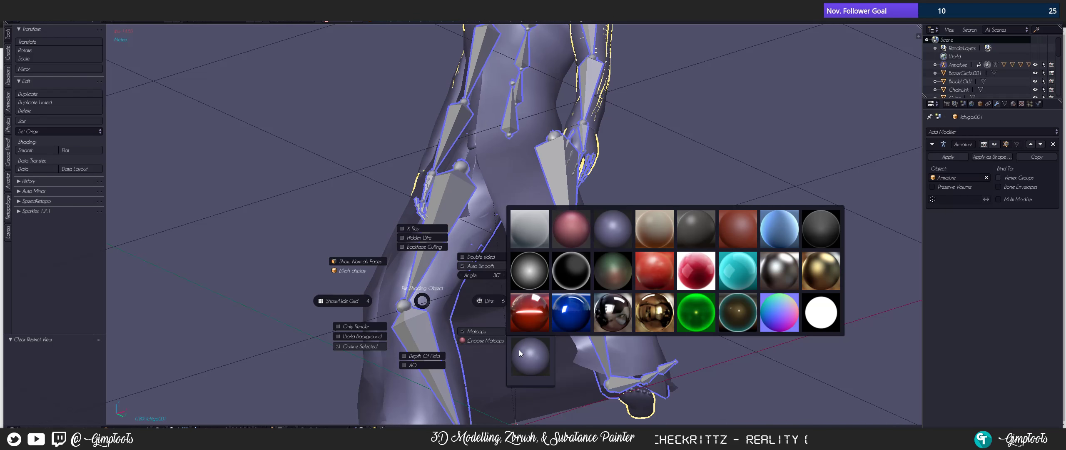
pyautogui.click(523, 242)
pyautogui.scroll(-2, 468, 249)
pyautogui.moveTo(468, 249); pyautogui.dragTo(503, 277, button='middle')
pyautogui.scroll(3, 504, 277)
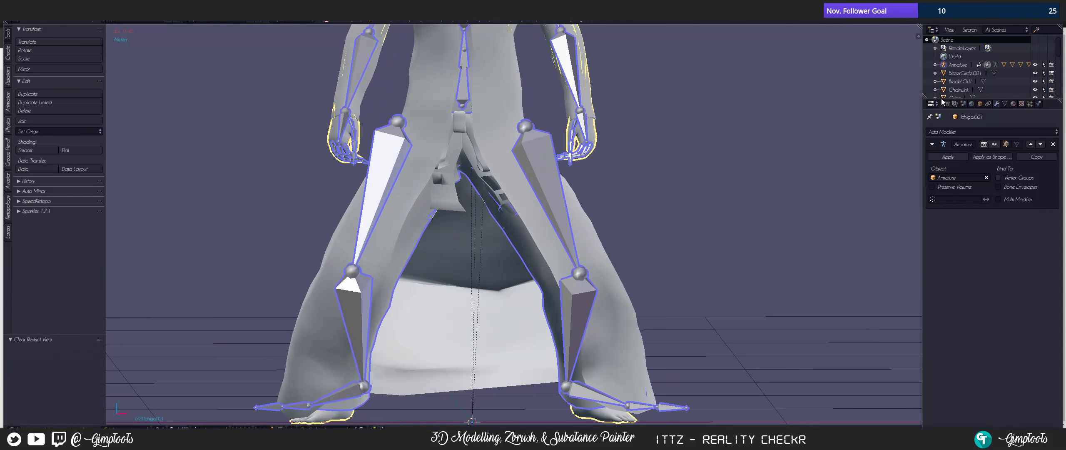
# - Select the character's top and assign the IchigoTop.001 material to its first material slot
pyautogui.click(1013, 104)
pyautogui.rightClick(580, 234)
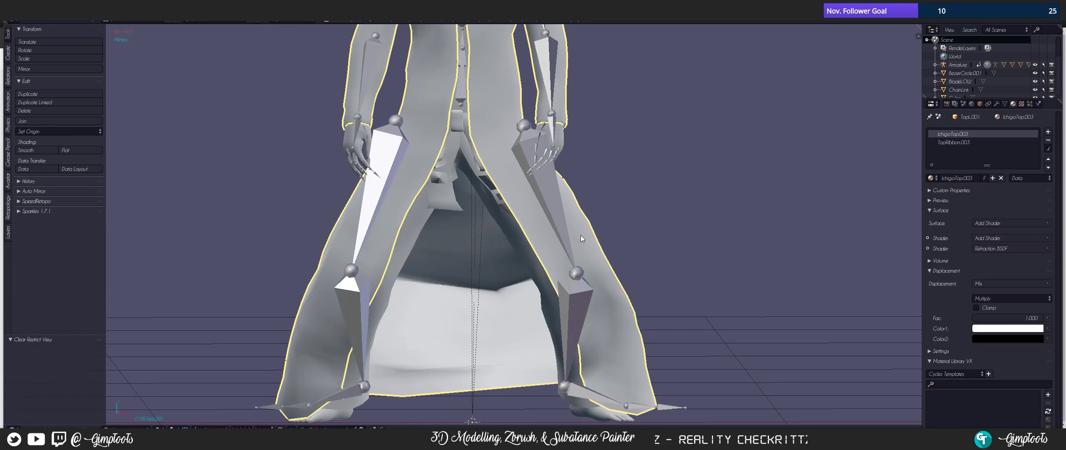
pyautogui.moveTo(572, 252); pyautogui.dragTo(596, 260, button='middle')
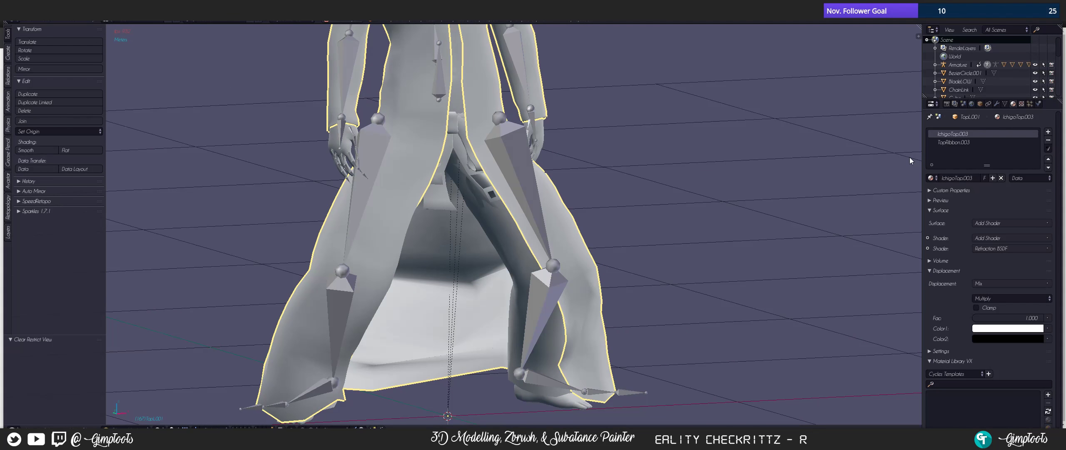
pyautogui.click(935, 178)
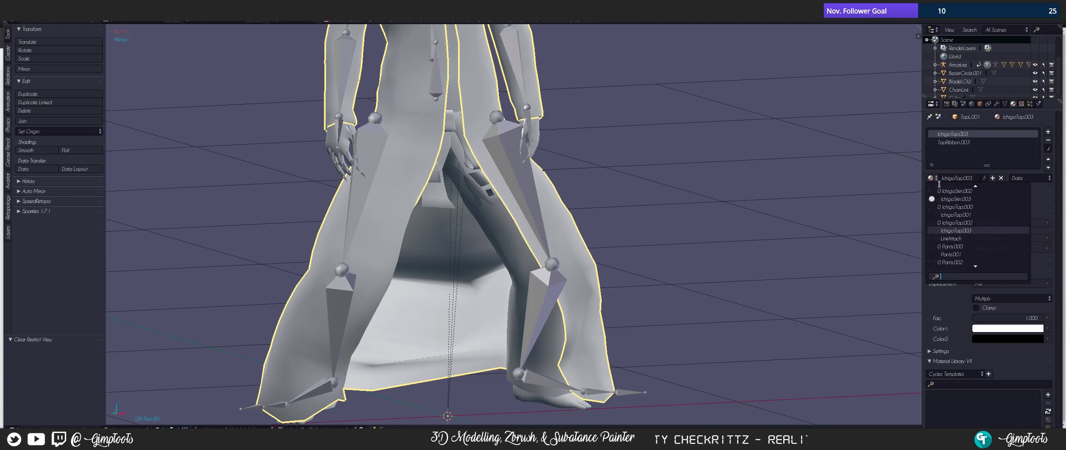
pyautogui.click(955, 215)
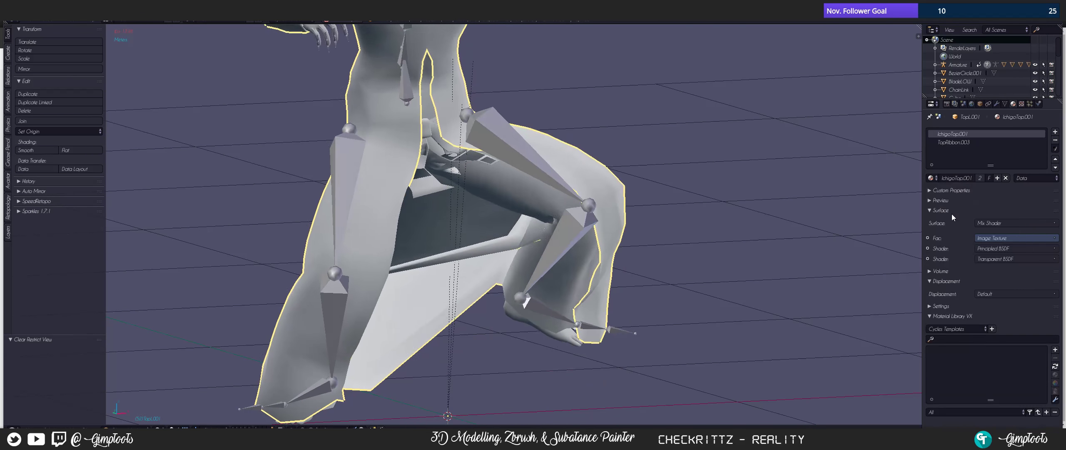
# - Assign the TopRibbon.001 material to the second material slot of the character's top
pyautogui.click(942, 142)
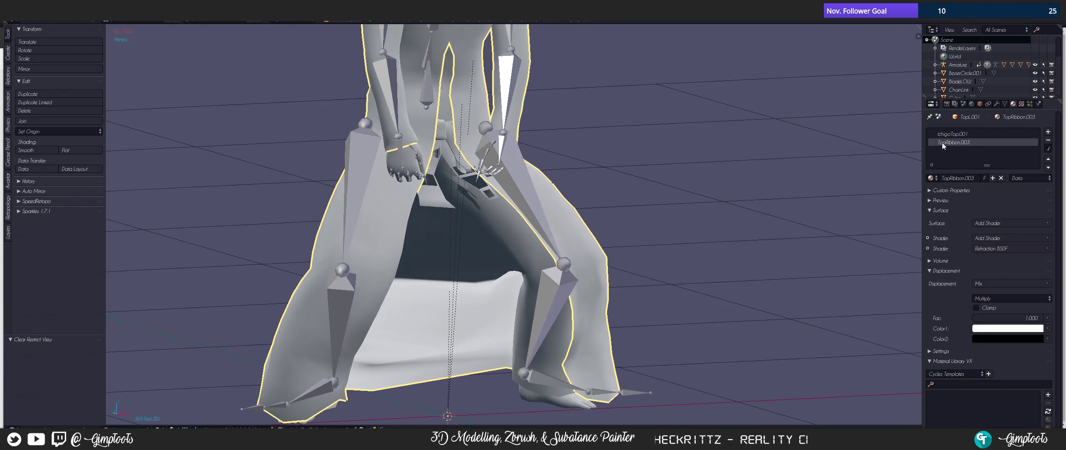
pyautogui.click(933, 178)
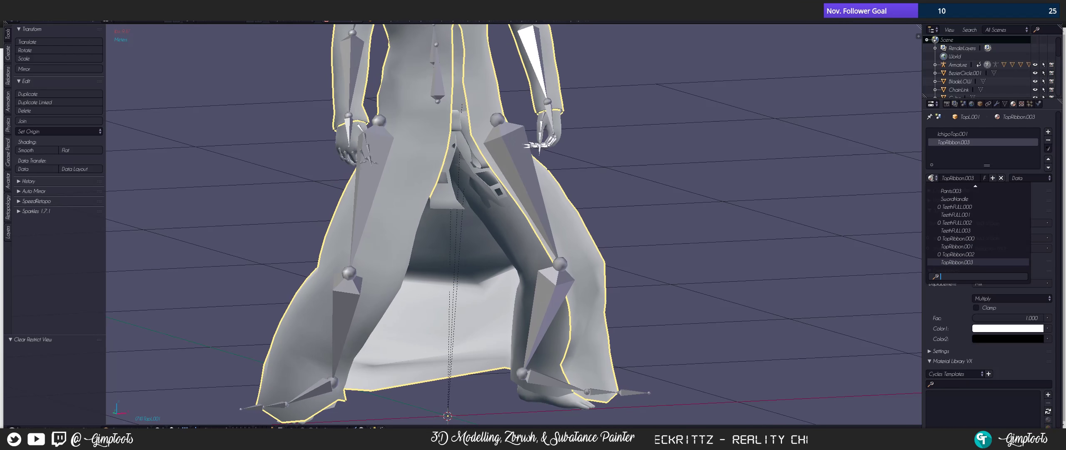
pyautogui.click(956, 246)
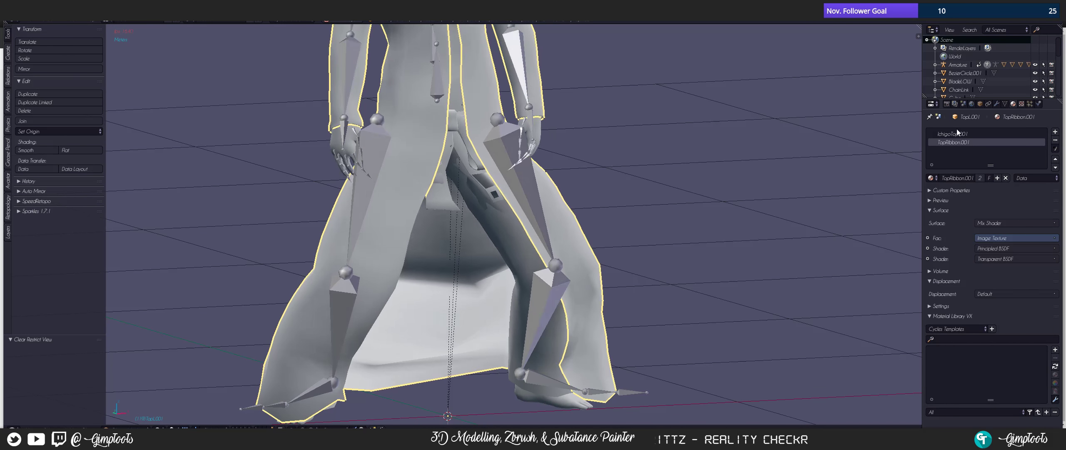
# - Select the pants and replace their material with Pants.001
pyautogui.moveTo(497, 205); pyautogui.dragTo(489, 207, button='middle')
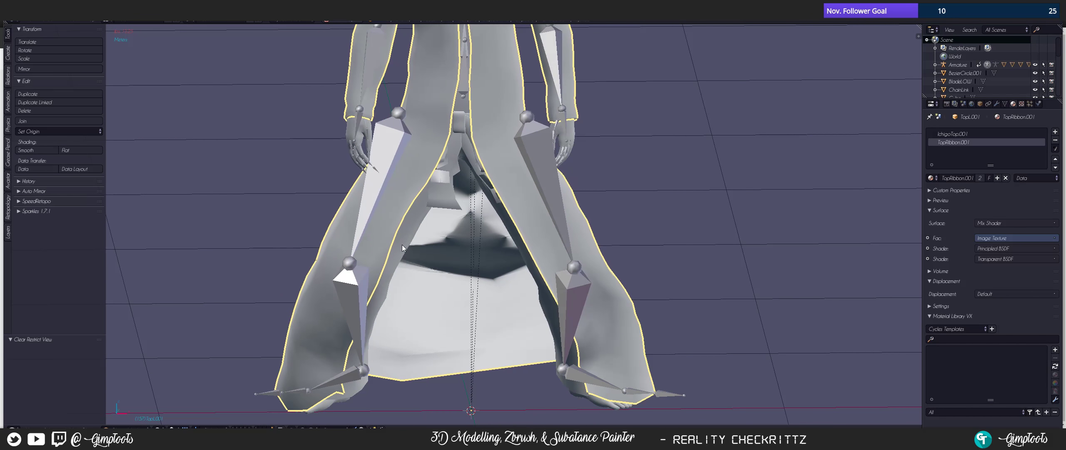
pyautogui.rightClick(424, 232)
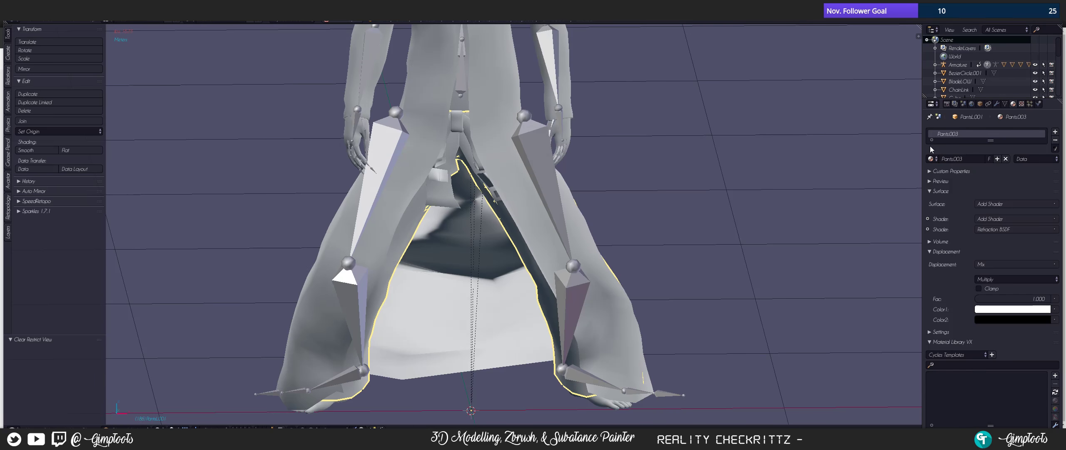
pyautogui.click(930, 160)
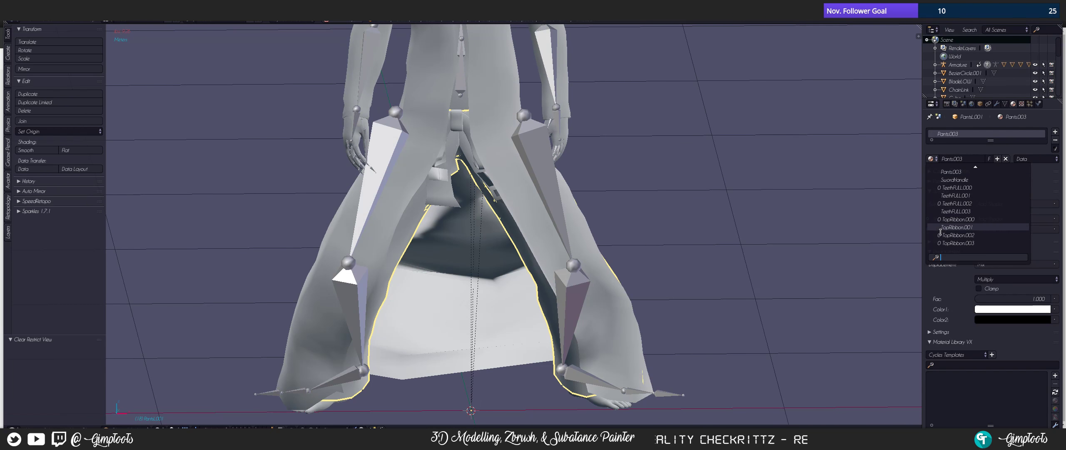
pyautogui.scroll(2, 942, 183)
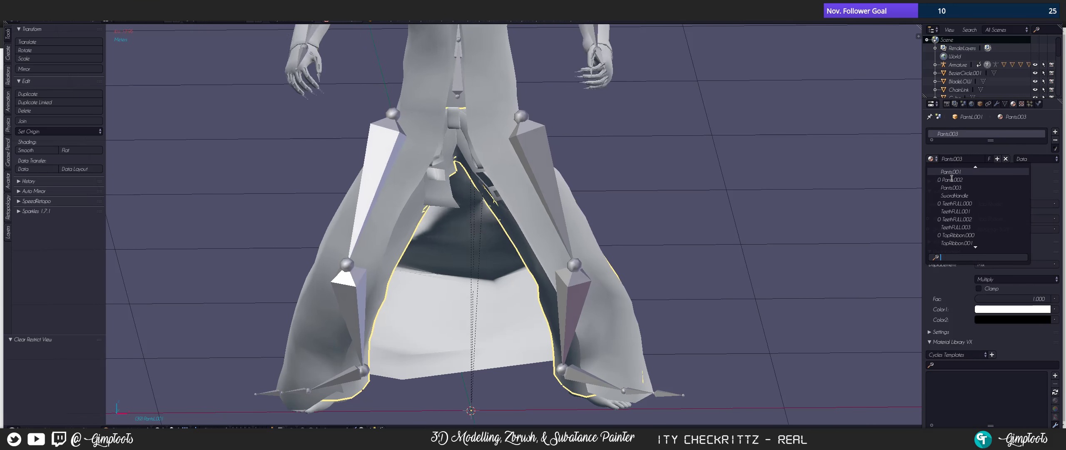
pyautogui.click(956, 173)
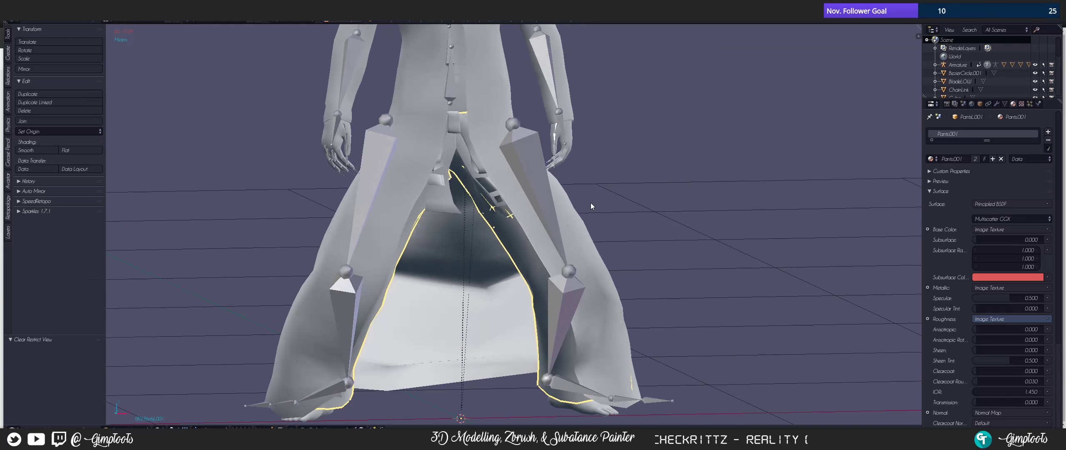
# - Switch the viewport to Material shading, stop the animation playback and select the top to check its materials
pyautogui.press('z')
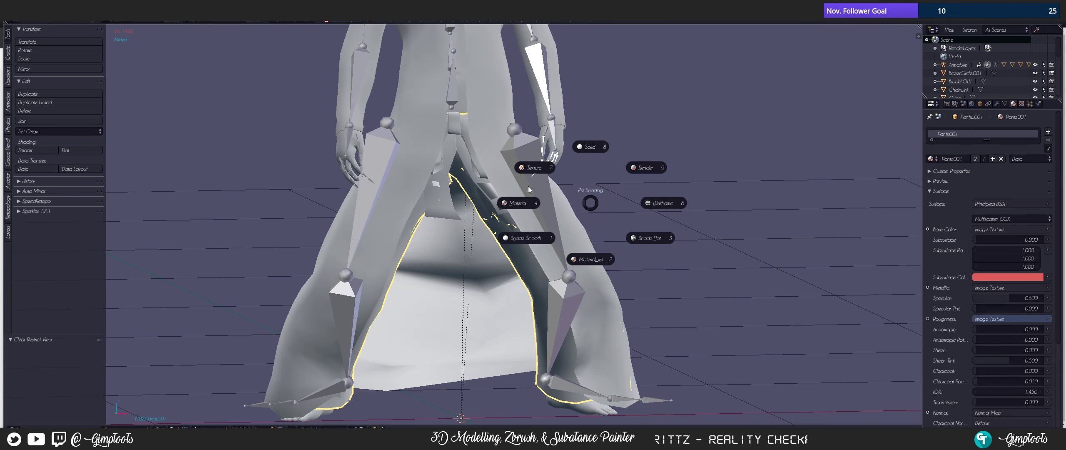
pyautogui.click(488, 199)
pyautogui.scroll(-2, 519, 231)
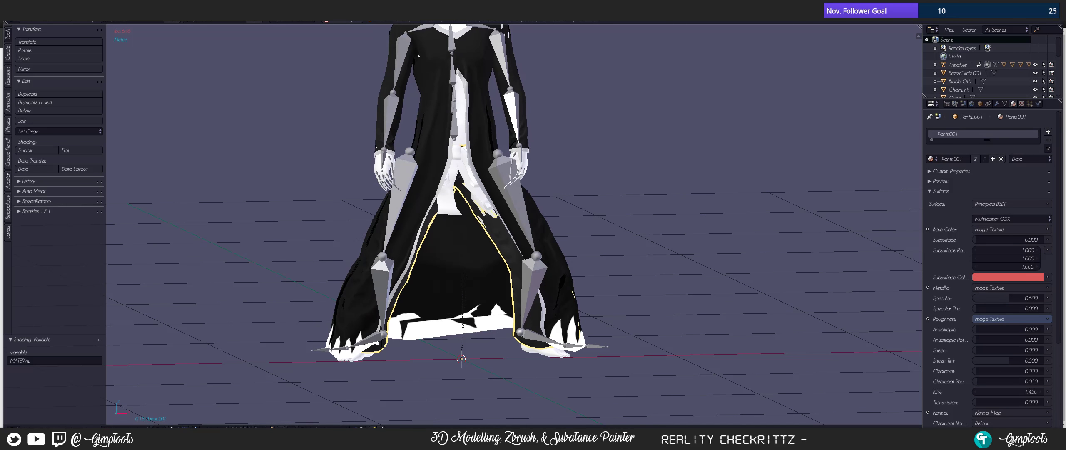
pyautogui.hotkey('alt', 'a')
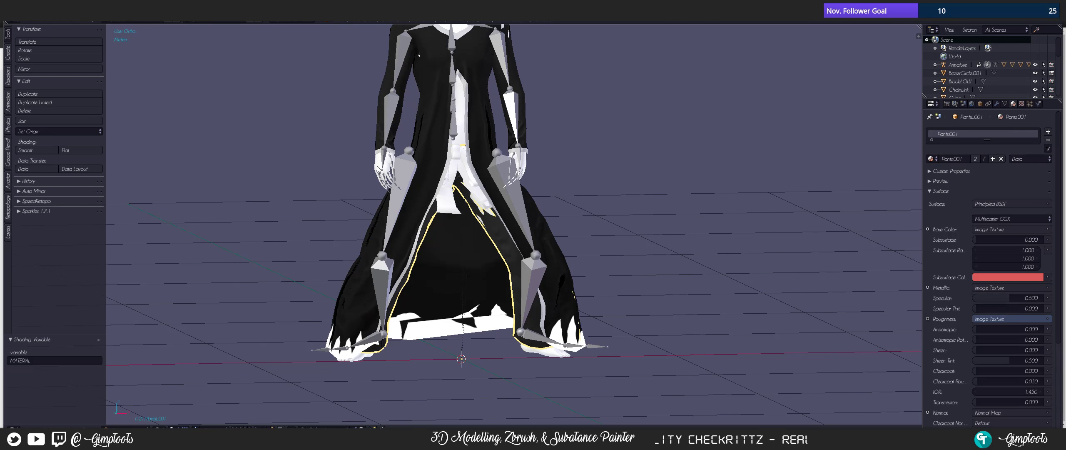
pyautogui.rightClick(510, 163)
pyautogui.scroll(1, 751, 156)
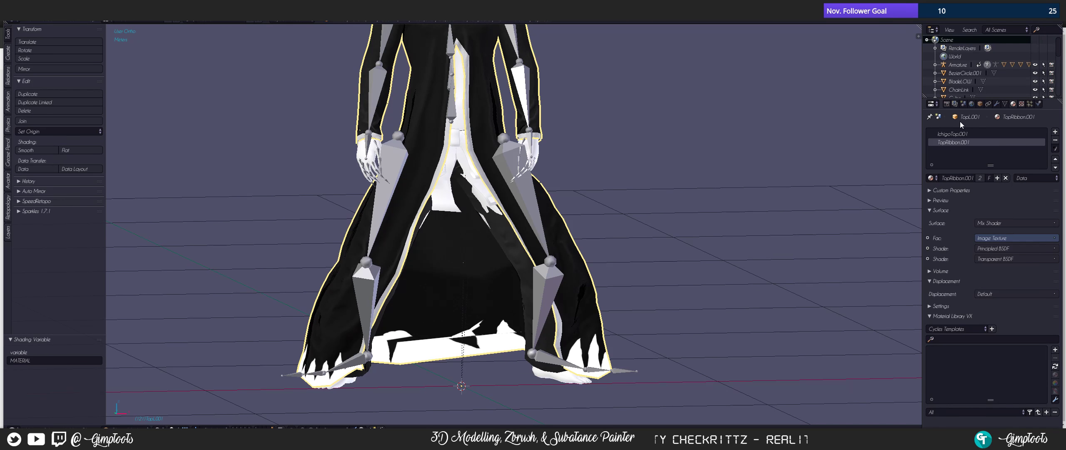
# - Select the character's body and assign the IchigoSkin.001 material to its first material slot
pyautogui.rightClick(362, 152)
pyautogui.scroll(2, 361, 152)
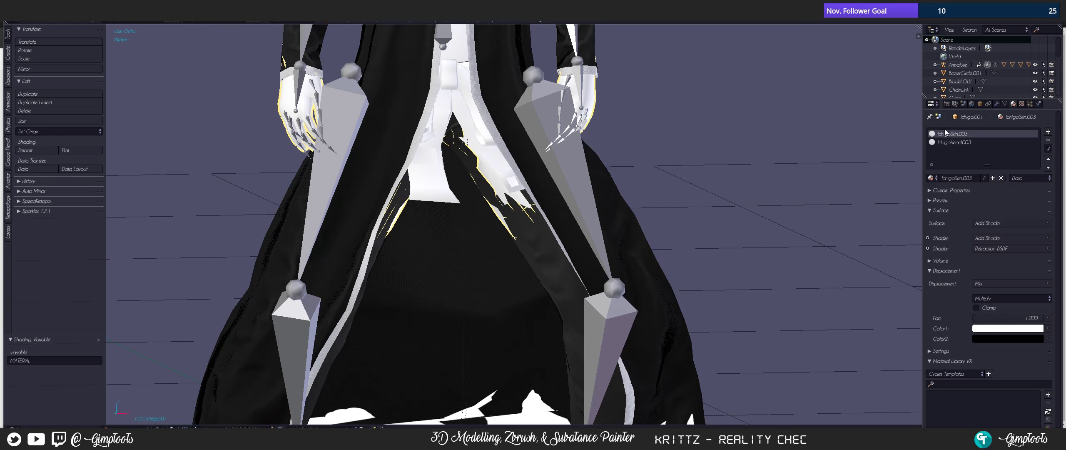
pyautogui.click(931, 178)
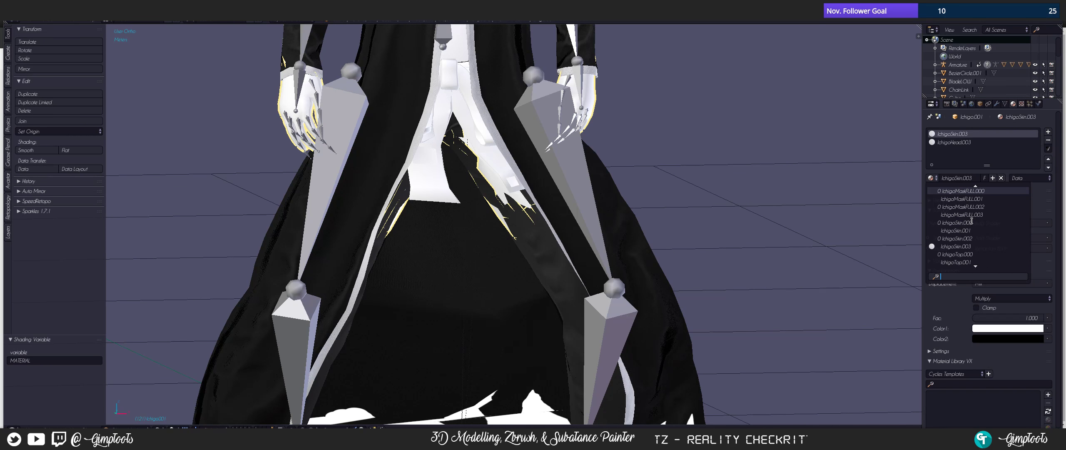
pyautogui.scroll(2, 973, 220)
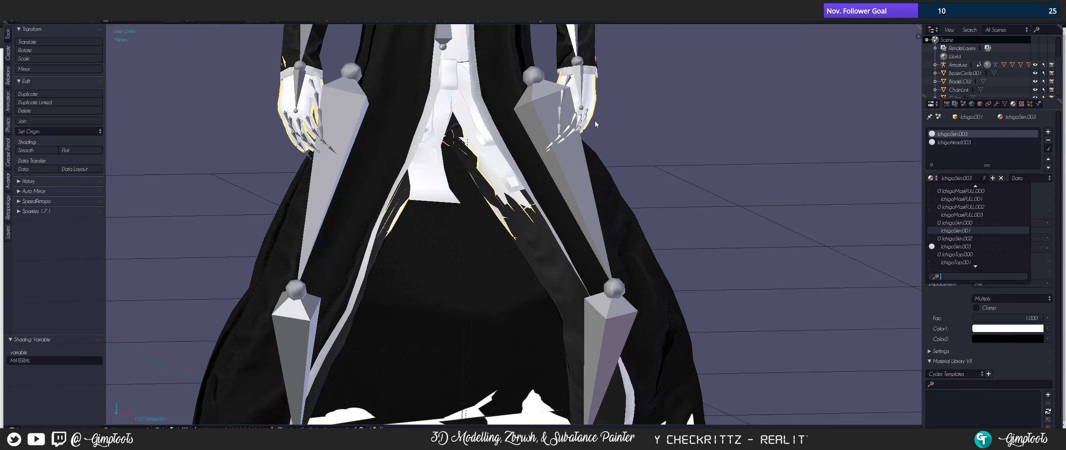
pyautogui.press('Return')
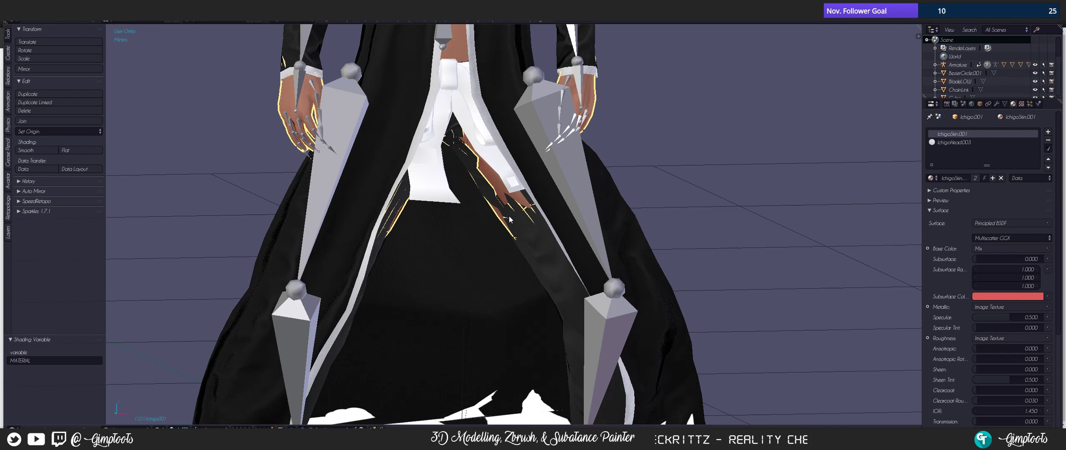
# - Inspect the skin material on the hands and feet, and return the viewport to Solid shading
pyautogui.scroll(-1, 510, 213)
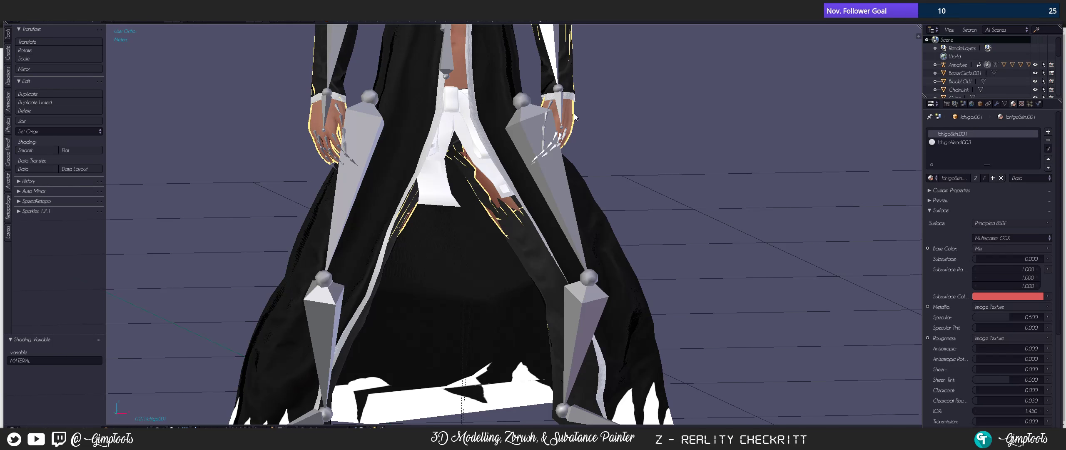
pyautogui.moveTo(577, 150); pyautogui.dragTo(500, 187, button='middle')
pyautogui.scroll(-3, 485, 193)
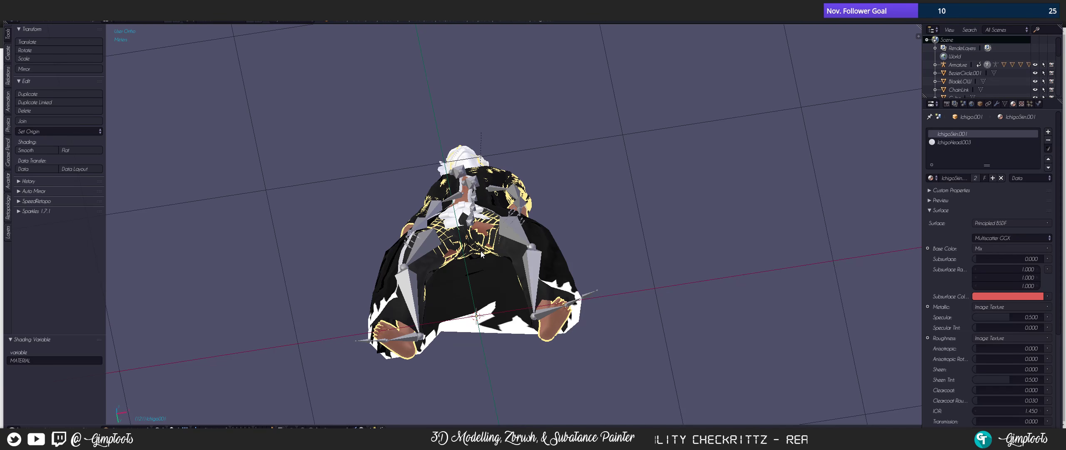
pyautogui.moveTo(481, 251); pyautogui.dragTo(475, 290, button='middle')
pyautogui.press('z')
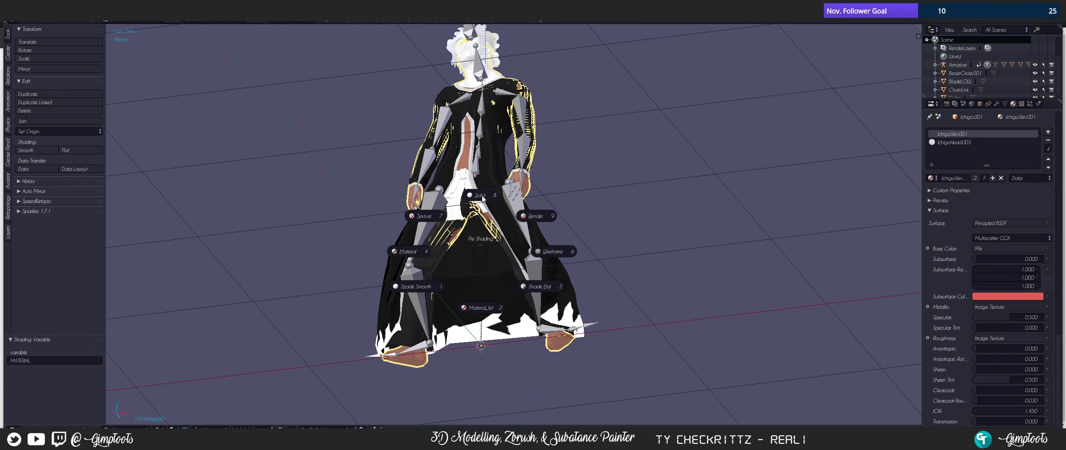
pyautogui.click(482, 196)
pyautogui.scroll(3, 482, 199)
pyautogui.moveTo(483, 228); pyautogui.dragTo(479, 275, button='middle')
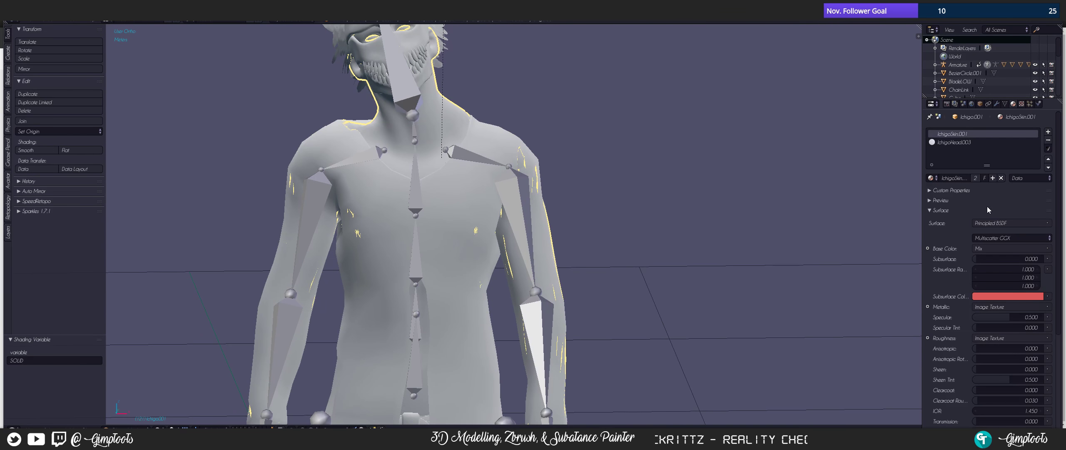
# - Assign the IchigoHead.001 material to the second material slot of the body
pyautogui.click(954, 142)
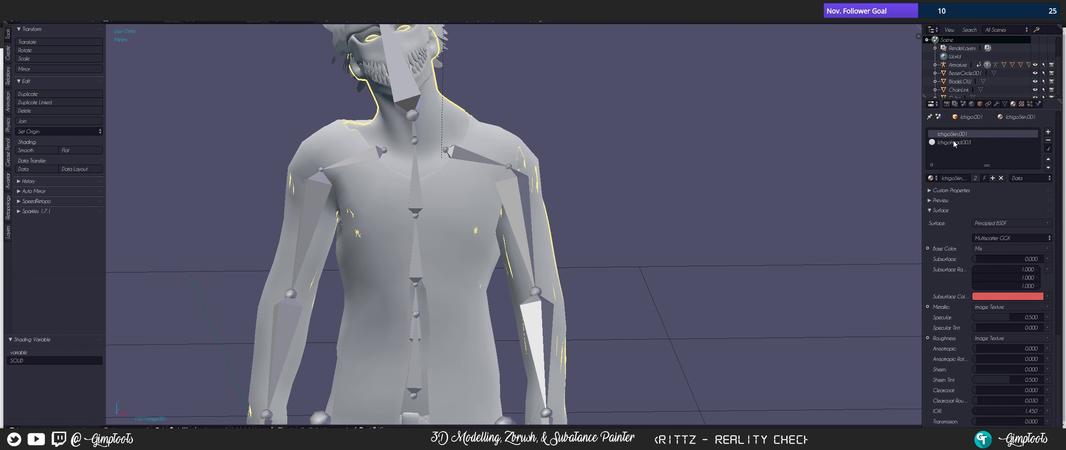
pyautogui.click(932, 178)
pyautogui.click(953, 215)
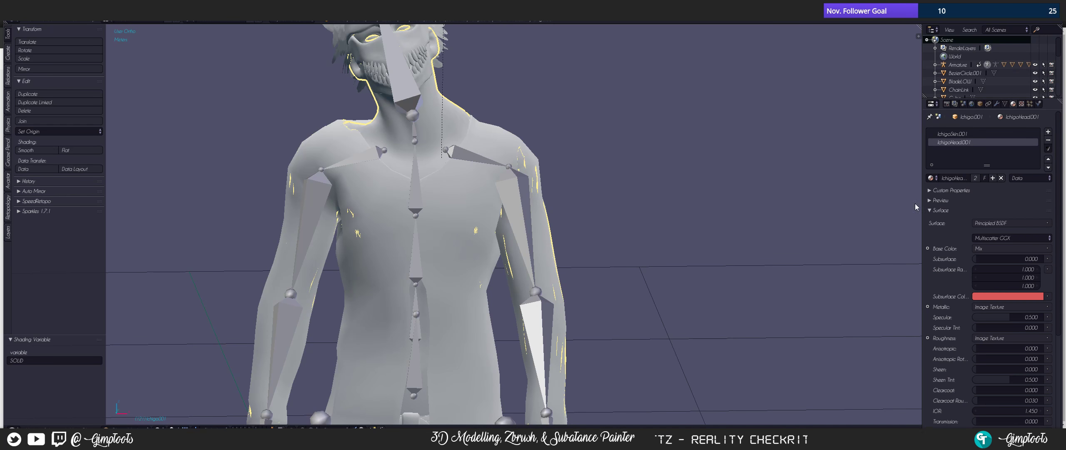
# - Select the face mask and replace its material with IchigoMaskFULL.001
pyautogui.scroll(3, 500, 108)
pyautogui.moveTo(500, 107); pyautogui.dragTo(443, 192, button='middle')
pyautogui.scroll(2, 463, 184)
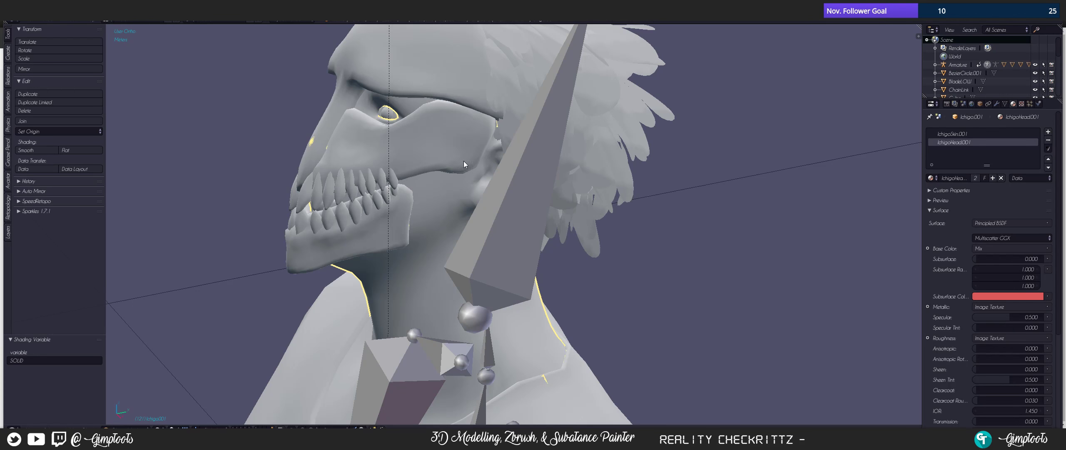
pyautogui.moveTo(435, 52); pyautogui.dragTo(767, 220, button='right')
pyautogui.rightClick(767, 220)
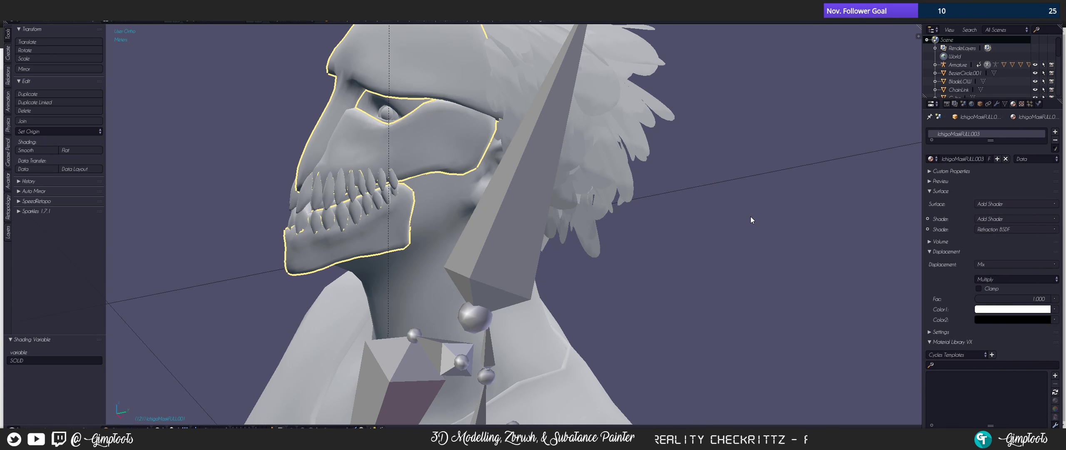
pyautogui.click(932, 158)
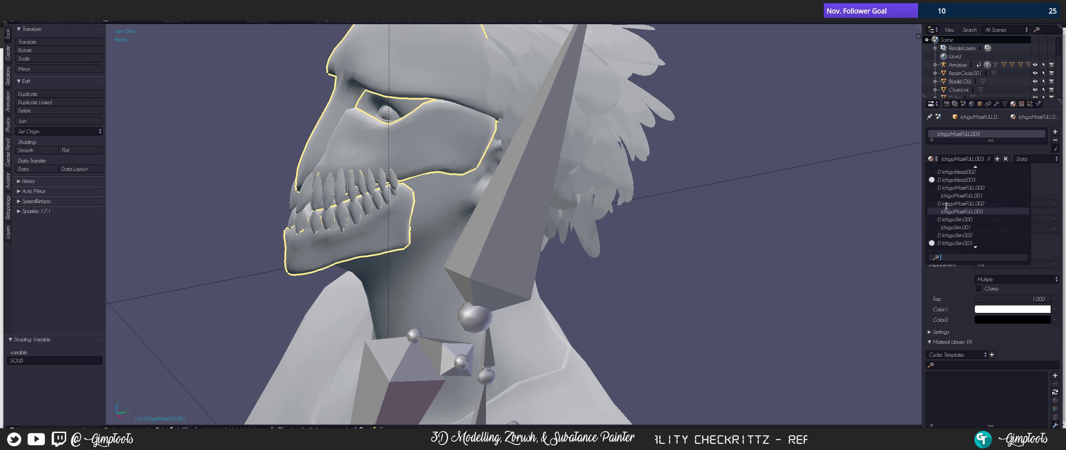
pyautogui.click(987, 194)
# - Select the mask's teeth and replace their material with TeethFULL.001
pyautogui.rightClick(357, 192)
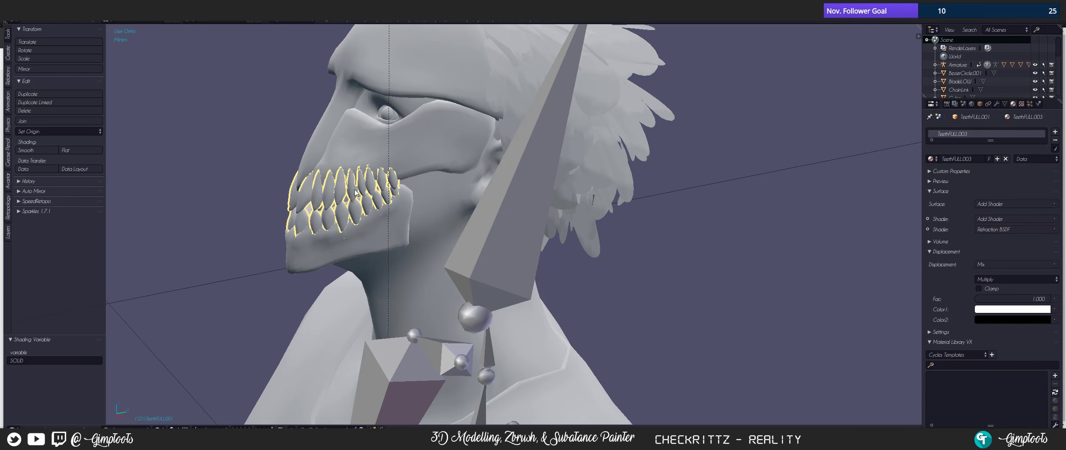
pyautogui.click(932, 158)
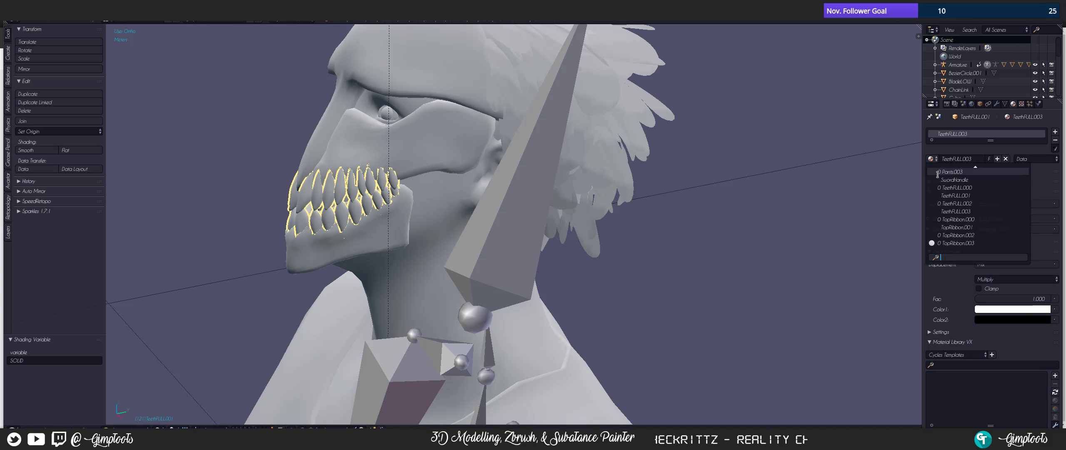
pyautogui.click(955, 195)
# - Select the spiky hair and replace its material with HairSpiked.001
pyautogui.moveTo(540, 133); pyautogui.dragTo(365, 182, button='middle')
pyautogui.keyDown('shift'); pyautogui.scroll(3, 458, 178); pyautogui.keyUp('shift')
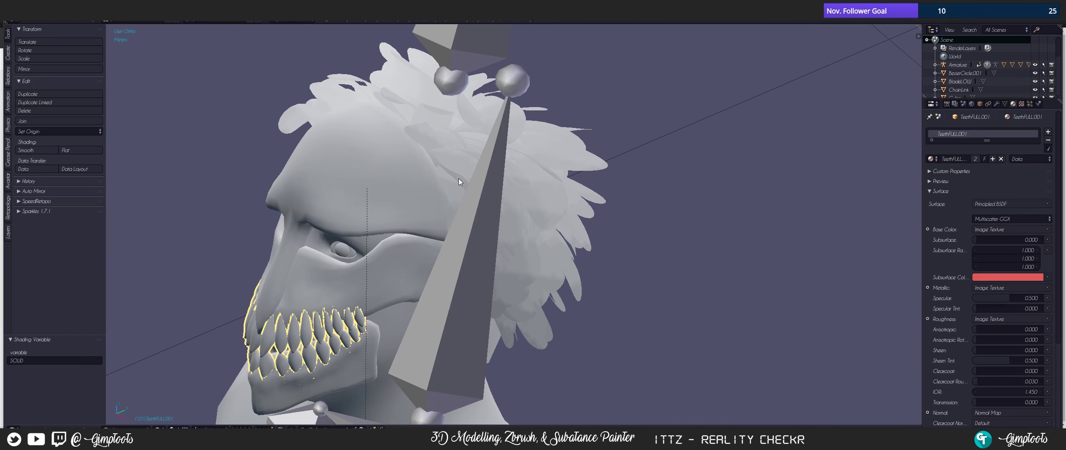
pyautogui.rightClick(443, 147)
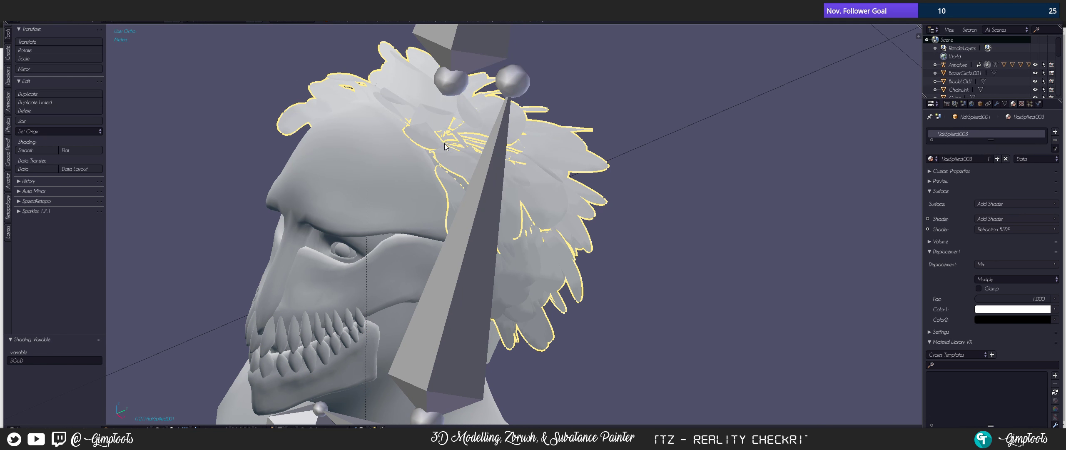
pyautogui.click(931, 159)
pyautogui.click(960, 196)
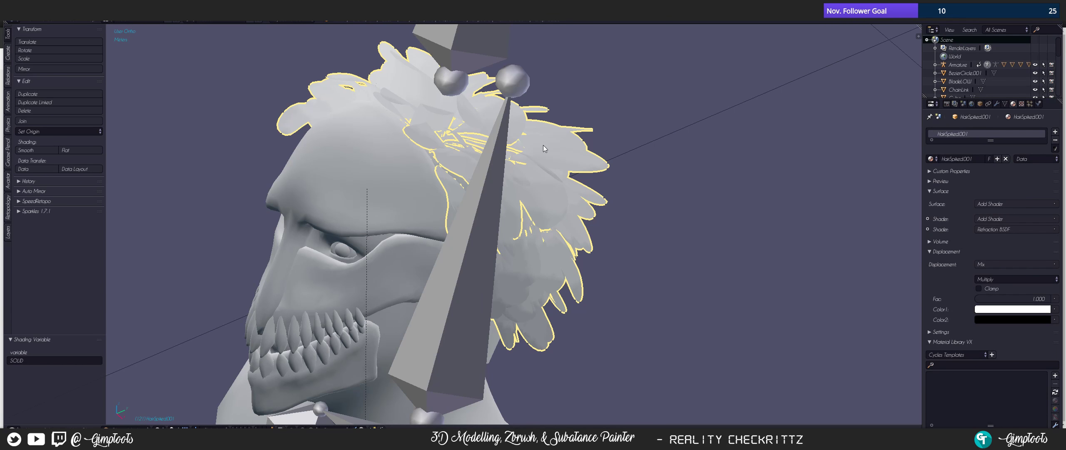
# - Select the belt cloth hanging between the legs and replace its material with Belt.001
pyautogui.scroll(-5, 542, 167)
pyautogui.keyDown('shift'); pyautogui.moveTo(528, 275); pyautogui.dragTo(605, 103, button='middle'); pyautogui.keyUp('shift')
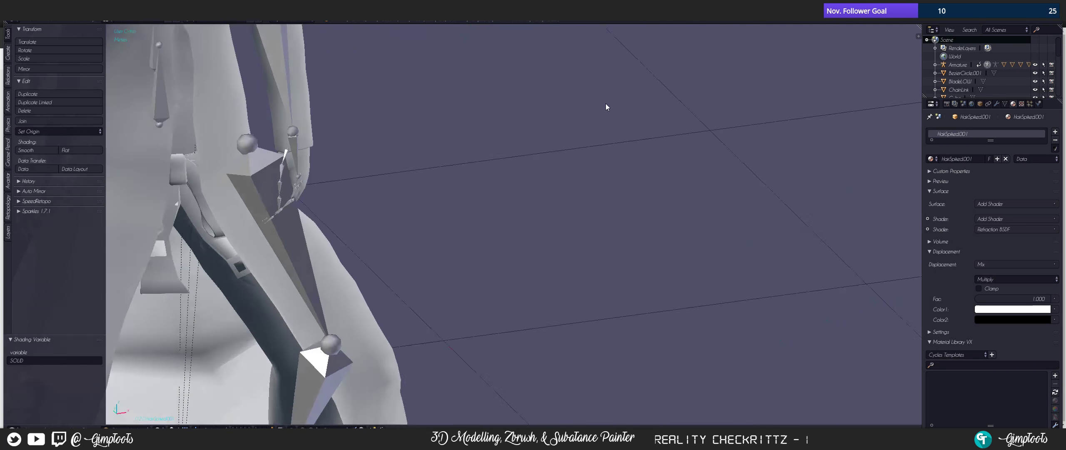
pyautogui.keyDown('shift'); pyautogui.moveTo(421, 171); pyautogui.dragTo(523, 127, button='middle'); pyautogui.keyUp('shift')
pyautogui.scroll(-4, 467, 112)
pyautogui.moveTo(407, 97); pyautogui.dragTo(397, 106, button='middle')
pyautogui.scroll(5, 437, 186)
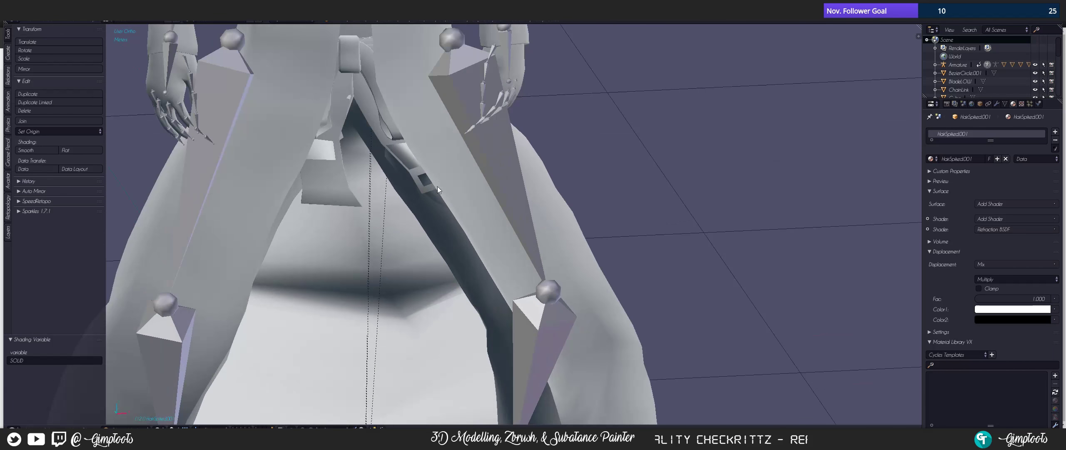
pyautogui.rightClick(336, 185)
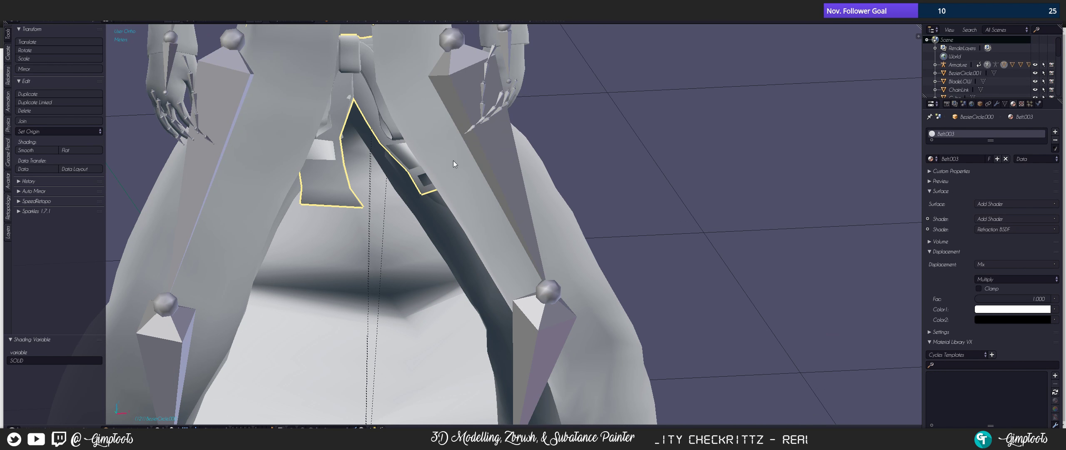
pyautogui.click(931, 158)
pyautogui.click(948, 187)
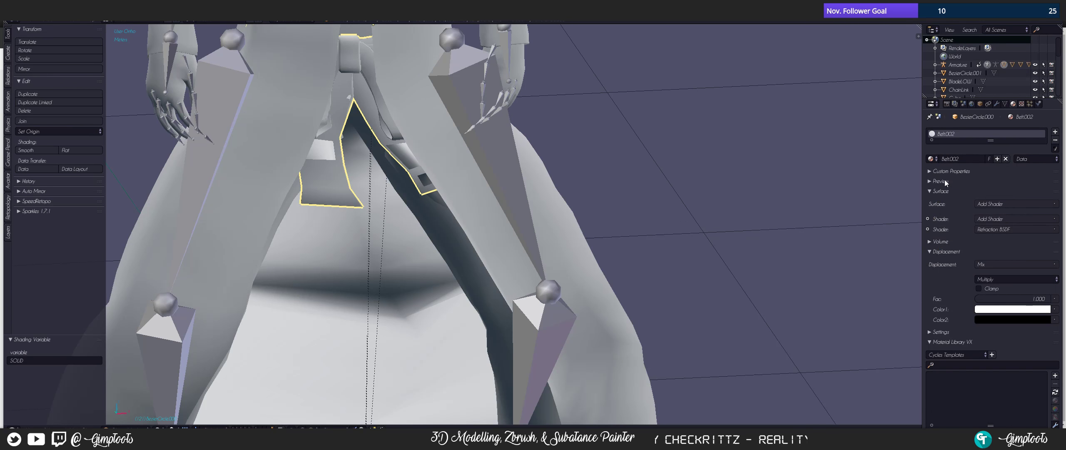
pyautogui.click(932, 161)
pyautogui.click(948, 180)
pyautogui.keyDown('shift'); pyautogui.moveTo(404, 108); pyautogui.dragTo(497, 168, button='middle'); pyautogui.keyUp('shift')
pyautogui.moveTo(498, 168); pyautogui.dragTo(463, 161, button='middle')
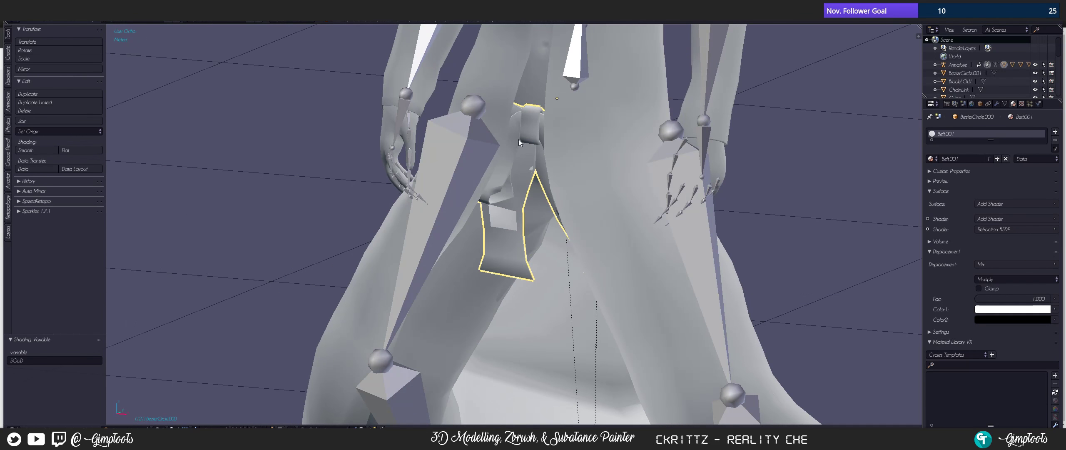
# - Select the fingernails on the character's hand and replace their material with Fingernails.001
pyautogui.scroll(-3, 518, 140)
pyautogui.moveTo(518, 139); pyautogui.dragTo(569, 207, button='middle')
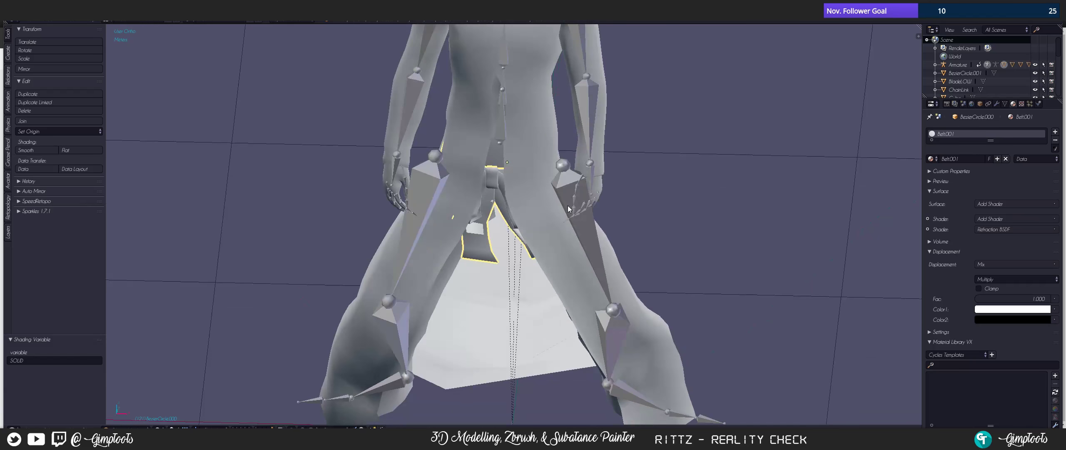
pyautogui.scroll(6, 569, 206)
pyautogui.keyDown('shift'); pyautogui.moveTo(546, 167); pyautogui.dragTo(535, 129, button='middle'); pyautogui.keyUp('shift')
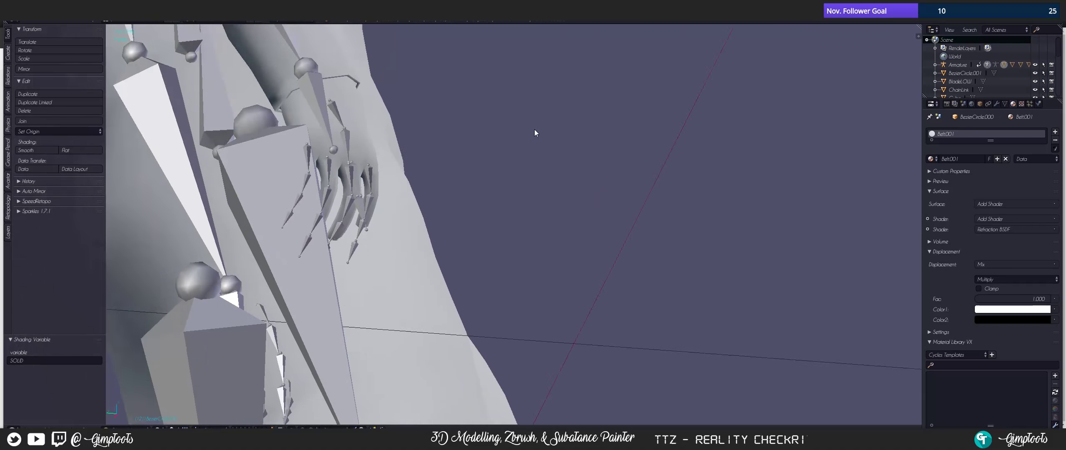
pyautogui.scroll(5, 372, 196)
pyautogui.moveTo(371, 195); pyautogui.dragTo(345, 187, button='middle')
pyautogui.scroll(2, 198, 227)
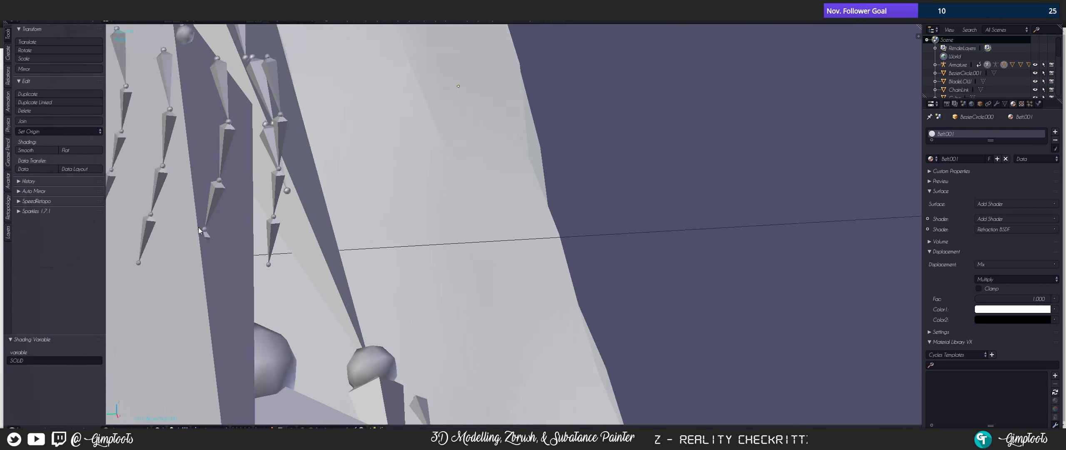
pyautogui.scroll(-5, 199, 227)
pyautogui.moveTo(360, 236); pyautogui.dragTo(278, 248, button='middle')
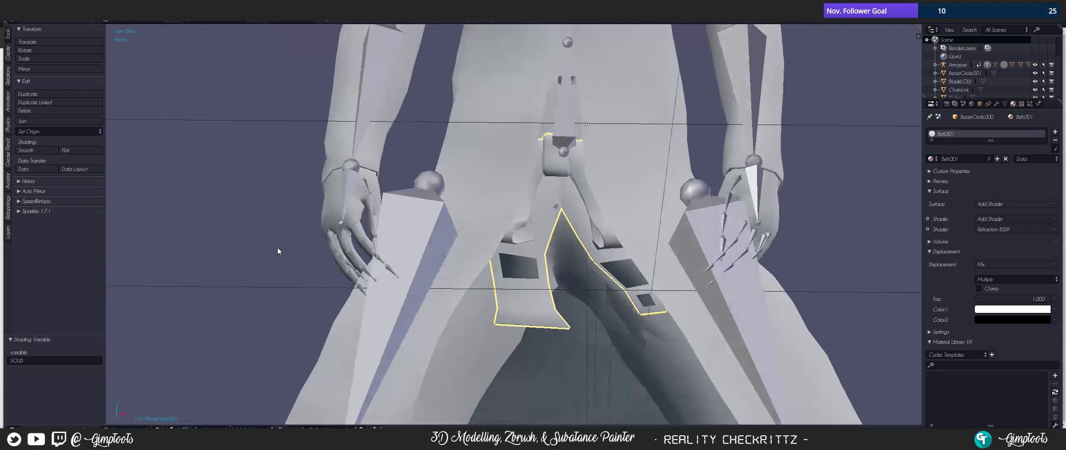
pyautogui.scroll(6, 364, 265)
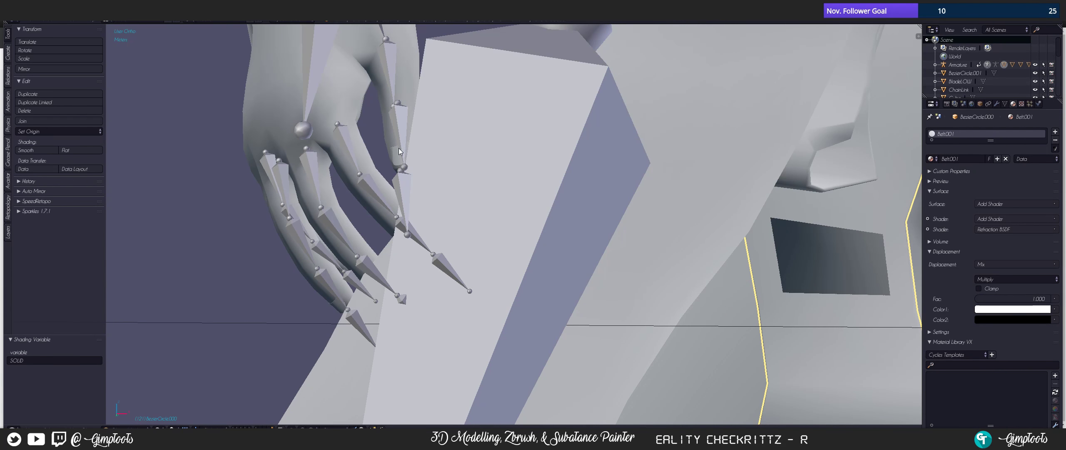
pyautogui.rightClick(397, 153)
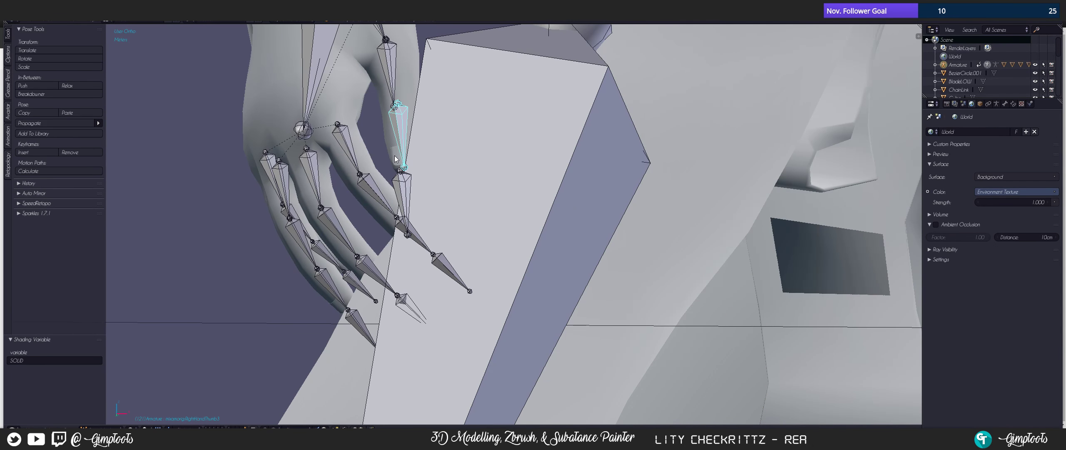
pyautogui.rightClick(394, 157)
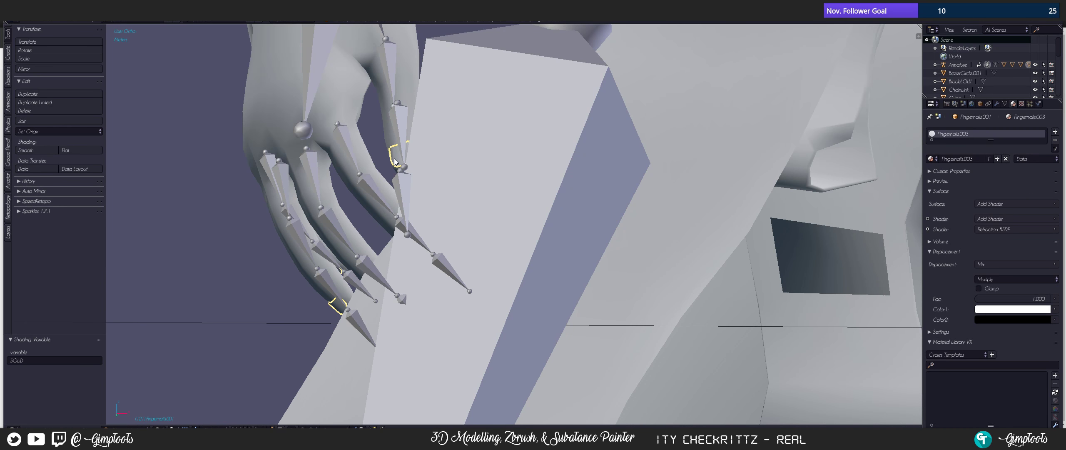
pyautogui.click(932, 159)
pyautogui.click(962, 194)
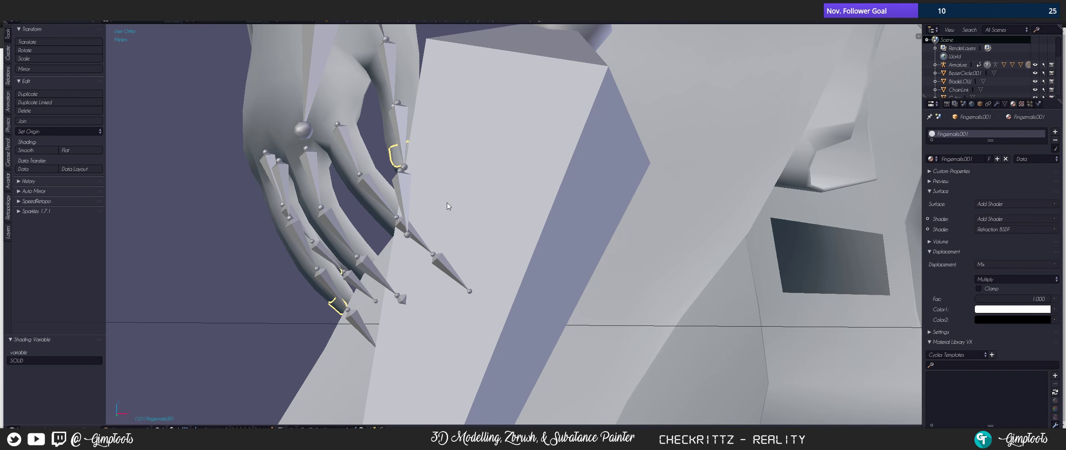
# - Display the whole character in Material shading and examine the robe, legs and feet
pyautogui.scroll(-12, 449, 206)
pyautogui.moveTo(548, 251); pyautogui.dragTo(534, 270, button='middle')
pyautogui.hotkey('shift', 'z')
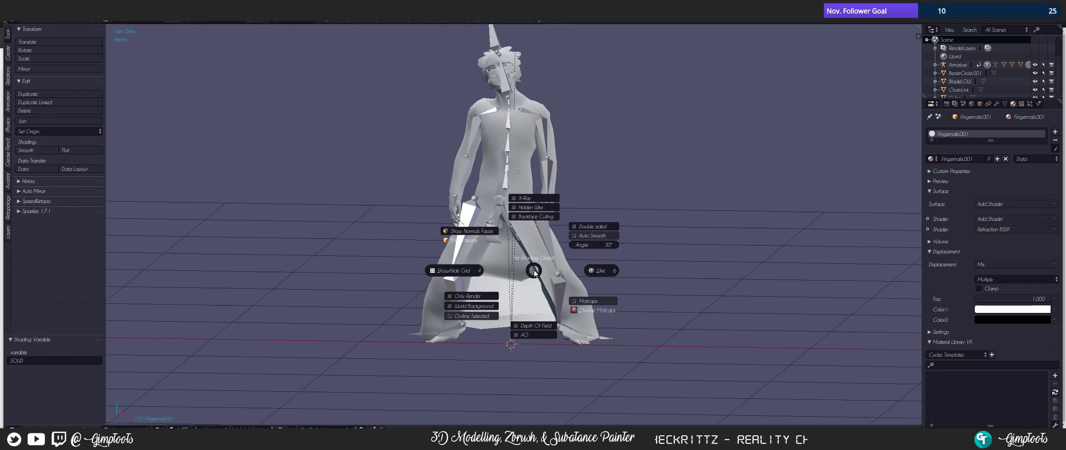
pyautogui.rightClick(514, 276)
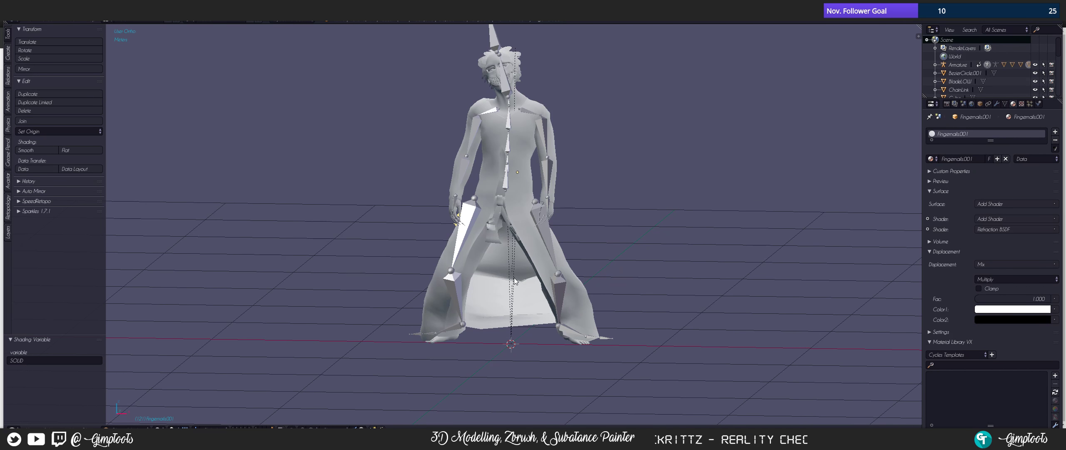
pyautogui.press('z')
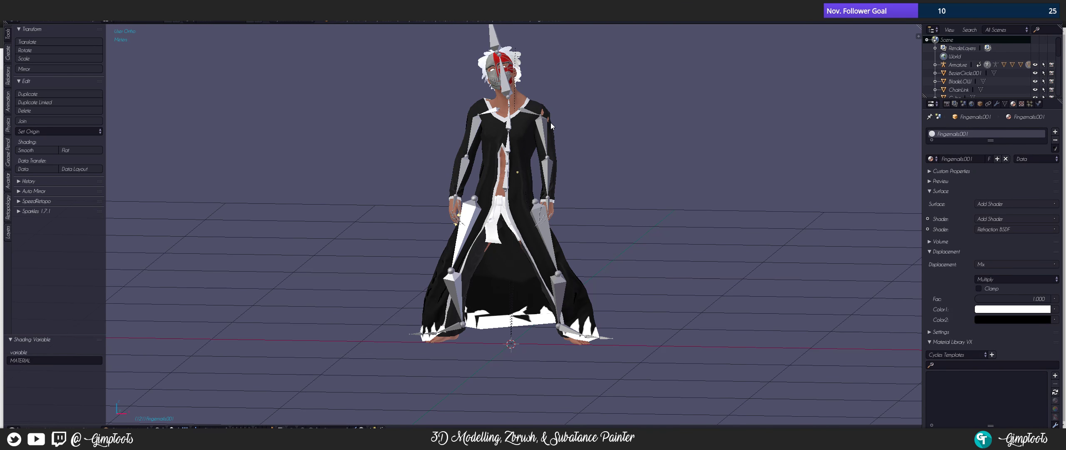
pyautogui.scroll(5, 620, 300)
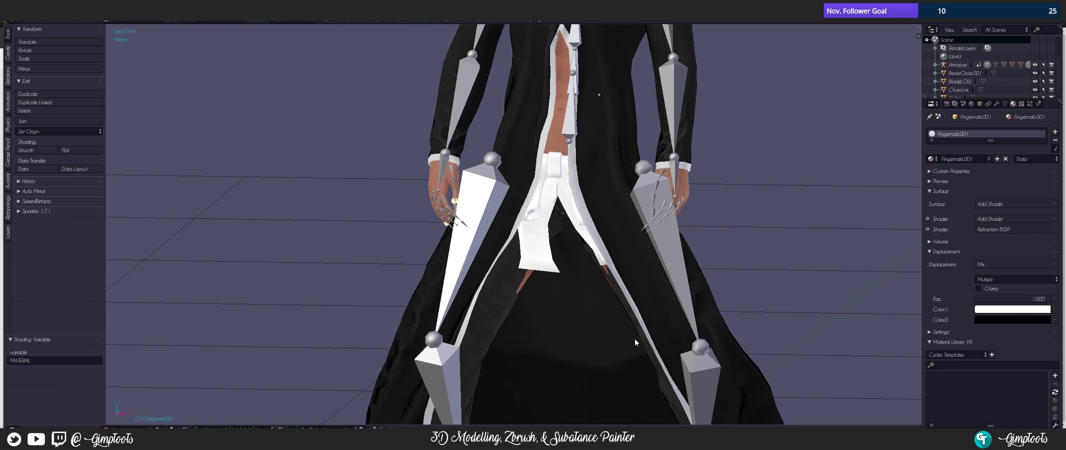
pyautogui.keyDown('shift'); pyautogui.moveTo(619, 340); pyautogui.dragTo(591, 137, button='middle'); pyautogui.keyUp('shift')
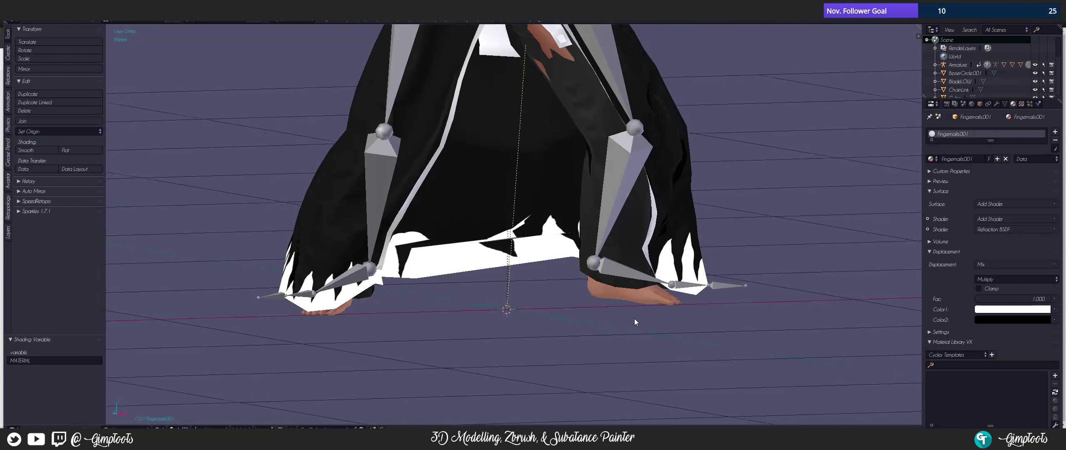
pyautogui.moveTo(634, 318); pyautogui.dragTo(635, 291, button='middle')
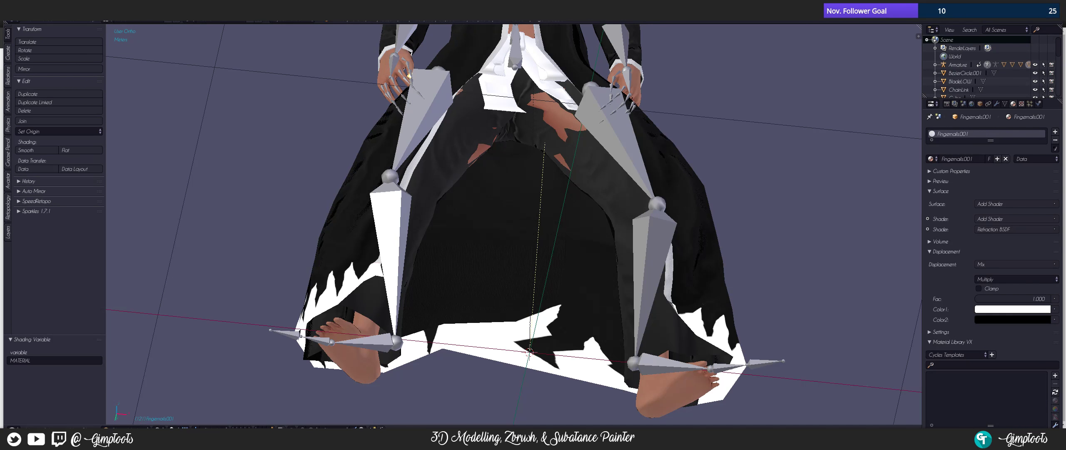
pyautogui.moveTo(520, 440)
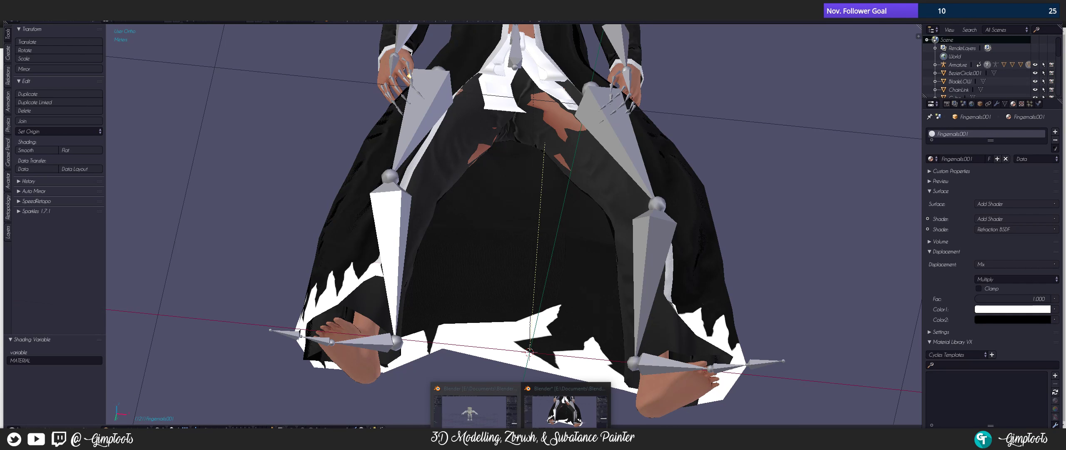
pyautogui.click(498, 423)
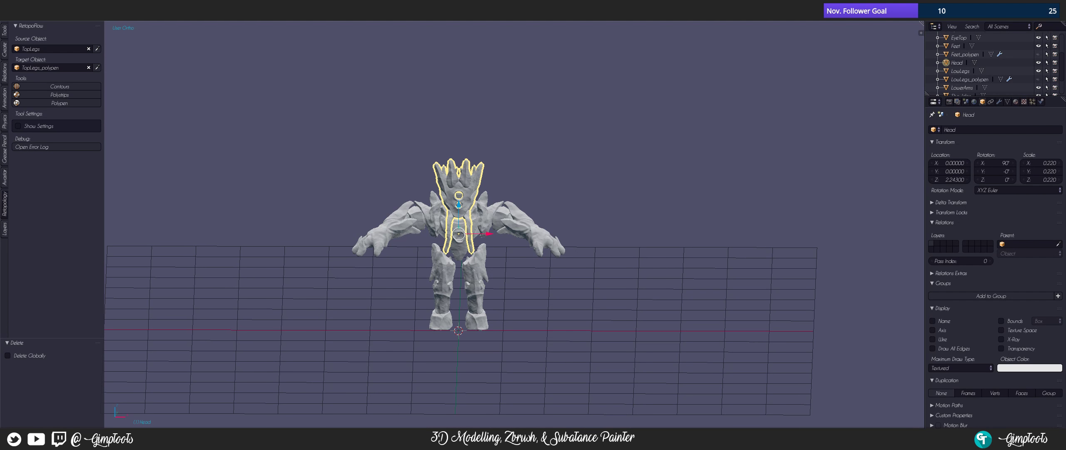
pyautogui.click(1017, 5)
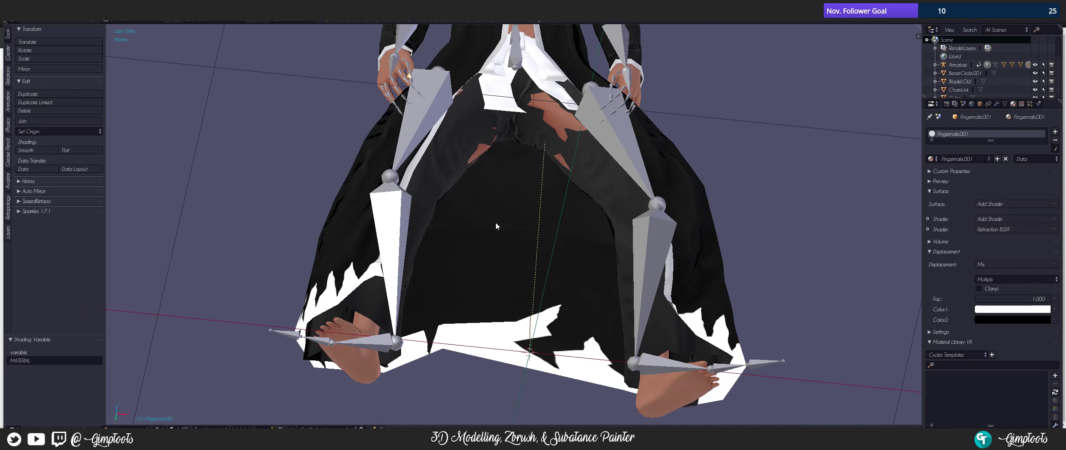
# - Try Texture shading on the character to check the area between the legs
pyautogui.scroll(5, 533, 142)
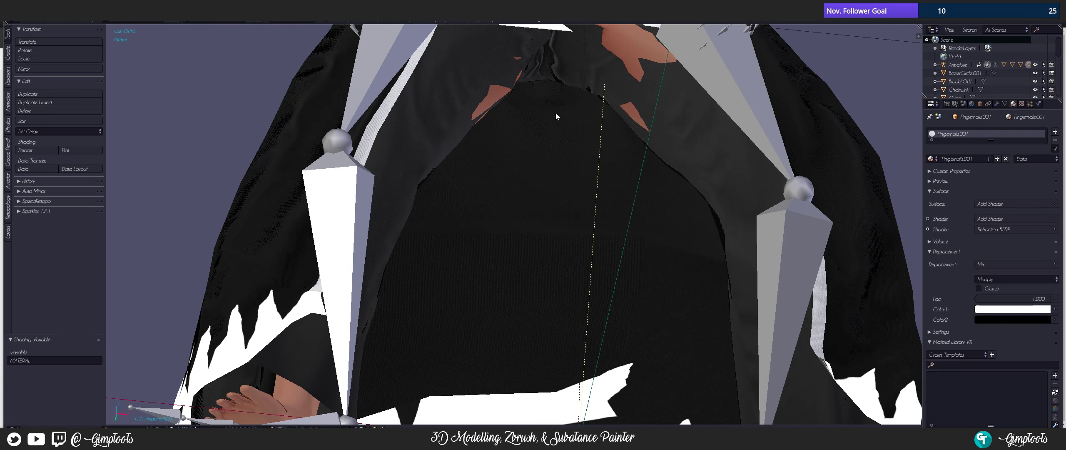
pyautogui.press('z')
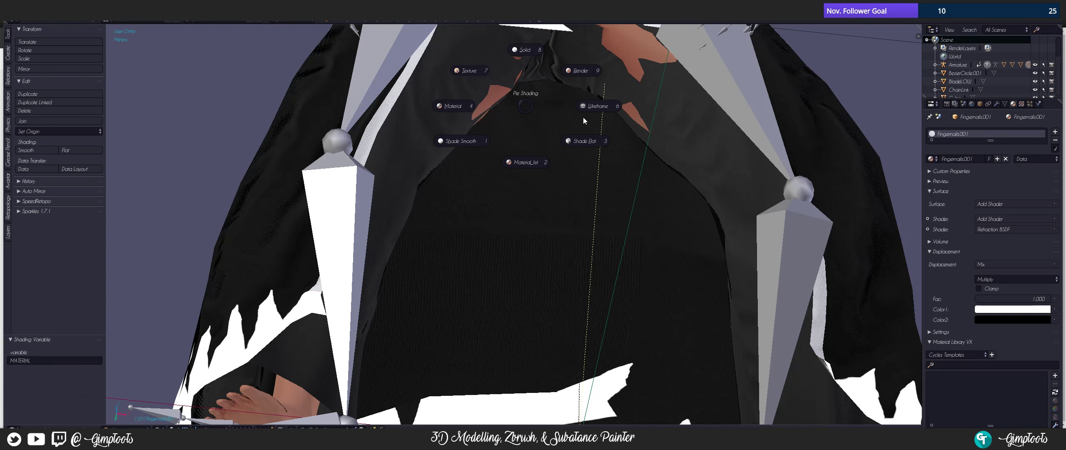
pyautogui.press('7')
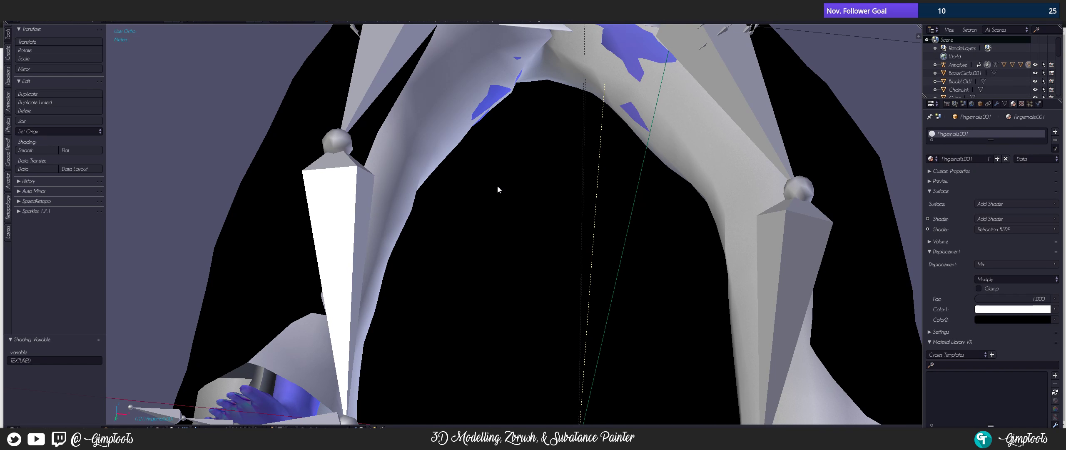
pyautogui.scroll(-6, 654, 187)
pyautogui.scroll(1, 619, 138)
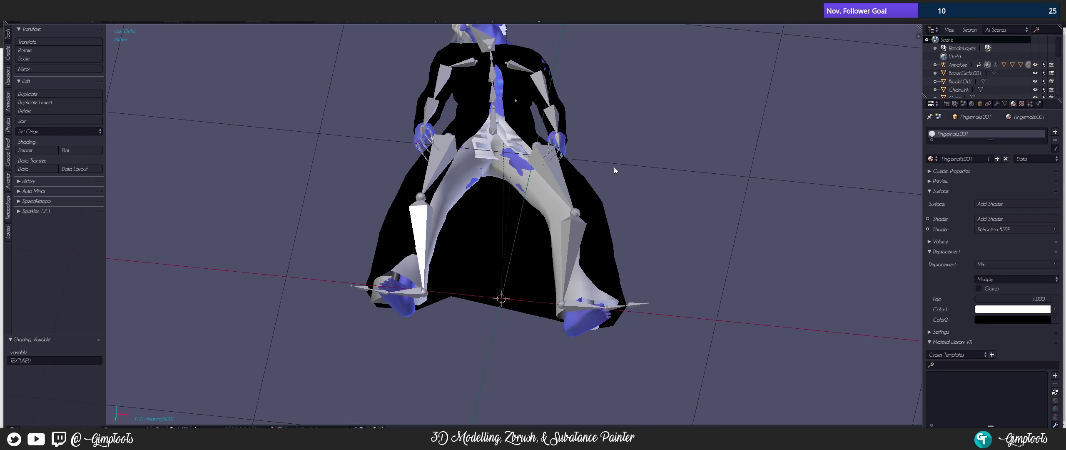
# - Return the viewport to Solid shading and display the textures on the character
pyautogui.press('z')
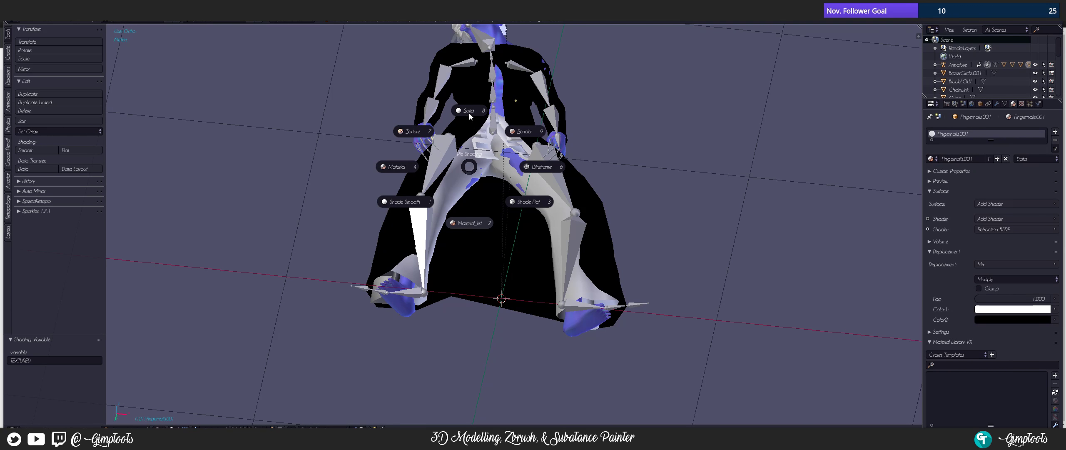
pyautogui.rightClick(469, 110)
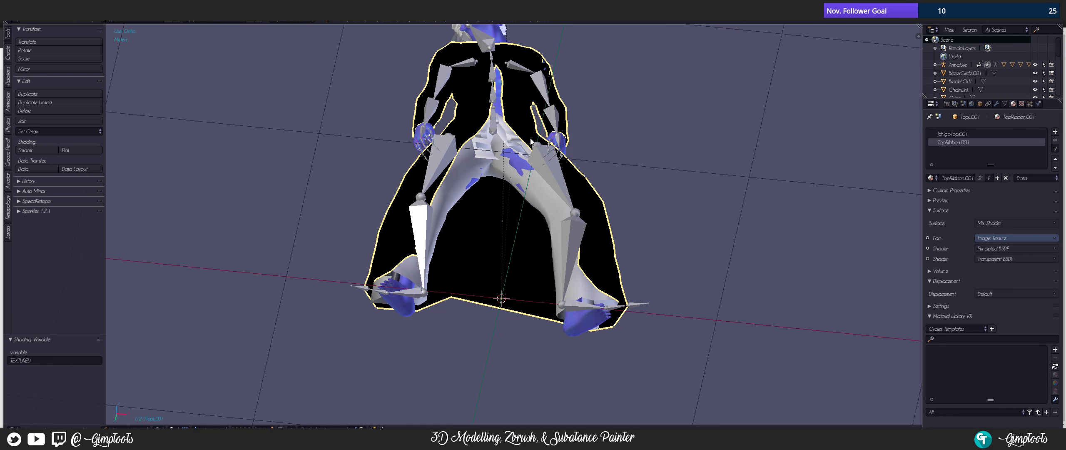
pyautogui.hotkey('alt', 'z')
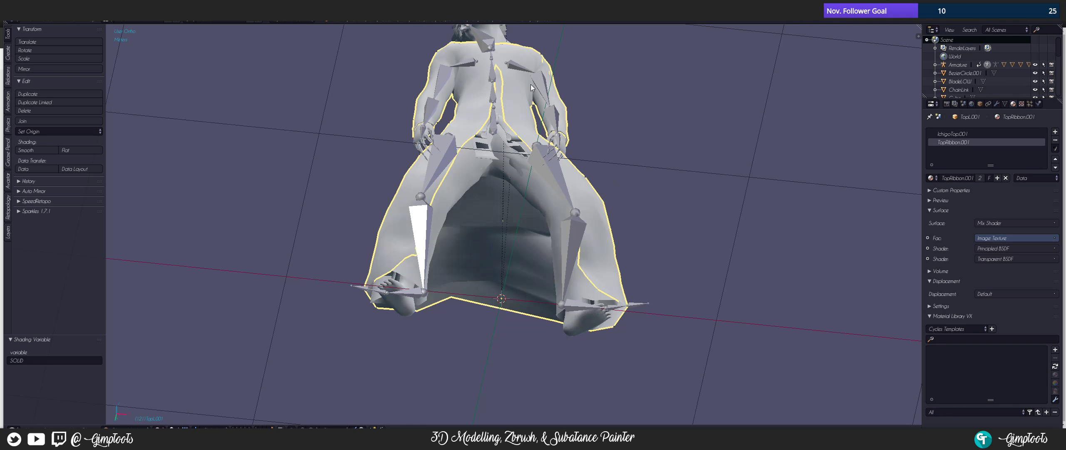
pyautogui.moveTo(520, 158); pyautogui.dragTo(533, 259, button='middle')
pyautogui.scroll(7, 502, 253)
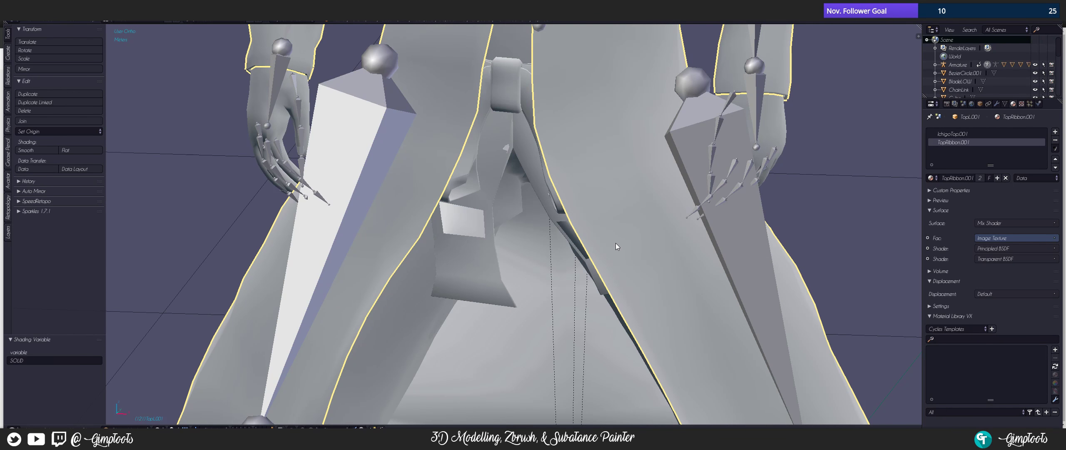
pyautogui.press('z')
pyautogui.click(650, 275)
pyautogui.moveTo(656, 273)
pyautogui.mouseDown(button='middle')
pyautogui.moveTo(526, 169)
pyautogui.moveTo(580, 160)
pyautogui.moveTo(529, 124)
pyautogui.moveTo(541, 151)
pyautogui.mouseUp(button='middle')
pyautogui.keyDown('shift'); pyautogui.moveTo(479, 242); pyautogui.dragTo(393, 158, button='middle'); pyautogui.keyUp('shift')
pyautogui.scroll(3, 468, 168)
pyautogui.moveTo(538, 161); pyautogui.dragTo(553, 173, button='middle')
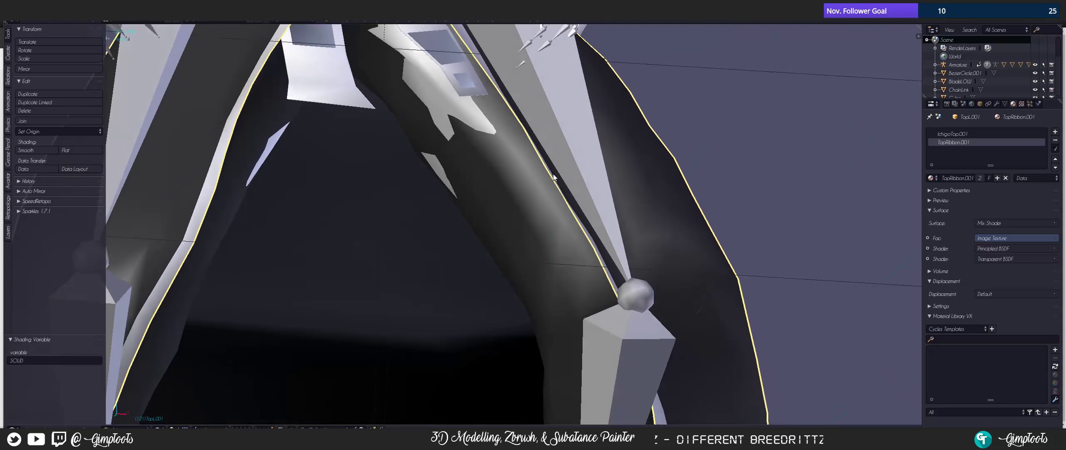
# - Select the left upper-leg bone and the pants, and enter Weight Paint mode on the pants
pyautogui.rightClick(599, 148)
pyautogui.moveTo(599, 149); pyautogui.dragTo(595, 148, button='middle')
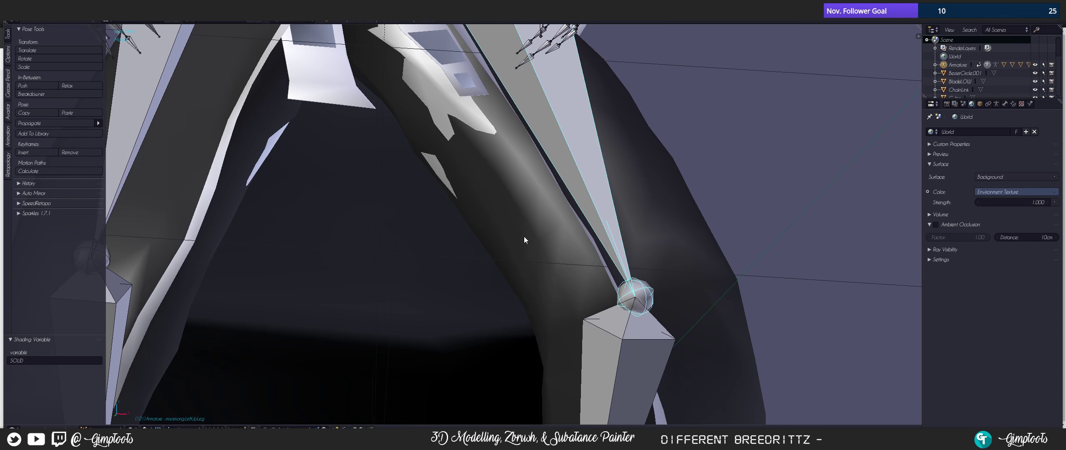
pyautogui.rightClick(483, 223)
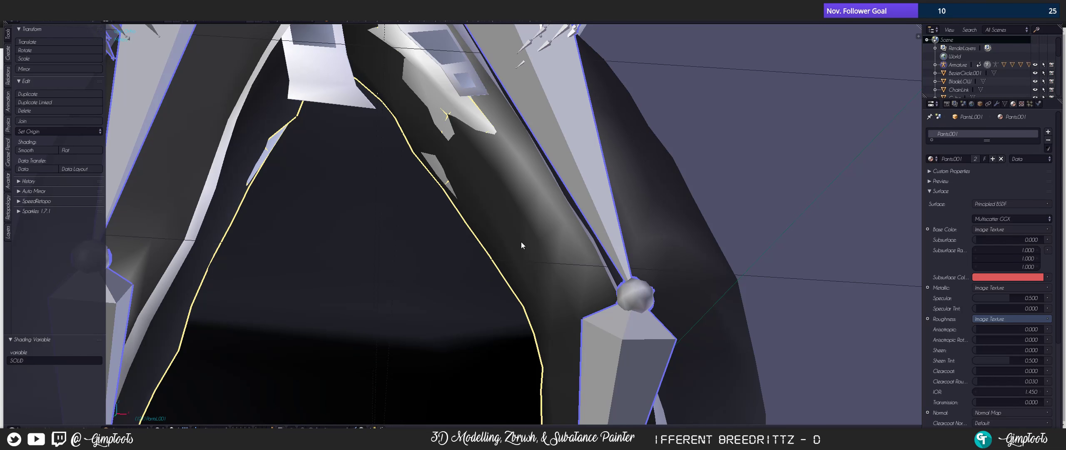
pyautogui.hotkey('ctrl', 'Tab')
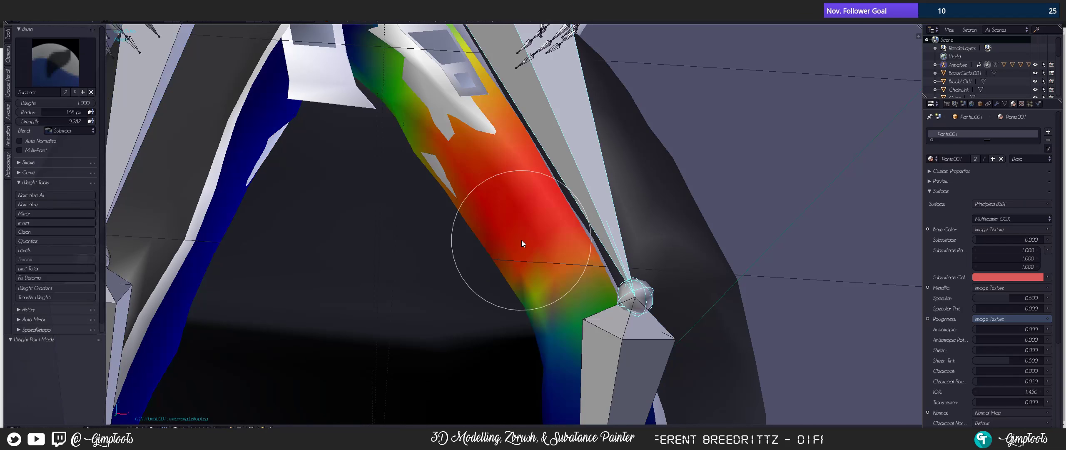
# - Smooth the left upper-leg bone's weights on the pants' inner thigh with the Blur brush
pyautogui.moveTo(419, 146)
pyautogui.mouseDown(button='middle')
pyautogui.moveTo(393, 200)
pyautogui.moveTo(402, 183)
pyautogui.moveTo(387, 185)
pyautogui.mouseUp(button='middle')
pyautogui.click(51, 66)
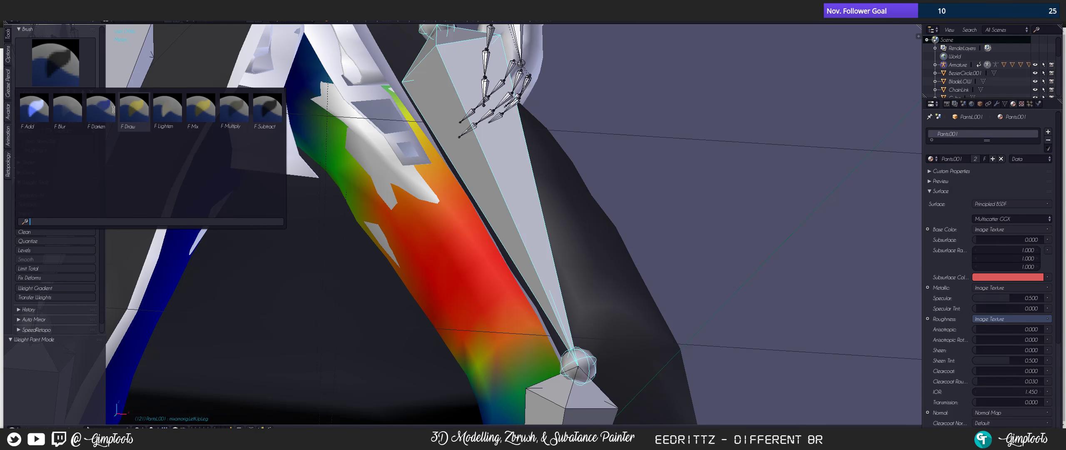
pyautogui.click(67, 109)
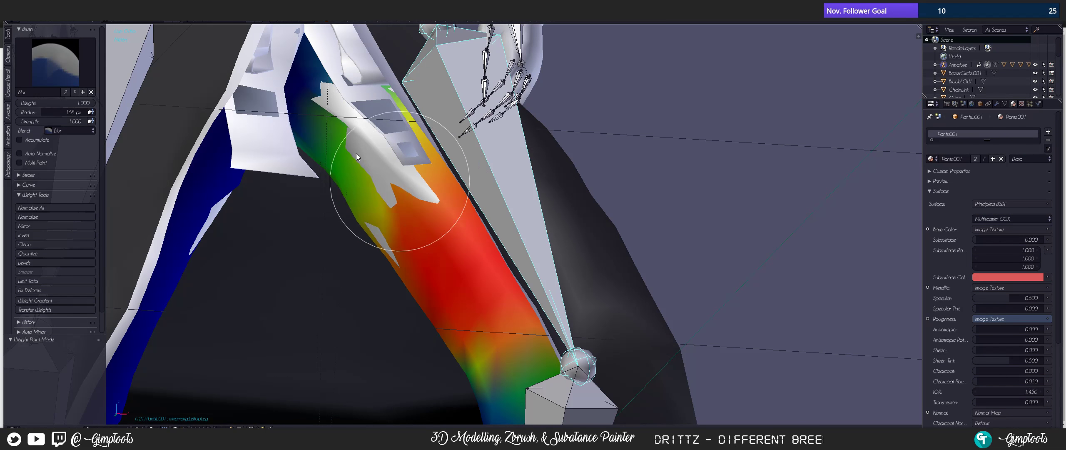
pyautogui.moveTo(396, 169)
pyautogui.mouseDown()
pyautogui.moveTo(392, 234)
pyautogui.moveTo(463, 349)
pyautogui.moveTo(481, 325)
pyautogui.moveTo(477, 284)
pyautogui.moveTo(421, 207)
pyautogui.mouseUp()
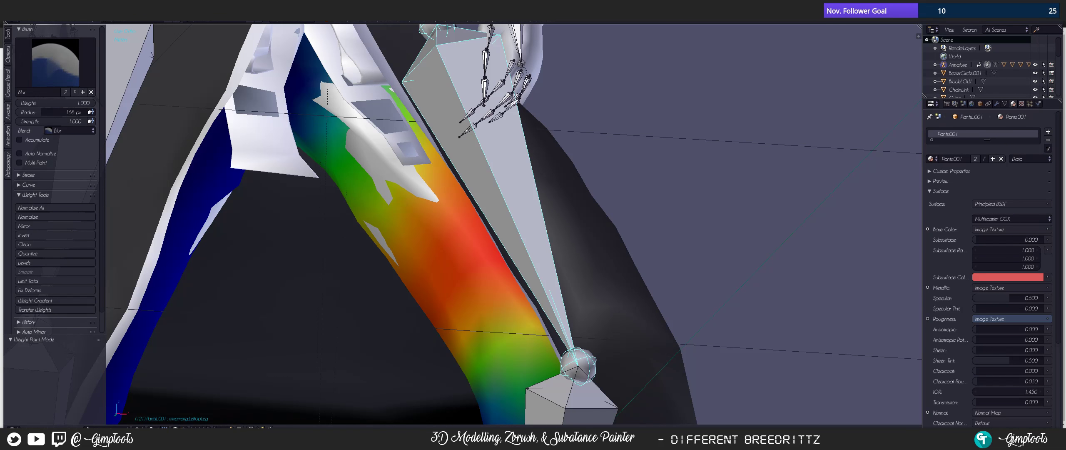
# - Add left upper-leg bone weight to the pants' left inner thigh with the Add brush at strength 0.200
pyautogui.click(68, 63)
pyautogui.click(35, 120)
pyautogui.click(398, 170)
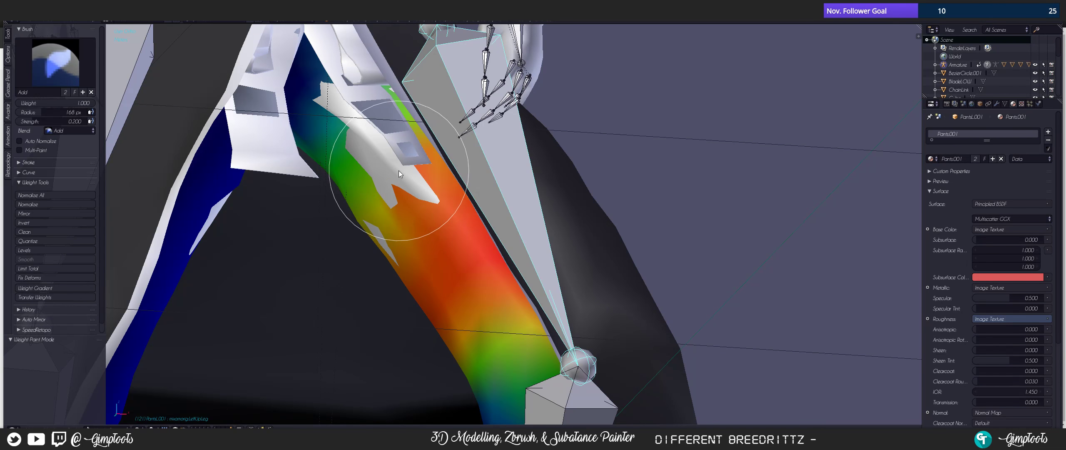
# - Use the Subtract brush on the pants' left thigh to remove the right upper-leg bone's influence there
pyautogui.moveTo(406, 202)
pyautogui.mouseDown(button='middle')
pyautogui.moveTo(353, 207)
pyautogui.moveTo(298, 175)
pyautogui.mouseUp(button='middle')
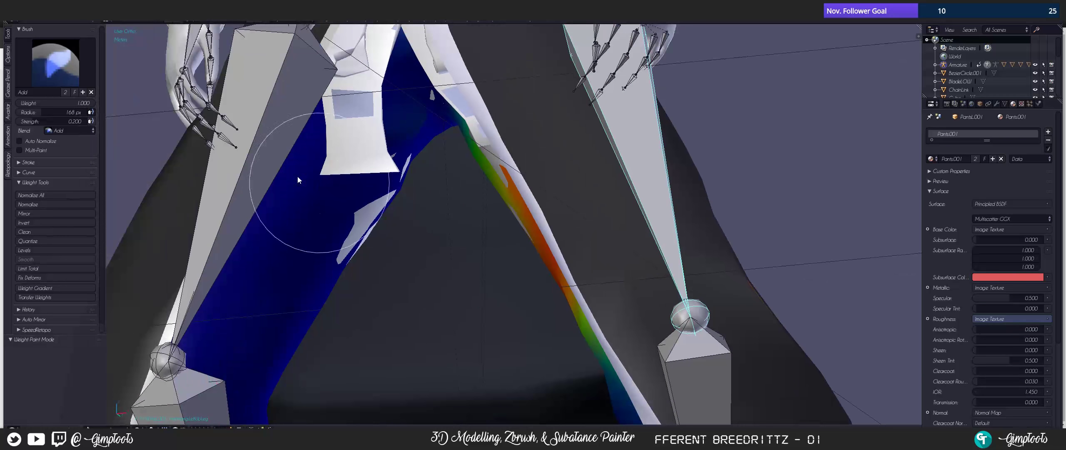
pyautogui.moveTo(264, 122)
pyautogui.mouseDown(button='middle')
pyautogui.moveTo(361, 173)
pyautogui.moveTo(341, 174)
pyautogui.moveTo(402, 181)
pyautogui.moveTo(442, 225)
pyautogui.moveTo(383, 204)
pyautogui.mouseUp(button='middle')
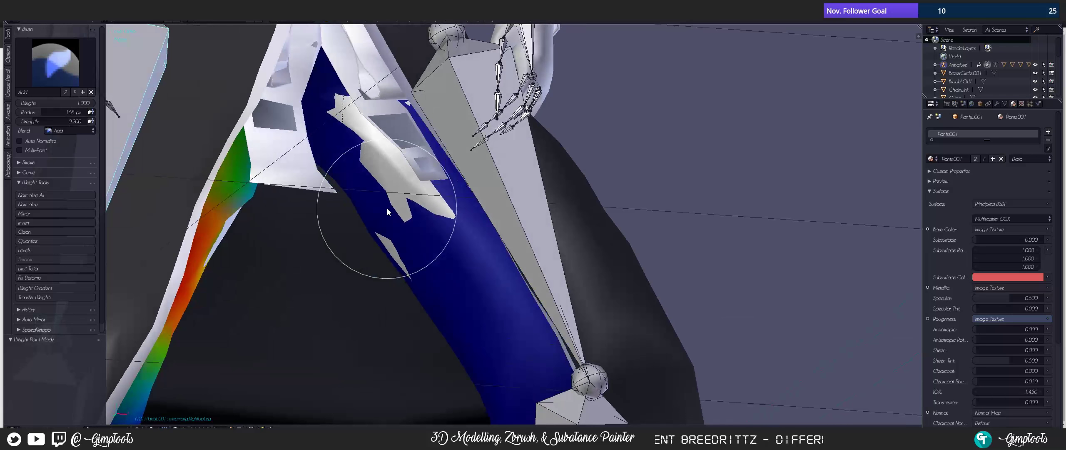
pyautogui.click(55, 61)
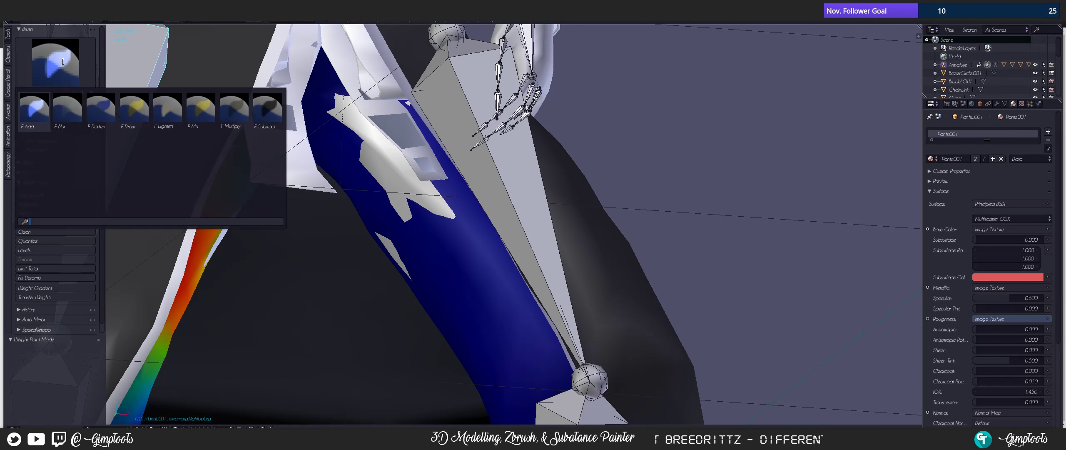
pyautogui.click(261, 111)
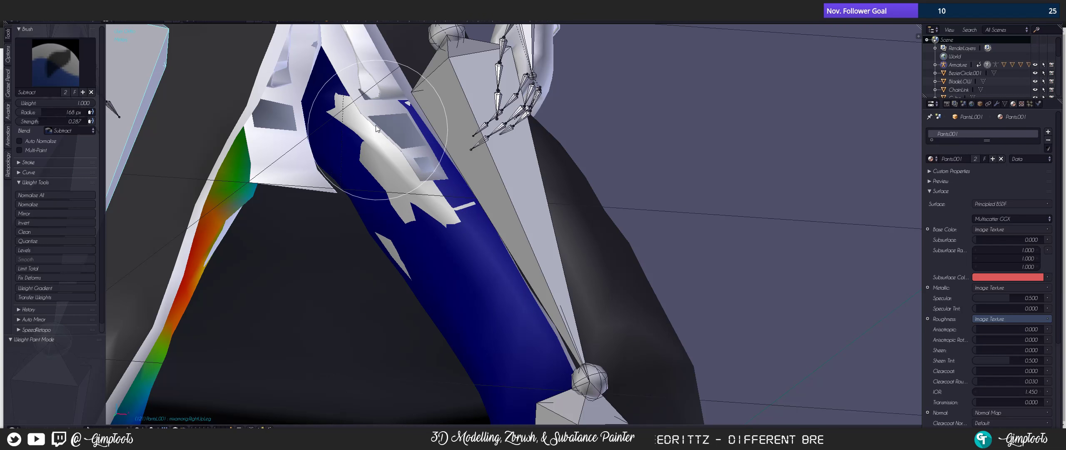
# - Reselect the left upper-leg bone and build up its weights on the pants' left inner thigh with the Add brush
pyautogui.rightClick(503, 175)
pyautogui.moveTo(233, 99)
pyautogui.mouseDown(button='middle')
pyautogui.moveTo(221, 103)
pyautogui.moveTo(256, 103)
pyautogui.moveTo(183, 104)
pyautogui.mouseUp(button='middle')
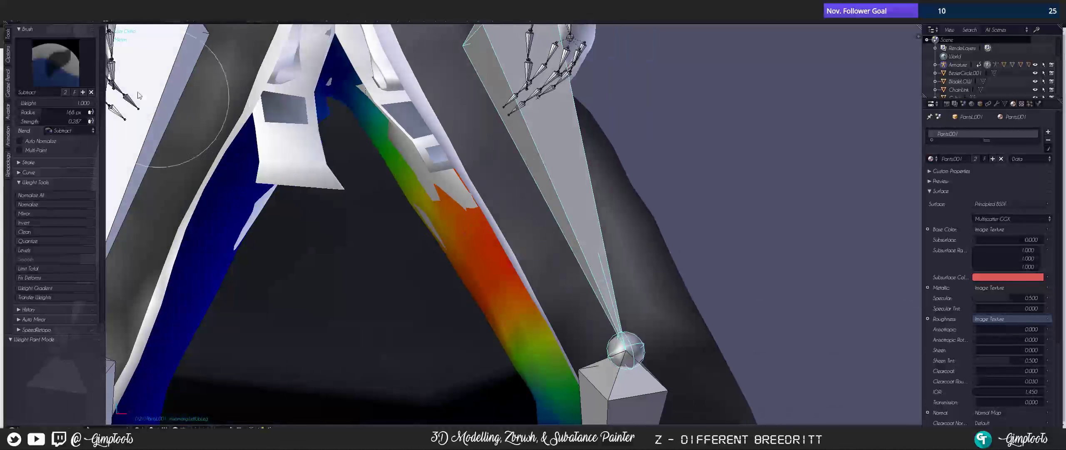
pyautogui.click(63, 75)
pyautogui.click(35, 109)
pyautogui.moveTo(357, 101)
pyautogui.mouseDown(button='middle')
pyautogui.moveTo(430, 120)
pyautogui.moveTo(369, 154)
pyautogui.mouseUp(button='middle')
pyautogui.moveTo(415, 187)
pyautogui.mouseDown()
pyautogui.moveTo(365, 132)
pyautogui.moveTo(392, 241)
pyautogui.mouseUp()
pyautogui.moveTo(391, 238)
pyautogui.mouseDown(button='middle')
pyautogui.moveTo(447, 220)
pyautogui.moveTo(398, 162)
pyautogui.moveTo(416, 186)
pyautogui.mouseUp(button='middle')
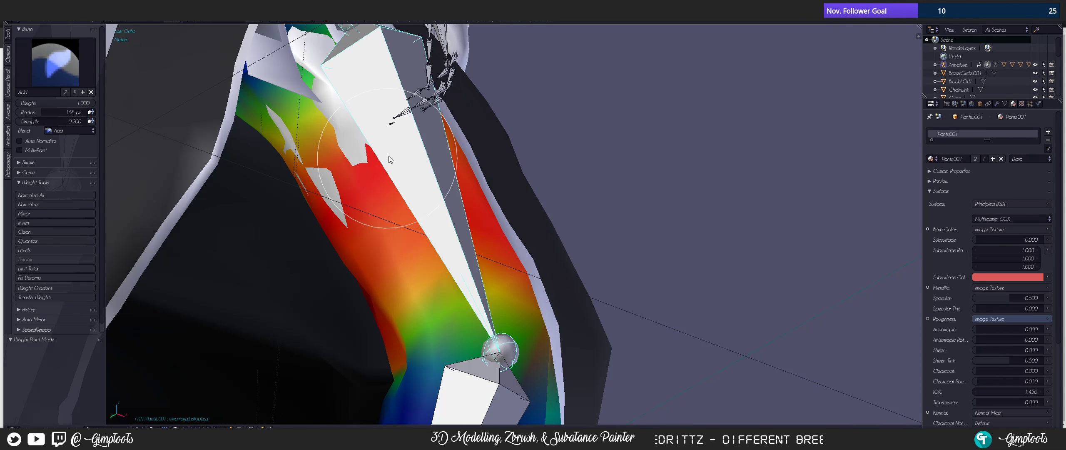
pyautogui.moveTo(388, 158); pyautogui.dragTo(353, 187, button='middle')
pyautogui.scroll(-5, 354, 189)
pyautogui.moveTo(436, 247)
pyautogui.mouseDown(button='middle')
pyautogui.moveTo(354, 266)
pyautogui.moveTo(417, 250)
pyautogui.moveTo(554, 261)
pyautogui.moveTo(380, 196)
pyautogui.moveTo(471, 117)
pyautogui.mouseUp(button='middle')
pyautogui.moveTo(433, 233)
pyautogui.mouseDown(button='middle')
pyautogui.moveTo(459, 168)
pyautogui.moveTo(455, 185)
pyautogui.moveTo(510, 188)
pyautogui.moveTo(504, 195)
pyautogui.moveTo(503, 142)
pyautogui.moveTo(483, 217)
pyautogui.moveTo(465, 201)
pyautogui.mouseUp(button='middle')
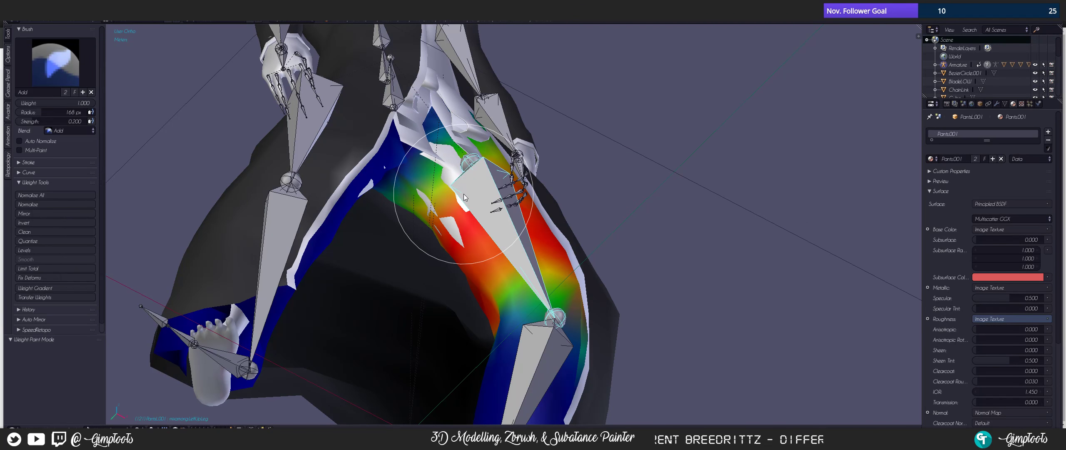
# - Leave the pants' Weight Paint mode, select the left upper-leg bone and the Ichigo body mesh, and enter Weight Paint on the body
pyautogui.hotkey('ctrl', 'Tab')
pyautogui.rightClick(454, 166)
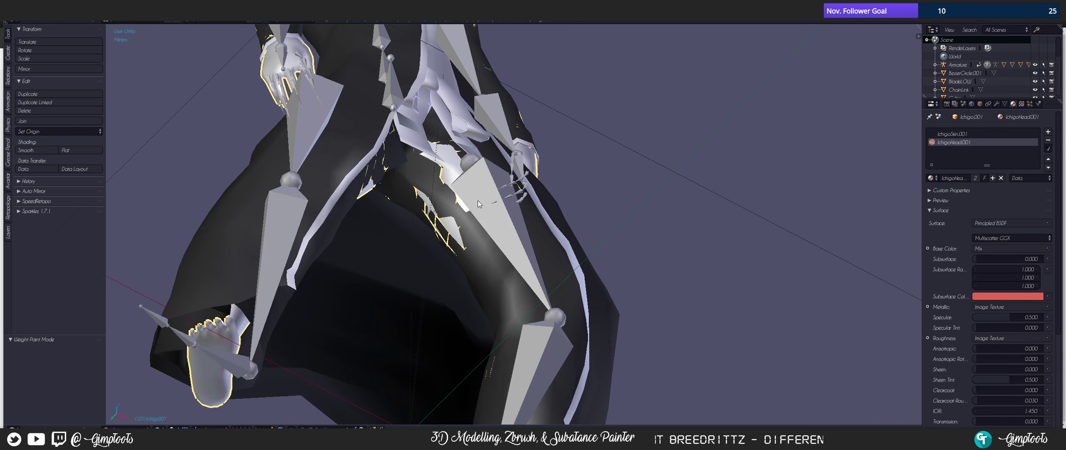
pyautogui.rightClick(511, 228)
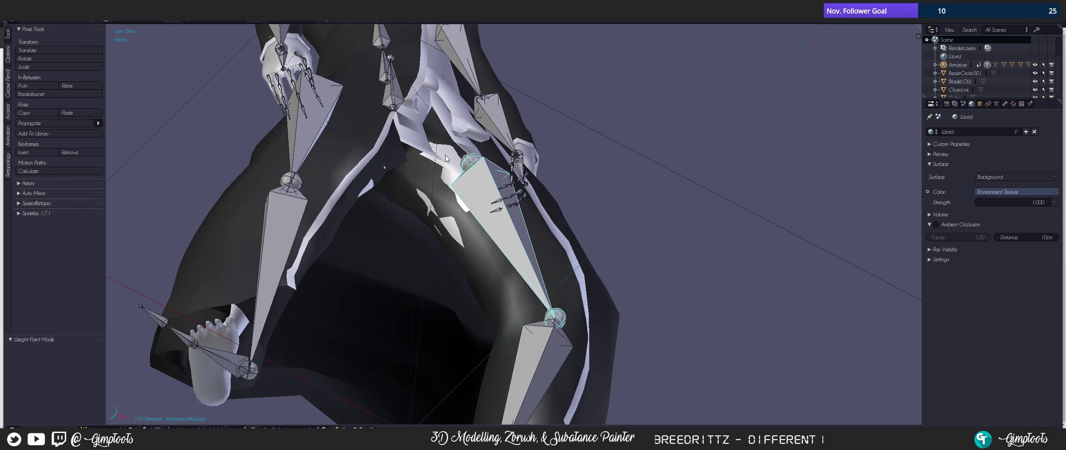
pyautogui.keyDown('shift'); pyautogui.rightClick(446, 159); pyautogui.keyUp('shift')
pyautogui.hotkey('ctrl', 'Tab')
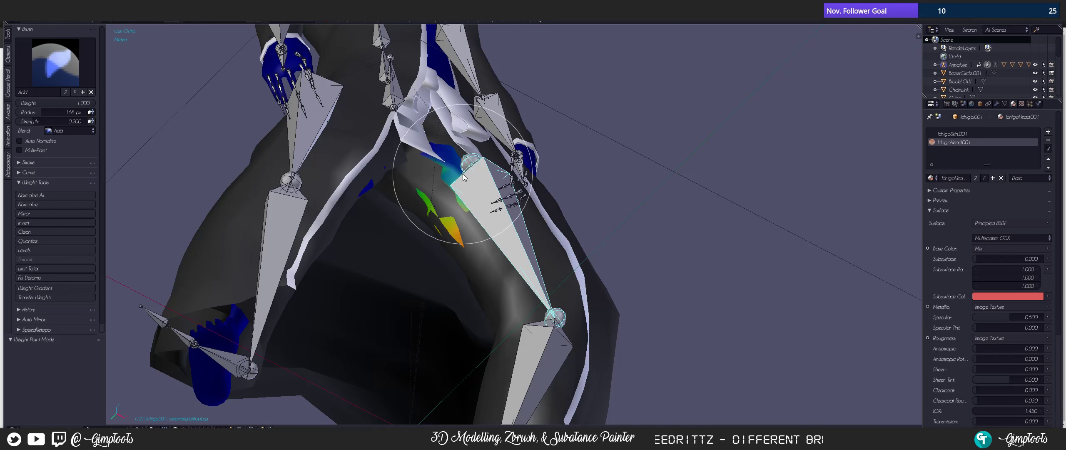
# - Compare both upper-leg bones' weights on the body, and add left upper-leg weight where skin pokes through the left inner thigh
pyautogui.scroll(5, 450, 207)
pyautogui.moveTo(447, 210); pyautogui.dragTo(297, 195, button='middle')
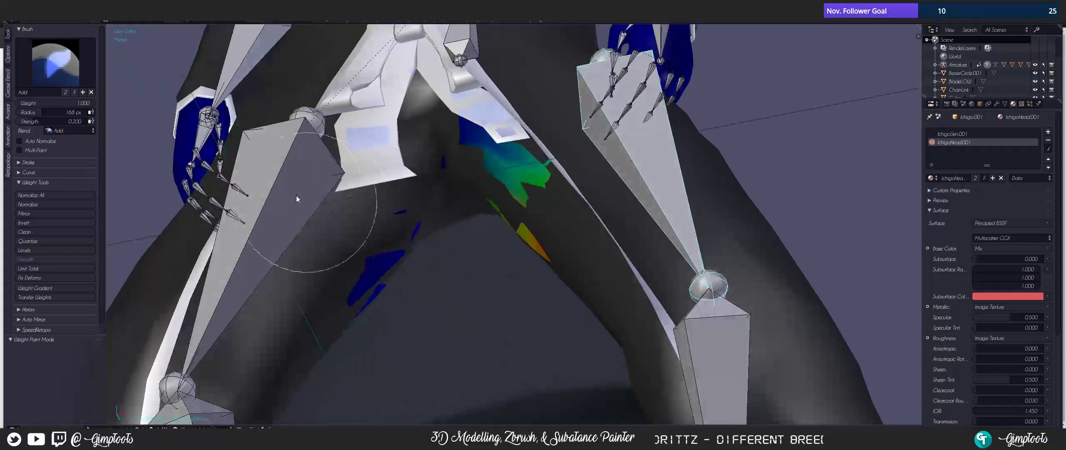
pyautogui.rightClick(286, 184)
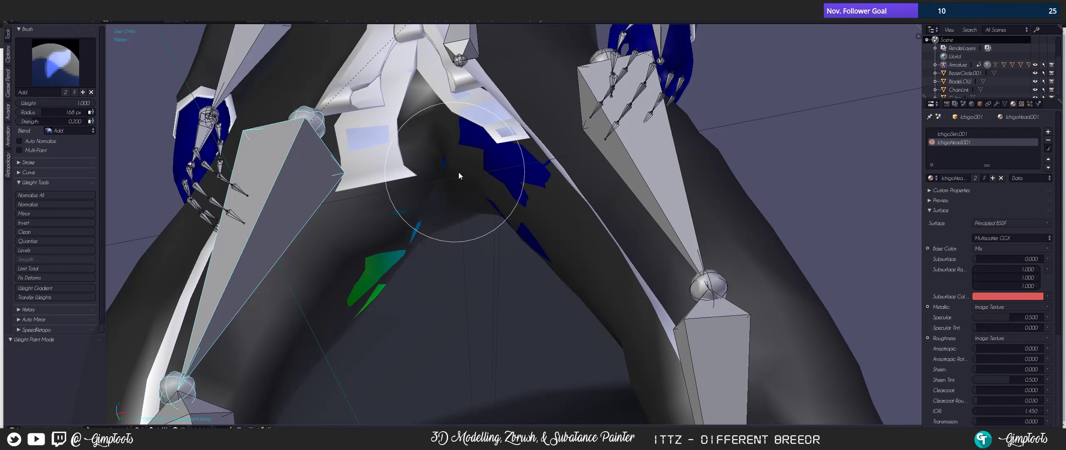
pyautogui.moveTo(459, 171)
pyautogui.mouseDown(button='middle')
pyautogui.moveTo(512, 156)
pyautogui.moveTo(484, 190)
pyautogui.moveTo(555, 161)
pyautogui.moveTo(583, 173)
pyautogui.moveTo(519, 162)
pyautogui.moveTo(550, 157)
pyautogui.mouseUp(button='middle')
pyautogui.rightClick(551, 152)
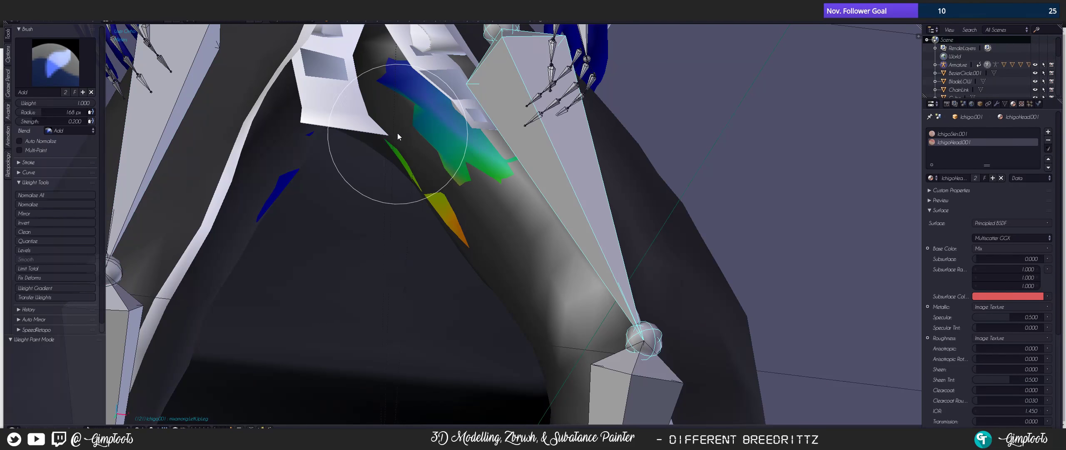
pyautogui.moveTo(435, 137)
pyautogui.mouseDown()
pyautogui.moveTo(462, 159)
pyautogui.moveTo(450, 140)
pyautogui.moveTo(457, 187)
pyautogui.moveTo(444, 208)
pyautogui.mouseUp()
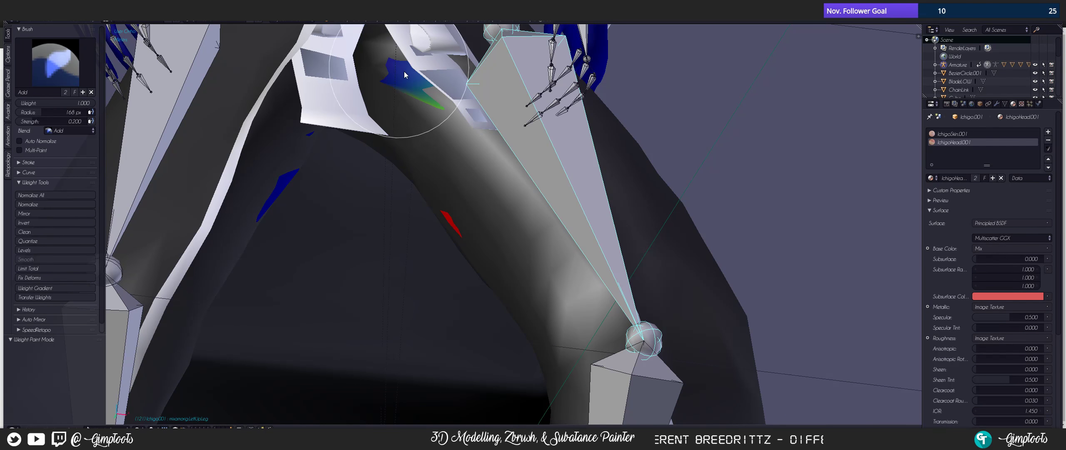
pyautogui.moveTo(408, 79); pyautogui.dragTo(419, 87)
# - Add right upper-leg bone weight to the body's right inner thigh, and undo the extra stroke at the crotch
pyautogui.moveTo(419, 86)
pyautogui.mouseDown(button='middle')
pyautogui.moveTo(396, 96)
pyautogui.moveTo(388, 118)
pyautogui.moveTo(328, 135)
pyautogui.mouseUp(button='middle')
pyautogui.moveTo(422, 175); pyautogui.dragTo(409, 189, button='middle')
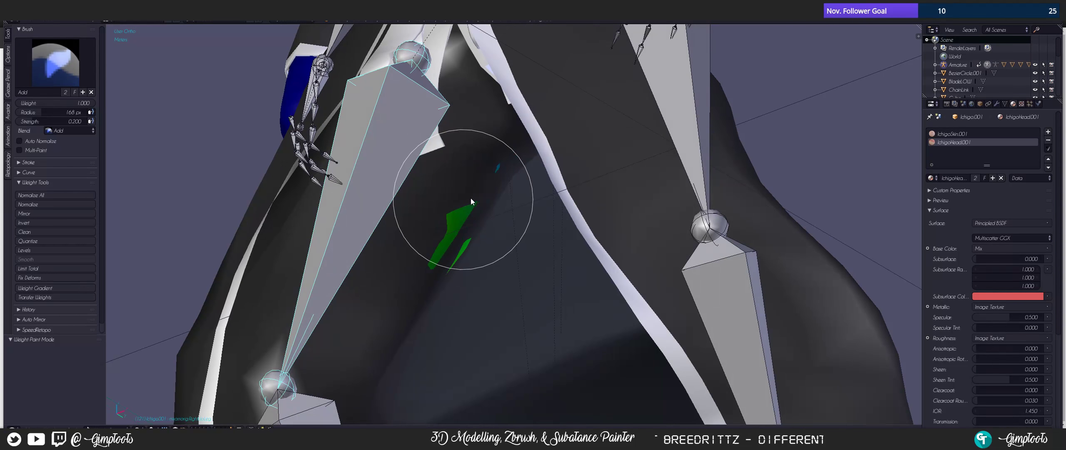
pyautogui.moveTo(452, 263)
pyautogui.mouseDown(button='middle')
pyautogui.moveTo(460, 224)
pyautogui.moveTo(450, 255)
pyautogui.moveTo(483, 203)
pyautogui.mouseUp(button='middle')
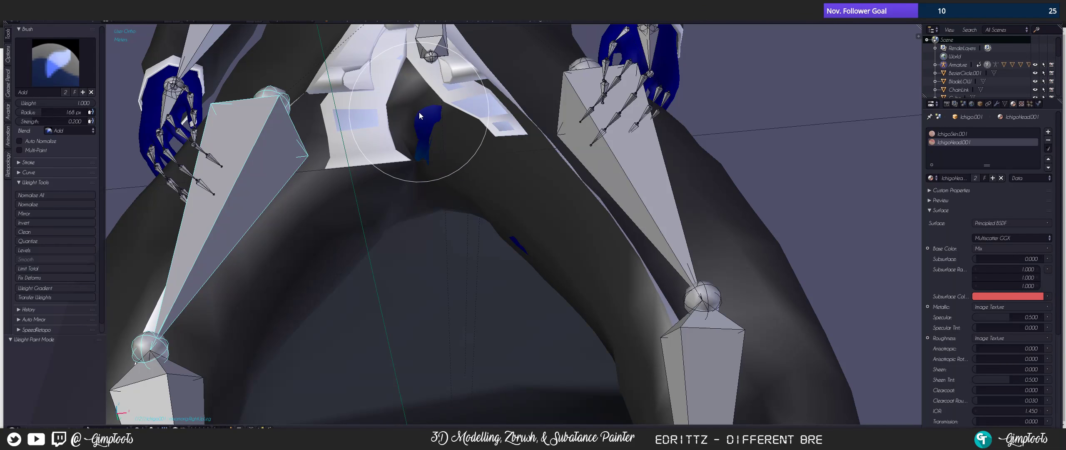
pyautogui.moveTo(422, 117); pyautogui.dragTo(424, 132)
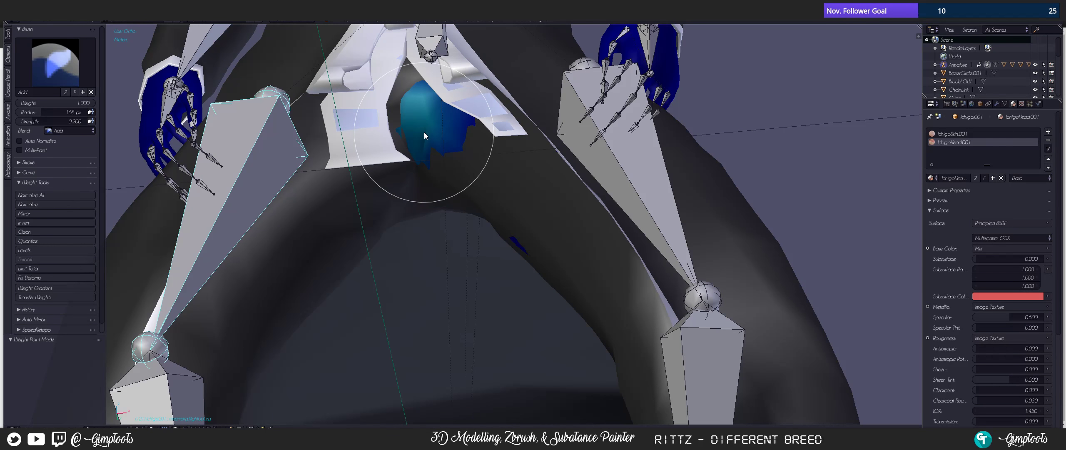
pyautogui.hotkey('ctrl', 'z')
# - Select the left upper-leg bone and add its weight to the body at the crotch
pyautogui.moveTo(425, 131)
pyautogui.mouseDown(button='middle')
pyautogui.moveTo(473, 141)
pyautogui.moveTo(619, 135)
pyautogui.mouseUp(button='middle')
pyautogui.rightClick(576, 170)
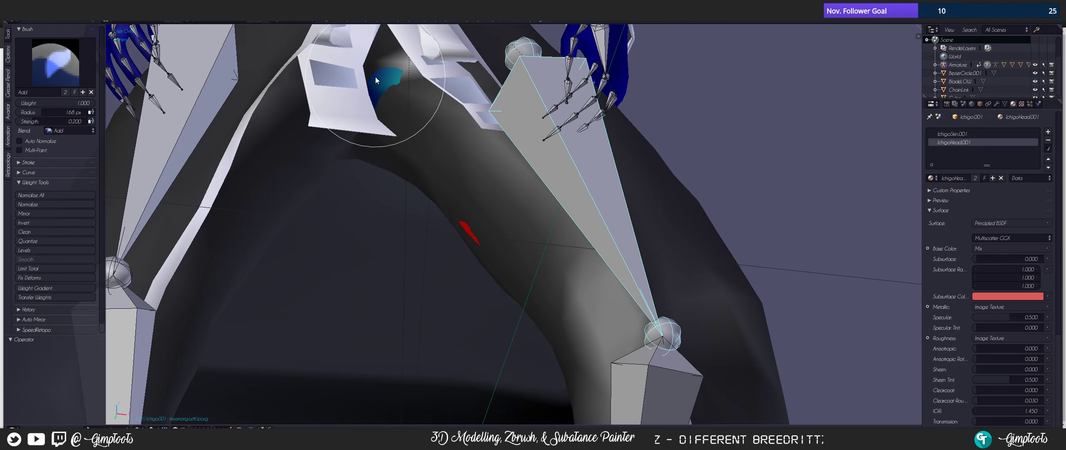
pyautogui.click(396, 79)
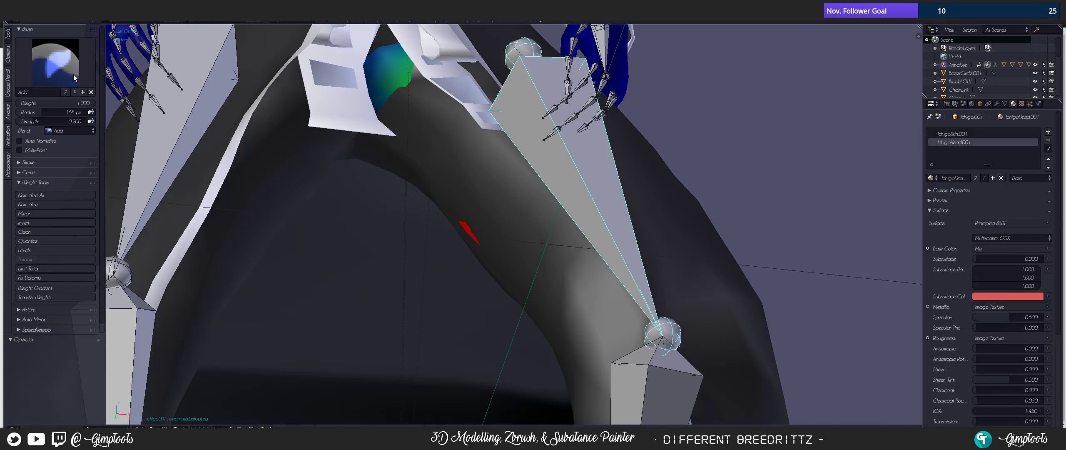
# - Try the Subtract brush on the left upper-leg bone's weights at the body's left inner-thigh poke-through
pyautogui.click(51, 67)
pyautogui.click(268, 112)
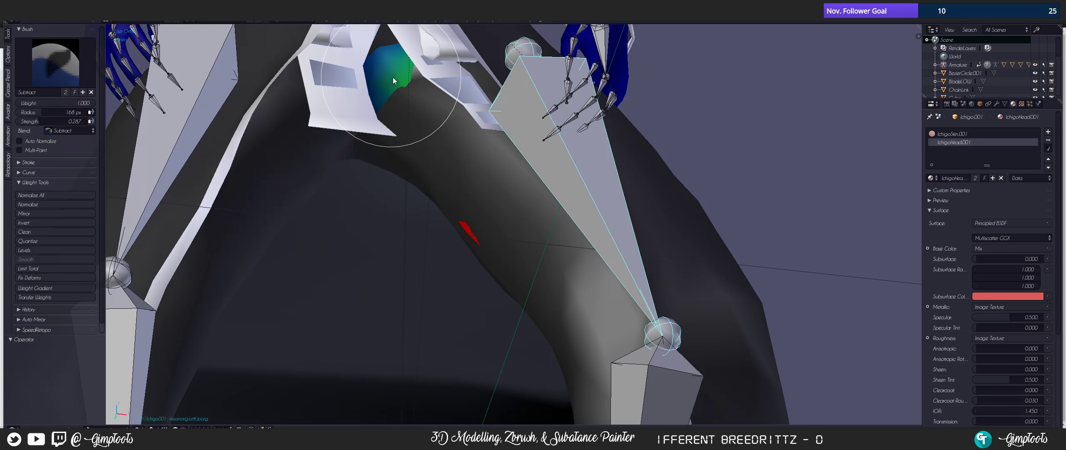
pyautogui.moveTo(378, 99)
pyautogui.mouseDown(button='middle')
pyautogui.moveTo(423, 101)
pyautogui.moveTo(317, 101)
pyautogui.moveTo(367, 110)
pyautogui.moveTo(270, 126)
pyautogui.mouseUp(button='middle')
pyautogui.click(260, 123)
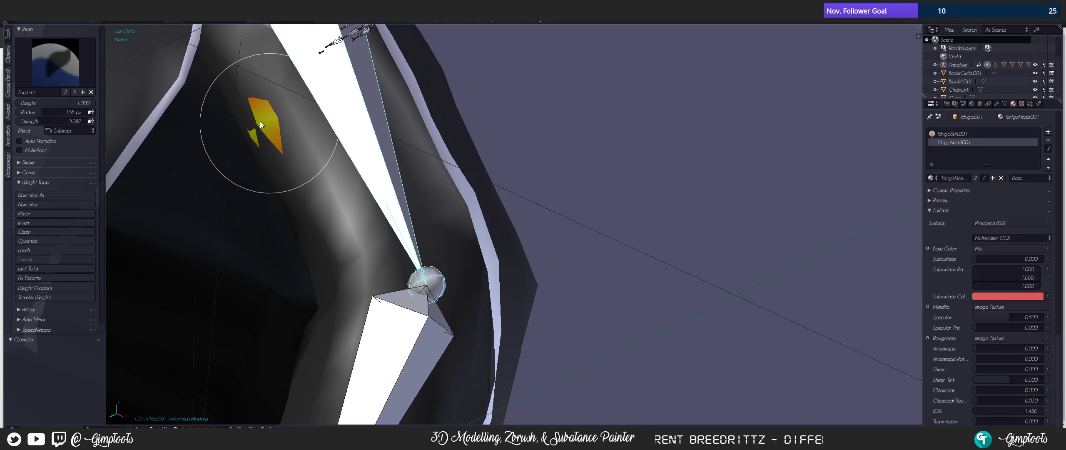
pyautogui.moveTo(295, 125)
pyautogui.mouseDown(button='middle')
pyautogui.moveTo(182, 122)
pyautogui.moveTo(113, 152)
pyautogui.mouseUp(button='middle')
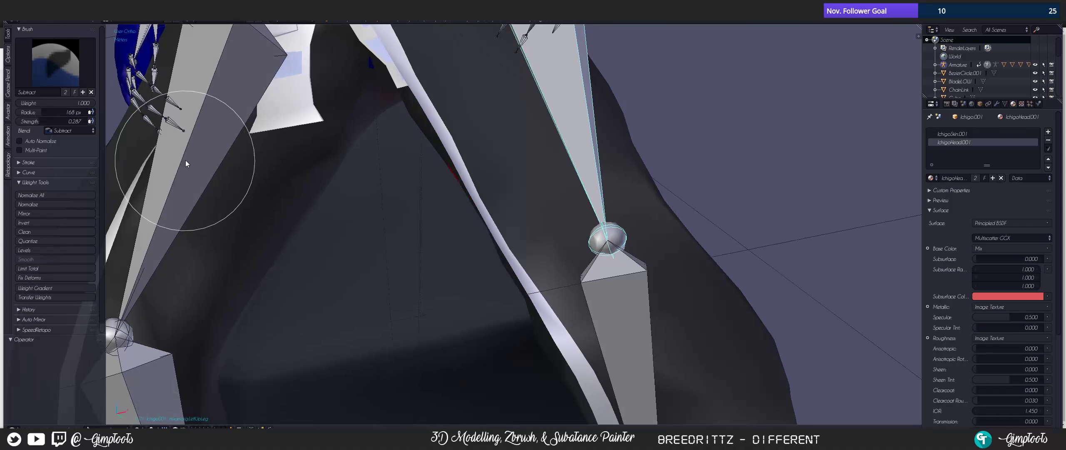
# - Examine the body's left inner-thigh poke-through from several angles with the right upper-leg and right lower-leg bones' weights displayed
pyautogui.rightClick(185, 160)
pyautogui.press('g')
pyautogui.rightClick(267, 176)
pyautogui.moveTo(324, 192); pyautogui.dragTo(394, 181, button='middle')
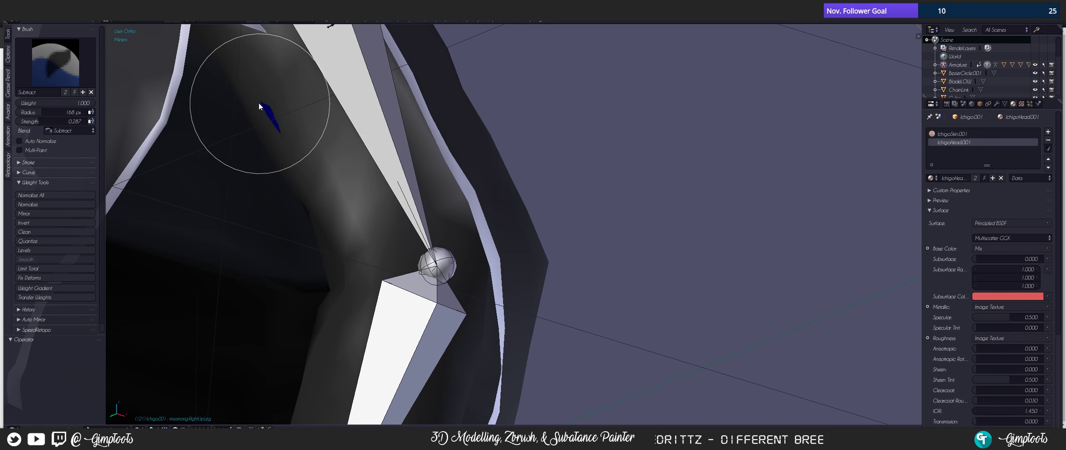
pyautogui.moveTo(286, 134)
pyautogui.mouseDown(button='middle')
pyautogui.moveTo(315, 115)
pyautogui.moveTo(310, 104)
pyautogui.mouseUp(button='middle')
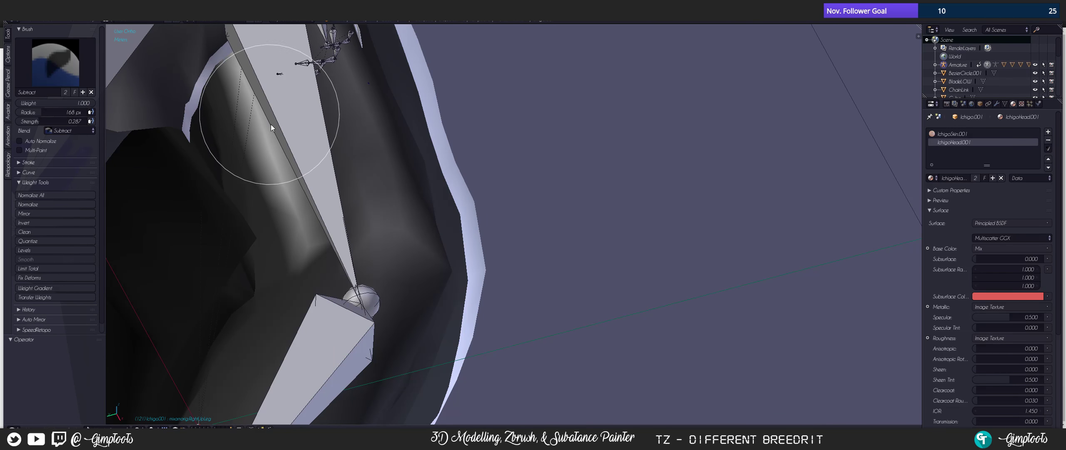
pyautogui.moveTo(272, 122); pyautogui.dragTo(235, 141, button='middle')
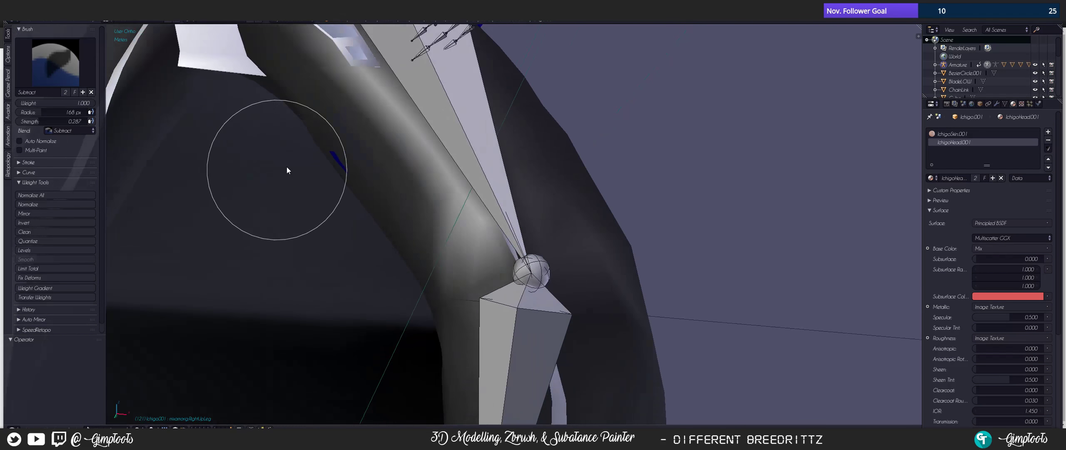
pyautogui.keyDown('shift'); pyautogui.moveTo(288, 169); pyautogui.dragTo(436, 42, button='middle'); pyautogui.keyUp('shift')
pyautogui.rightClick(129, 209)
pyautogui.press('r')
pyautogui.rightClick(449, 157)
pyautogui.moveTo(449, 157)
pyautogui.mouseDown(button='middle')
pyautogui.moveTo(484, 137)
pyautogui.moveTo(474, 132)
pyautogui.mouseUp(button='middle')
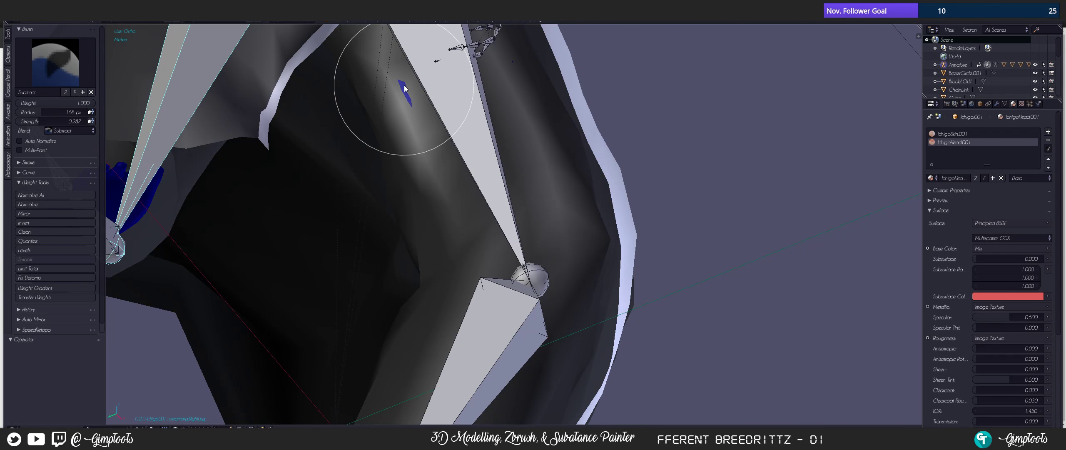
pyautogui.moveTo(404, 93)
pyautogui.mouseDown(button='middle')
pyautogui.moveTo(410, 111)
pyautogui.moveTo(395, 69)
pyautogui.moveTo(371, 96)
pyautogui.moveTo(469, 111)
pyautogui.moveTo(421, 131)
pyautogui.moveTo(386, 128)
pyautogui.mouseUp(button='middle')
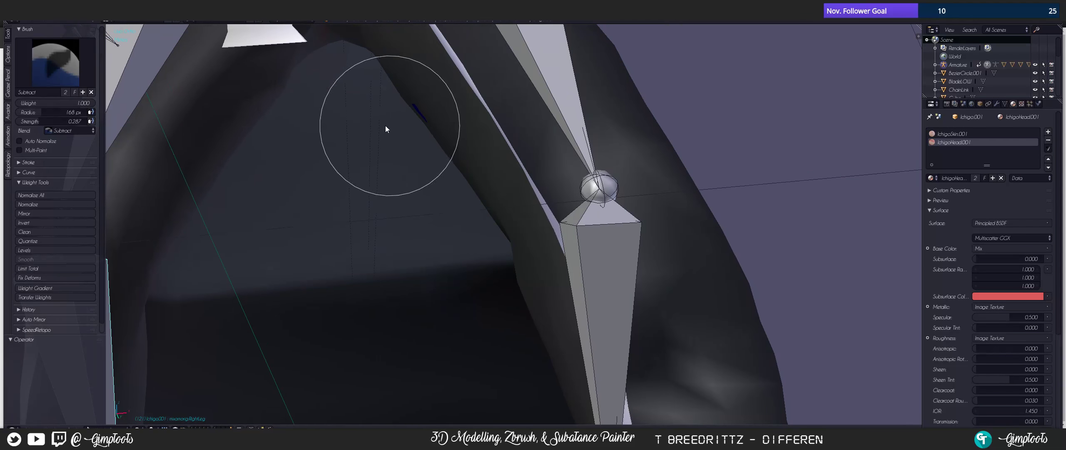
# - Select the left upper-leg bone and try the Blur brush on the body's remaining left inner-thigh poke-through
pyautogui.moveTo(357, 103)
pyautogui.mouseDown(button='middle')
pyautogui.moveTo(406, 105)
pyautogui.moveTo(371, 86)
pyautogui.moveTo(350, 106)
pyautogui.moveTo(249, 92)
pyautogui.moveTo(413, 102)
pyautogui.moveTo(403, 91)
pyautogui.moveTo(315, 105)
pyautogui.mouseUp(button='middle')
pyautogui.rightClick(417, 81)
pyautogui.click(58, 62)
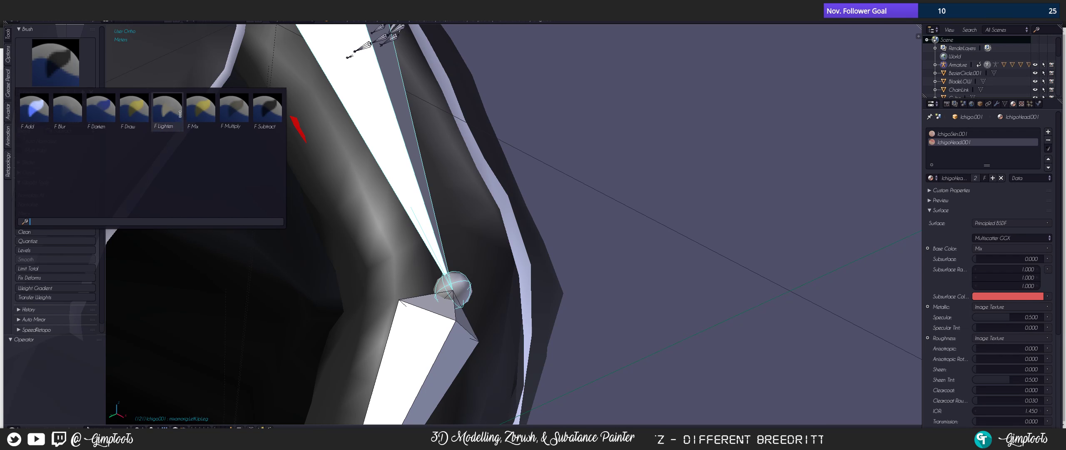
pyautogui.click(67, 109)
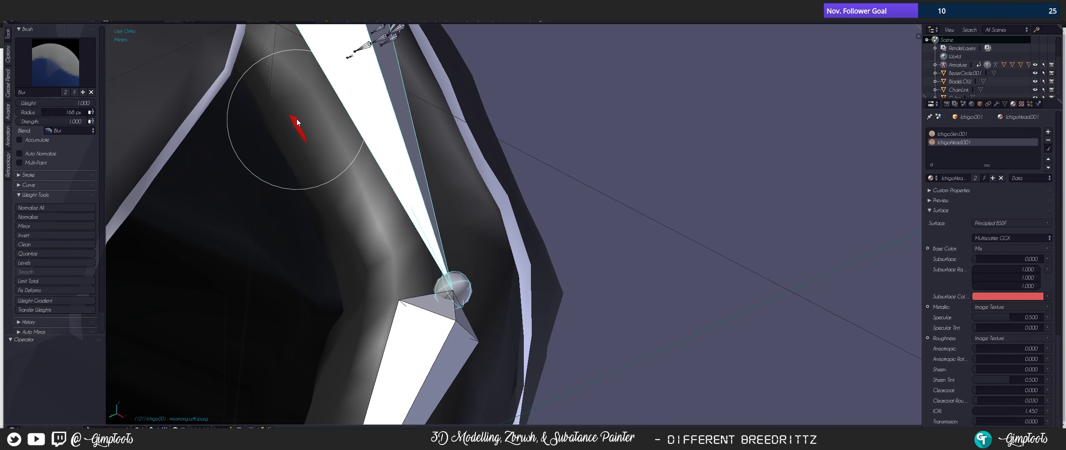
pyautogui.moveTo(307, 142)
pyautogui.mouseDown(button='middle')
pyautogui.moveTo(318, 158)
pyautogui.moveTo(310, 153)
pyautogui.moveTo(264, 200)
pyautogui.moveTo(345, 173)
pyautogui.moveTo(352, 186)
pyautogui.mouseUp(button='middle')
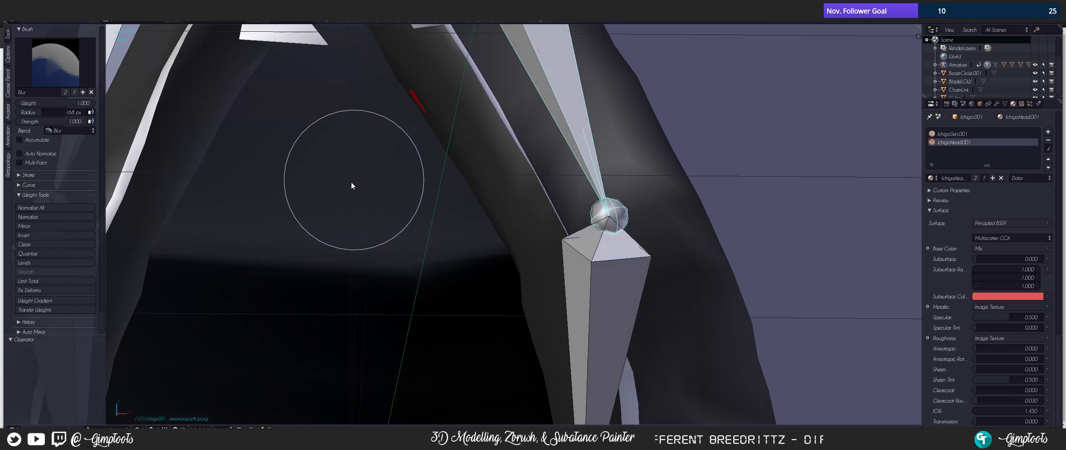
# - Switch Weight Paint mode from the body back to the pants with the left upper-leg bone's weights displayed, and choose the Add brush
pyautogui.hotkey('ctrl', 'Tab')
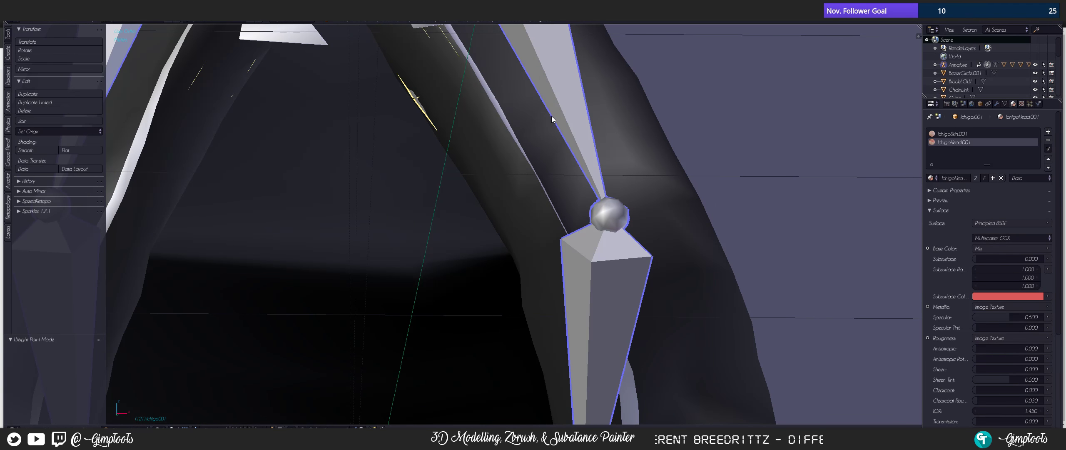
pyautogui.rightClick(584, 152)
pyautogui.rightClick(471, 181)
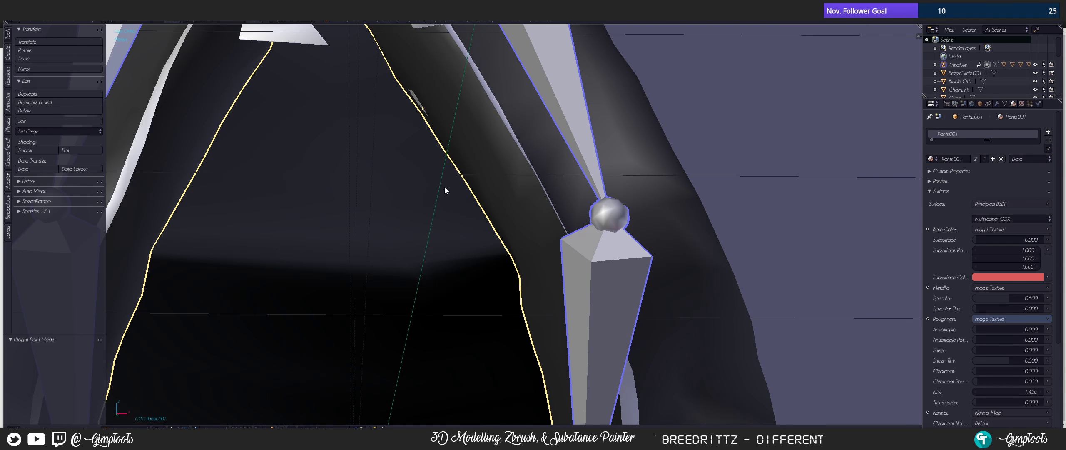
pyautogui.hotkey('ctrl', 'Tab')
pyautogui.moveTo(458, 120)
pyautogui.mouseDown(button='middle')
pyautogui.moveTo(476, 112)
pyautogui.moveTo(427, 134)
pyautogui.moveTo(449, 135)
pyautogui.mouseUp(button='middle')
pyautogui.click(55, 62)
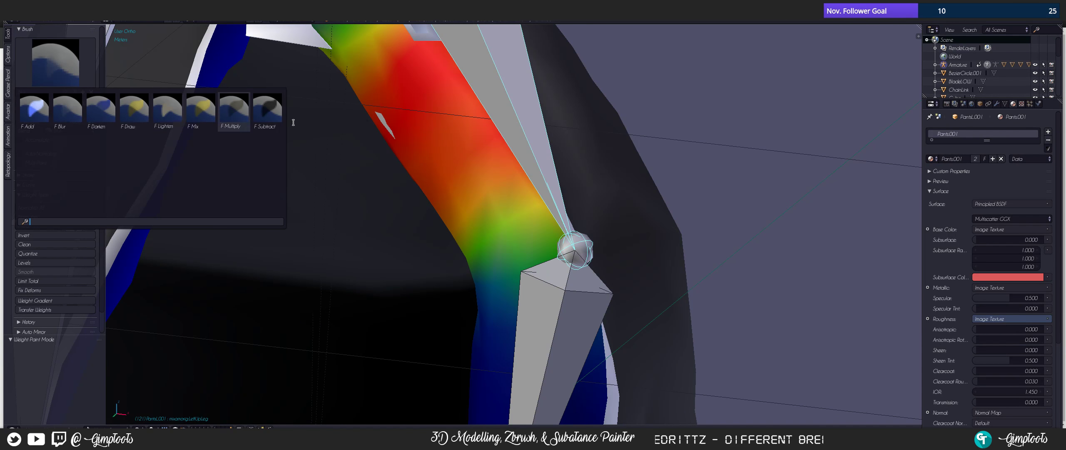
pyautogui.click(34, 113)
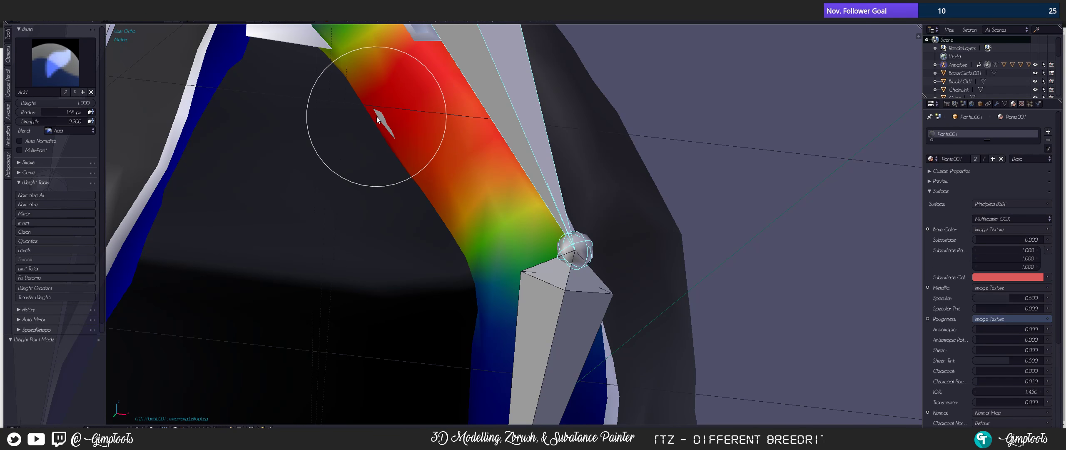
# - Display the right upper-leg bone's weights on the pants and switch the weight paint brush to Subtract
pyautogui.moveTo(428, 106)
pyautogui.mouseDown(button='middle')
pyautogui.moveTo(437, 67)
pyautogui.moveTo(429, 96)
pyautogui.moveTo(394, 55)
pyautogui.moveTo(405, 113)
pyautogui.mouseUp(button='middle')
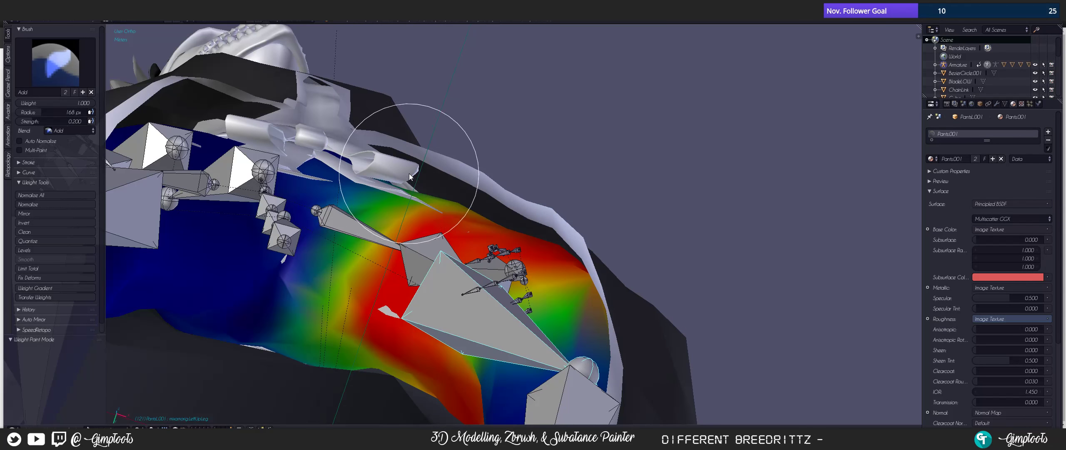
pyautogui.moveTo(409, 173)
pyautogui.mouseDown(button='middle')
pyautogui.moveTo(343, 221)
pyautogui.moveTo(359, 205)
pyautogui.moveTo(509, 183)
pyautogui.moveTo(505, 195)
pyautogui.moveTo(547, 143)
pyautogui.mouseUp(button='middle')
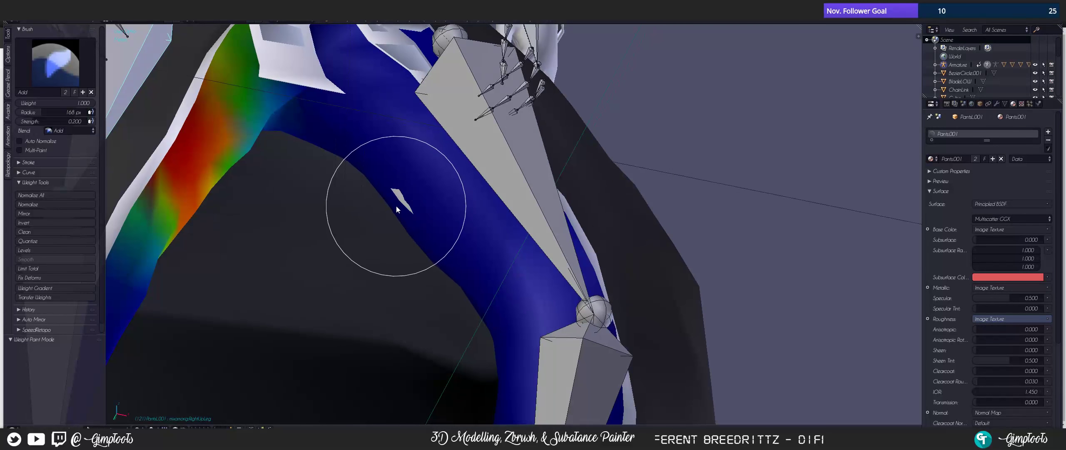
pyautogui.click(69, 65)
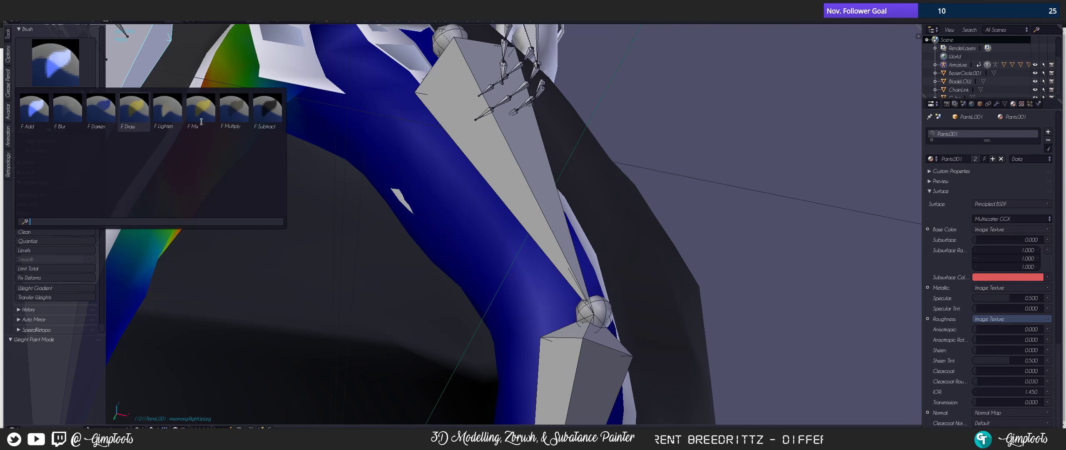
pyautogui.click(234, 117)
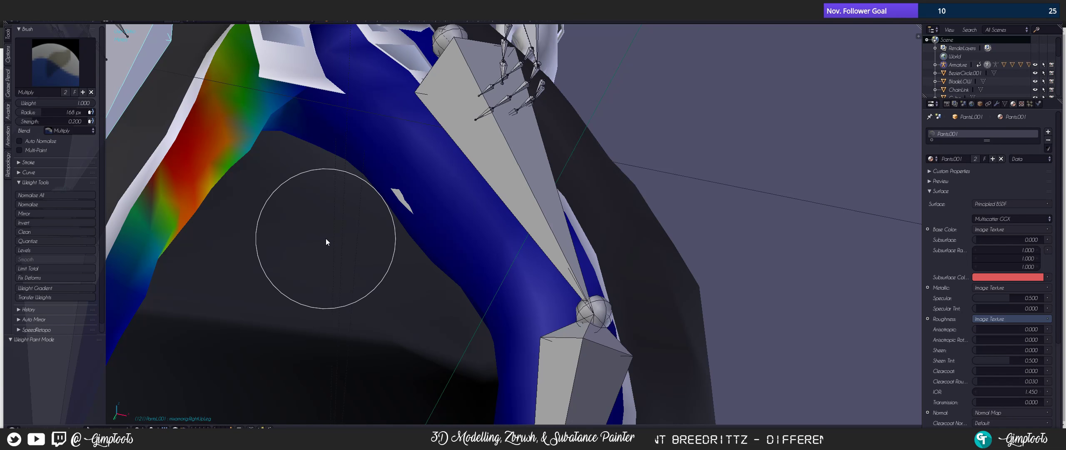
pyautogui.click(61, 72)
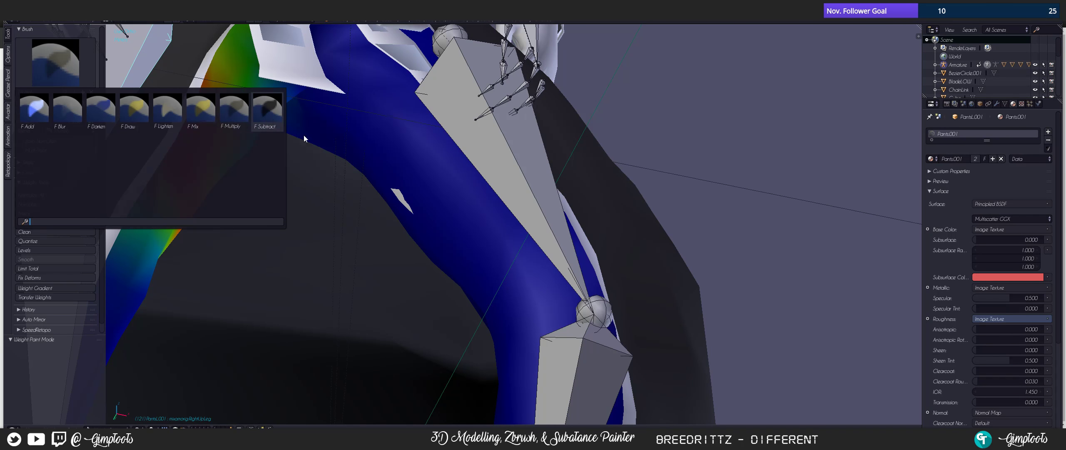
pyautogui.click(268, 110)
pyautogui.moveTo(437, 178)
pyautogui.mouseDown(button='middle')
pyautogui.moveTo(469, 167)
pyautogui.moveTo(389, 131)
pyautogui.moveTo(369, 106)
pyautogui.moveTo(295, 141)
pyautogui.moveTo(441, 162)
pyautogui.moveTo(434, 135)
pyautogui.moveTo(403, 156)
pyautogui.moveTo(456, 178)
pyautogui.mouseUp(button='middle')
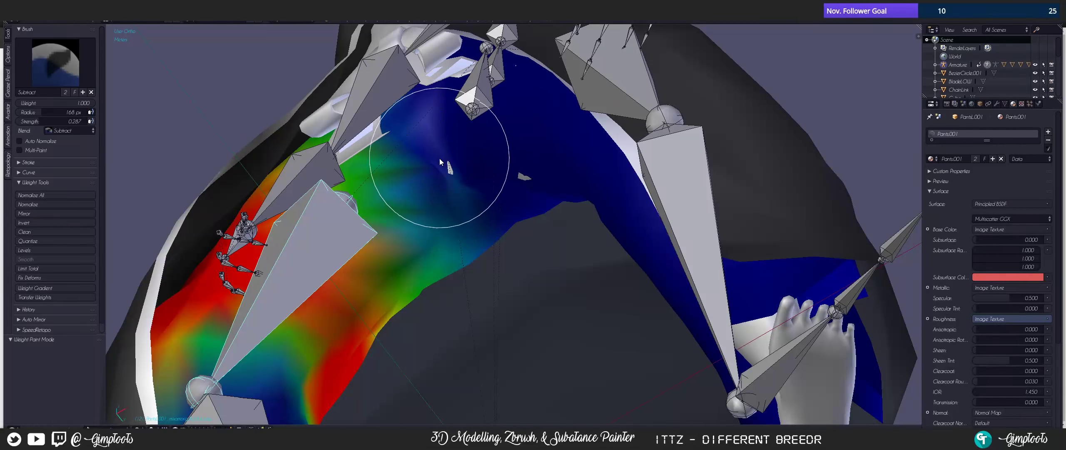
pyautogui.press('Escape')
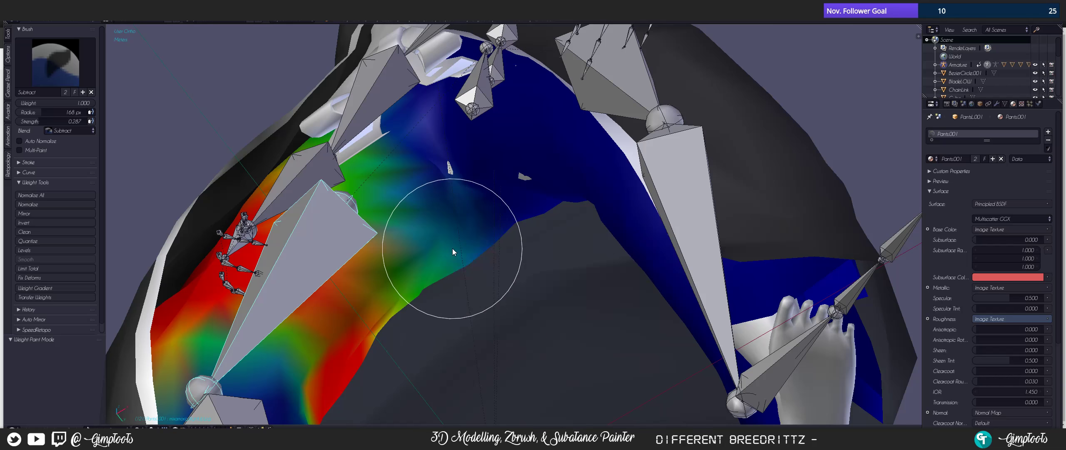
# - Maximize the 3D view and open the user preferences
pyautogui.hotkey('shift', 'space')
pyautogui.moveTo(540, 223); pyautogui.dragTo(548, 245, button='middle')
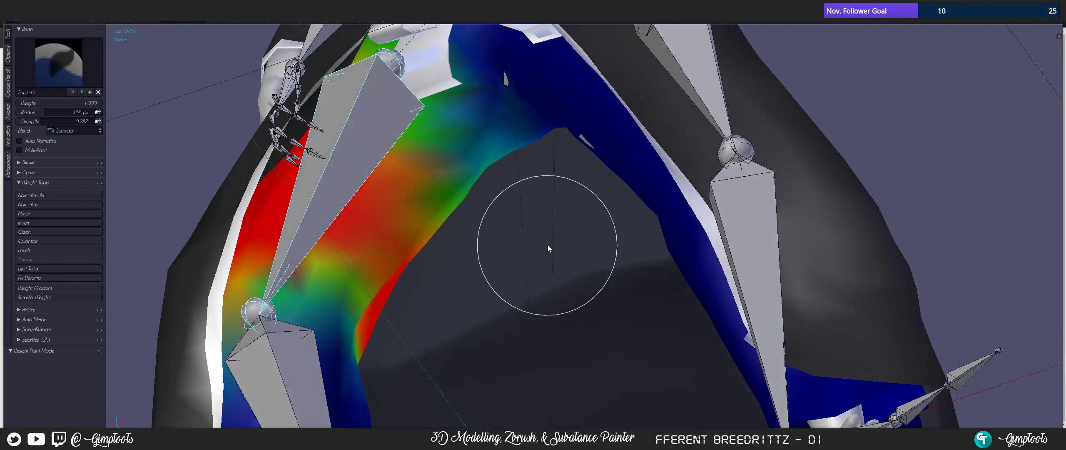
pyautogui.hotkey('ctrl', 'u')
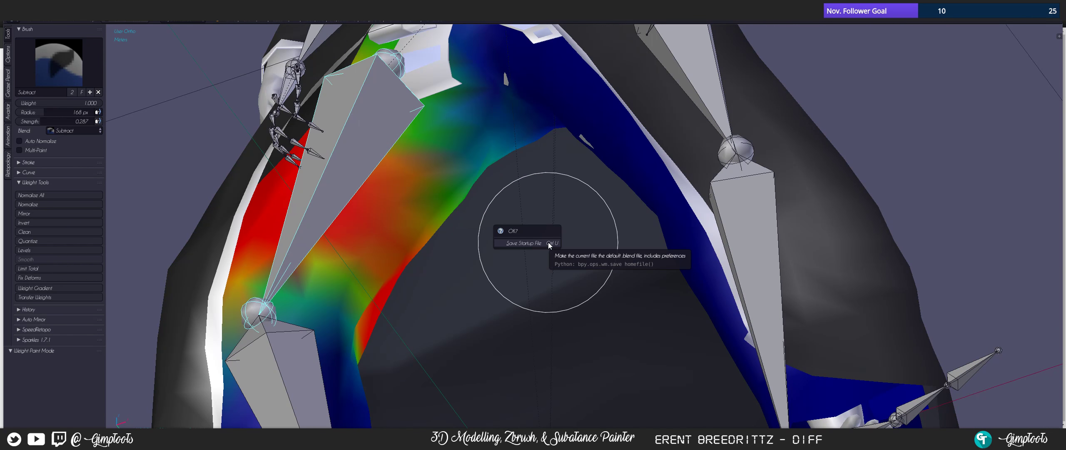
pyautogui.scroll(-3, 475, 230)
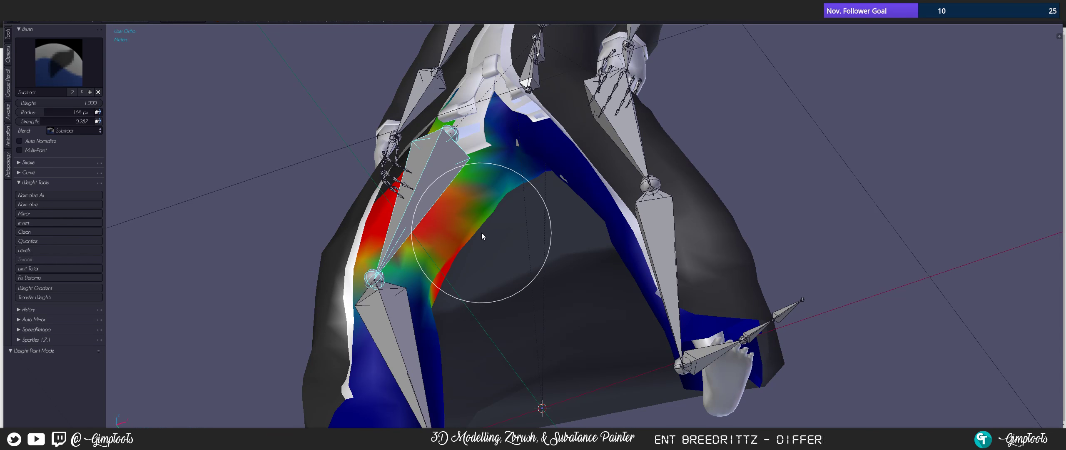
pyautogui.hotkey('ctrl', 'u')
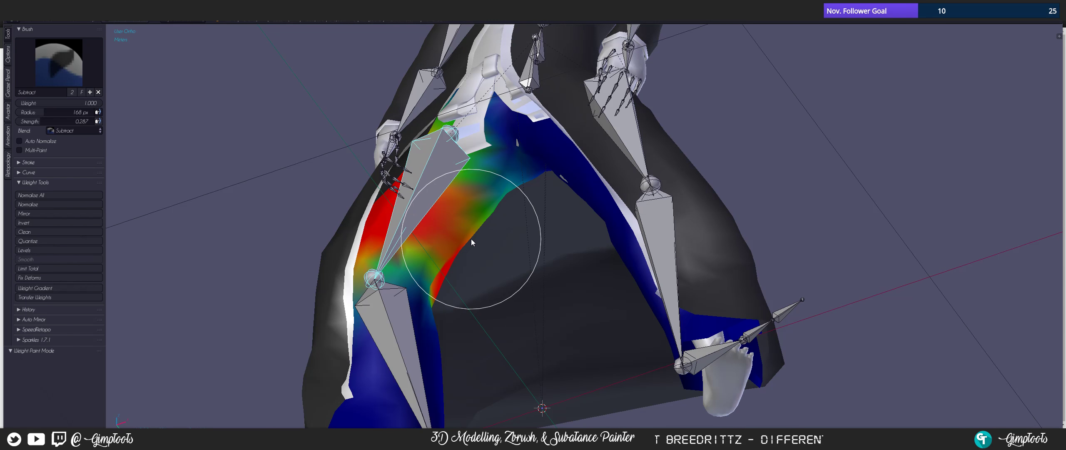
pyautogui.hotkey('ctrl', 'alt', 'u')
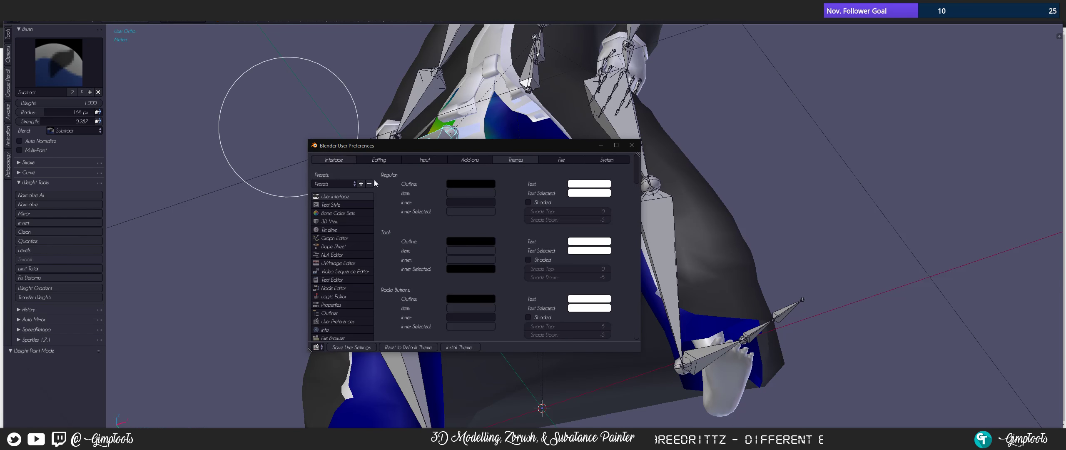
# - Filter the add-ons to the Paint category and enable the Paint Palettes add-on
pyautogui.click(470, 160)
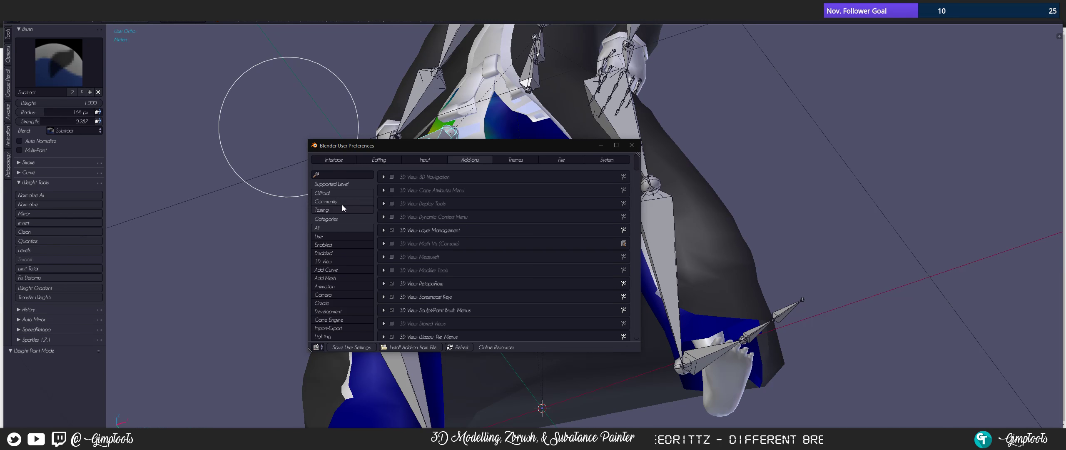
pyautogui.click(350, 174)
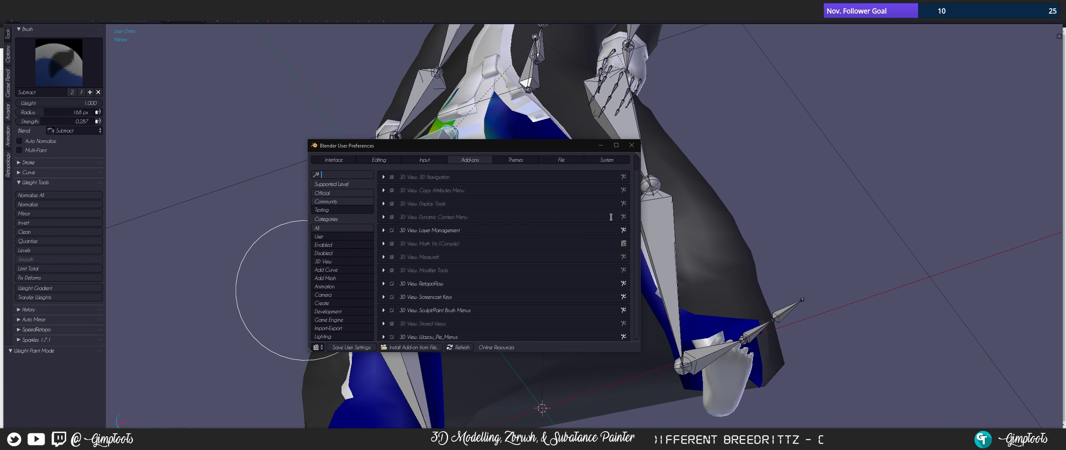
pyautogui.scroll(-8, 638, 184)
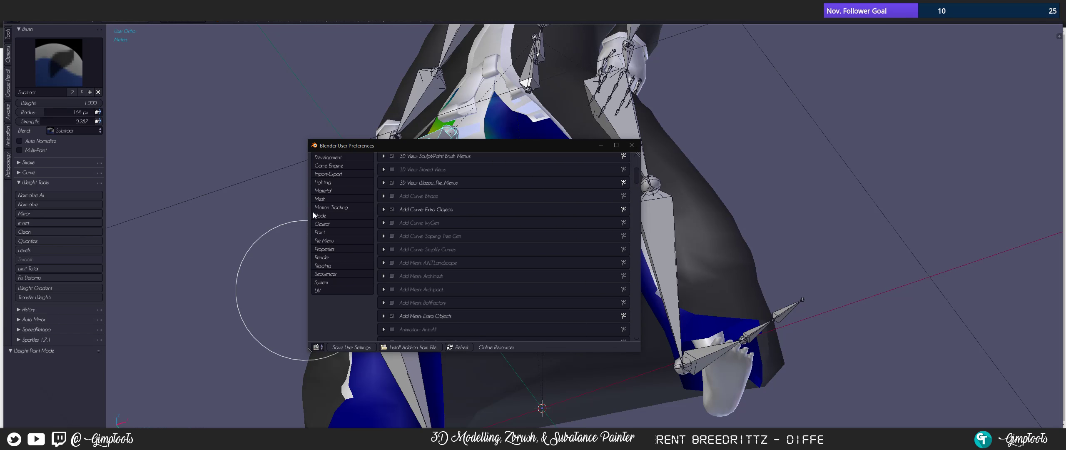
pyautogui.click(332, 231)
pyautogui.scroll(8, 565, 231)
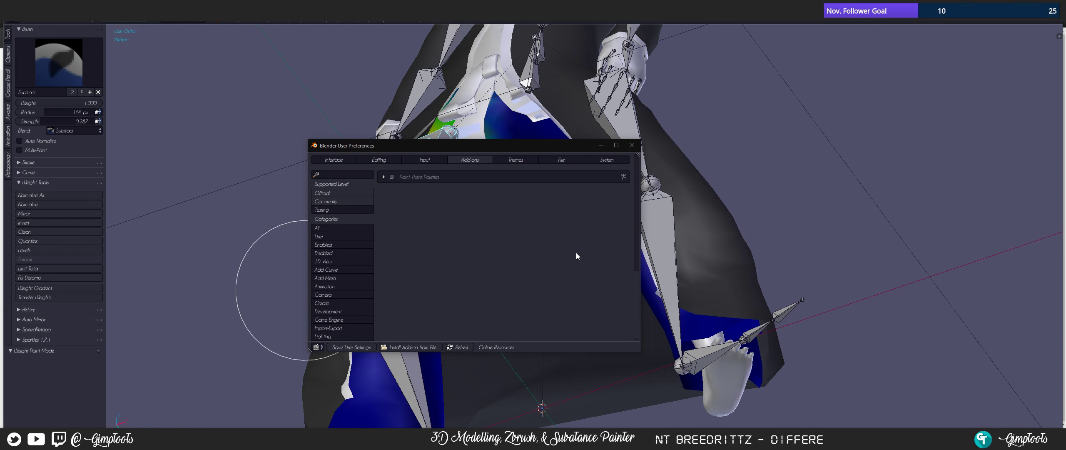
pyautogui.click(384, 177)
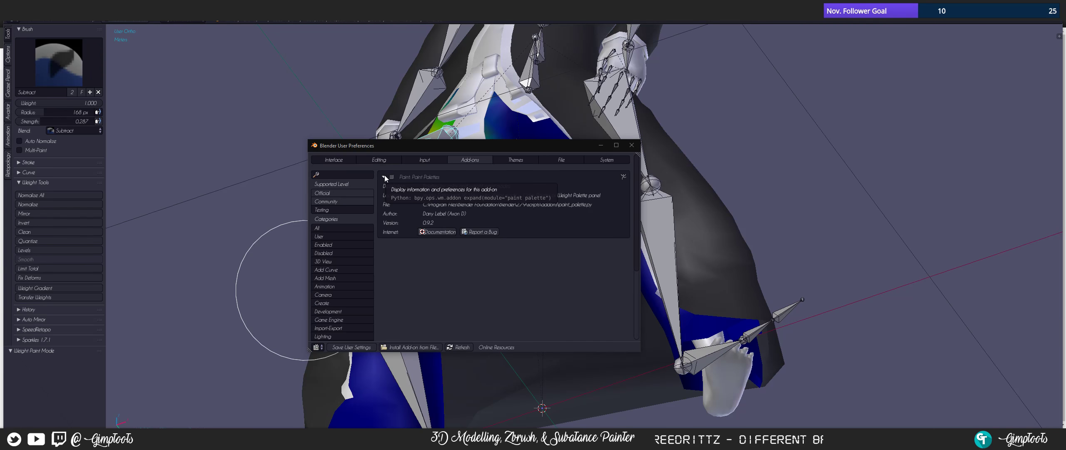
pyautogui.click(392, 177)
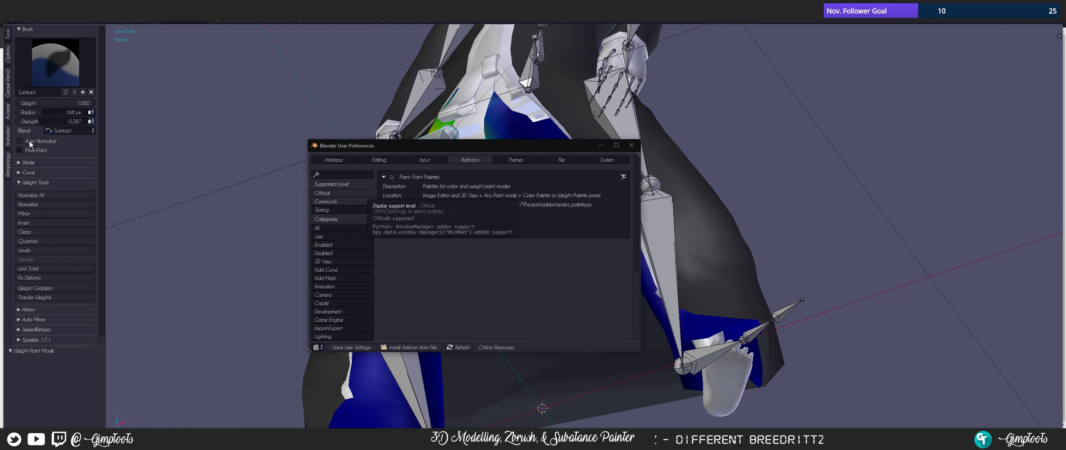
# - Expand the Weight Palette to show its preset weight values
pyautogui.scroll(-1, 57, 214)
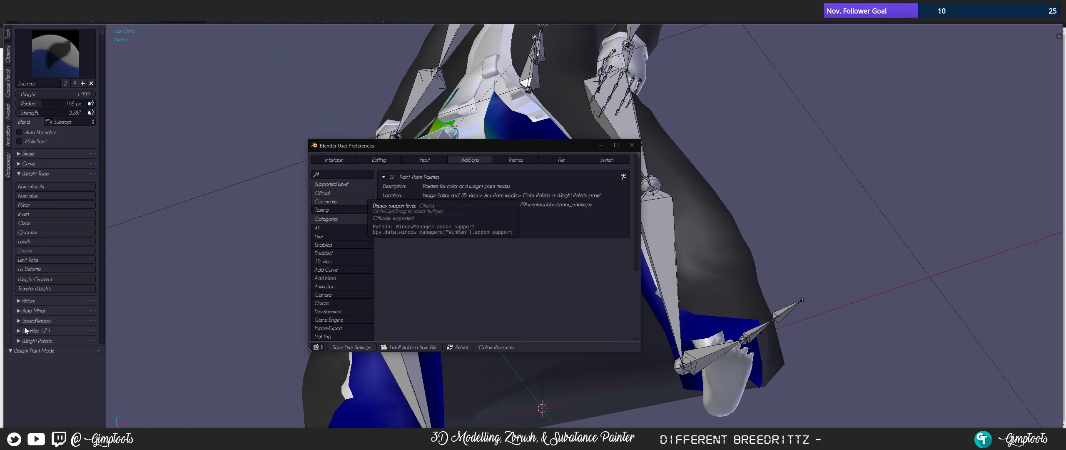
pyautogui.click(25, 341)
pyautogui.scroll(-5, 40, 305)
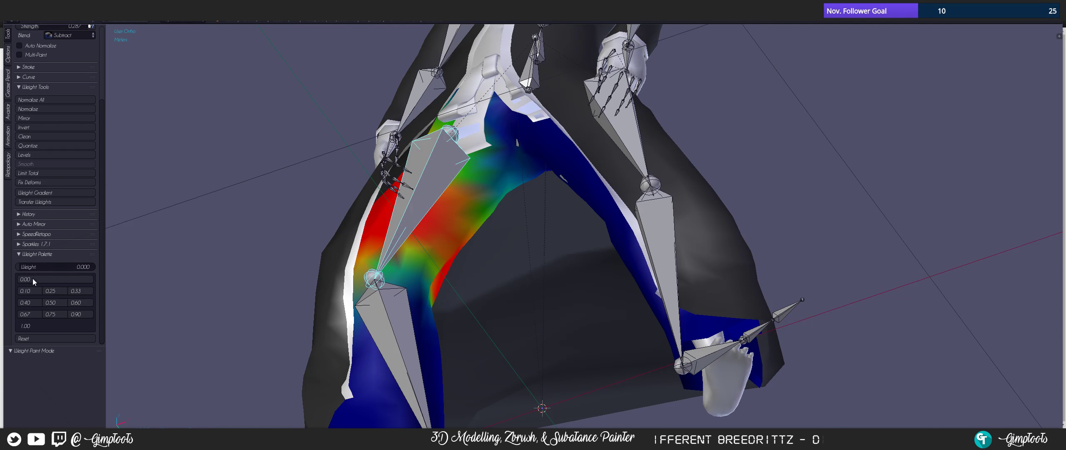
# - Return to the preferences, browse the add-on categories including Render, and close the preferences
pyautogui.hotkey('alt', 'Tab')
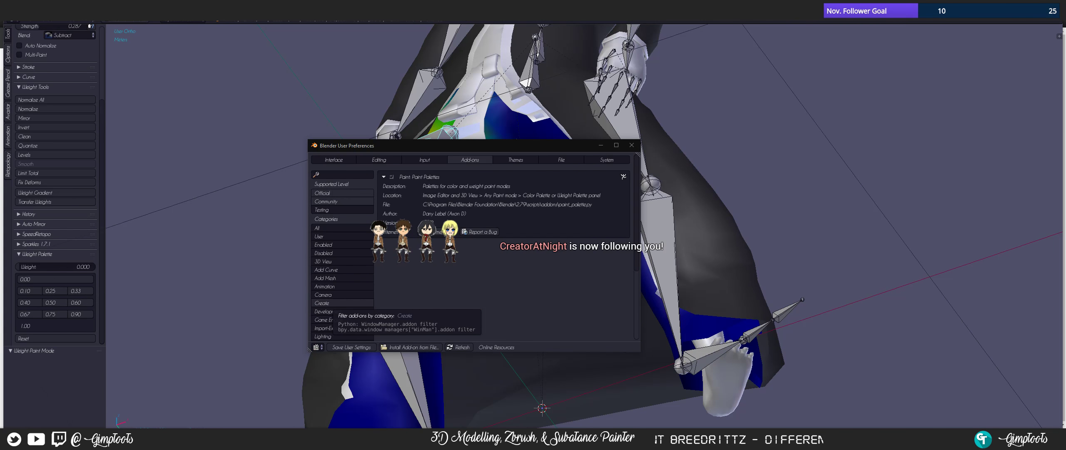
pyautogui.hotkey('alt', 'Tab')
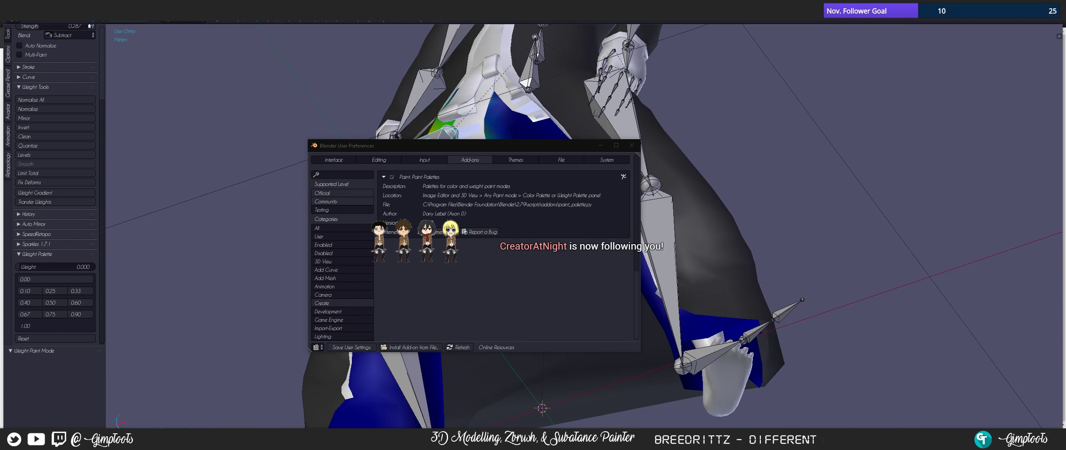
pyautogui.hotkey('alt', 'Tab')
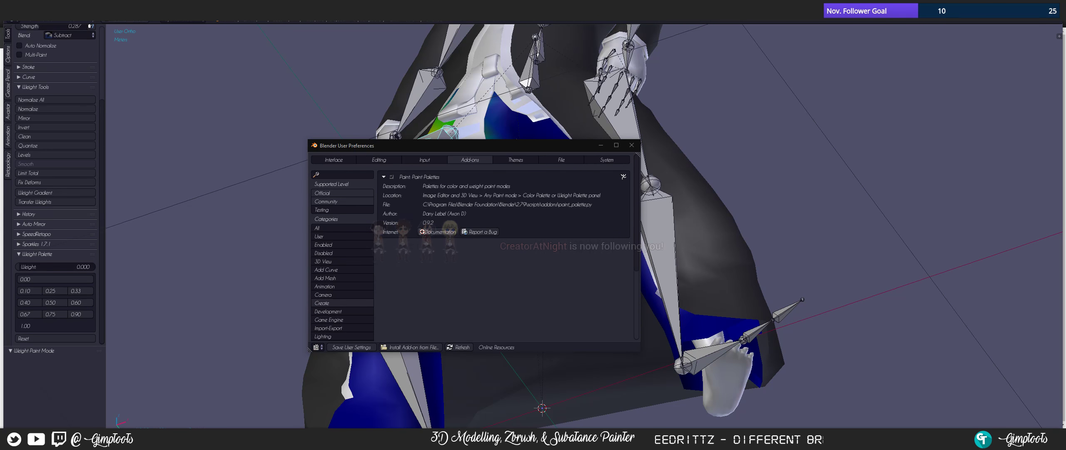
pyautogui.hotkey('alt', 'Tab')
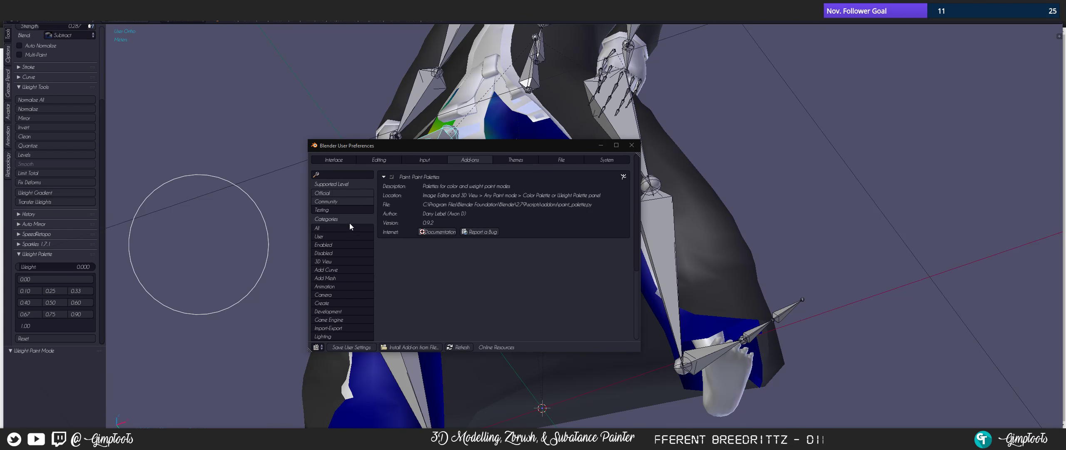
pyautogui.scroll(-5, 336, 295)
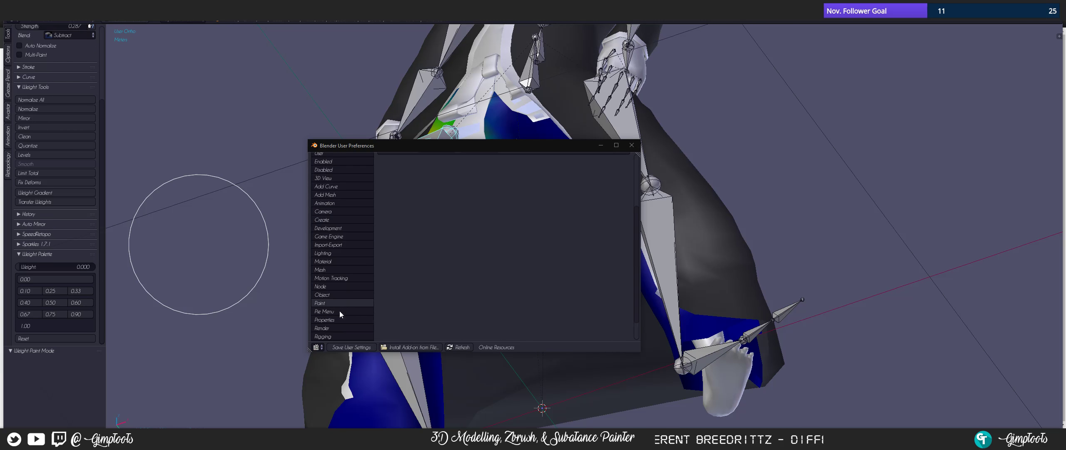
pyautogui.scroll(-2, 340, 327)
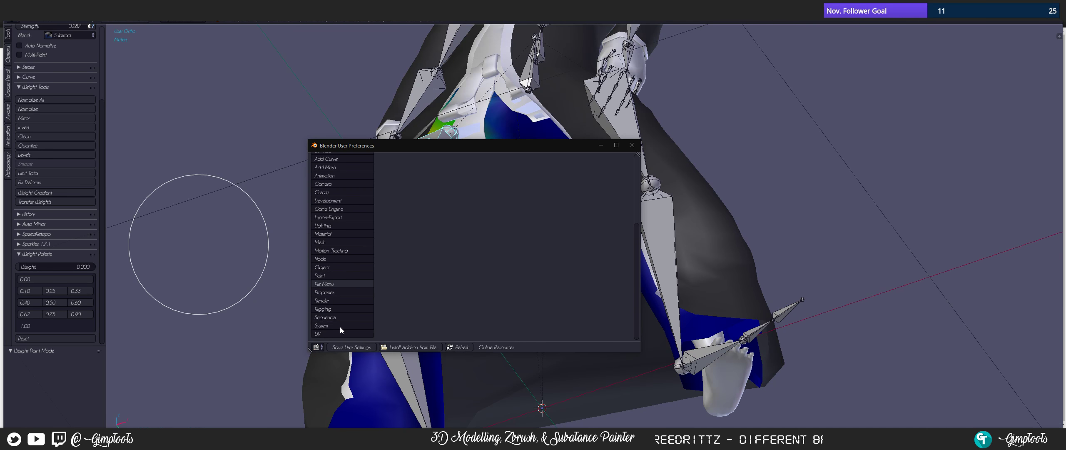
pyautogui.click(331, 300)
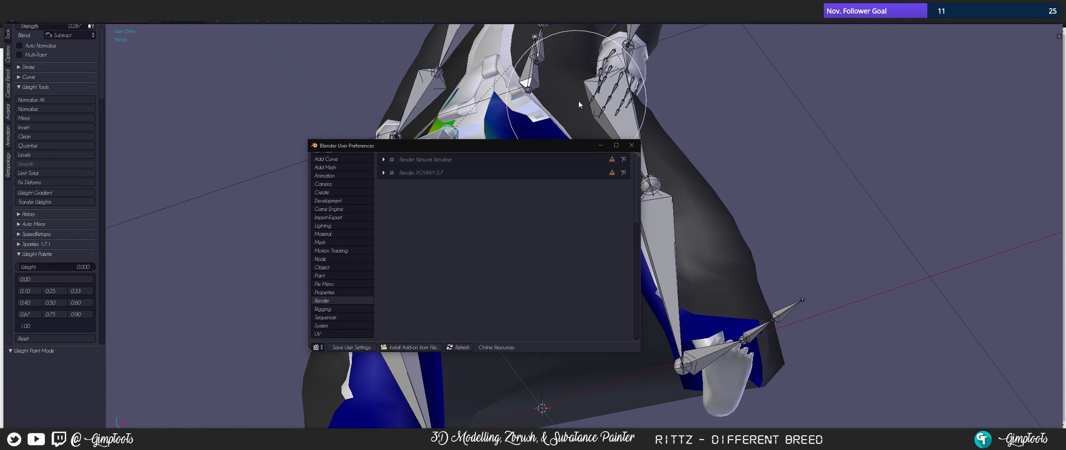
pyautogui.click(630, 145)
# - Check the pants' leg weights from the front and switch the pants from Weight Paint to Object Mode
pyautogui.moveTo(404, 134); pyautogui.dragTo(444, 182, button='middle')
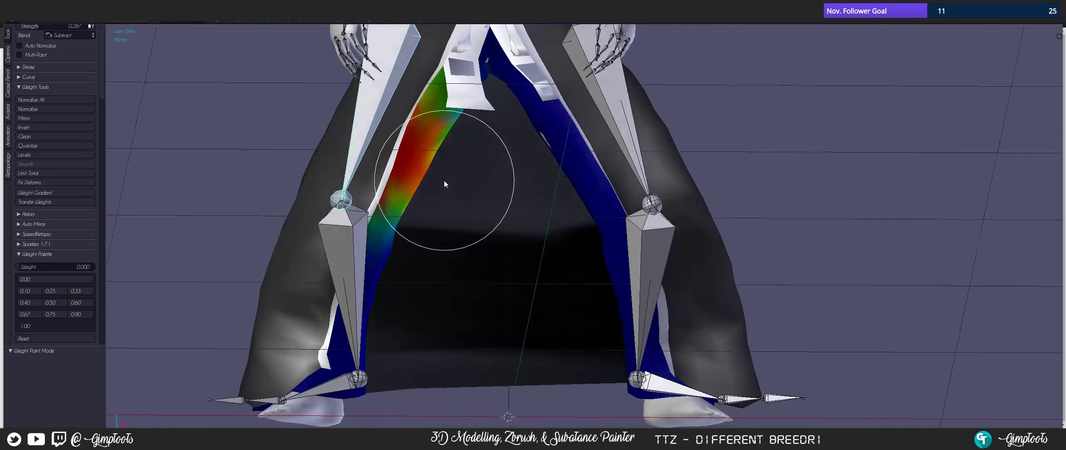
pyautogui.scroll(3, 446, 179)
pyautogui.keyDown('shift'); pyautogui.moveTo(599, 143); pyautogui.dragTo(363, 185, button='middle'); pyautogui.keyUp('shift')
pyautogui.scroll(-8, 363, 189)
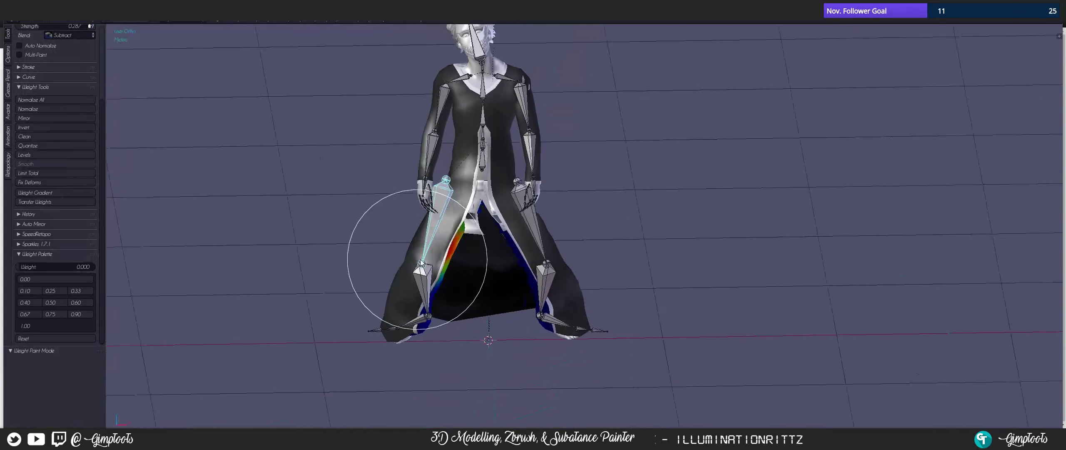
pyautogui.moveTo(417, 259)
pyautogui.mouseDown(button='middle')
pyautogui.moveTo(438, 233)
pyautogui.moveTo(441, 258)
pyautogui.mouseUp(button='middle')
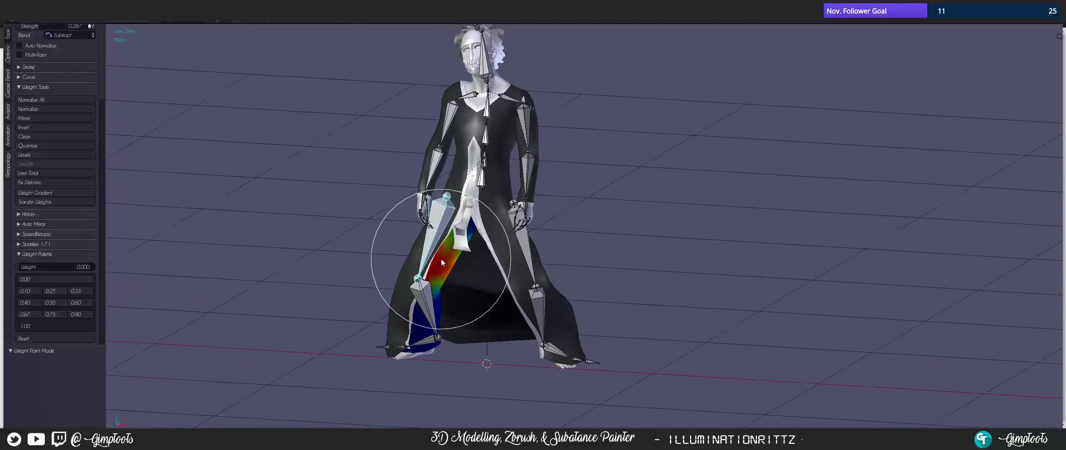
pyautogui.moveTo(442, 258); pyautogui.dragTo(445, 261)
pyautogui.hotkey('ctrl', 'Tab')
# - Hide the viewport grid and turn on Only Render to view the whole character without the armature
pyautogui.scroll(6, 445, 253)
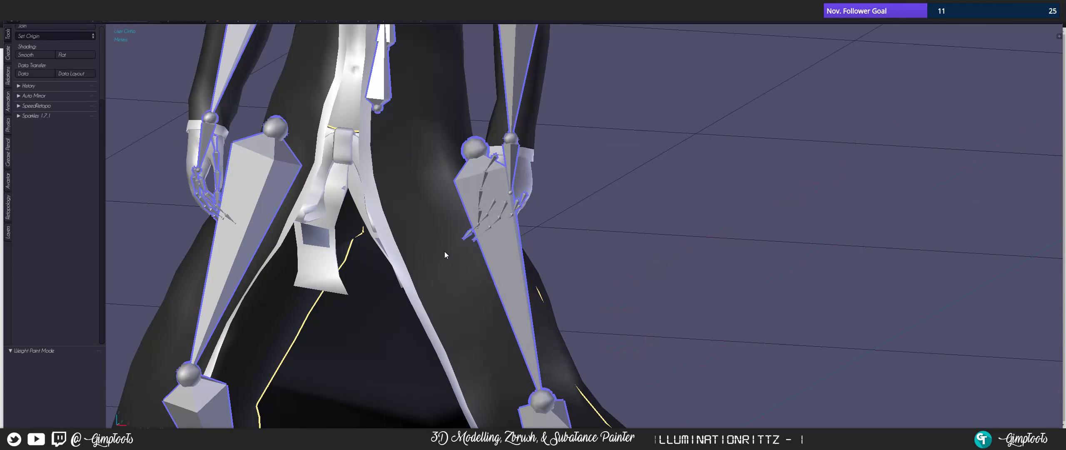
pyautogui.moveTo(412, 210)
pyautogui.keyDown('shift'); pyautogui.mouseDown(button='middle')
pyautogui.moveTo(393, 260)
pyautogui.moveTo(442, 267)
pyautogui.mouseUp(button='middle'); pyautogui.keyUp('shift')
pyautogui.hotkey('shift', 'z')
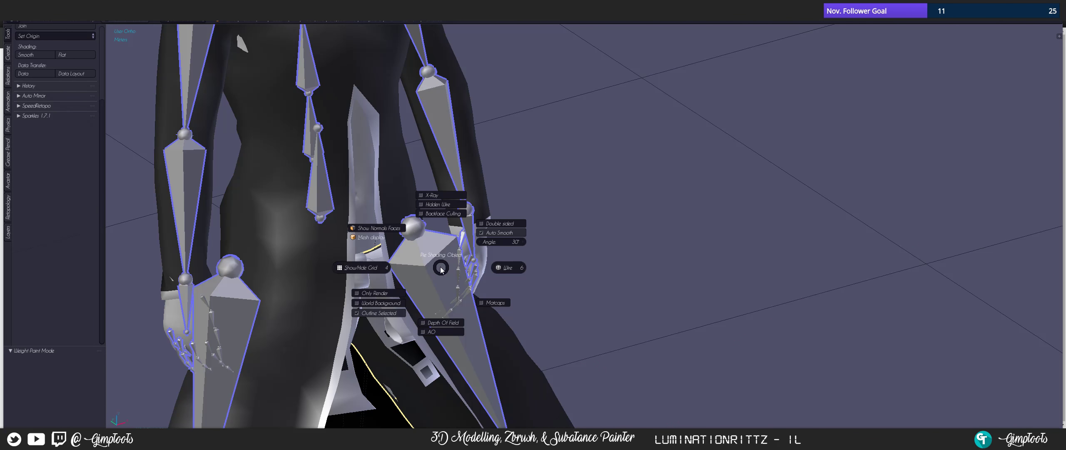
pyautogui.click(372, 273)
pyautogui.hotkey('shift', 'z')
pyautogui.click(305, 298)
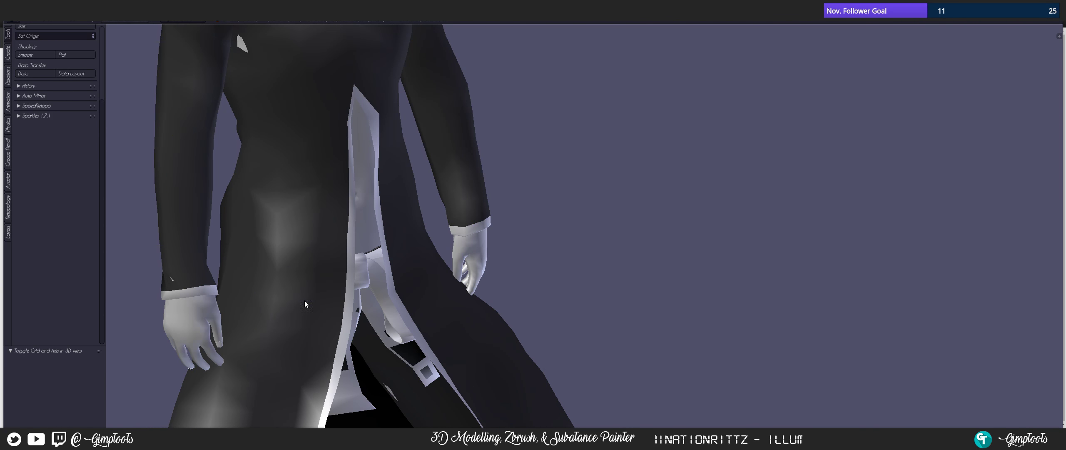
pyautogui.scroll(-10, 366, 262)
pyautogui.moveTo(486, 318); pyautogui.dragTo(493, 321, button='middle')
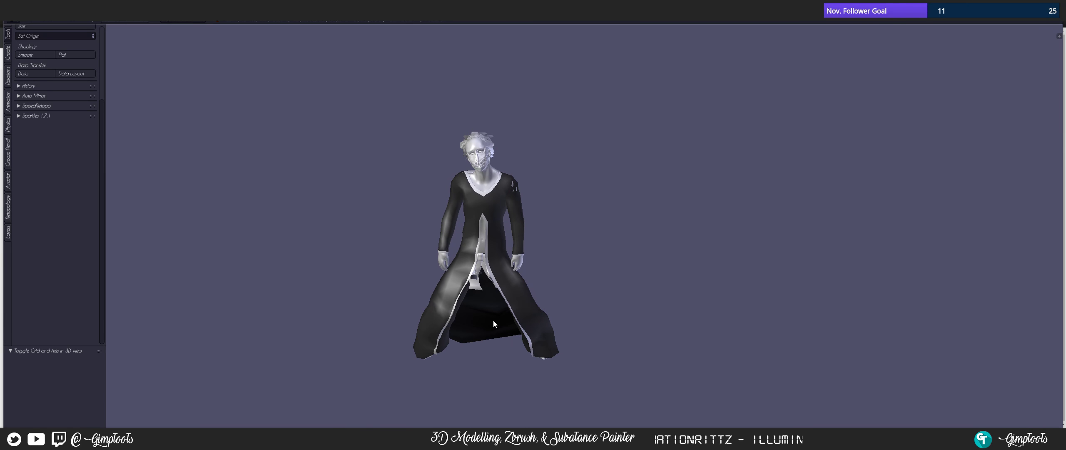
pyautogui.hotkey('shift', 'a')
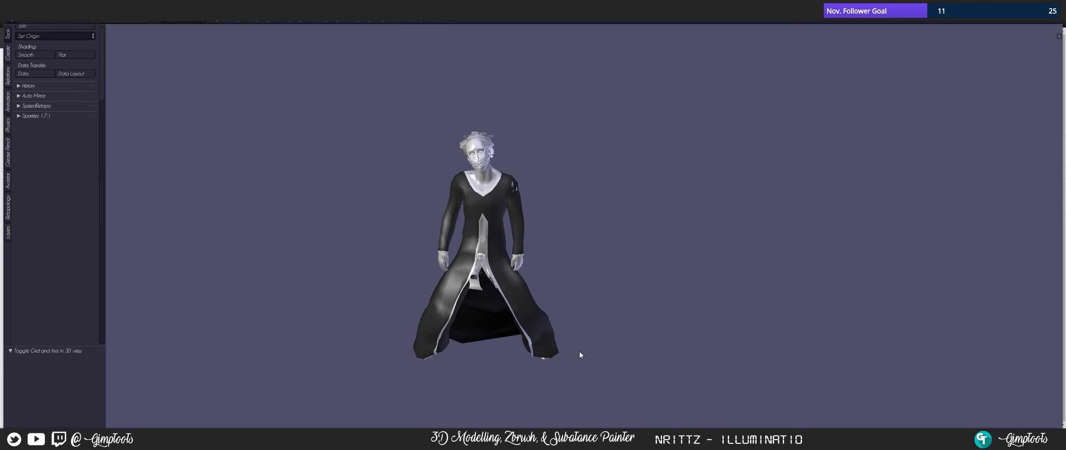
# - Play the character's animation and restore the multi-area layout with the timeline showing beneath the 3D viewport
pyautogui.hotkey('alt', 'a')
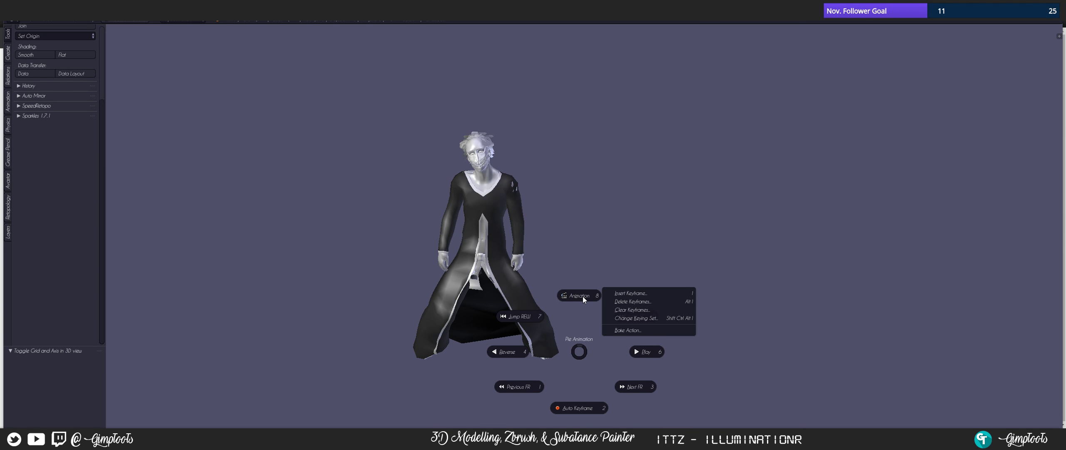
pyautogui.click(637, 351)
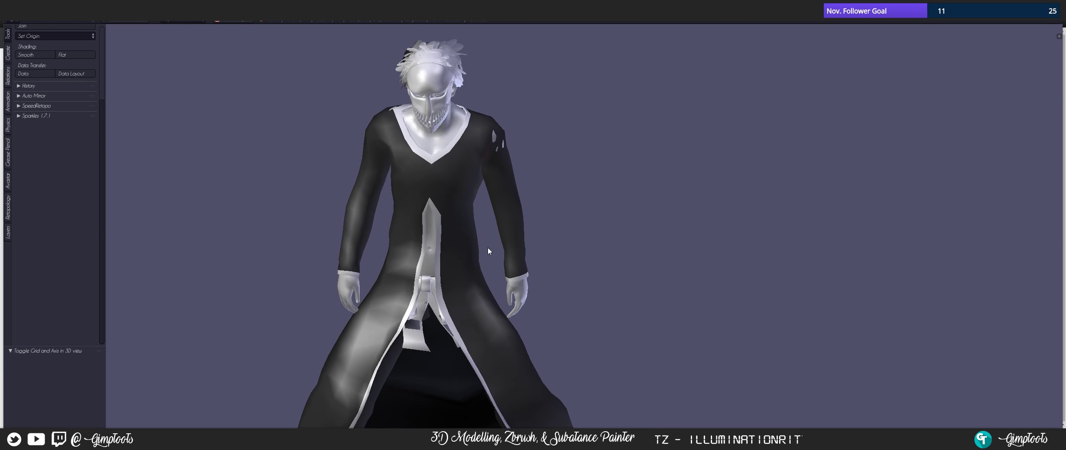
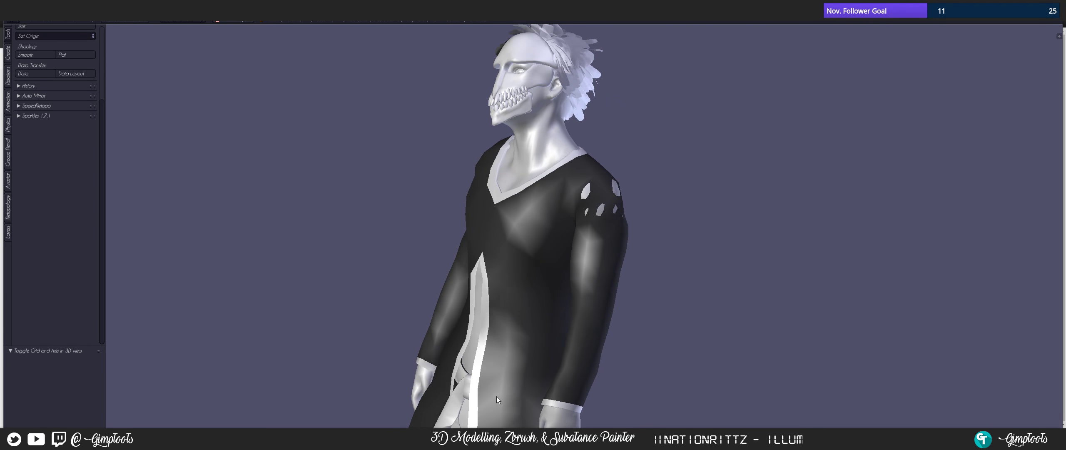
pyautogui.hotkey('shift', 'space')
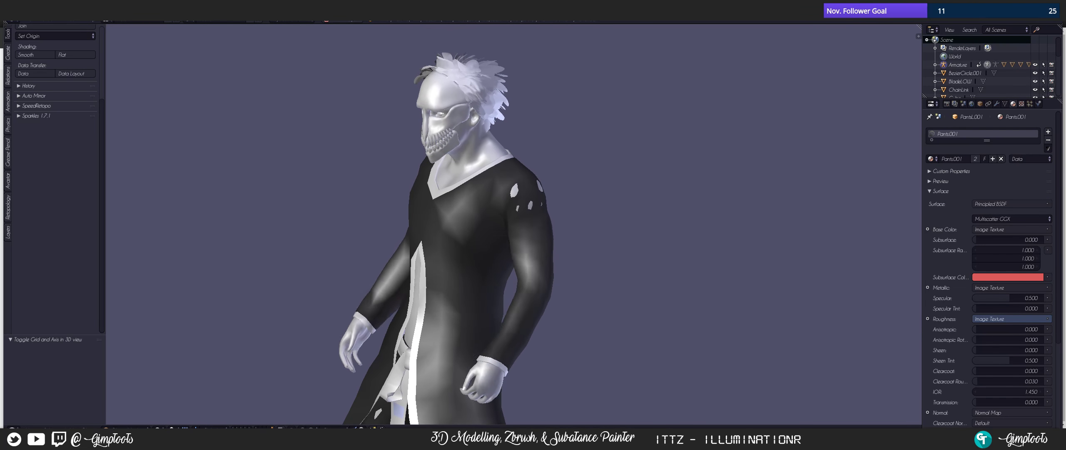
pyautogui.moveTo(450, 436); pyautogui.dragTo(449, 406)
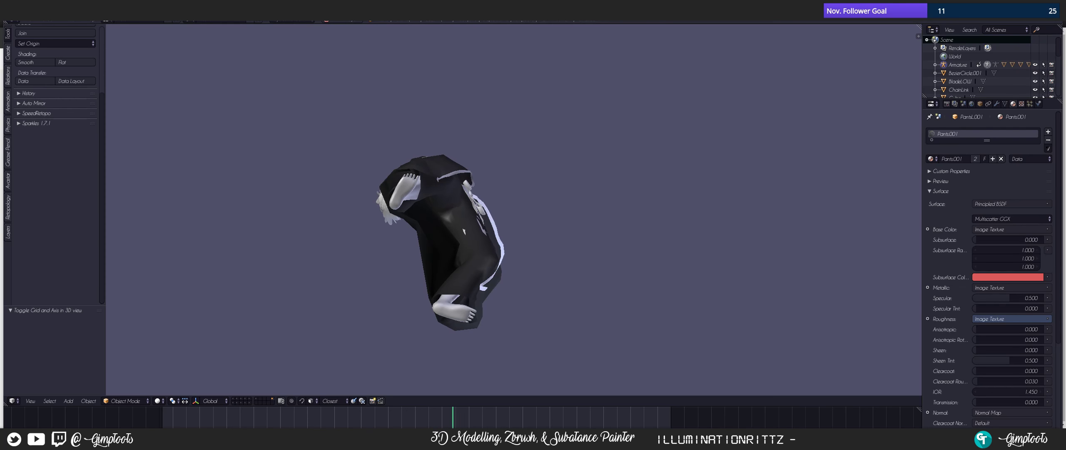
pyautogui.scroll(3, 559, 190)
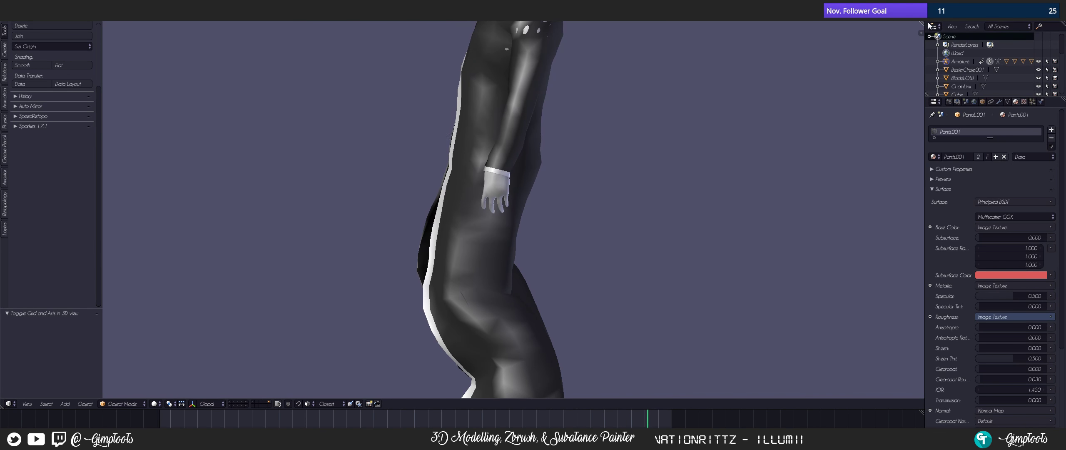
# - Split the 3D viewport into two side-by-side areas and turn the first one into a Dope Sheet
pyautogui.moveTo(923, 23); pyautogui.dragTo(432, 167)
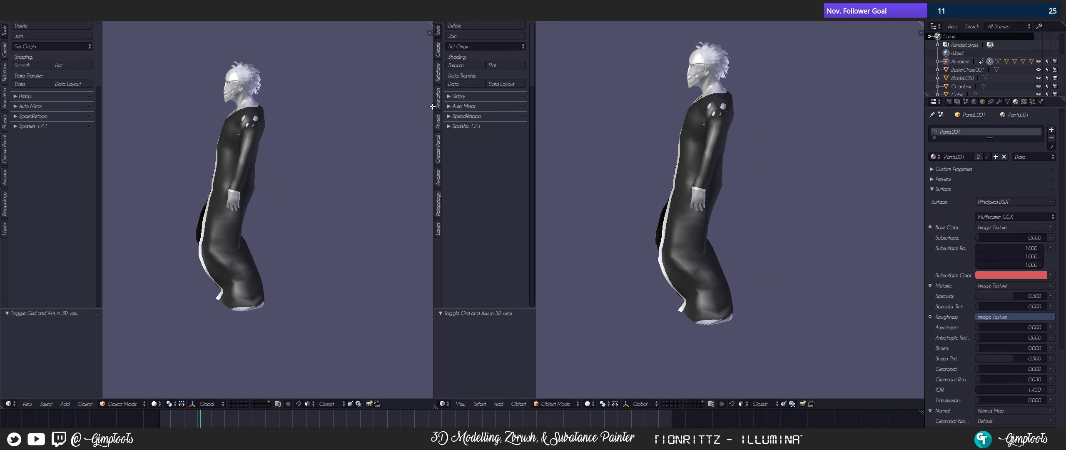
pyautogui.click(8, 403)
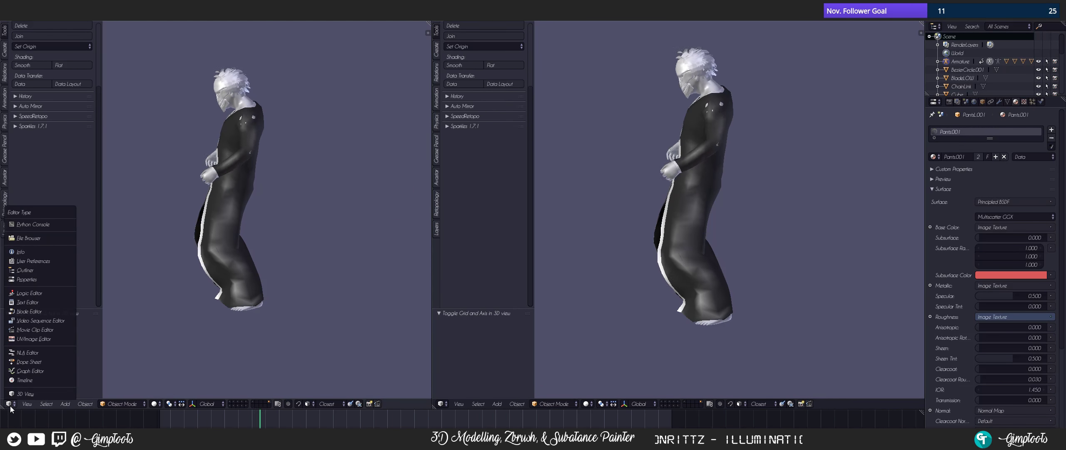
pyautogui.click(23, 363)
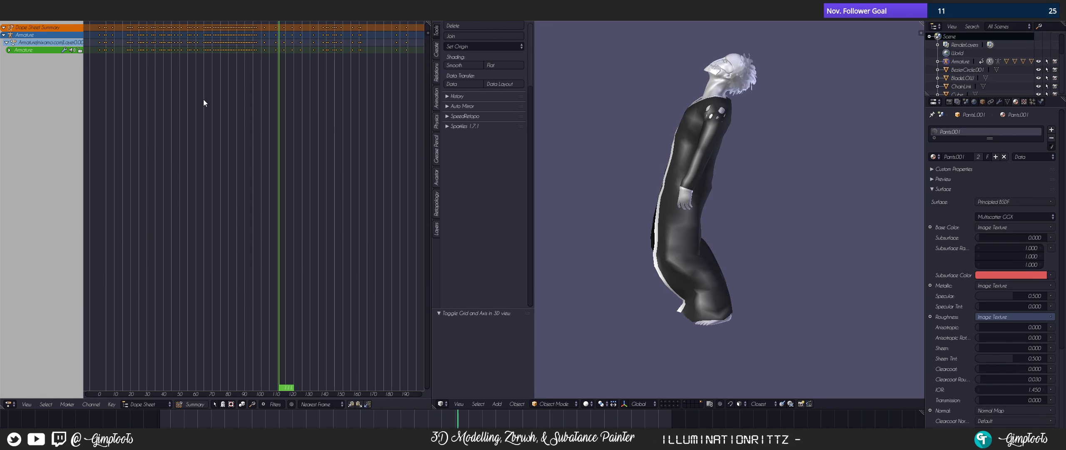
pyautogui.keyDown('ctrl'); pyautogui.moveTo(220, 90); pyautogui.dragTo(205, 111, button='middle'); pyautogui.keyUp('ctrl')
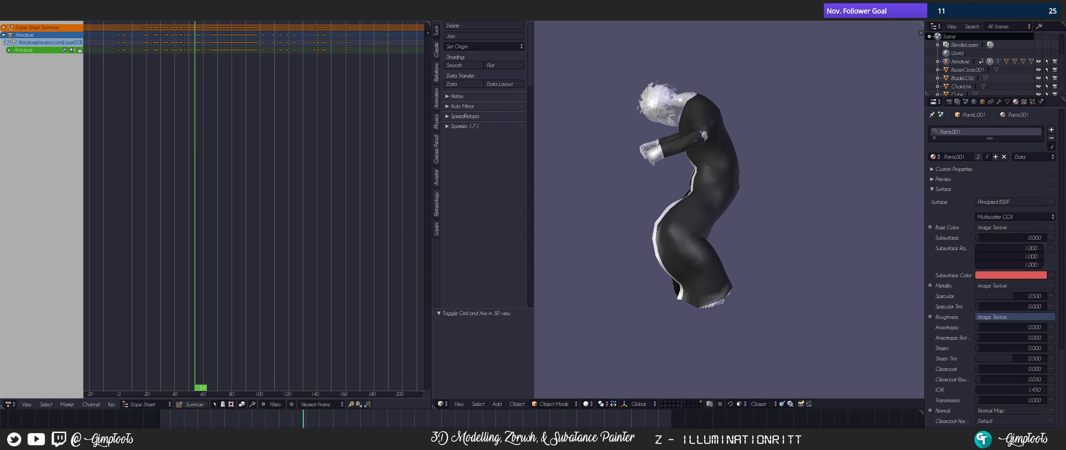
pyautogui.scroll(3, 289, 51)
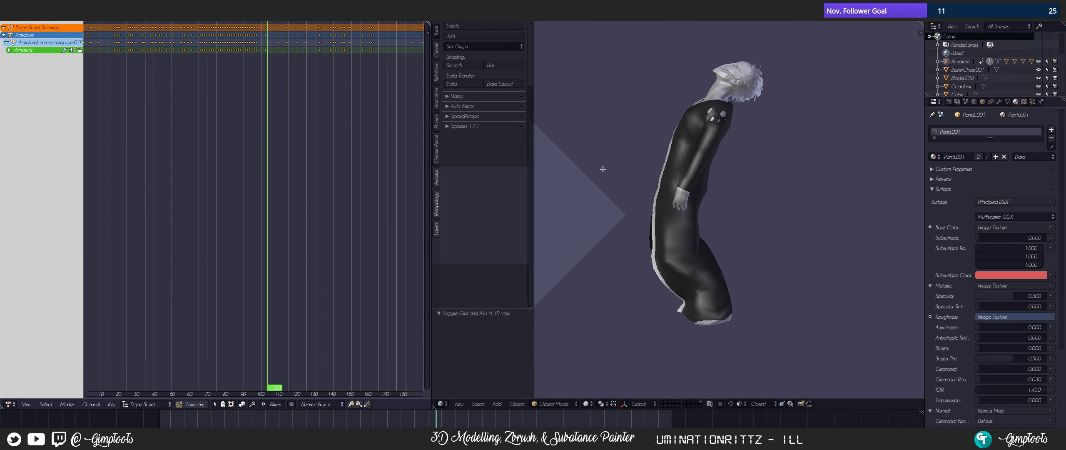
pyautogui.moveTo(603, 169); pyautogui.dragTo(604, 168)
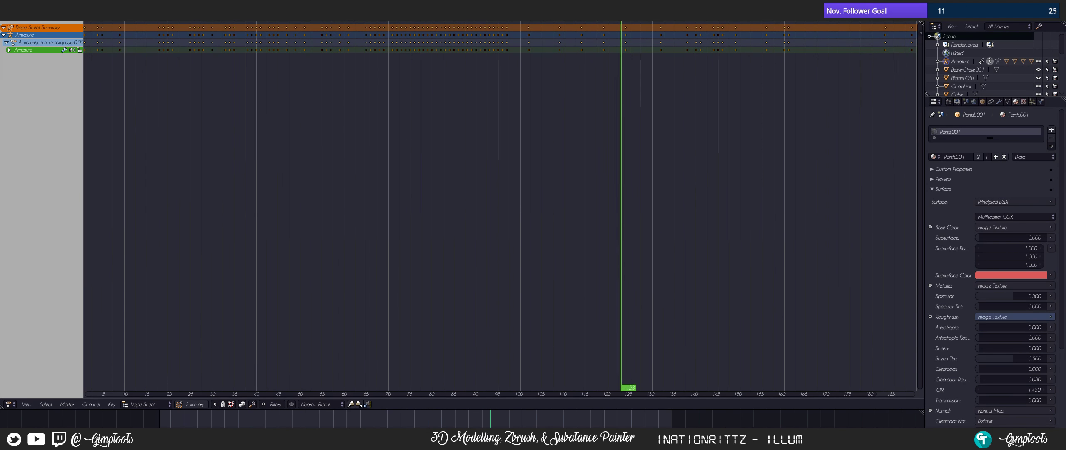
pyautogui.moveTo(920, 23); pyautogui.dragTo(414, 167)
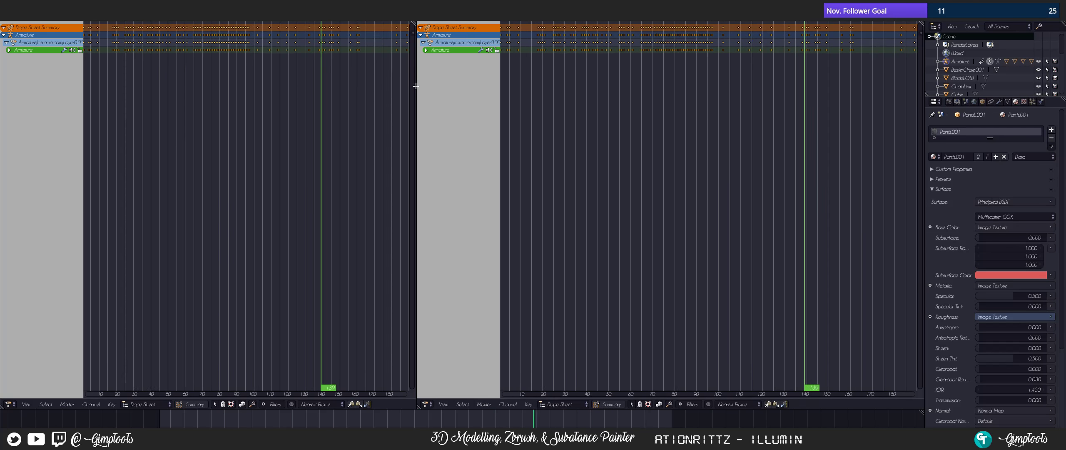
pyautogui.click(427, 403)
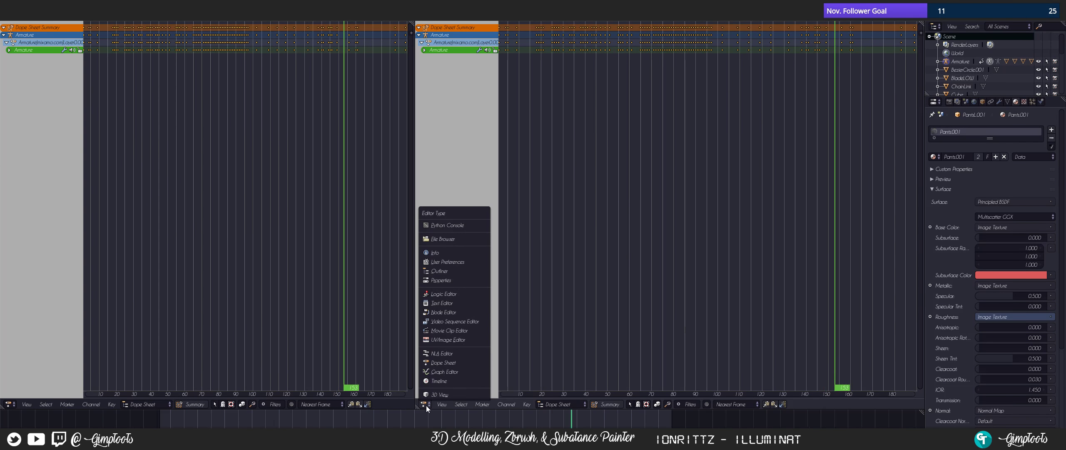
pyautogui.click(439, 393)
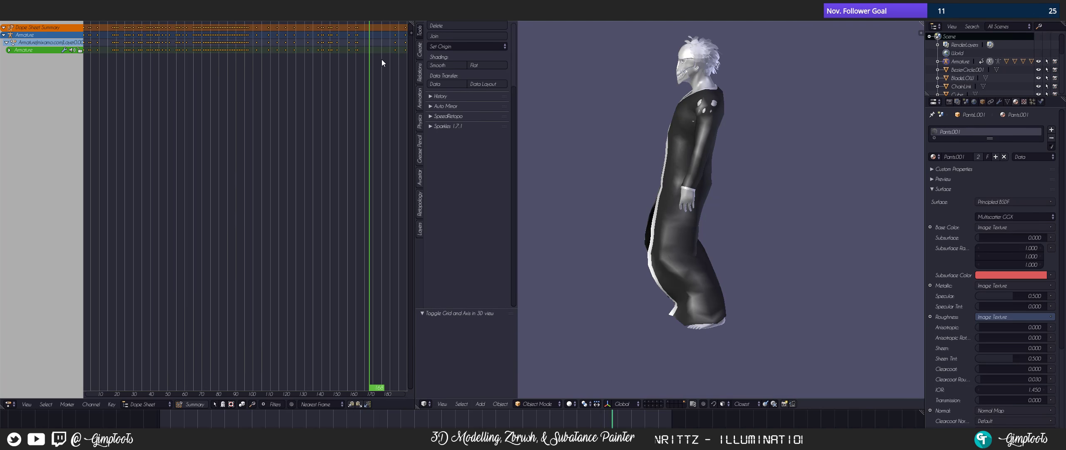
# - Add an NLA Editor above the Dope Sheet and push the armature's action down into an NLA strip
pyautogui.moveTo(411, 23); pyautogui.dragTo(409, 162)
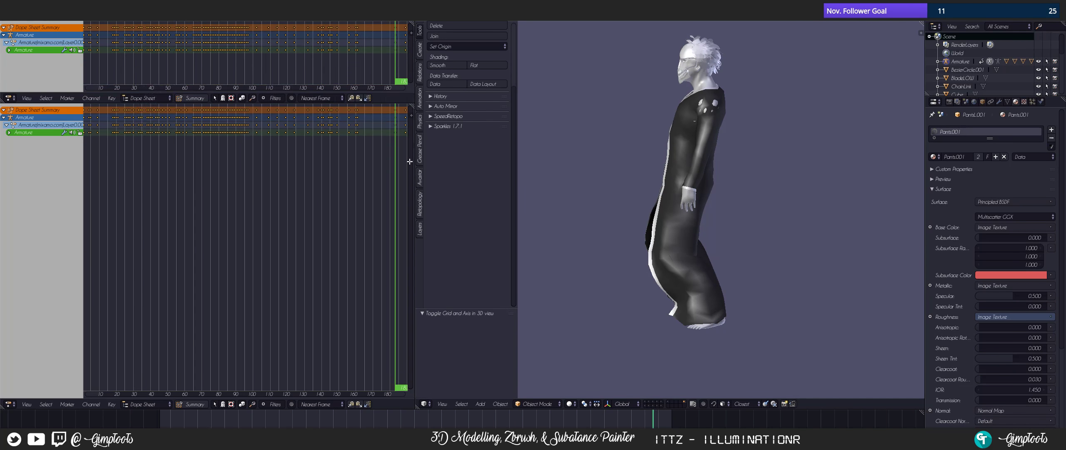
pyautogui.moveTo(246, 103); pyautogui.dragTo(244, 174)
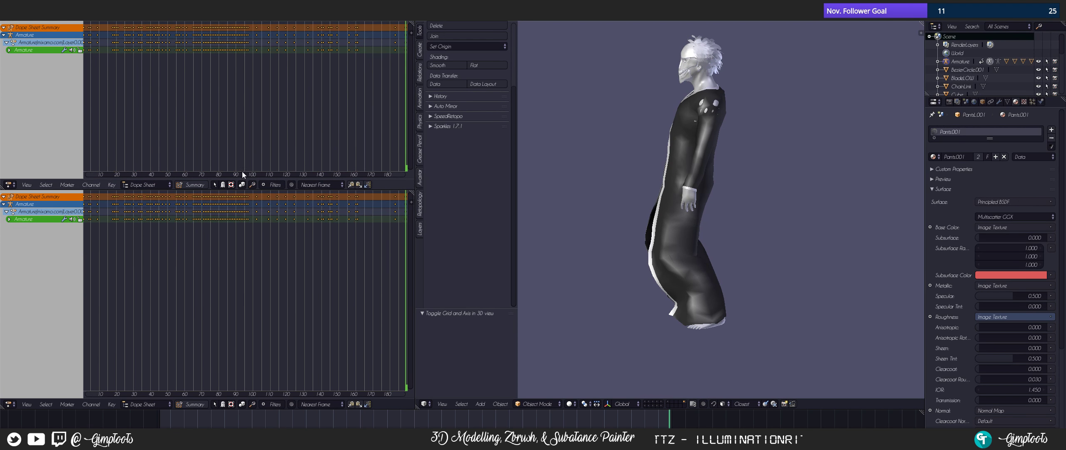
pyautogui.click(8, 184)
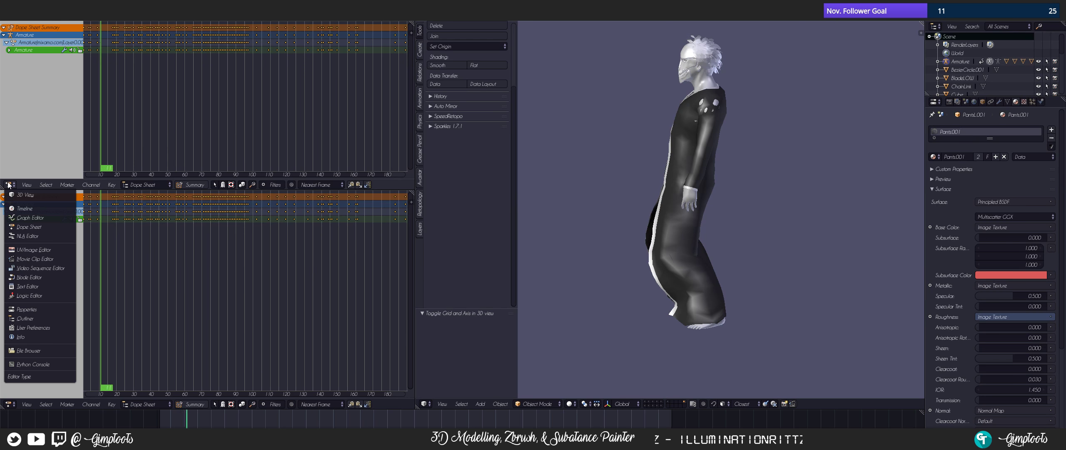
pyautogui.click(22, 235)
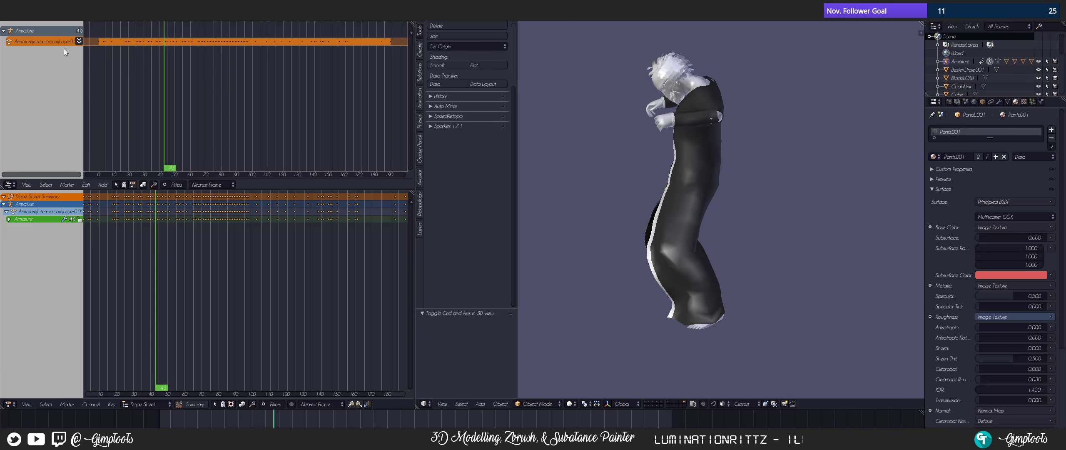
pyautogui.click(79, 41)
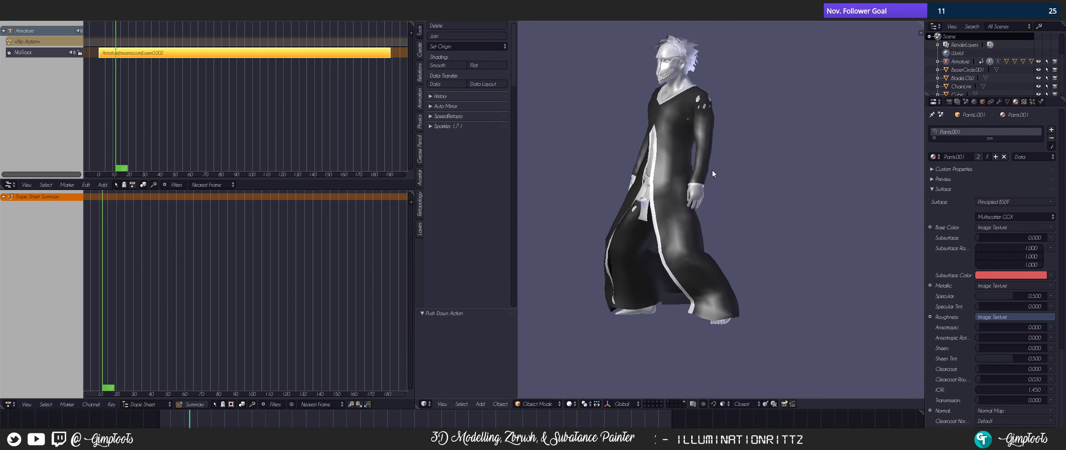
# - Turn off Only Render in the 3D viewport and check the armature against the character's legs
pyautogui.press('z')
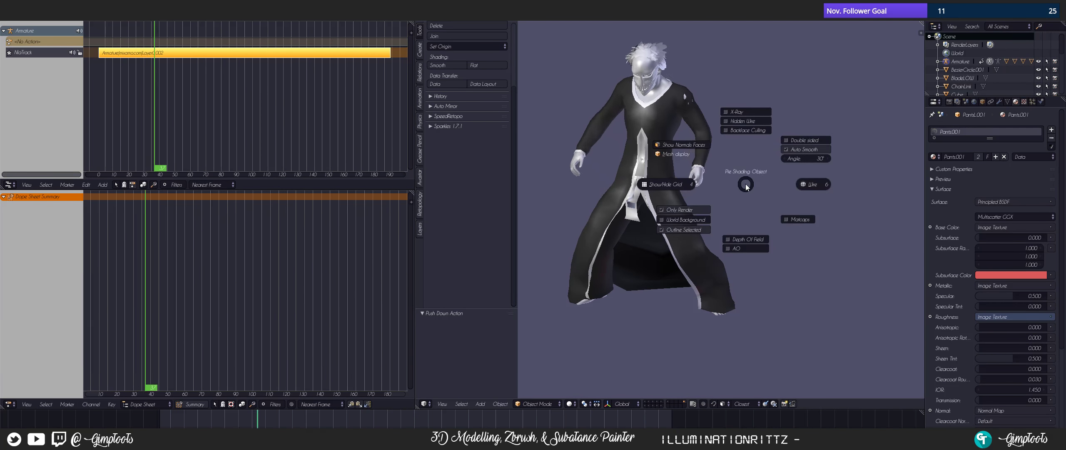
pyautogui.click(678, 209)
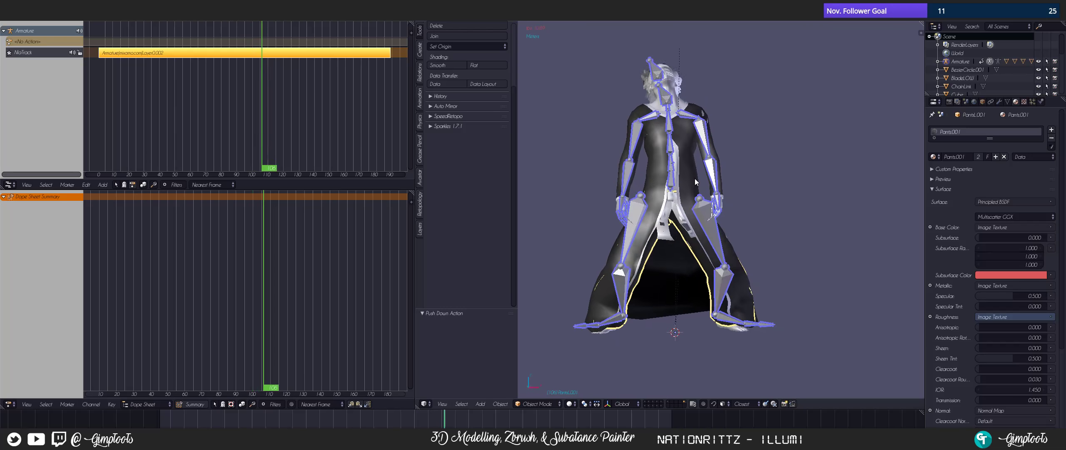
pyautogui.scroll(6, 663, 215)
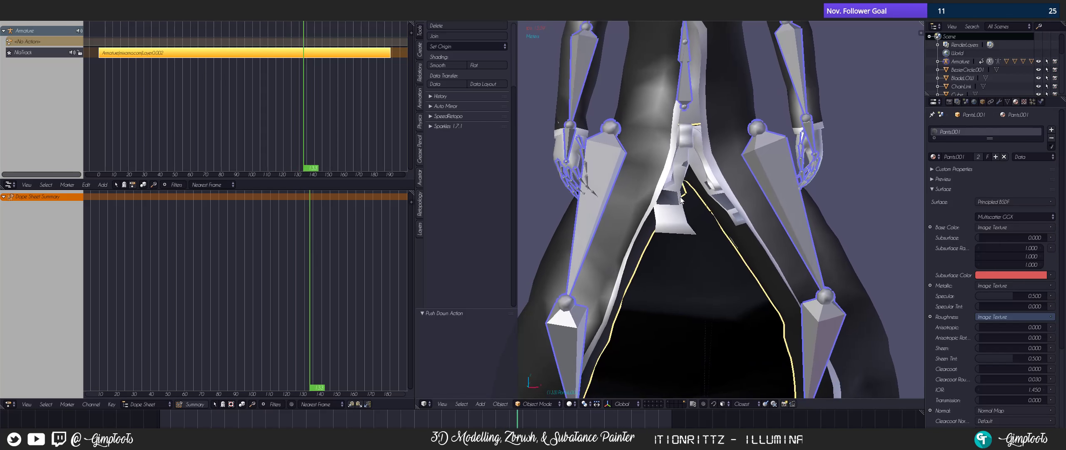
pyautogui.scroll(-6, 693, 191)
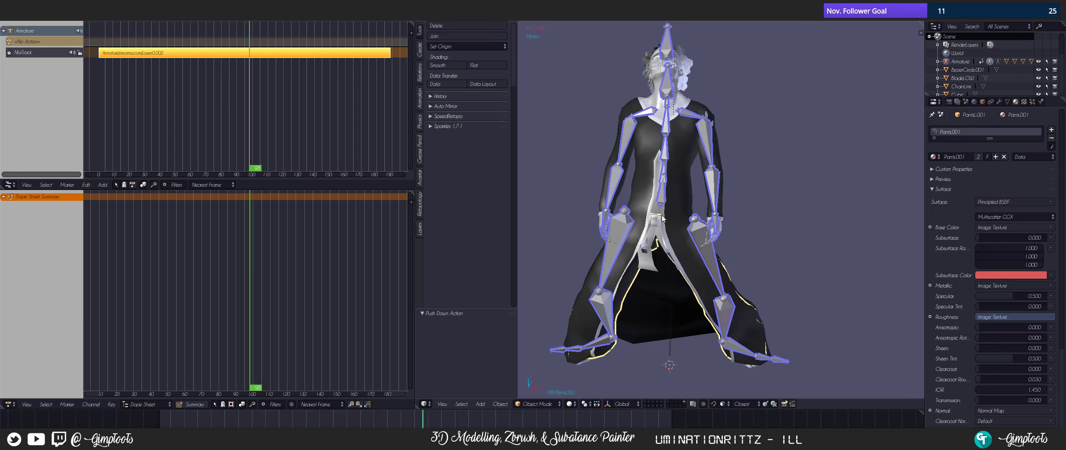
pyautogui.scroll(-3, 675, 188)
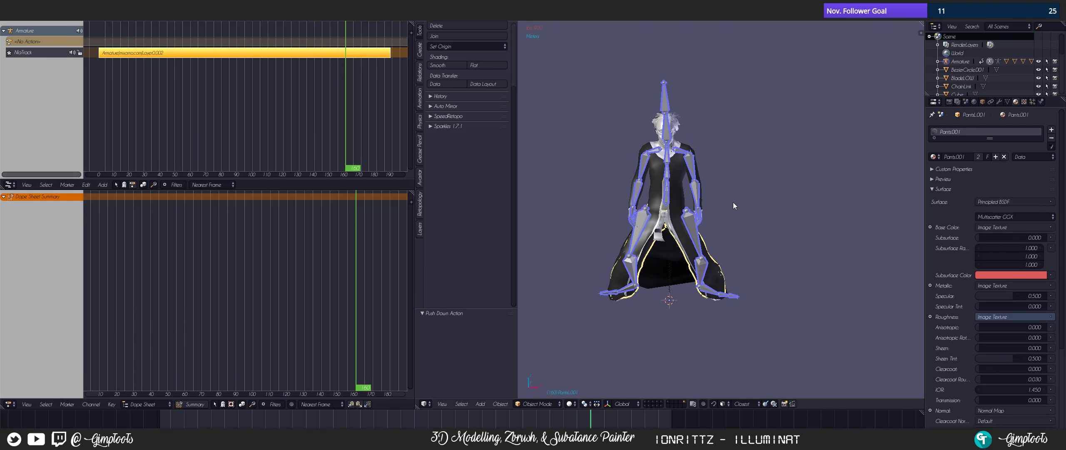
pyautogui.scroll(5, 678, 209)
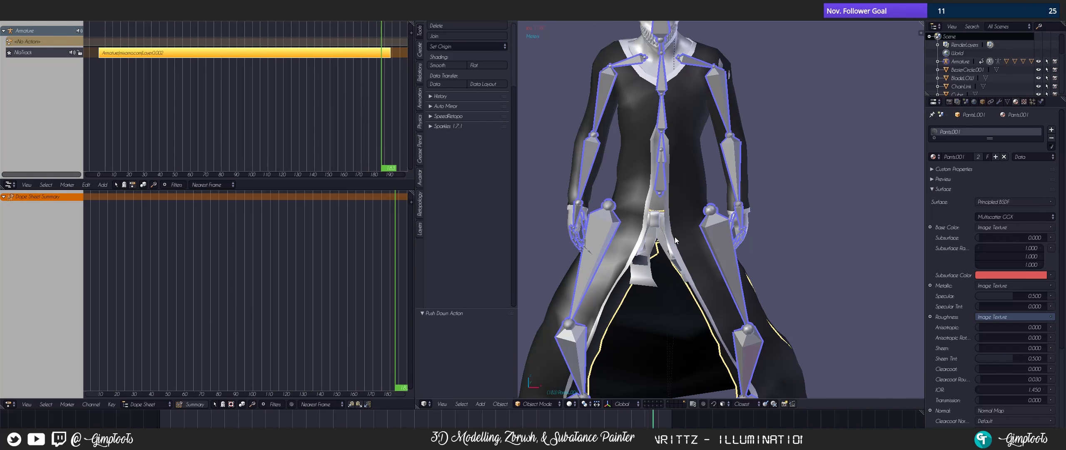
# - Select the armature and switch it from Pose Mode to Object Mode
pyautogui.rightClick(694, 236)
pyautogui.rightClick(721, 231)
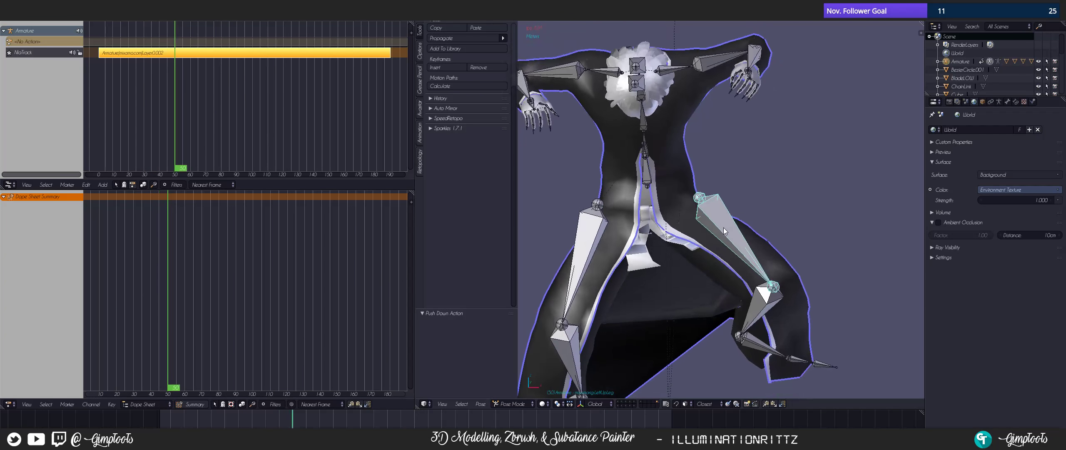
pyautogui.press('Tab')
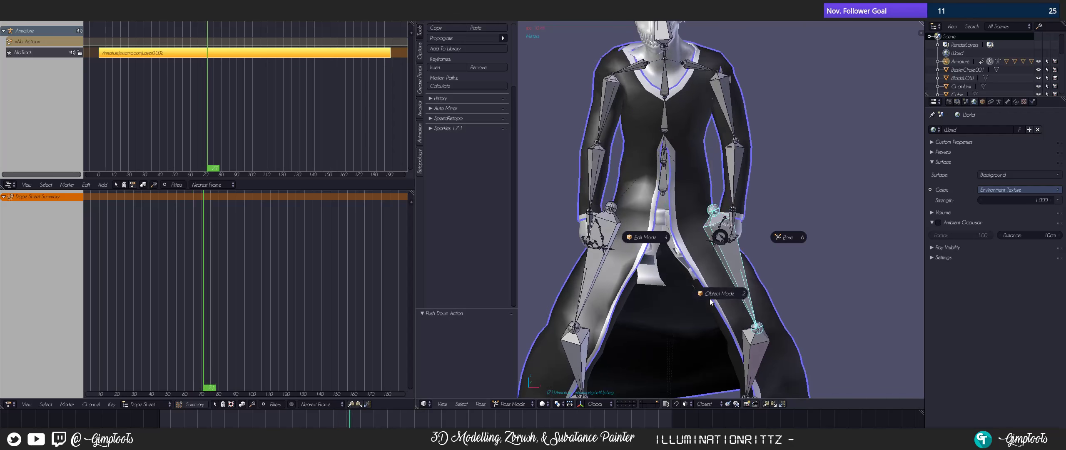
pyautogui.click(702, 291)
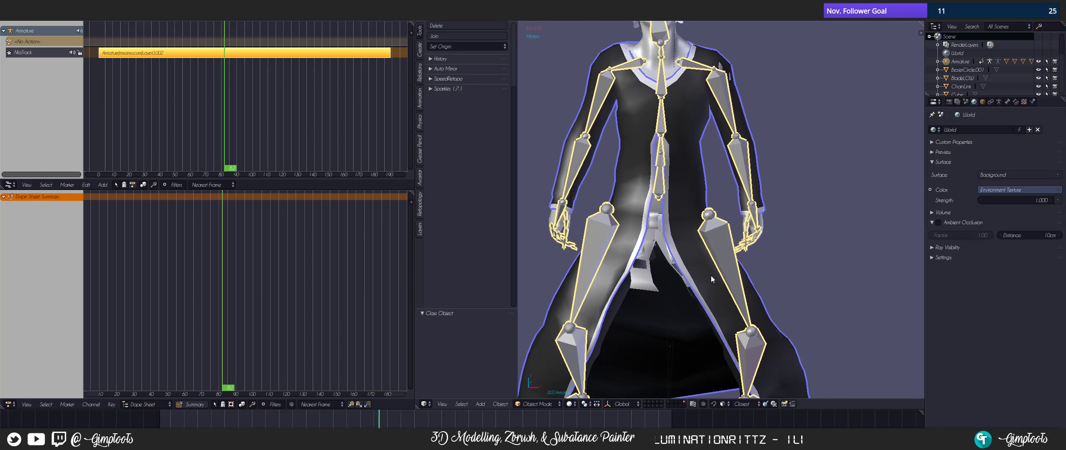
pyautogui.hotkey('ctrl', 'p')
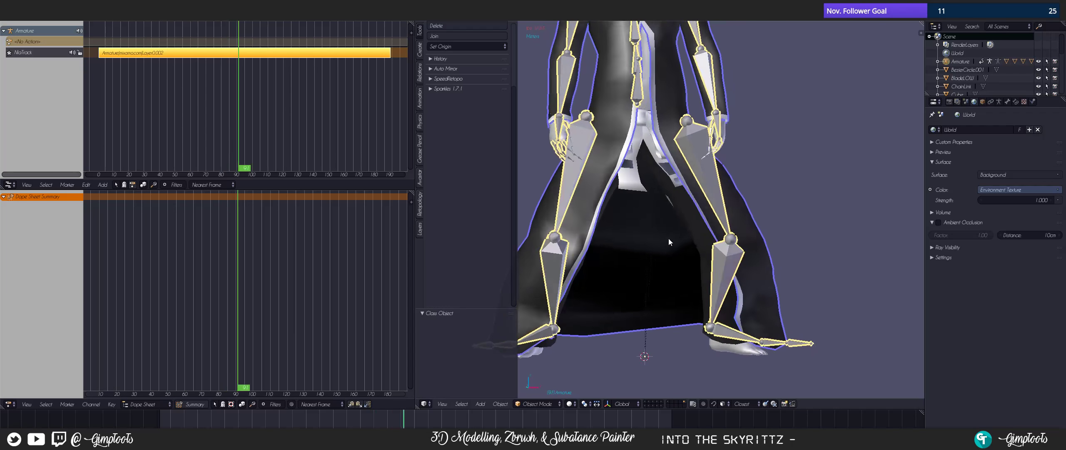
# - Check the character's legs and coat from behind and stop the animation playback
pyautogui.moveTo(668, 238); pyautogui.dragTo(873, 262, button='middle')
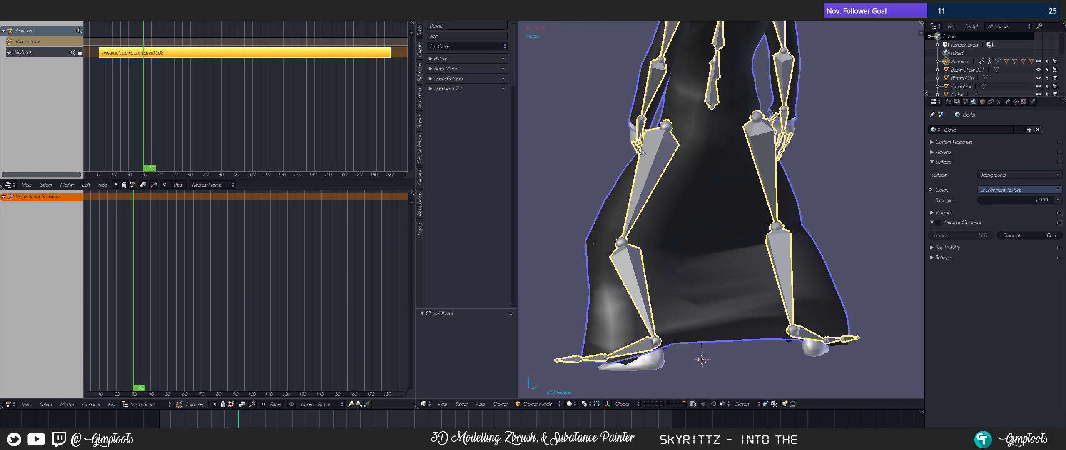
pyautogui.hotkey('alt', 'a')
pyautogui.scroll(-3, 634, 177)
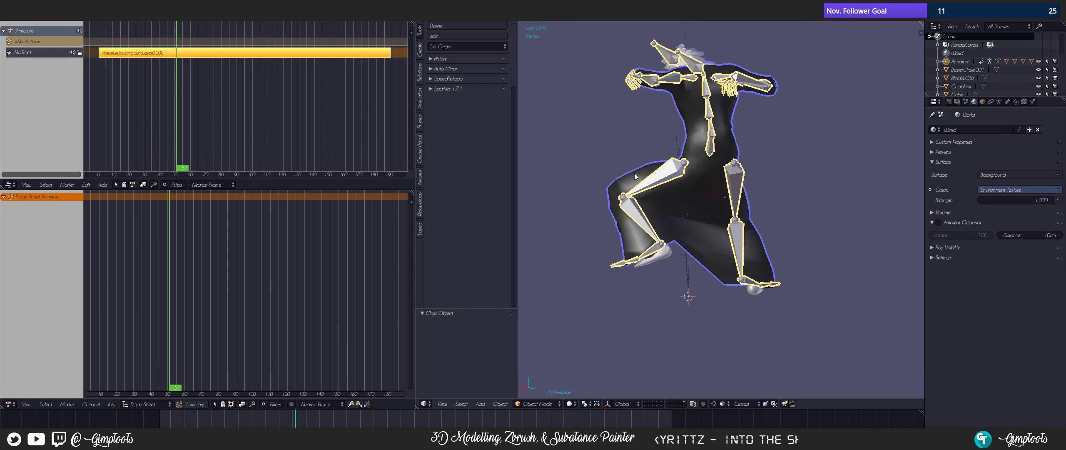
pyautogui.moveTo(634, 177); pyautogui.dragTo(690, 280, button='middle')
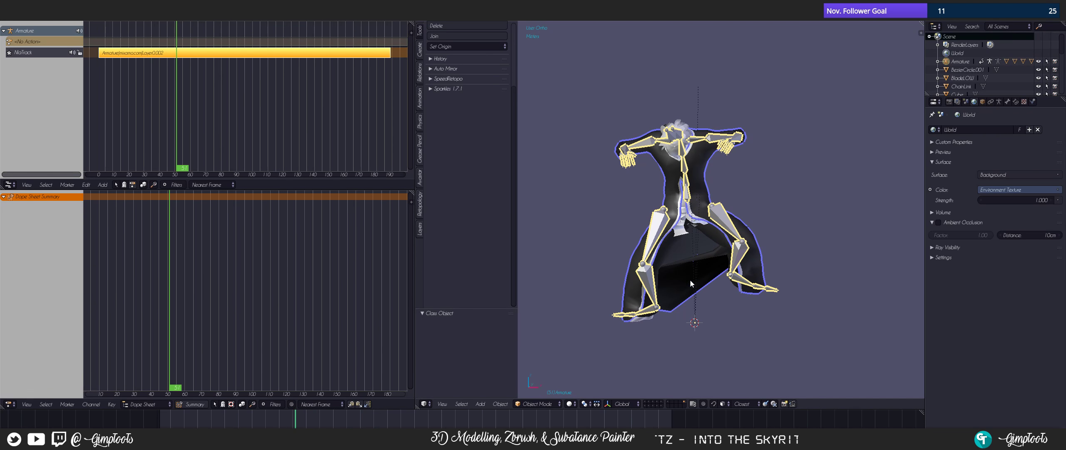
# - Switch the 3D viewport to the scene layer that holds the flat floor plane
pyautogui.click(660, 402)
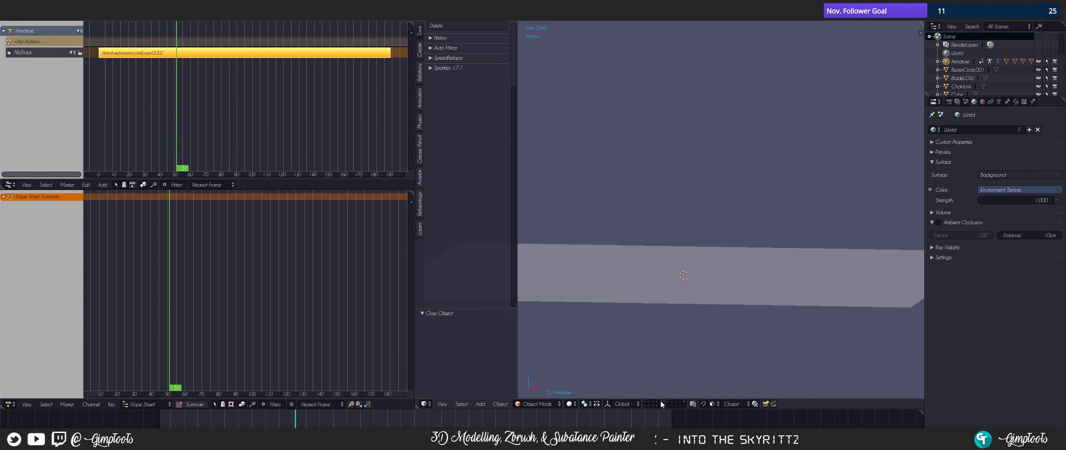
pyautogui.scroll(-6, 669, 298)
pyautogui.scroll(3, 672, 310)
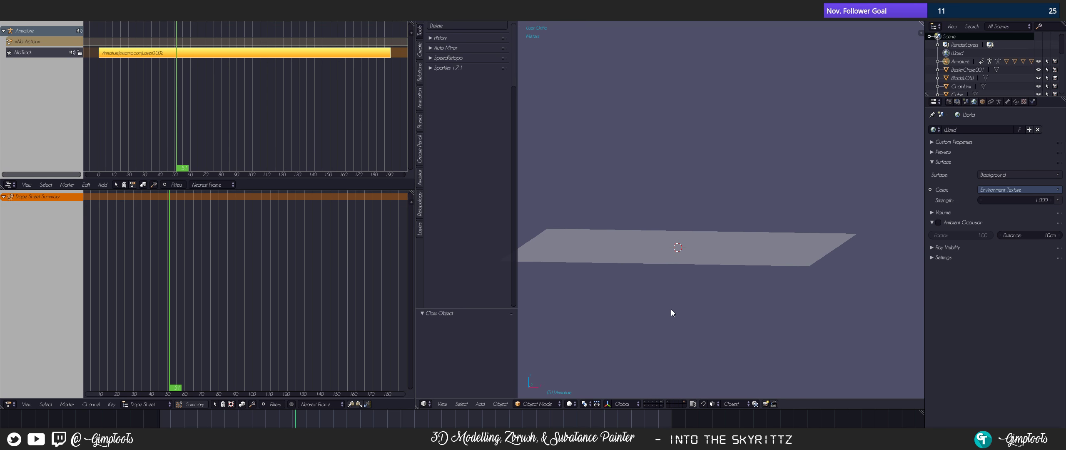
# - Check the scene layers around the floor plane and character, and bring up the Layer Management list
pyautogui.keyDown('shift'); pyautogui.click(684, 402); pyautogui.keyUp('shift')
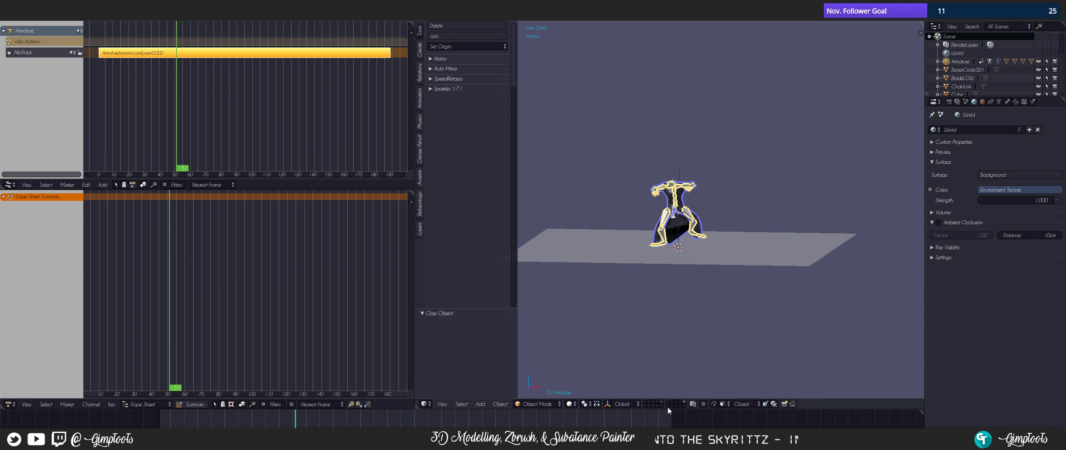
pyautogui.click(659, 406)
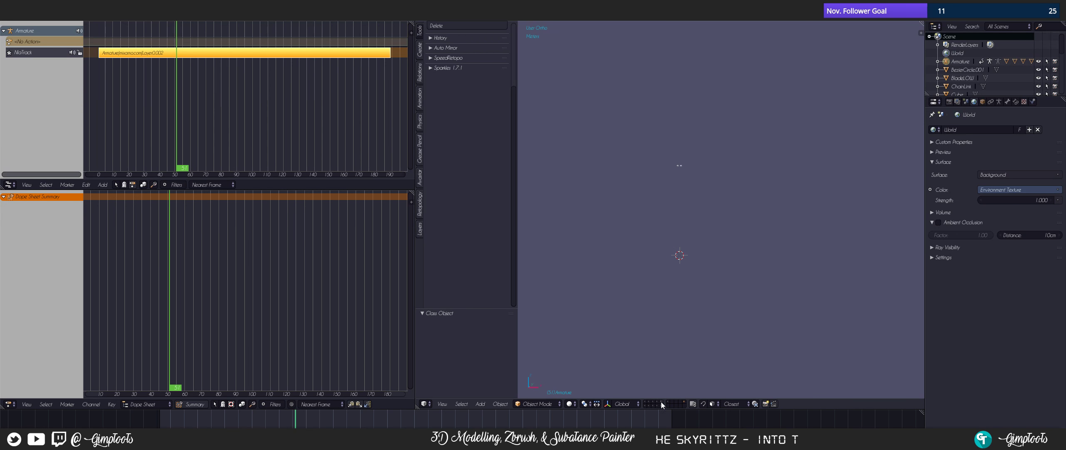
pyautogui.press('t')
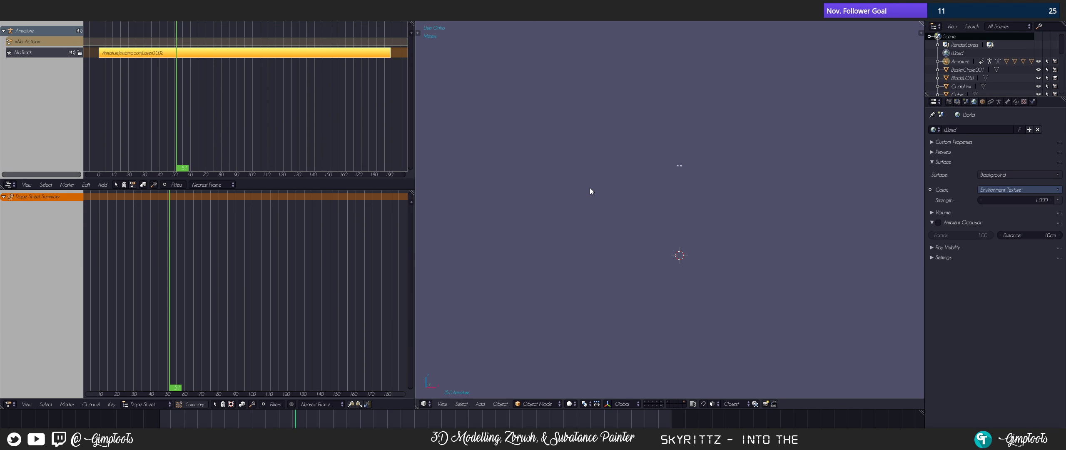
pyautogui.press('t')
pyautogui.click(420, 230)
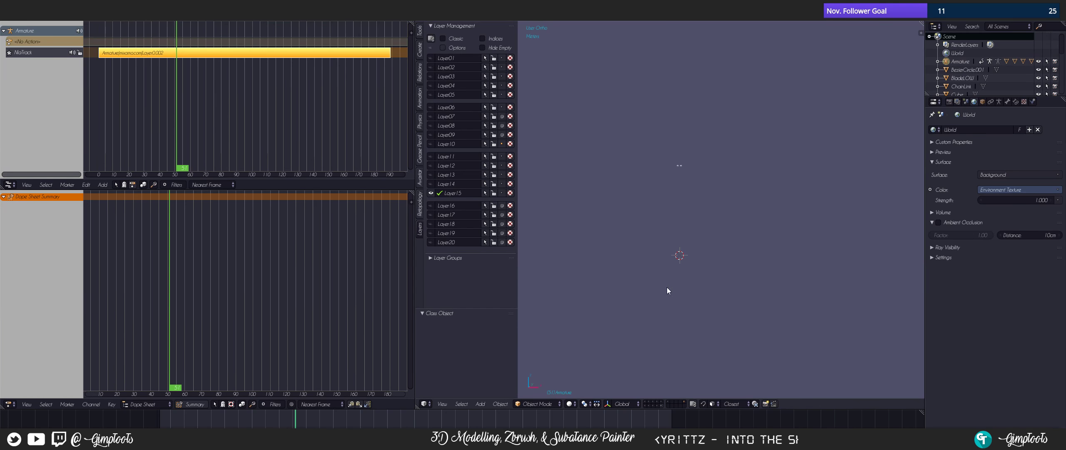
# - Switch the 3D viewport to the character's Layer10 and make the floor's Layer05 visible with it
pyautogui.click(684, 402)
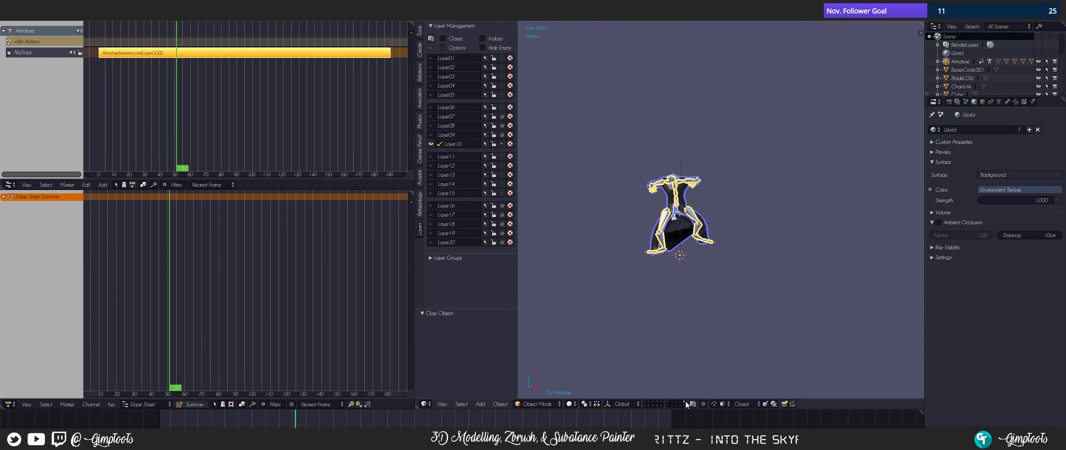
pyautogui.scroll(1, 682, 302)
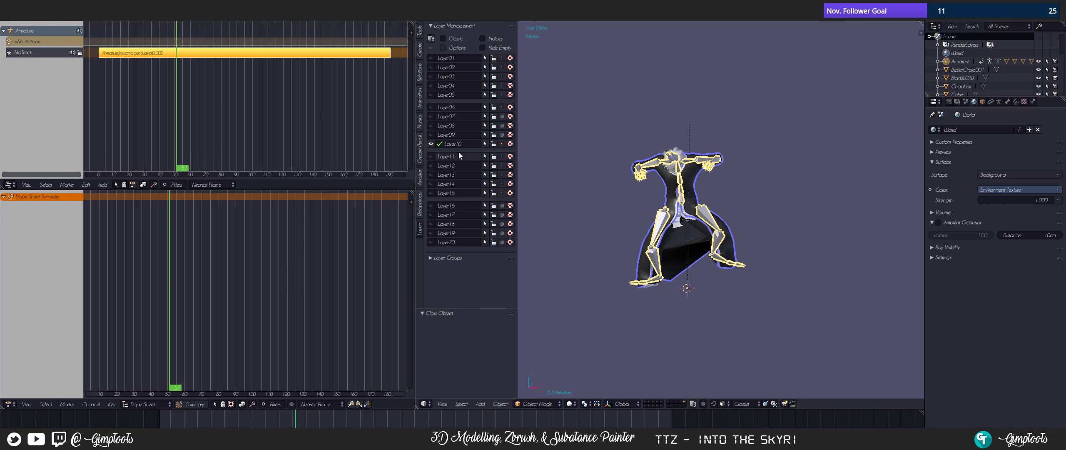
pyautogui.click(431, 95)
pyautogui.moveTo(658, 225); pyautogui.dragTo(641, 239, button='middle')
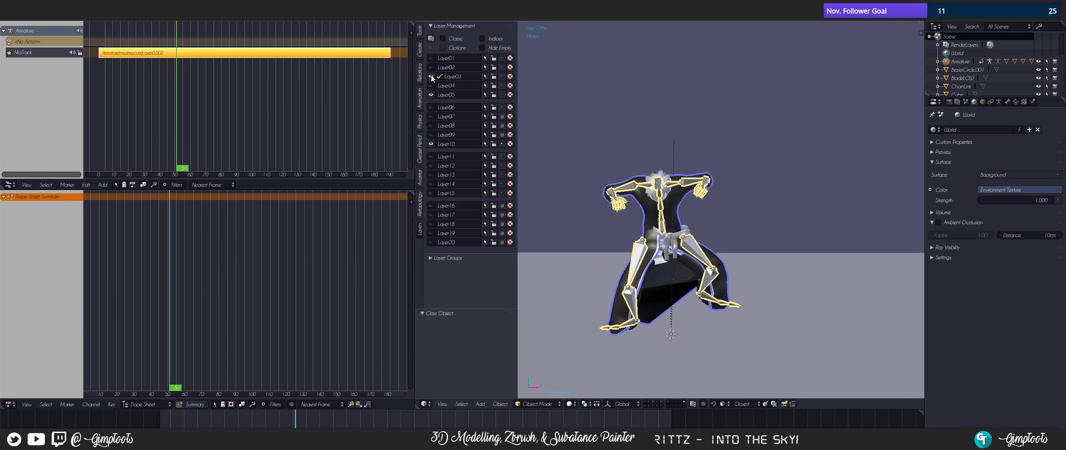
# - Toggle the visibility of the other scene layers one at a time to check what each contains
pyautogui.click(430, 73)
pyautogui.click(430, 73)
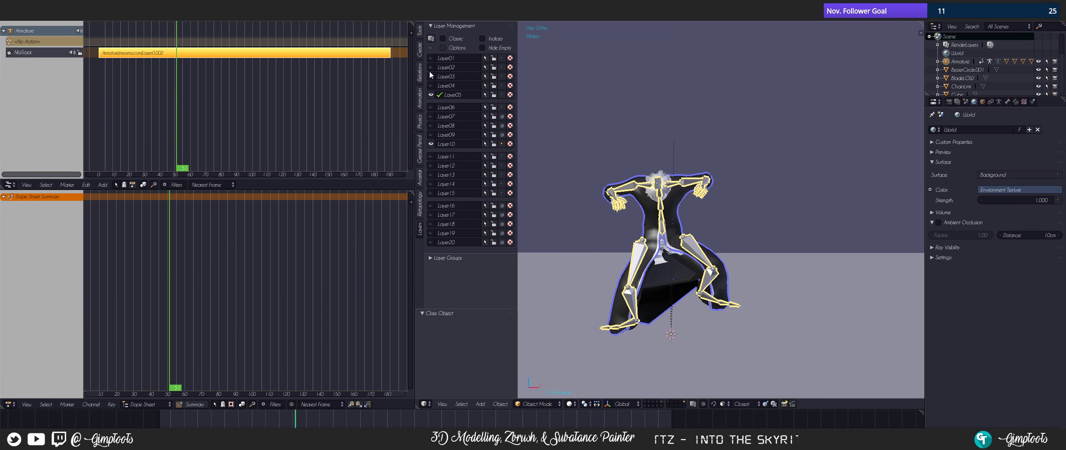
pyautogui.click(430, 70)
pyautogui.click(430, 70)
pyautogui.click(431, 58)
pyautogui.click(431, 59)
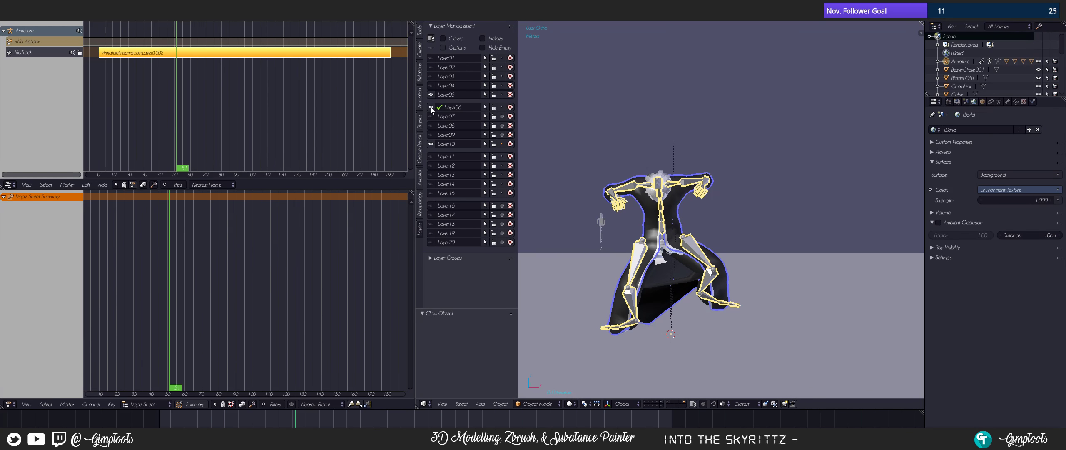
pyautogui.click(432, 129)
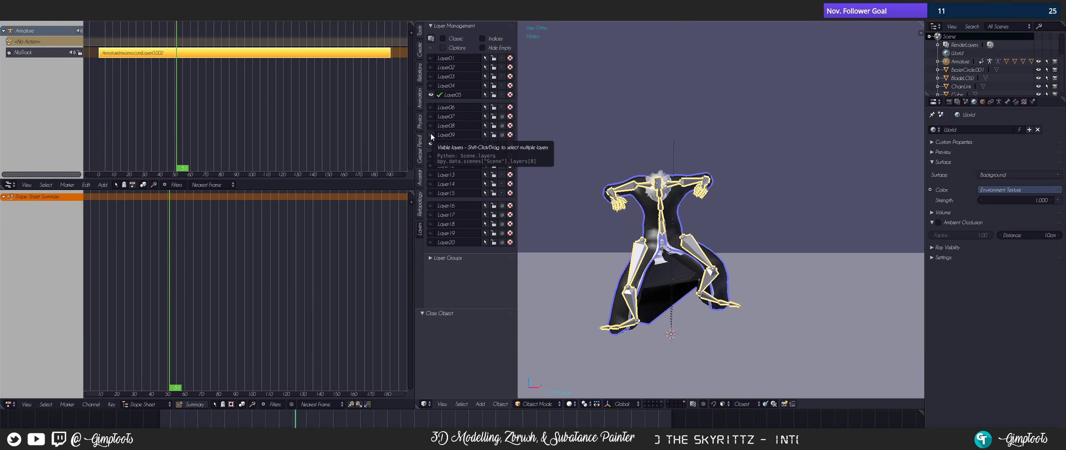
pyautogui.click(431, 157)
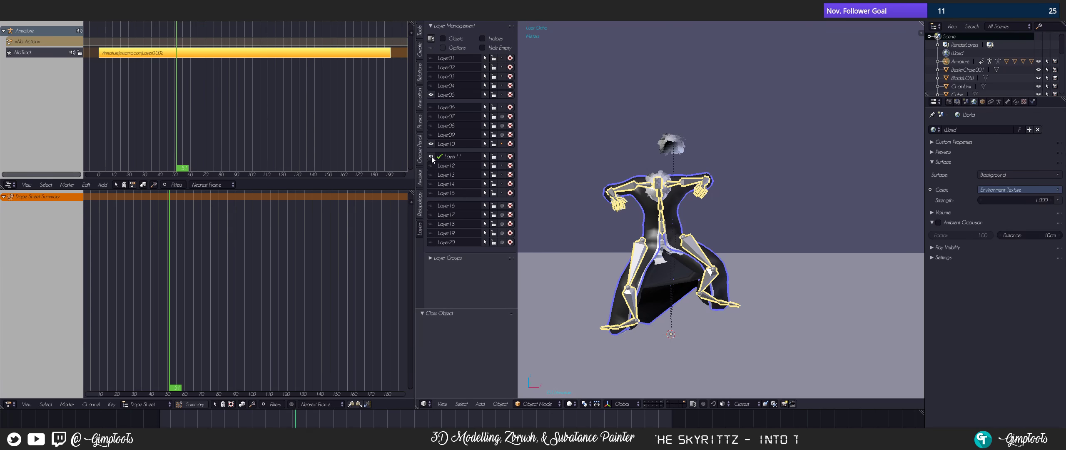
pyautogui.click(431, 157)
pyautogui.click(431, 165)
pyautogui.click(432, 175)
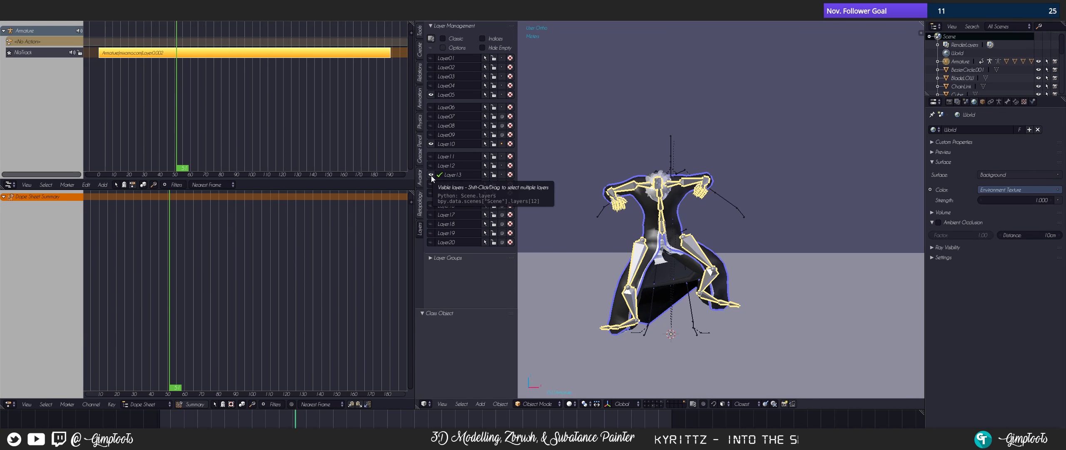
pyautogui.click(432, 184)
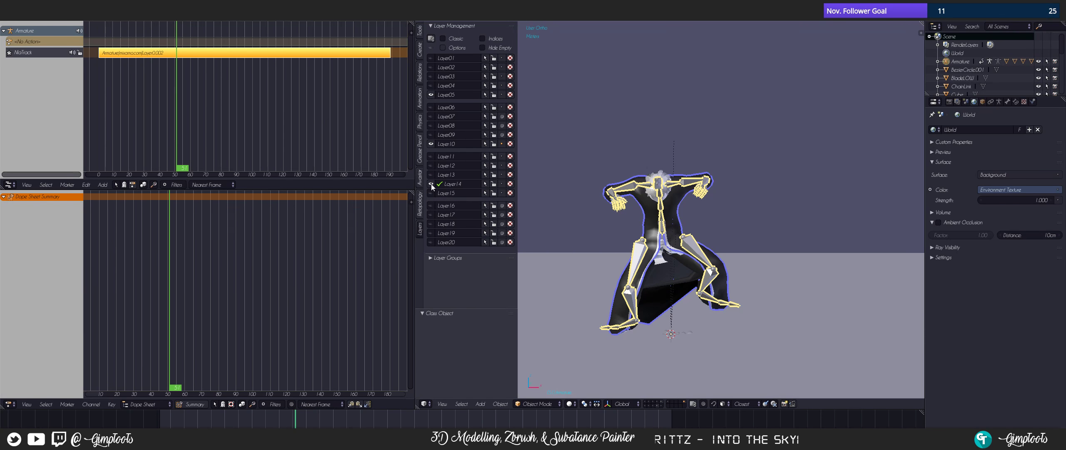
pyautogui.scroll(-7, 685, 190)
pyautogui.moveTo(689, 207); pyautogui.dragTo(674, 215, button='middle')
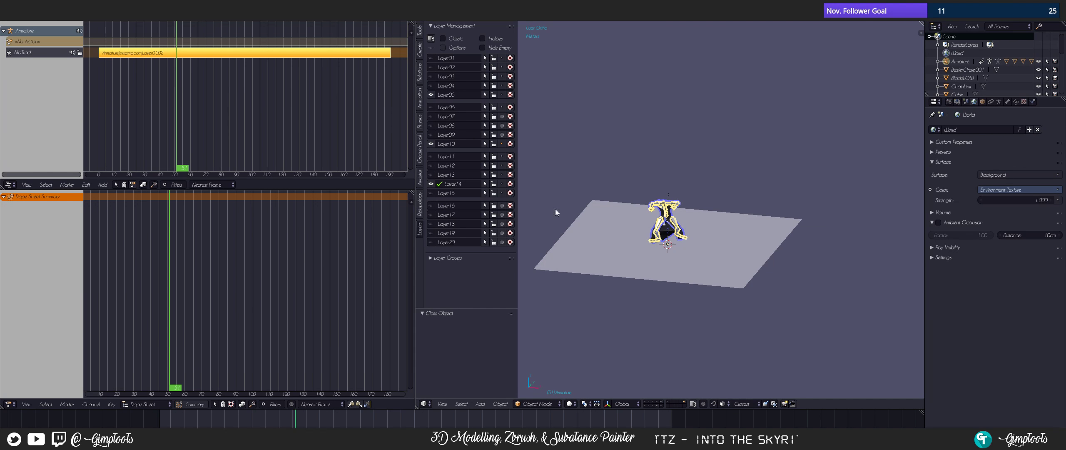
pyautogui.click(432, 193)
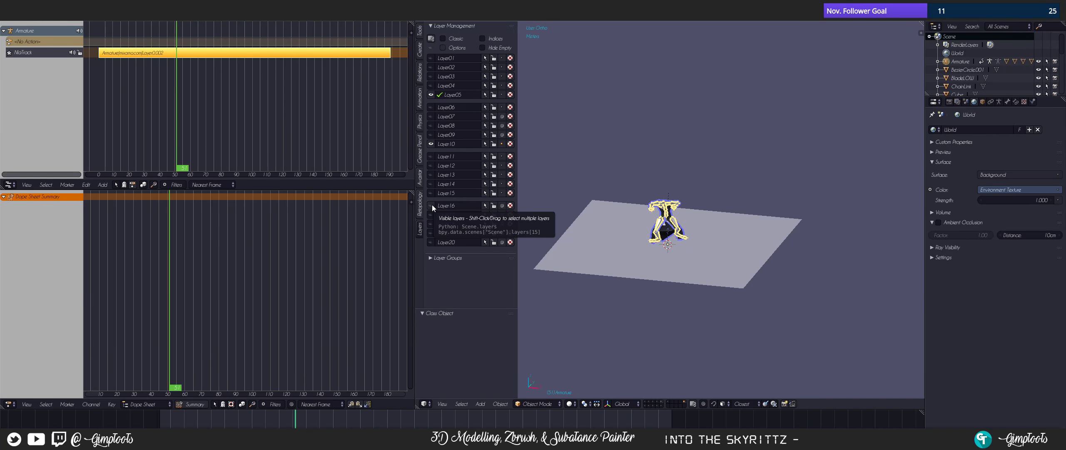
# - Set a render border around the whole character and switch the 3D viewport to Rendered shading
pyautogui.scroll(9, 717, 210)
pyautogui.moveTo(707, 217)
pyautogui.mouseDown(button='middle')
pyautogui.moveTo(746, 198)
pyautogui.moveTo(718, 217)
pyautogui.mouseUp(button='middle')
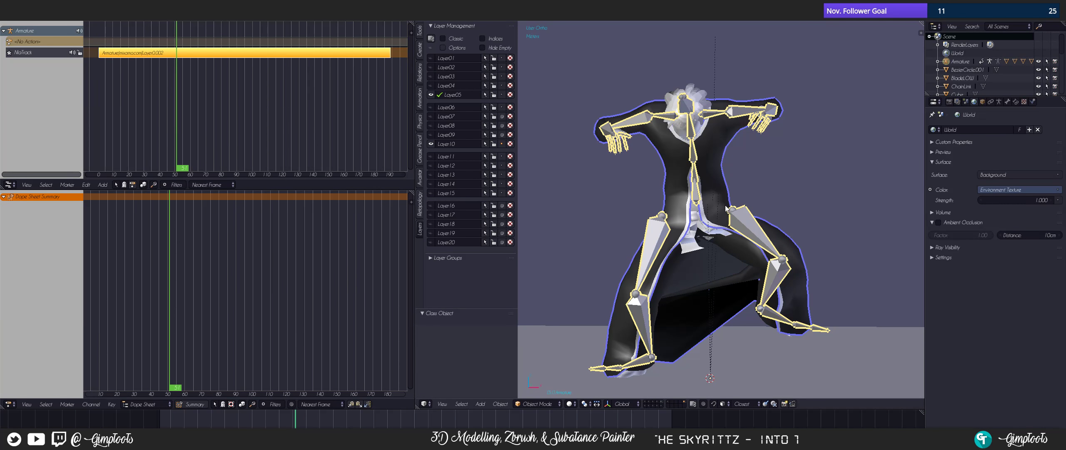
pyautogui.moveTo(550, 50); pyautogui.dragTo(871, 388)
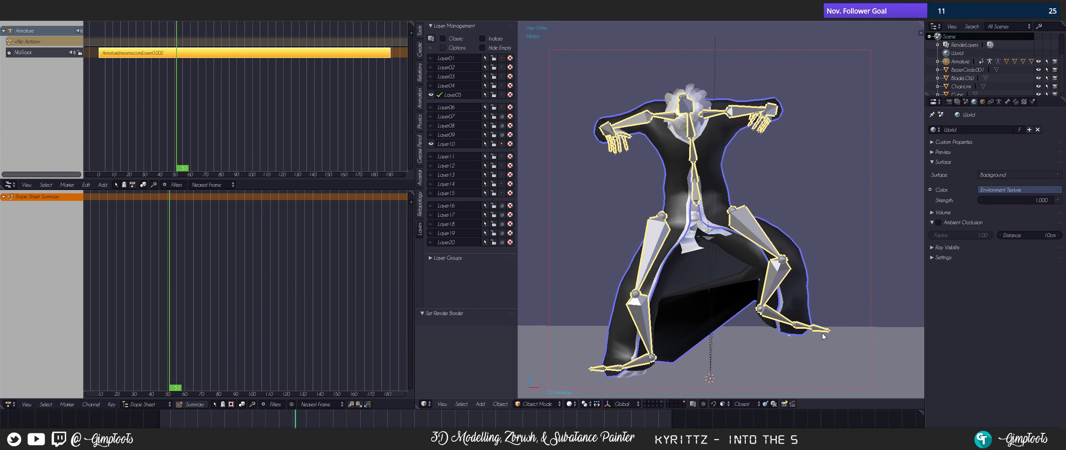
pyautogui.press('z')
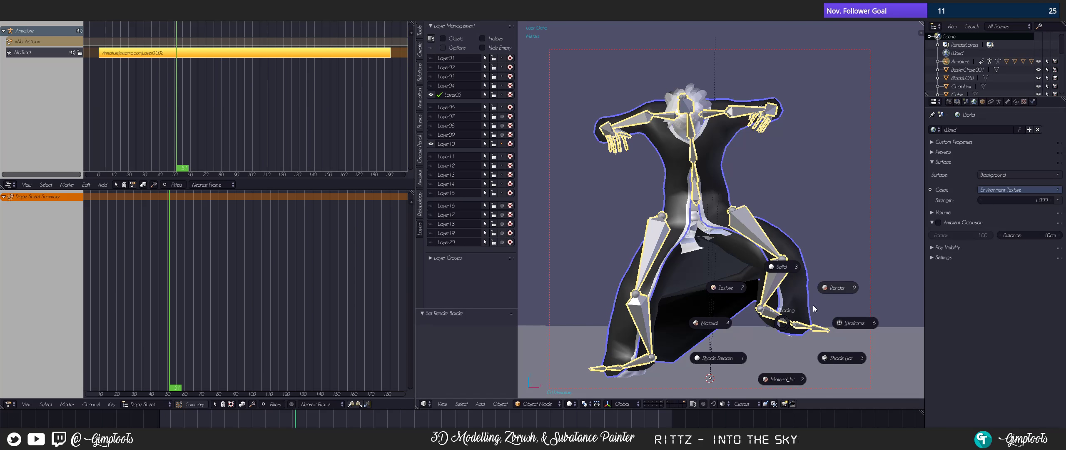
pyautogui.click(836, 288)
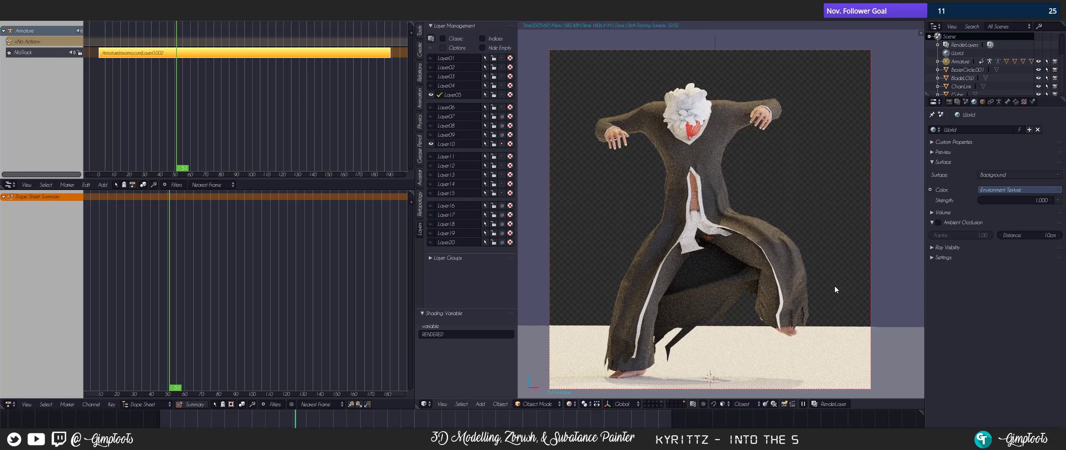
# - Select the spiked hair, try the HairSpiked material on it, and assign HairSpiked.002 instead
pyautogui.rightClick(690, 88)
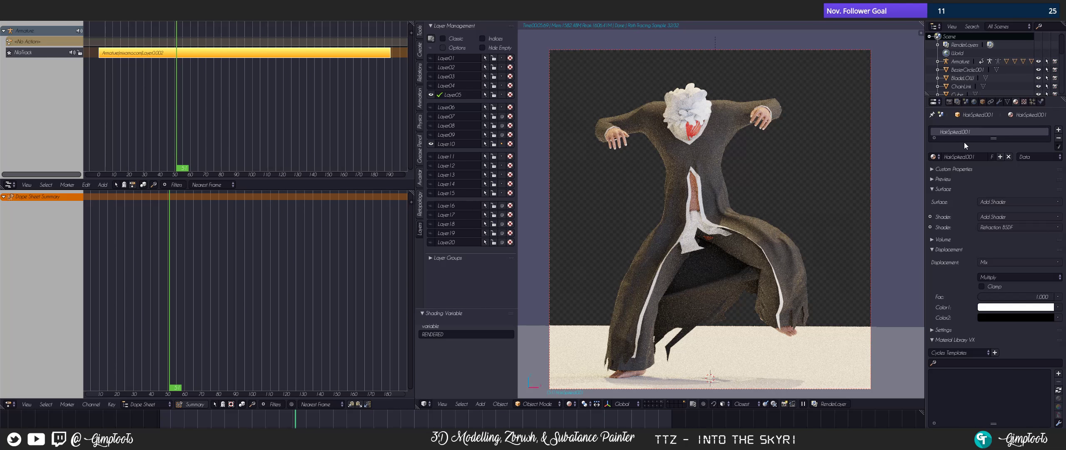
pyautogui.click(932, 157)
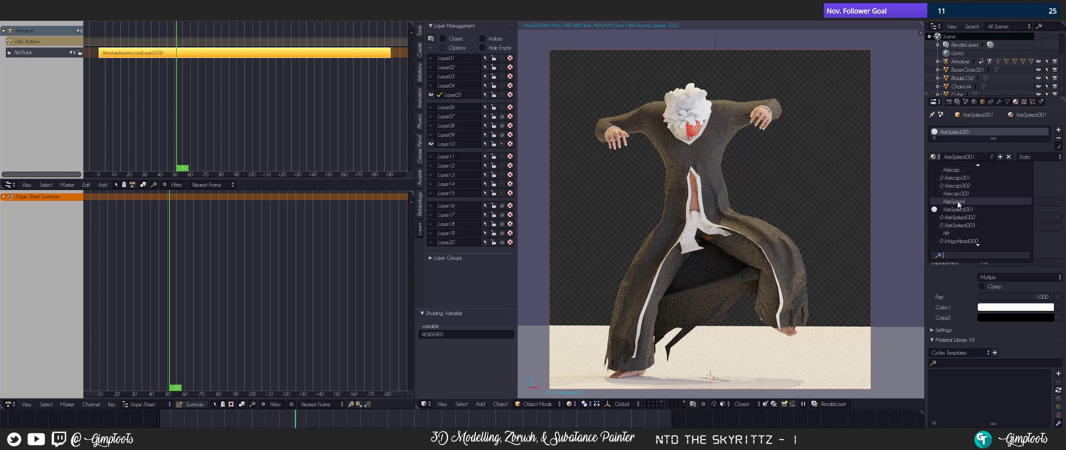
pyautogui.click(958, 201)
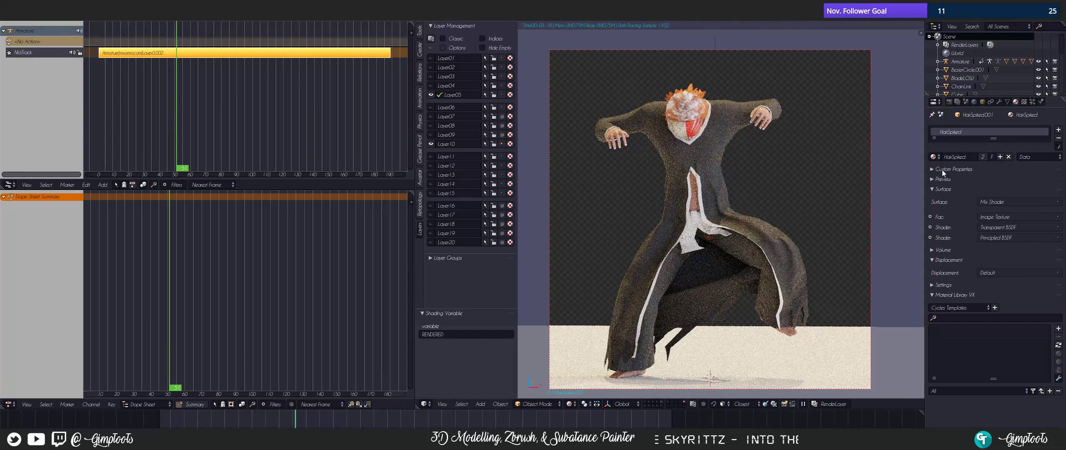
pyautogui.click(933, 179)
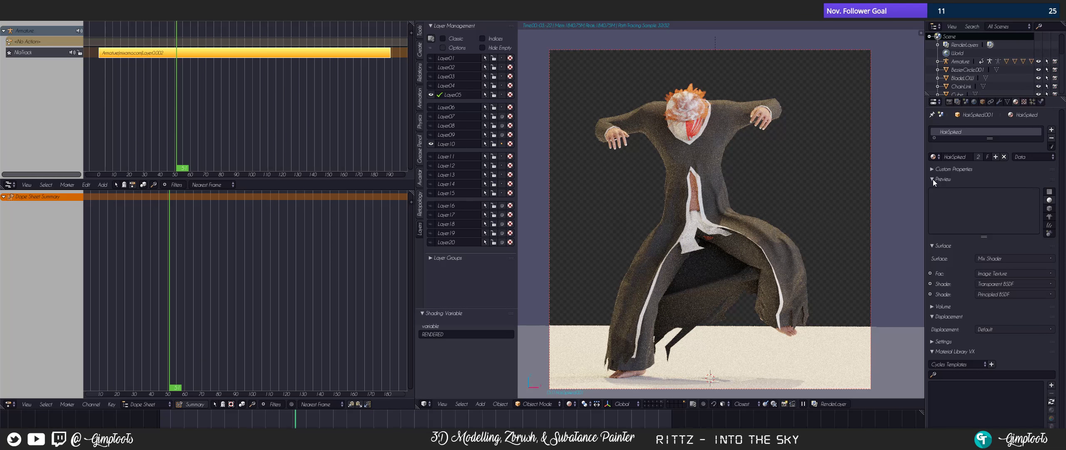
pyautogui.click(935, 156)
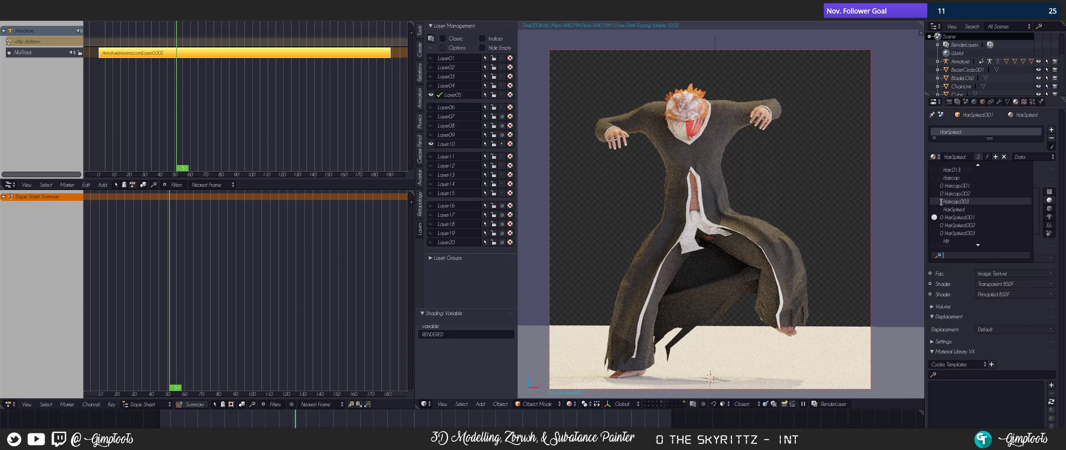
pyautogui.click(954, 225)
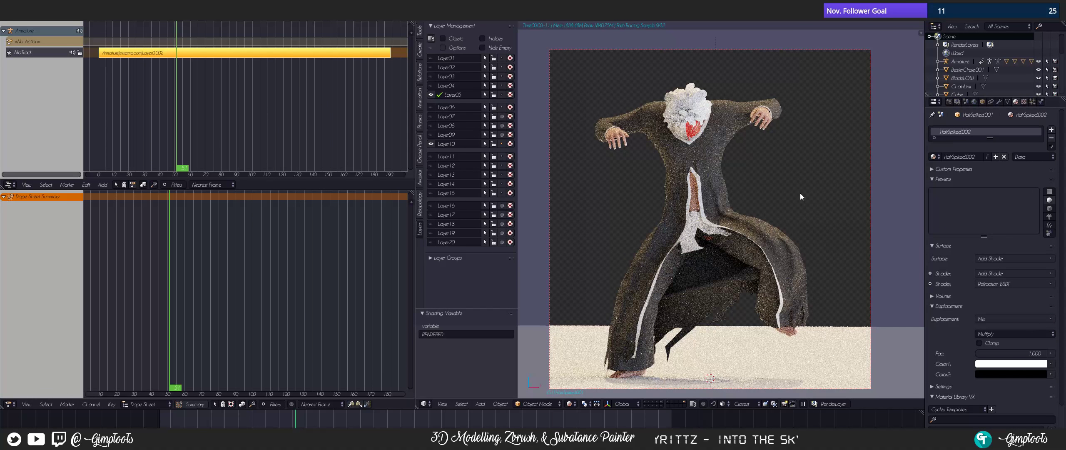
# - Inspect the rendered character from behind and above, and return to Solid shading with the render border cleared
pyautogui.moveTo(800, 217); pyautogui.dragTo(674, 223, button='middle')
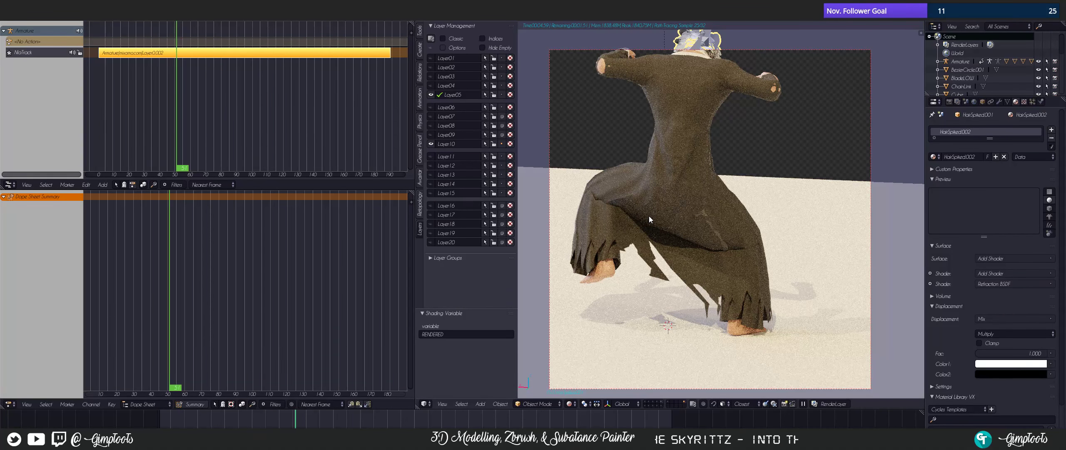
pyautogui.moveTo(661, 213); pyautogui.dragTo(697, 200, button='middle')
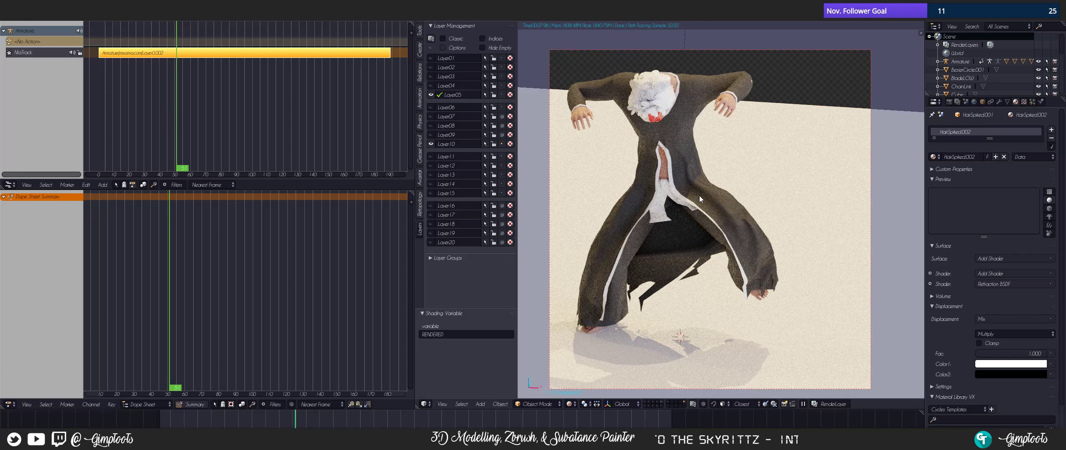
pyautogui.press('z')
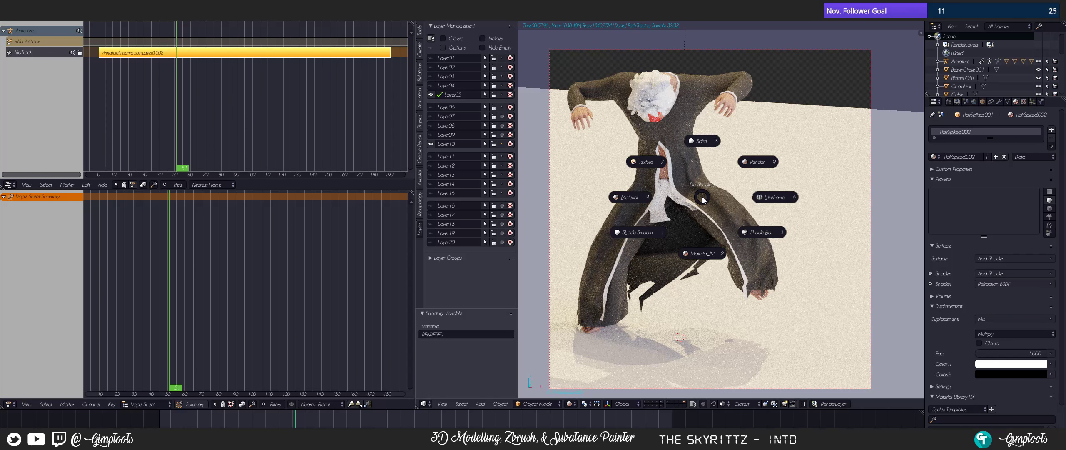
pyautogui.click(700, 142)
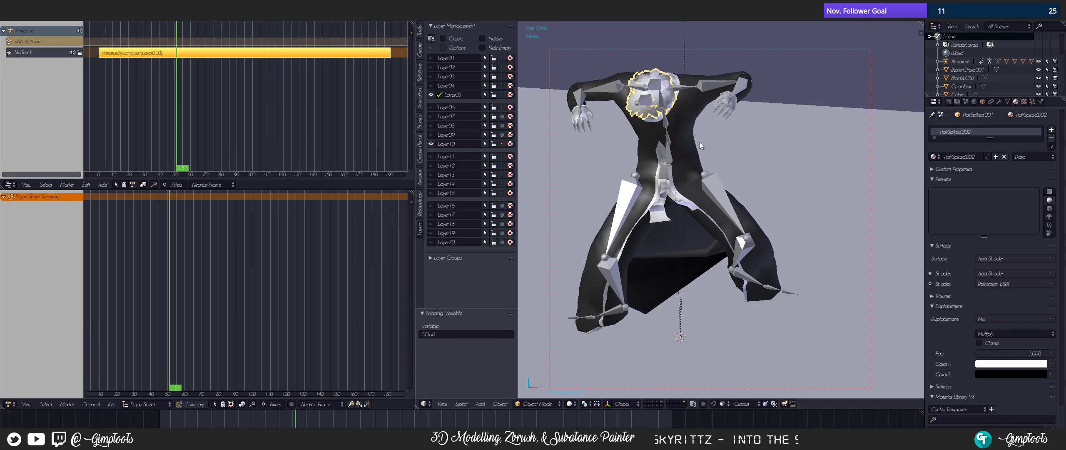
pyautogui.hotkey('ctrl', 'alt', 'b')
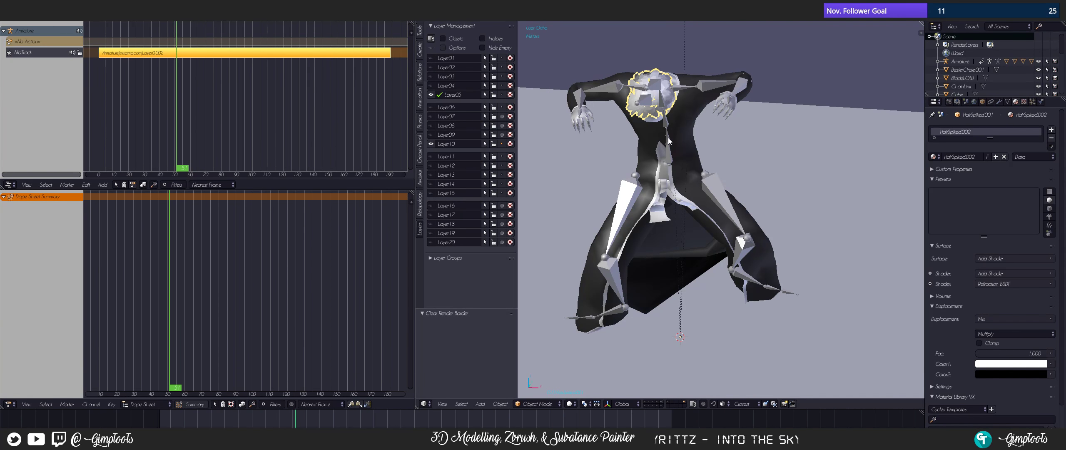
# - Select the bottom hair mesh at the back of the character's head
pyautogui.moveTo(703, 205)
pyautogui.mouseDown(button='middle')
pyautogui.moveTo(717, 223)
pyautogui.moveTo(742, 225)
pyautogui.moveTo(685, 214)
pyautogui.moveTo(701, 210)
pyautogui.moveTo(694, 178)
pyautogui.moveTo(690, 204)
pyautogui.moveTo(697, 193)
pyautogui.moveTo(599, 215)
pyautogui.moveTo(671, 188)
pyautogui.moveTo(676, 202)
pyautogui.moveTo(678, 189)
pyautogui.moveTo(657, 232)
pyautogui.moveTo(718, 199)
pyautogui.mouseUp(button='middle')
pyautogui.scroll(6, 690, 202)
pyautogui.scroll(5, 677, 201)
pyautogui.scroll(3, 718, 199)
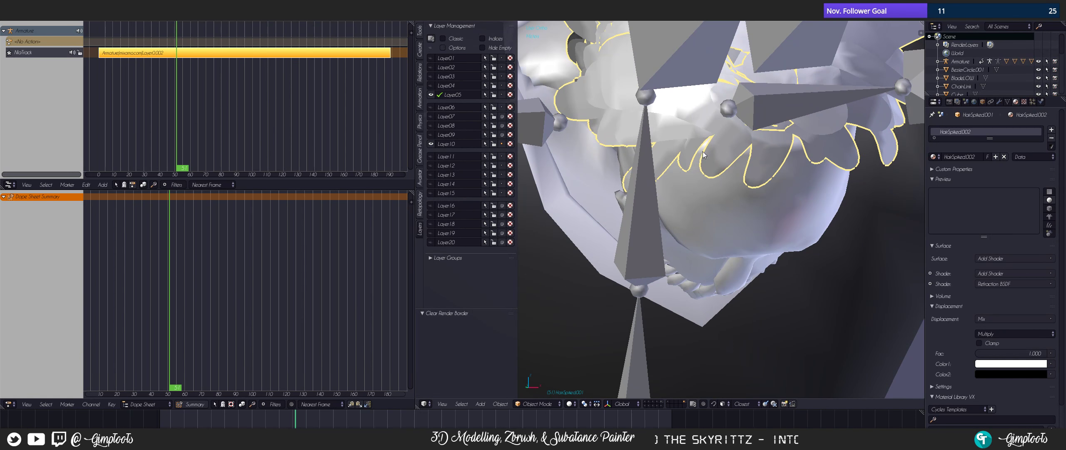
pyautogui.rightClick(676, 115)
pyautogui.moveTo(677, 115); pyautogui.dragTo(555, 174, button='middle')
pyautogui.moveTo(749, 189); pyautogui.dragTo(488, 214, button='middle')
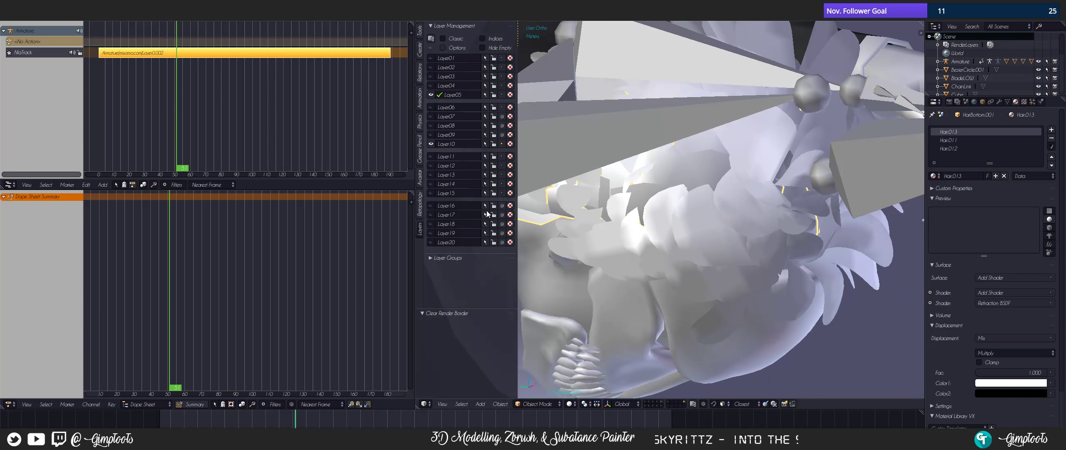
# - Try the Hair.011 material in the first material slot of the bottom hair
pyautogui.click(933, 176)
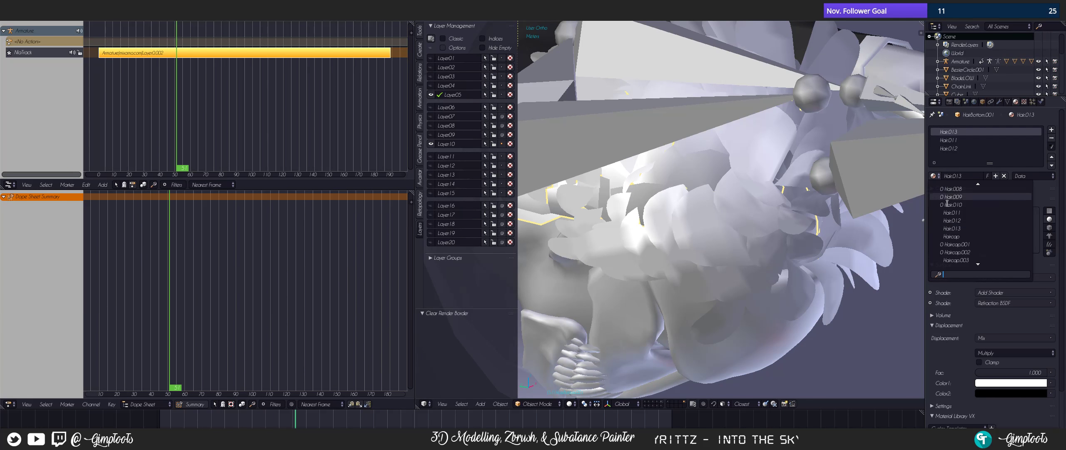
pyautogui.click(956, 213)
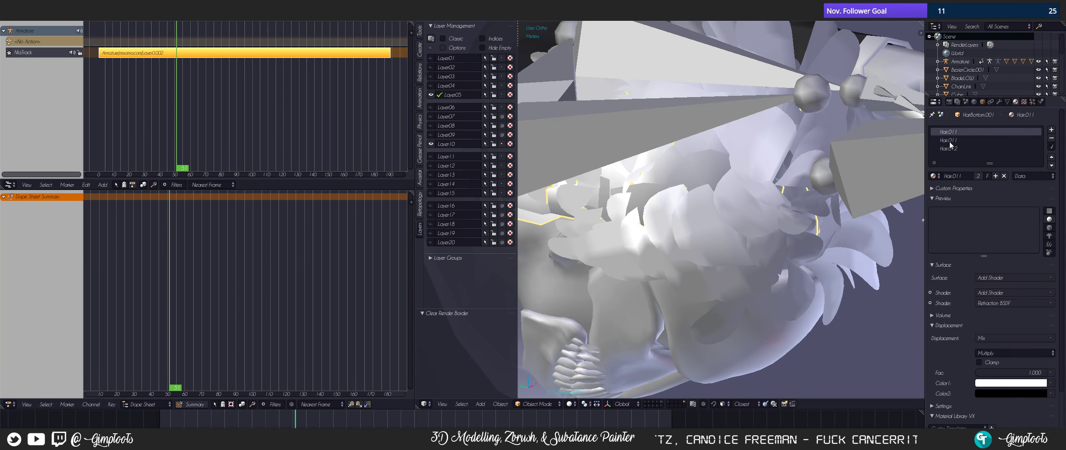
pyautogui.click(949, 141)
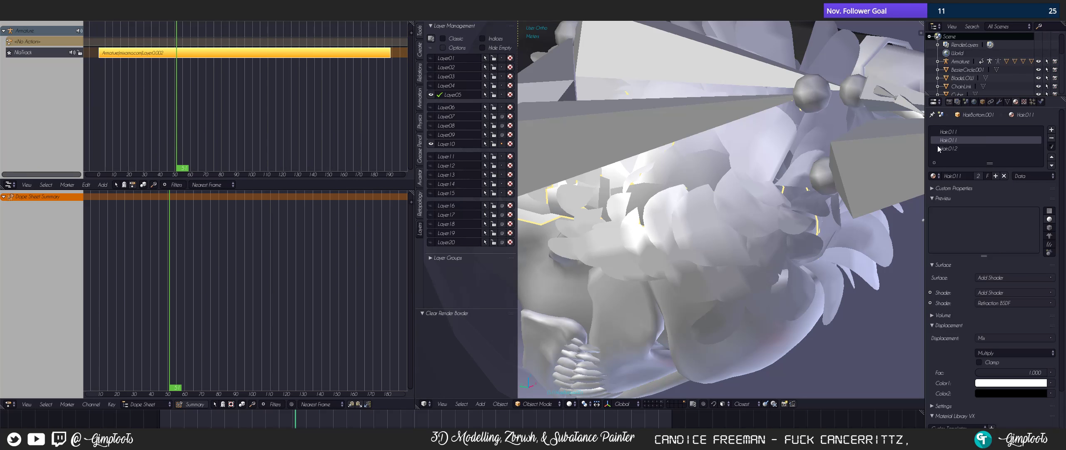
pyautogui.click(940, 133)
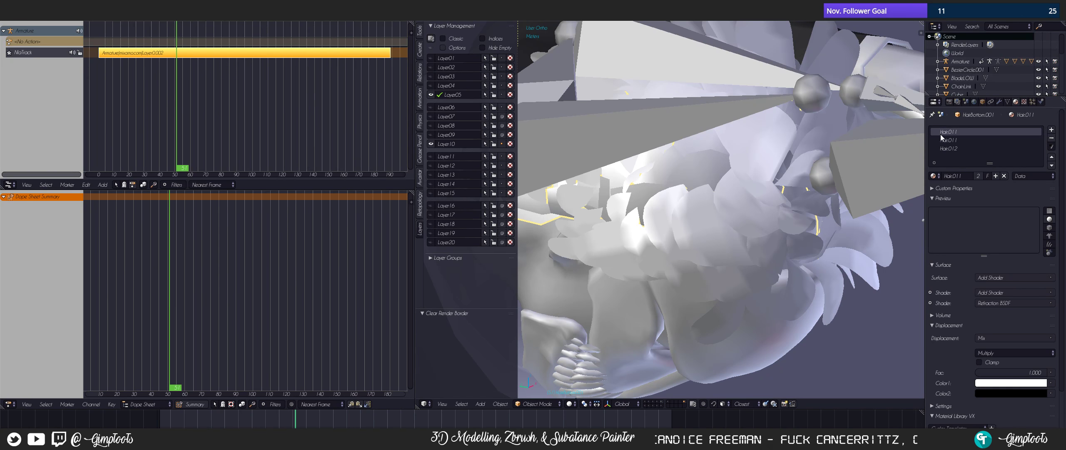
# - Assign the Hair.000 material to the first material slot of the bottom hair
pyautogui.click(933, 176)
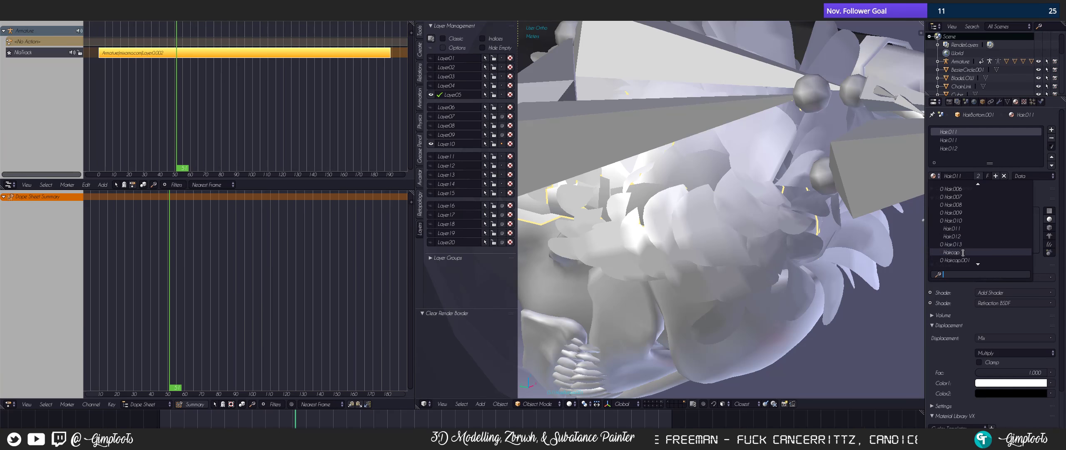
pyautogui.scroll(5, 969, 231)
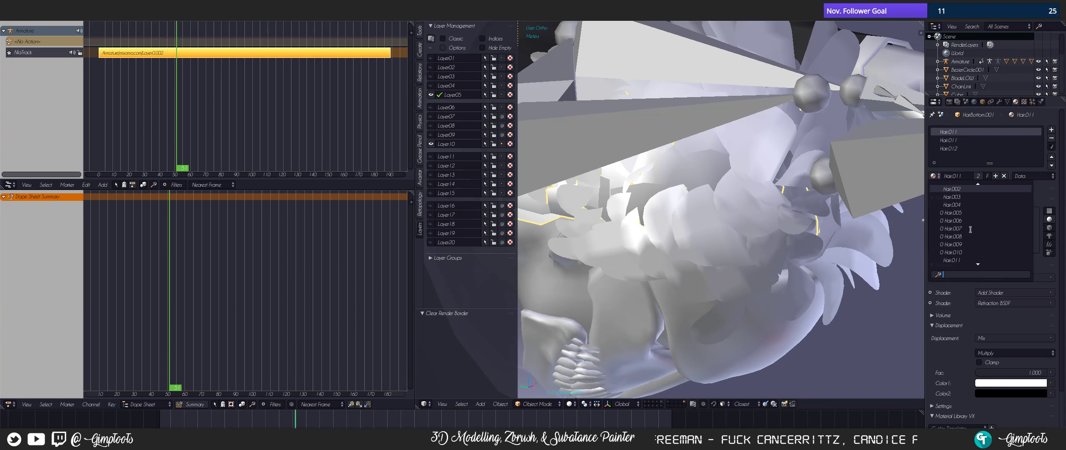
pyautogui.scroll(3, 971, 229)
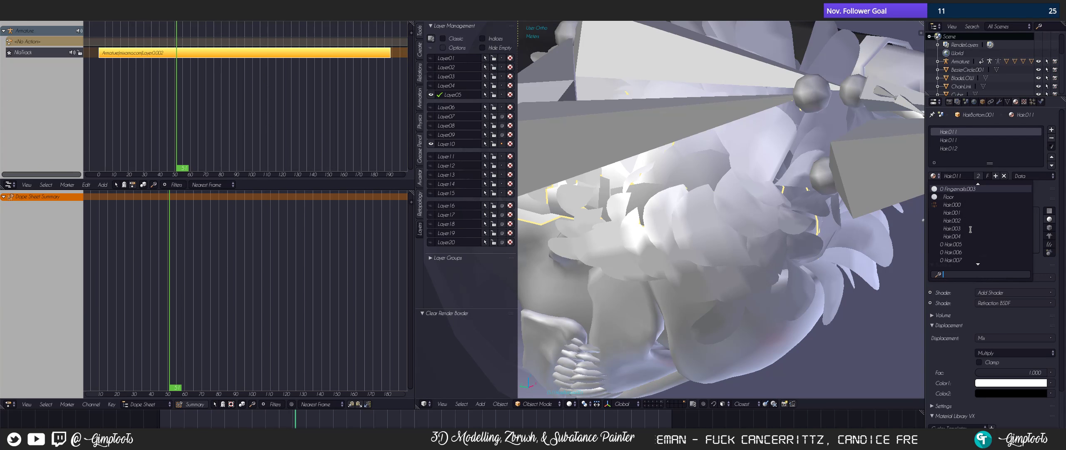
pyautogui.click(960, 205)
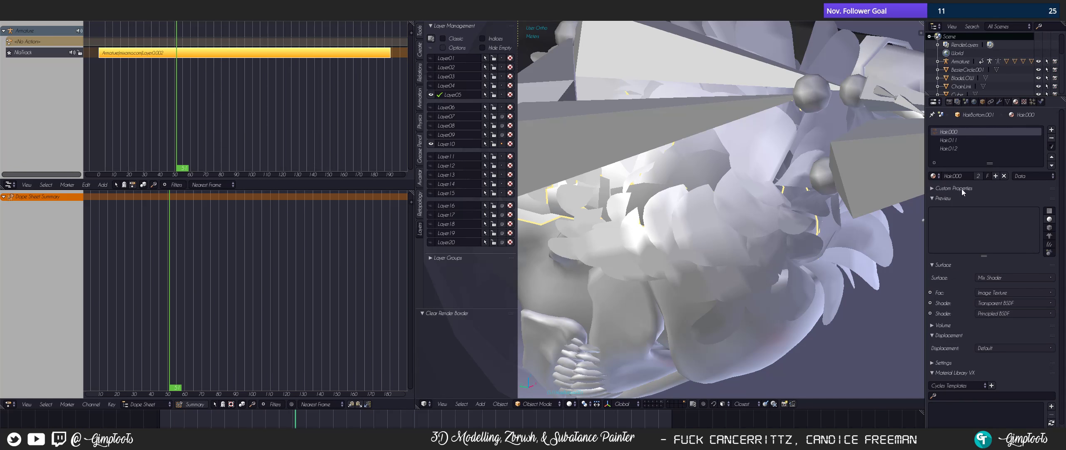
# - Assign Hair.001 to the second material slot of the bottom hair and Hair.002 to the third
pyautogui.click(933, 176)
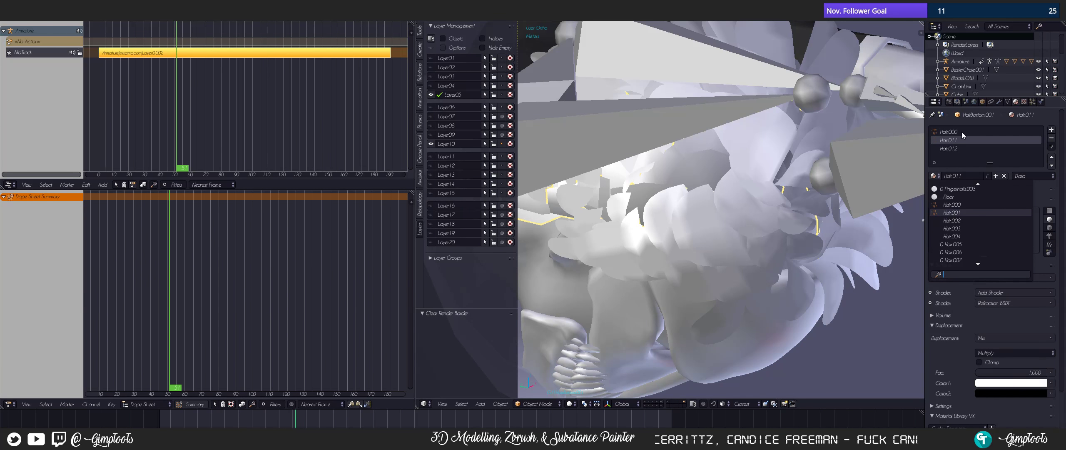
pyautogui.click(953, 212)
pyautogui.click(953, 146)
pyautogui.click(936, 176)
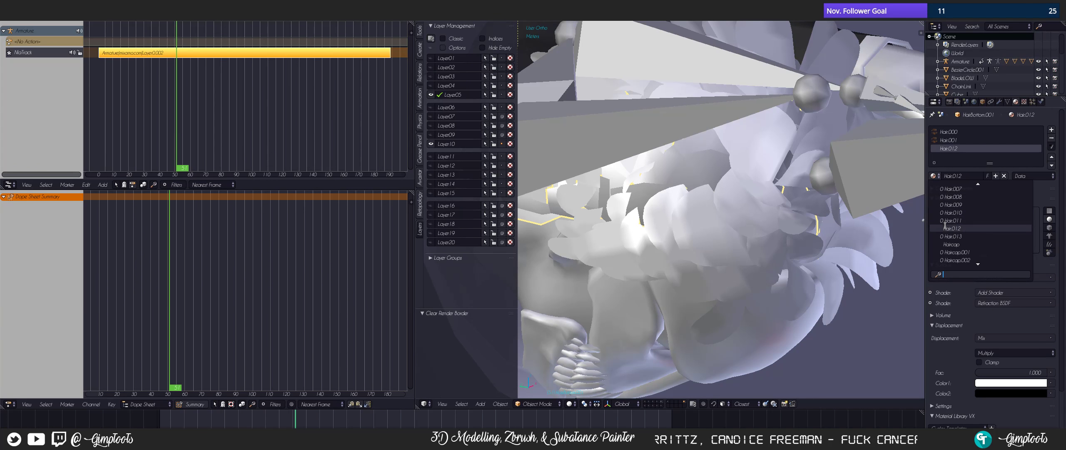
pyautogui.scroll(5, 946, 225)
pyautogui.scroll(2, 952, 213)
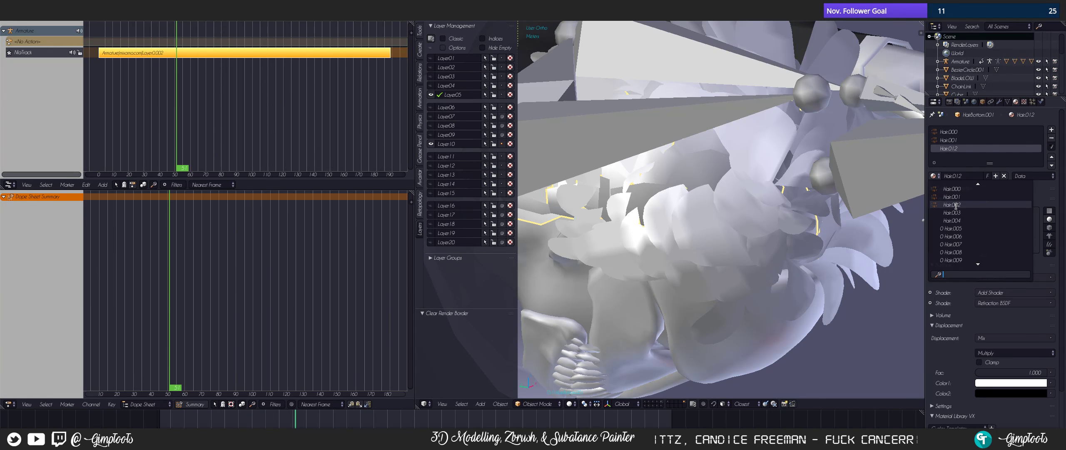
pyautogui.click(958, 205)
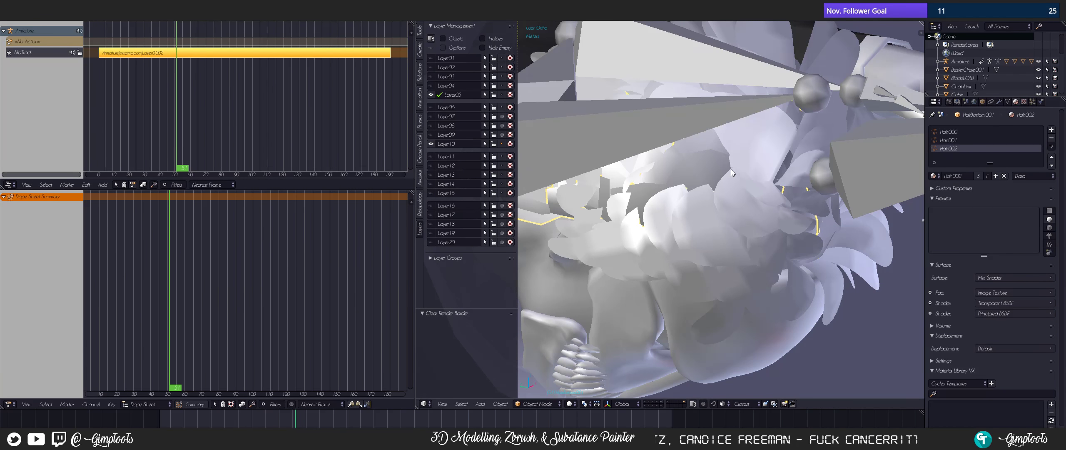
# - Select the spiked hair and replace its material with HairSpiked
pyautogui.scroll(-8, 734, 166)
pyautogui.moveTo(682, 207); pyautogui.dragTo(772, 207, button='middle')
pyautogui.scroll(8, 771, 206)
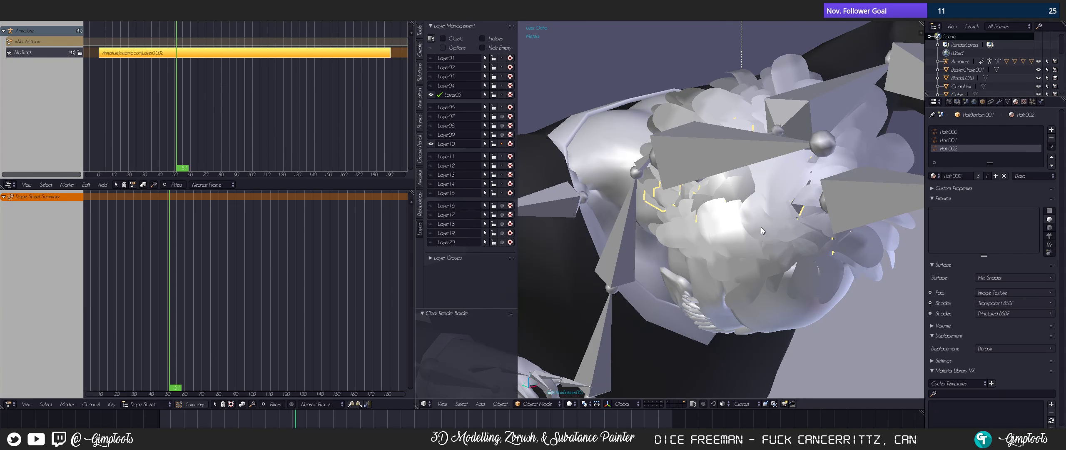
pyautogui.rightClick(761, 228)
pyautogui.moveTo(760, 223); pyautogui.dragTo(965, 198, button='middle')
pyautogui.click(935, 157)
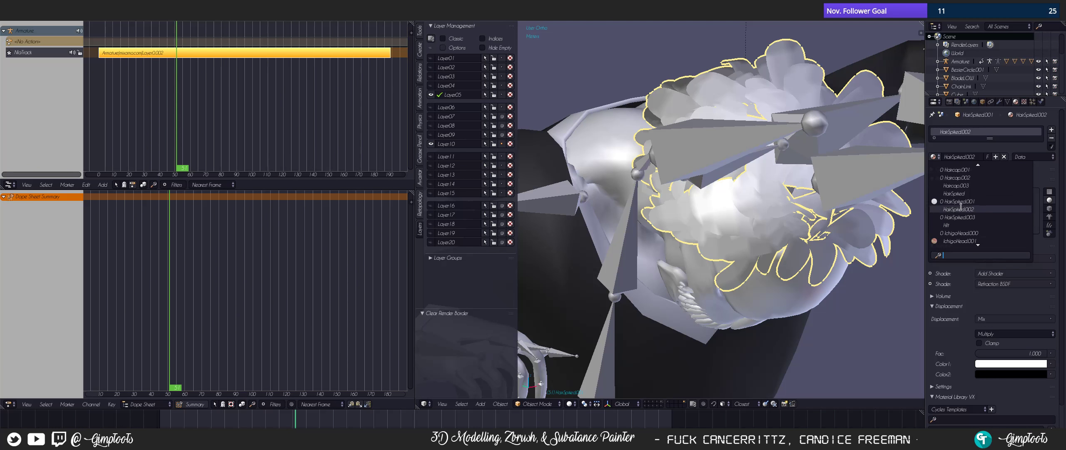
pyautogui.click(966, 193)
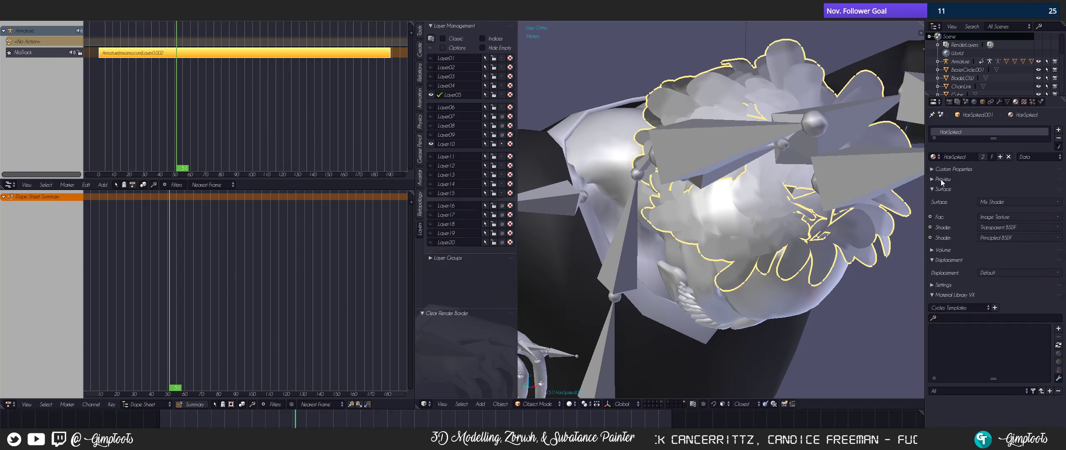
pyautogui.click(937, 157)
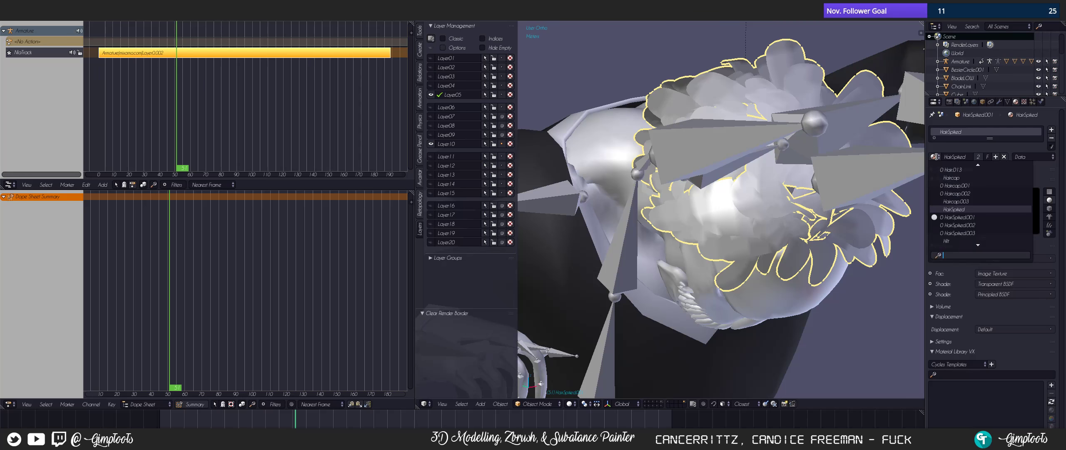
pyautogui.click(936, 158)
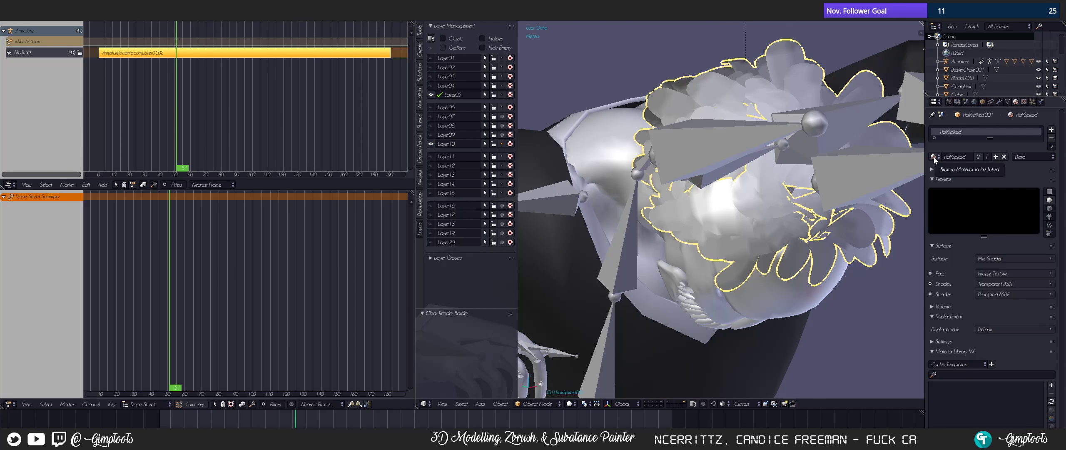
pyautogui.click(934, 157)
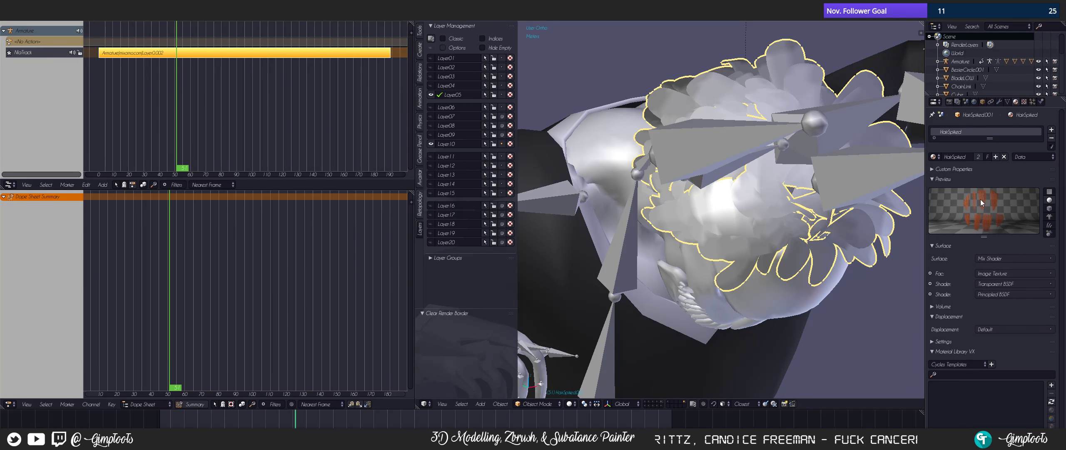
# - Select the hair cap under the hair using Wireframe shading and assign it the Haircap.001 material
pyautogui.moveTo(791, 234); pyautogui.dragTo(688, 157, button='middle')
pyautogui.moveTo(635, 140); pyautogui.dragTo(729, 215, button='middle')
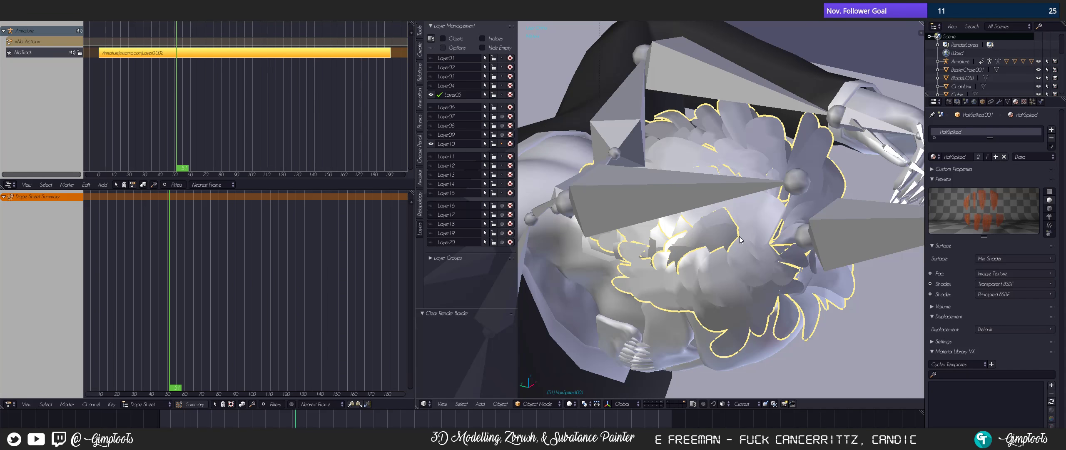
pyautogui.press('z')
pyautogui.click(774, 237)
pyautogui.rightClick(736, 227)
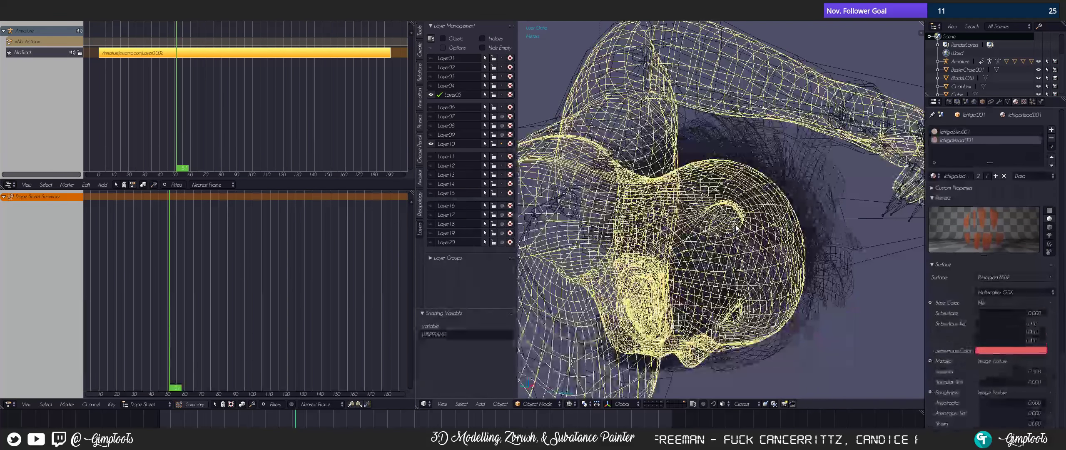
pyautogui.rightClick(759, 228)
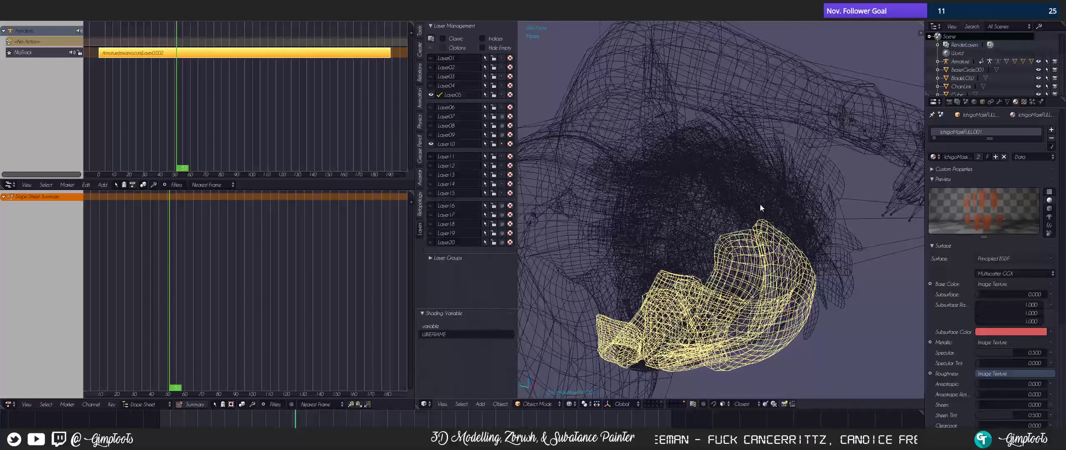
pyautogui.rightClick(760, 204)
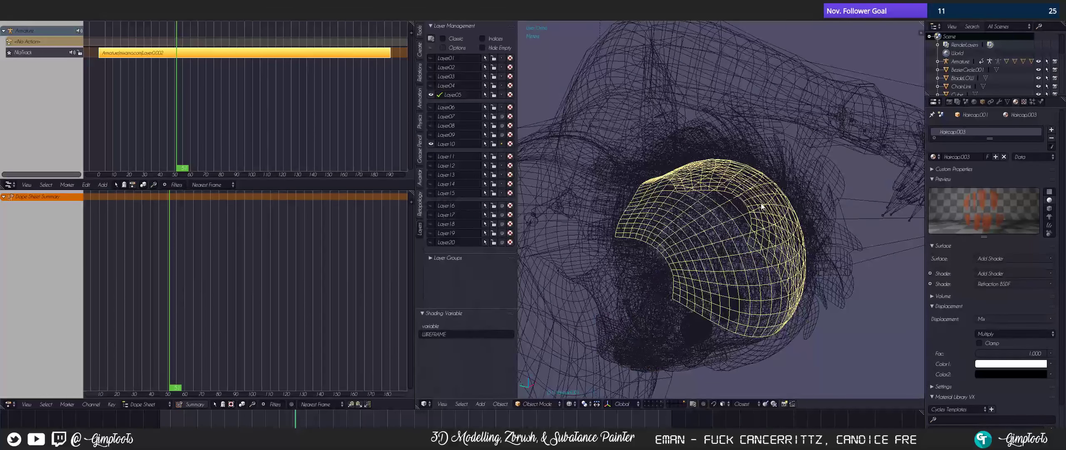
pyautogui.click(935, 155)
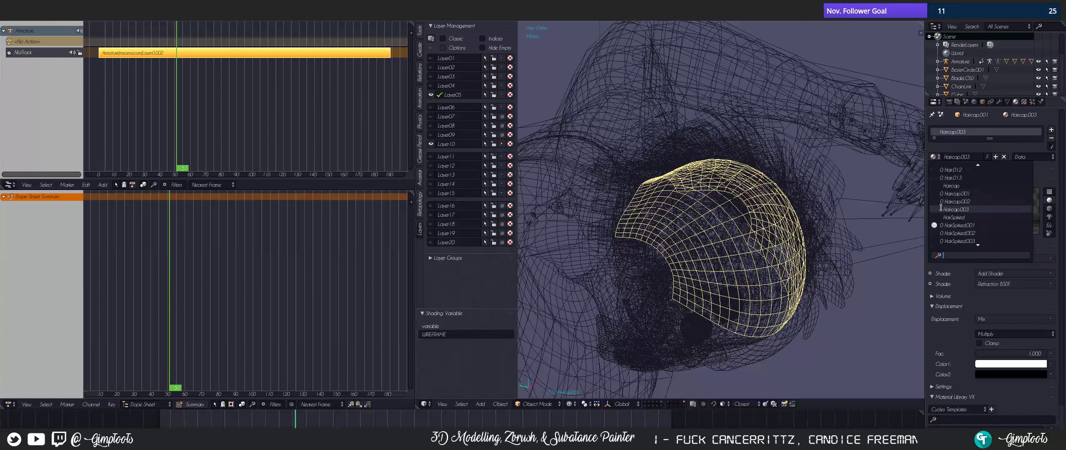
pyautogui.click(953, 194)
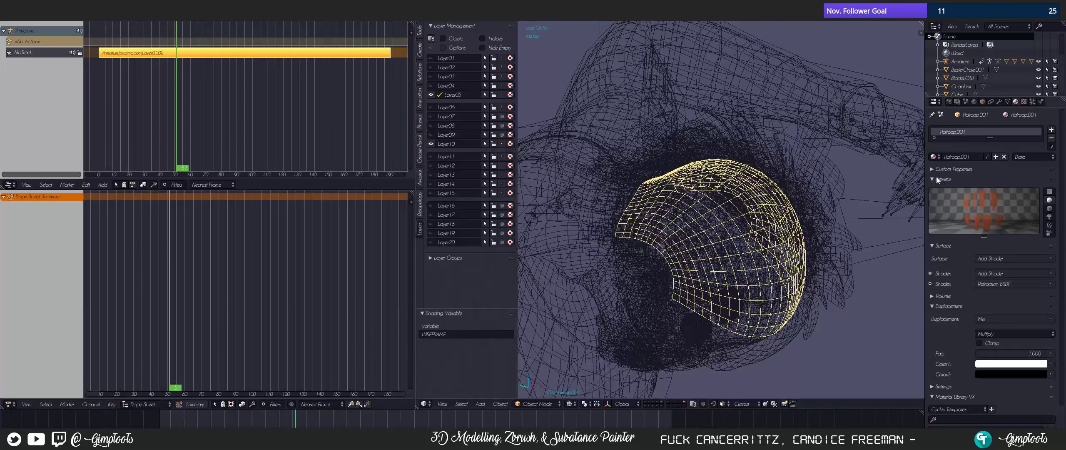
# - Return the 3D viewport to Solid shading, collapse the material preview, and bring the whole character into view
pyautogui.press('z')
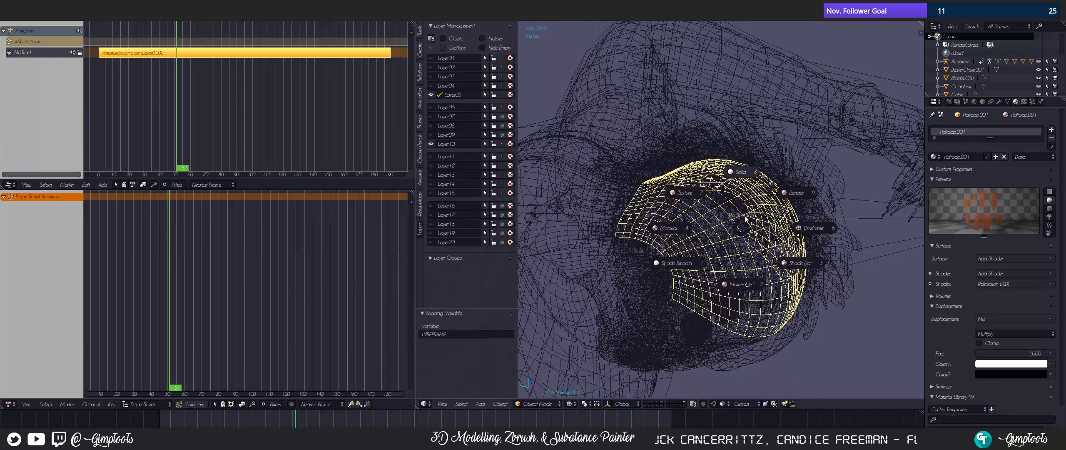
pyautogui.click(748, 161)
pyautogui.moveTo(748, 161)
pyautogui.mouseDown(button='middle')
pyautogui.moveTo(825, 163)
pyautogui.moveTo(752, 235)
pyautogui.moveTo(734, 216)
pyautogui.mouseUp(button='middle')
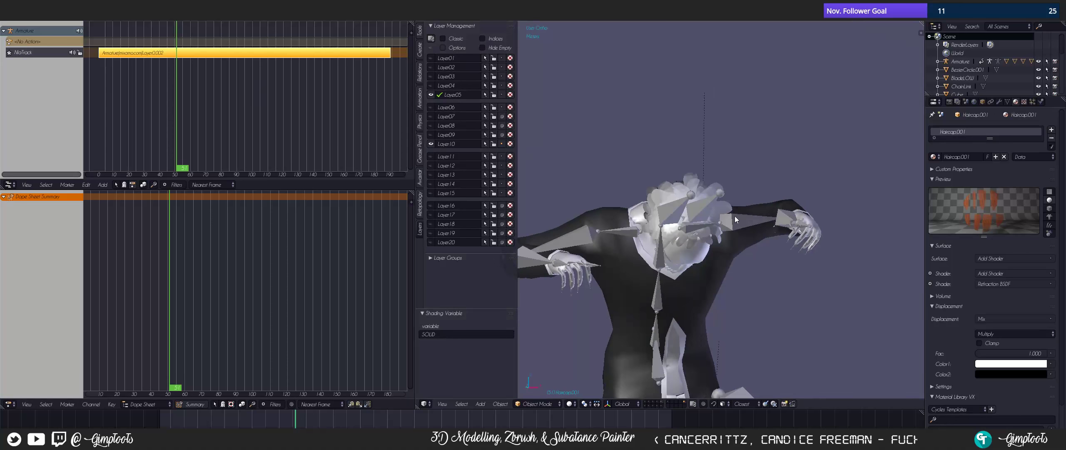
pyautogui.click(943, 179)
pyautogui.moveTo(701, 241); pyautogui.dragTo(683, 158, button='middle')
pyautogui.scroll(-4, 683, 157)
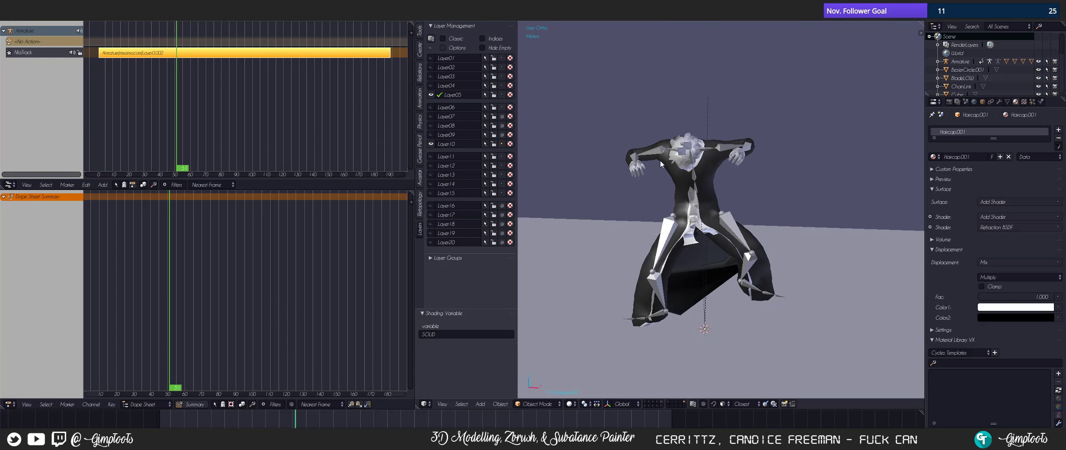